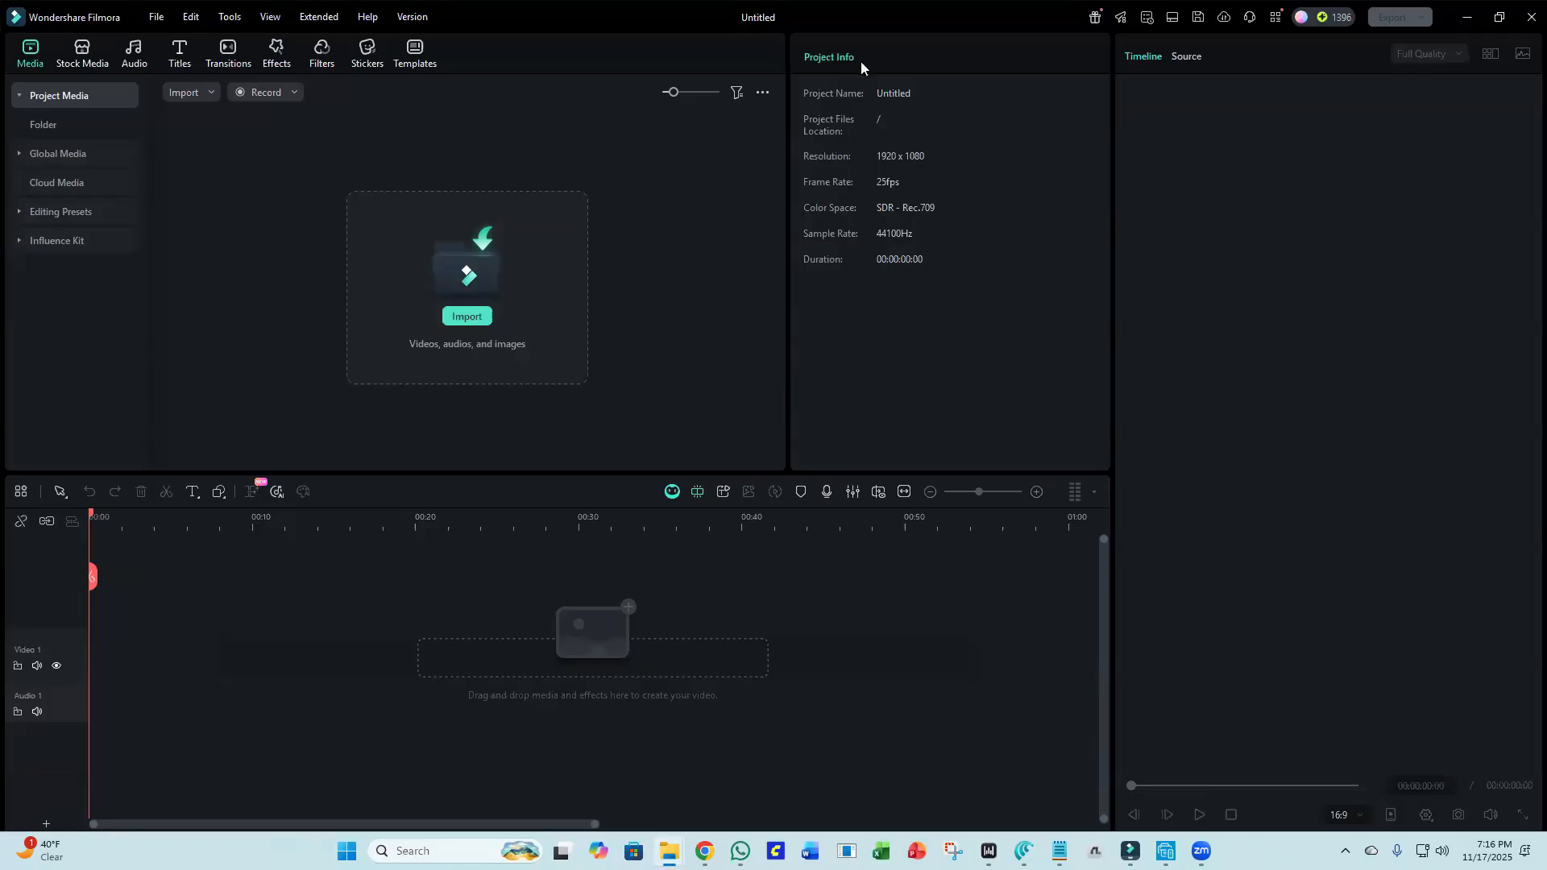
drag(861, 62, 861, 66)
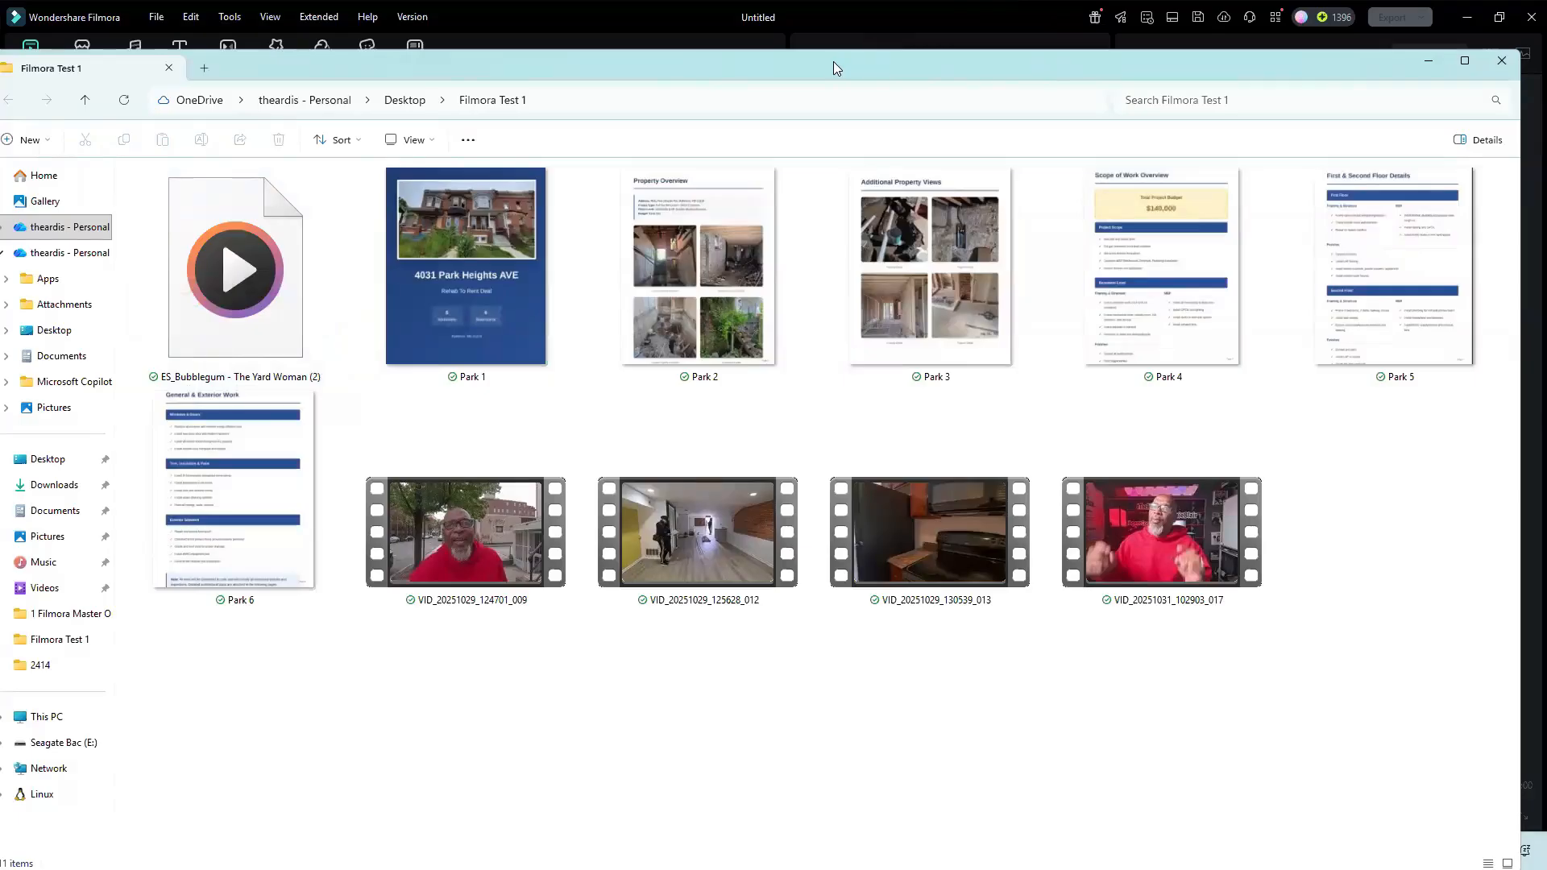
drag(833, 61, 0, 65)
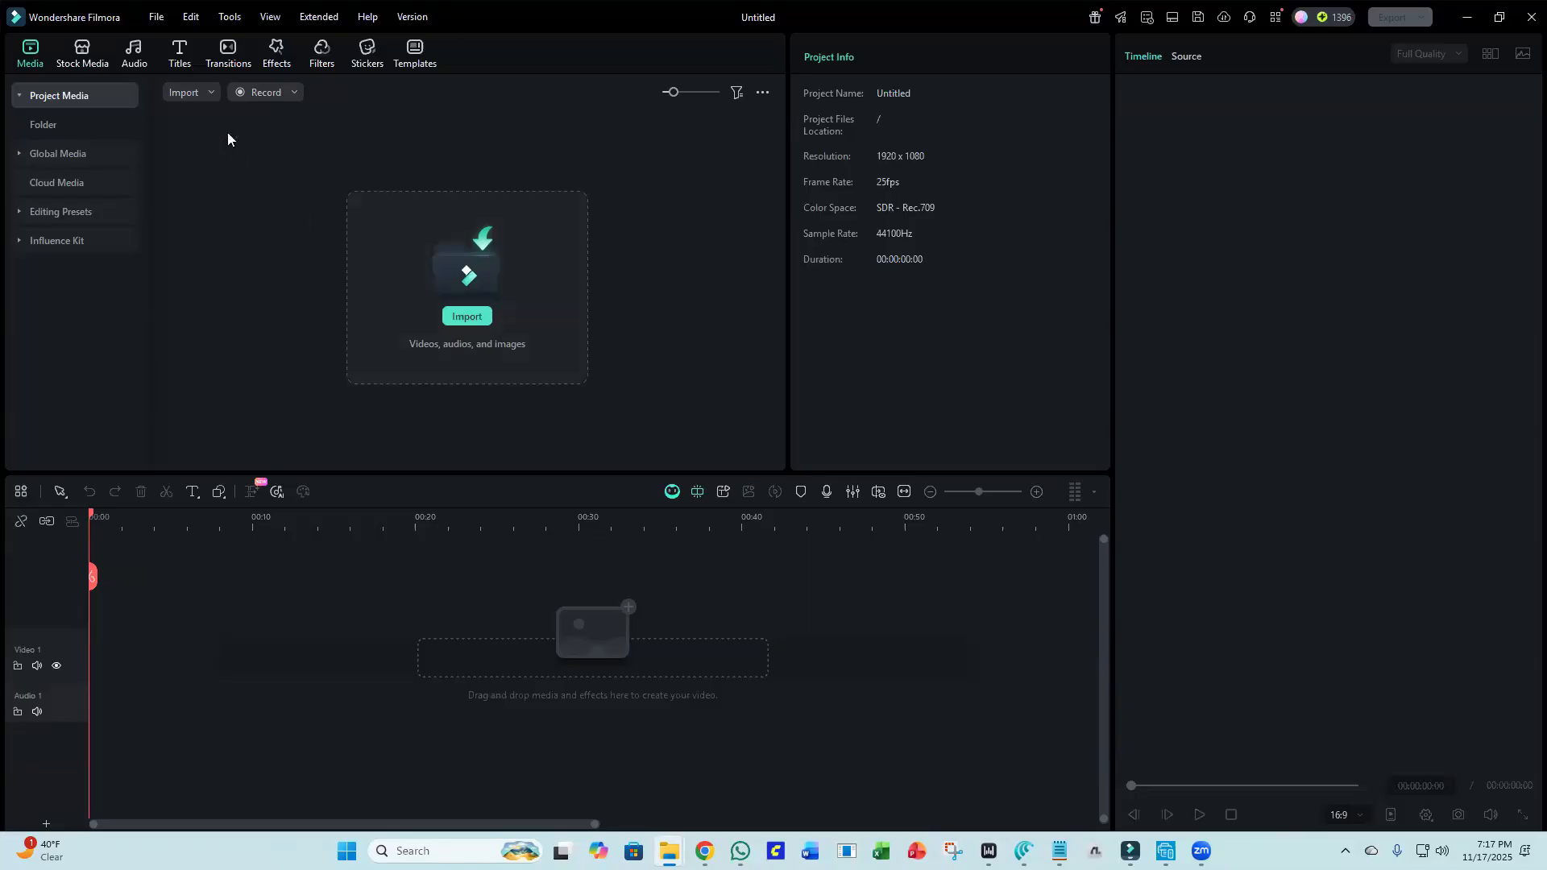
click(208, 98)
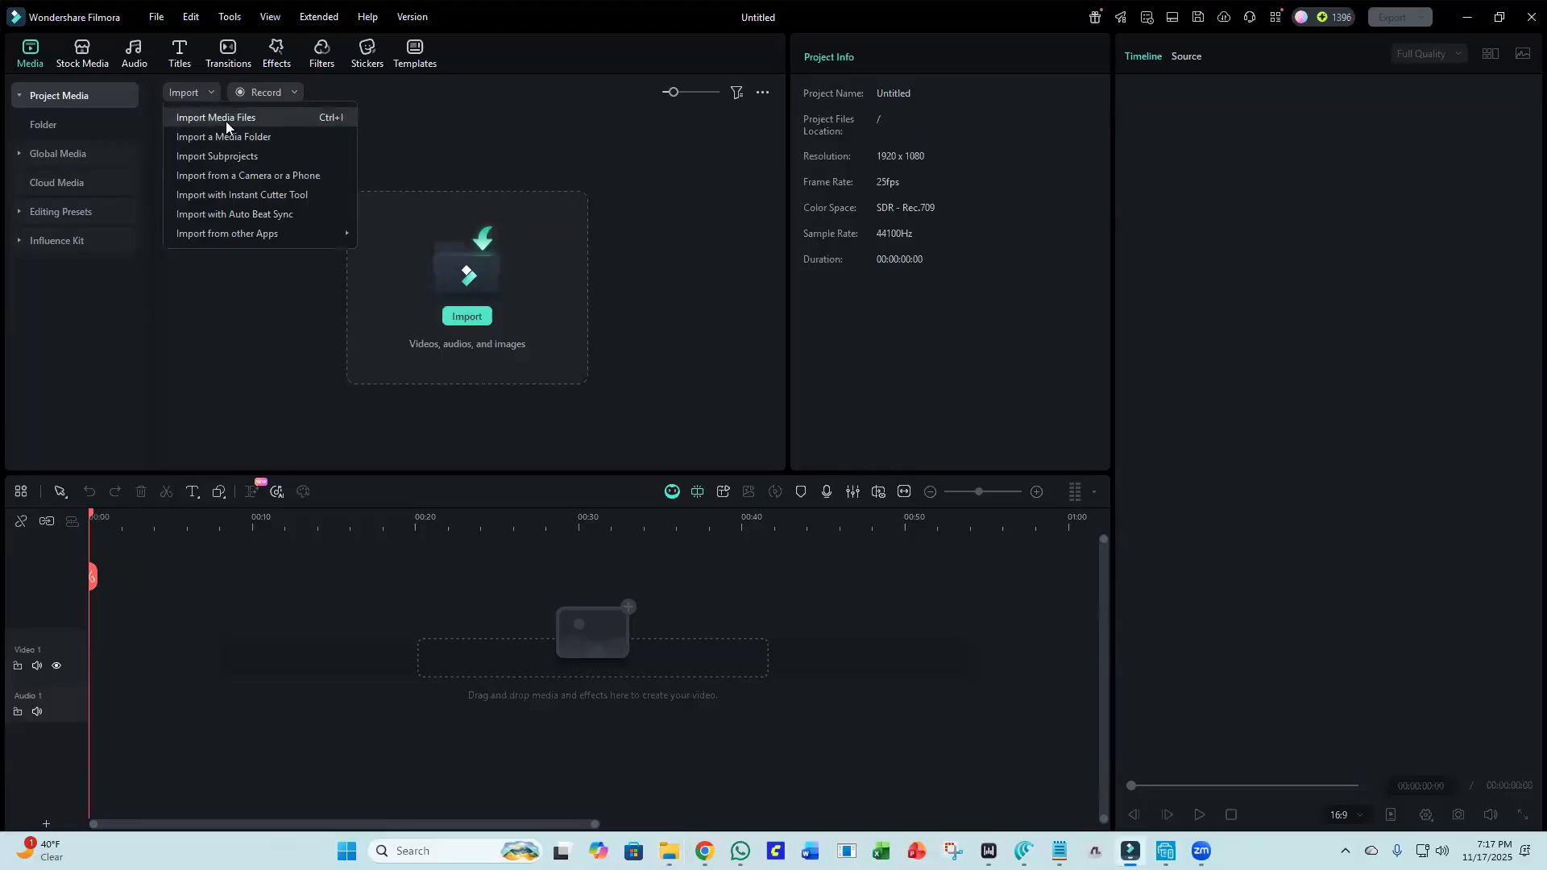
click(227, 120)
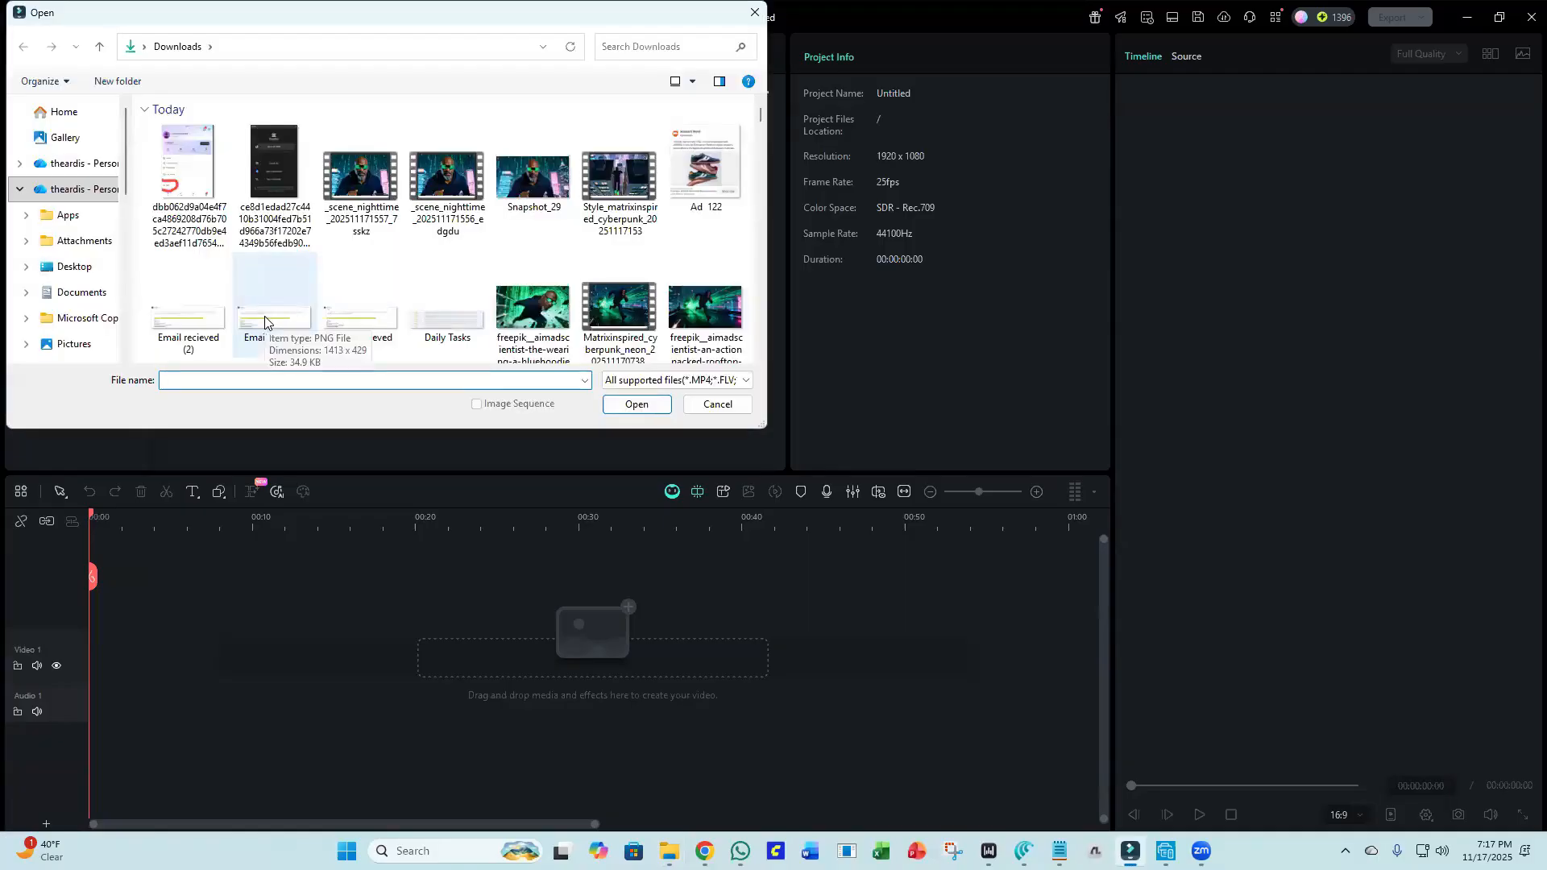
click(756, 12)
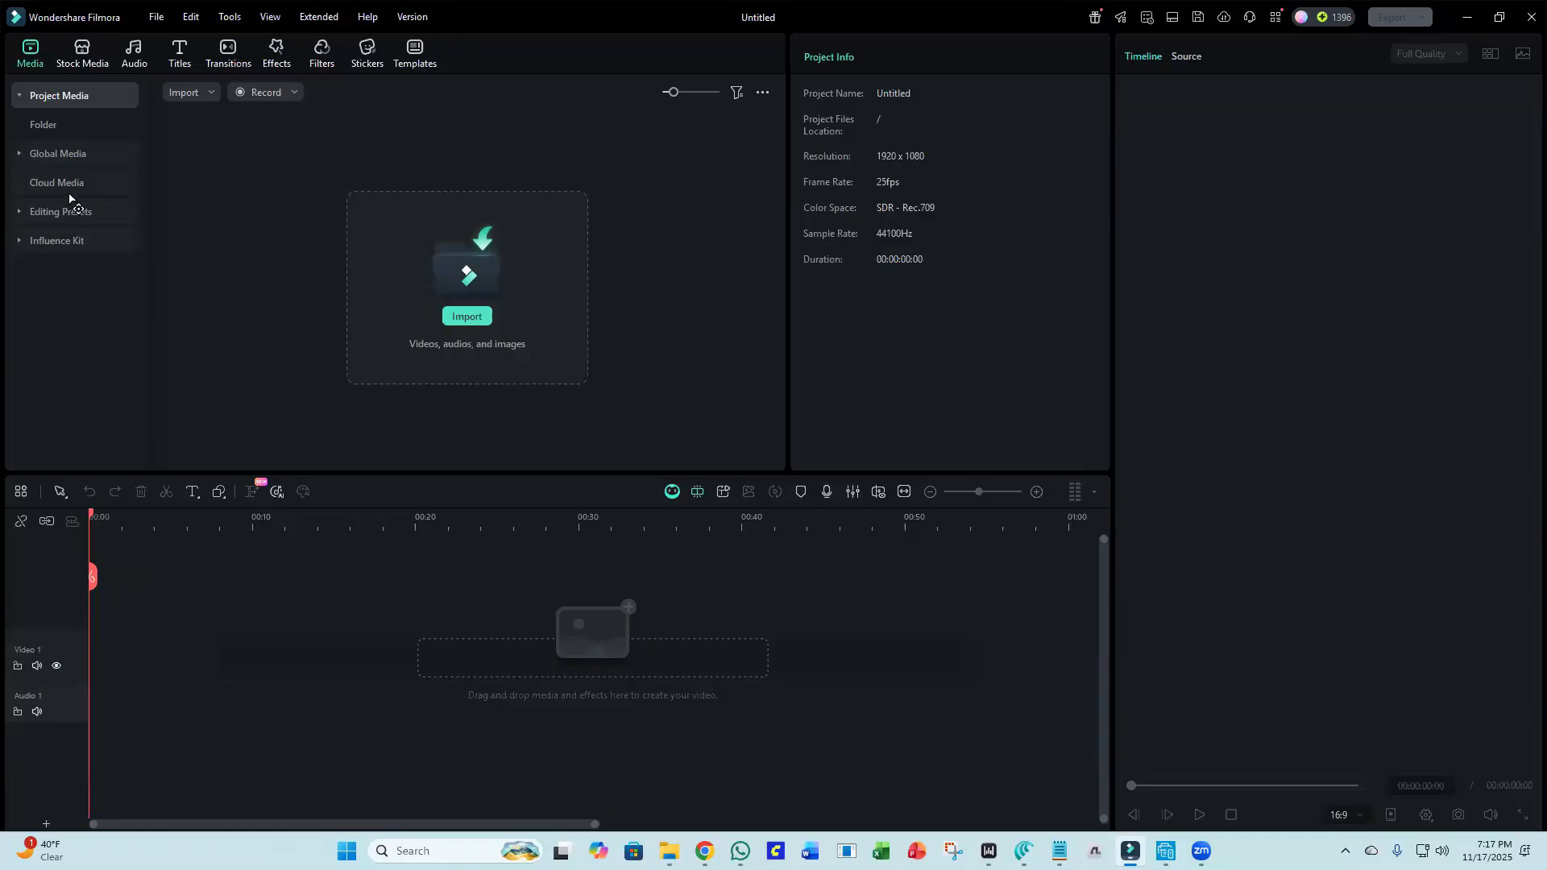
Import the video VID_20251029_124701_009 from the Filmora Test 1 folder into the project media, accepting proxy file creation.
click(196, 97)
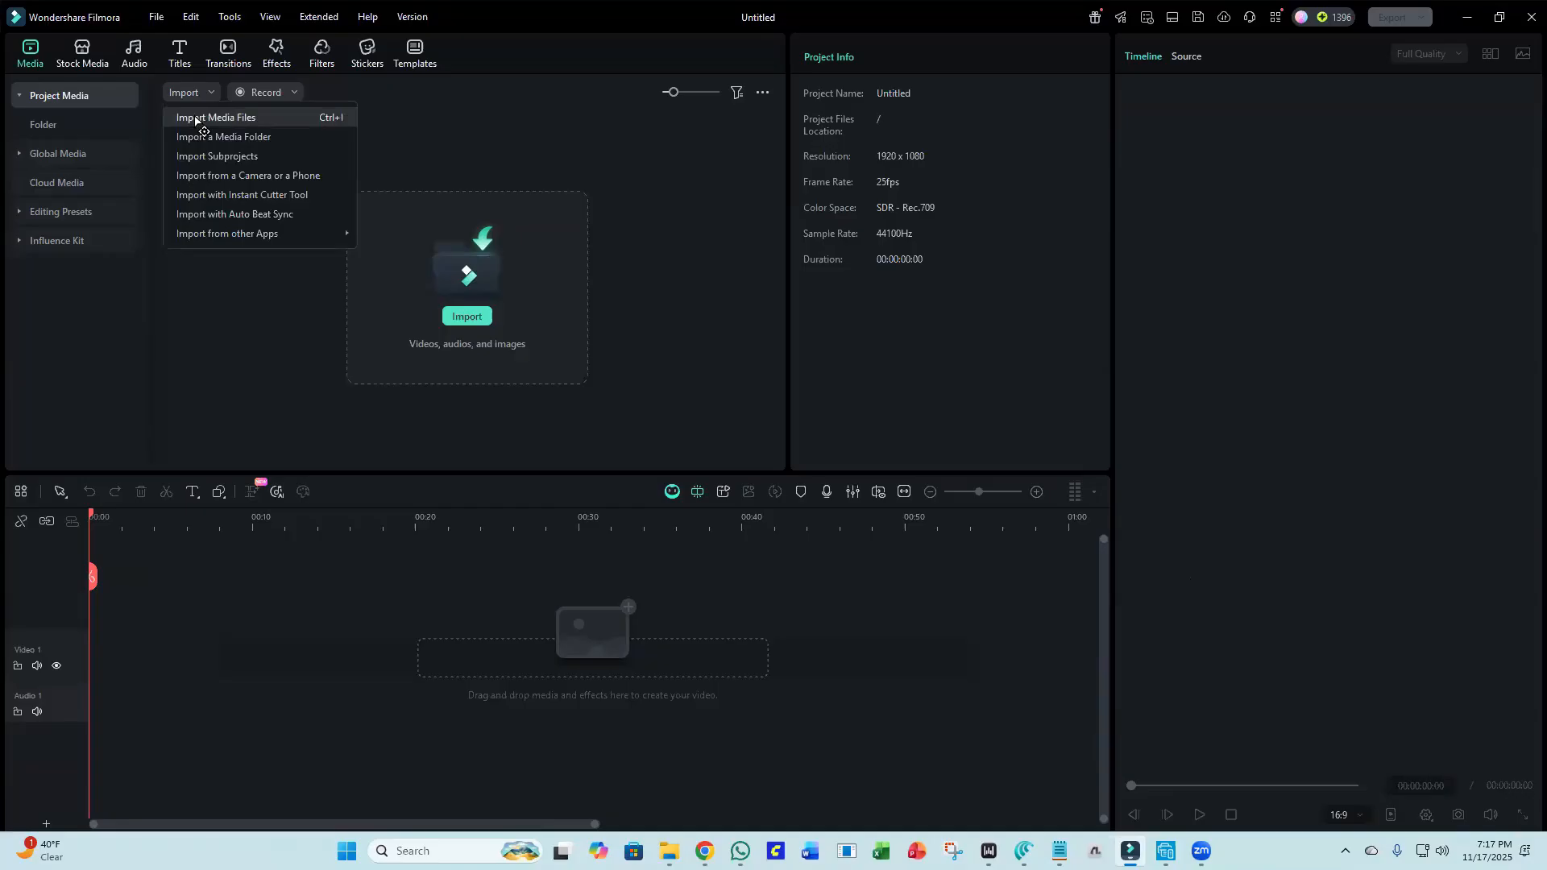
click(196, 118)
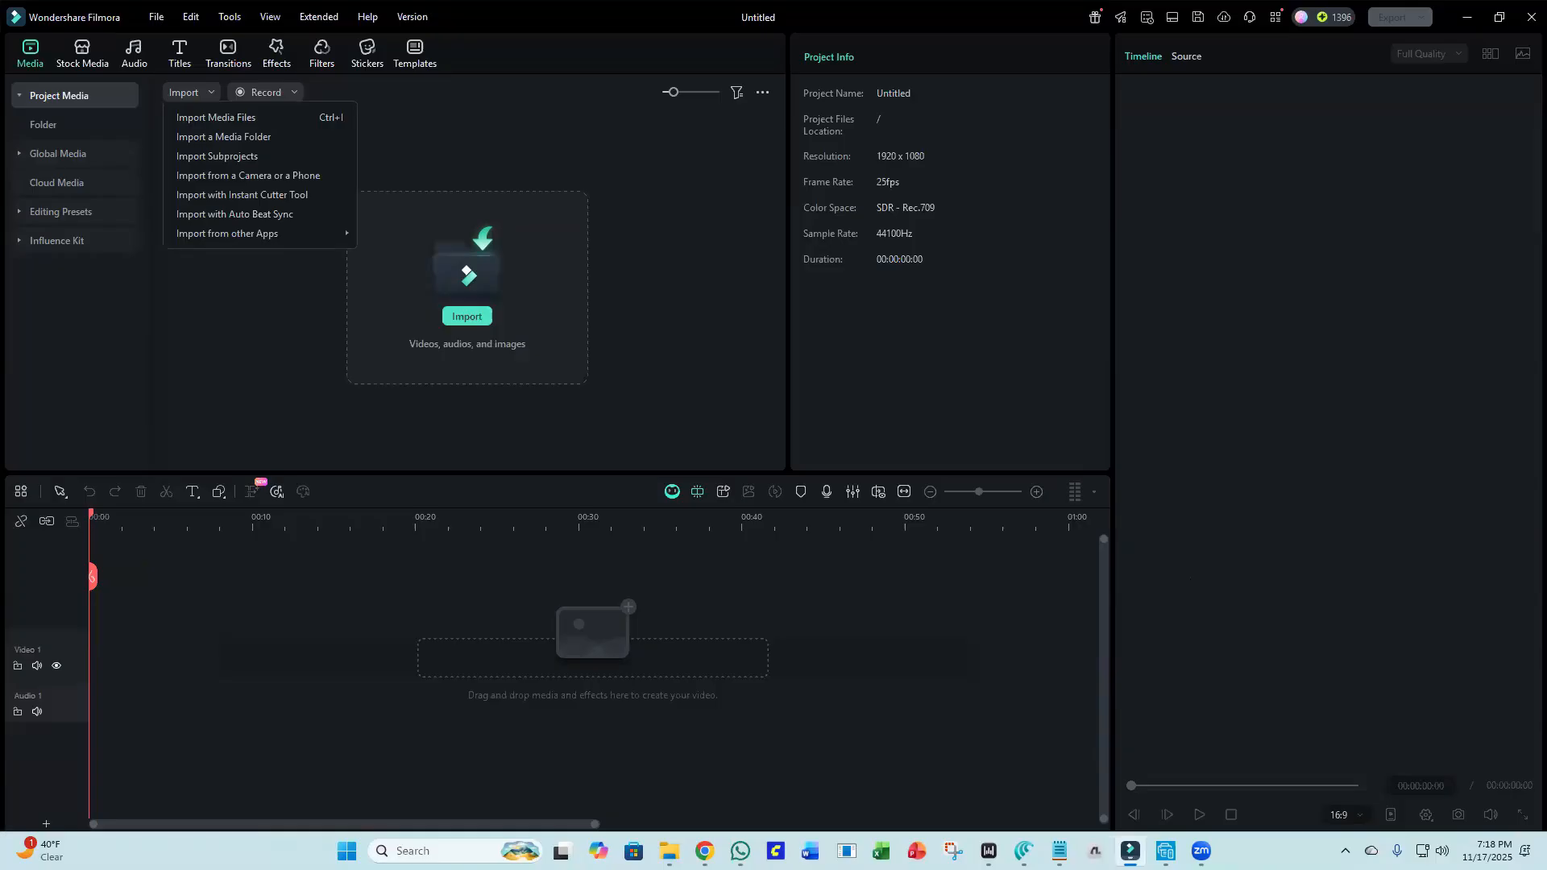
drag(1546, 427, 291, 293)
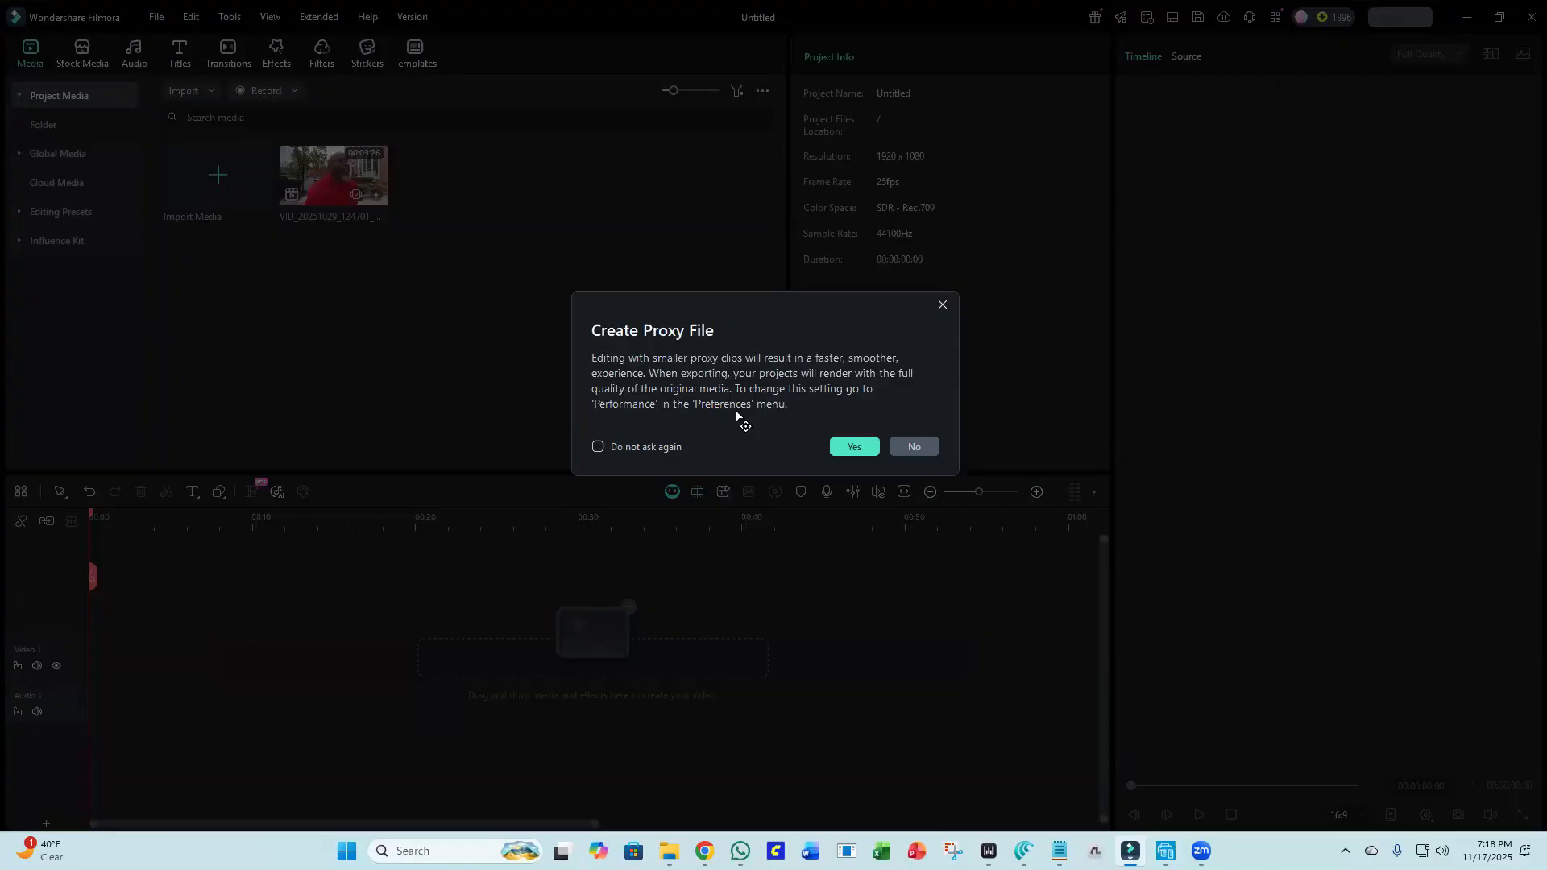
click(838, 454)
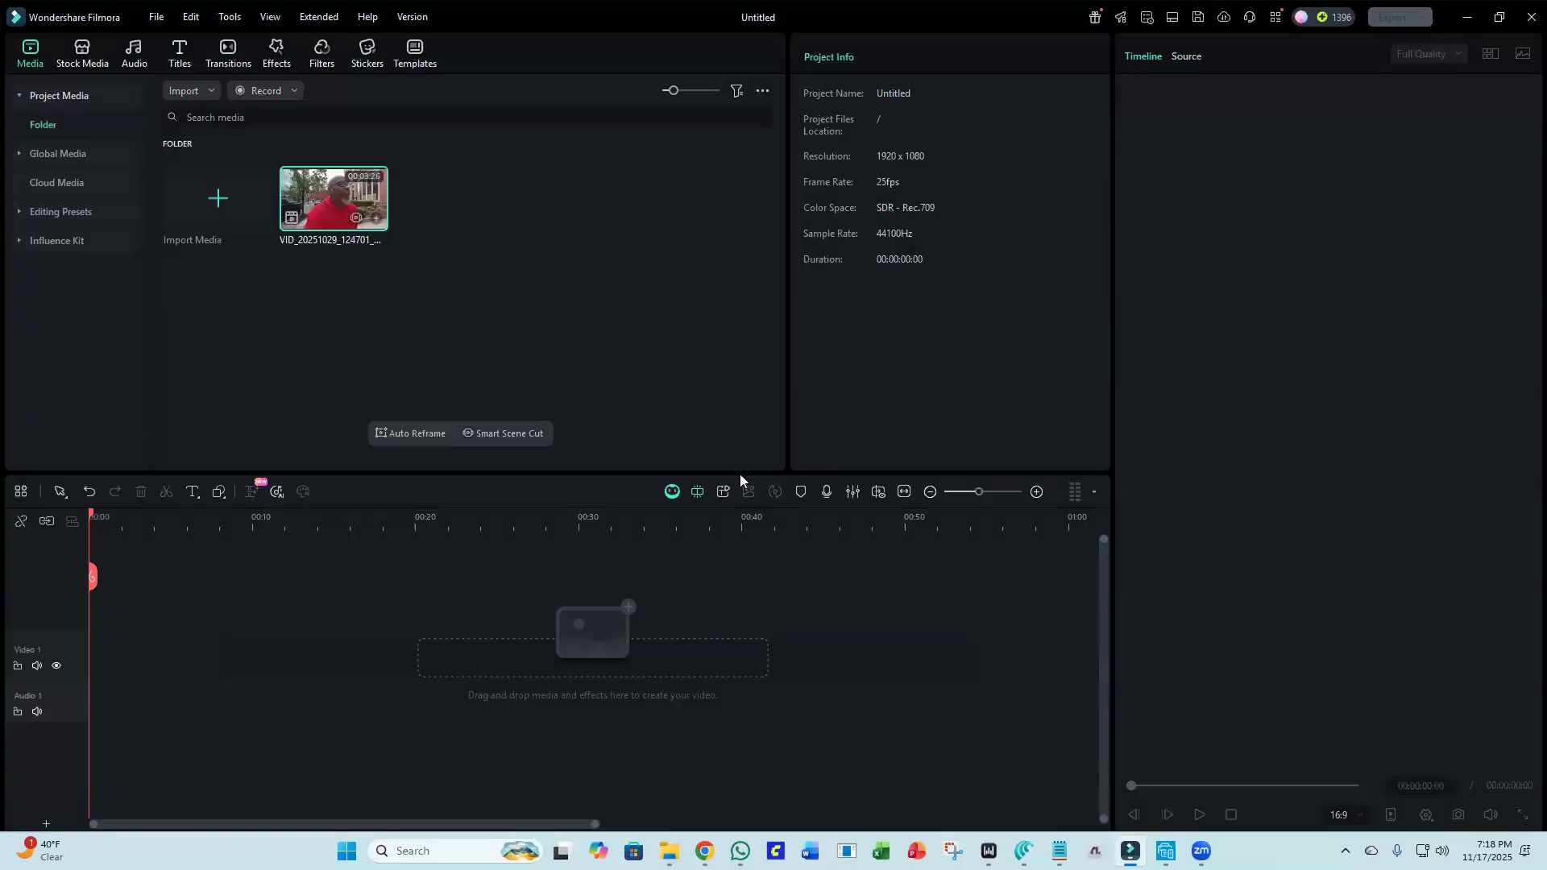
Preview the imported clip in the source viewer, stop playback, and add the clip to the project.
double_click(343, 177)
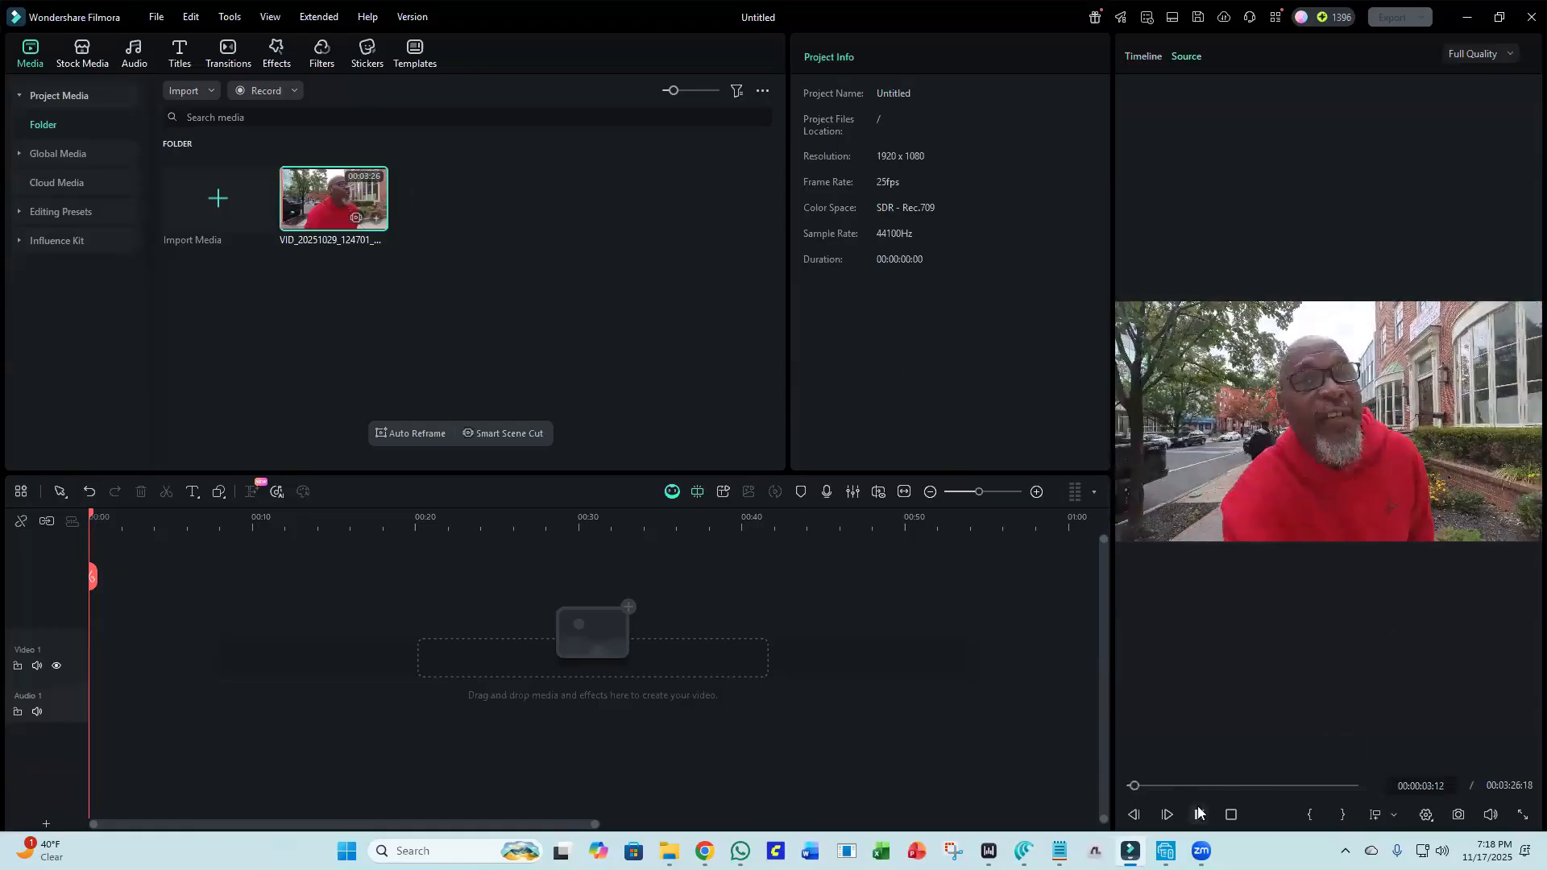
click(1230, 814)
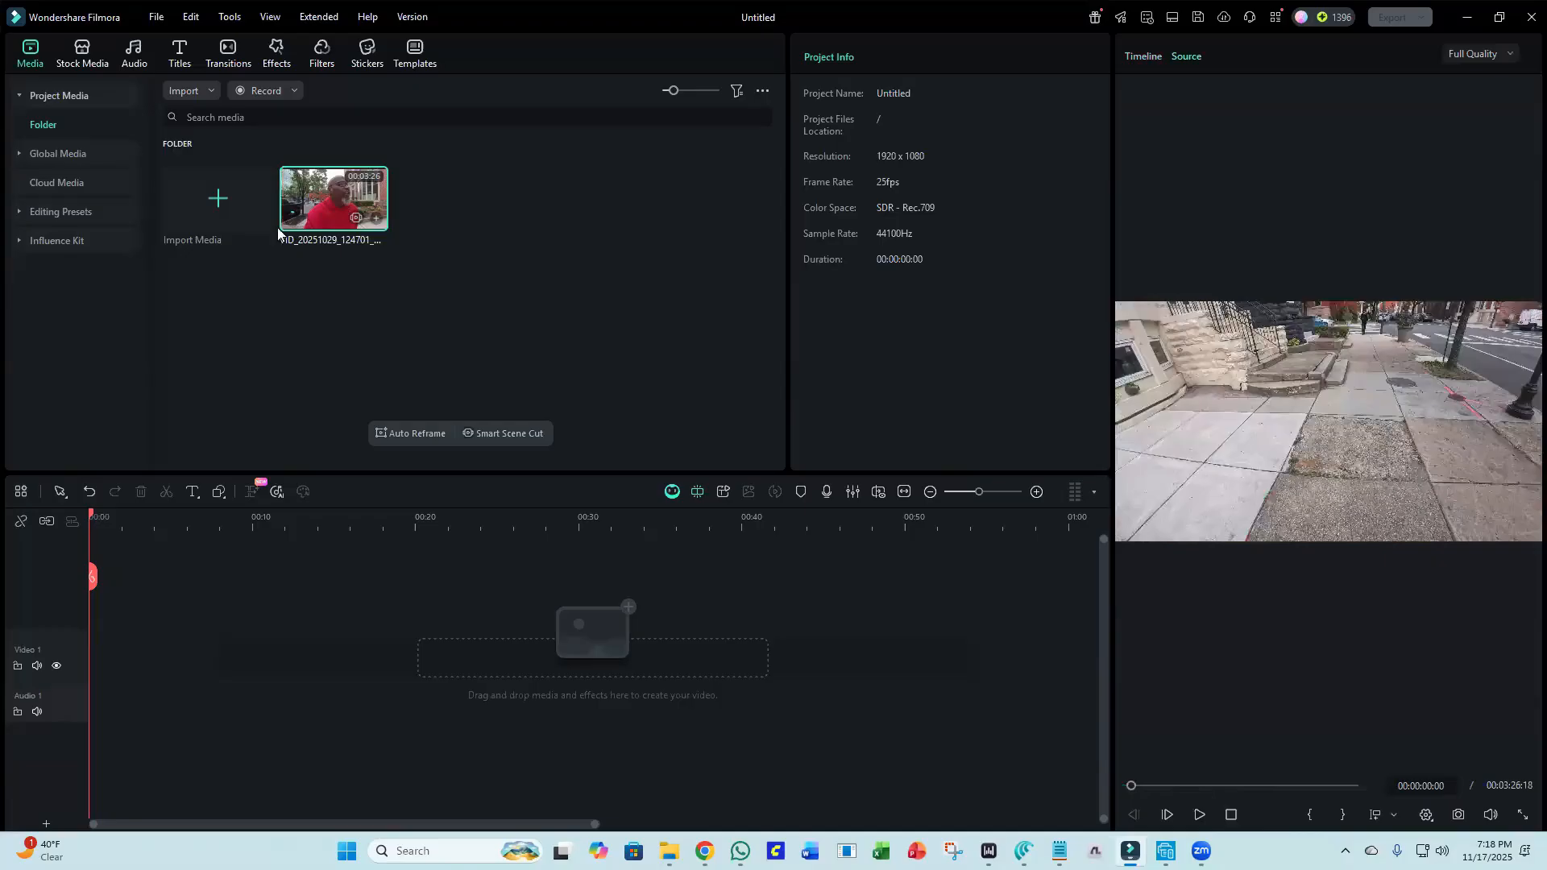
click(379, 216)
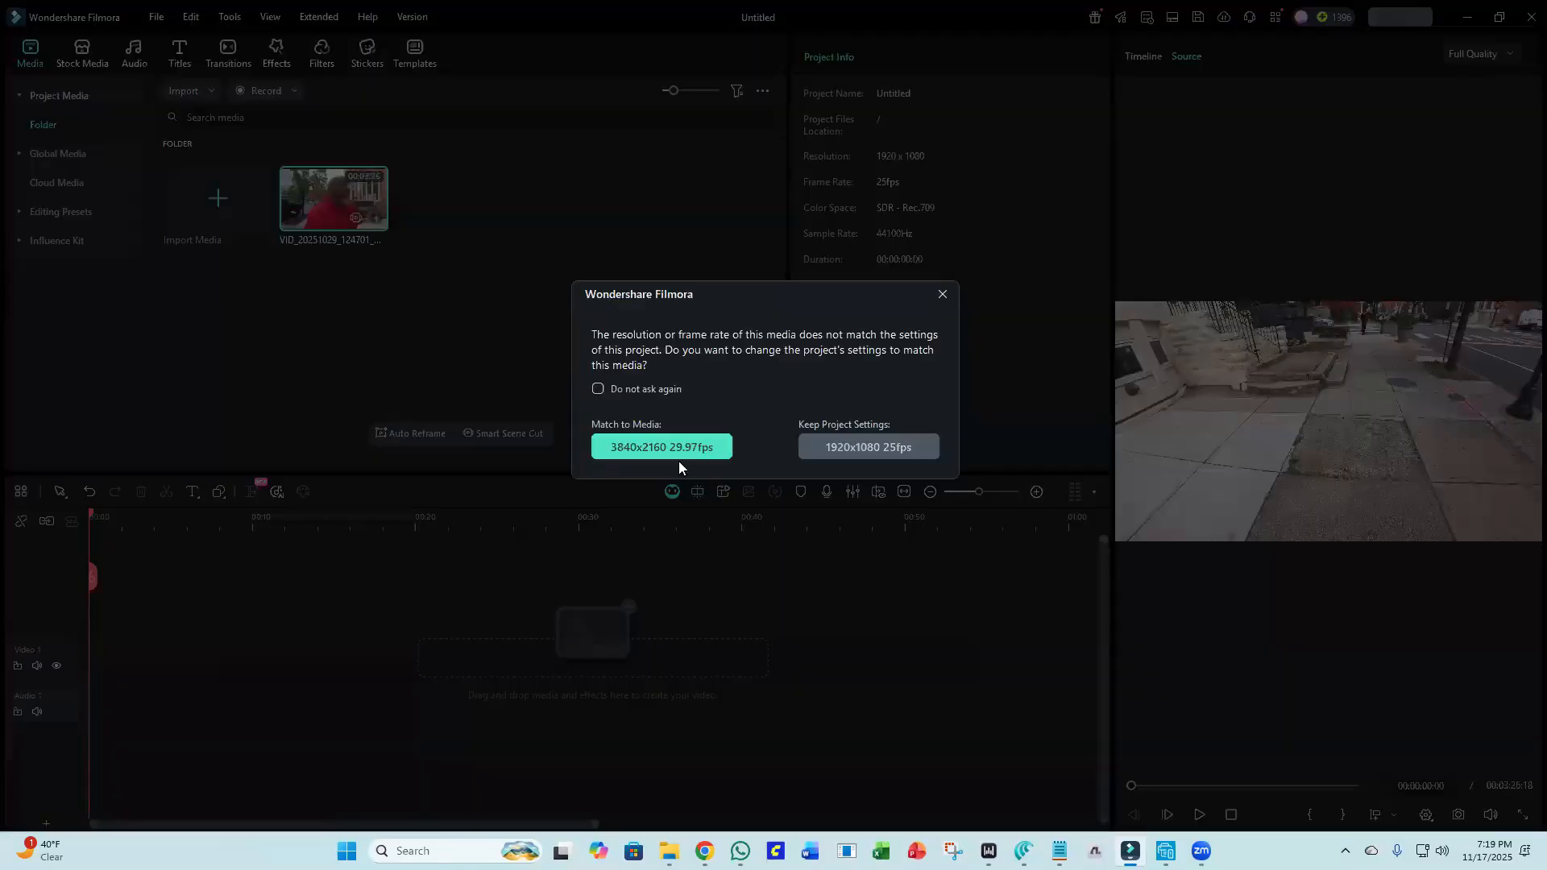
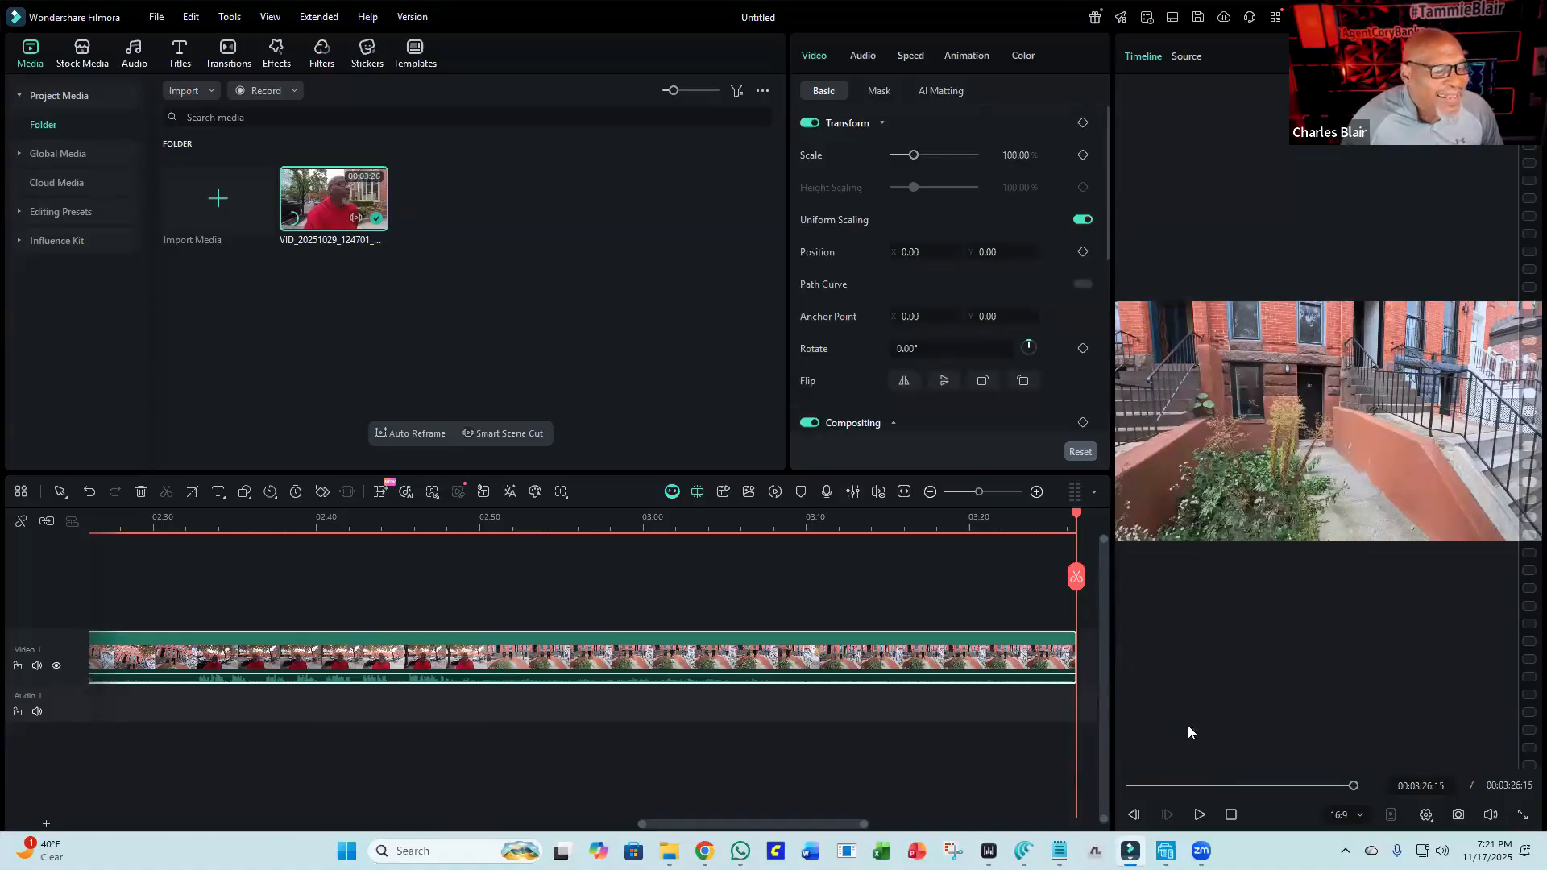
Stop playback and scroll the timeline to inspect the clip's end, then return to the start.
click(1230, 814)
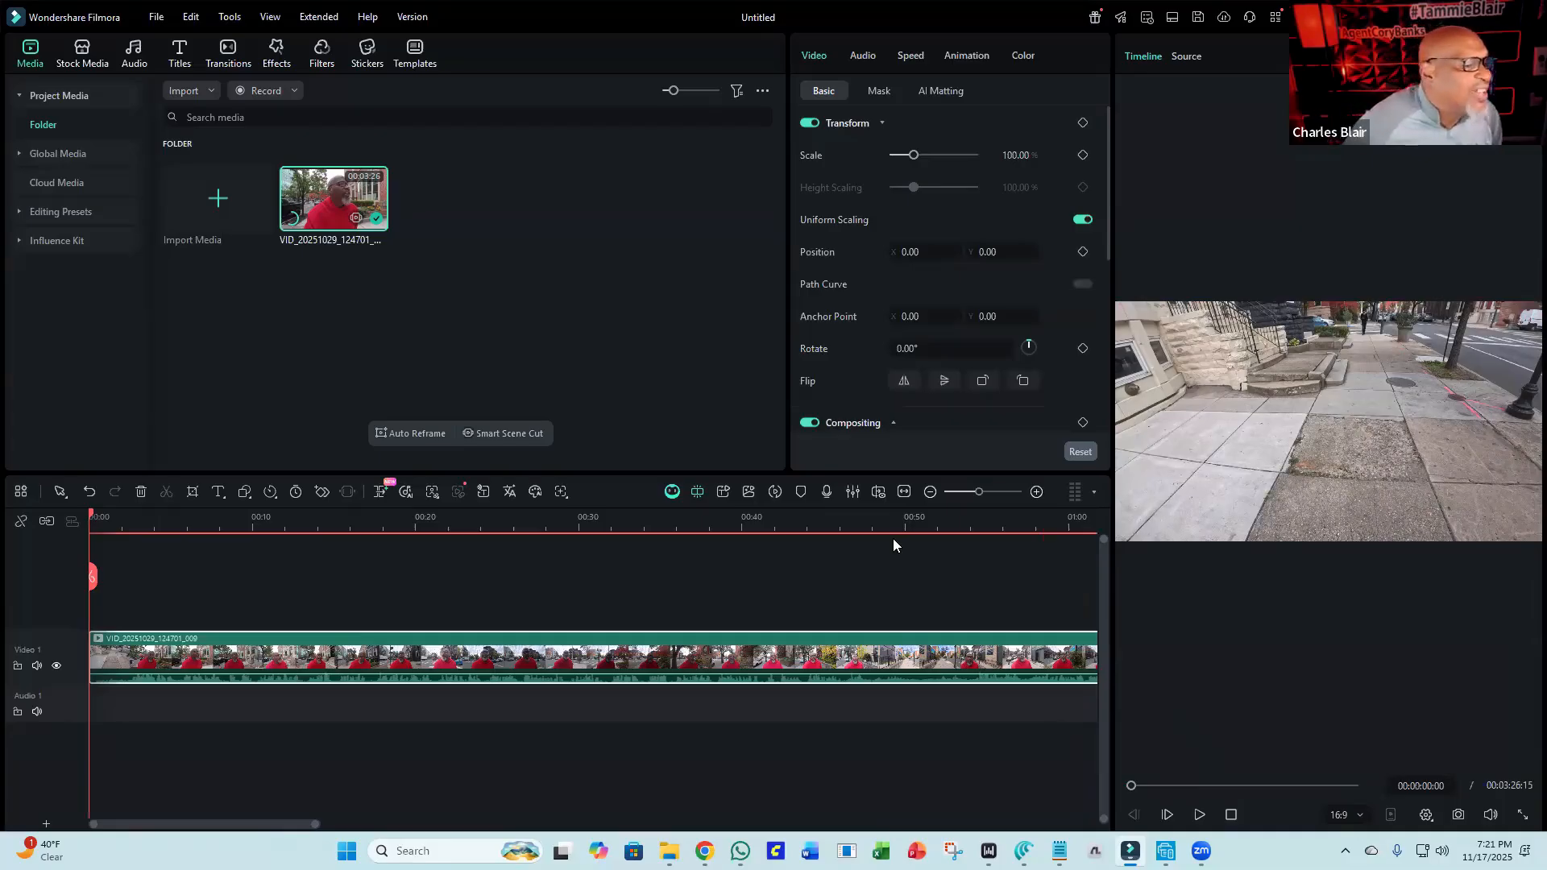
click(775, 493)
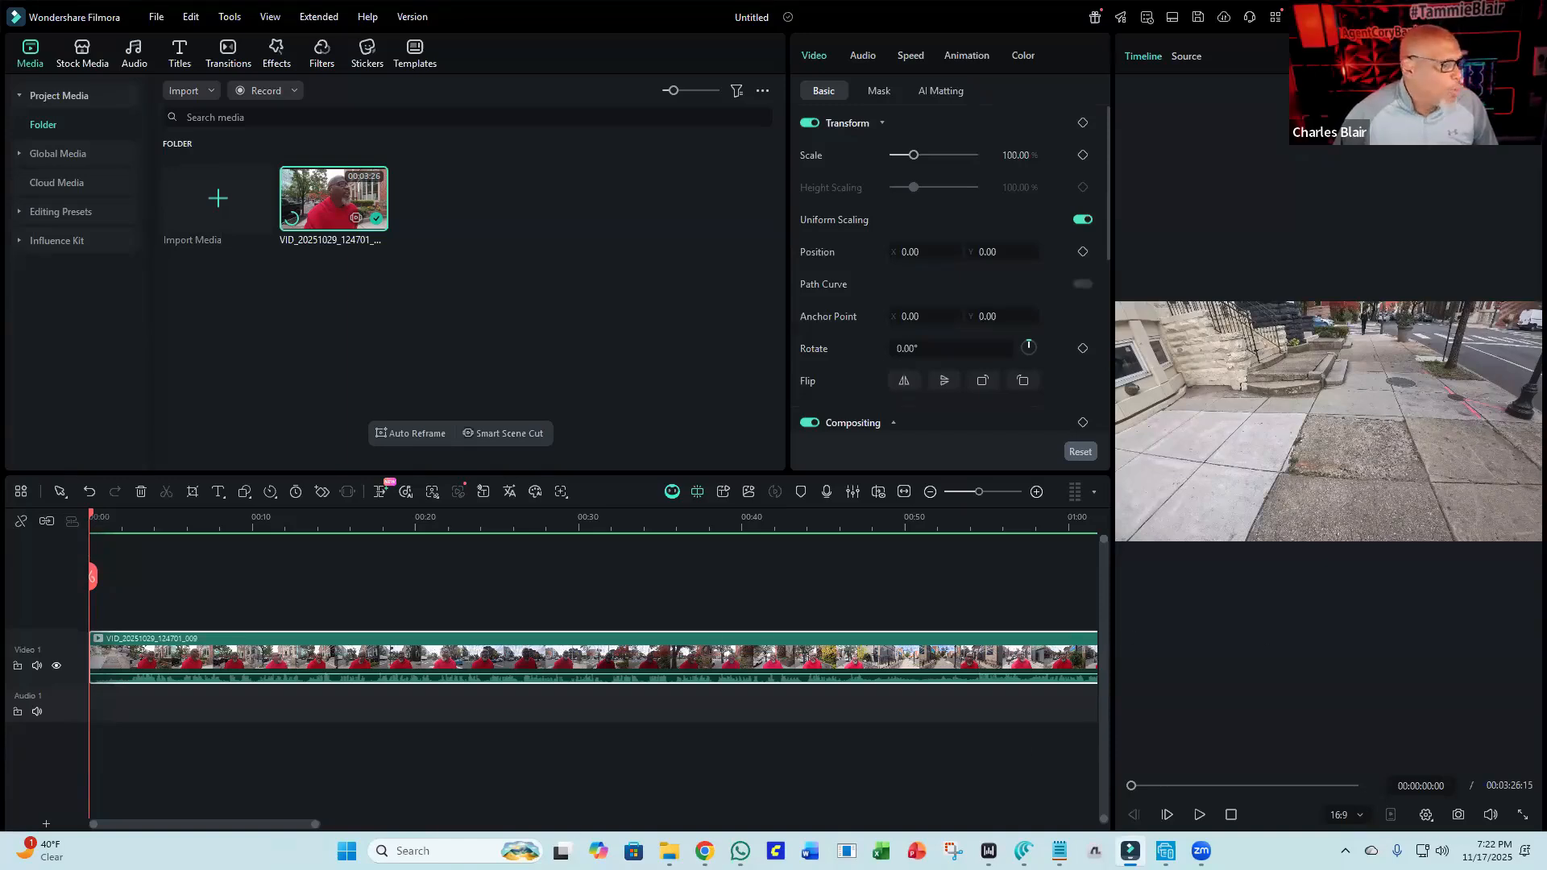
drag(233, 824, 838, 824)
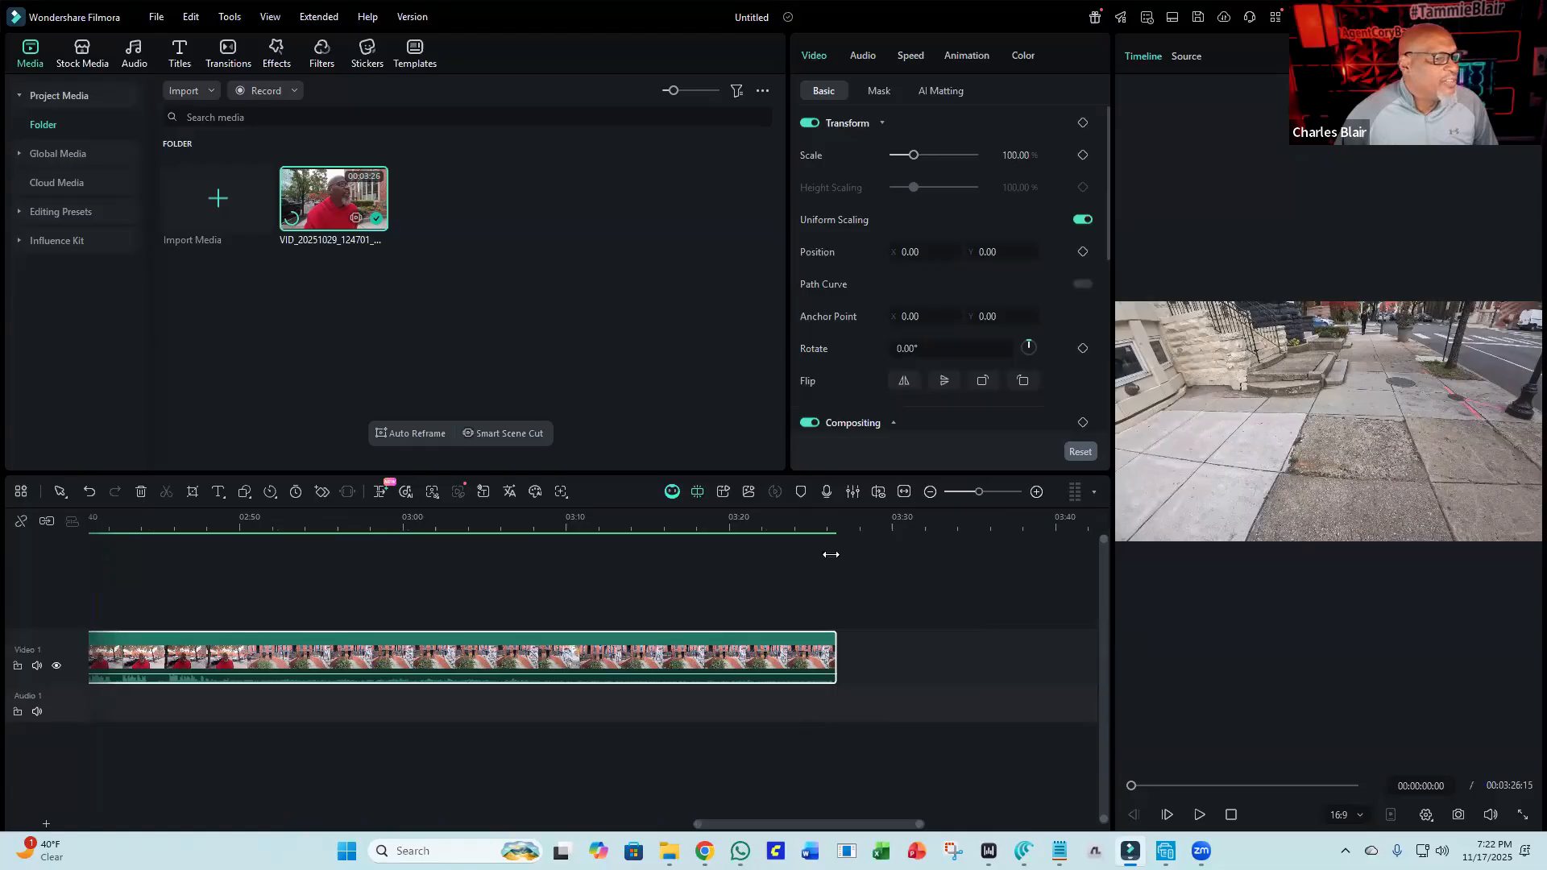
click(820, 517)
drag(820, 520, 834, 521)
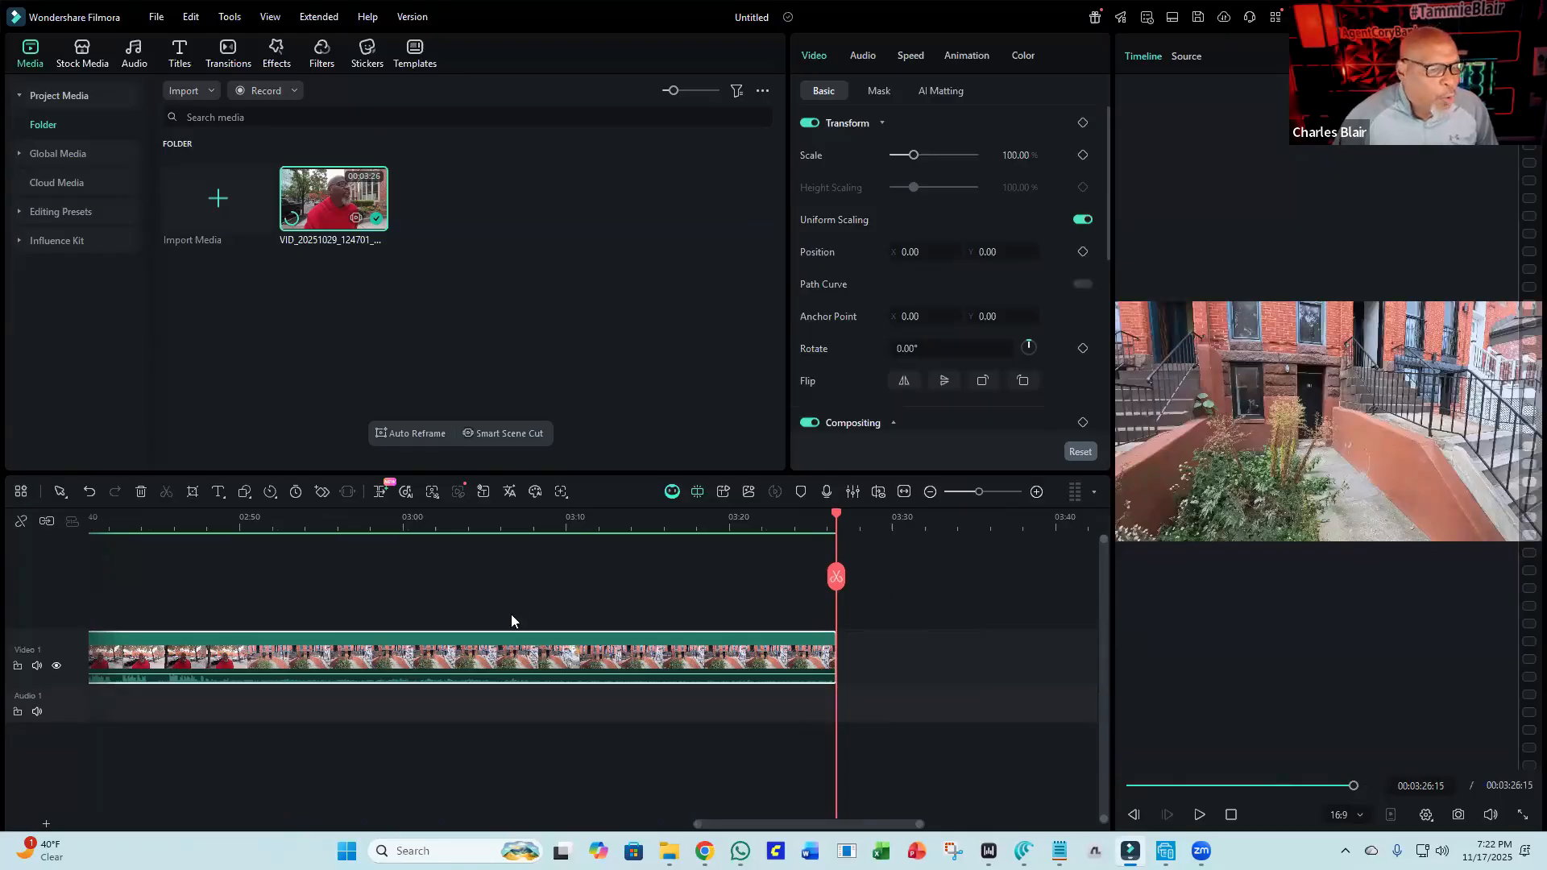
click(1231, 815)
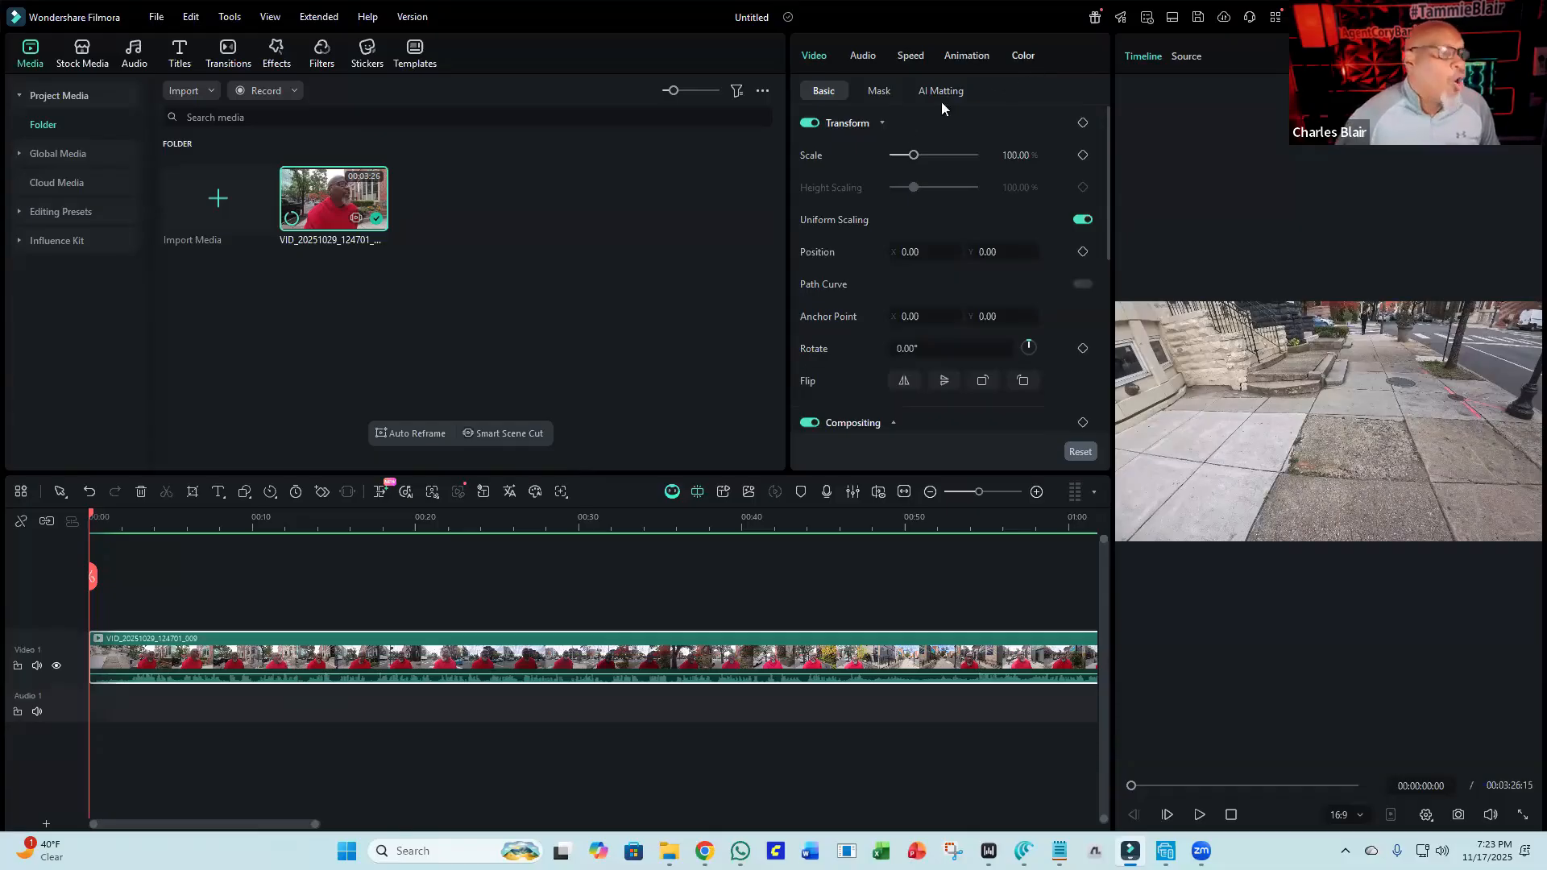
Browse the clip's Audio, Speed, Animation and Color property settings.
click(861, 55)
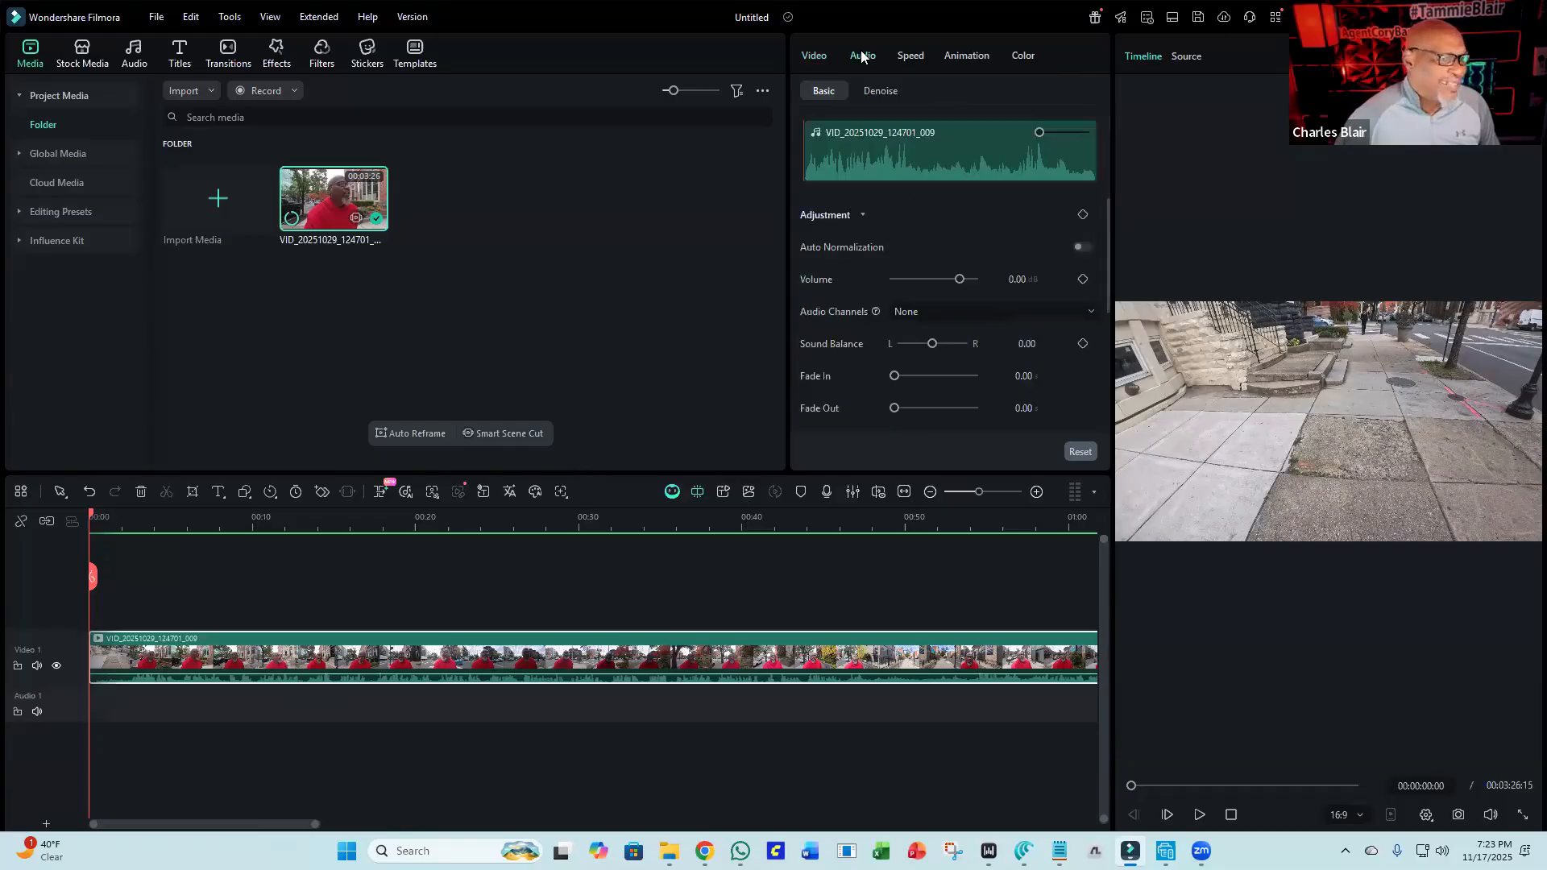
click(908, 56)
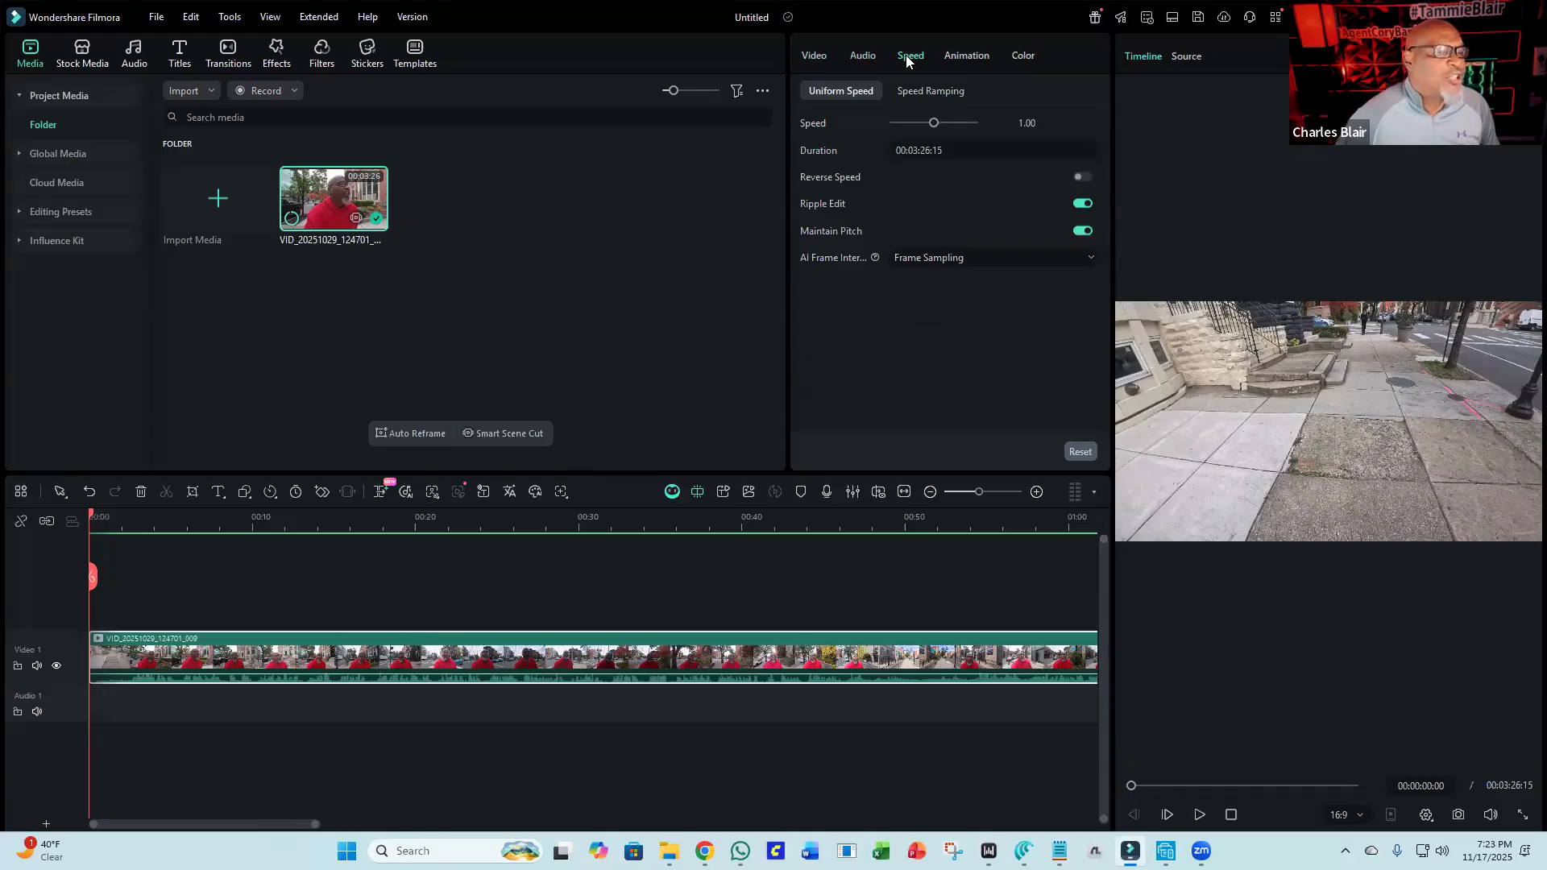
click(965, 55)
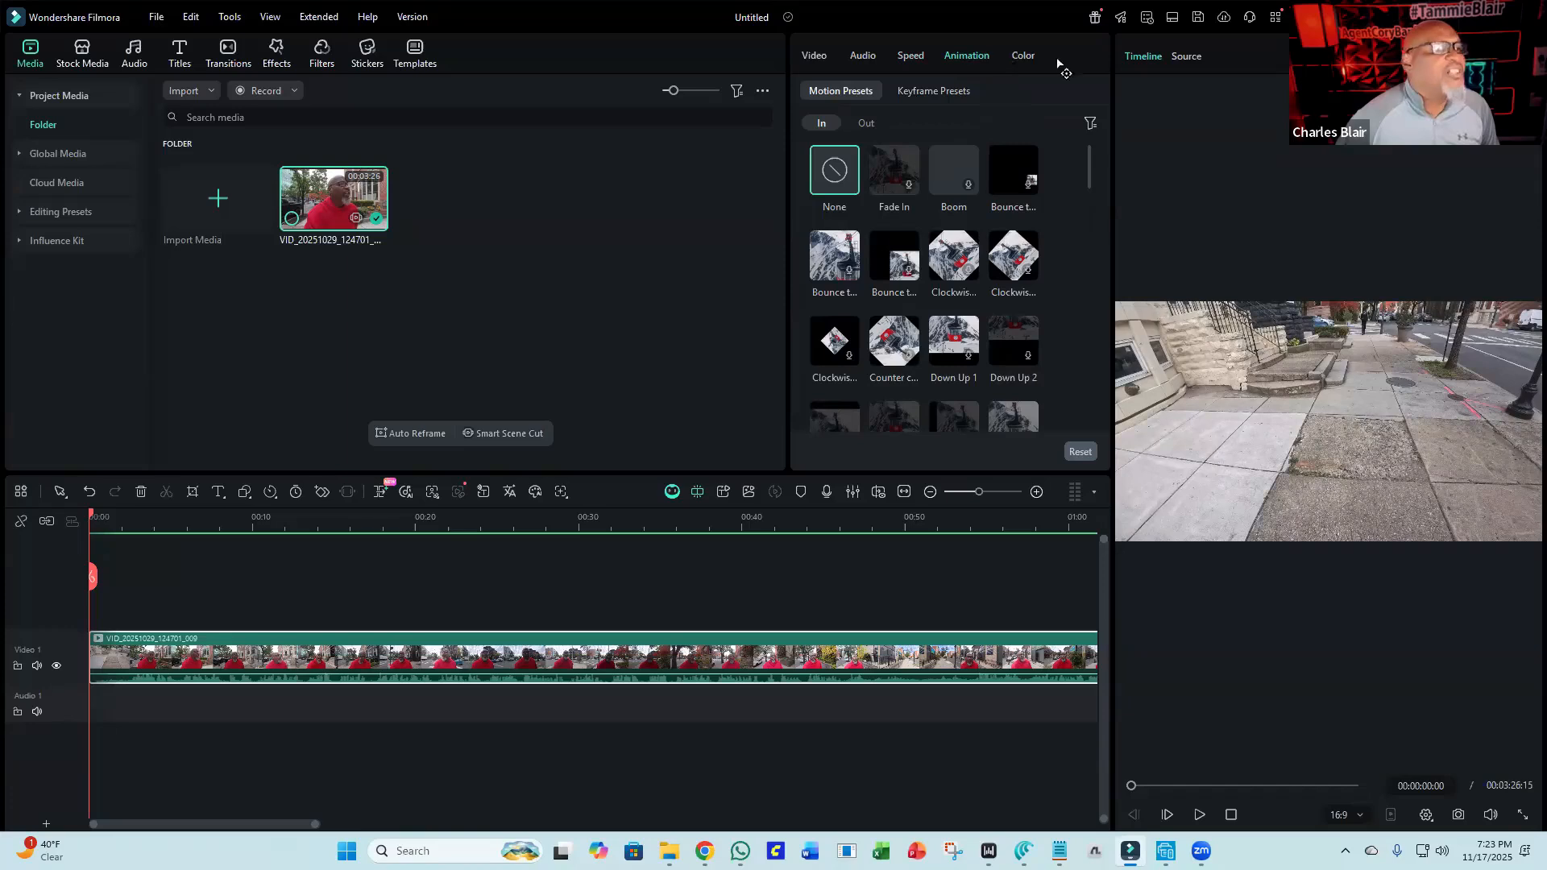
click(1019, 55)
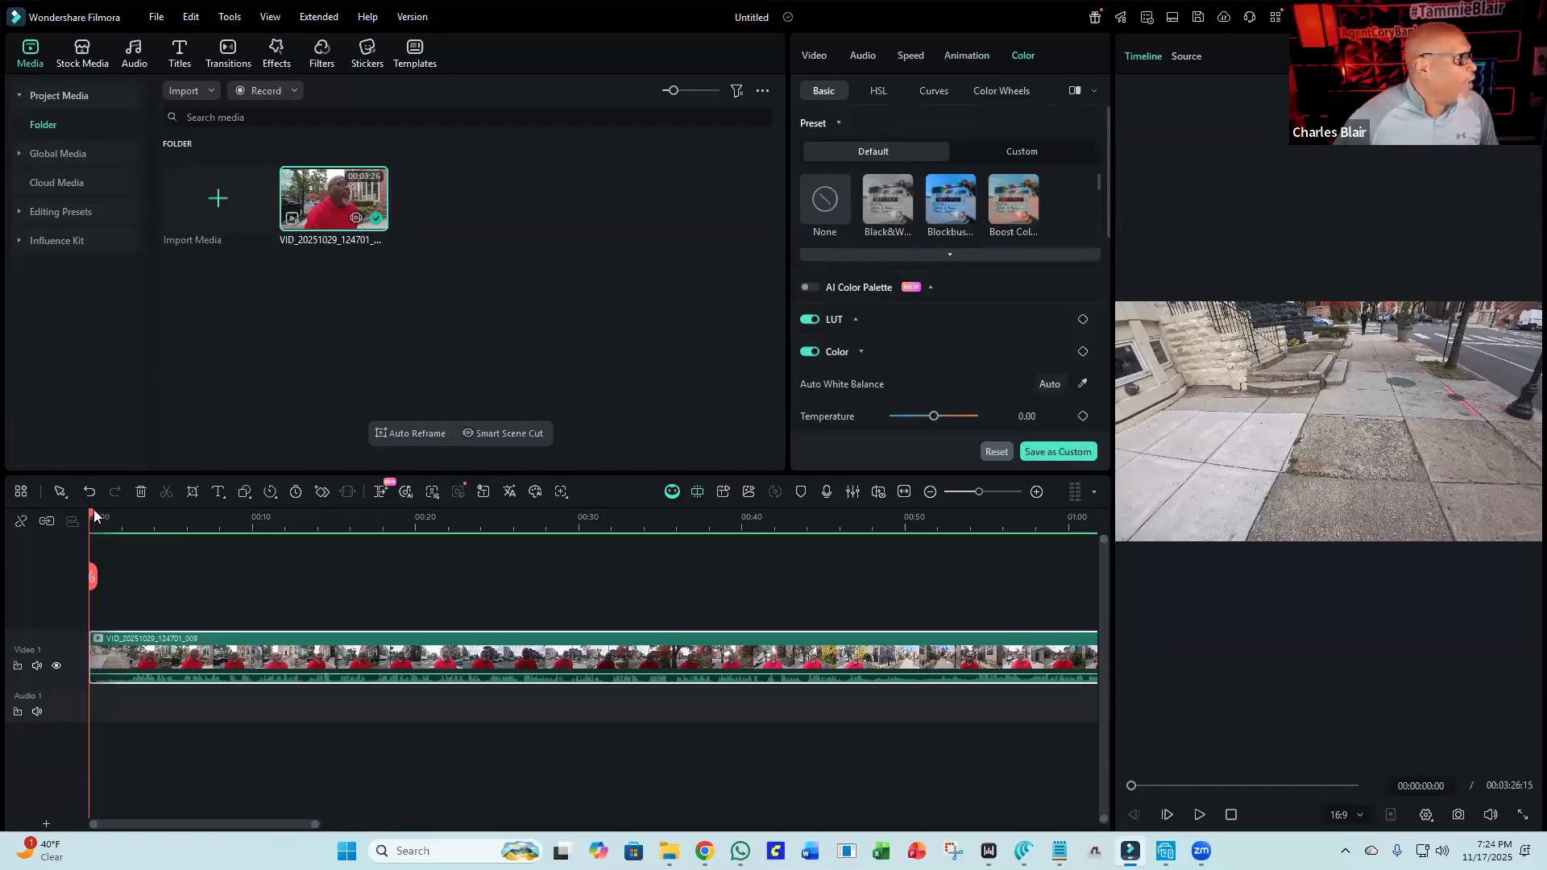
Try the Blockbuster, Boost Color and Black & White color presets on the clip, then set the preset back to None.
drag(91, 516, 105, 516)
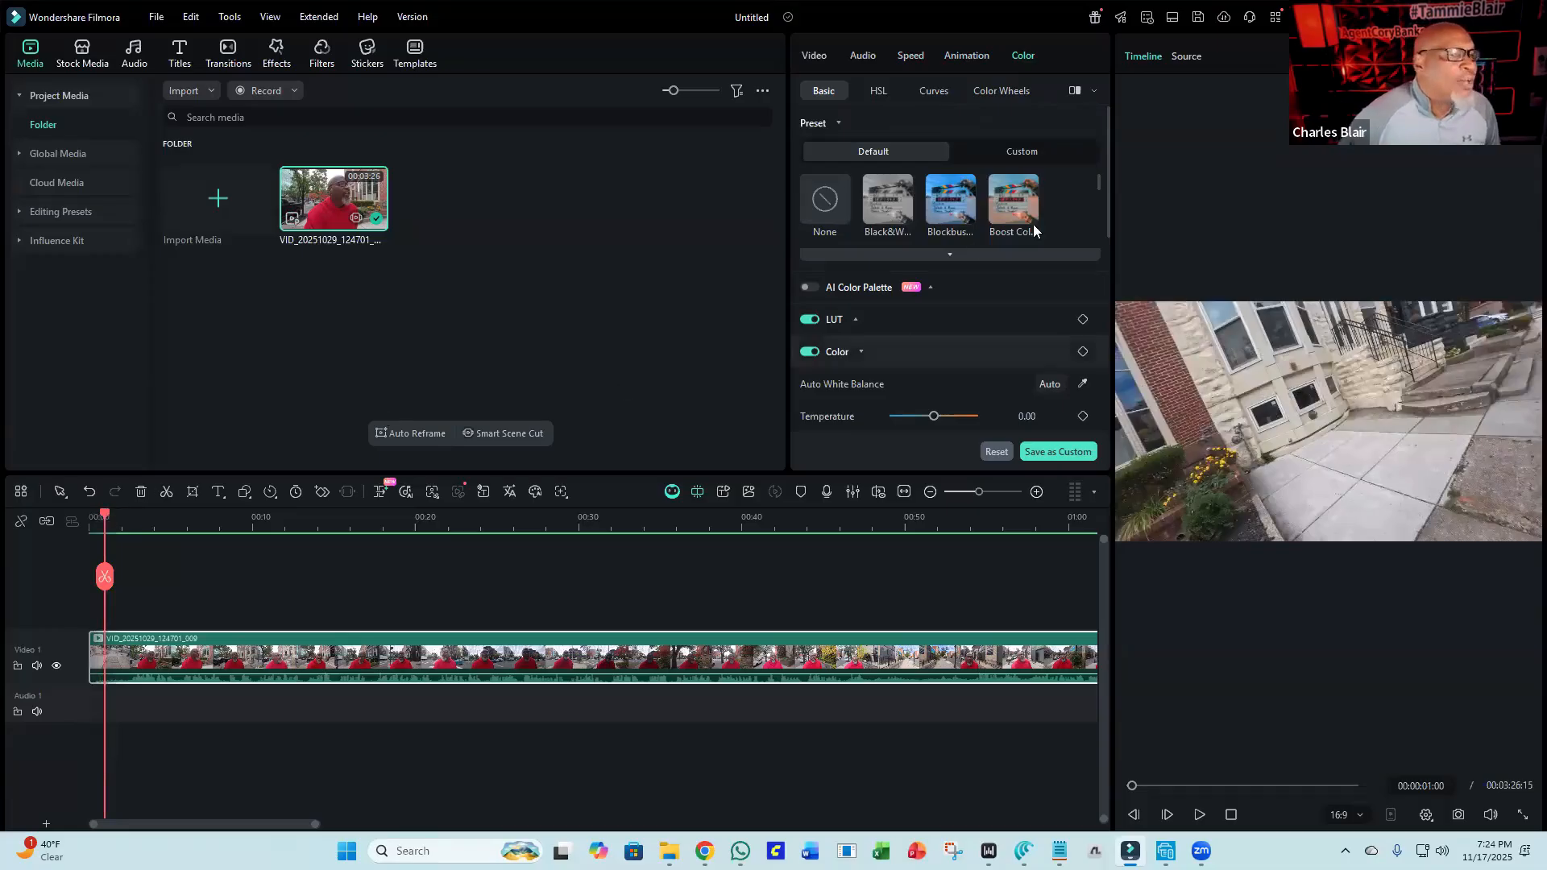
click(955, 199)
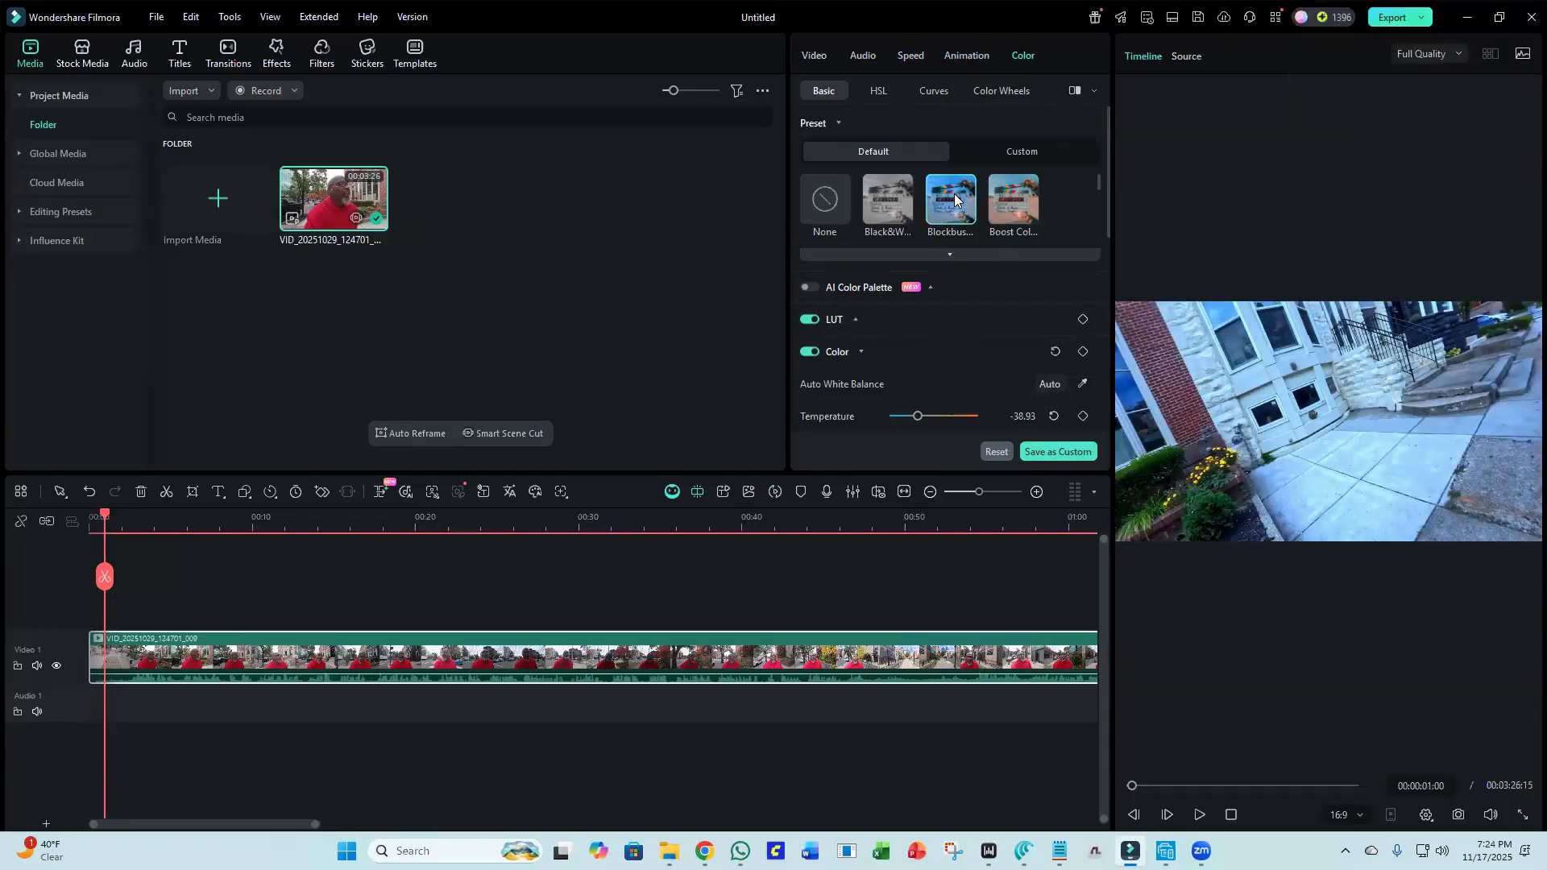
click(1017, 198)
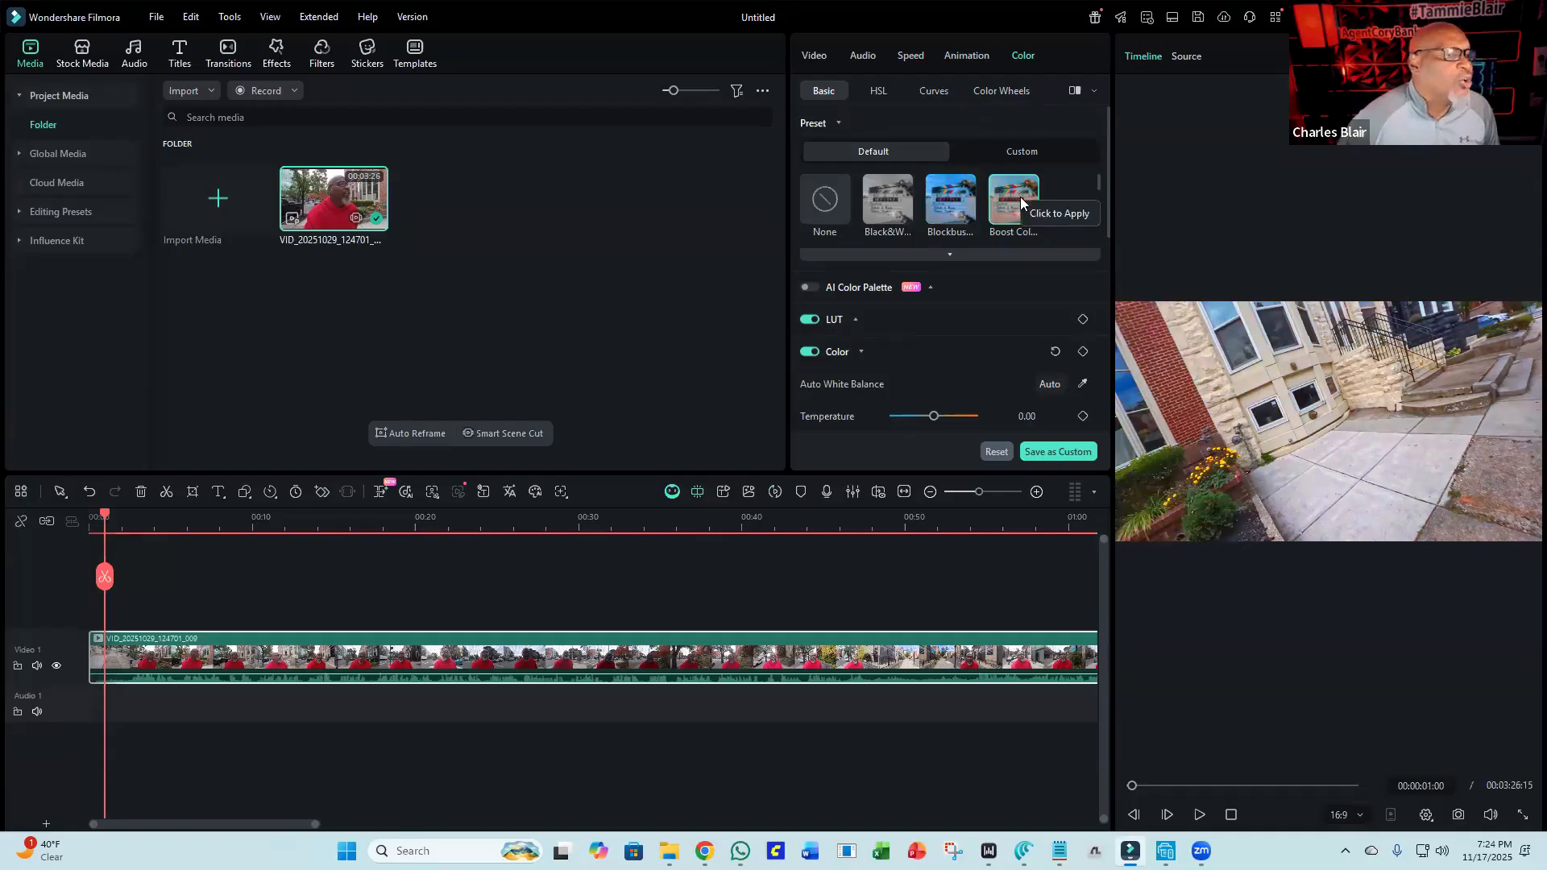
click(890, 191)
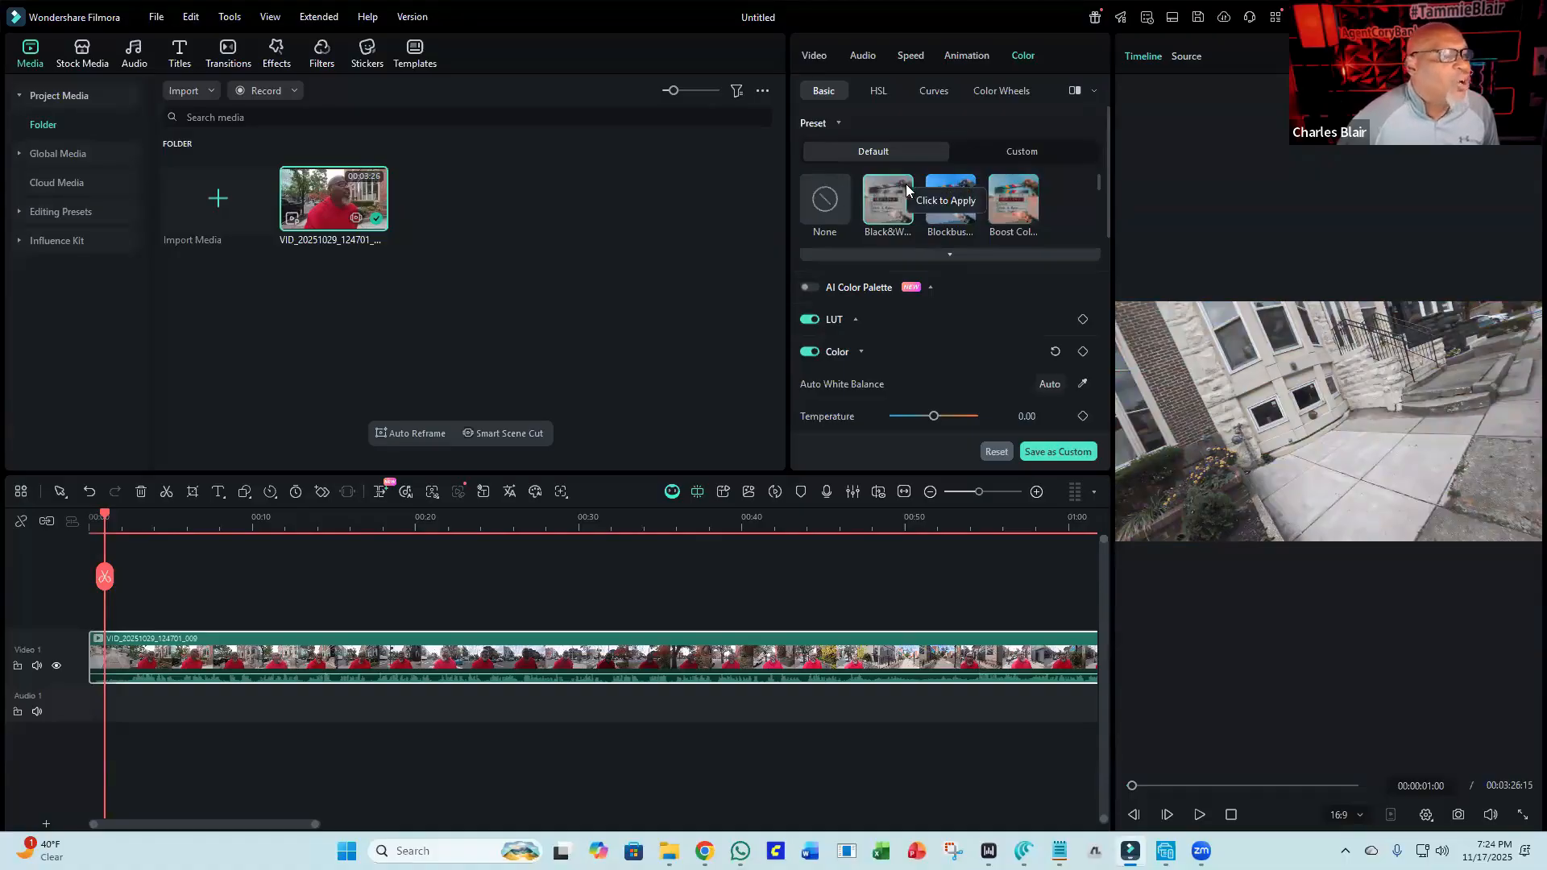
click(826, 198)
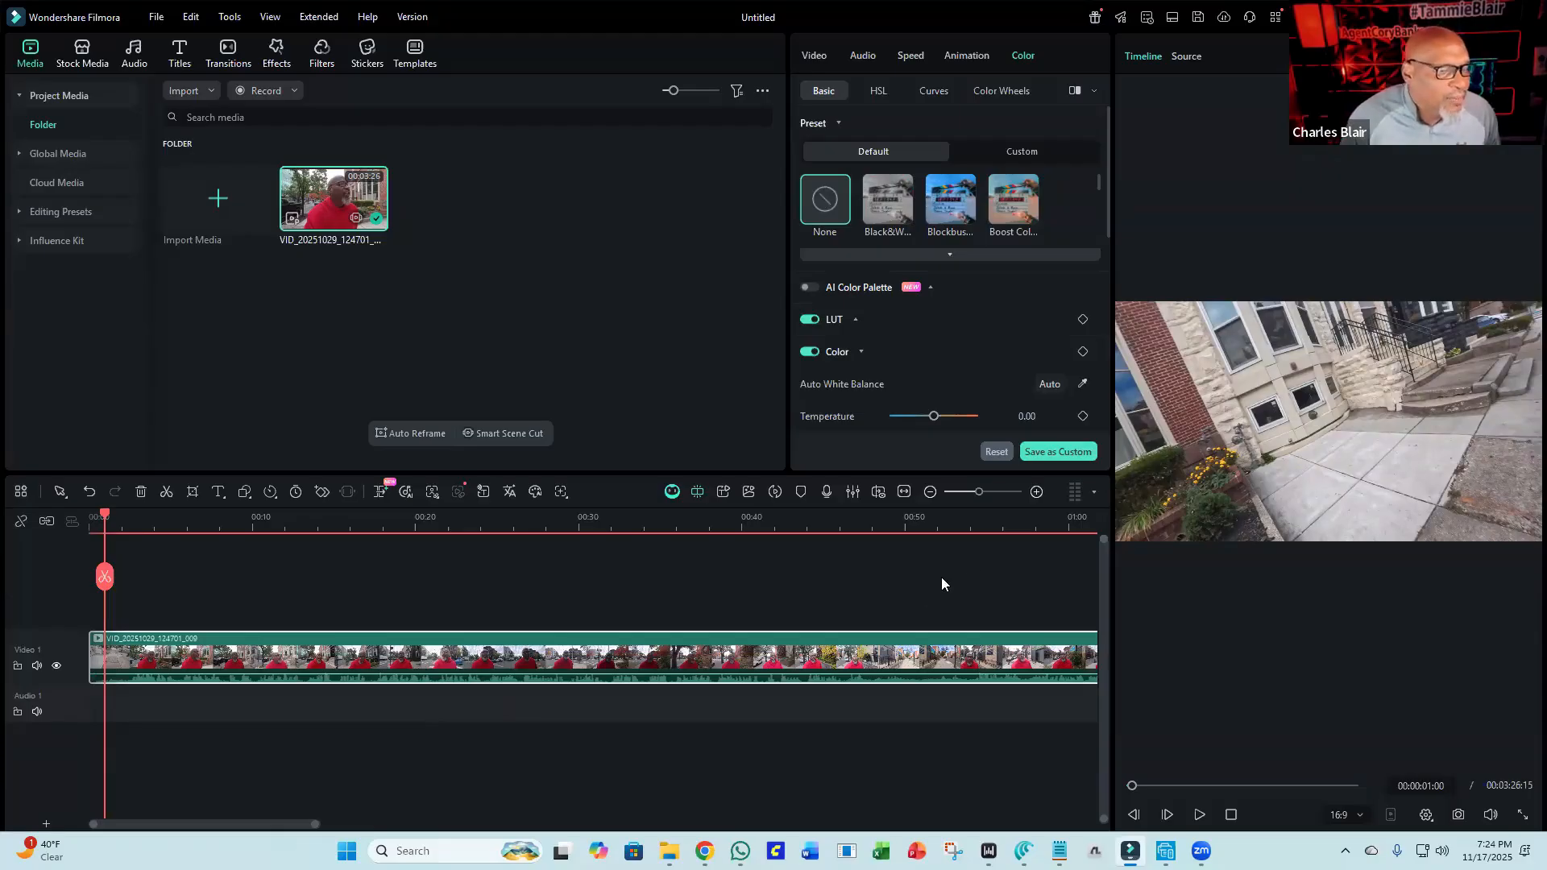
Step the playhead frame by frame to 00:00:02:04 and split the clip there.
click(1198, 815)
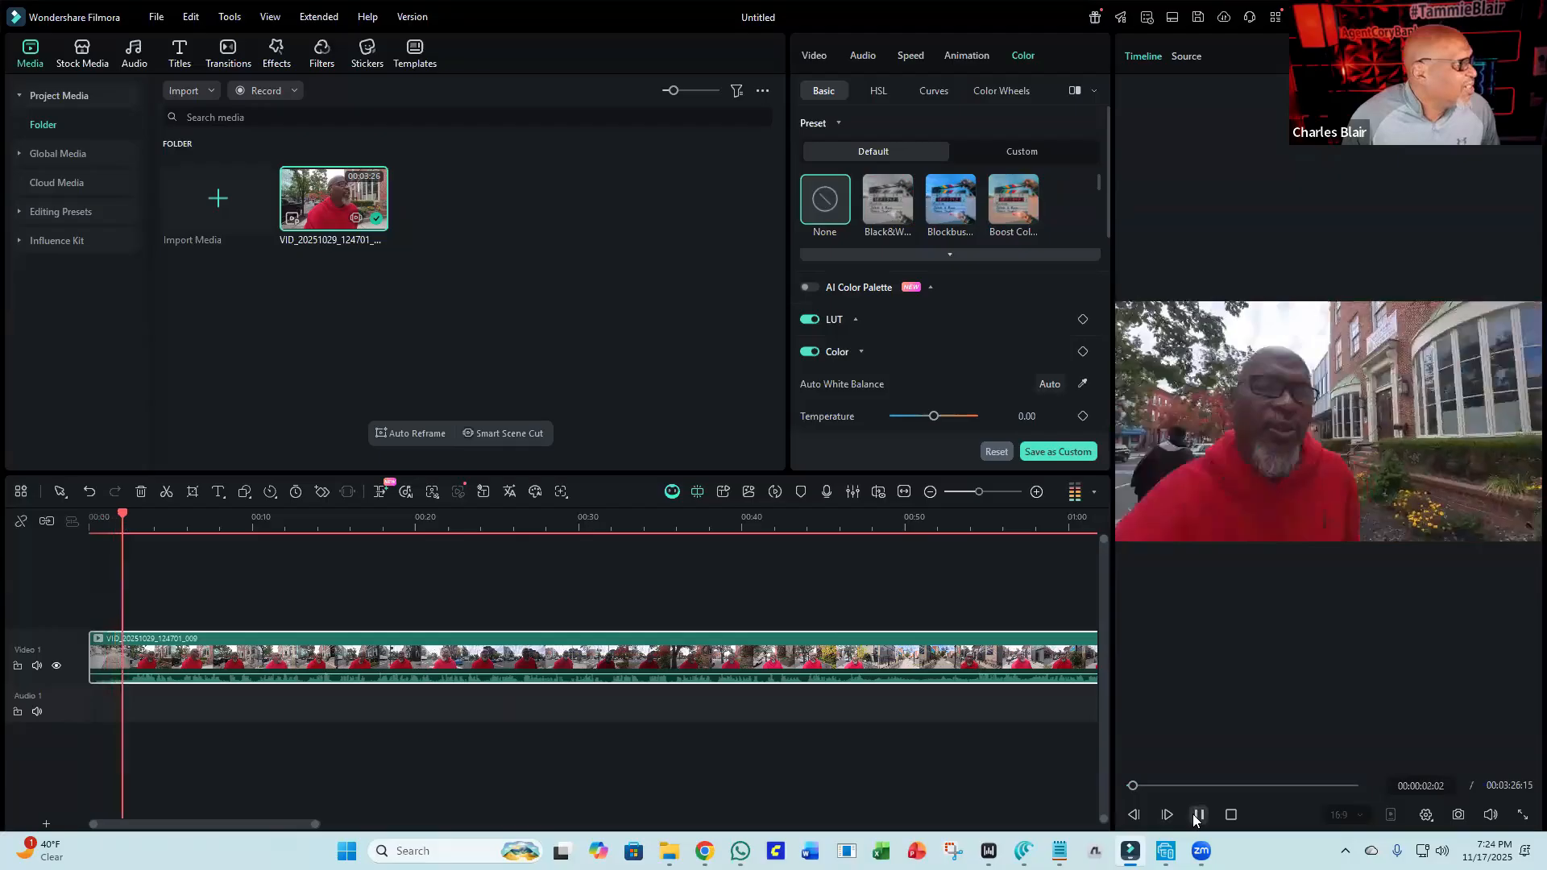
click(1198, 814)
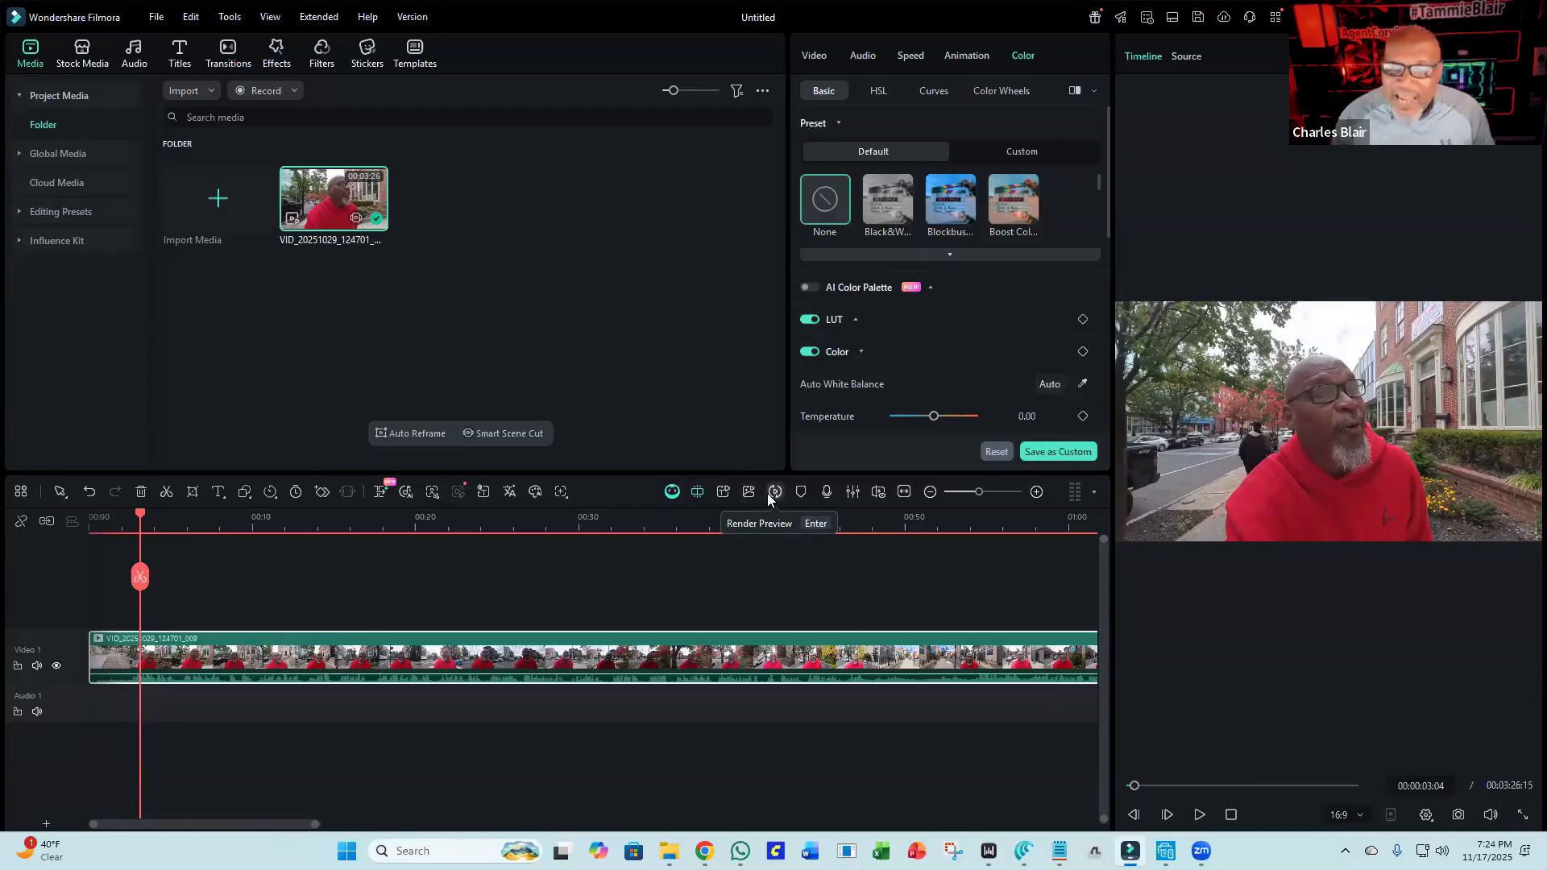
click(132, 516)
drag(132, 517, 118, 516)
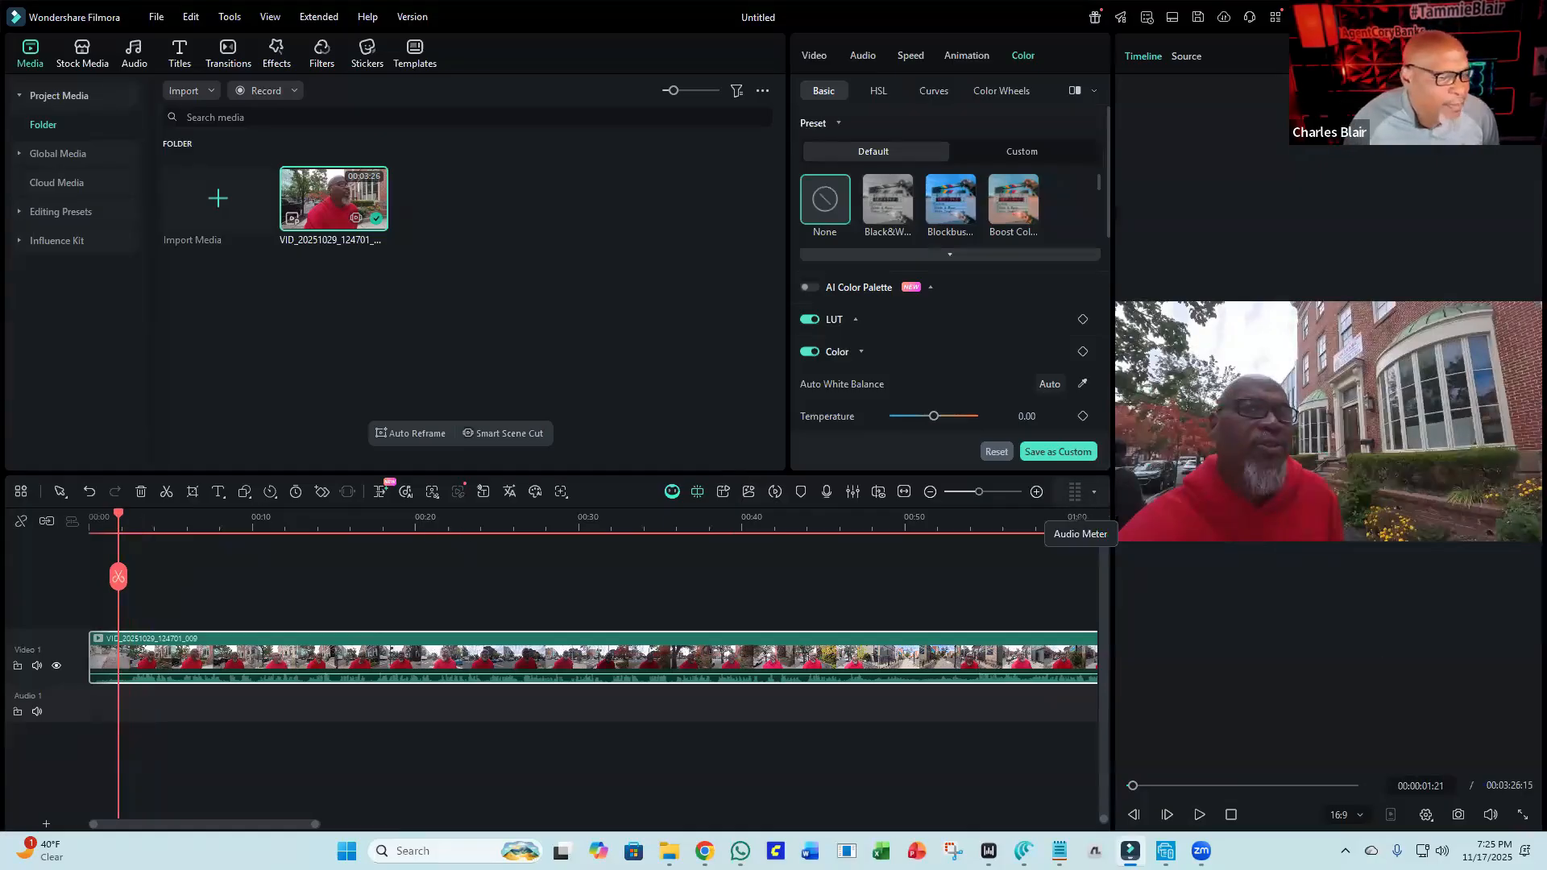
click(1132, 816)
click(1132, 816)
click(1132, 816)
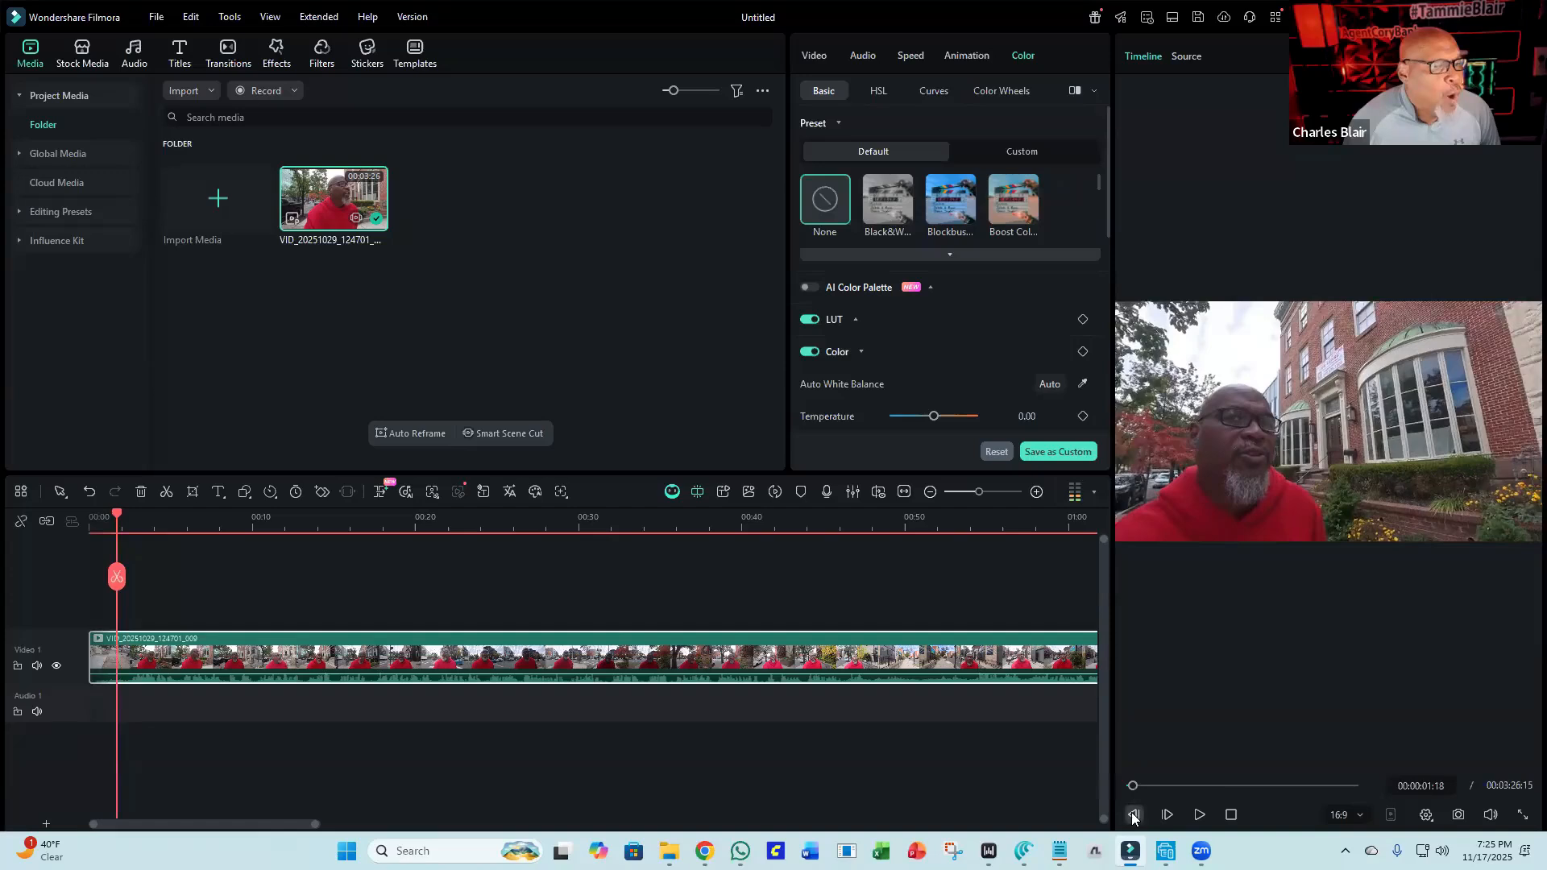
click(1131, 816)
click(1132, 816)
click(1132, 816)
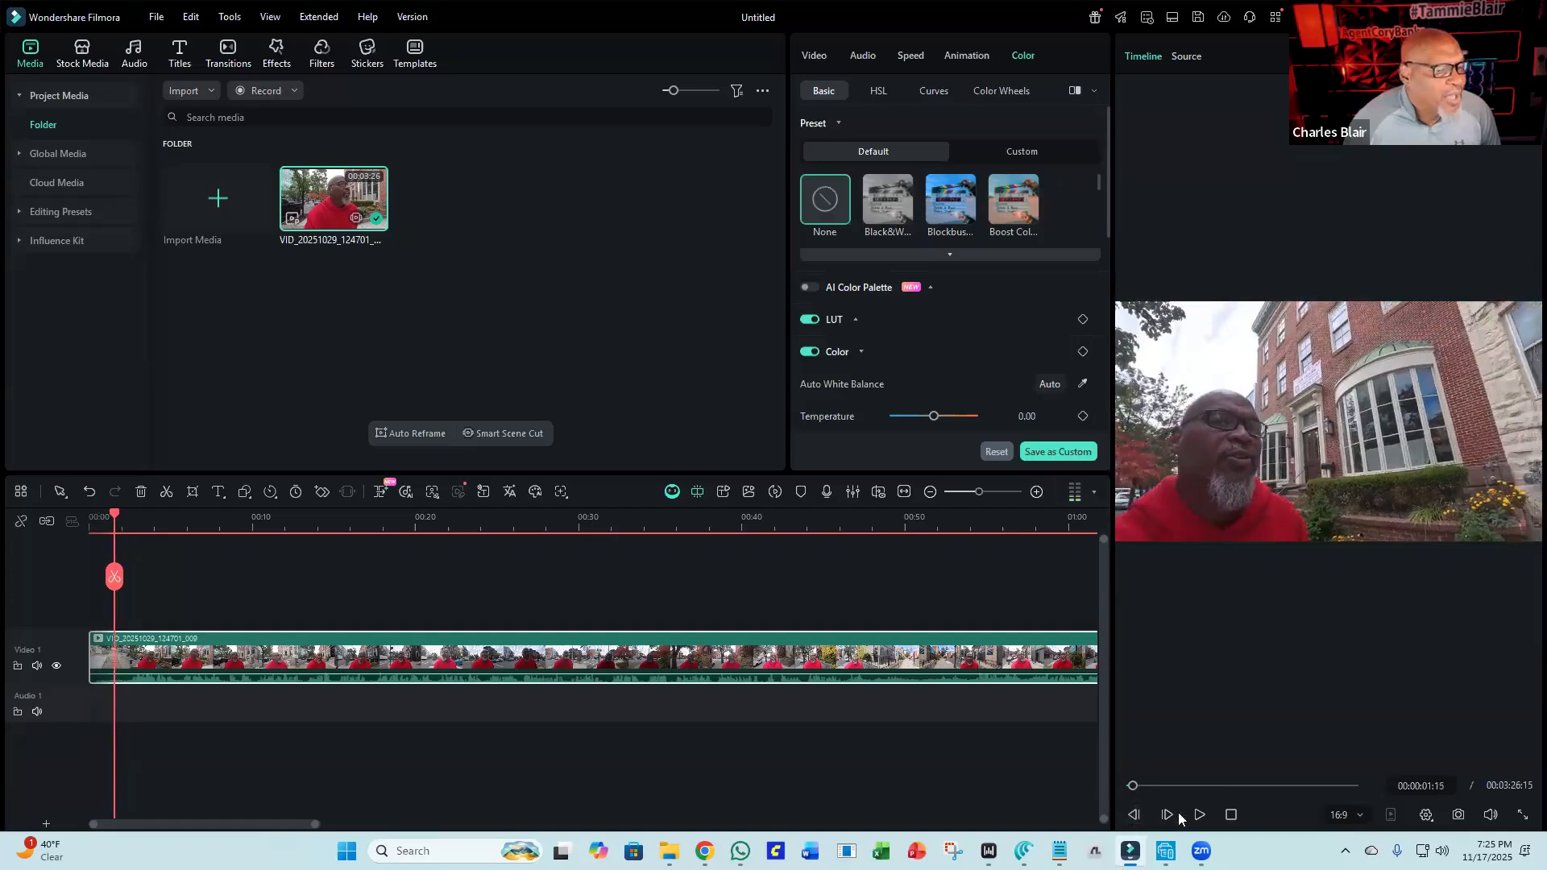
click(1168, 816)
click(1168, 816)
click(1168, 816)
click(1168, 816)
click(1168, 816)
click(1168, 816)
click(1167, 816)
click(1168, 816)
click(1168, 816)
click(1167, 816)
click(1166, 816)
click(1168, 815)
click(1168, 815)
click(1170, 814)
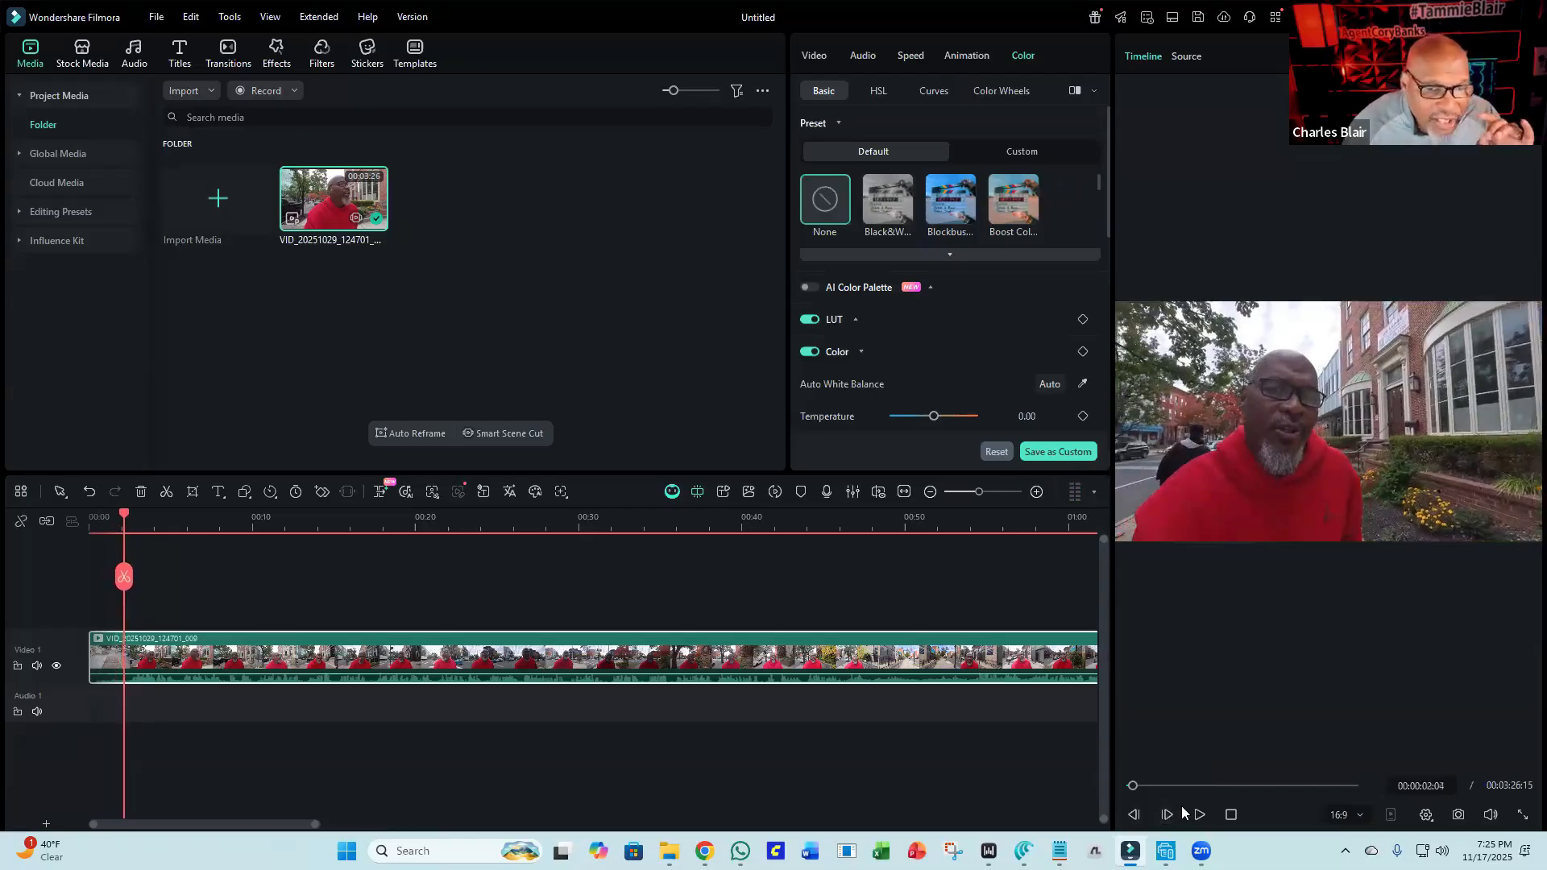
click(1165, 815)
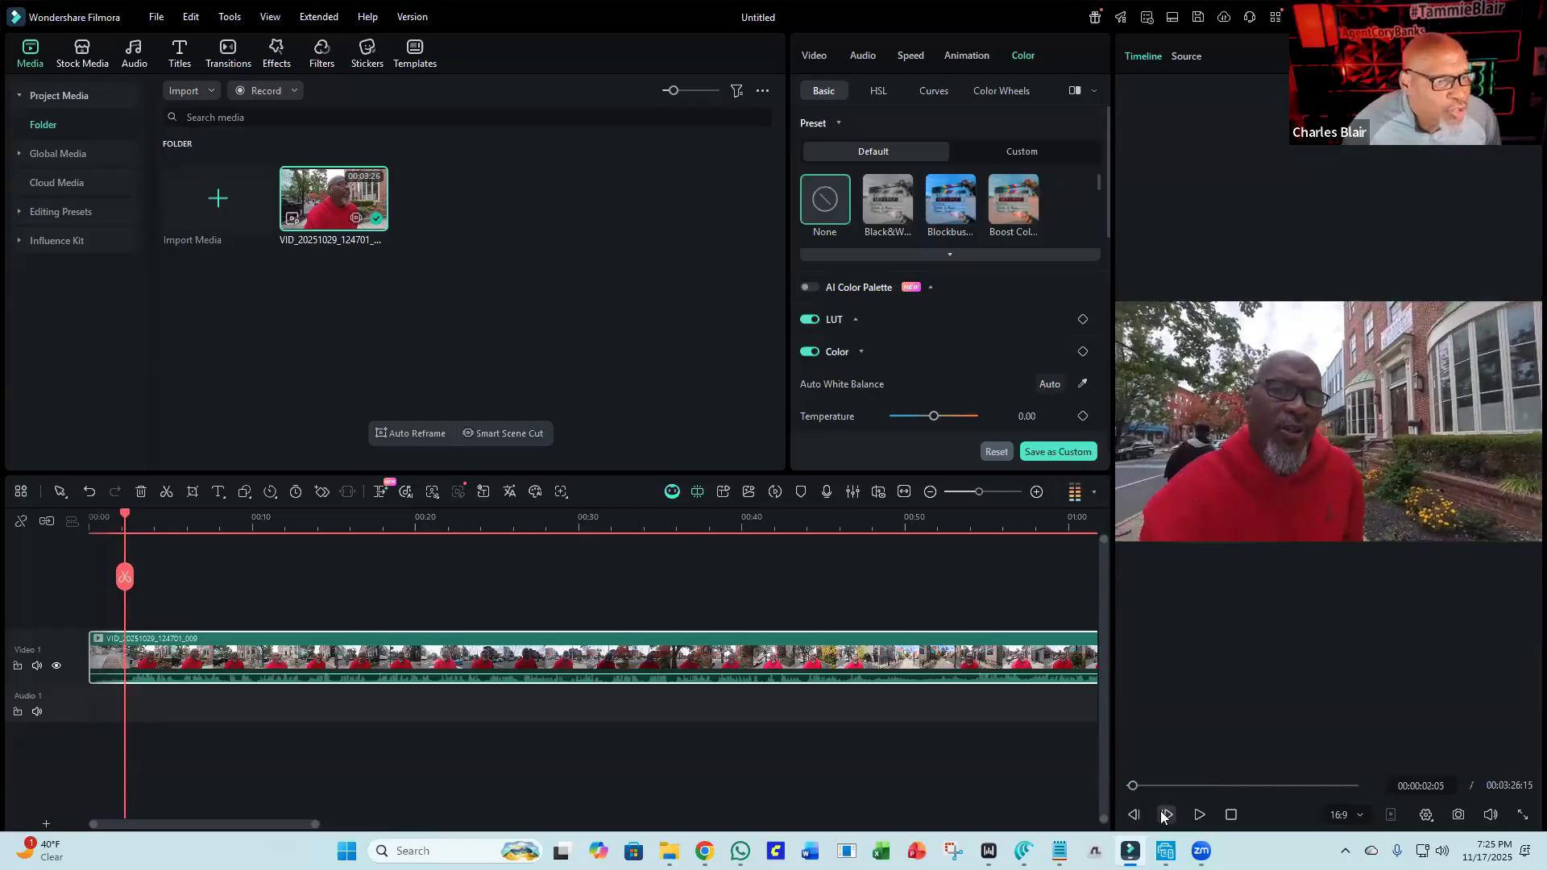
click(1164, 816)
click(1164, 816)
click(1164, 816)
click(1164, 816)
click(1164, 815)
click(1164, 816)
click(1164, 815)
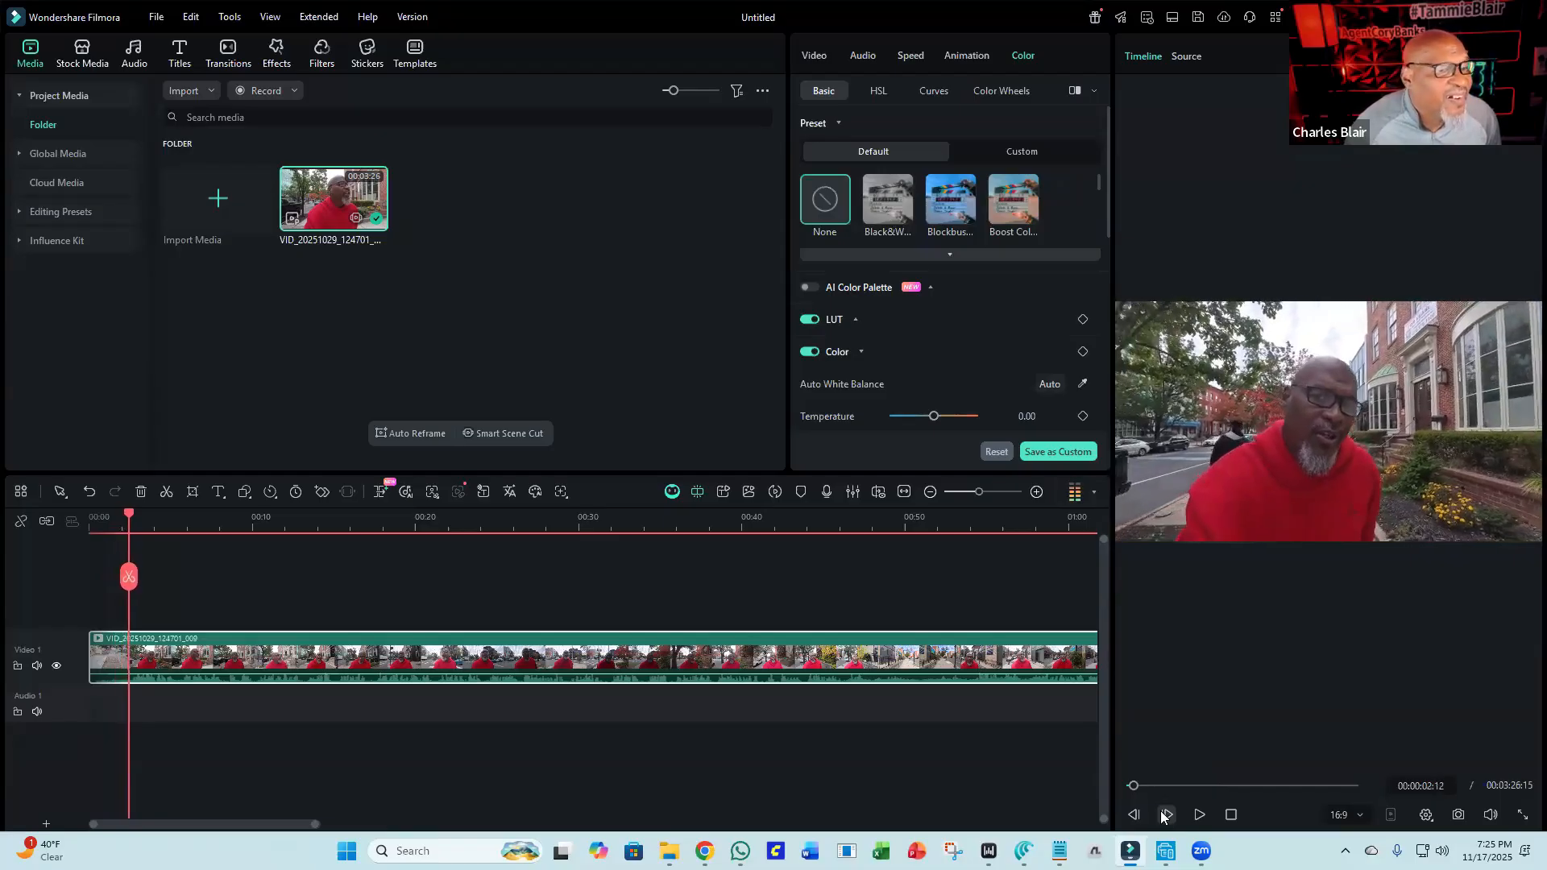
click(1164, 815)
click(1164, 815)
click(1164, 815)
click(1164, 815)
click(1165, 815)
click(1165, 816)
click(1165, 815)
click(1166, 815)
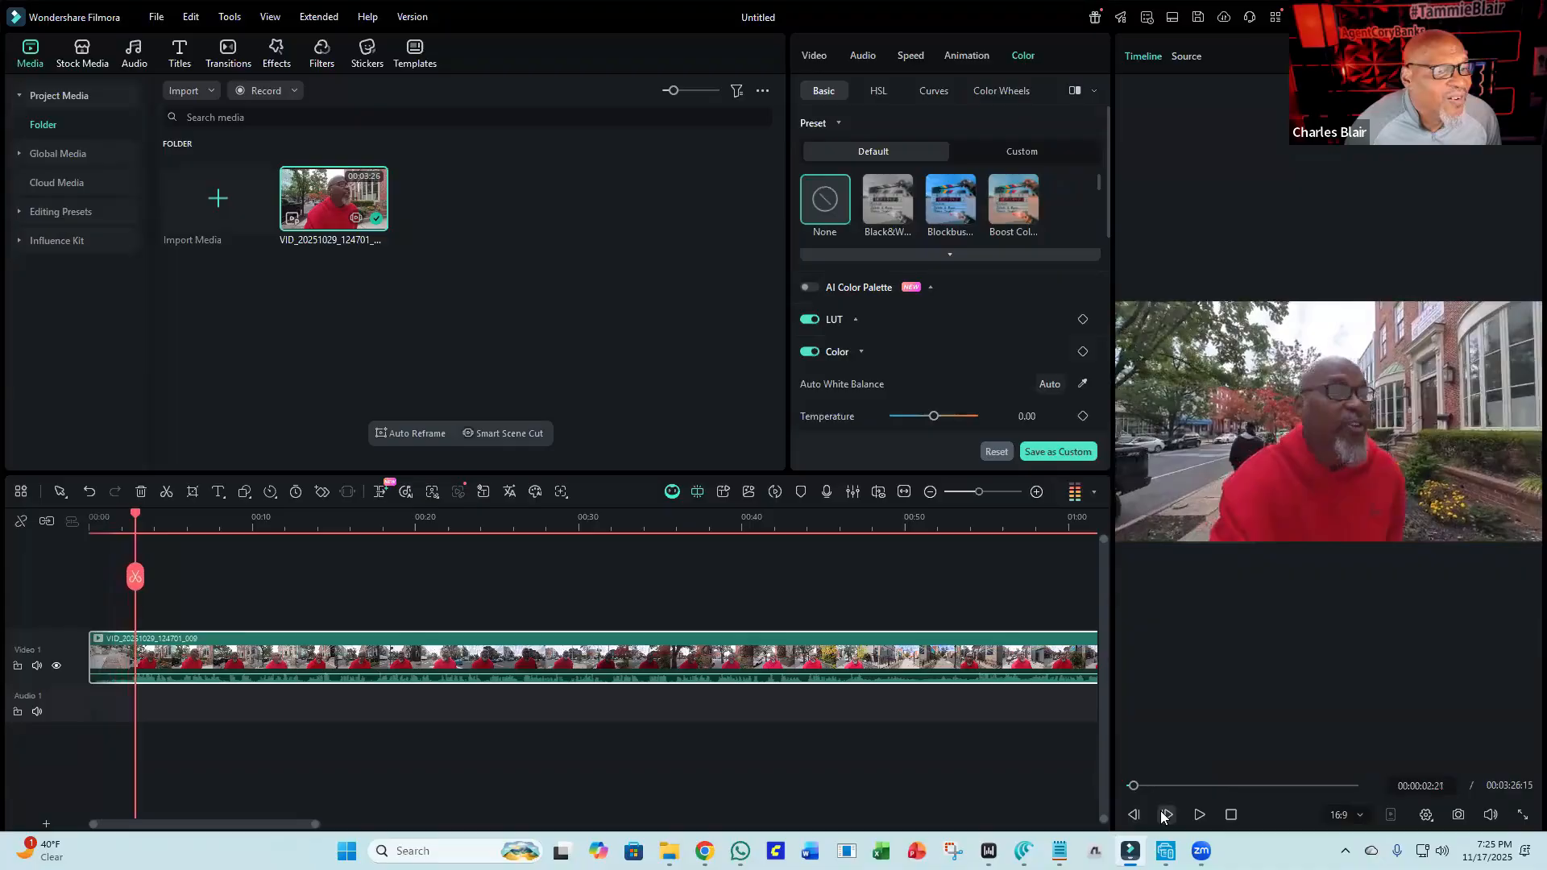
click(1168, 816)
click(1168, 815)
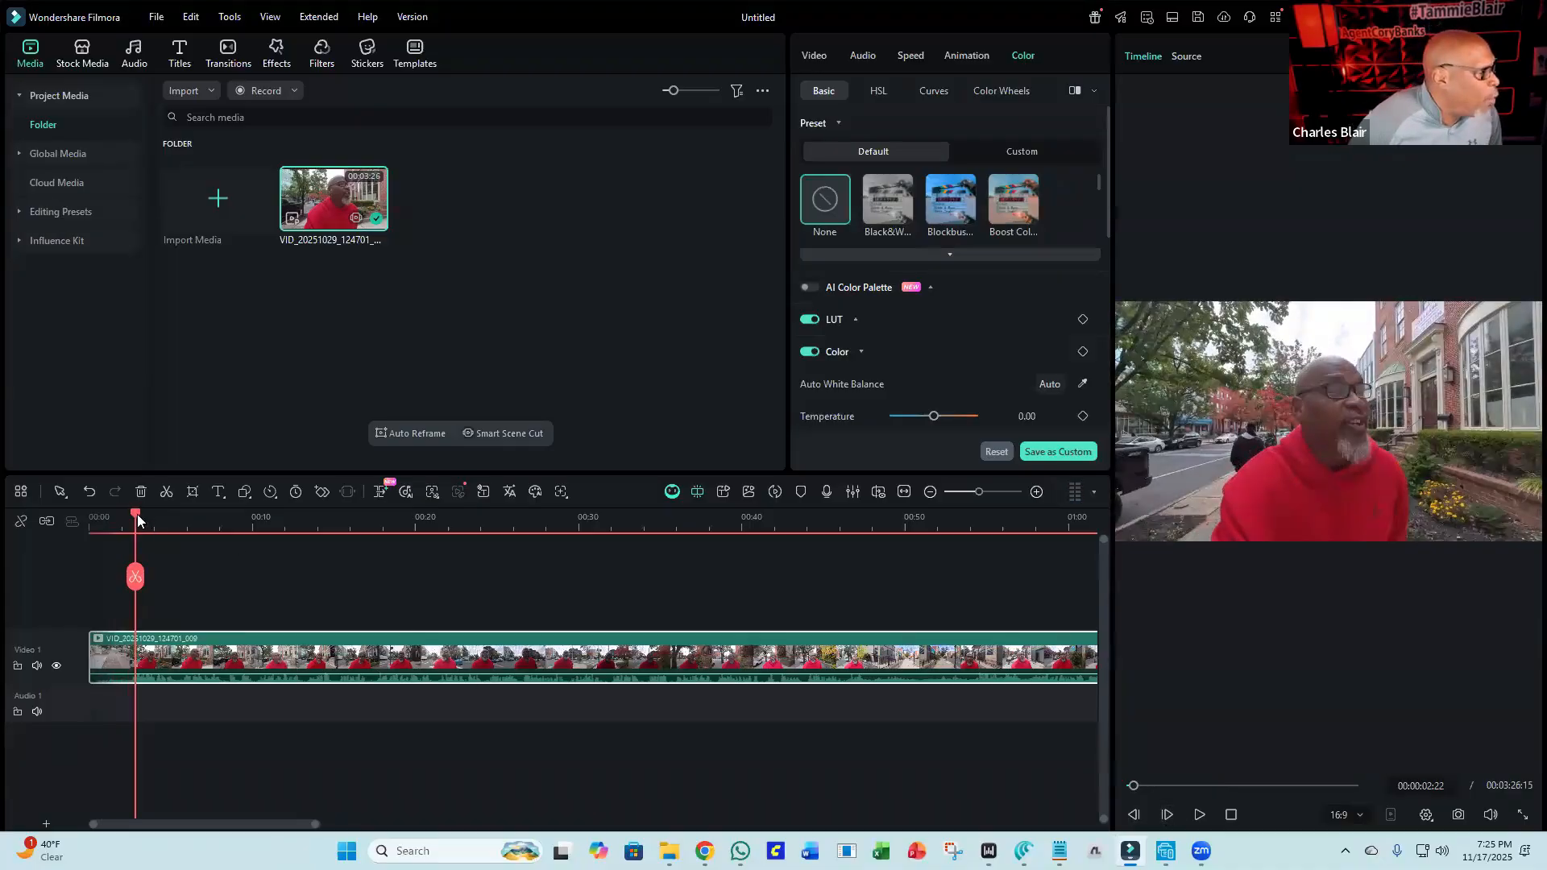
drag(130, 514, 124, 514)
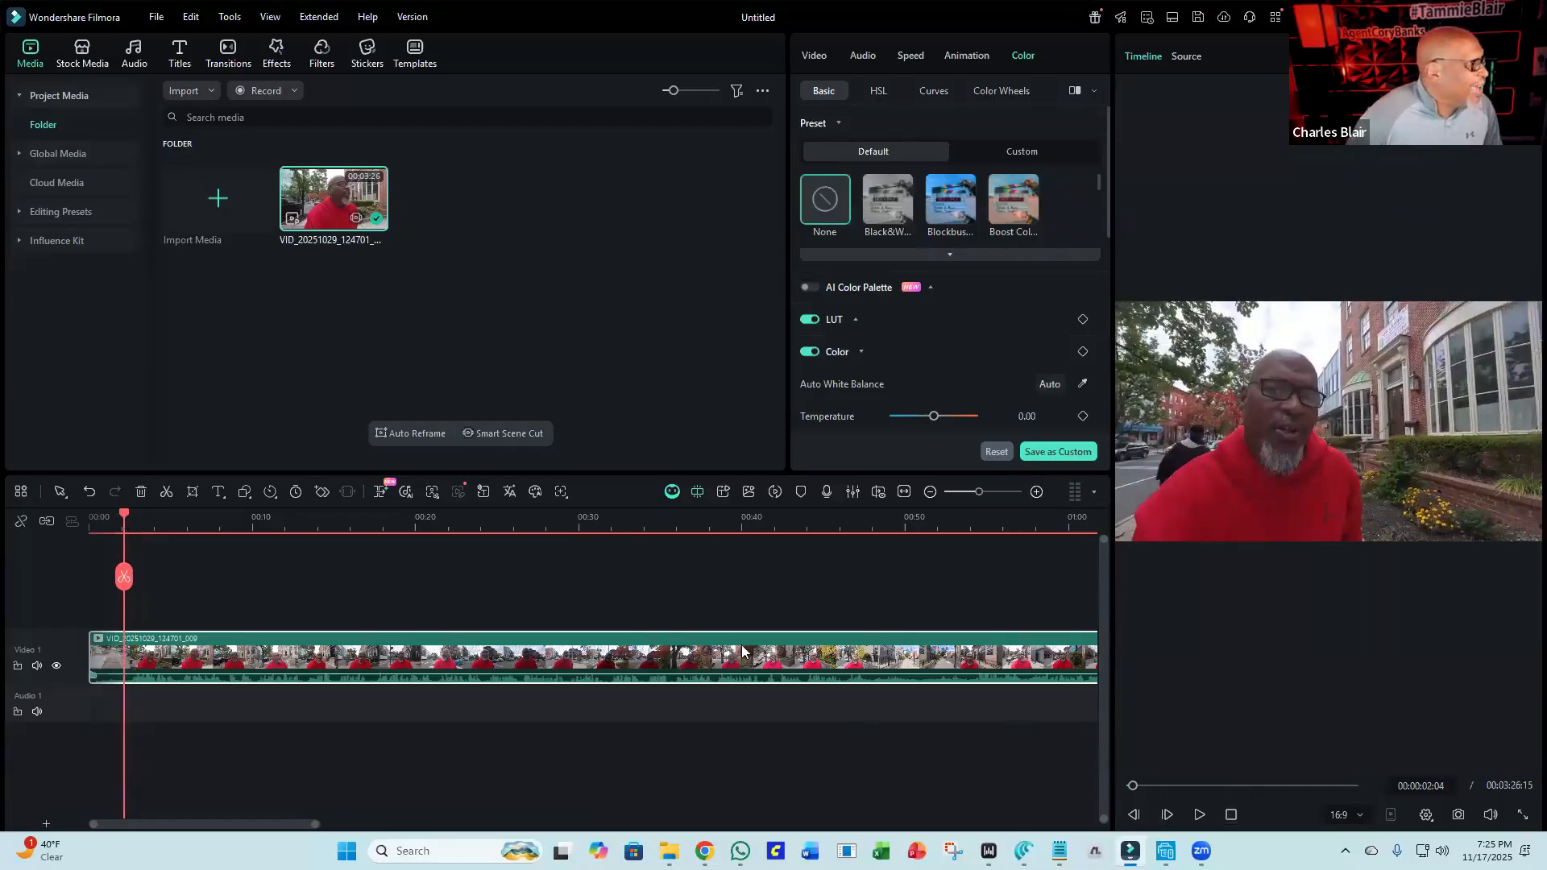
click(124, 577)
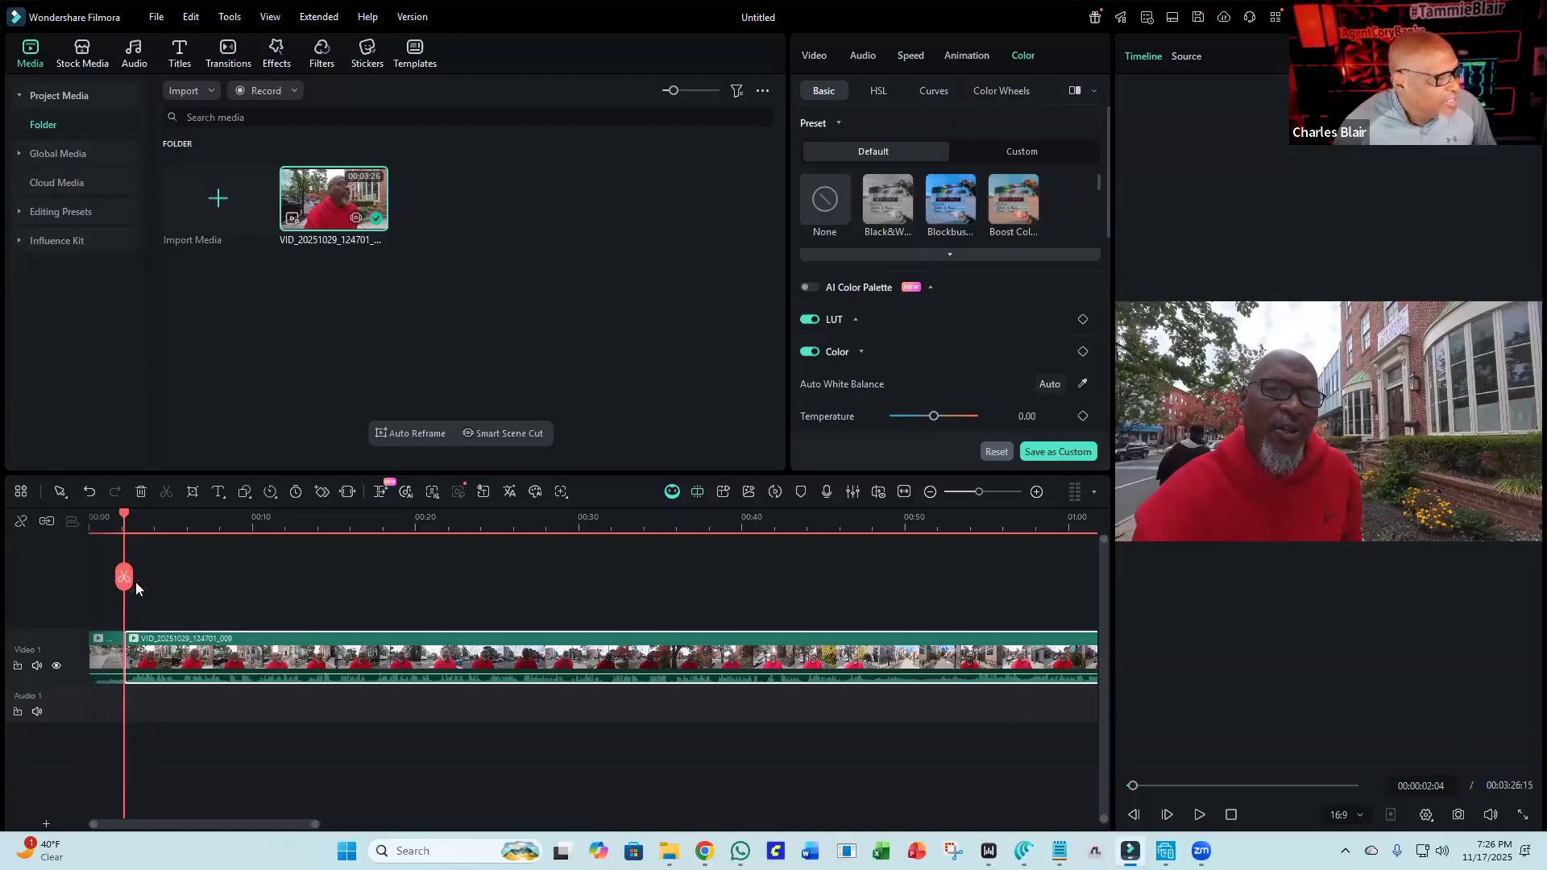
Move the second clip segment to the right and delete the resulting gap.
drag(215, 652, 351, 671)
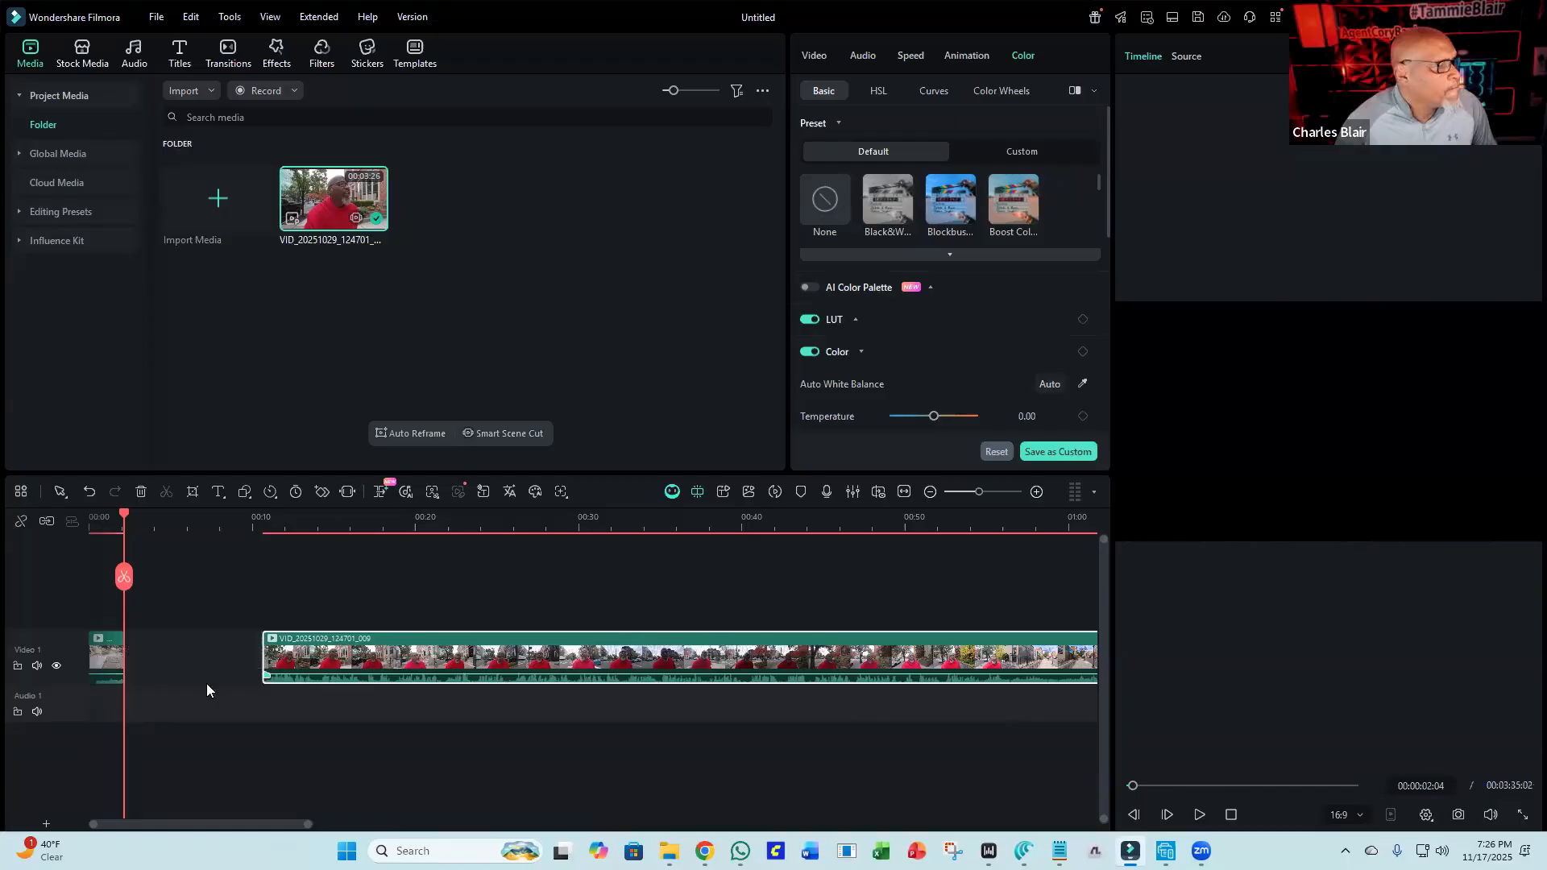
click(215, 641)
key(Delete)
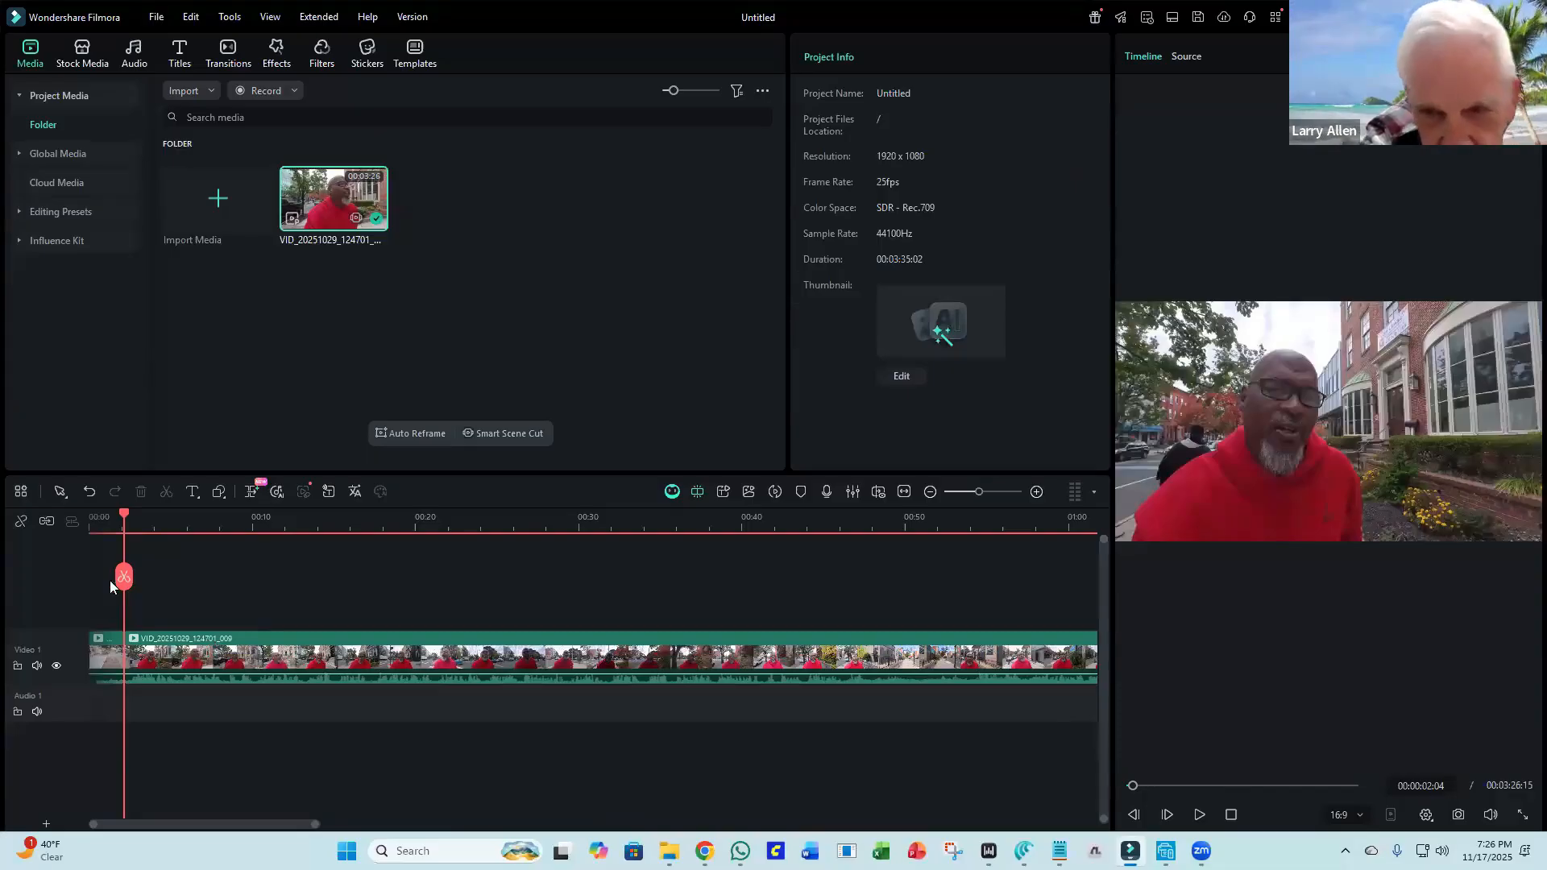
Delete the first 2-second clip segment and remove the empty gap it leaves at the timeline start.
click(100, 659)
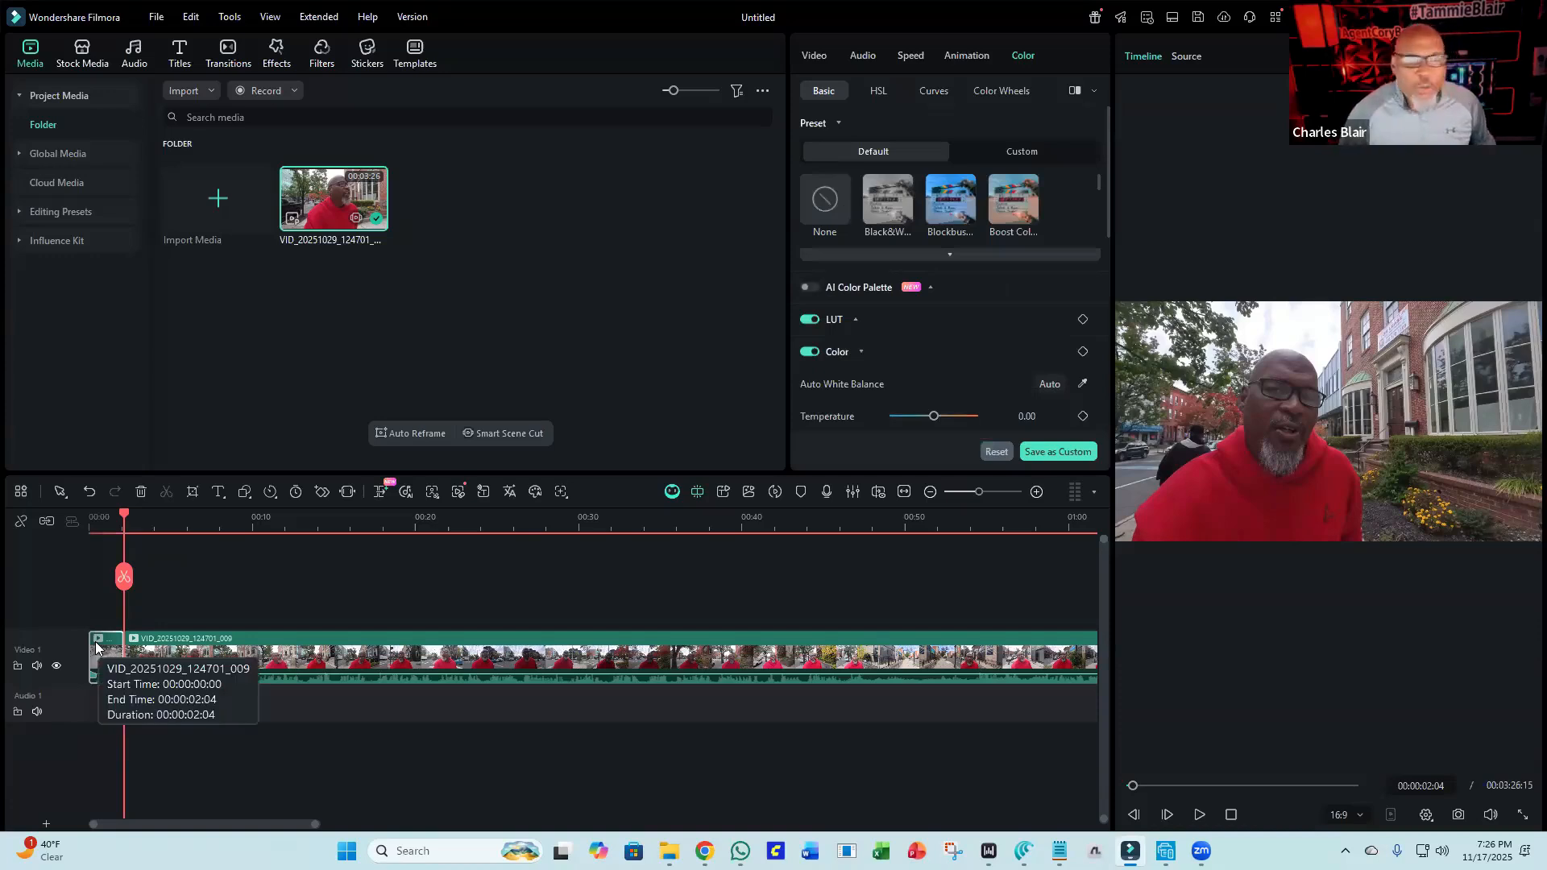
key(Delete)
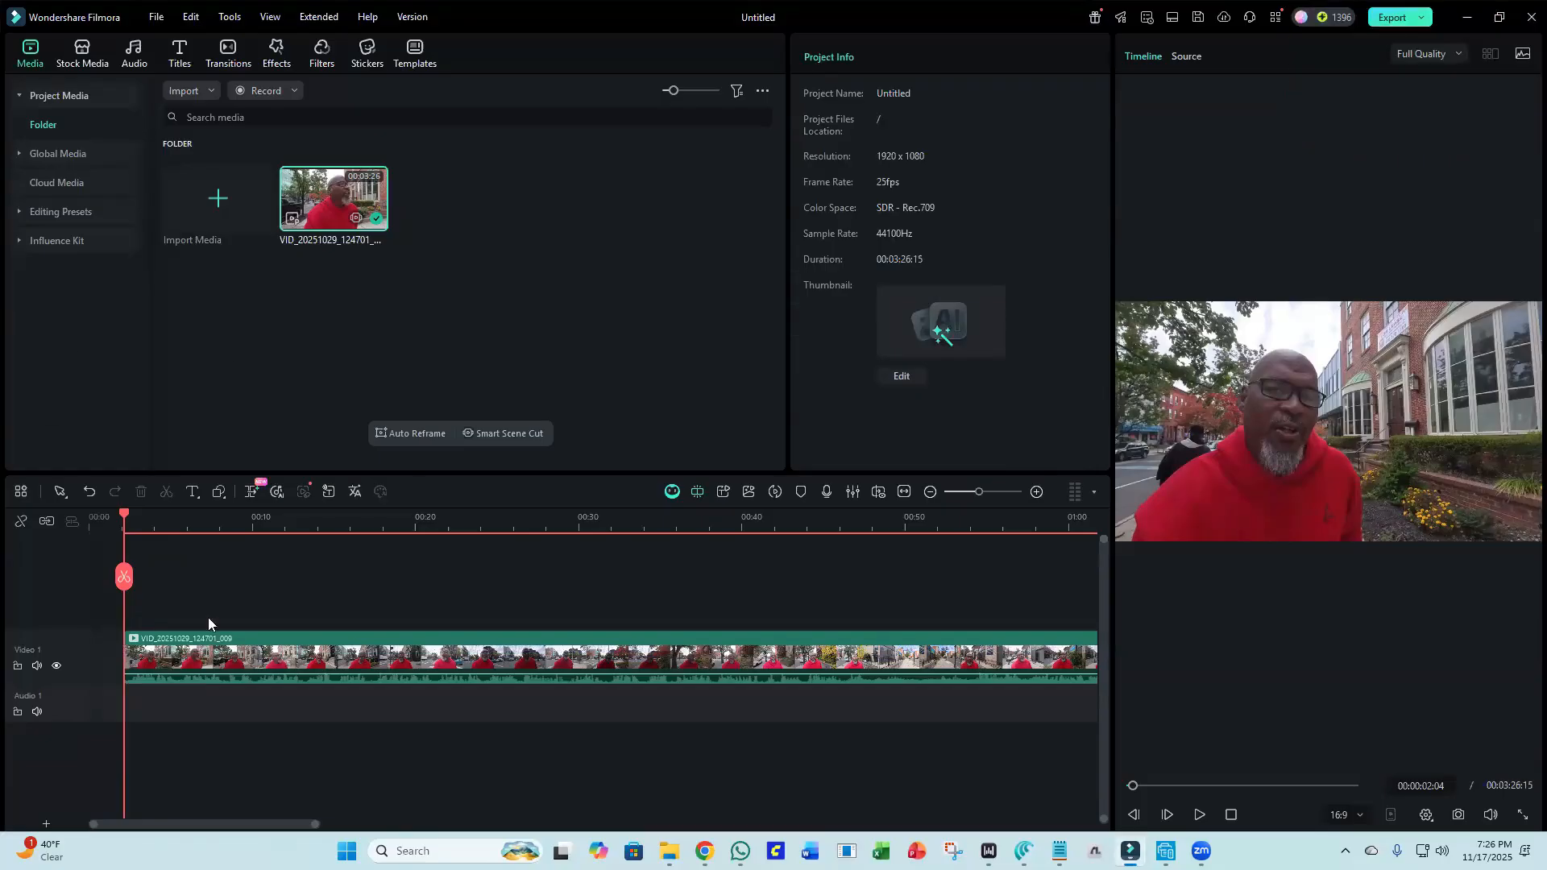
click(103, 670)
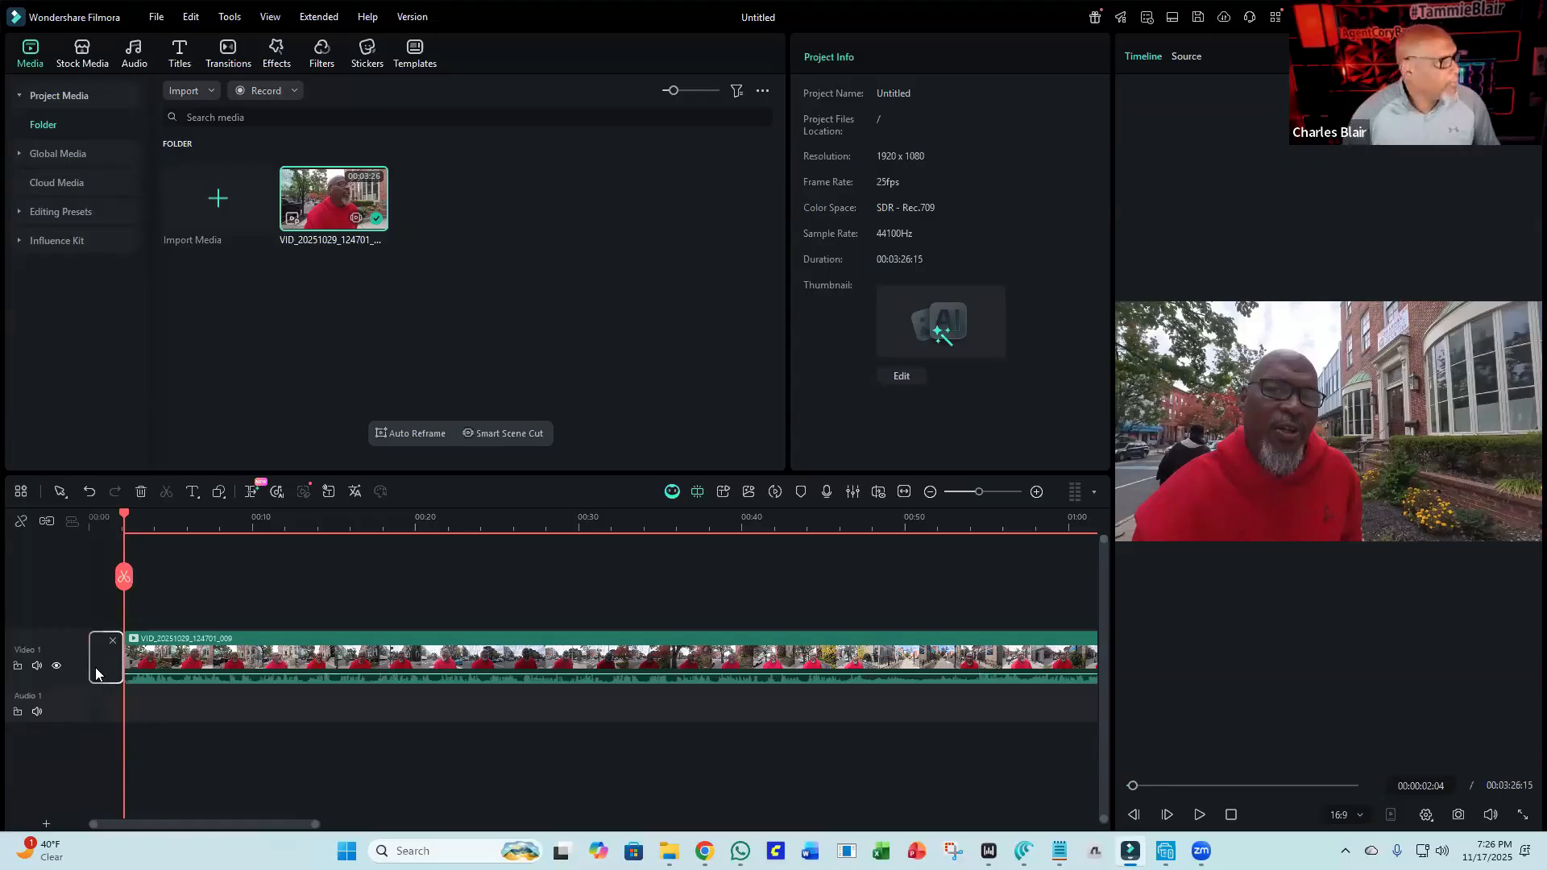
key(Delete)
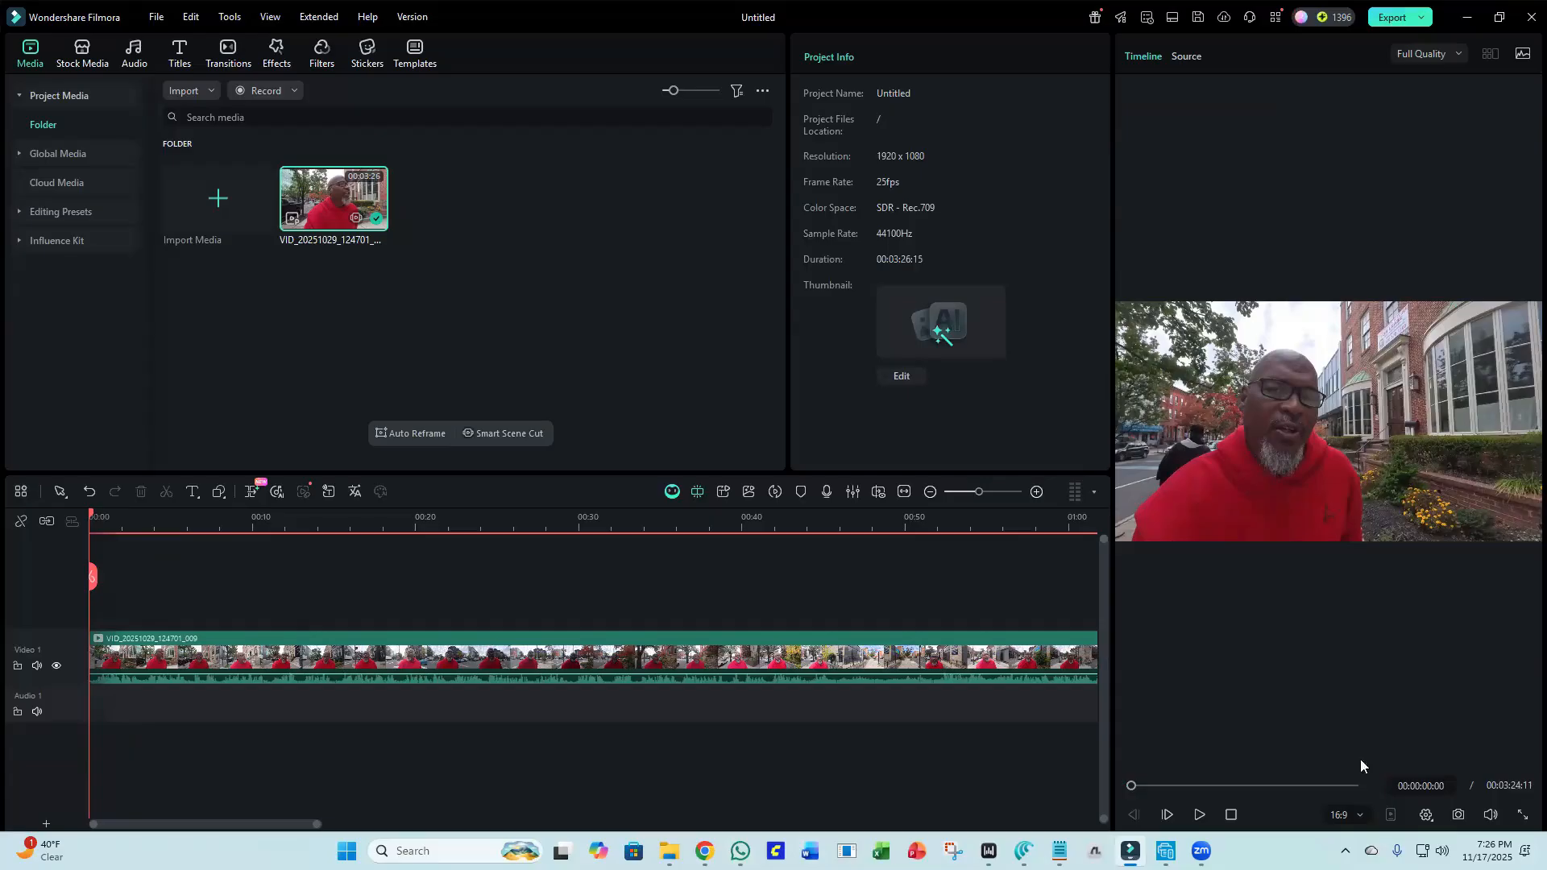
Play back the trimmed timeline from the beginning.
click(1195, 816)
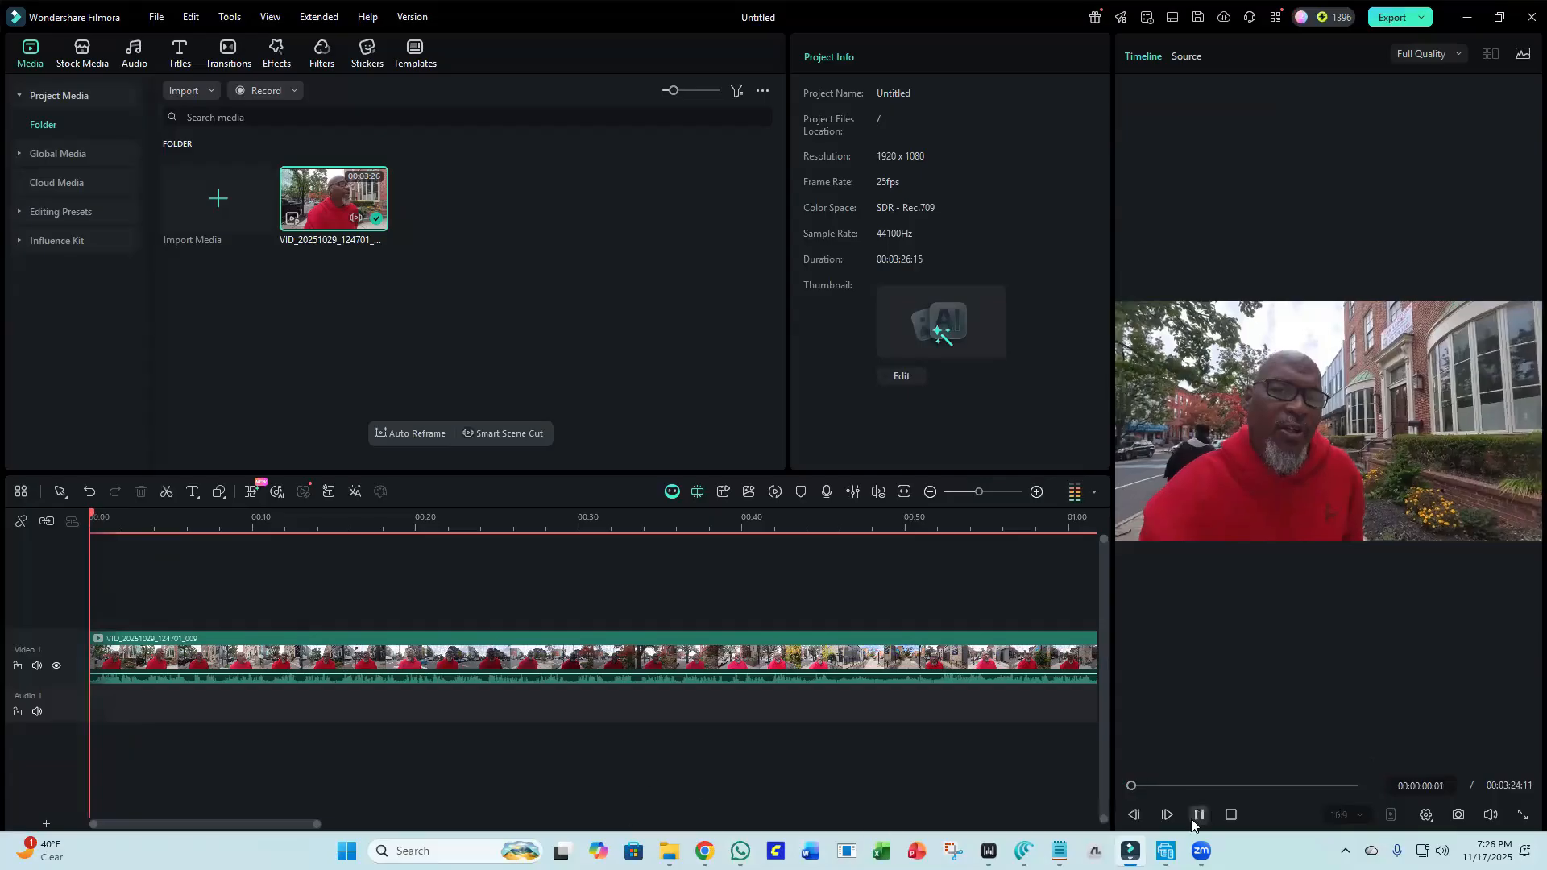
click(1193, 820)
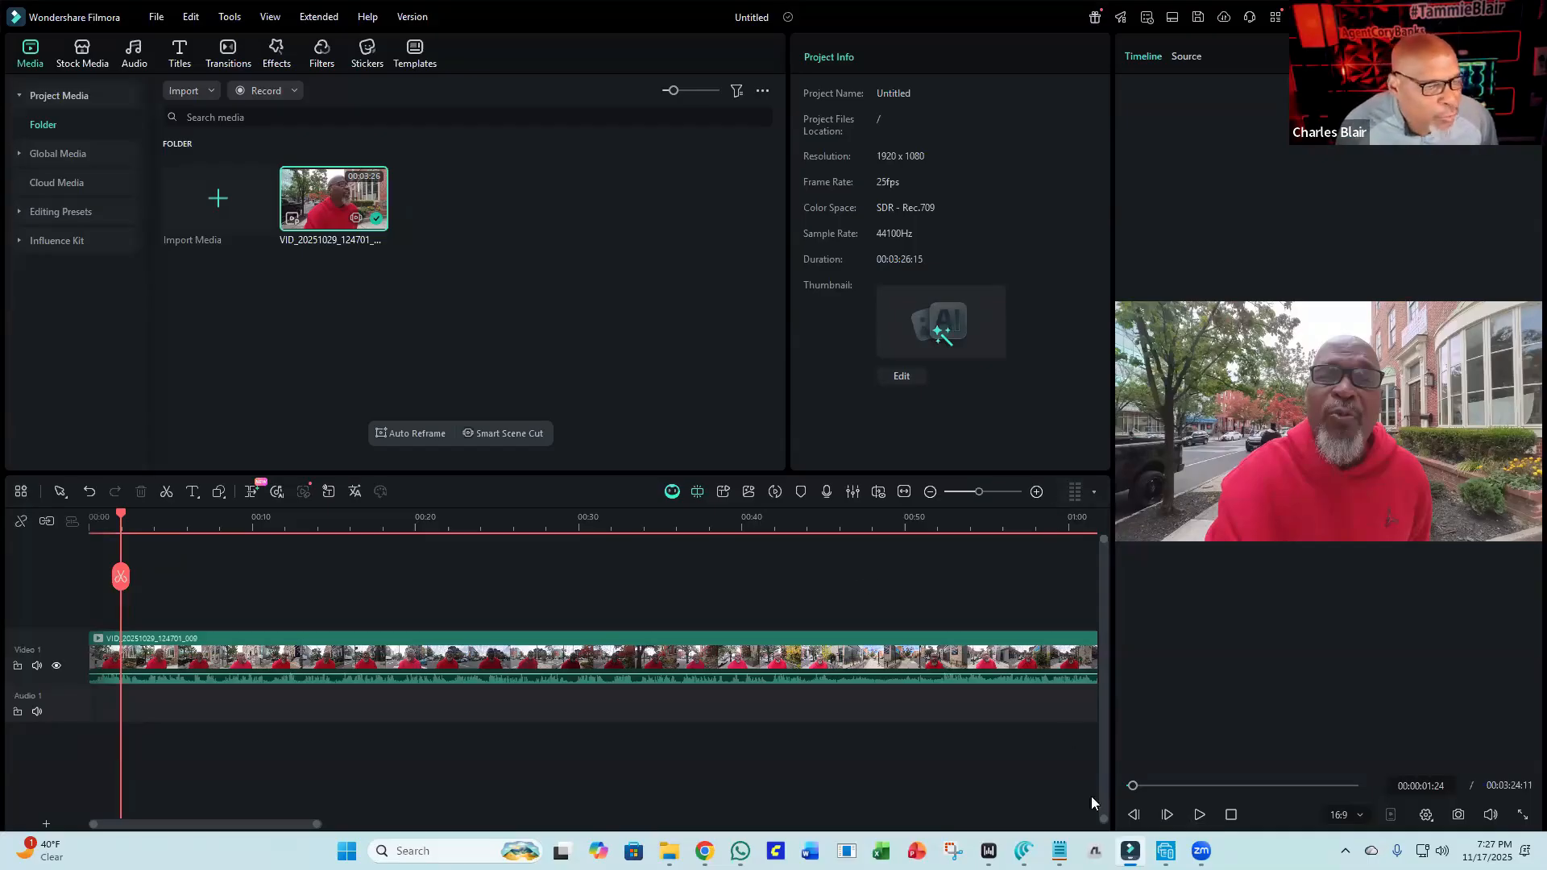
click(1198, 815)
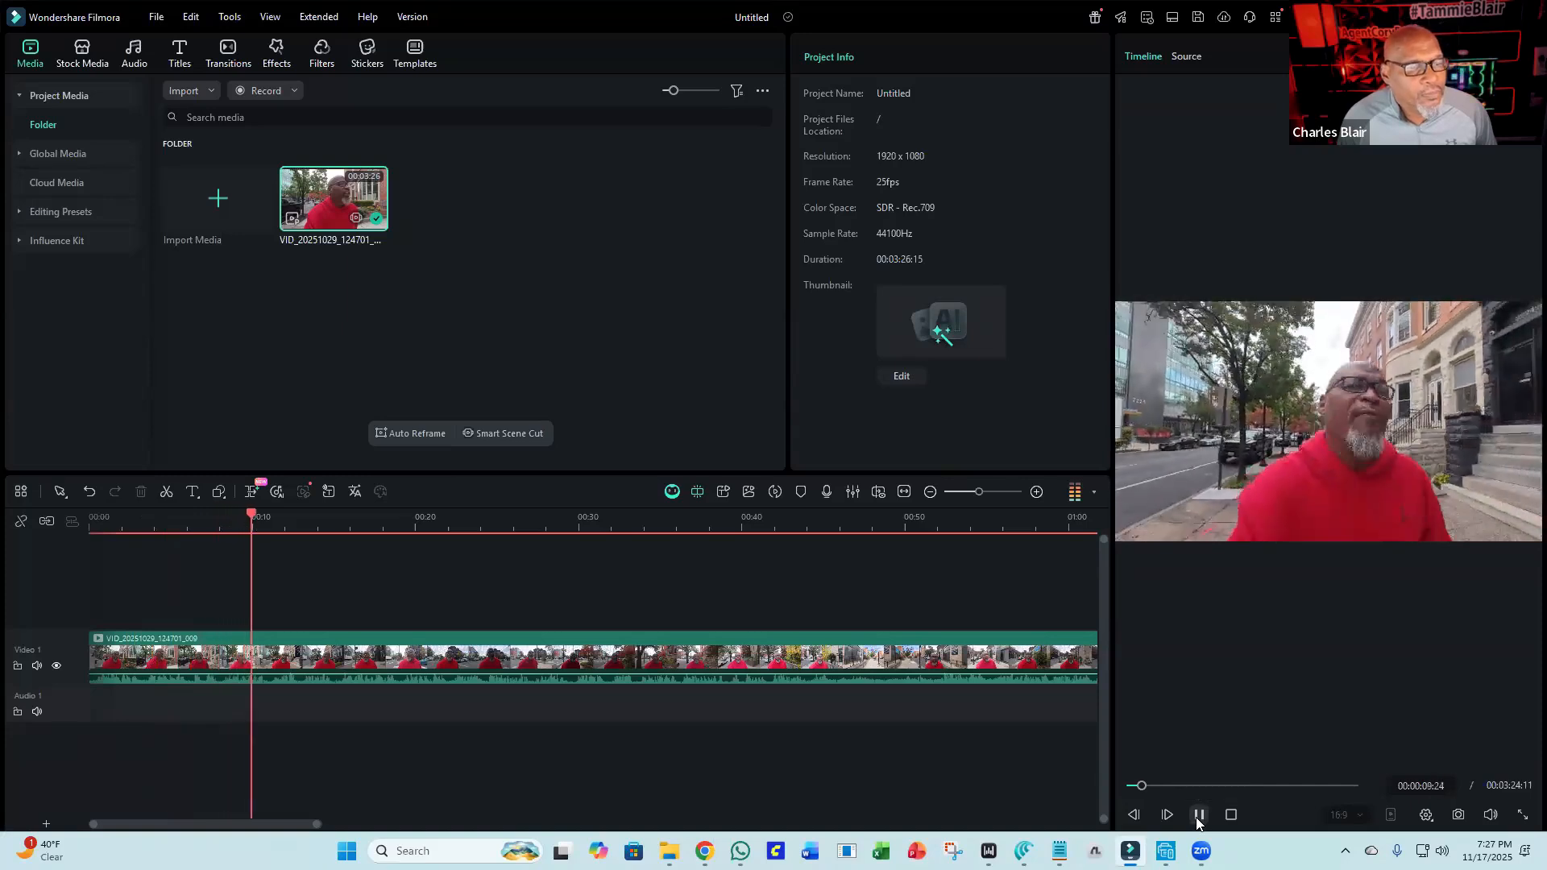
Play and pause the timeline preview to review the trimmed footage.
click(1198, 815)
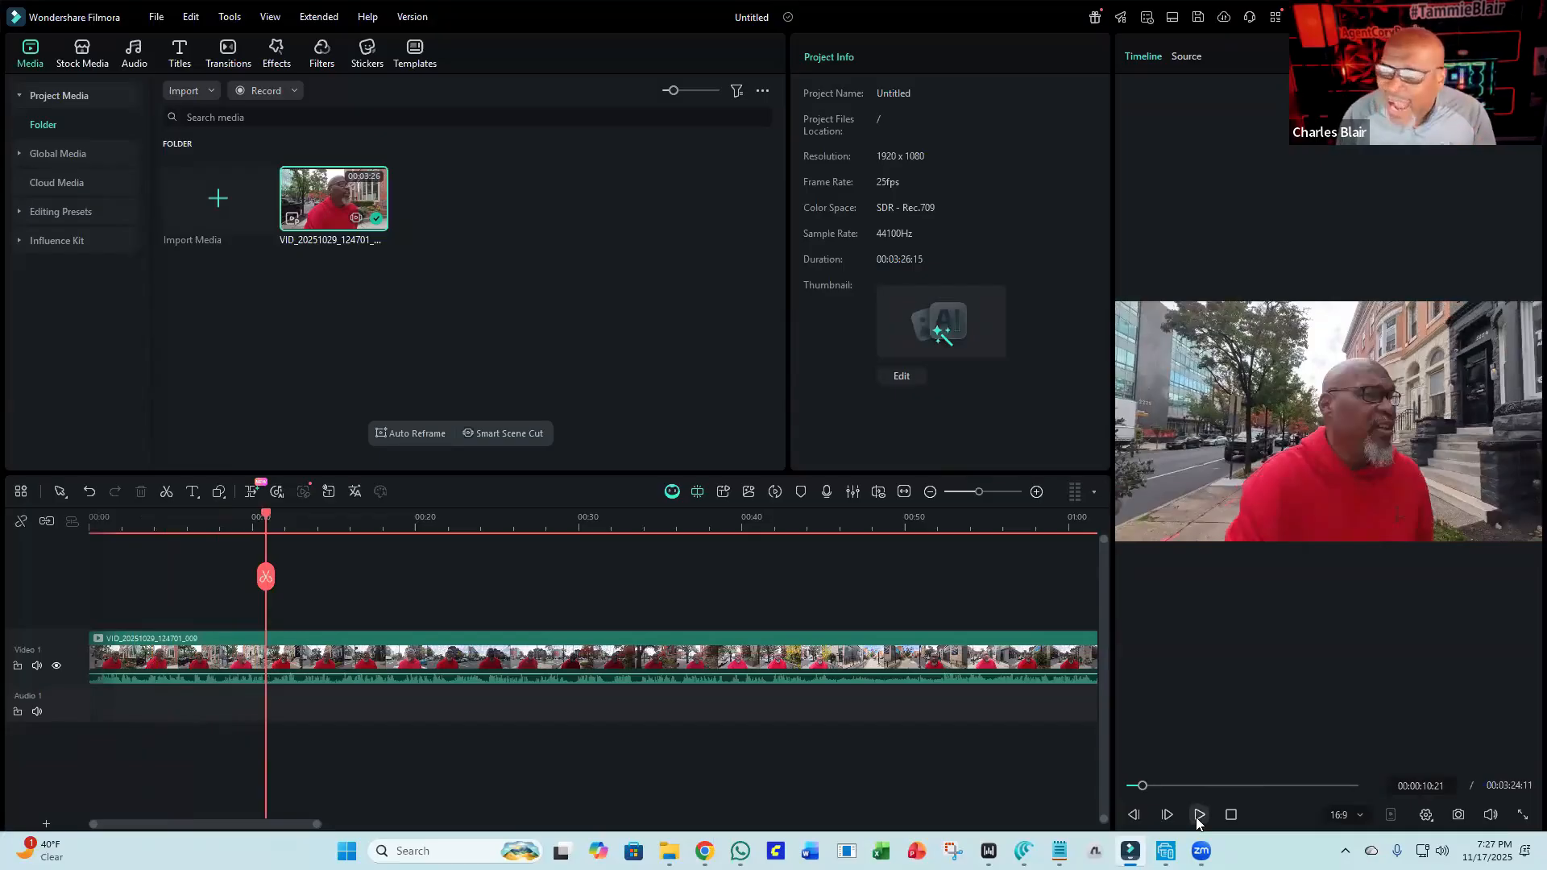
click(1198, 815)
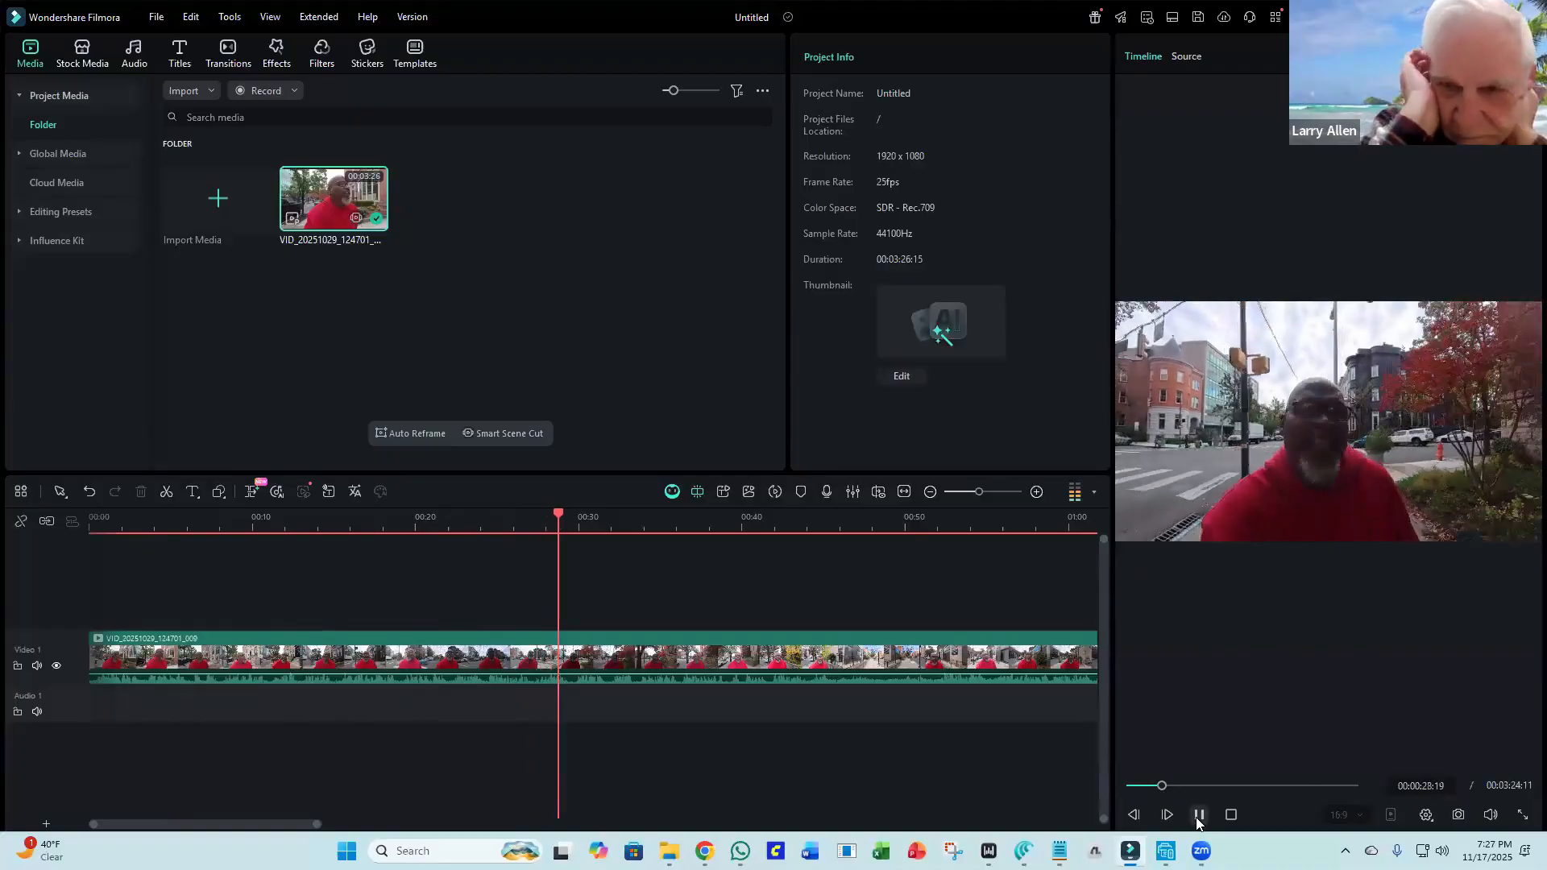
click(1198, 815)
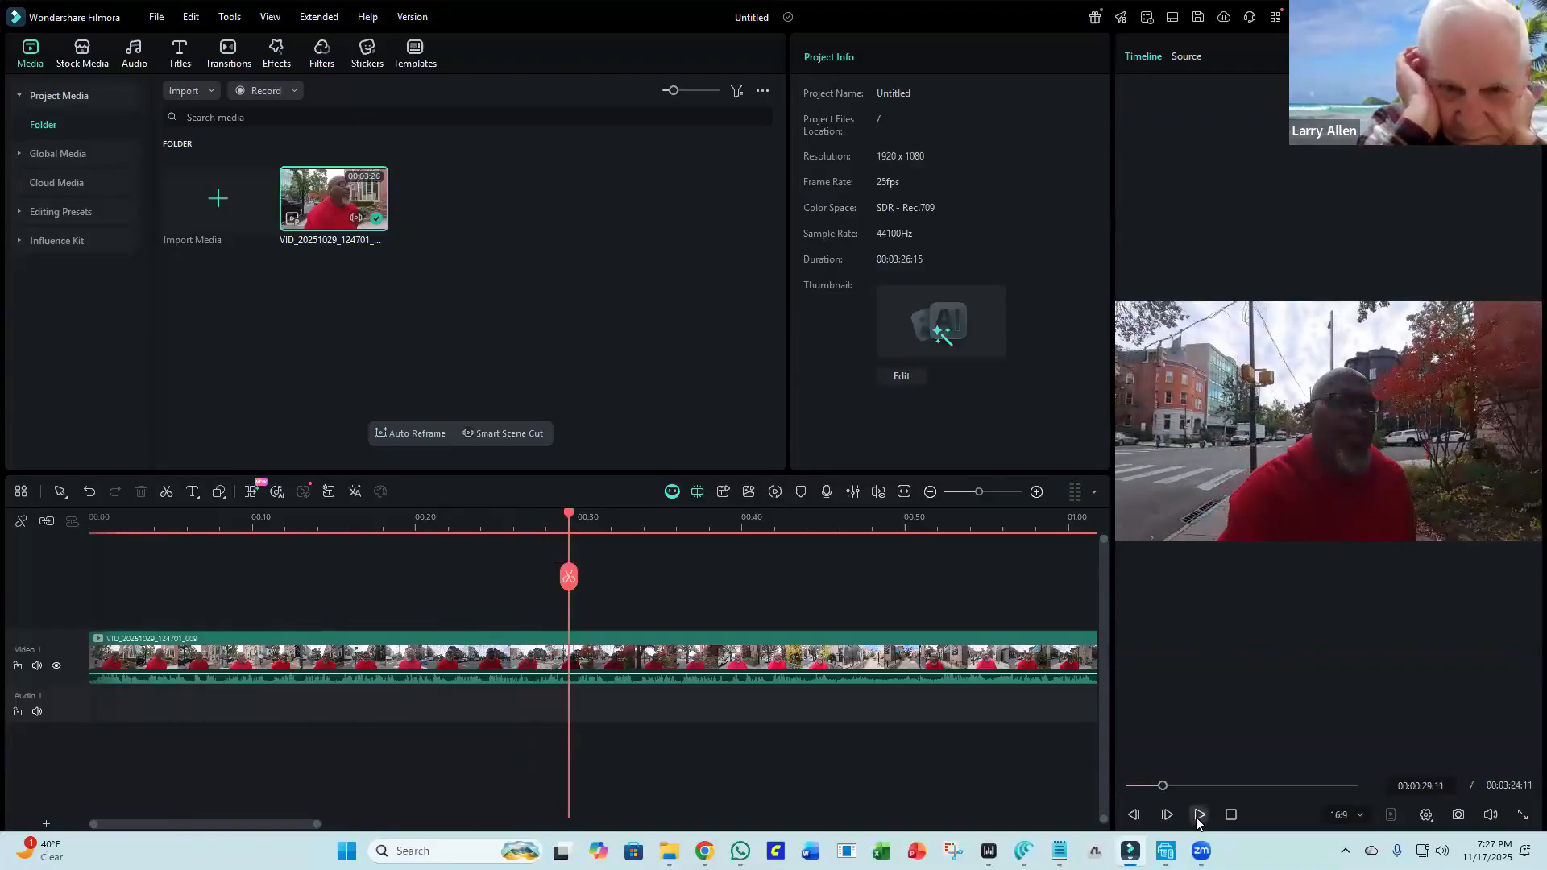
click(1197, 815)
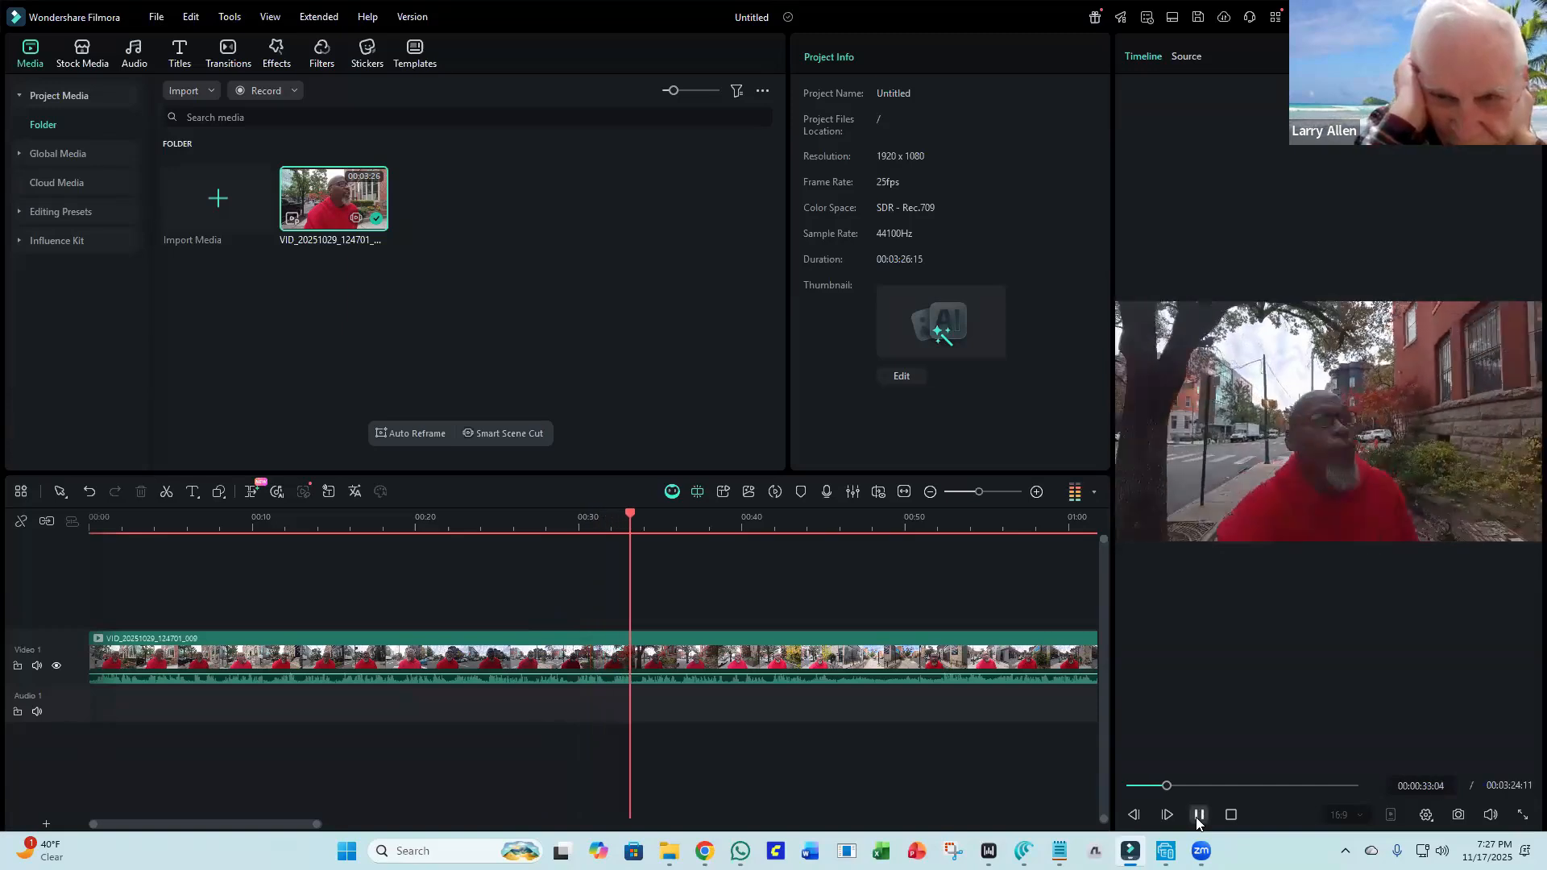
click(1198, 815)
click(1198, 815)
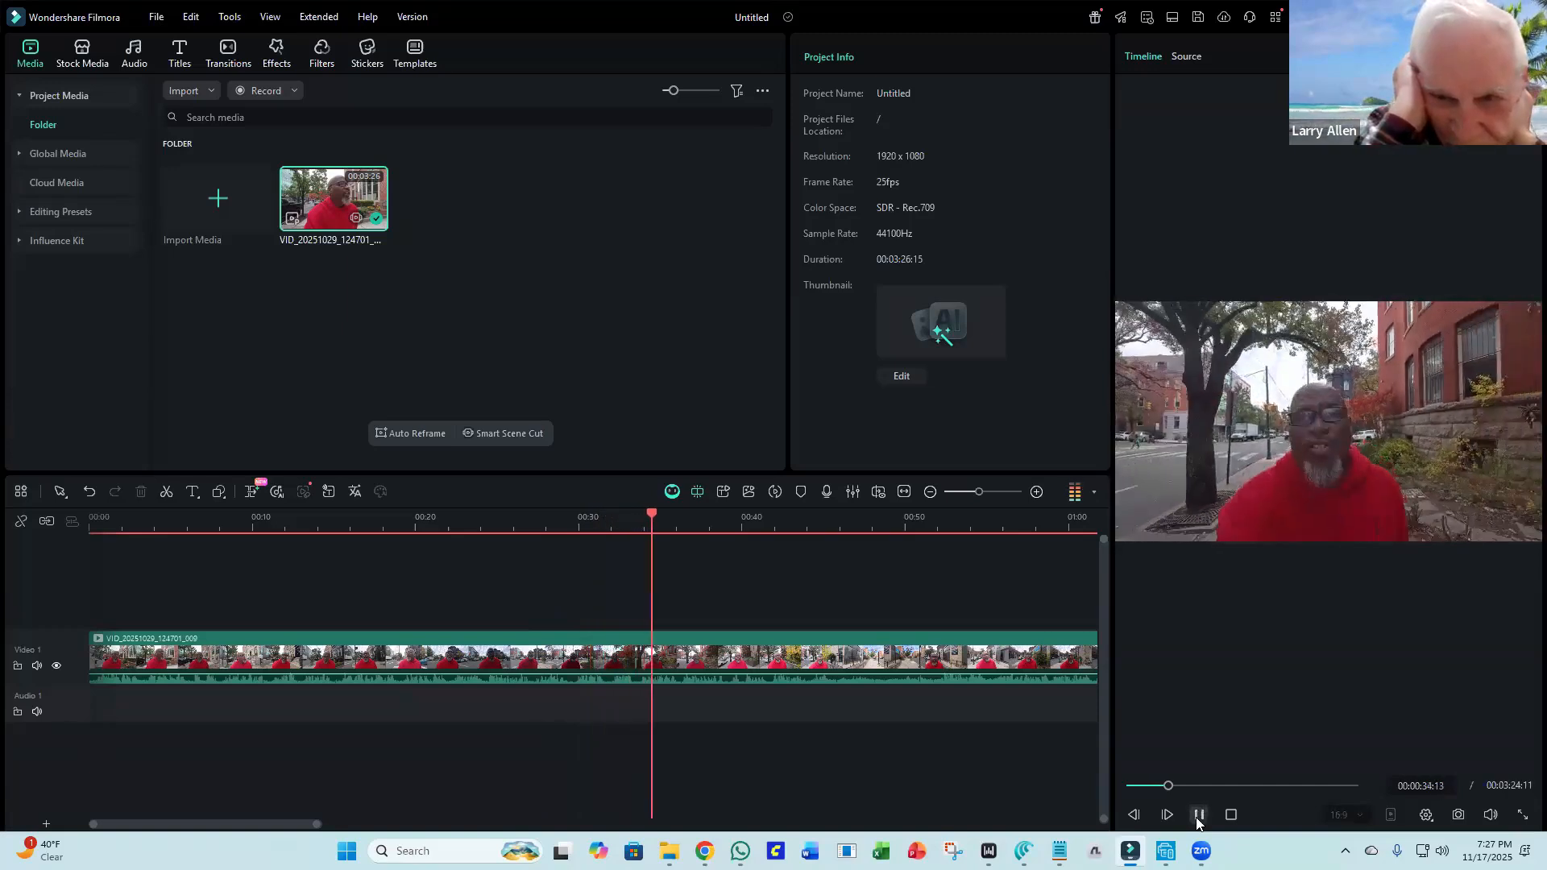
click(1198, 815)
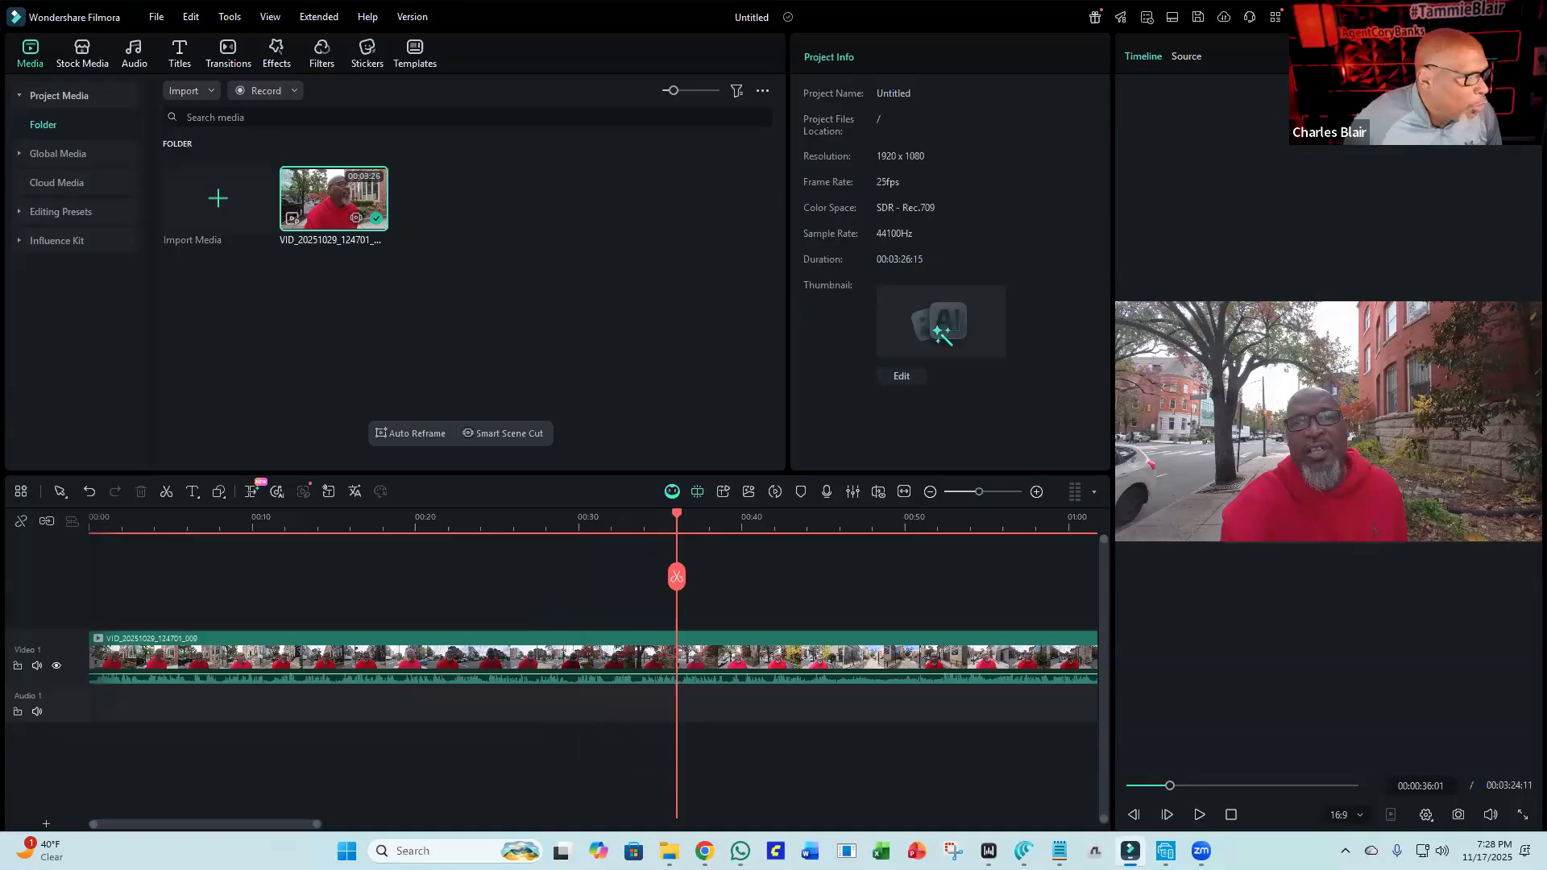
Play from about 00:15 and split the clip at the playhead at 00:00:29:10.
click(337, 527)
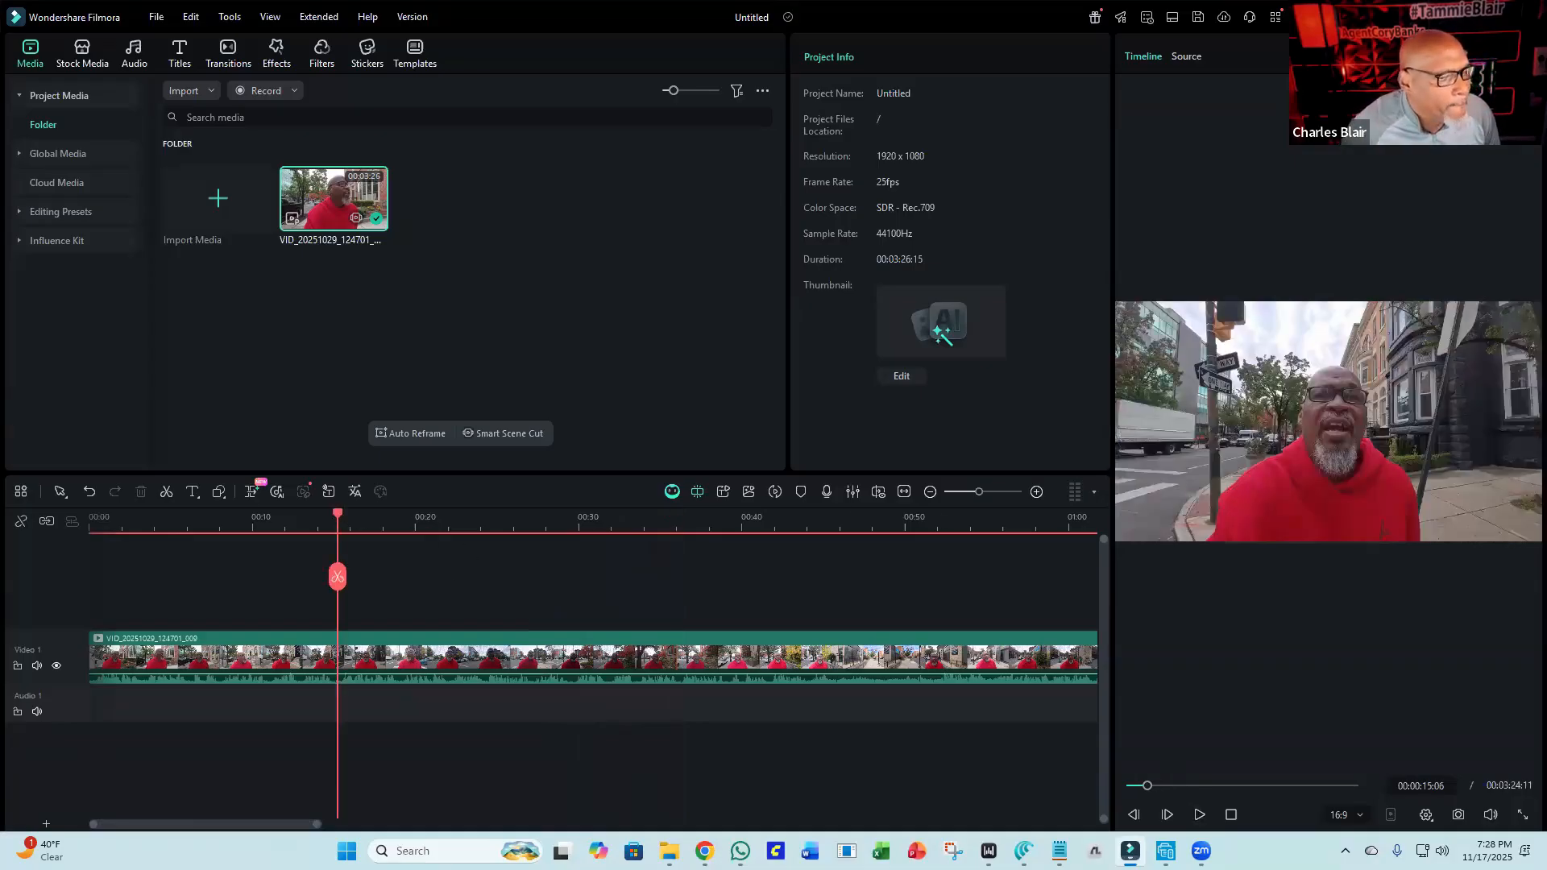
click(1199, 814)
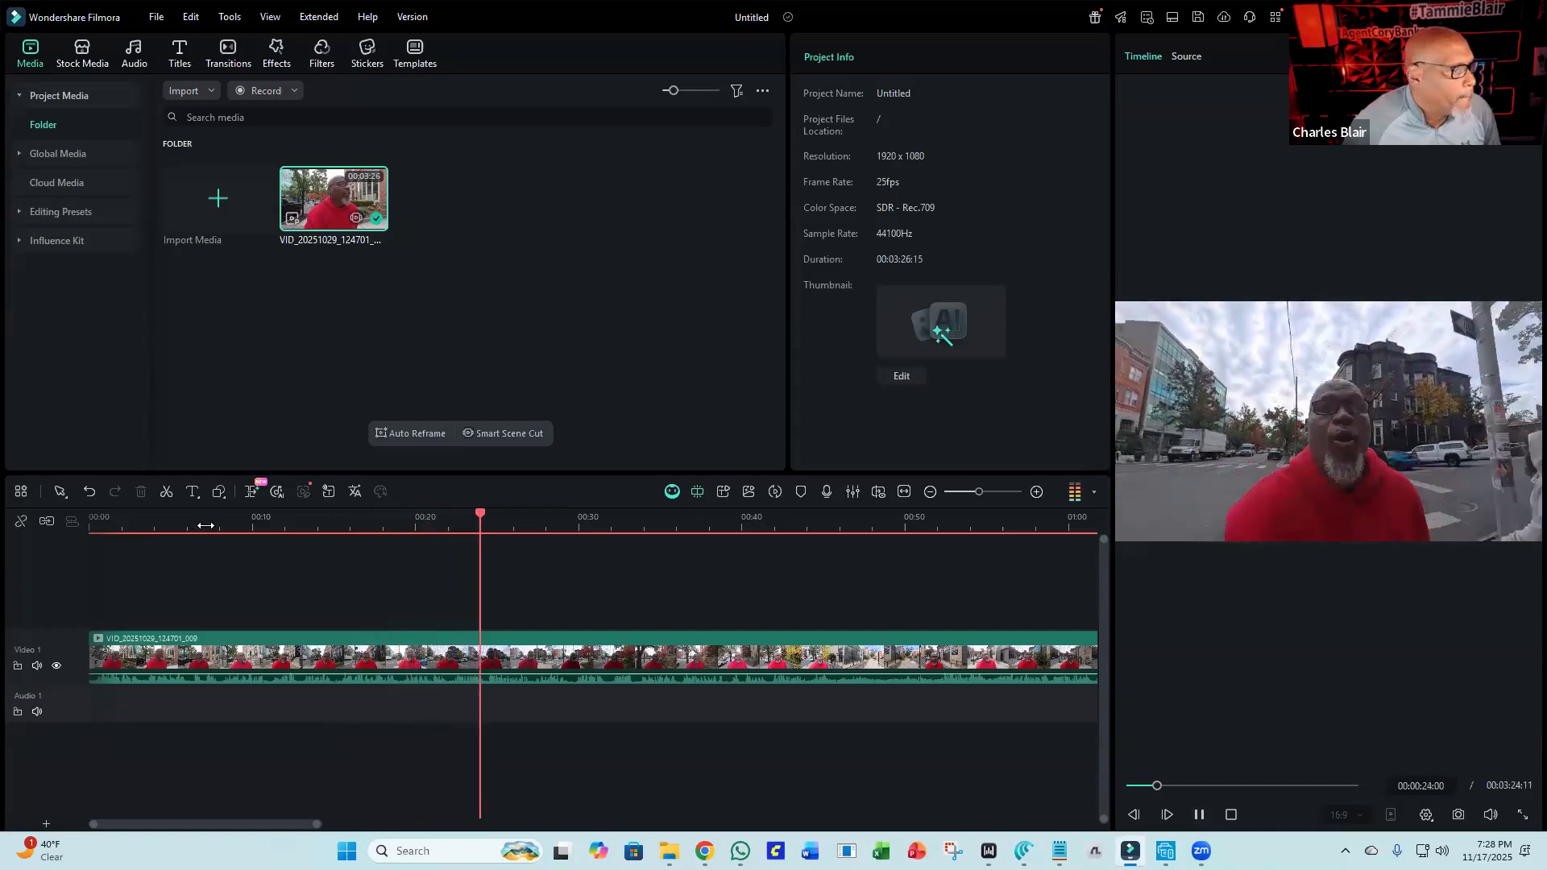
click(1199, 815)
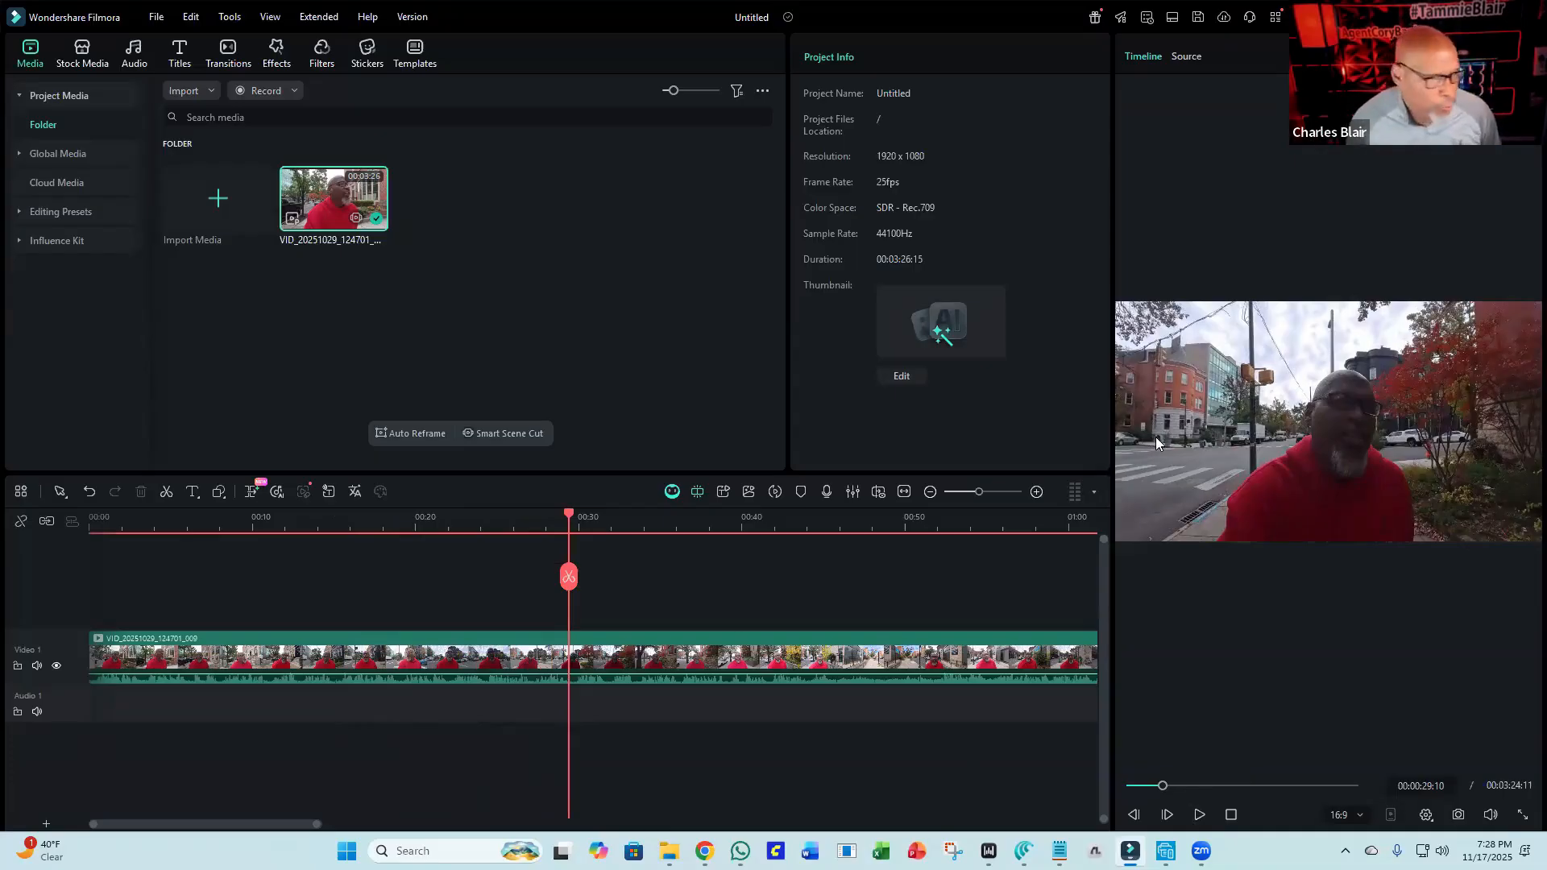
click(569, 577)
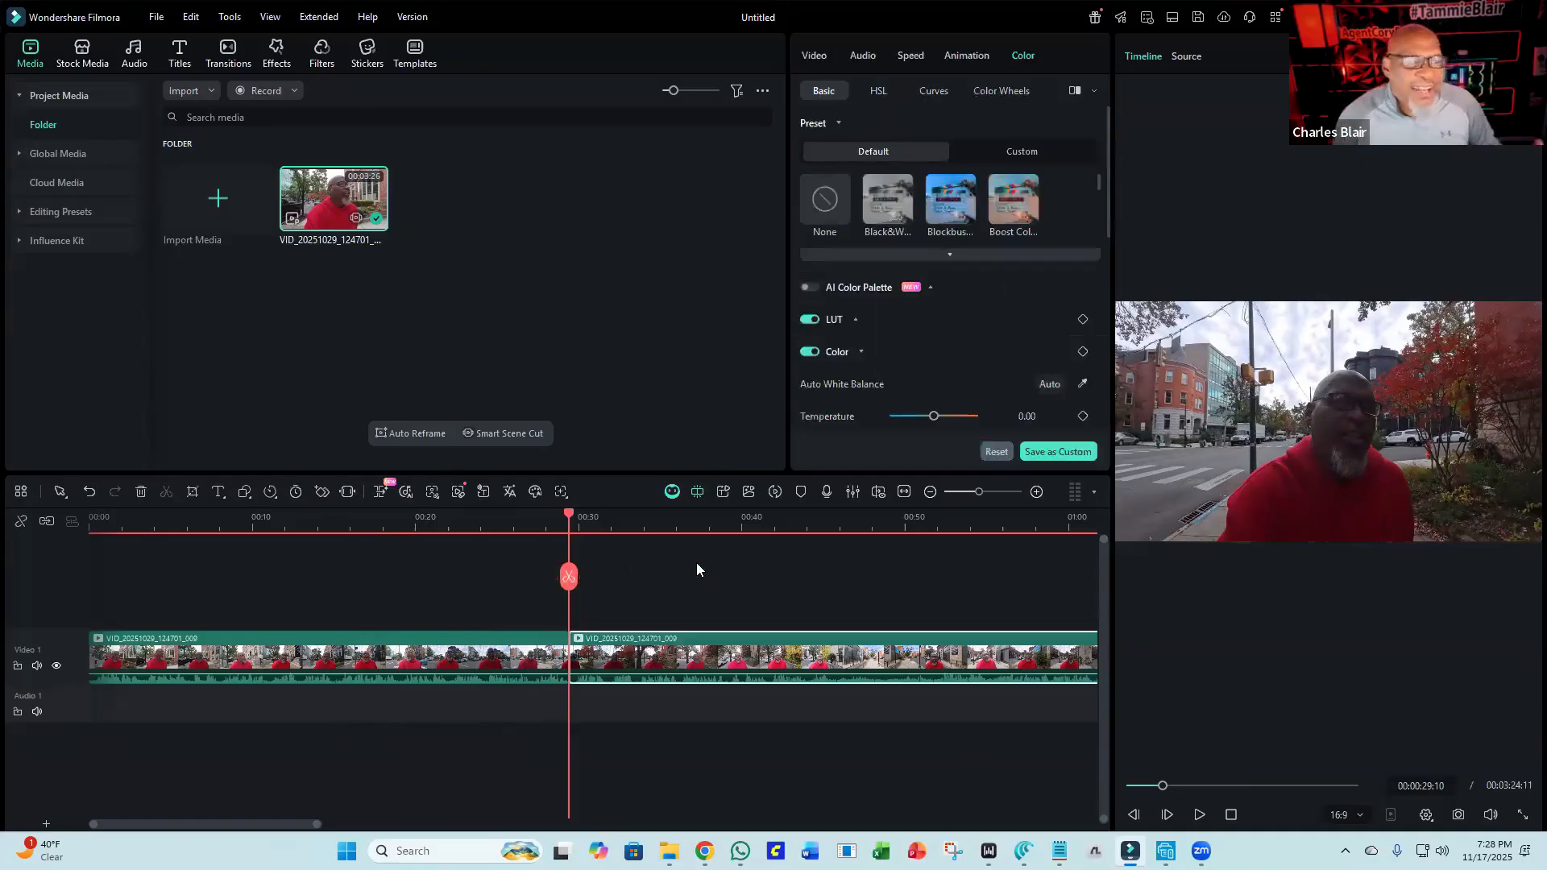
click(812, 55)
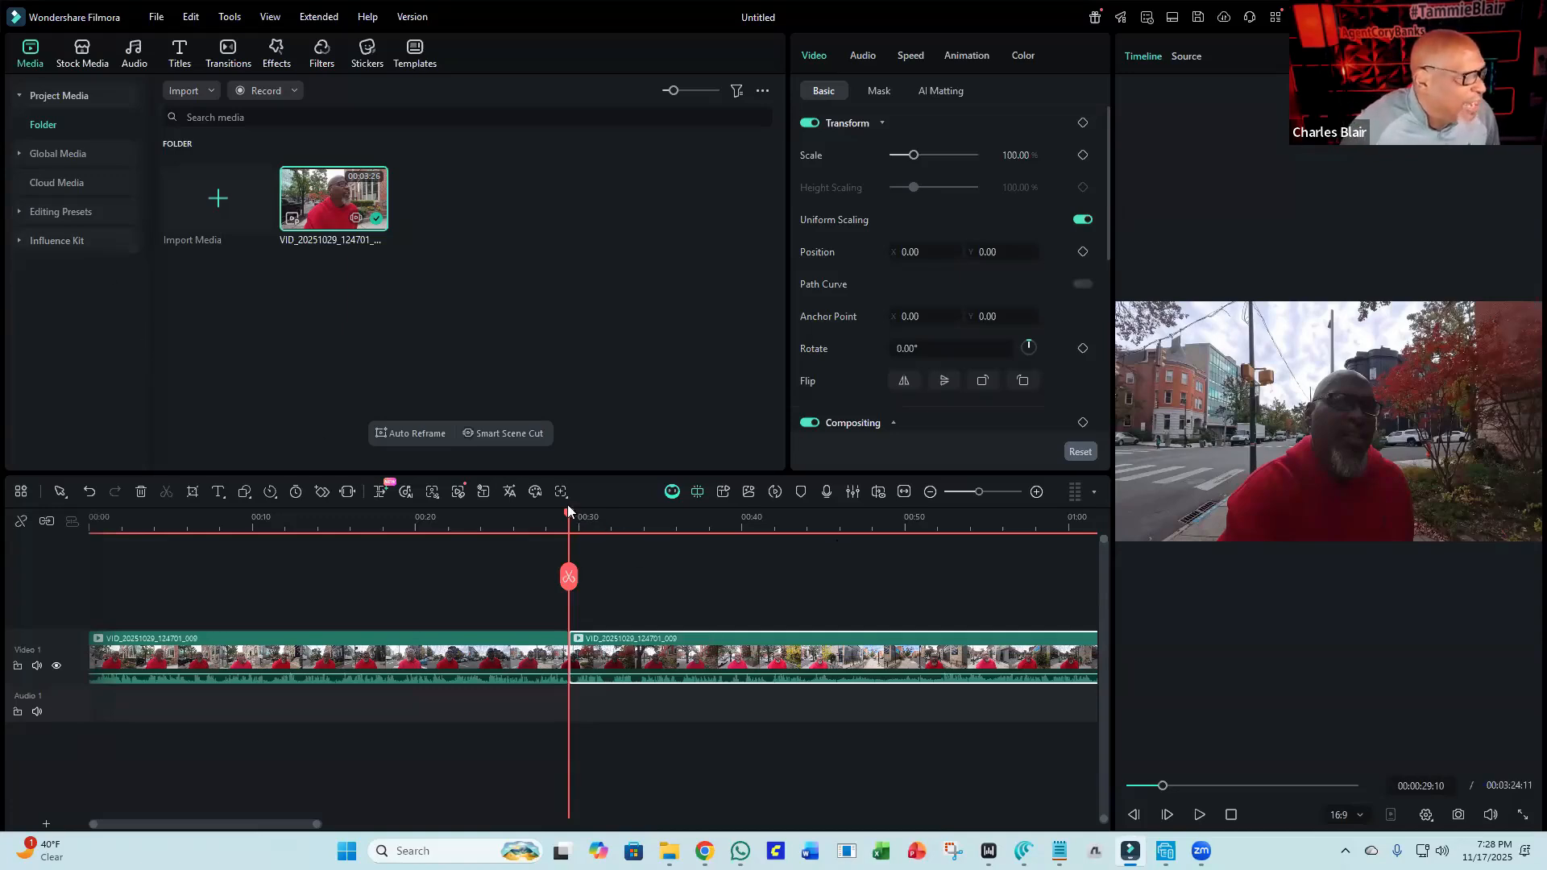
Move the playhead to 00:02:20:12 and split the clip there.
drag(570, 518, 287, 803)
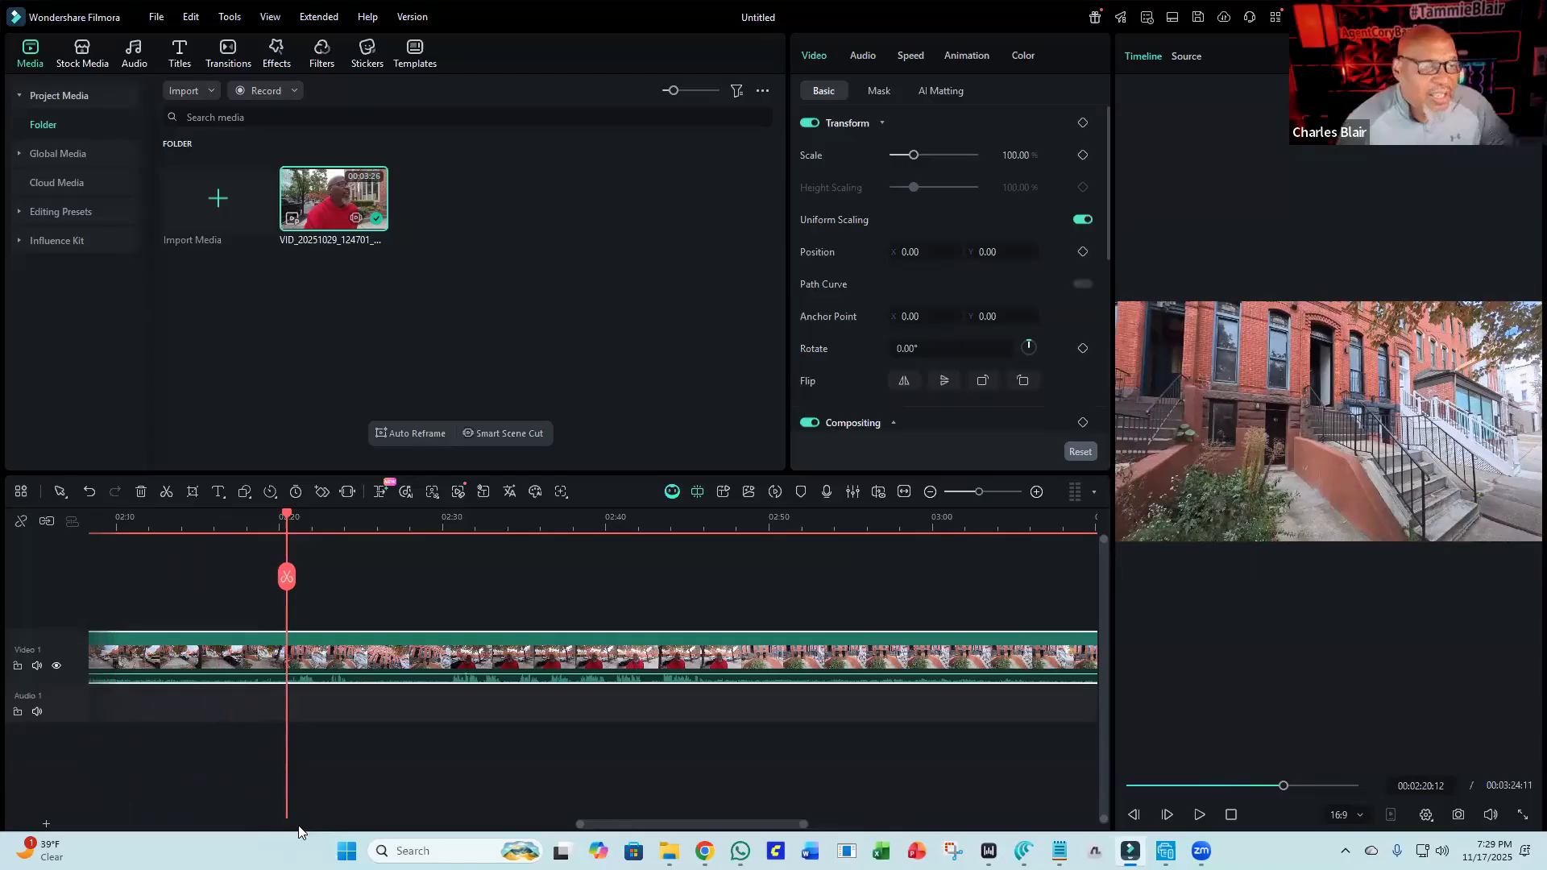
click(284, 580)
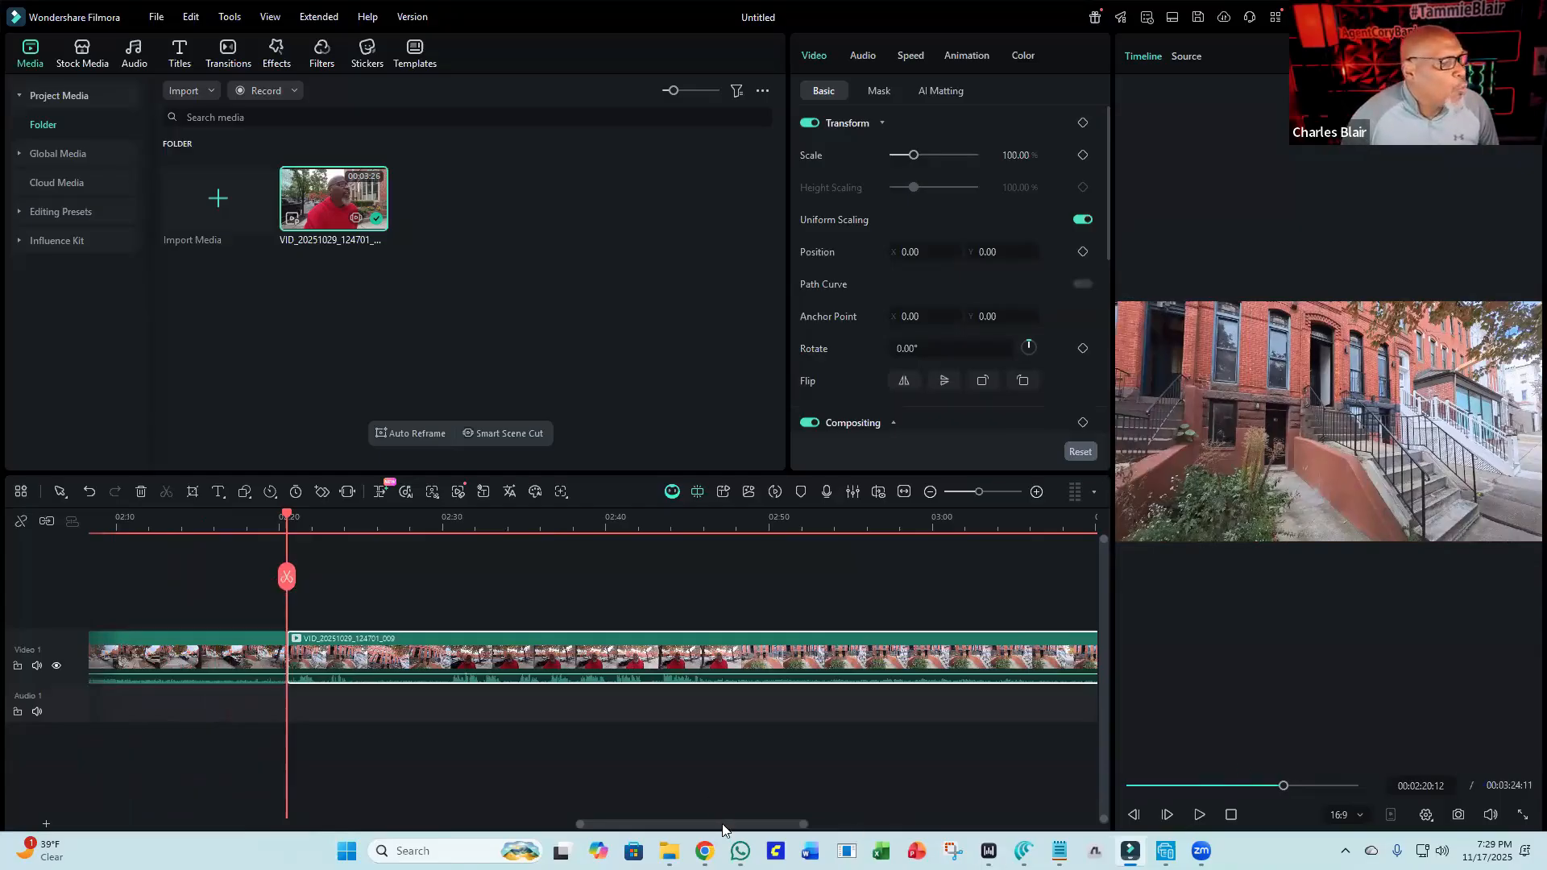
drag(717, 824, 682, 825)
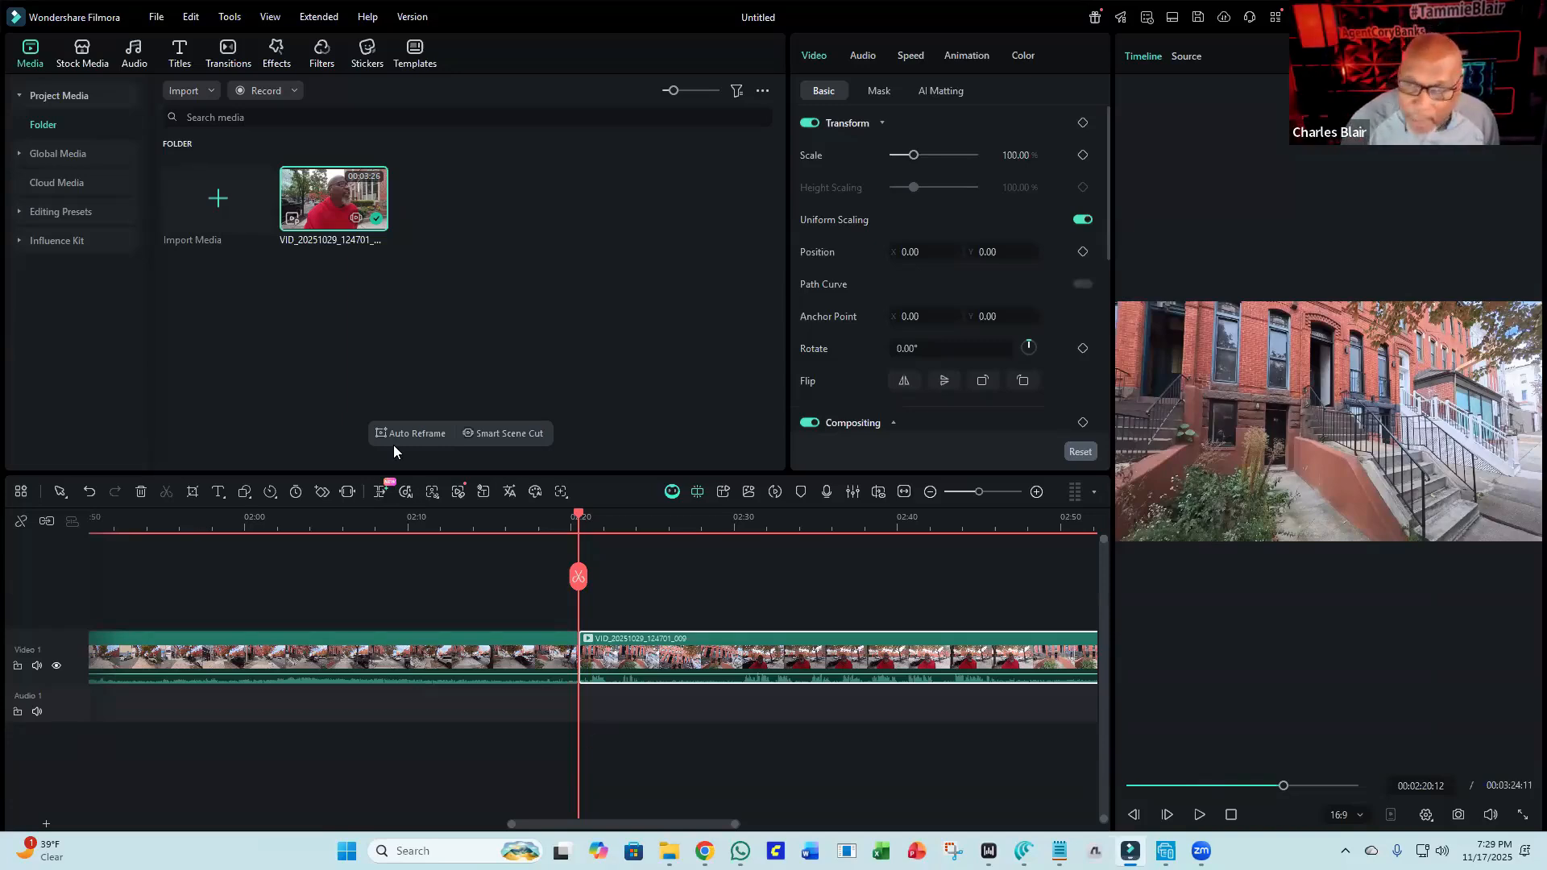
click(308, 661)
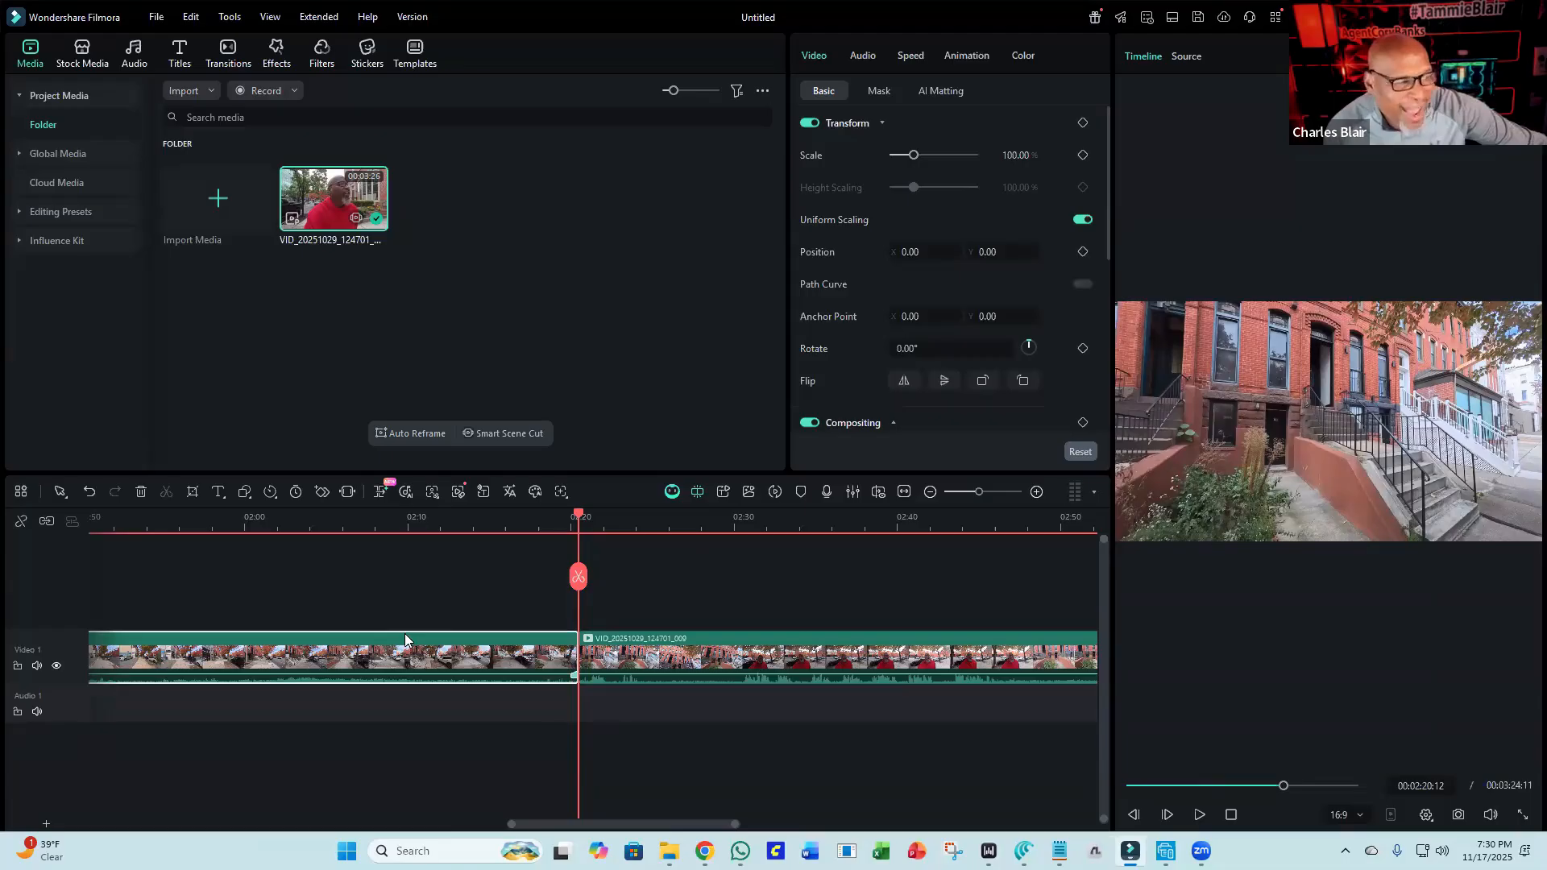
drag(654, 824, 280, 824)
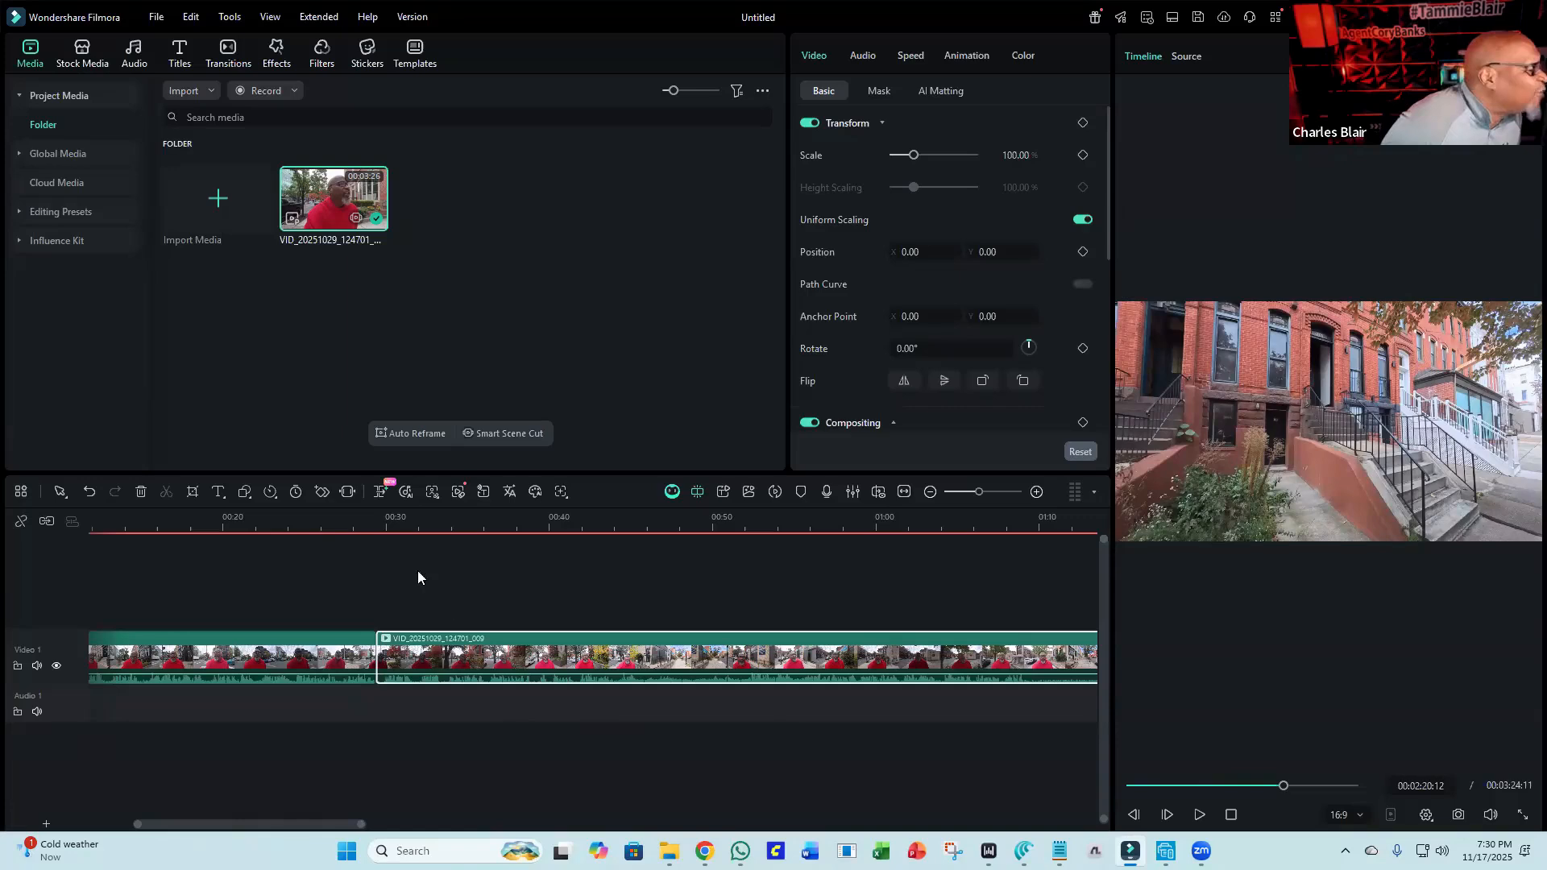
click(296, 492)
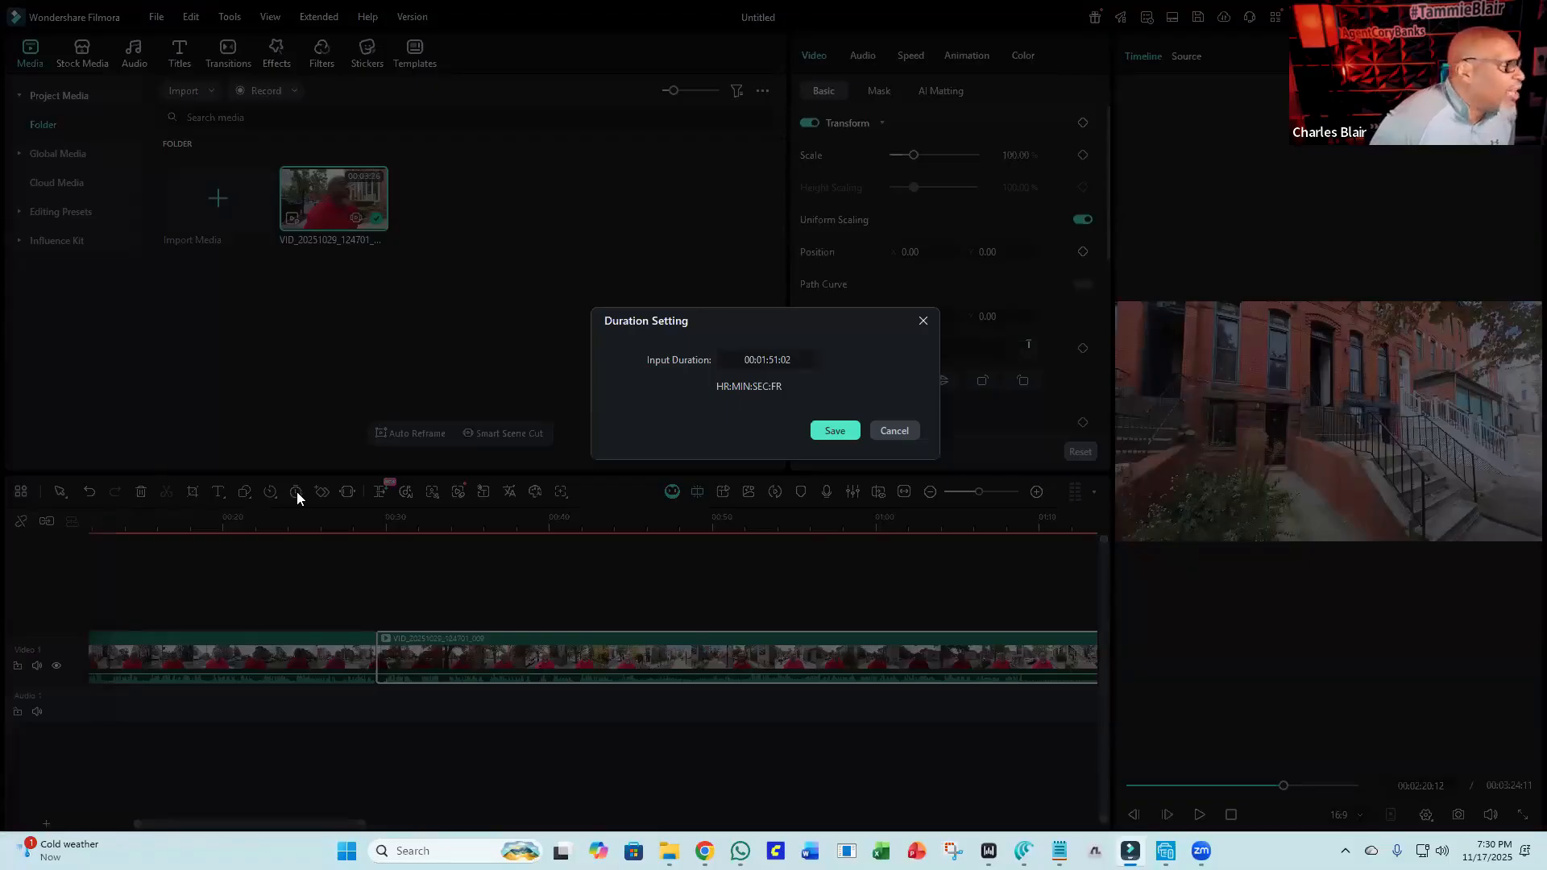
click(904, 435)
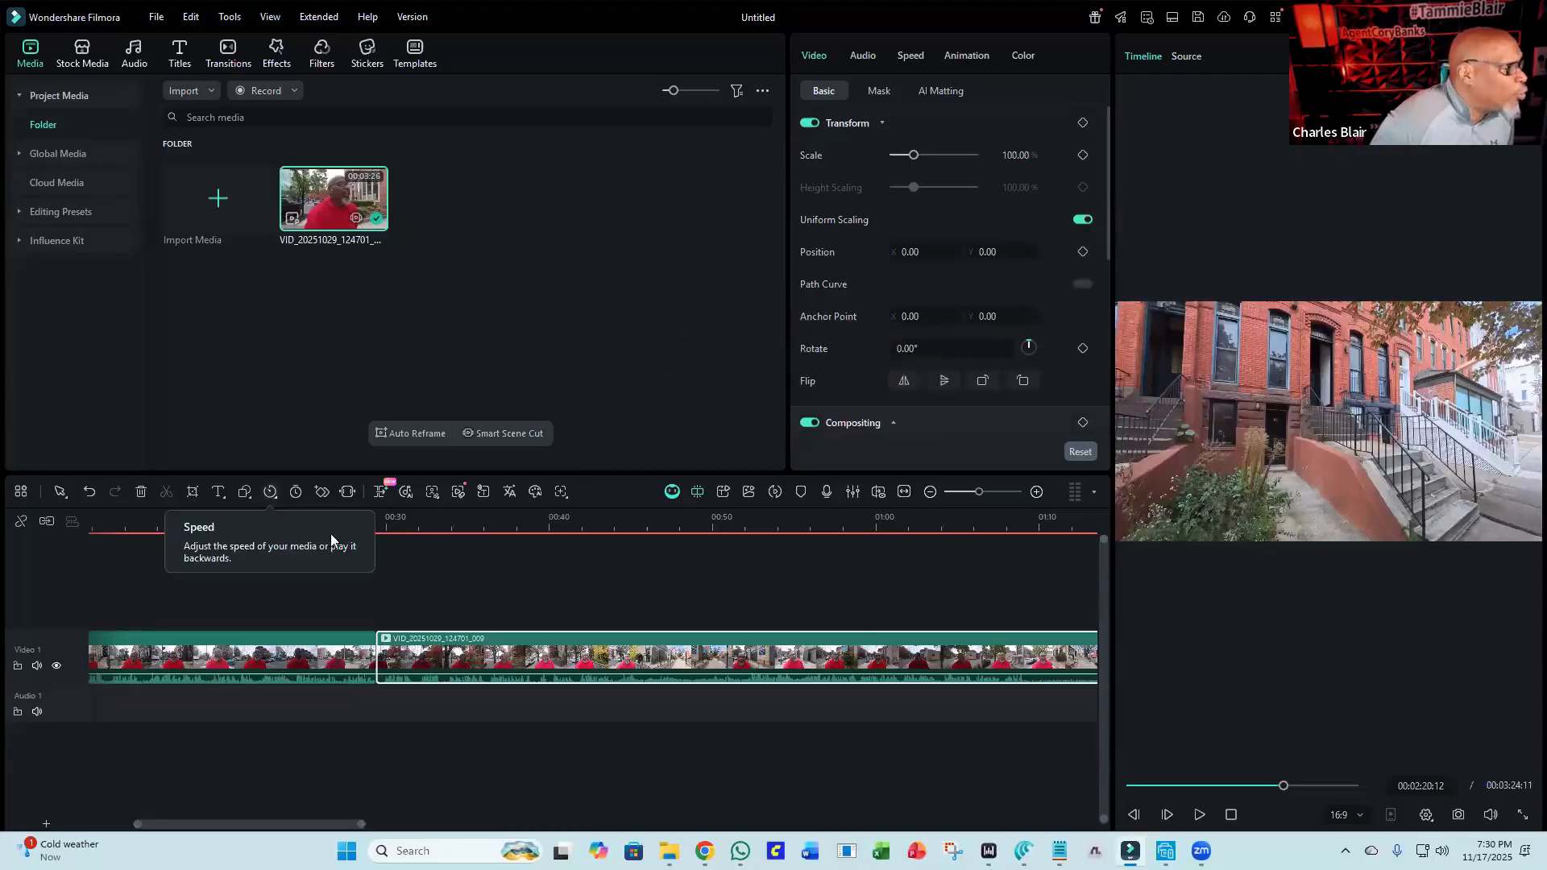
Speed up the middle clip segment between the two splits to Fast 4x.
right_click(465, 649)
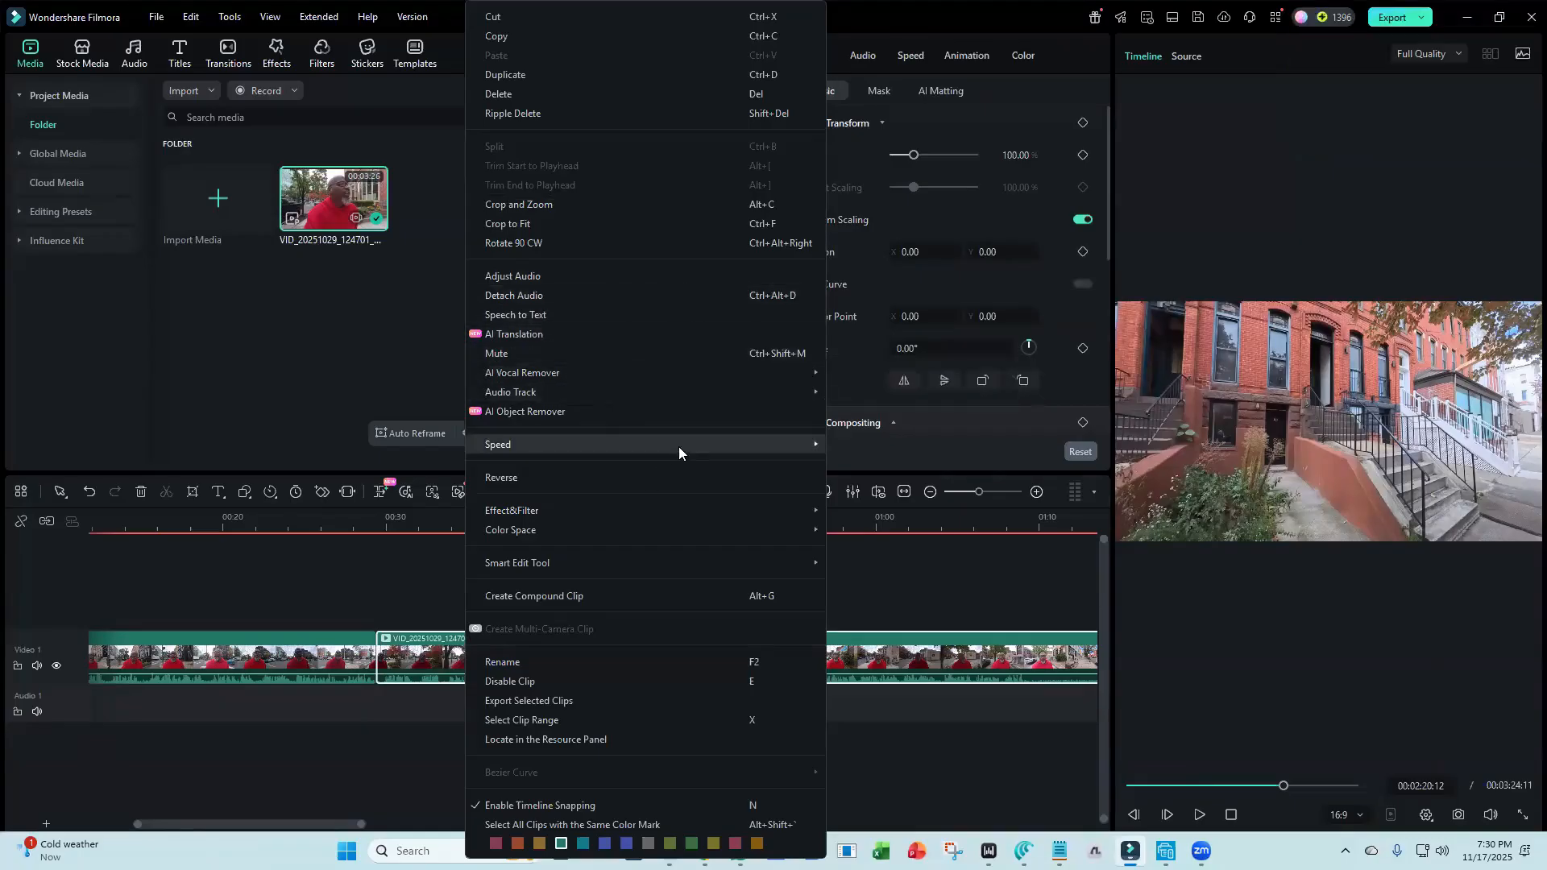
mouse_move(681, 444)
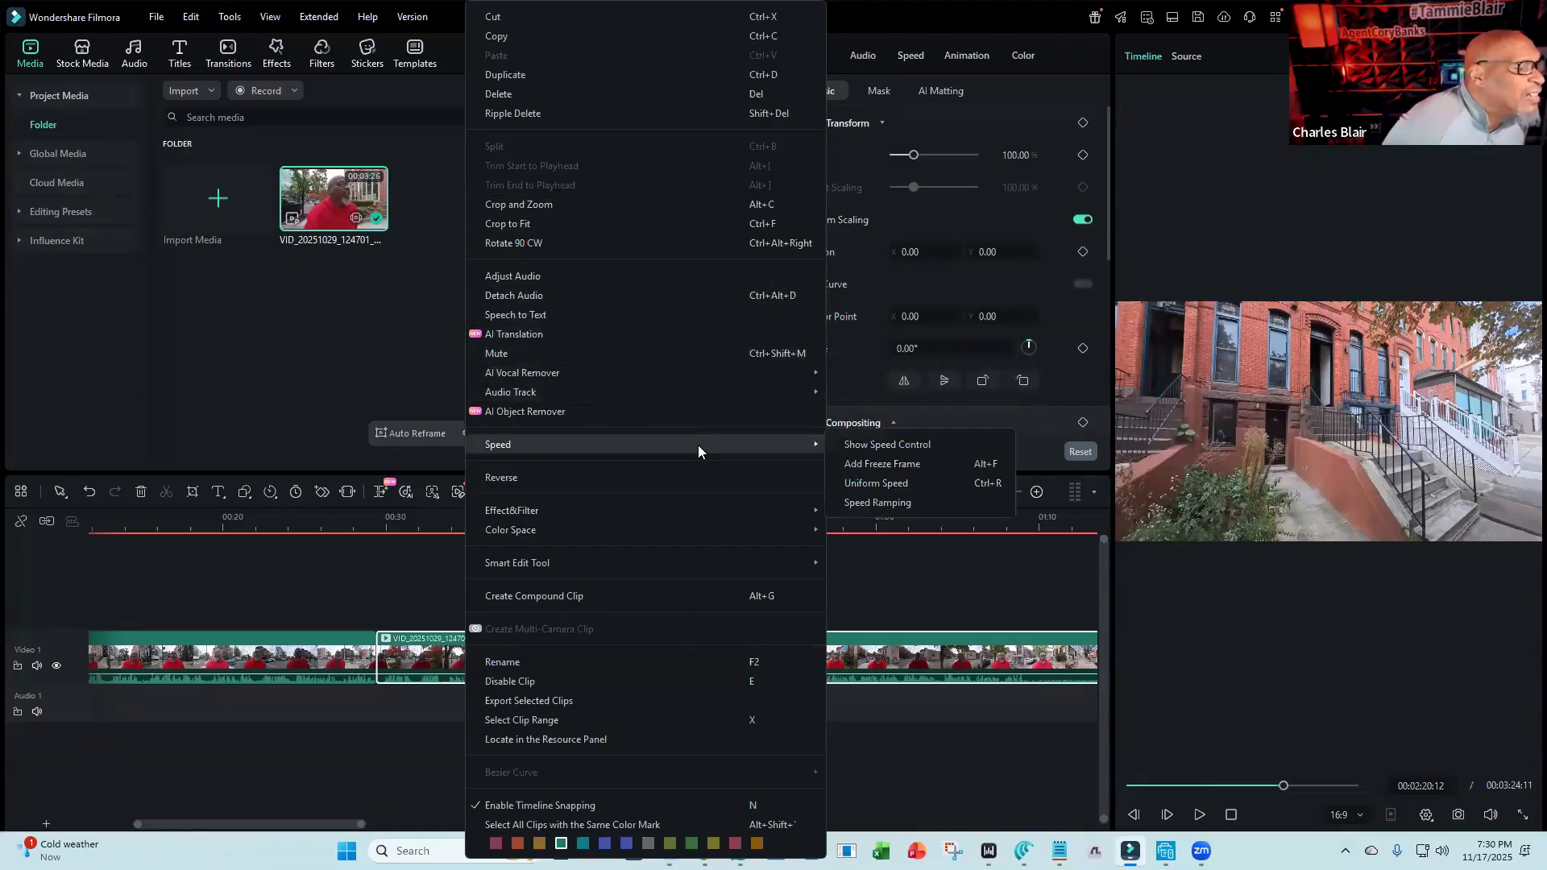
click(853, 448)
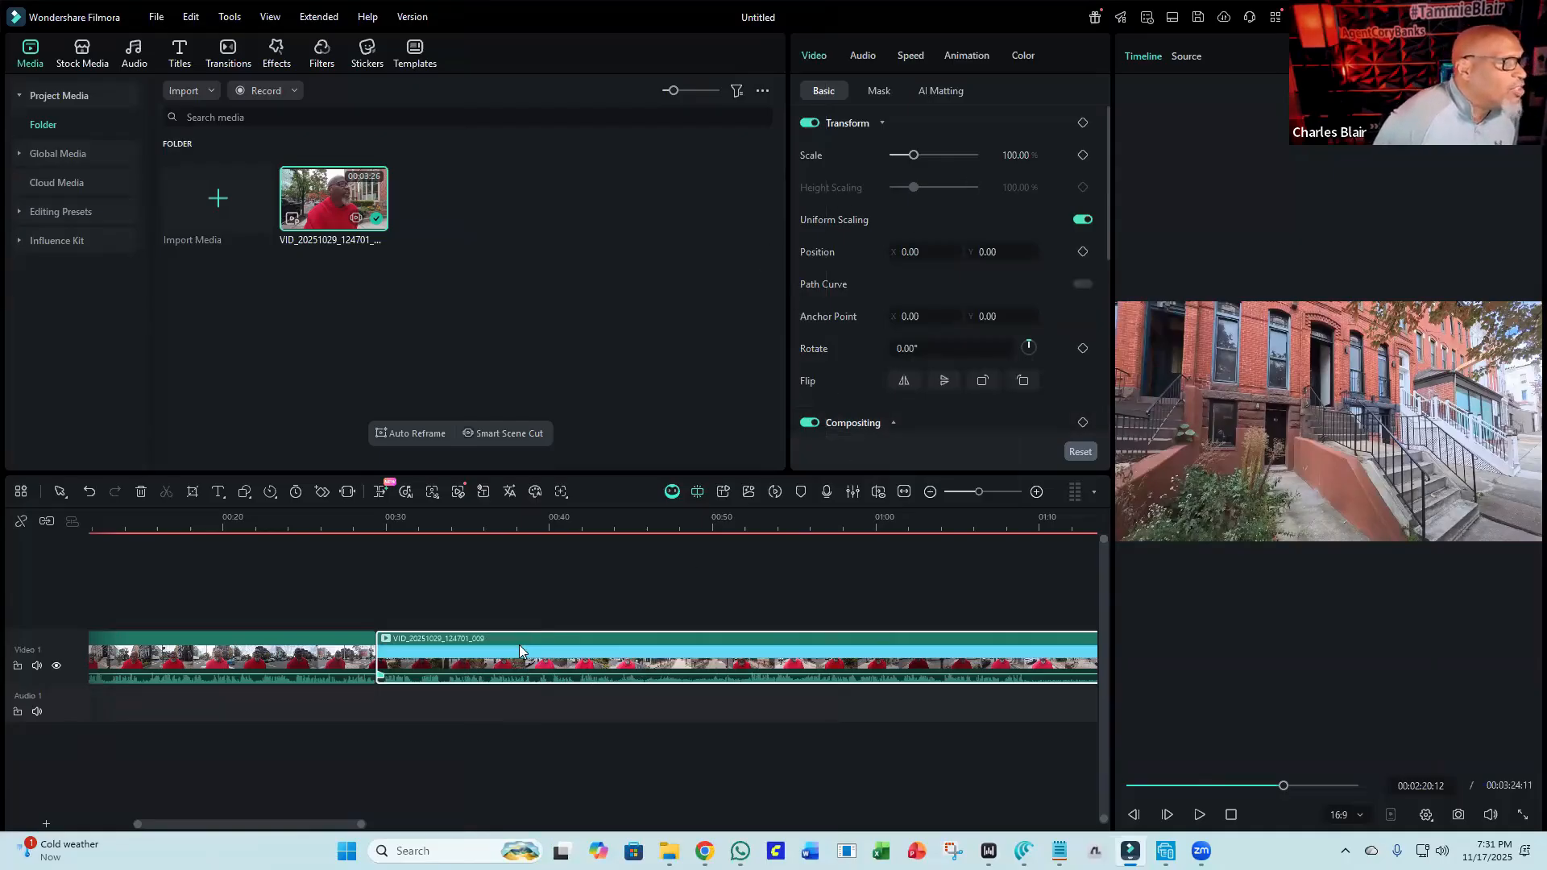
click(270, 493)
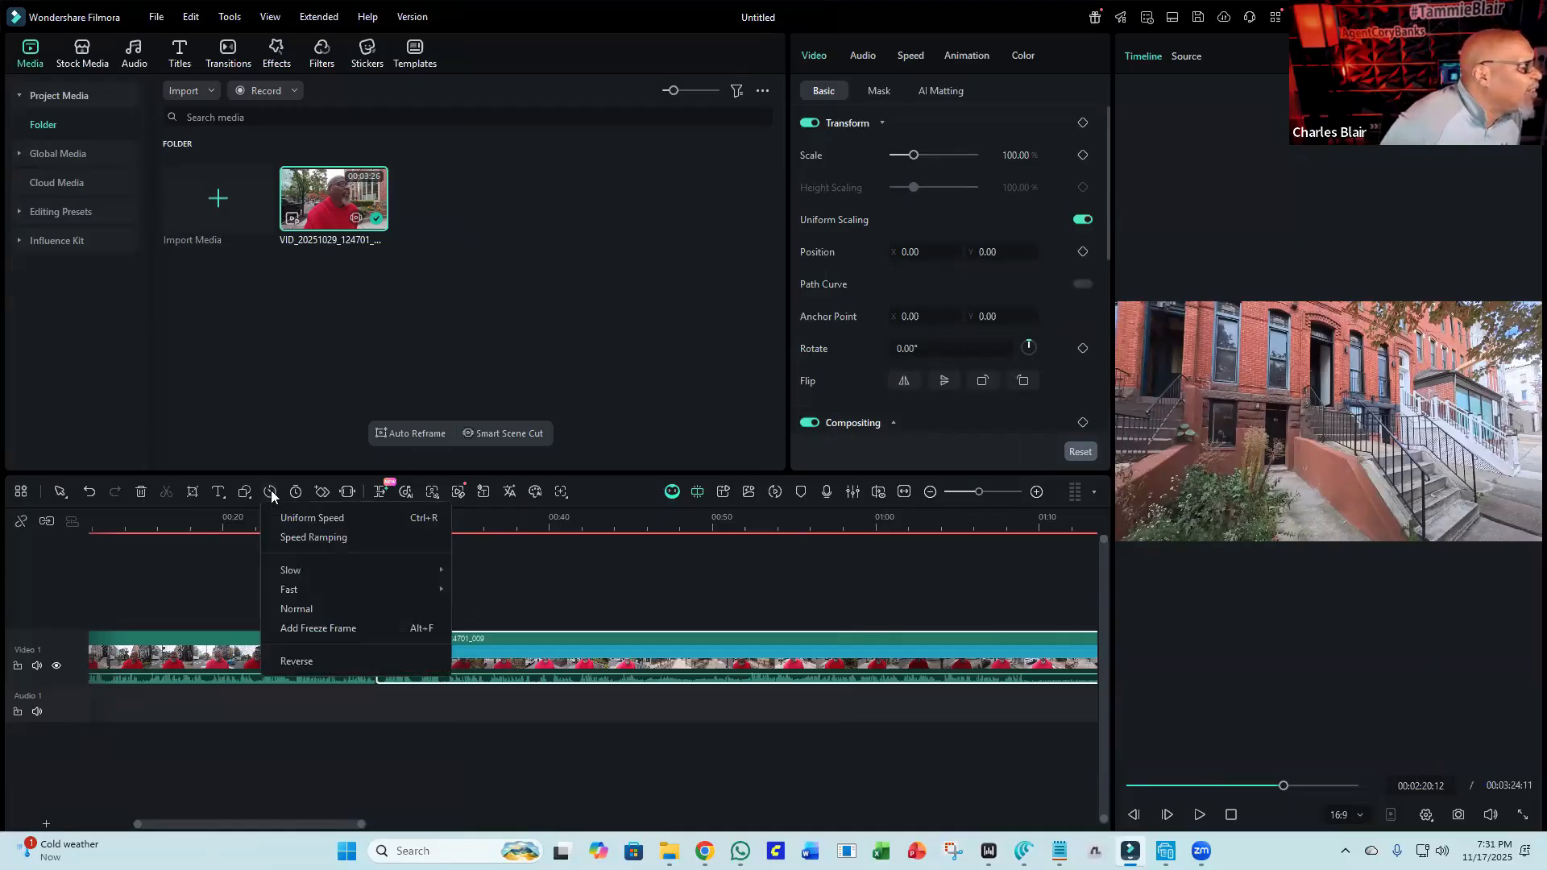
mouse_move(325, 570)
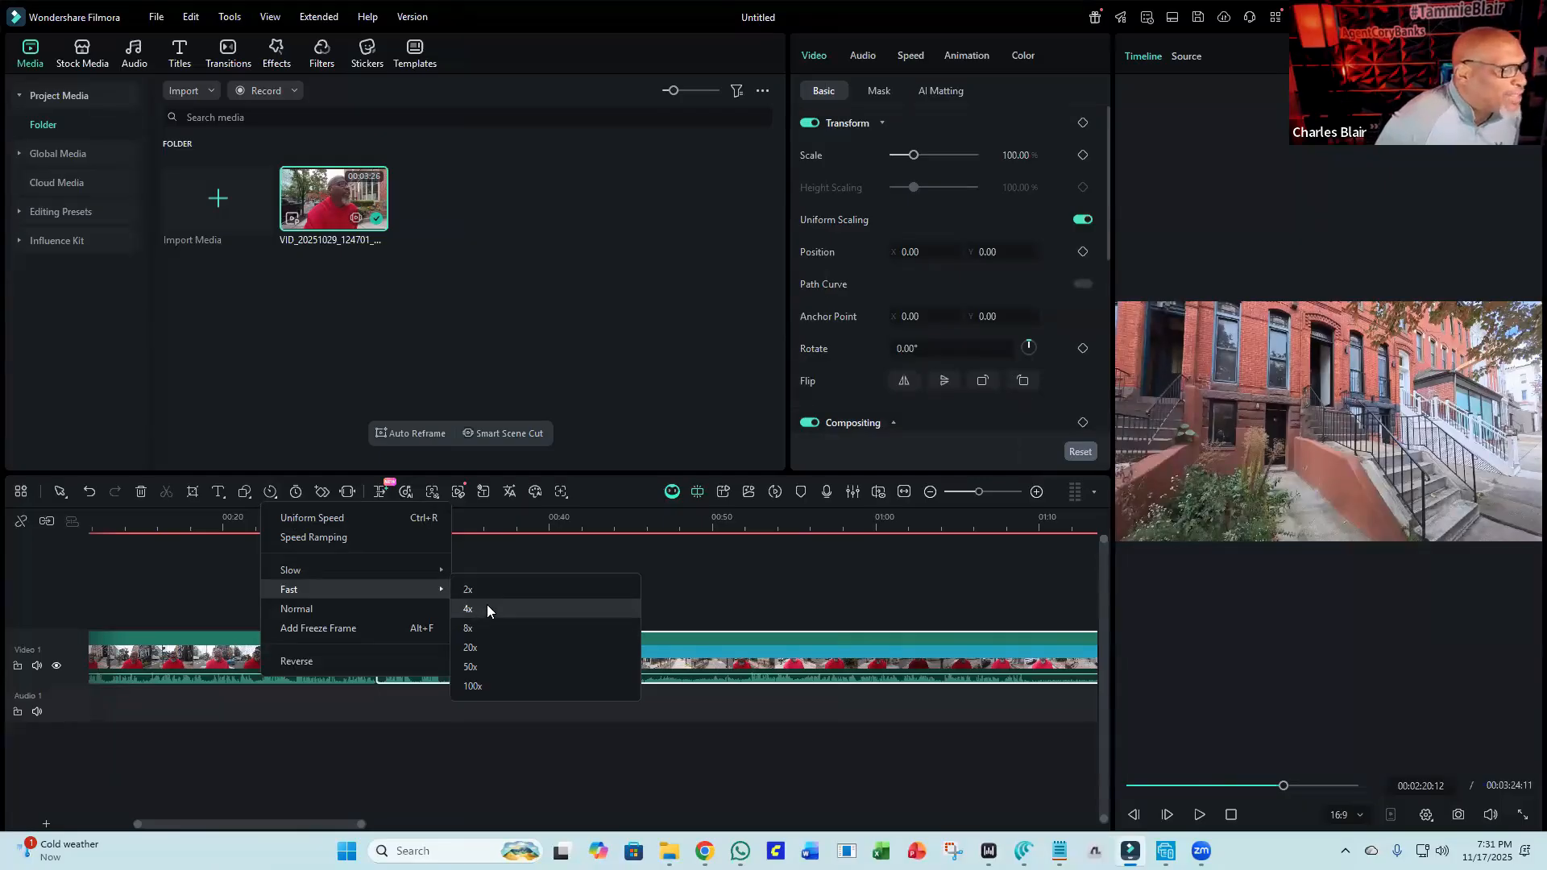
click(486, 610)
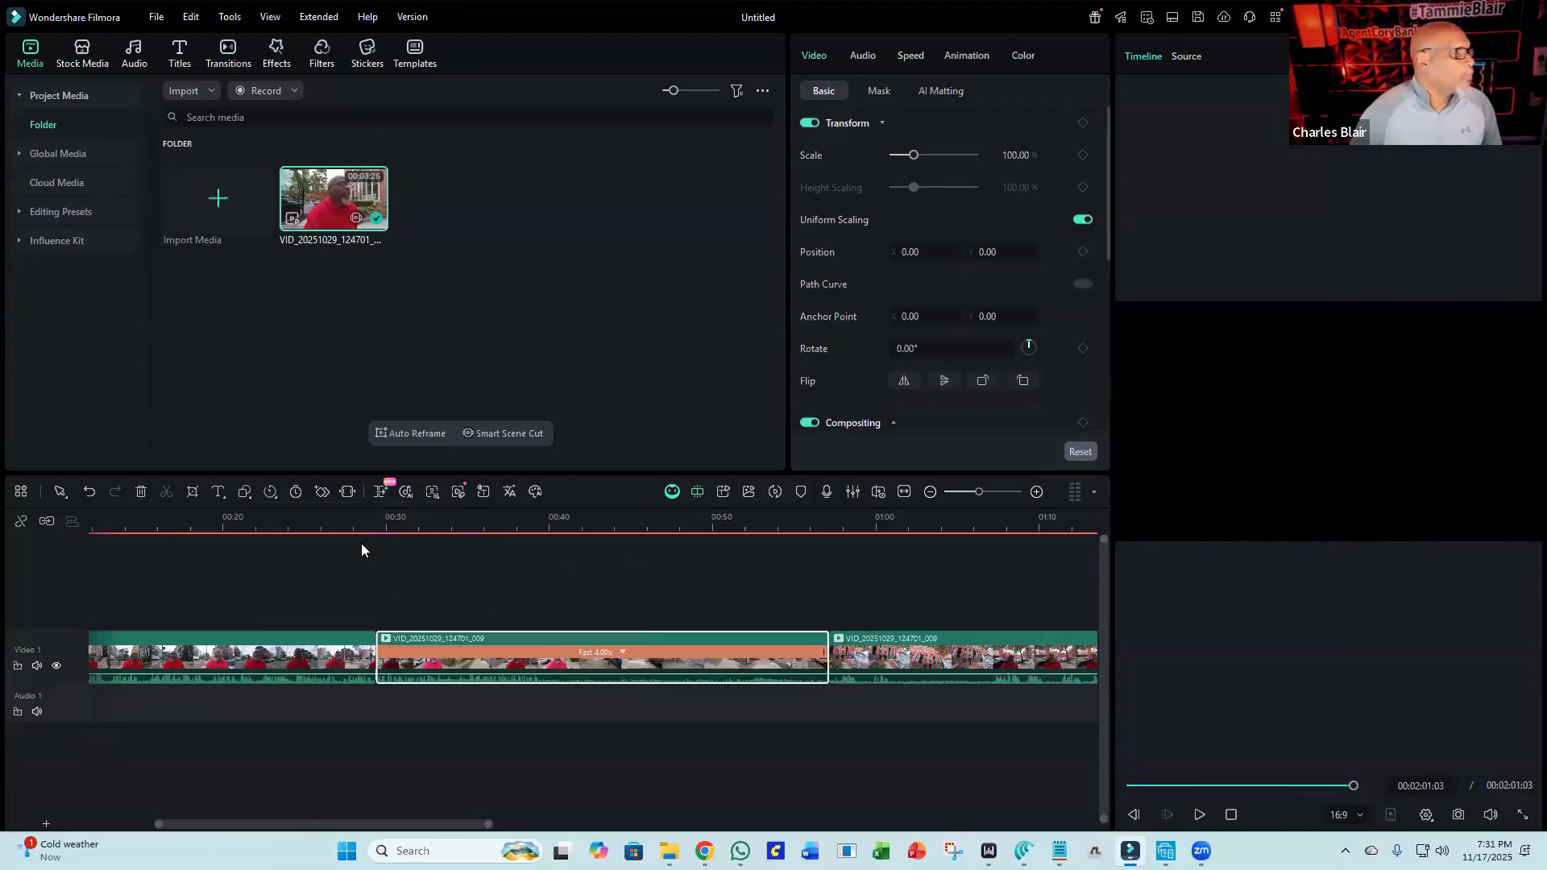
Play back the sped-up section from about 00:27.
click(347, 516)
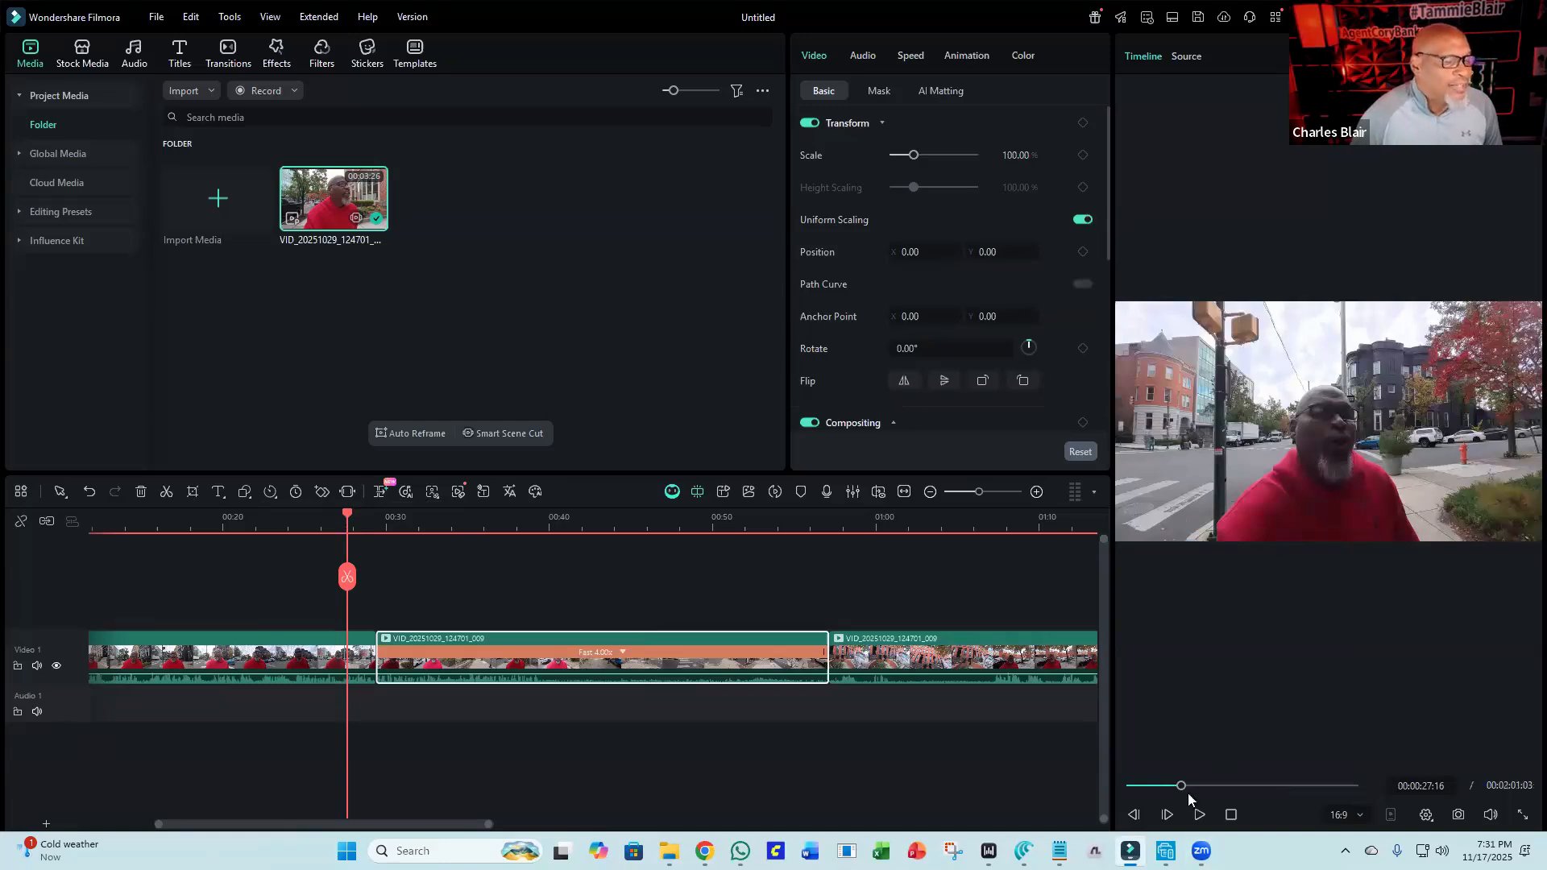
click(1199, 815)
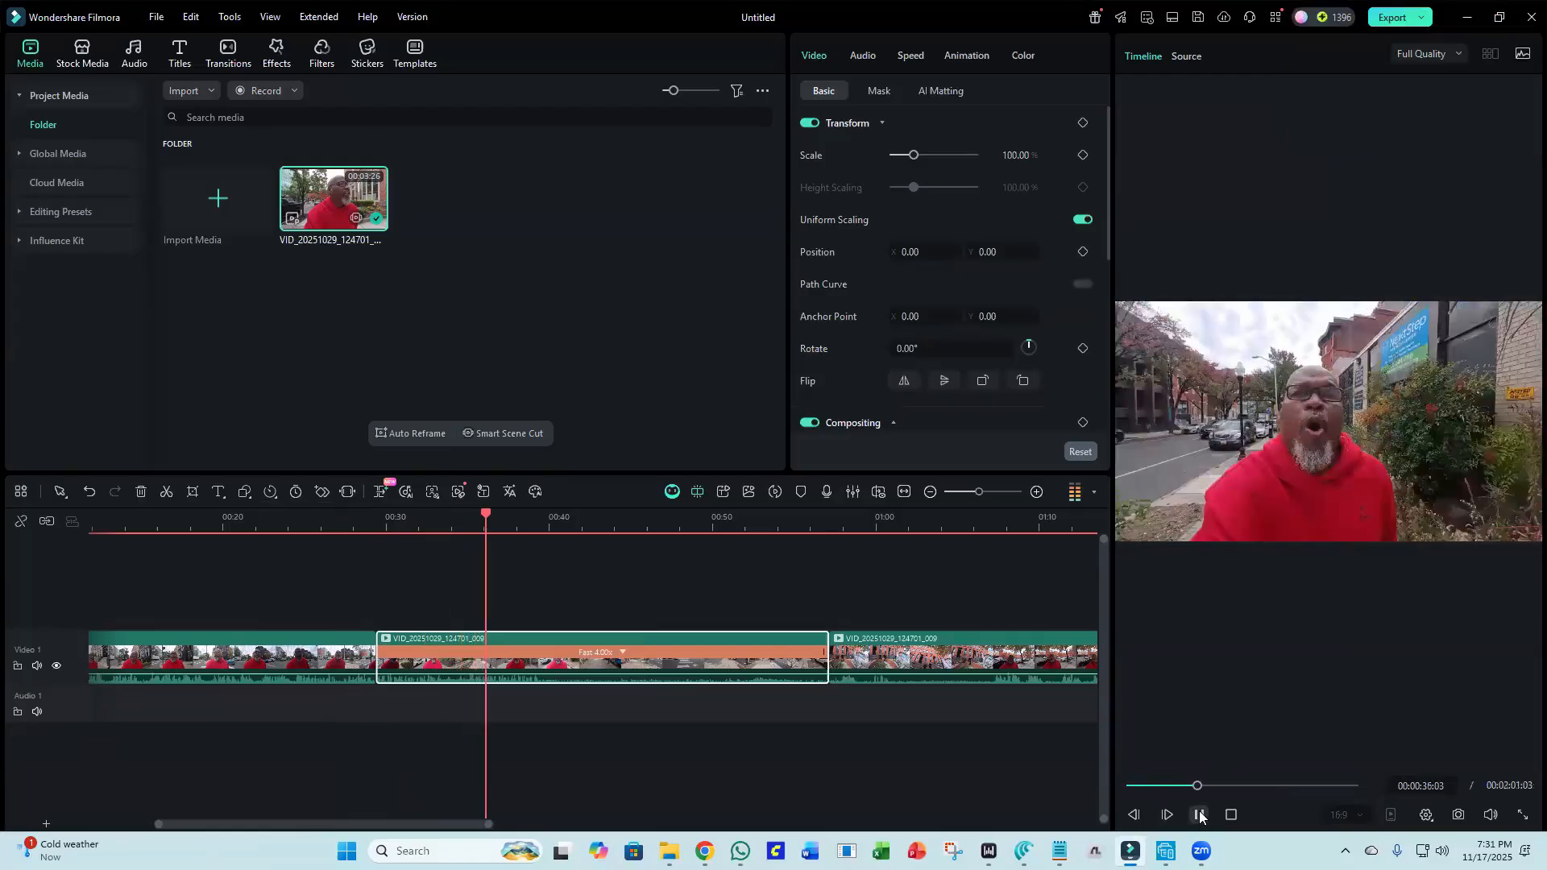
click(1199, 814)
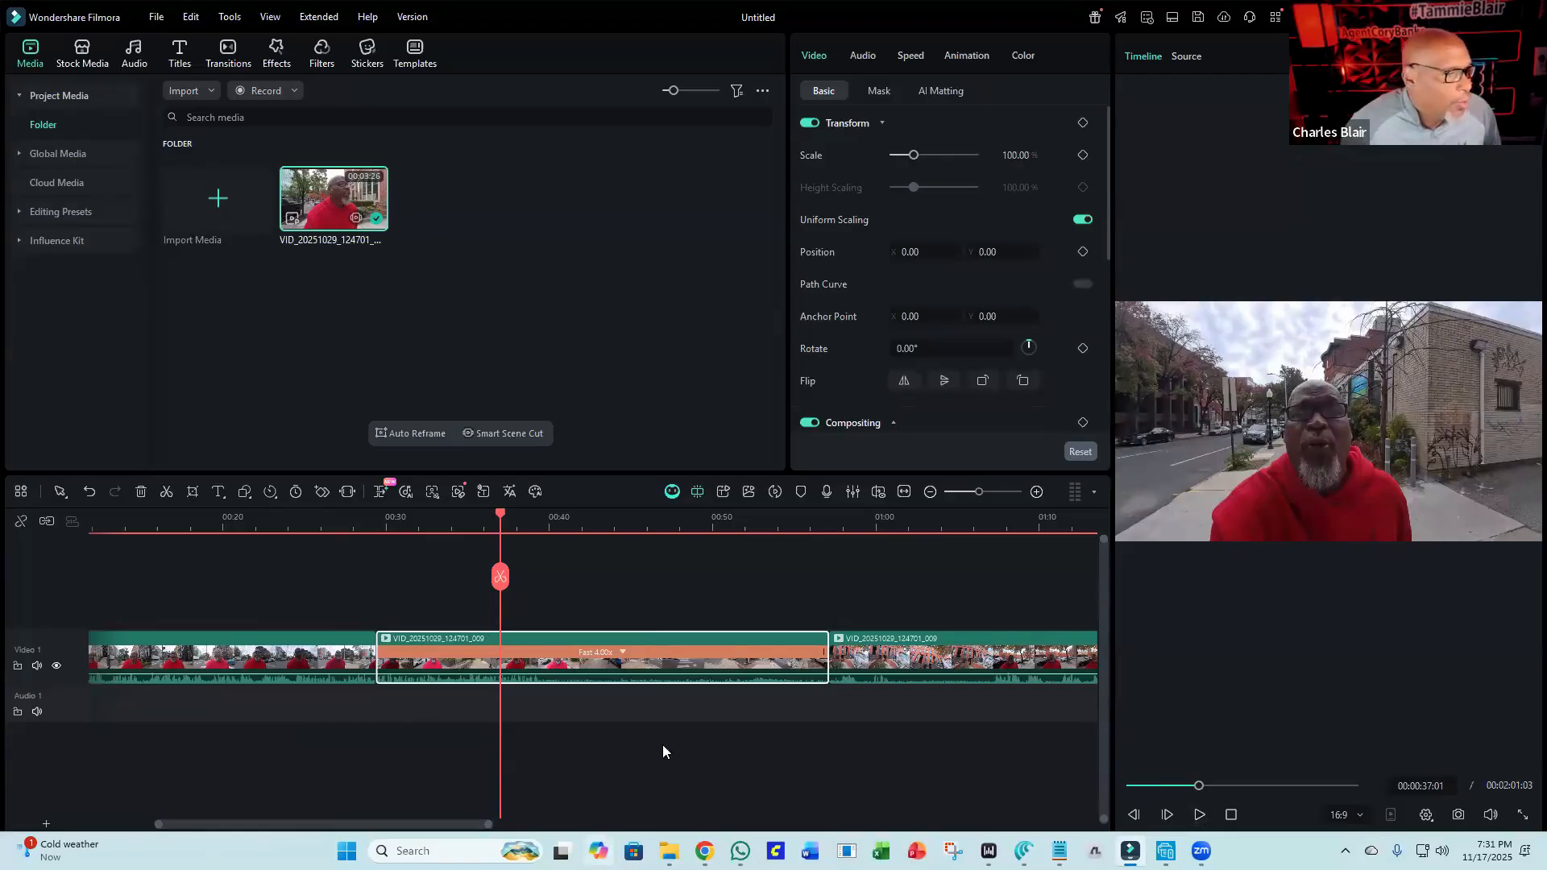
Detach the audio from the sped-up segment and delete the detached audio clip.
right_click(567, 668)
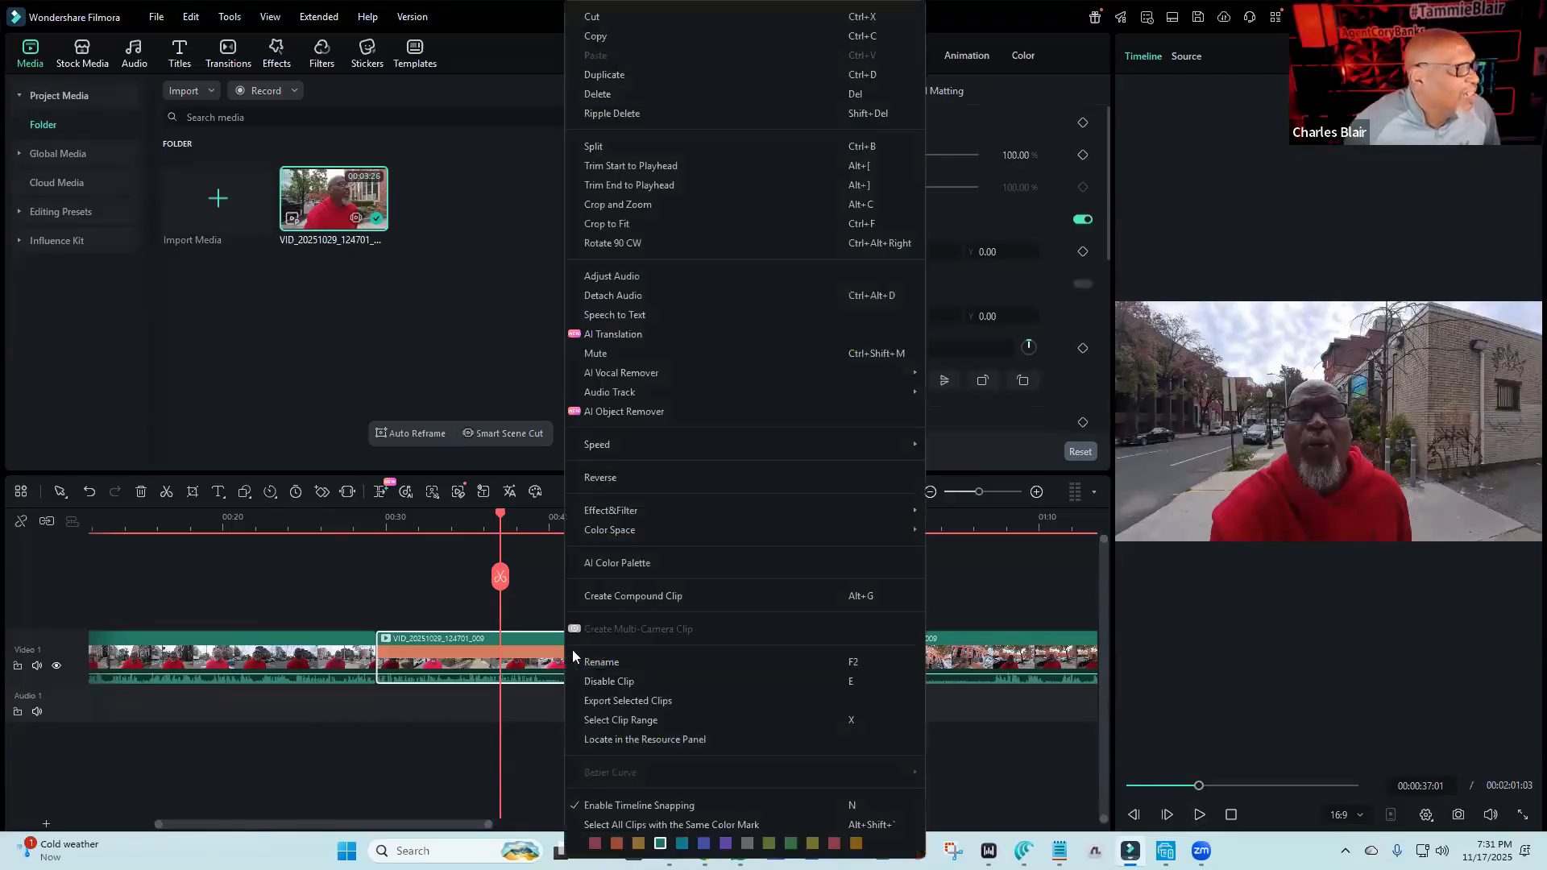
click(720, 294)
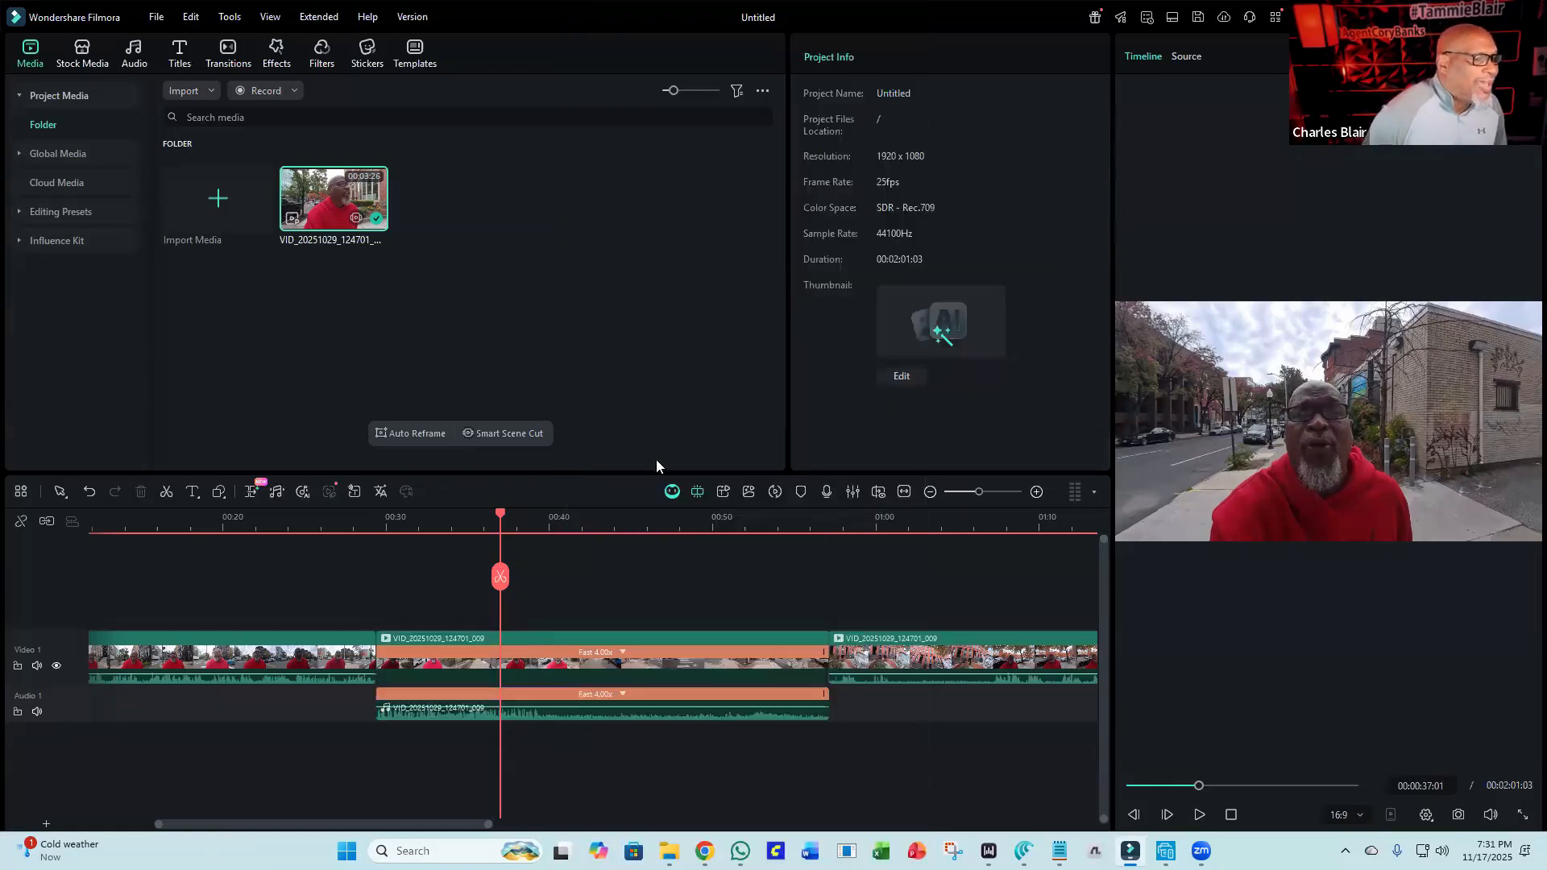
click(591, 712)
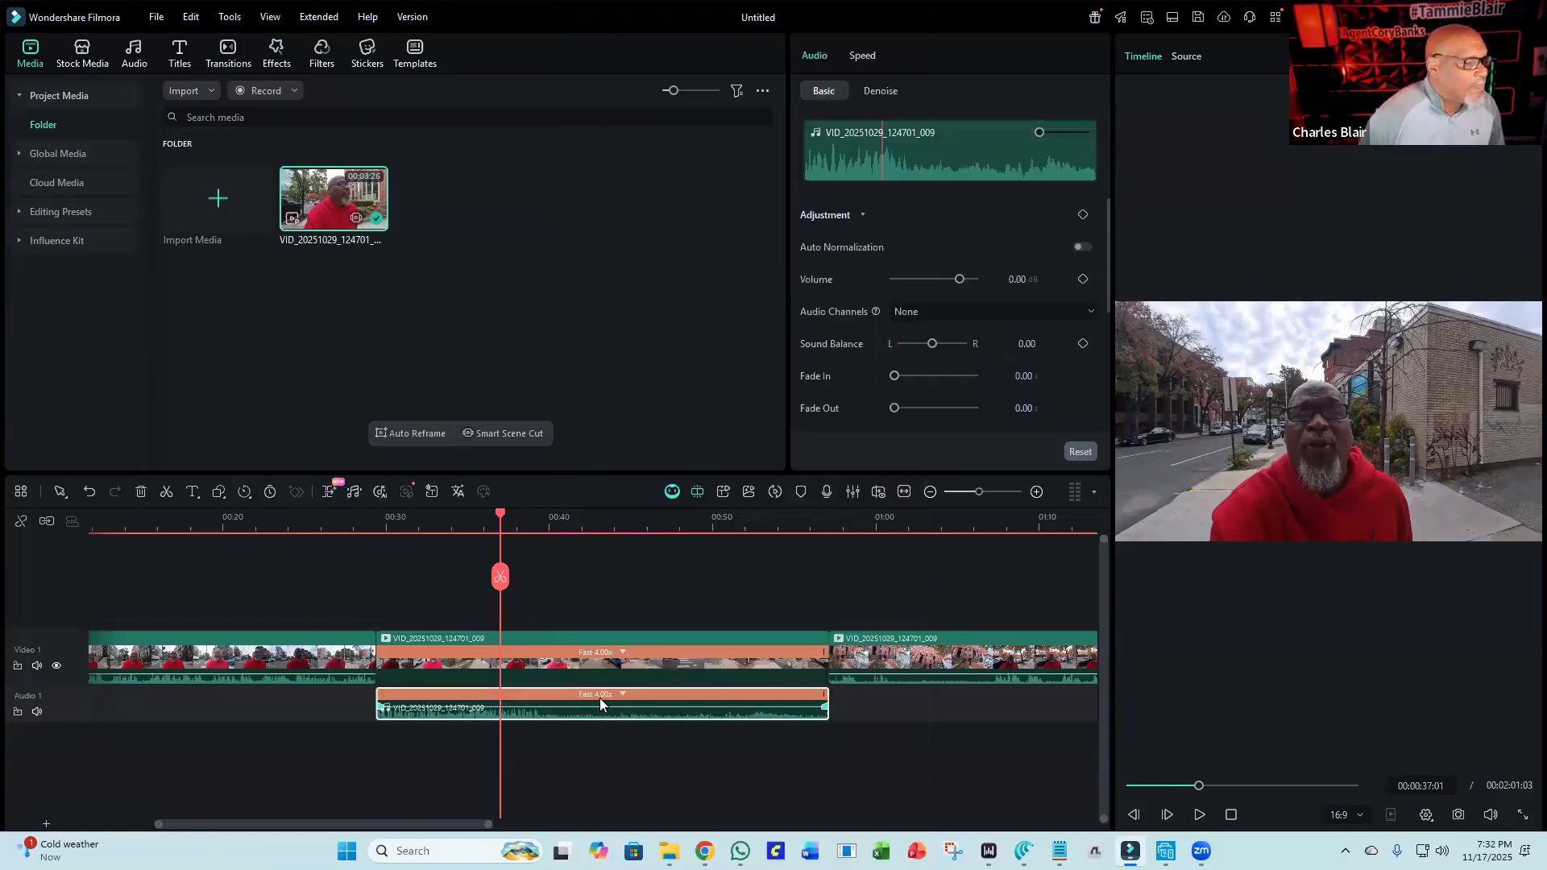
key(Delete)
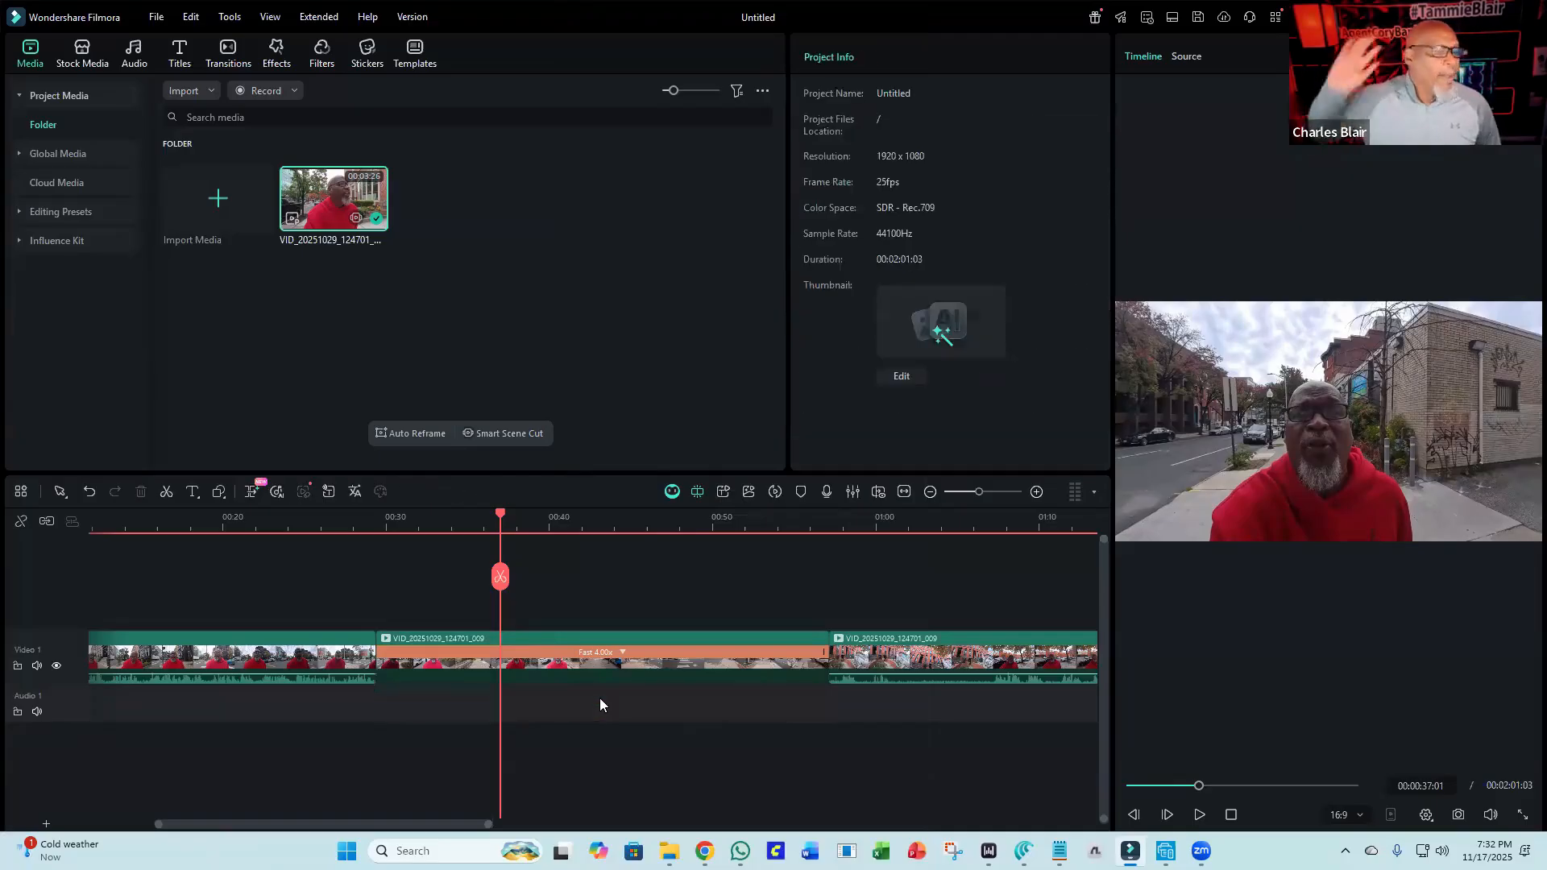
Play back the sped-up section again from about 00:27.
click(345, 516)
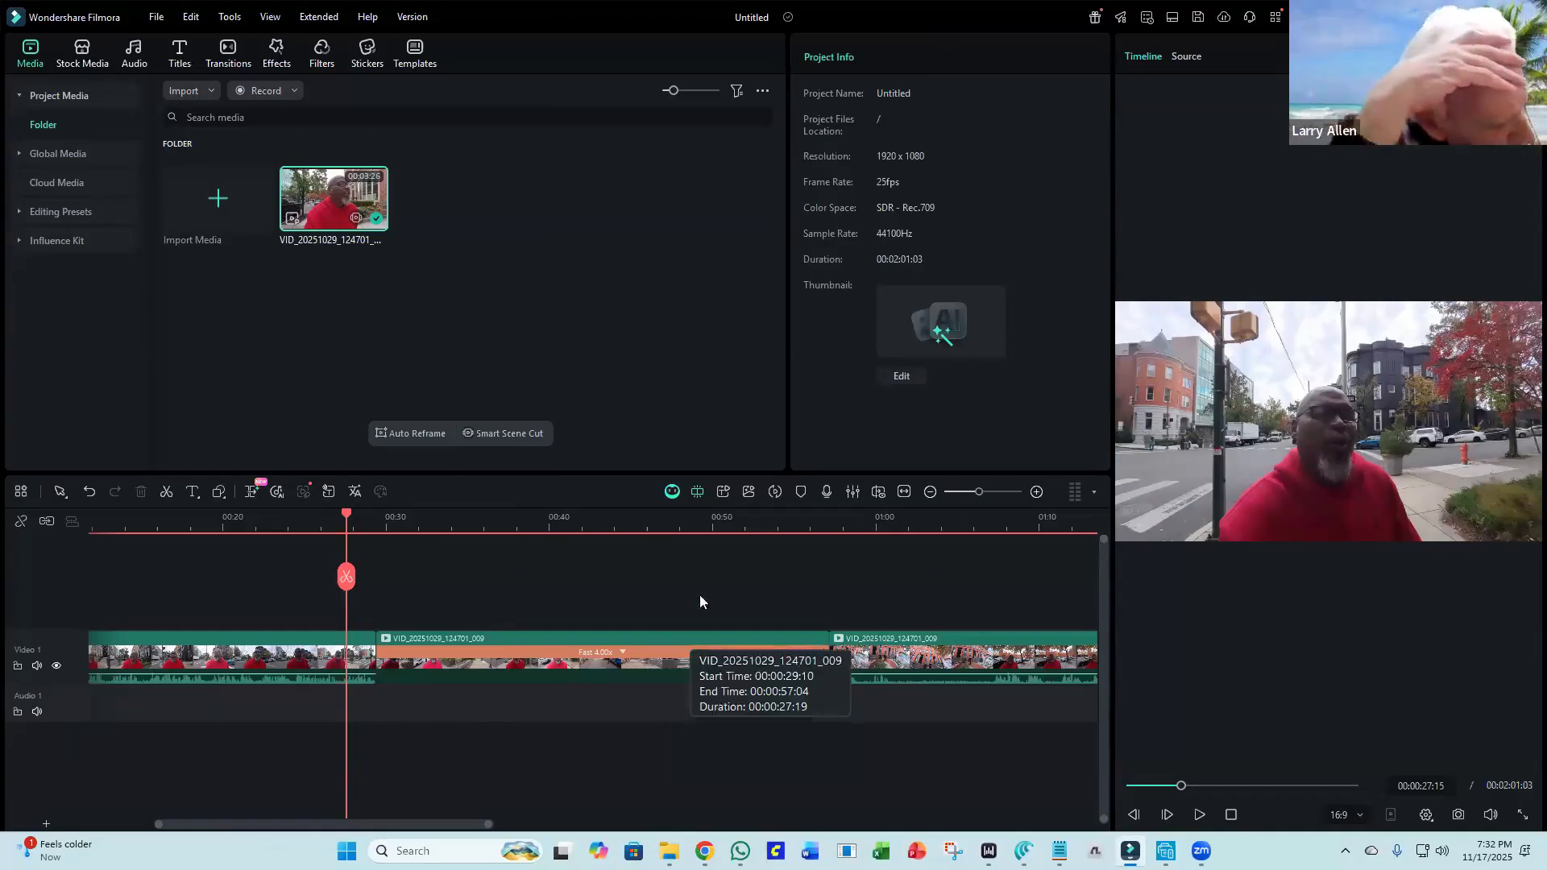
click(1198, 814)
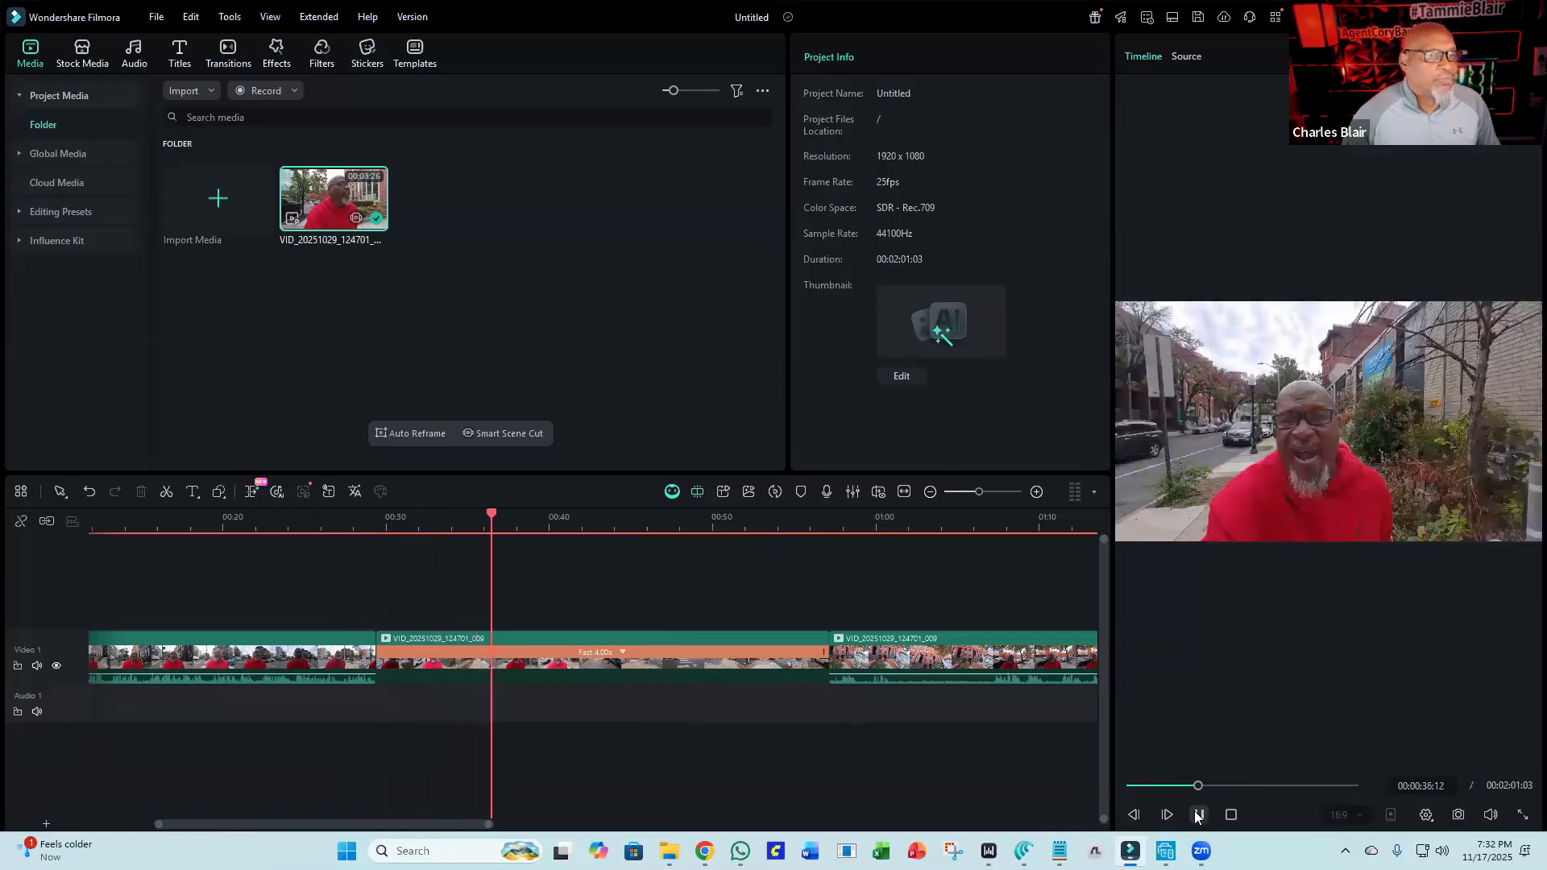
click(1198, 816)
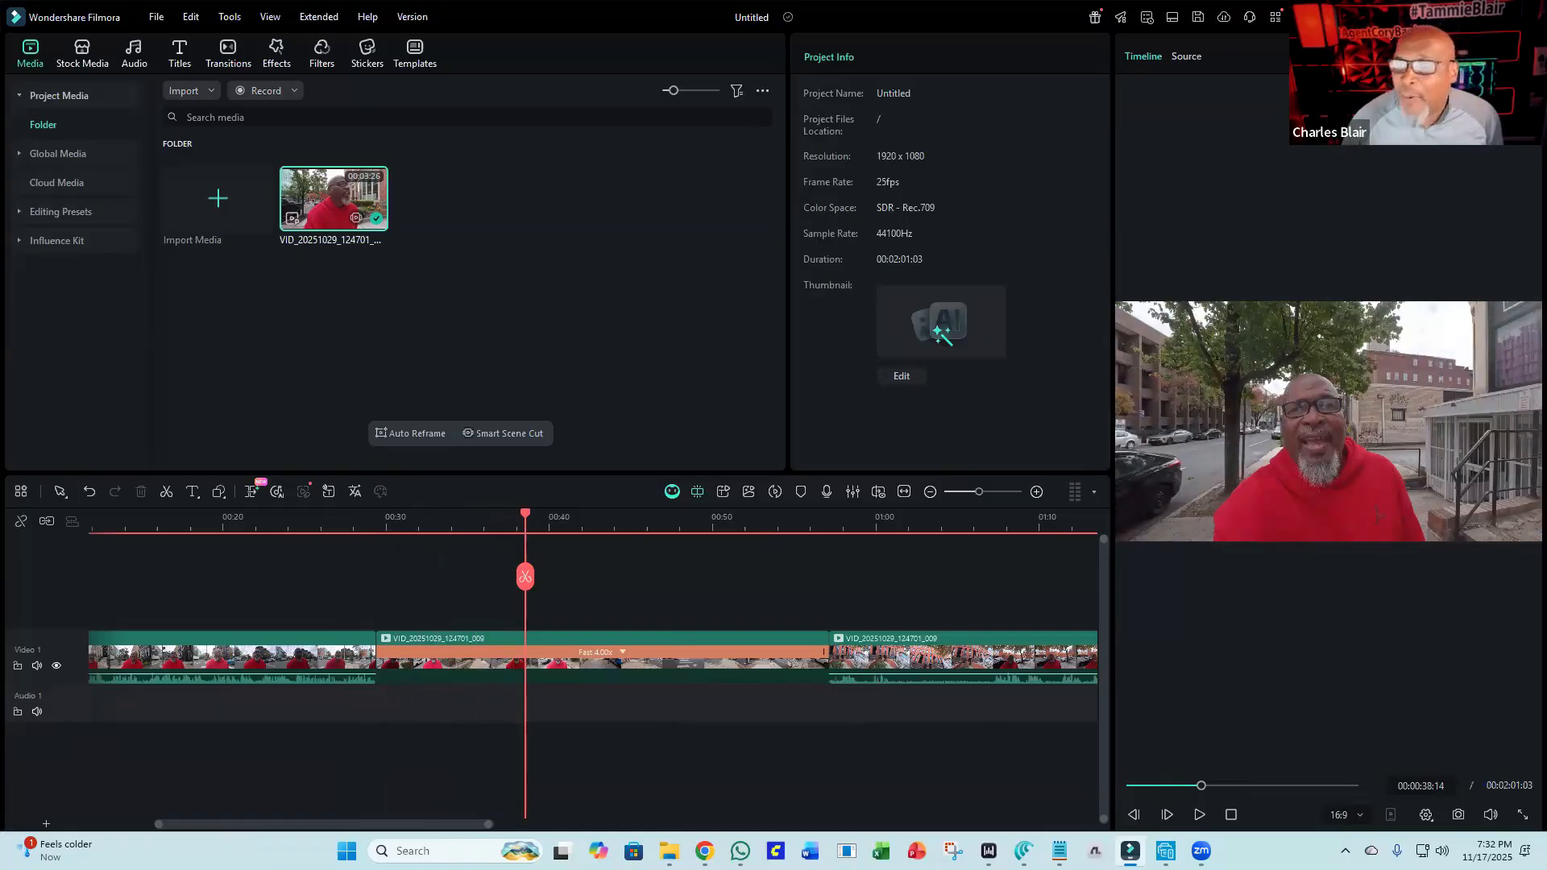
Import the ES_Bubblegum music track into the project media.
drag(1546, 318, 536, 260)
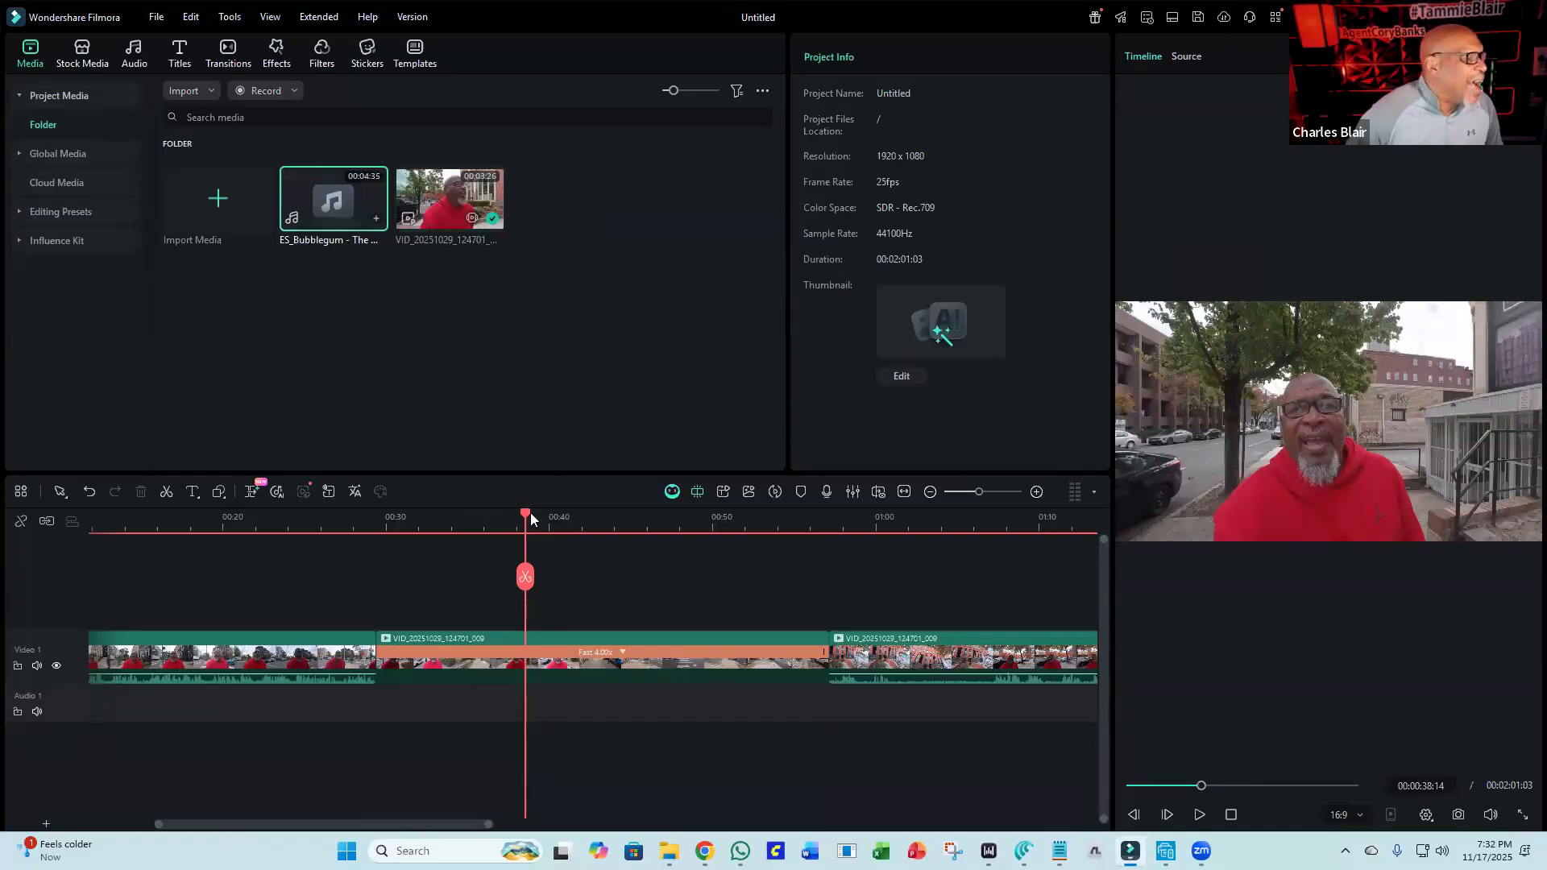
Add the ES_Bubblegum music to the audio track starting at about 00:29, where the sped-up segment begins.
drag(520, 514, 372, 527)
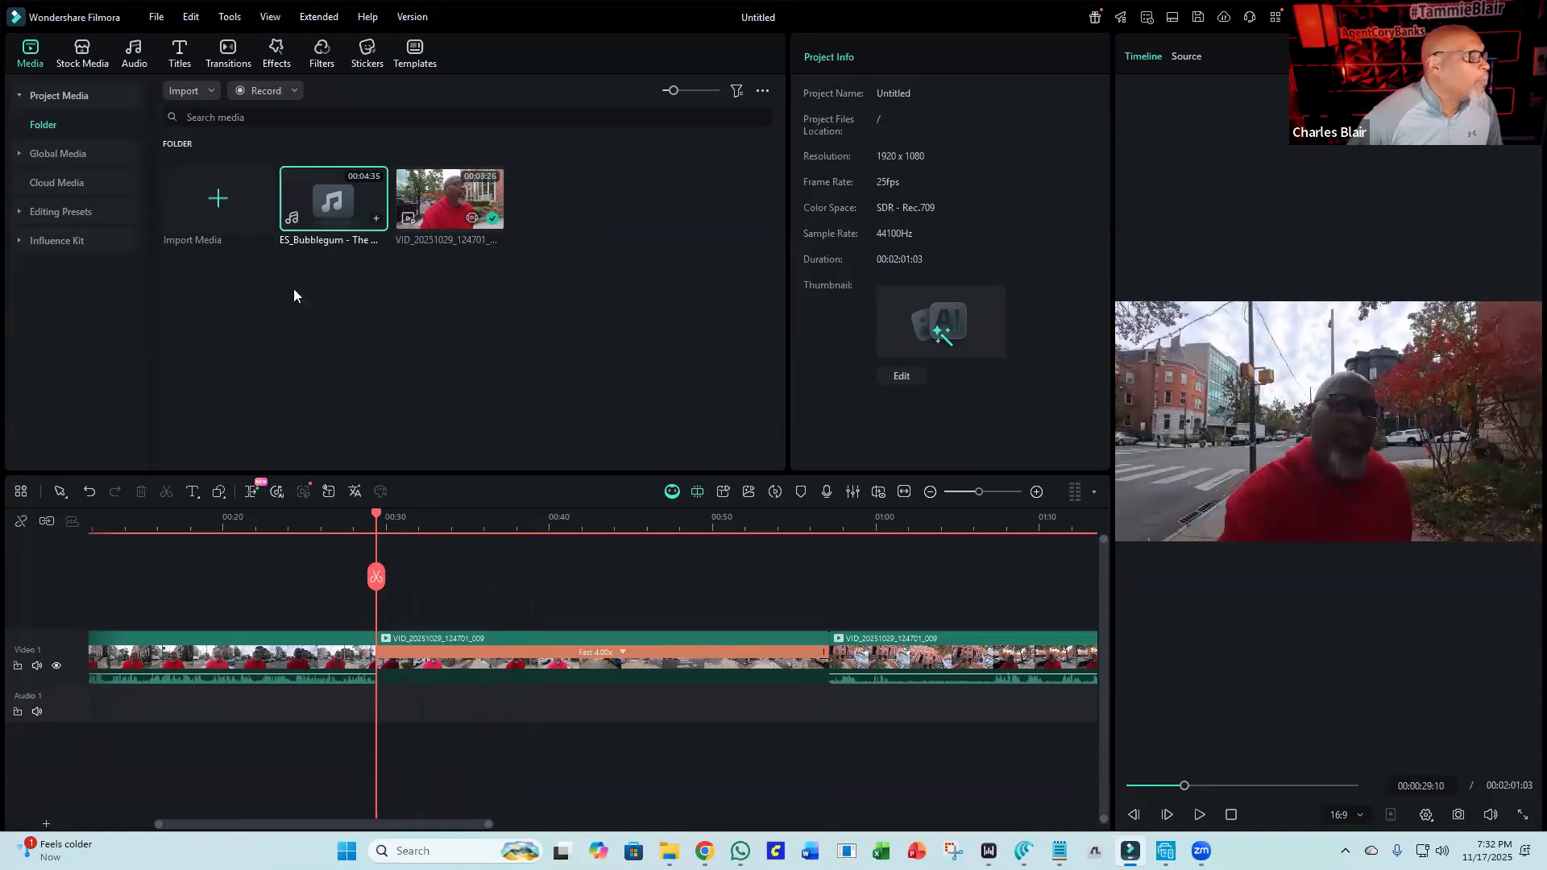
drag(333, 211, 379, 669)
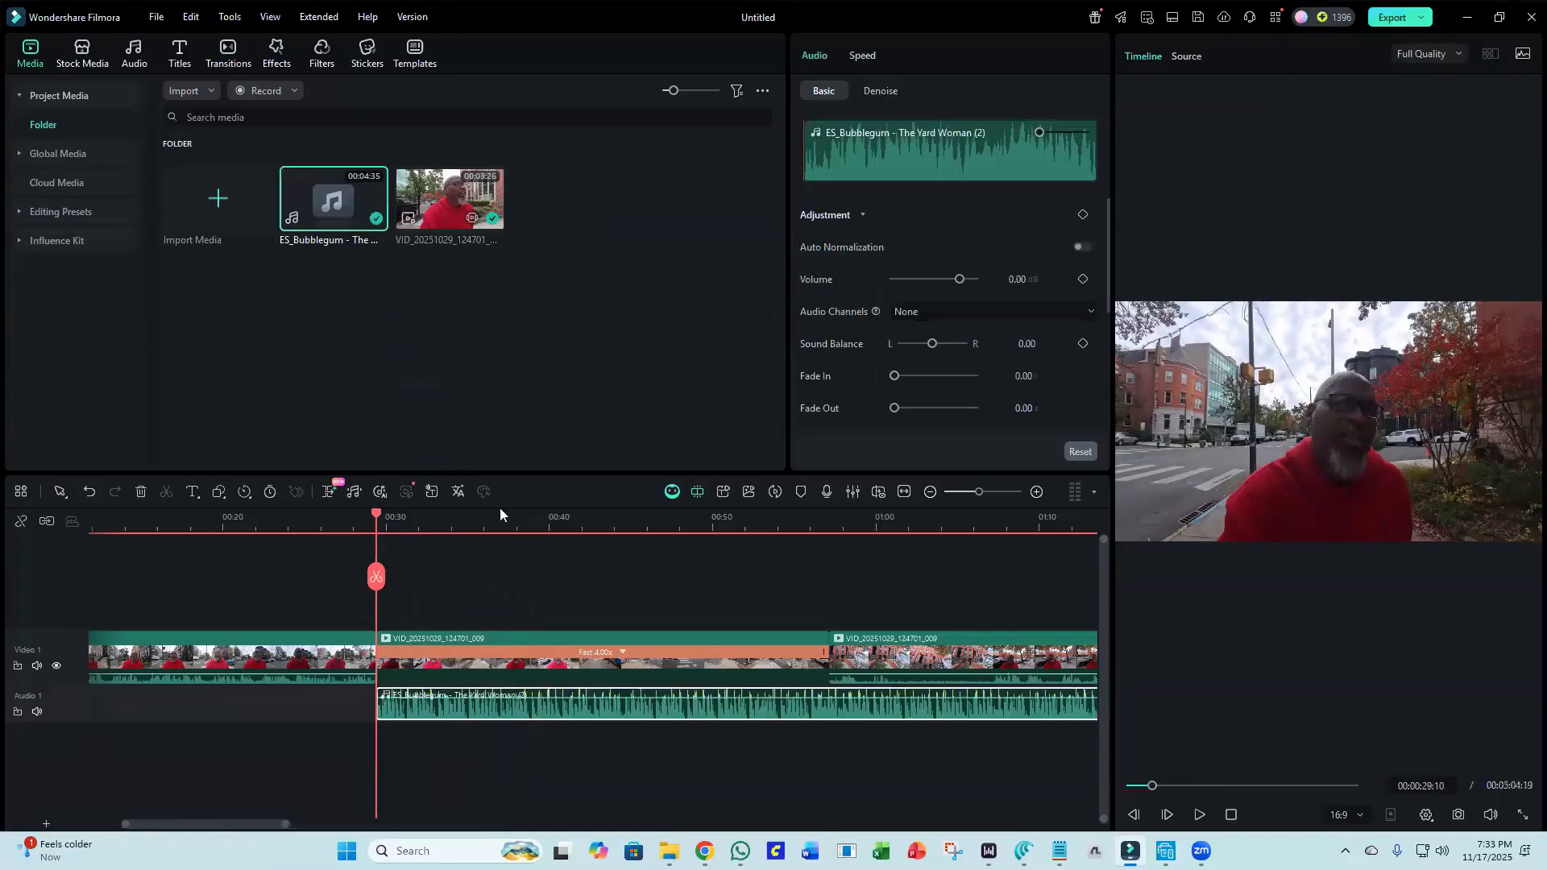
Split the music at about 00:57, the end of the sped-up segment, and delete the remaining part.
drag(373, 513, 829, 602)
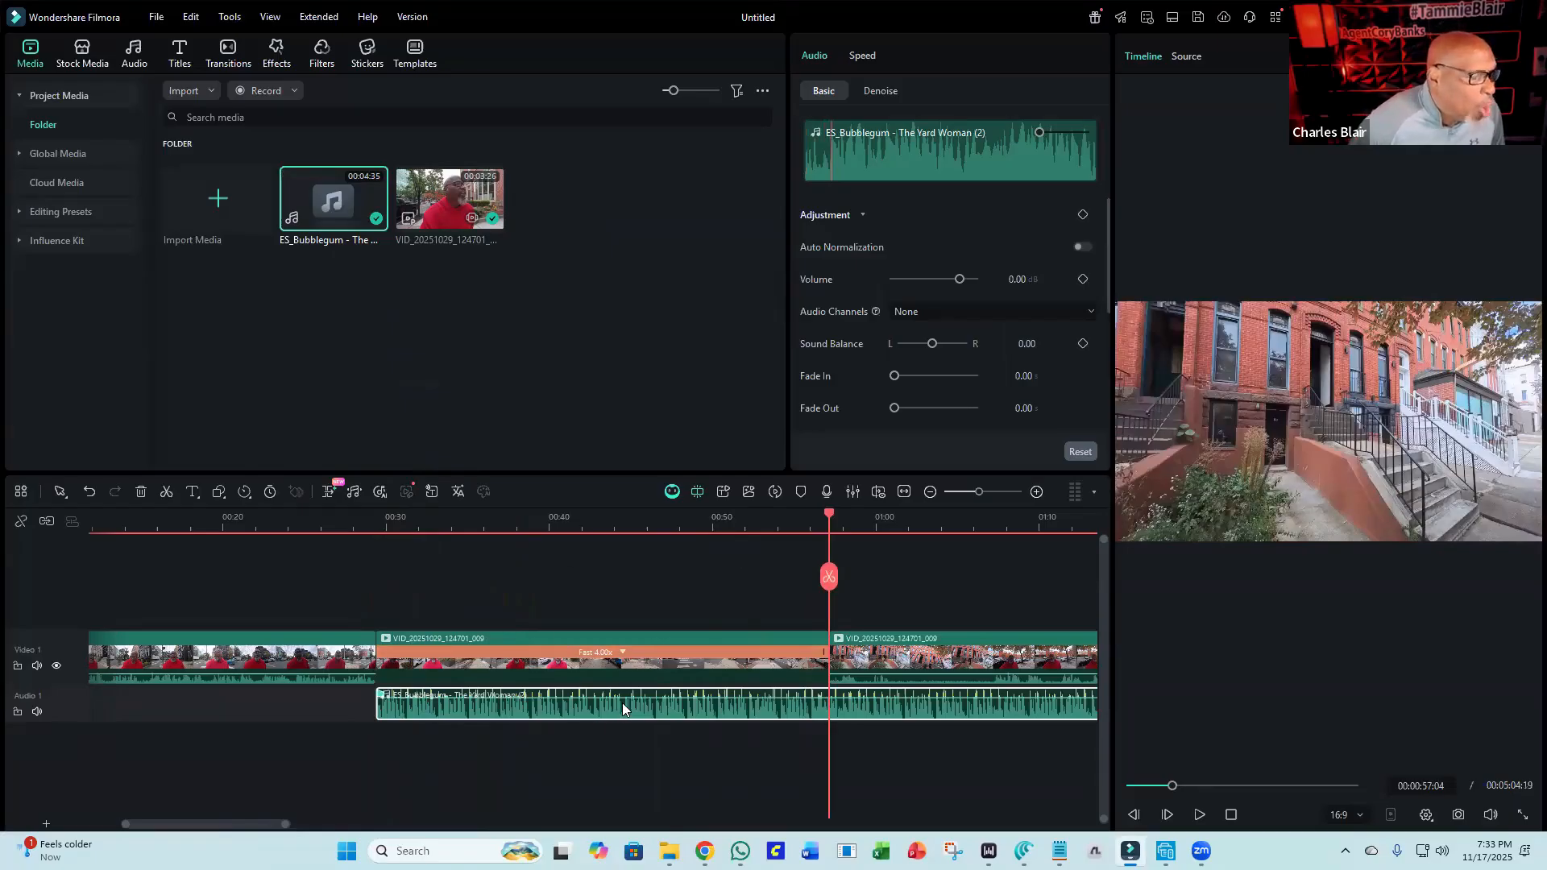
click(627, 653)
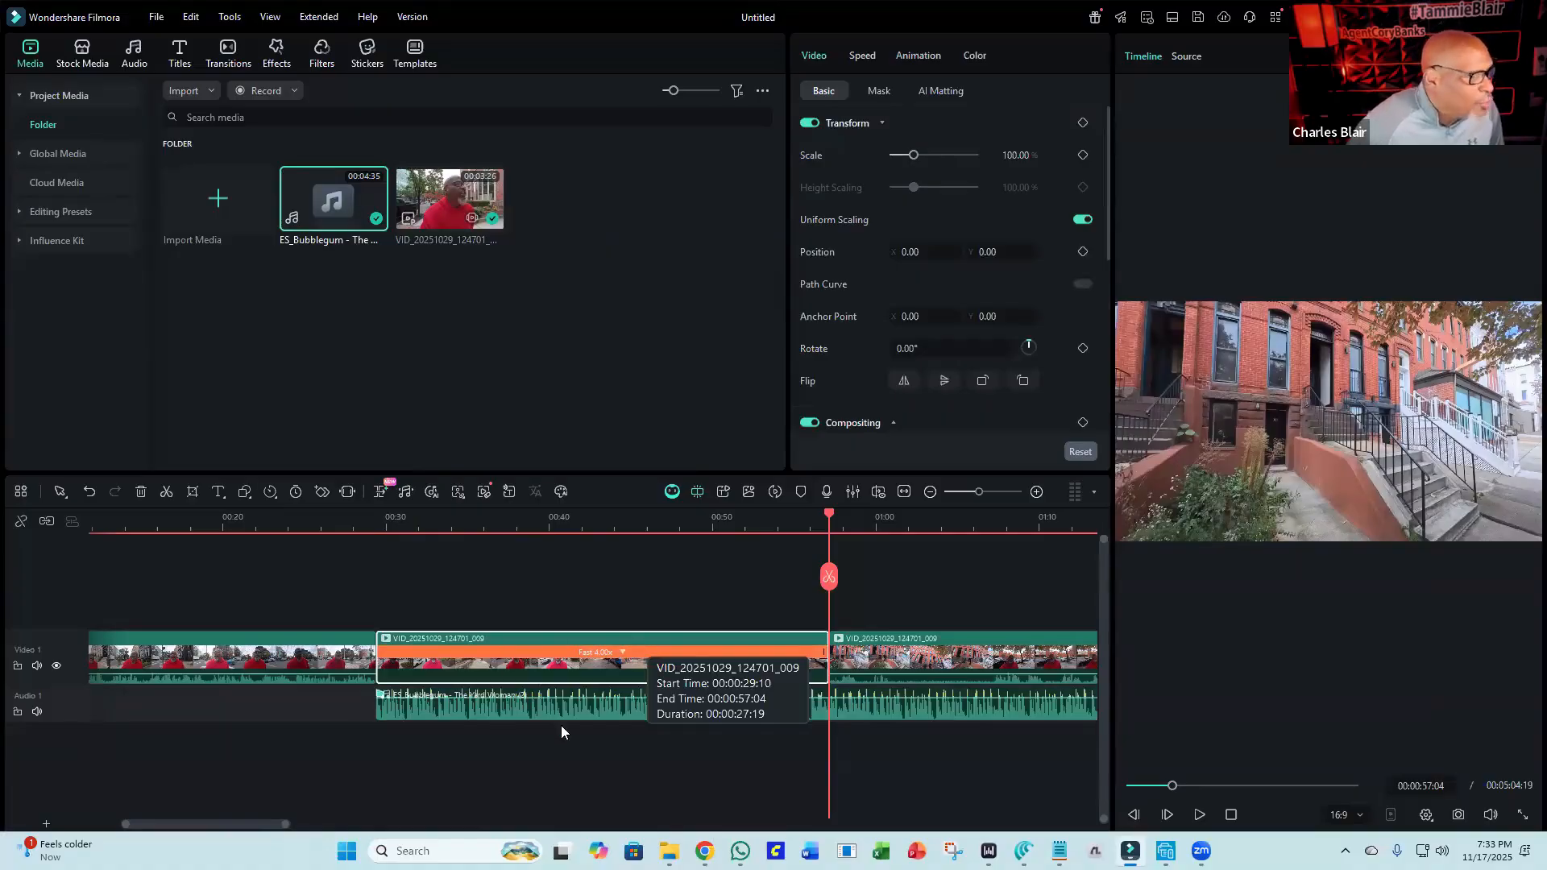
click(582, 709)
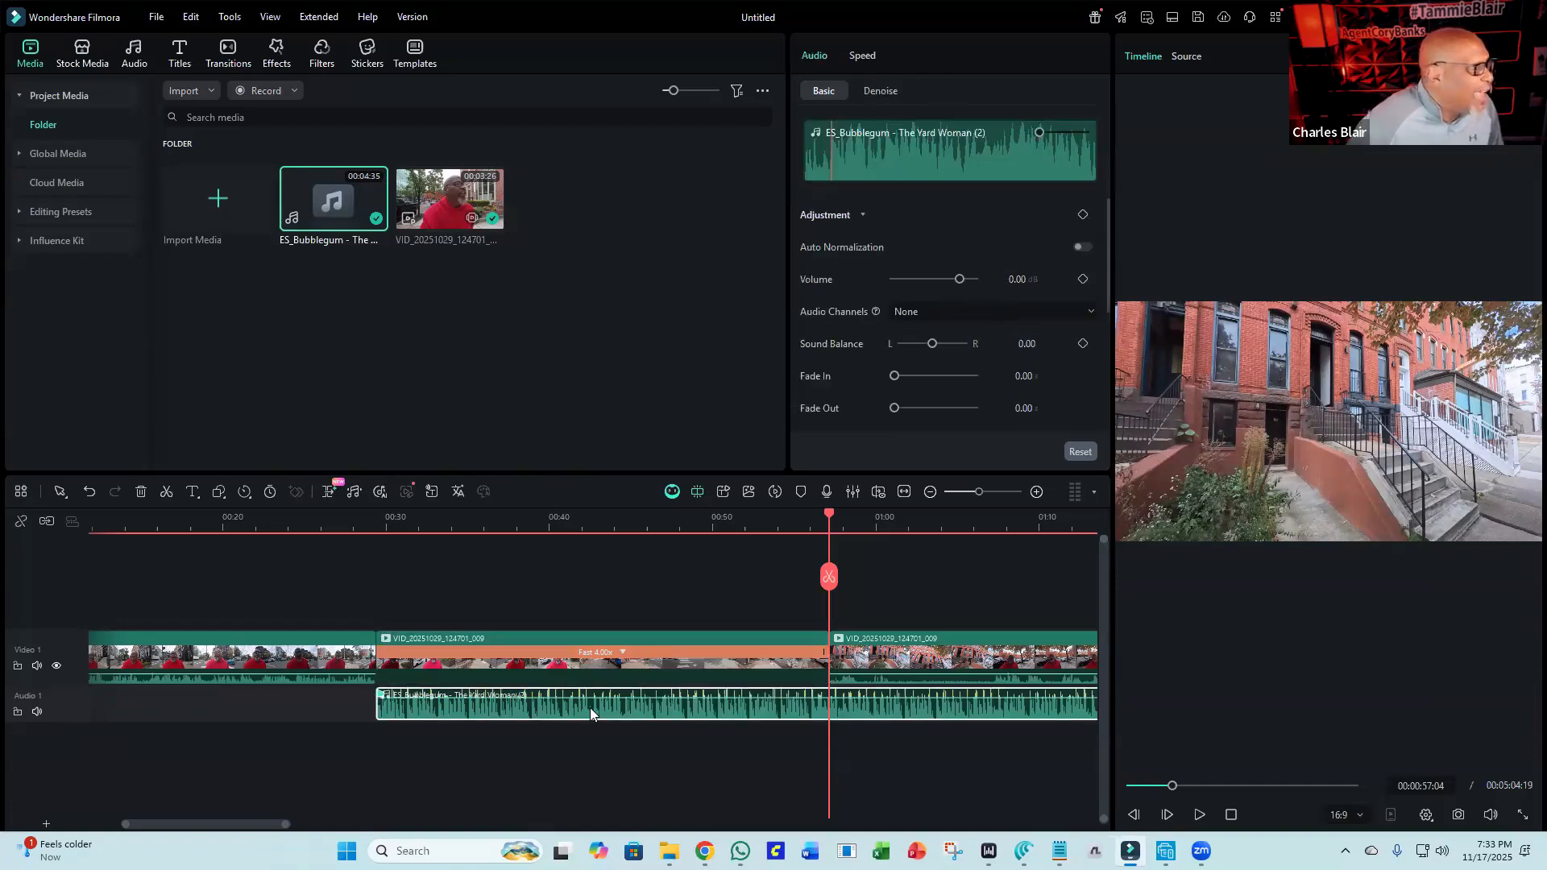
click(829, 576)
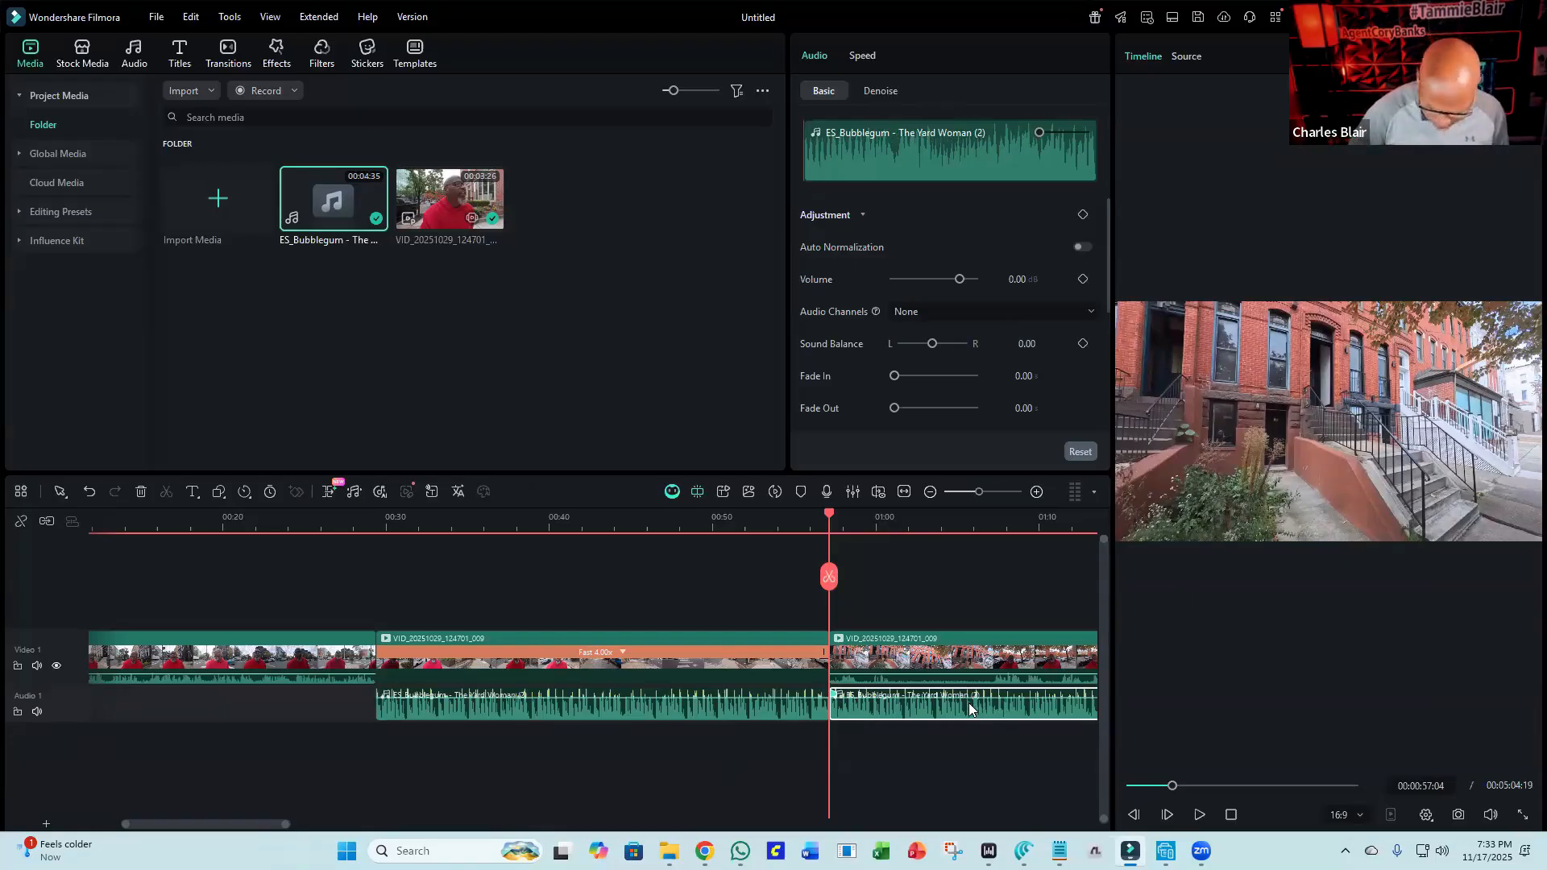
key(Delete)
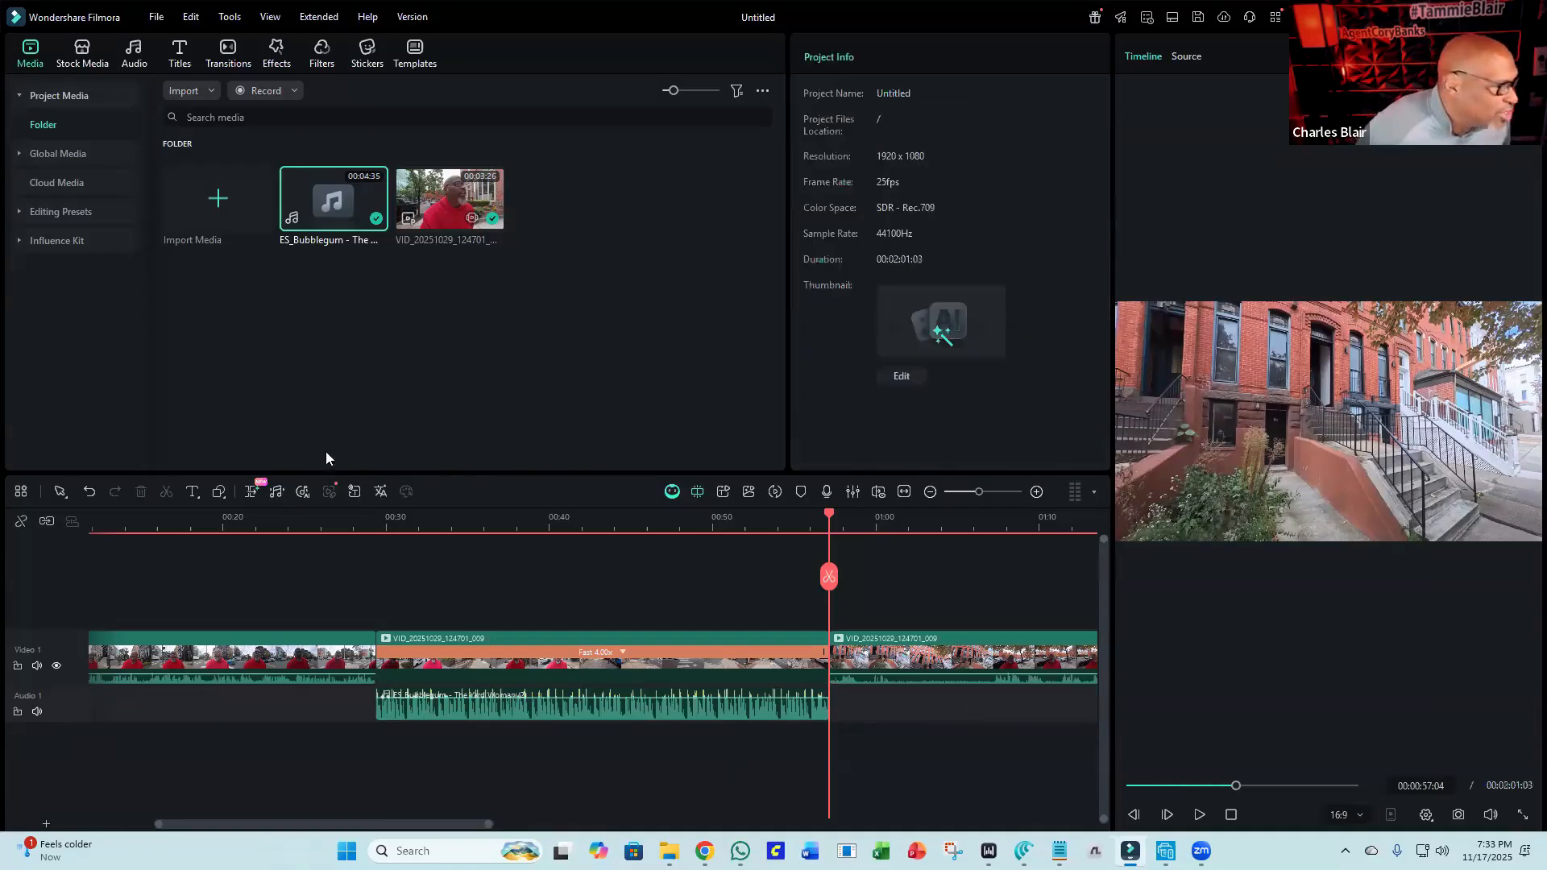
Play back the sped-up section with its music from about 00:27.
click(344, 519)
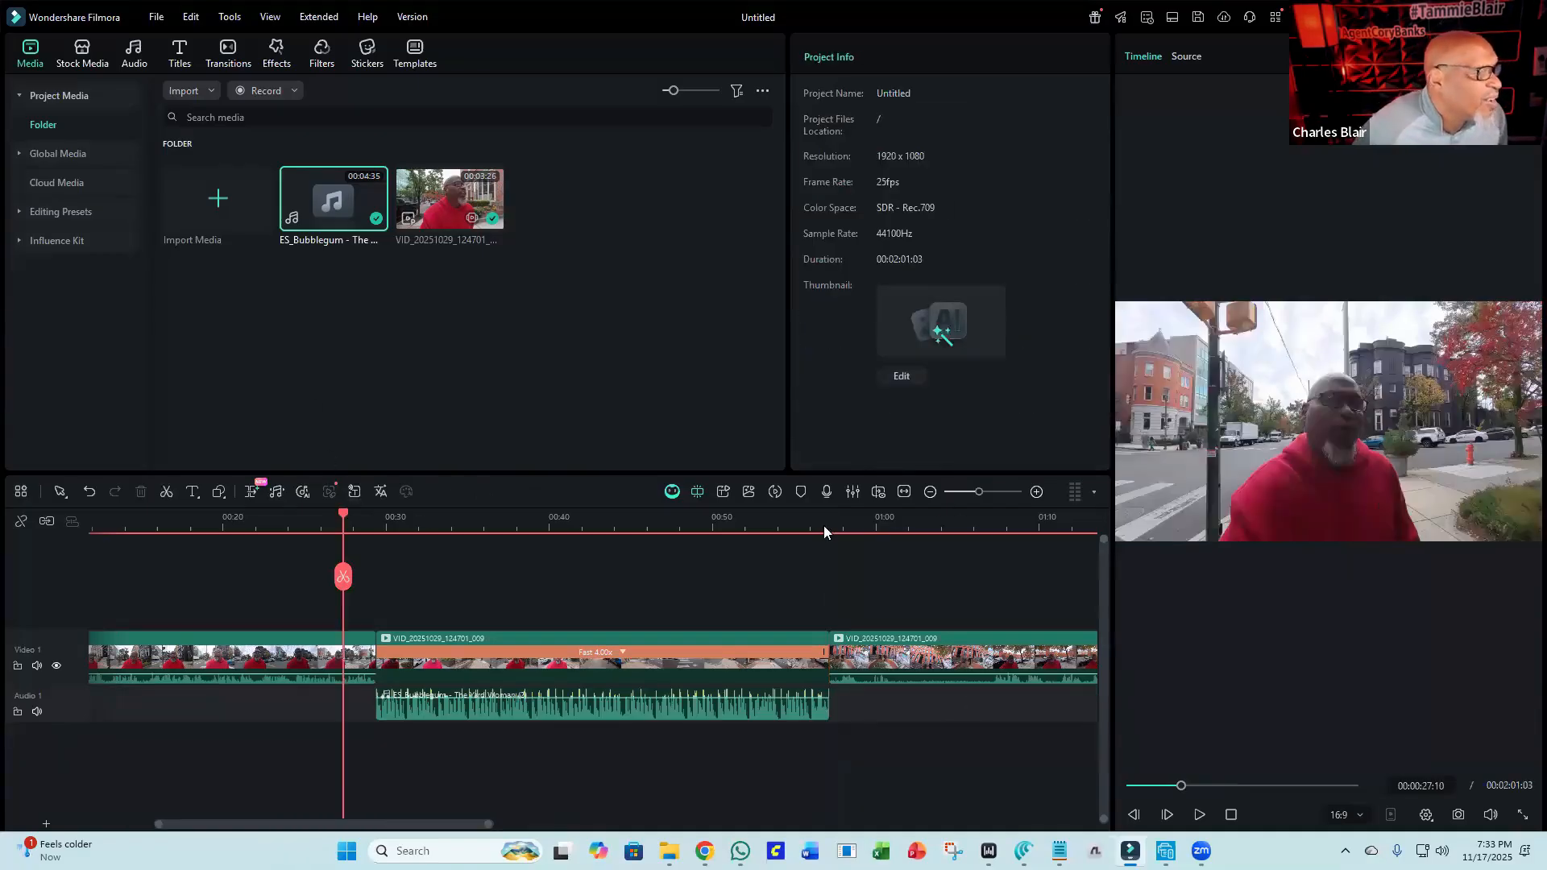
click(1197, 816)
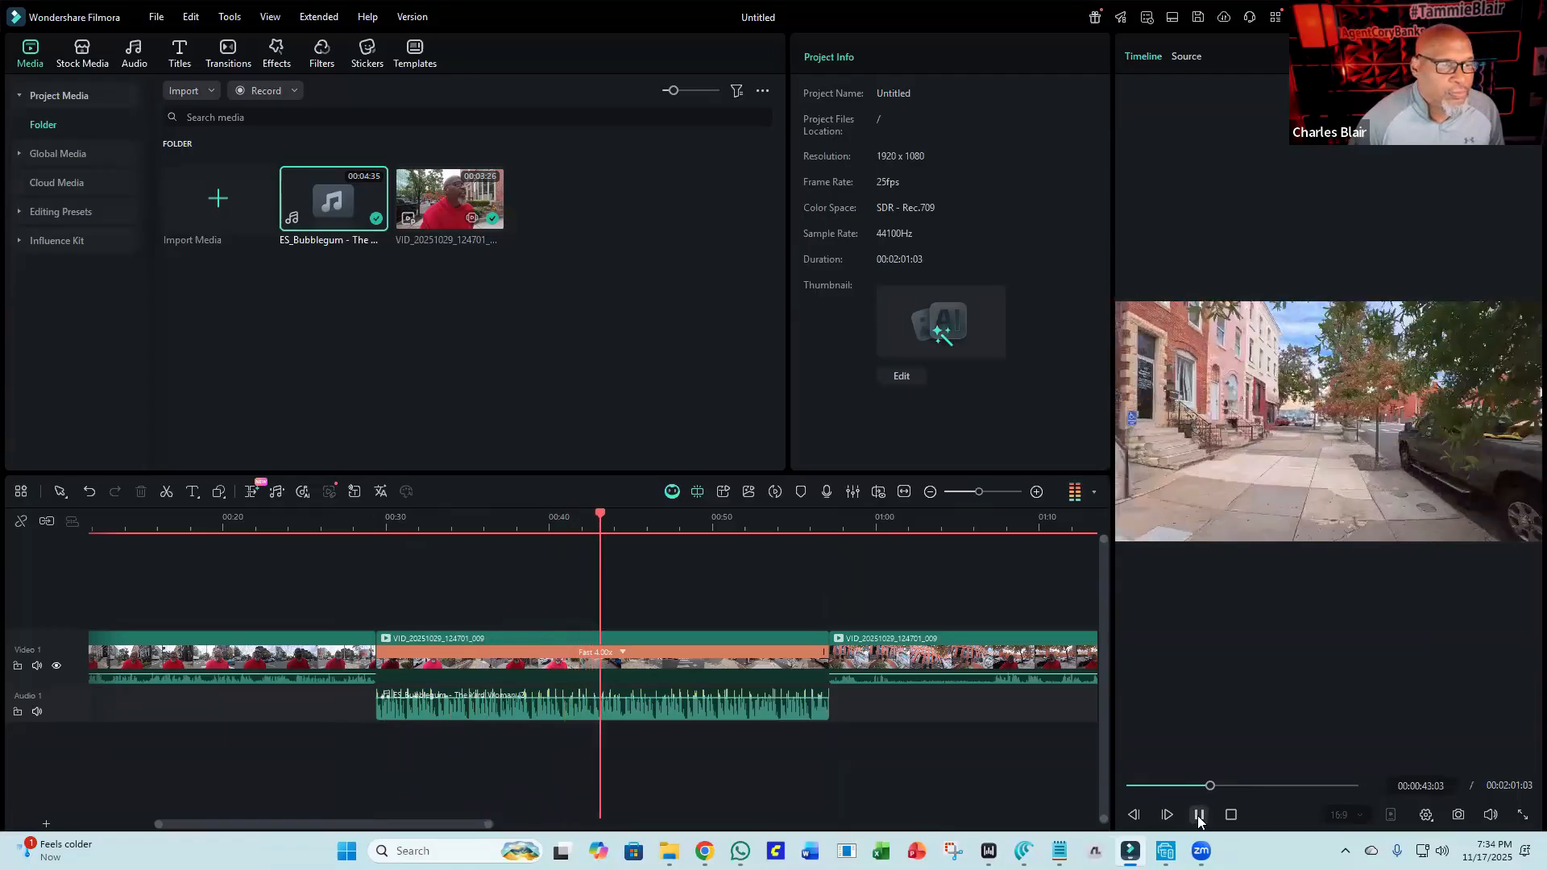
click(1198, 816)
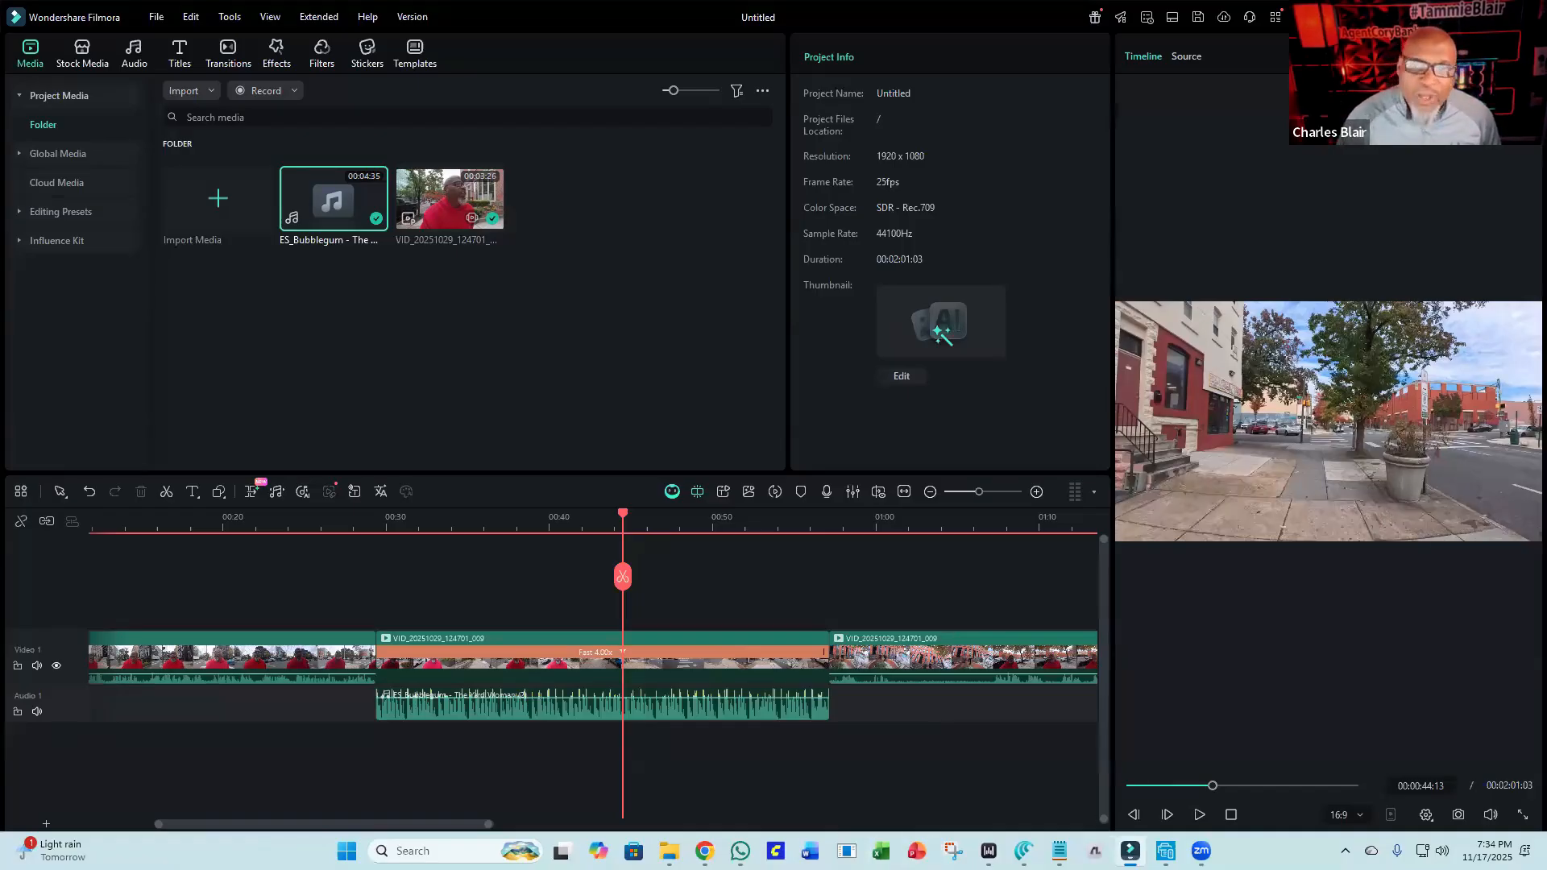
Import the Park 2 image and place it on a second video track at about 01:12.
drag(1015, 347, 630, 279)
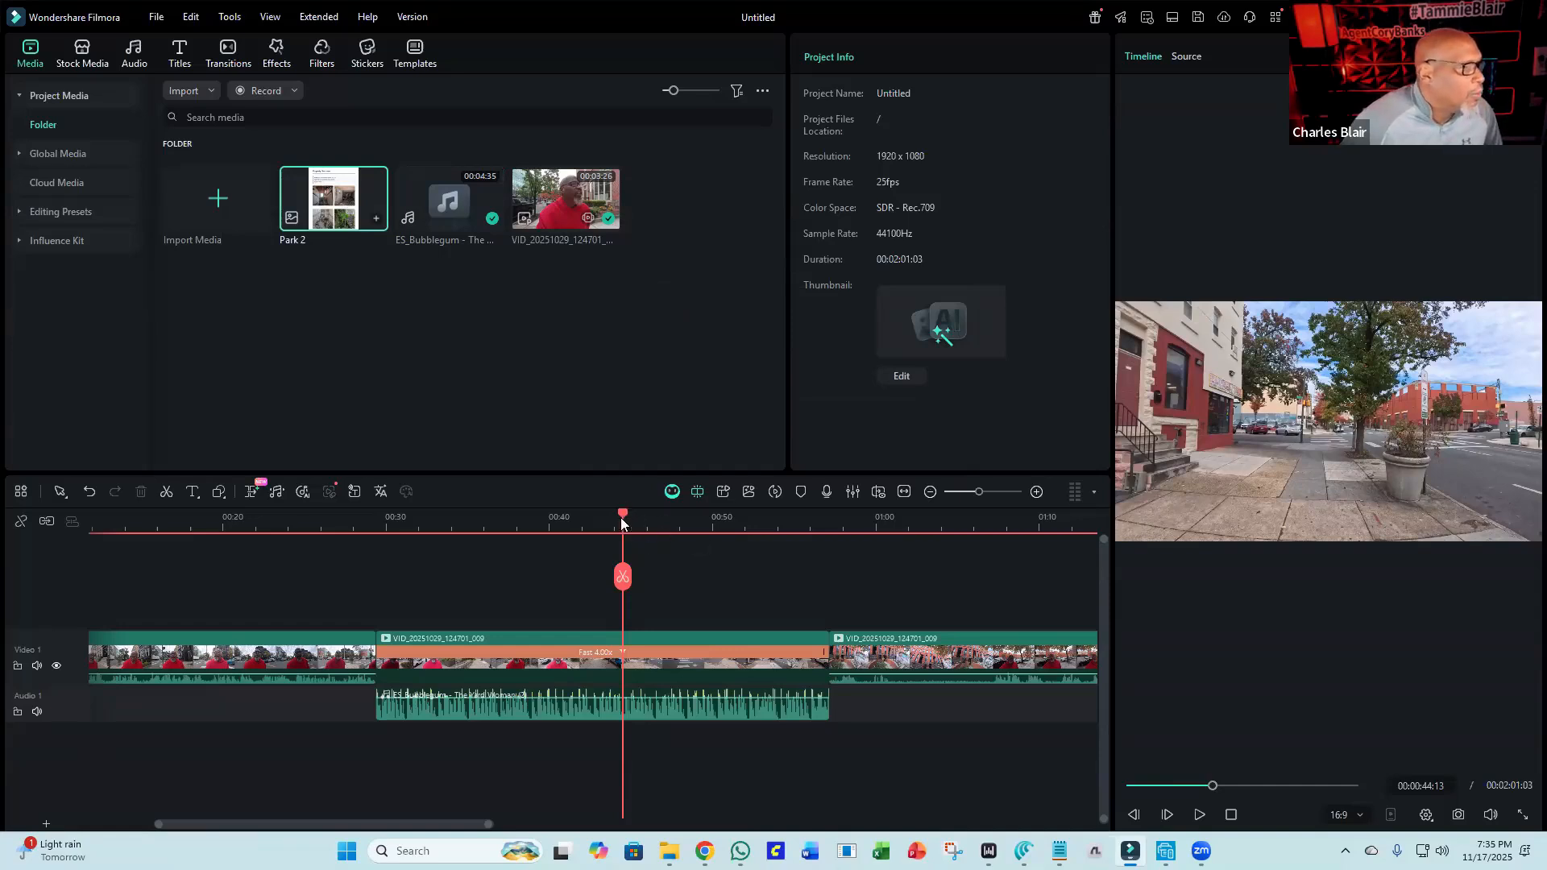
drag(621, 517, 792, 519)
drag(842, 580, 1036, 619)
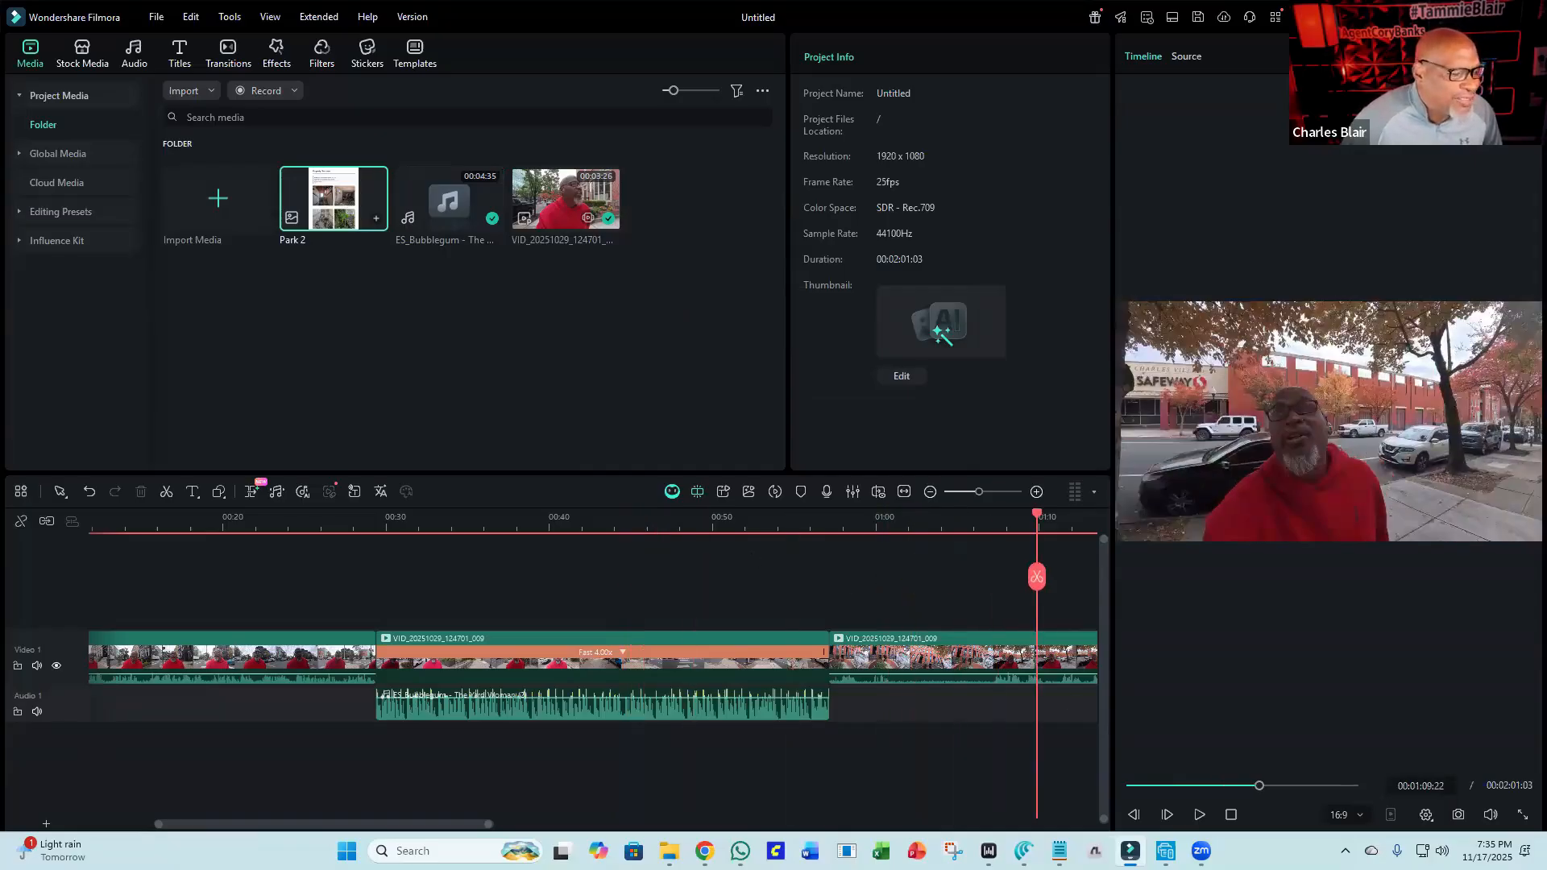
click(1200, 815)
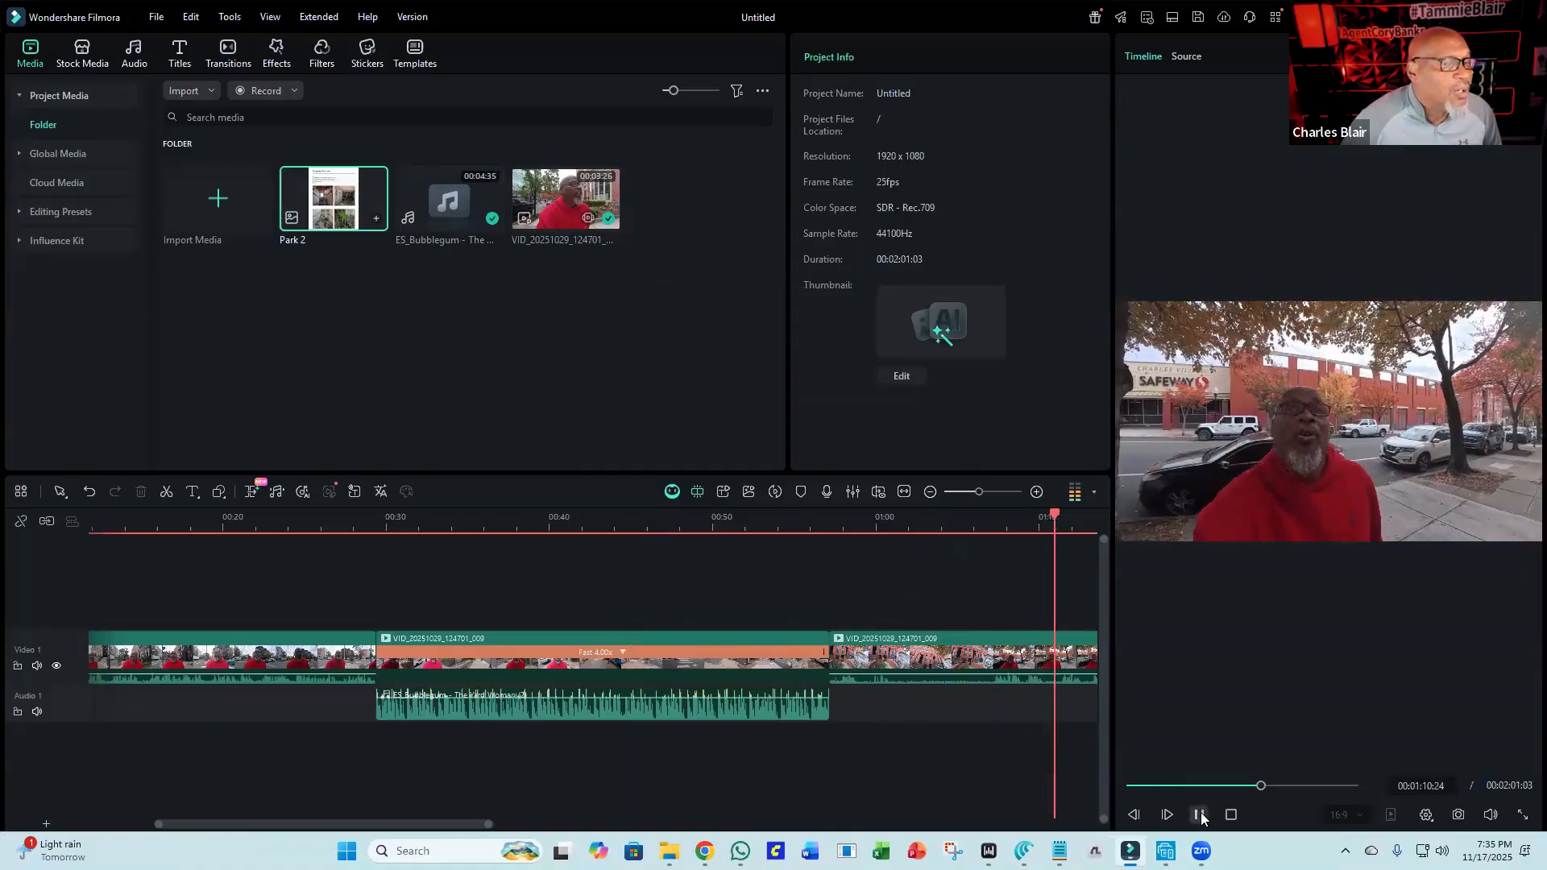
click(1200, 815)
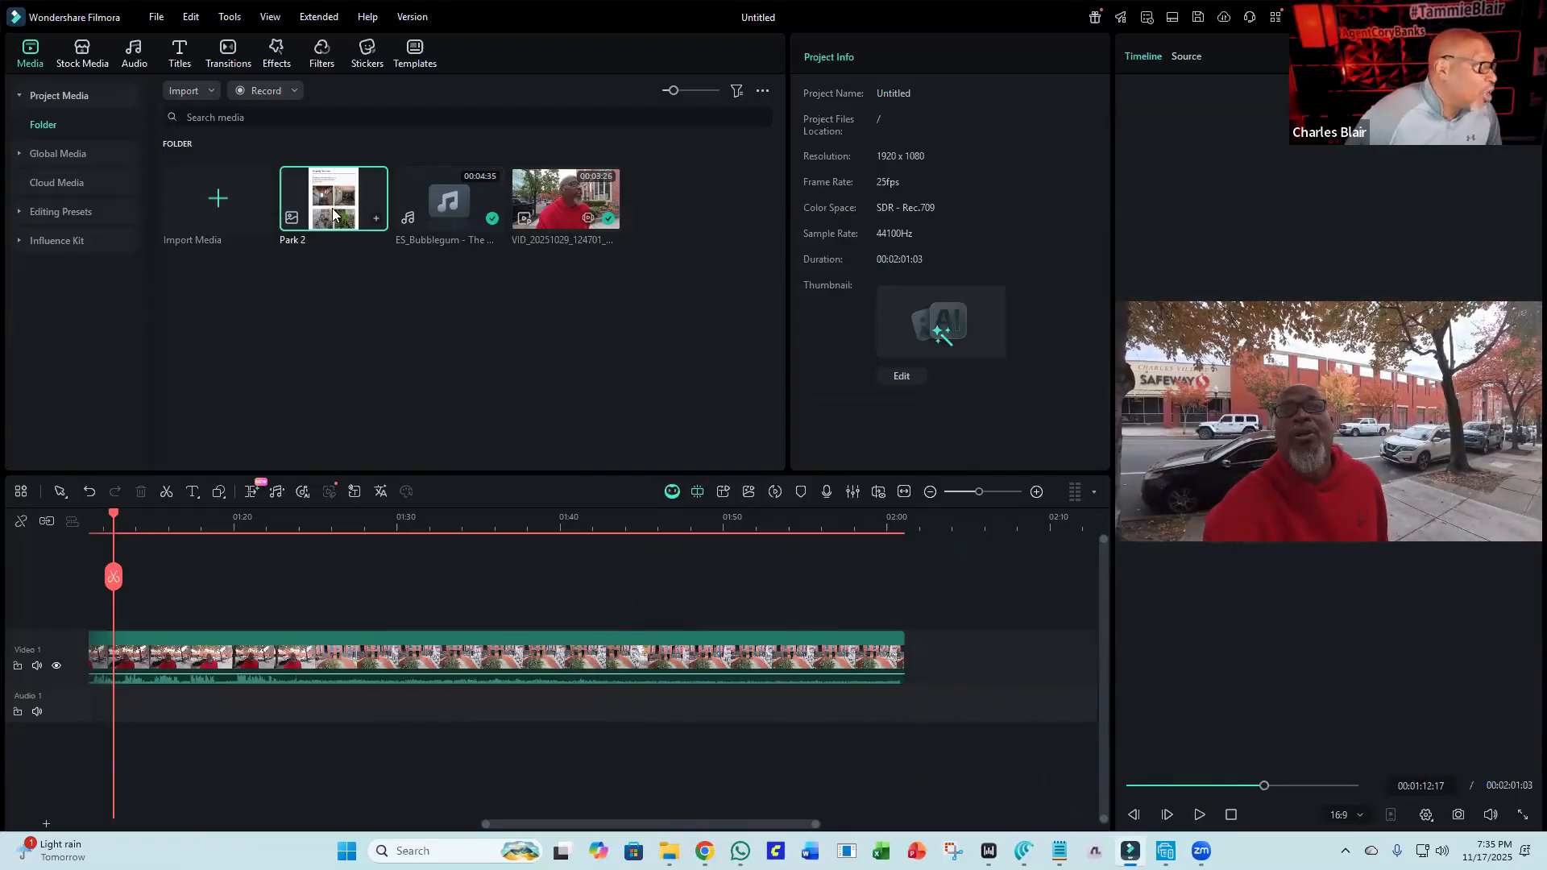
drag(337, 216, 416, 597)
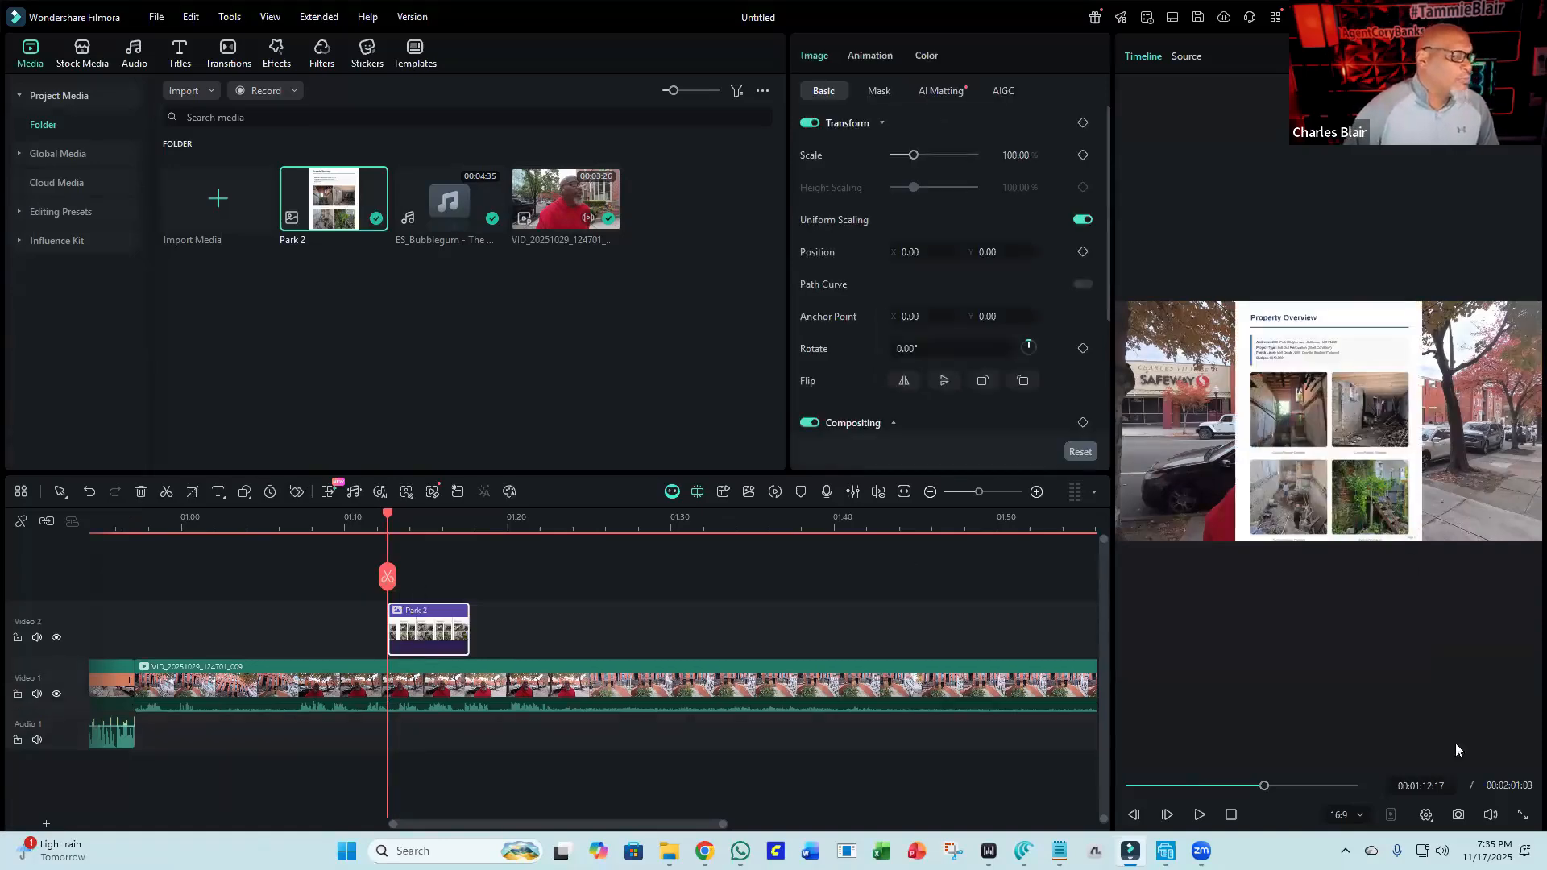
Shrink the Park 2 image to about 43% and move it to the upper-right corner of the frame.
click(1339, 388)
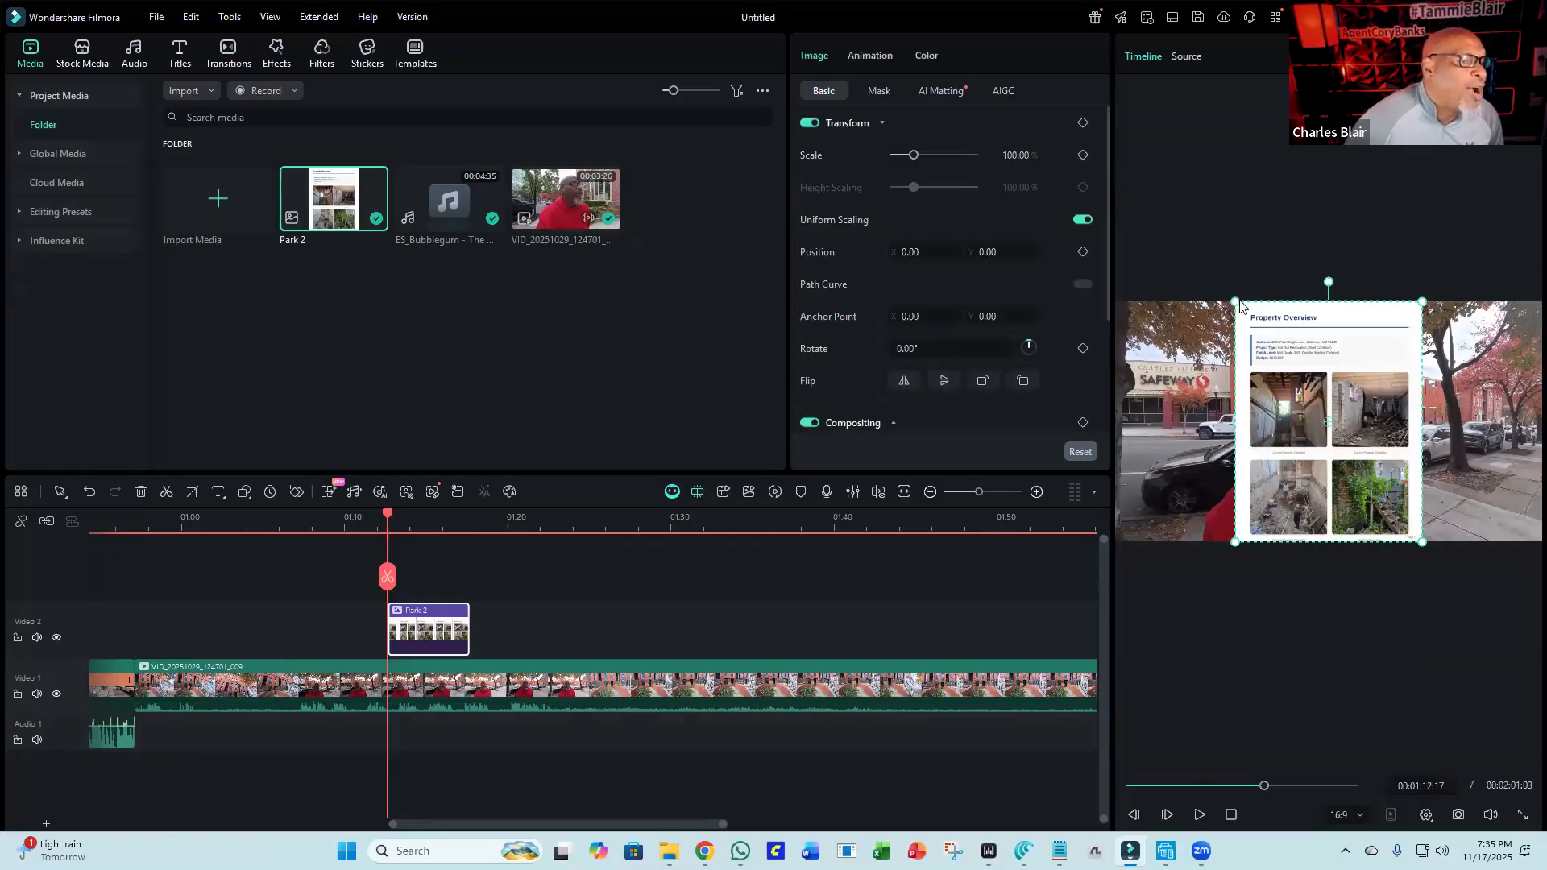
drag(1236, 302, 1448, 371)
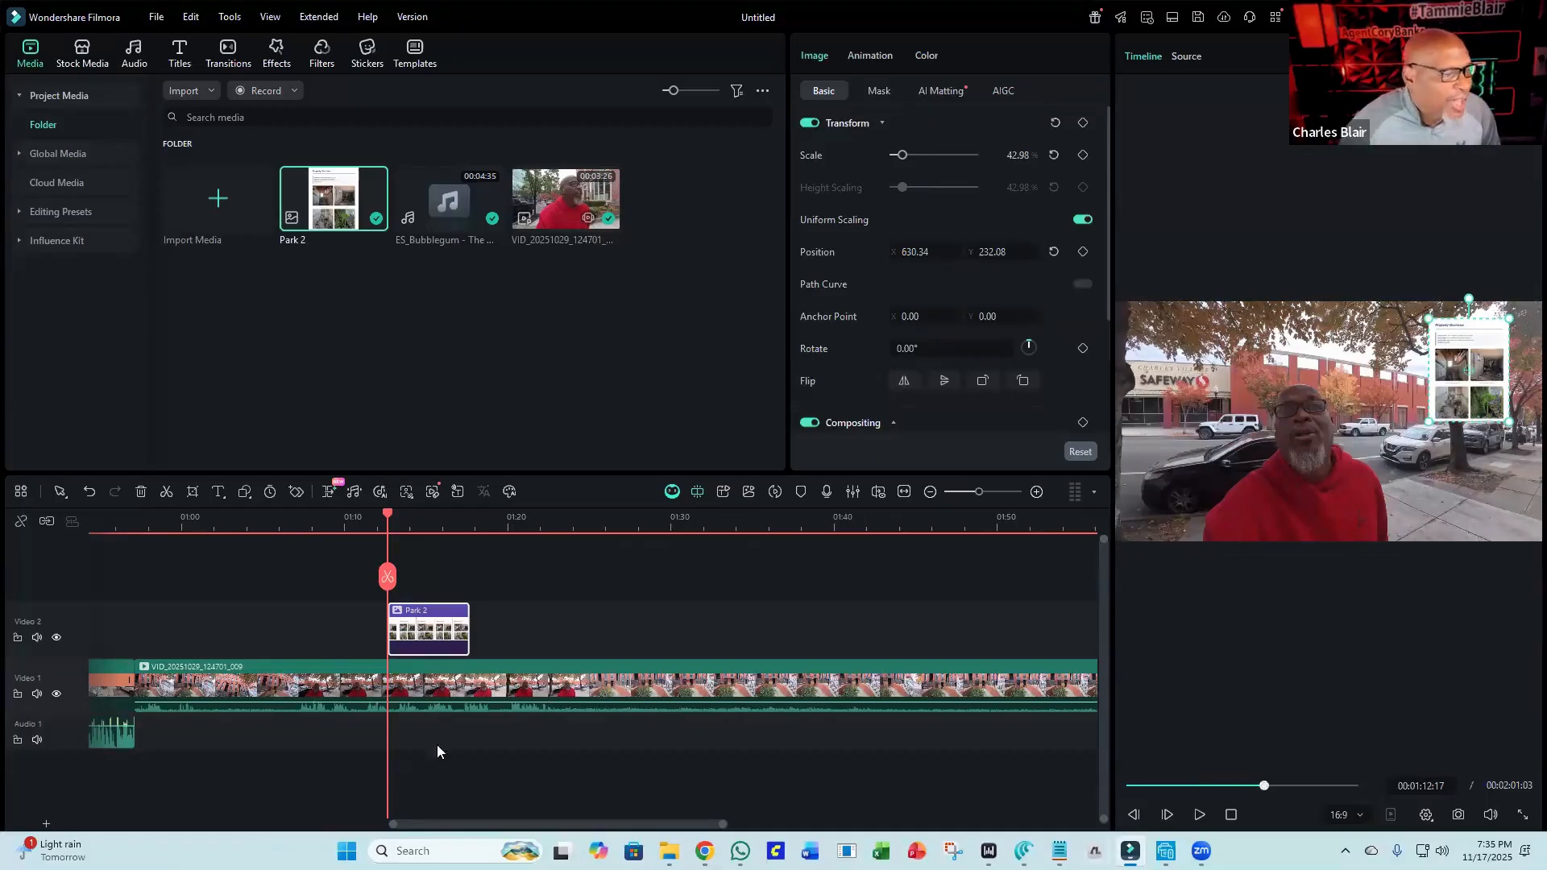
Play back the image overlay section from about 01:11.
click(366, 519)
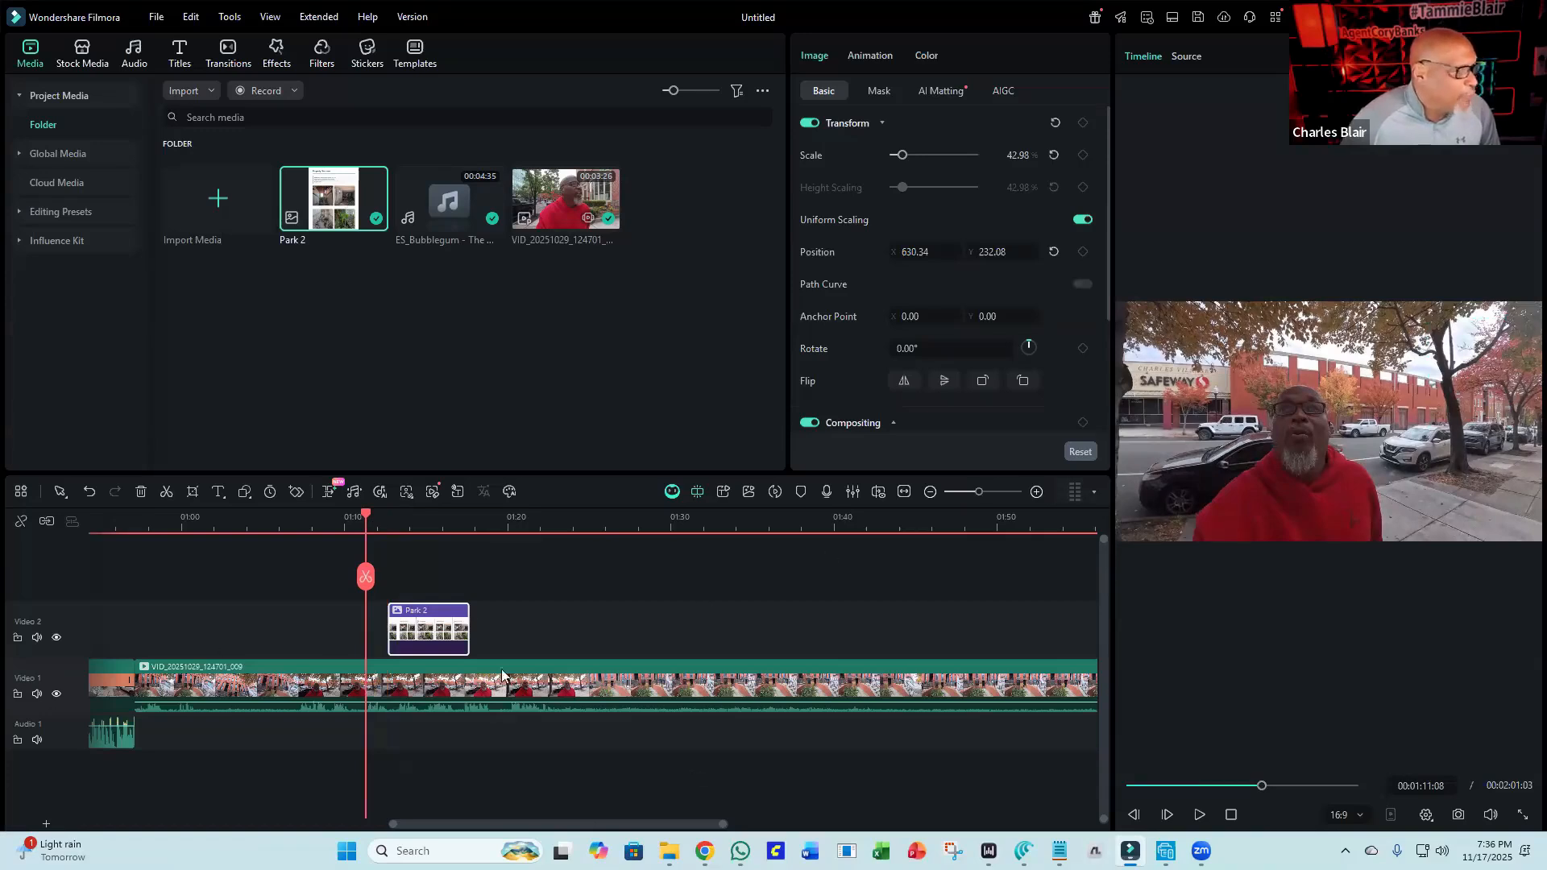
click(1198, 815)
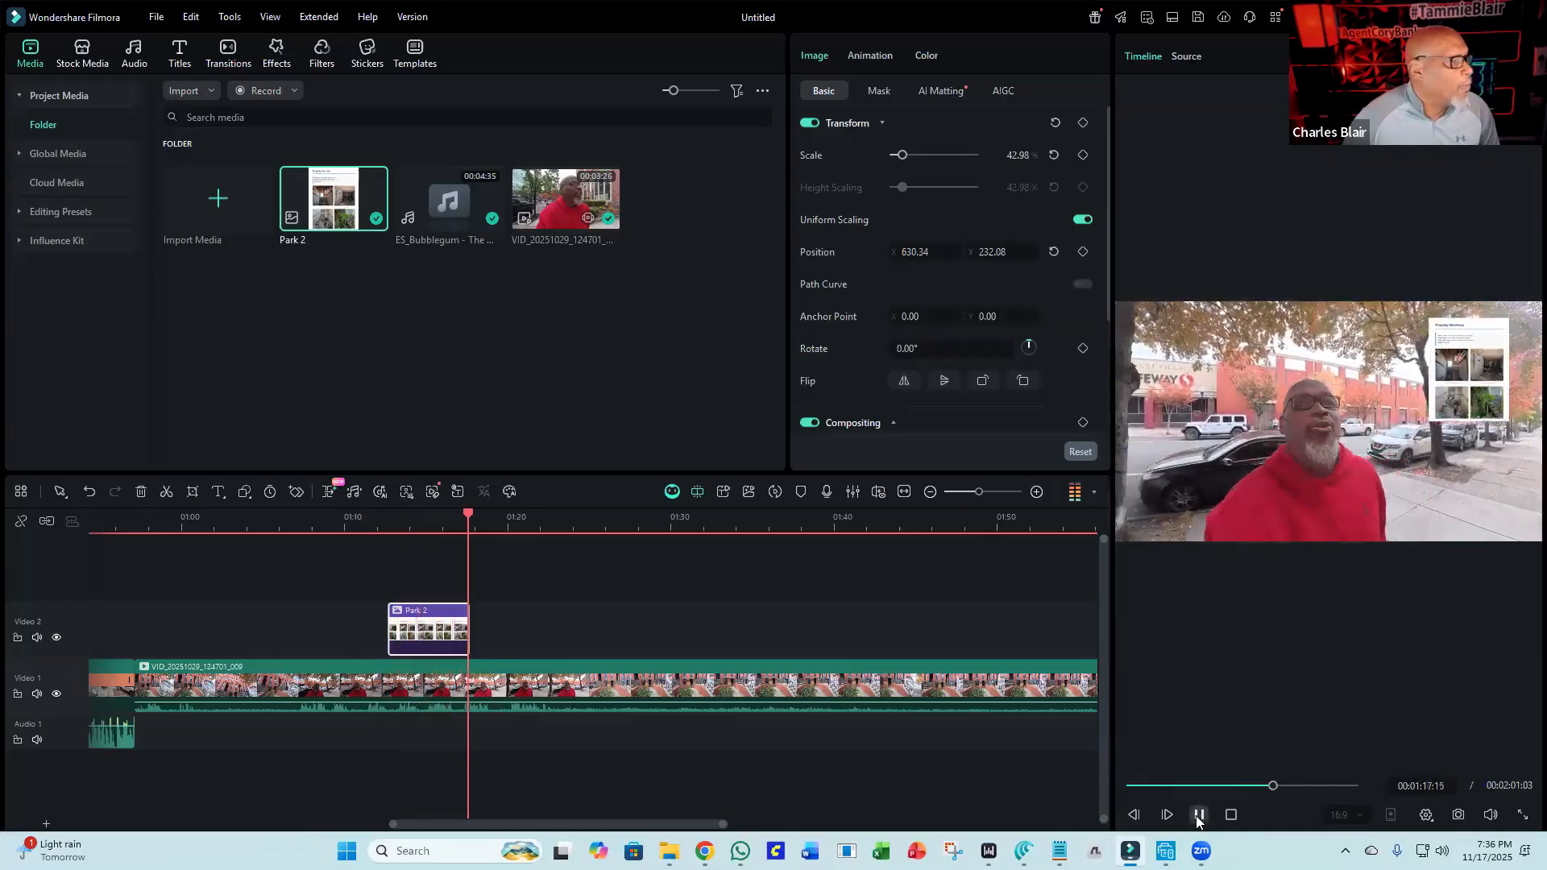
click(1198, 815)
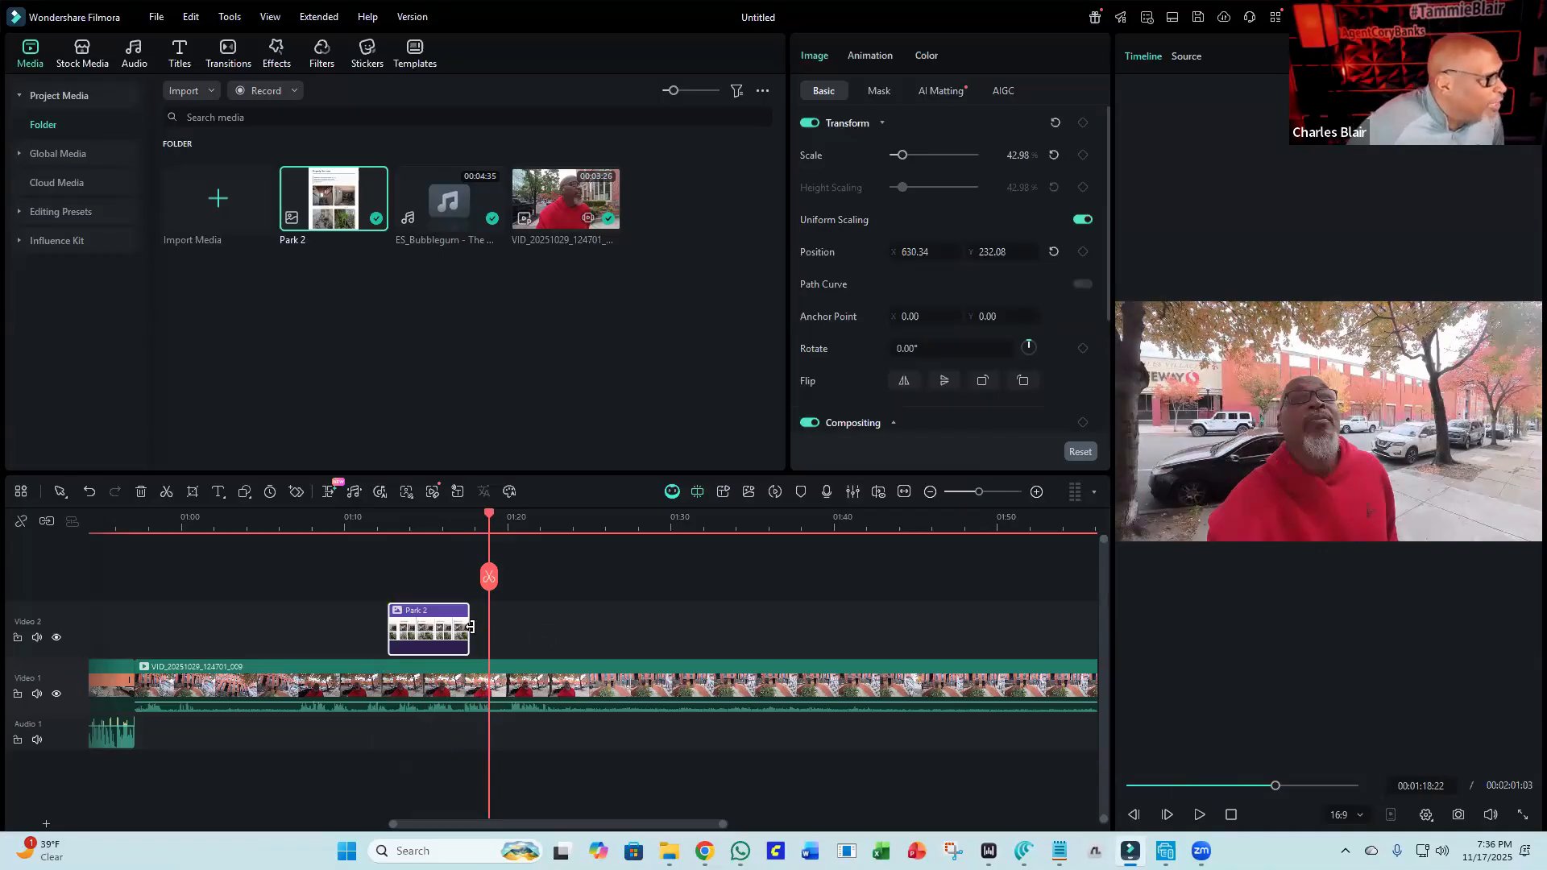
Delete the Park 2 clip and place the image again on the second video track at about 01:18.
mouse_move(468, 629)
mouse_down()
mouse_move(646, 649)
mouse_move(487, 646)
mouse_up()
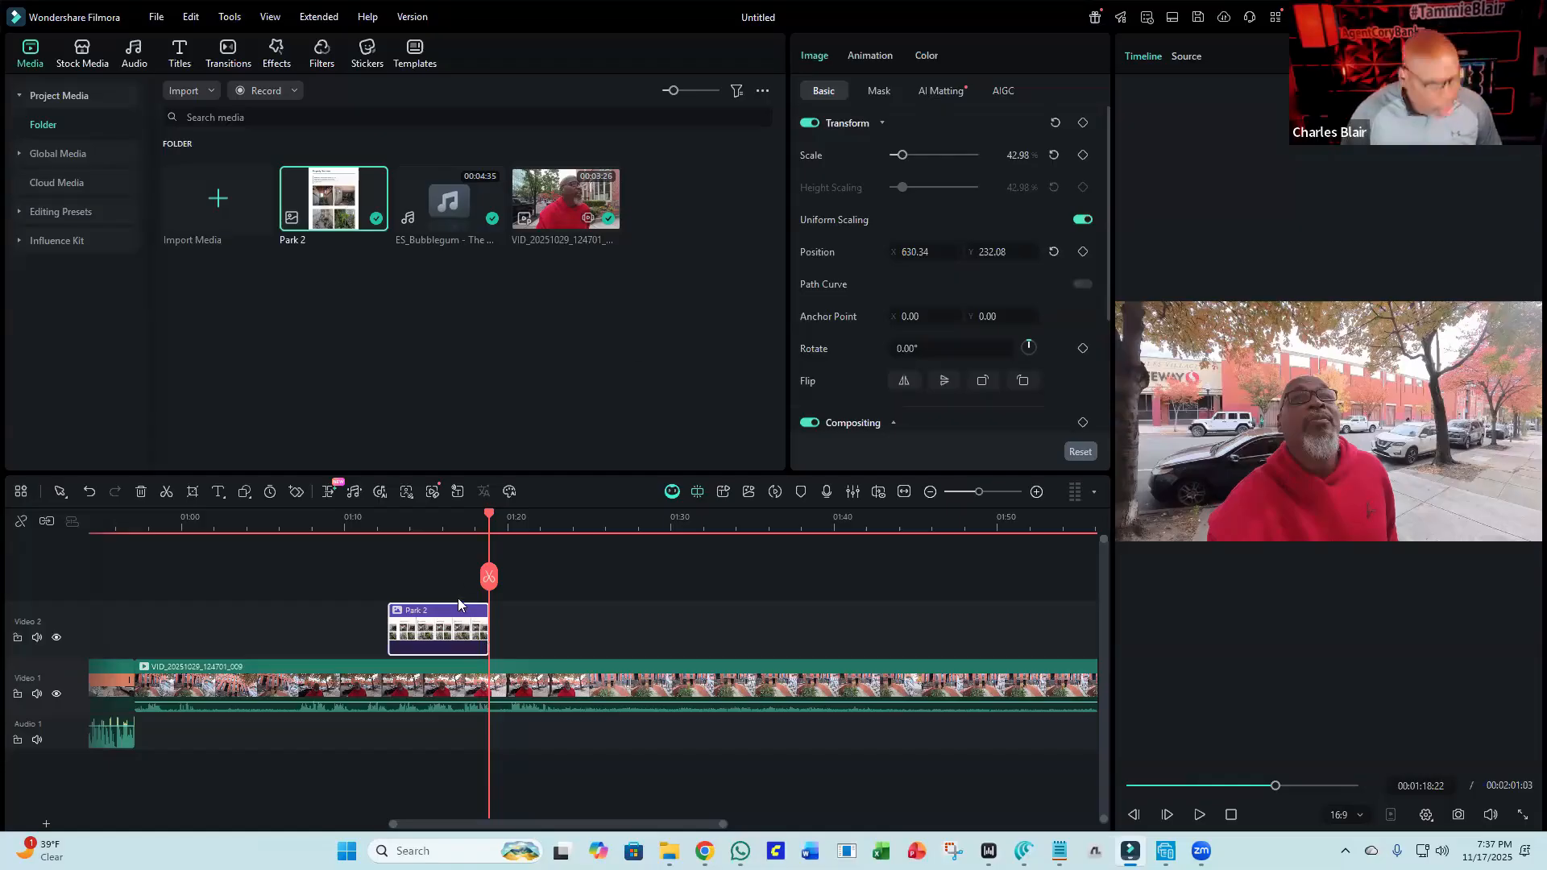
key(Delete)
drag(349, 218, 491, 608)
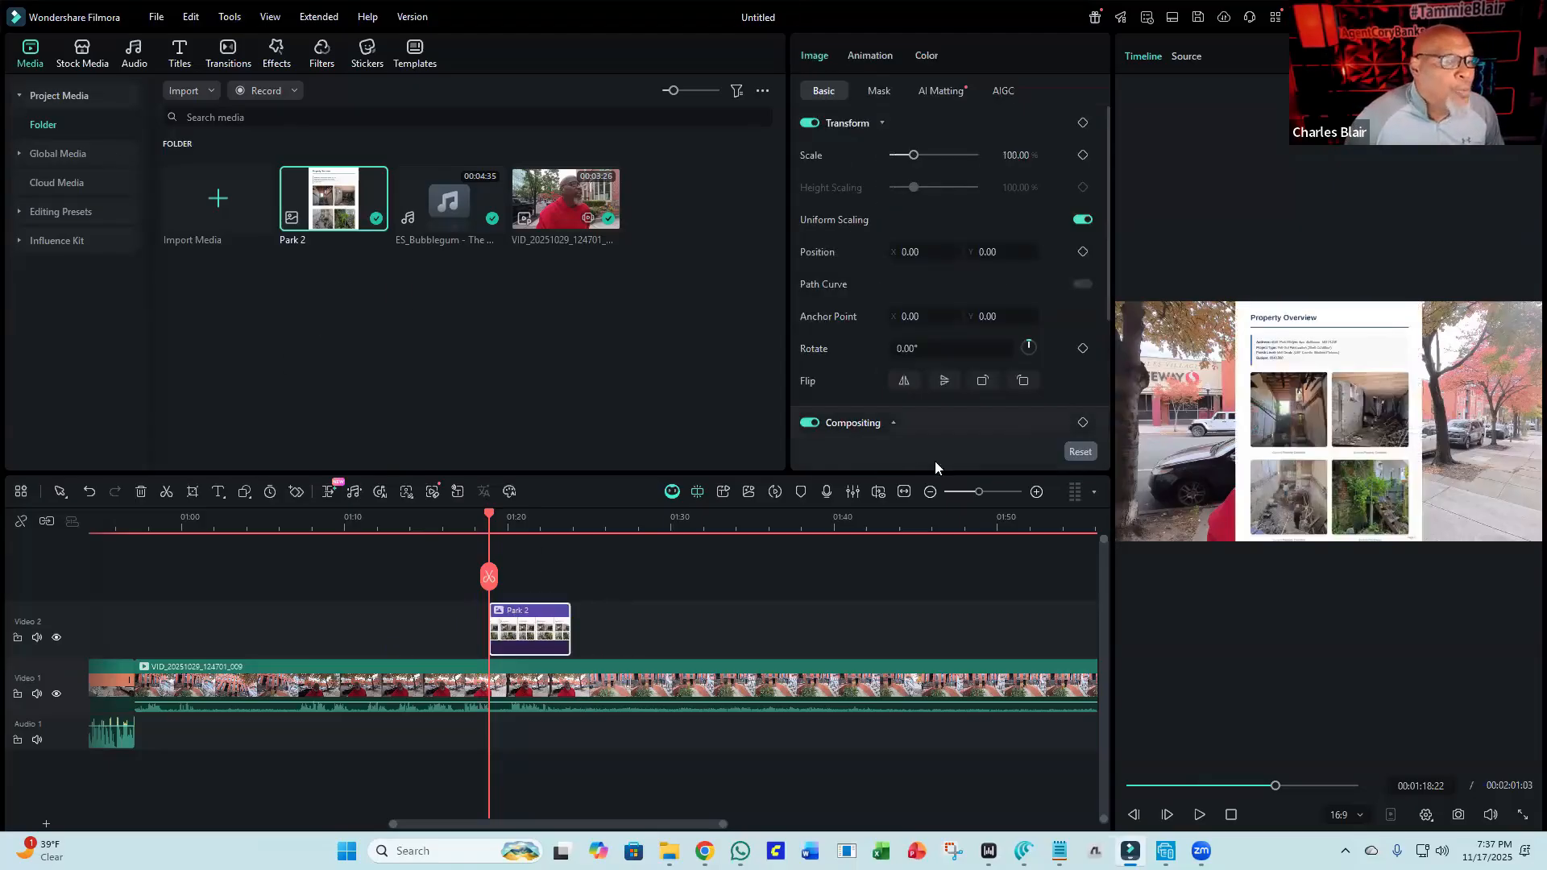
Resize the Park 2 image to about 54% in the upper-right corner and extend its clip to about 01:27.
click(1295, 380)
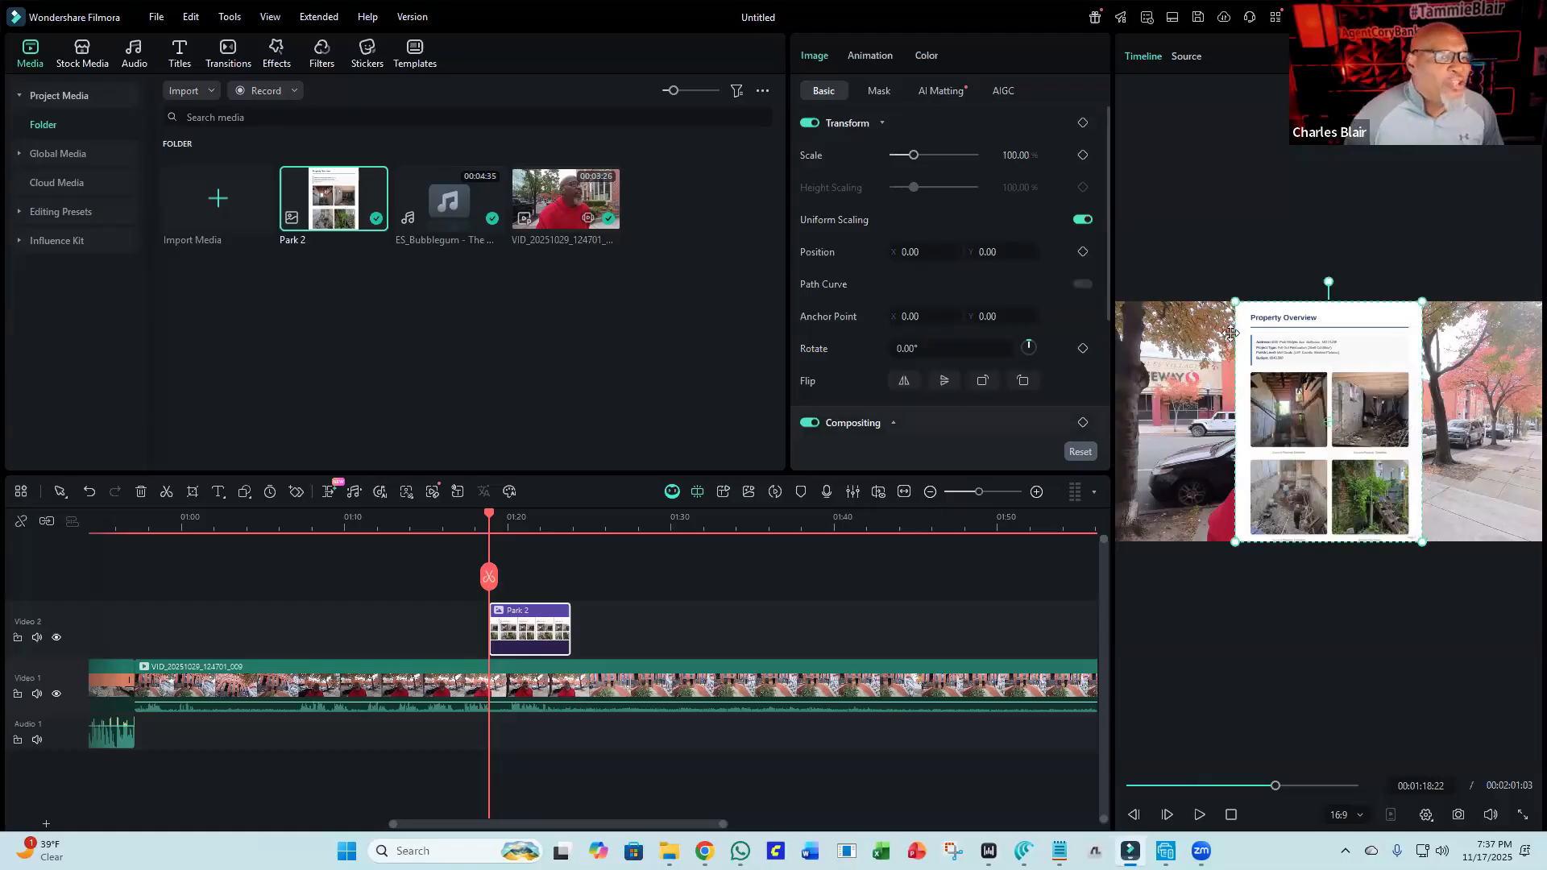
drag(1281, 399, 1354, 400)
drag(1300, 298, 1469, 327)
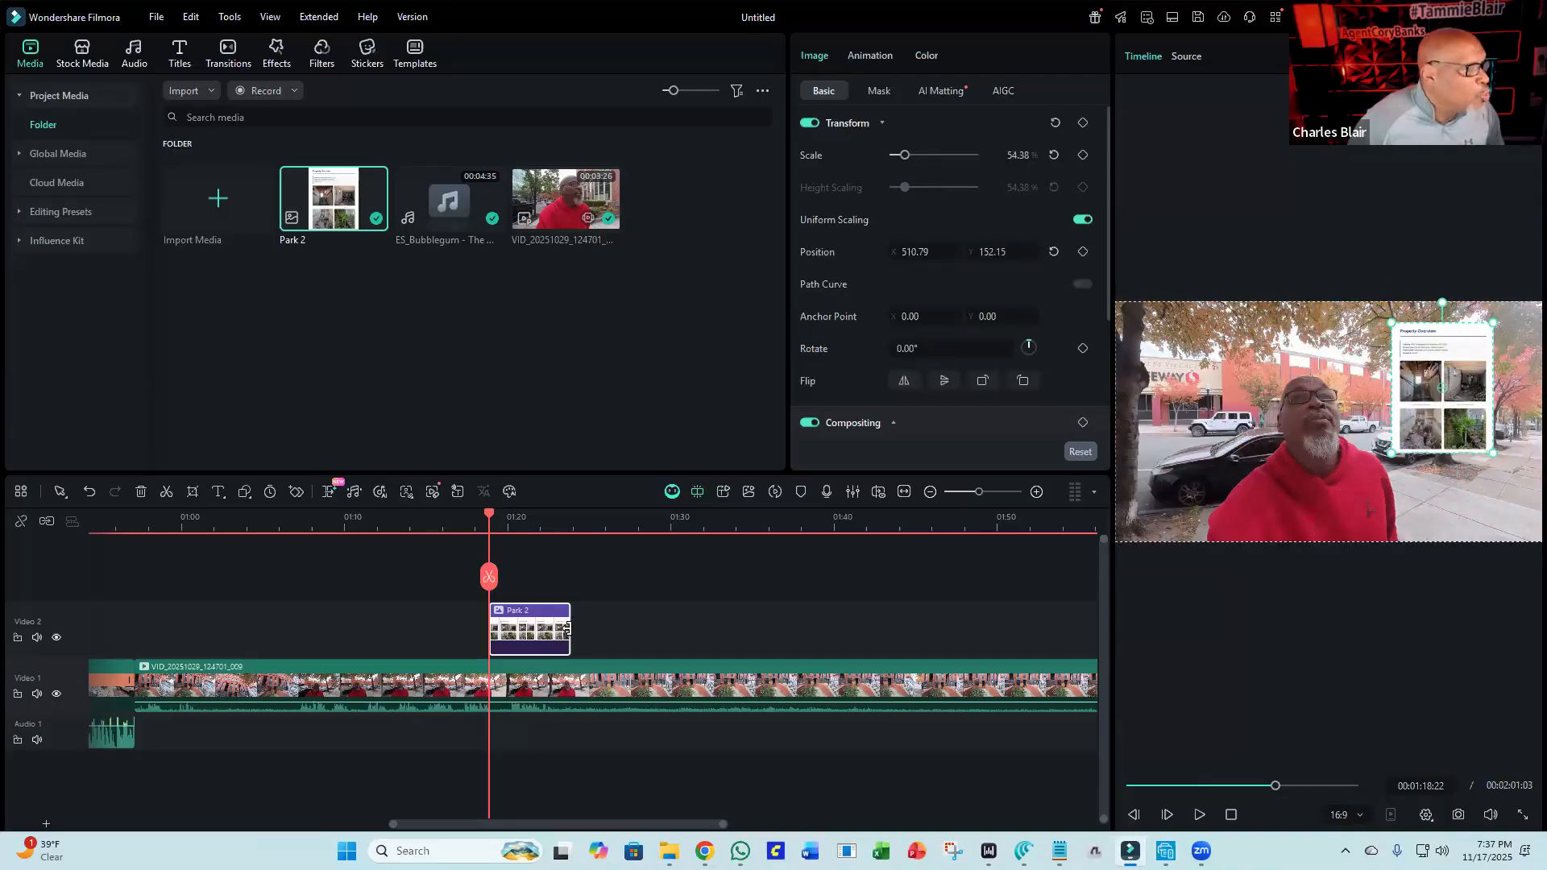
drag(568, 629, 637, 630)
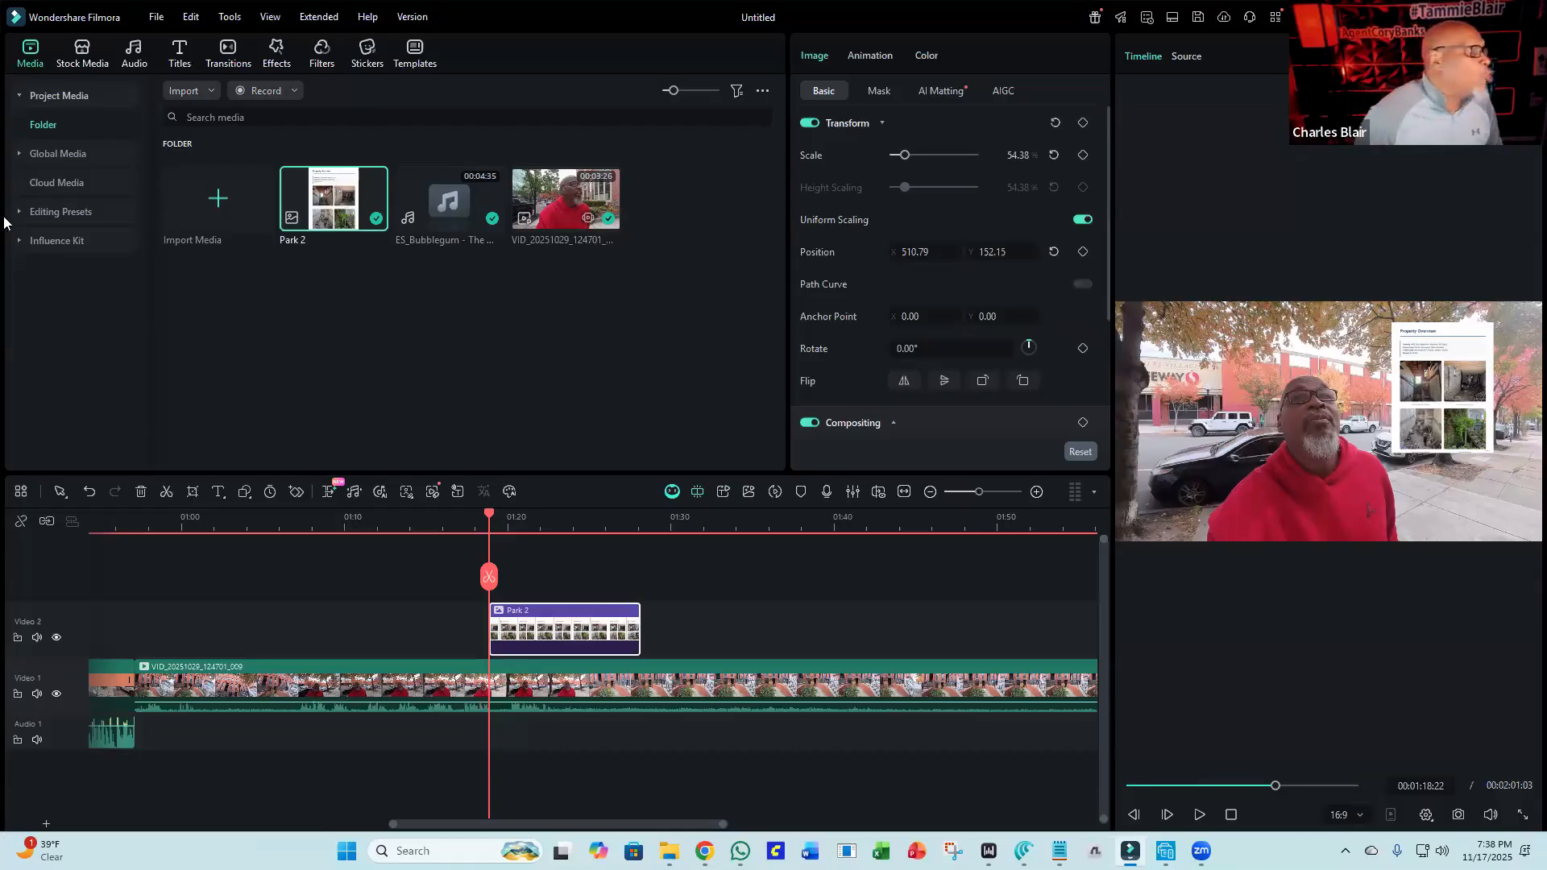
Search the sound effects for Whoosh and add Cartoon Whoosh 02 to the audio track at about 01:18.
click(137, 68)
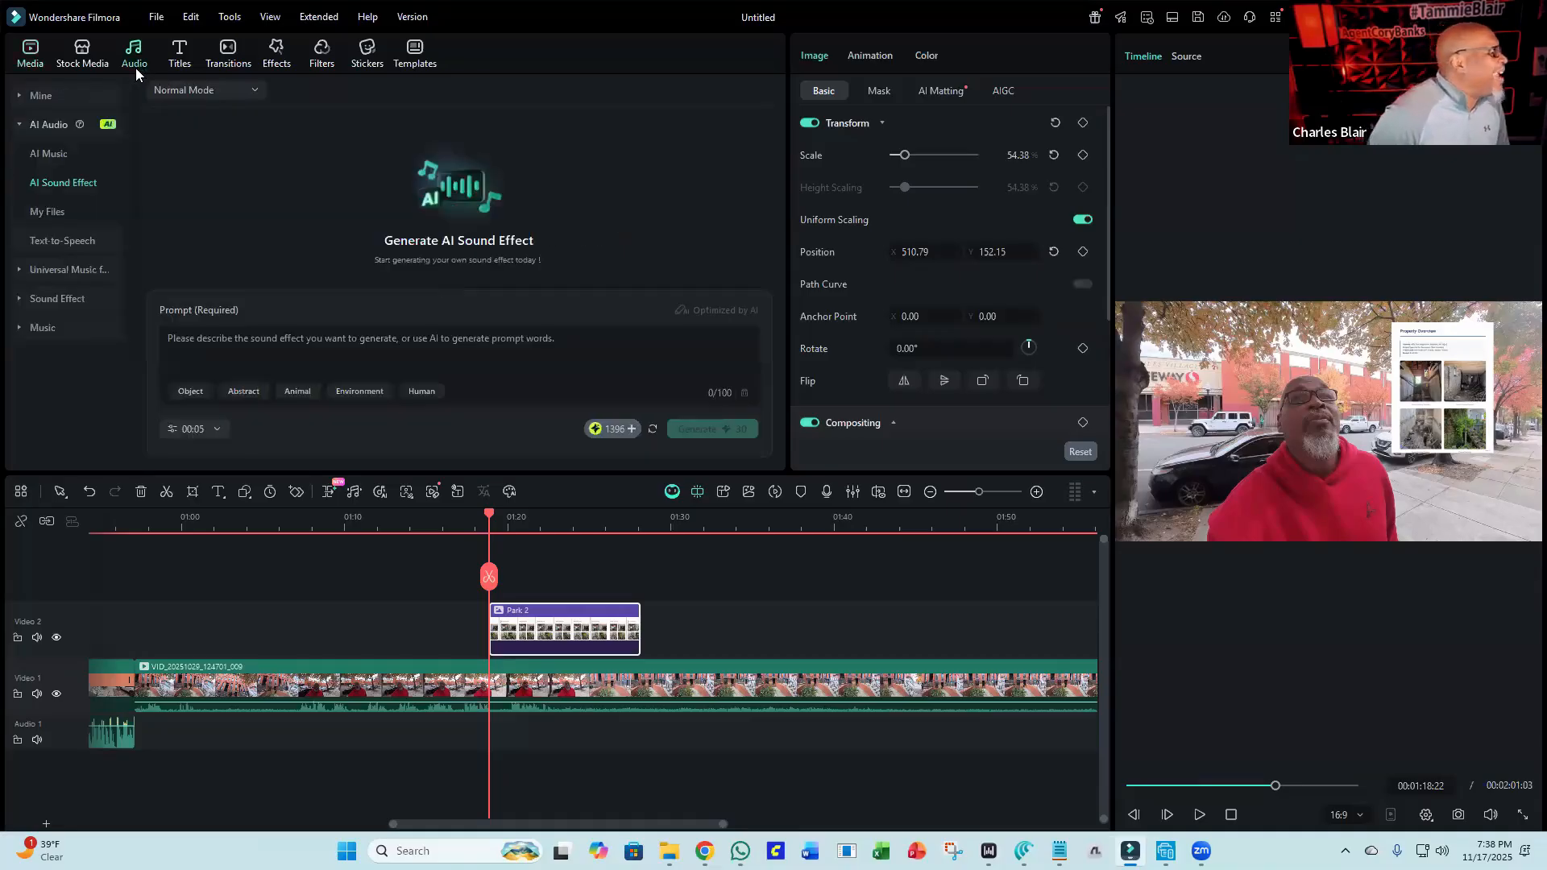
click(45, 300)
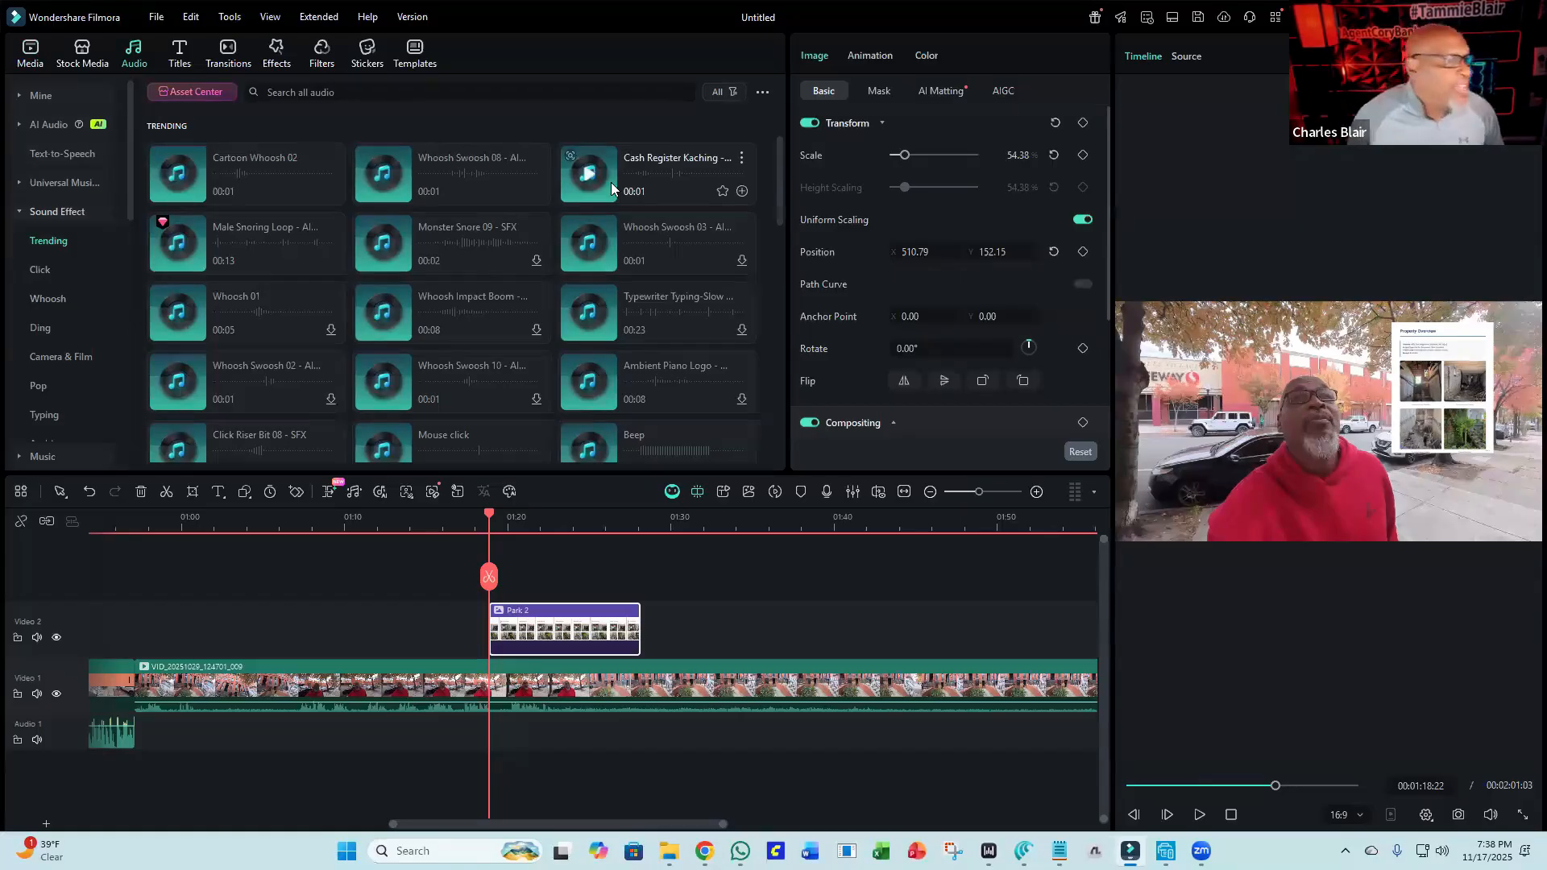
click(354, 93)
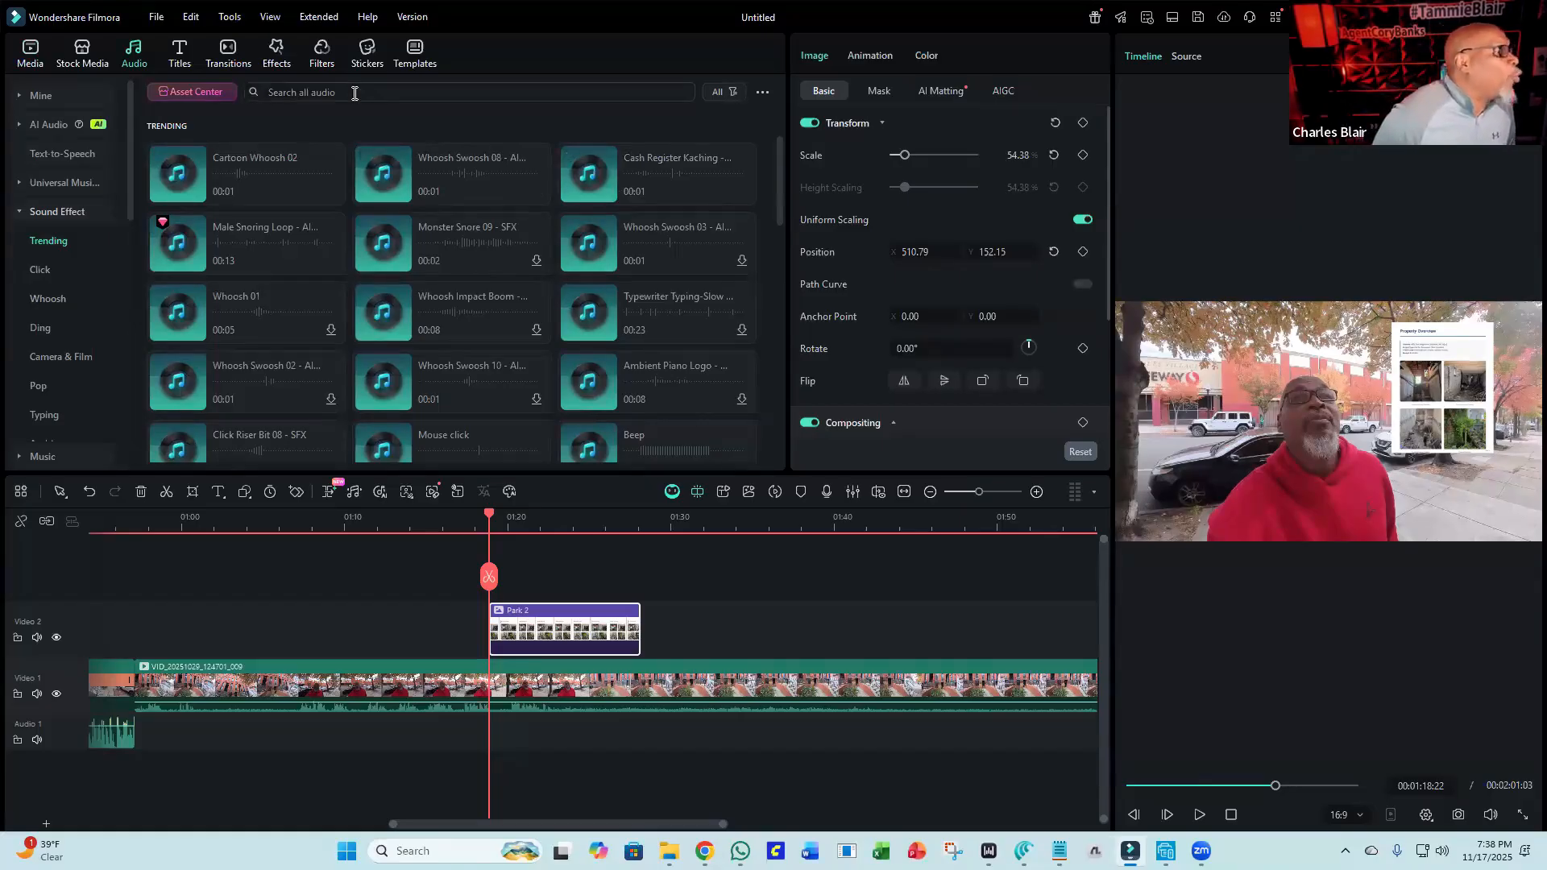
text(W)
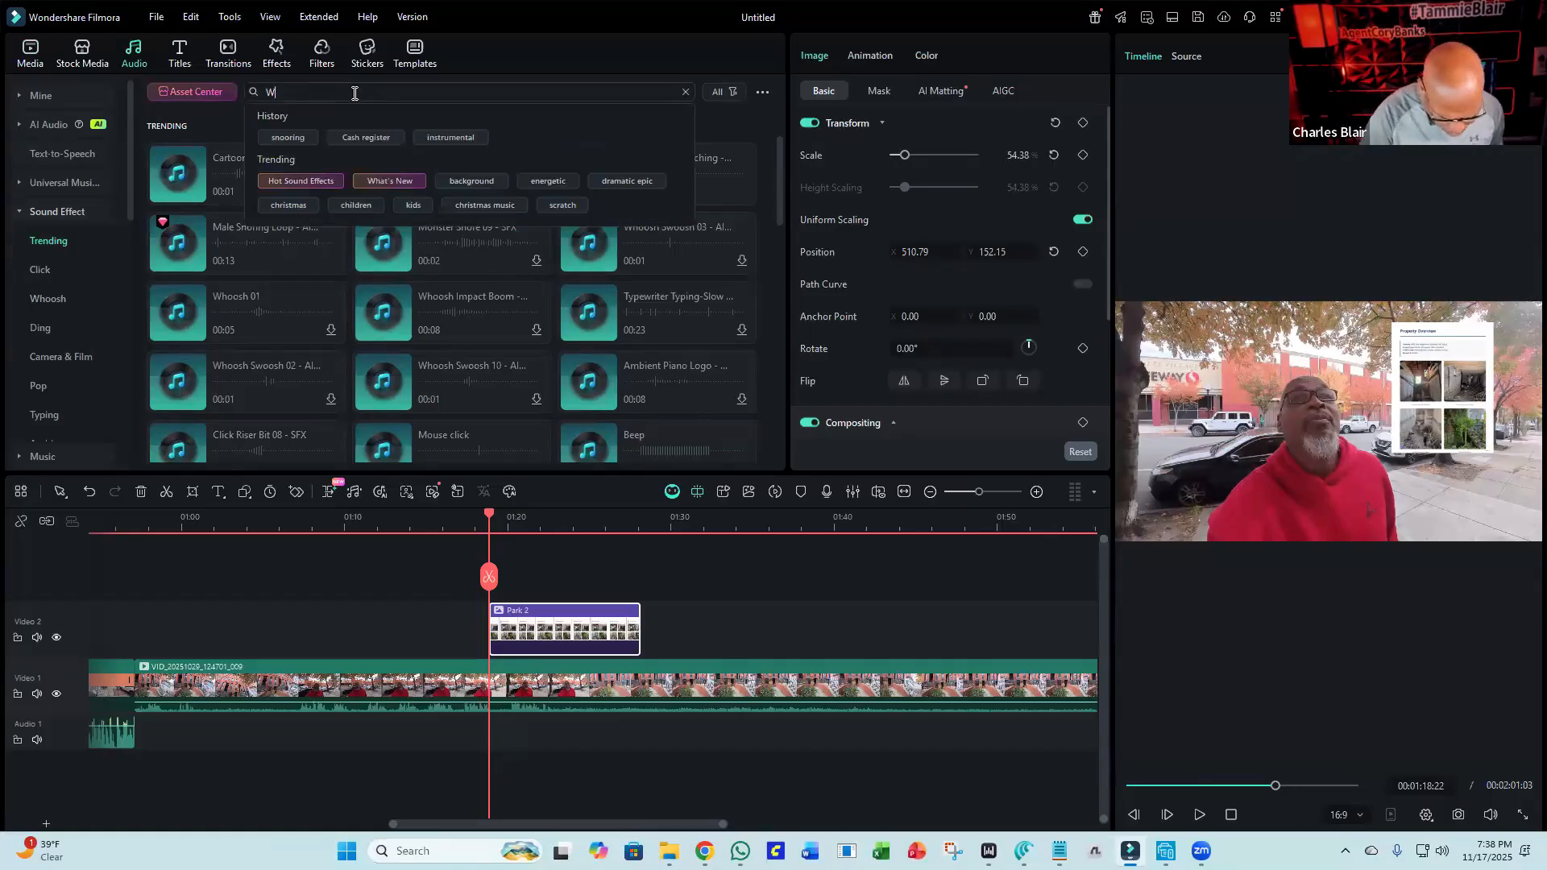
text(hoosh)
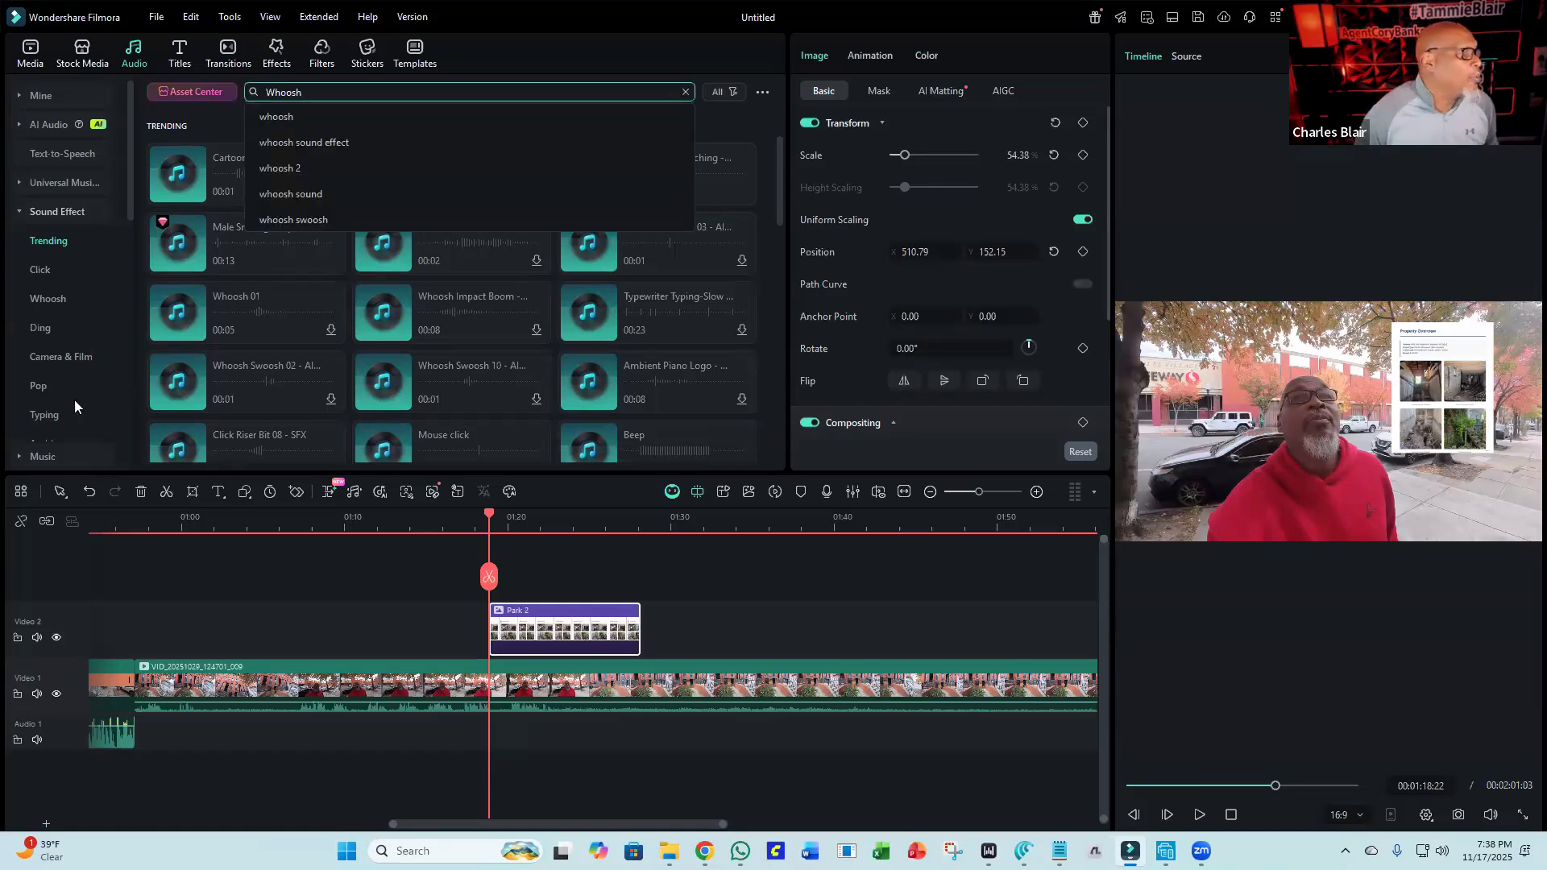
click(235, 121)
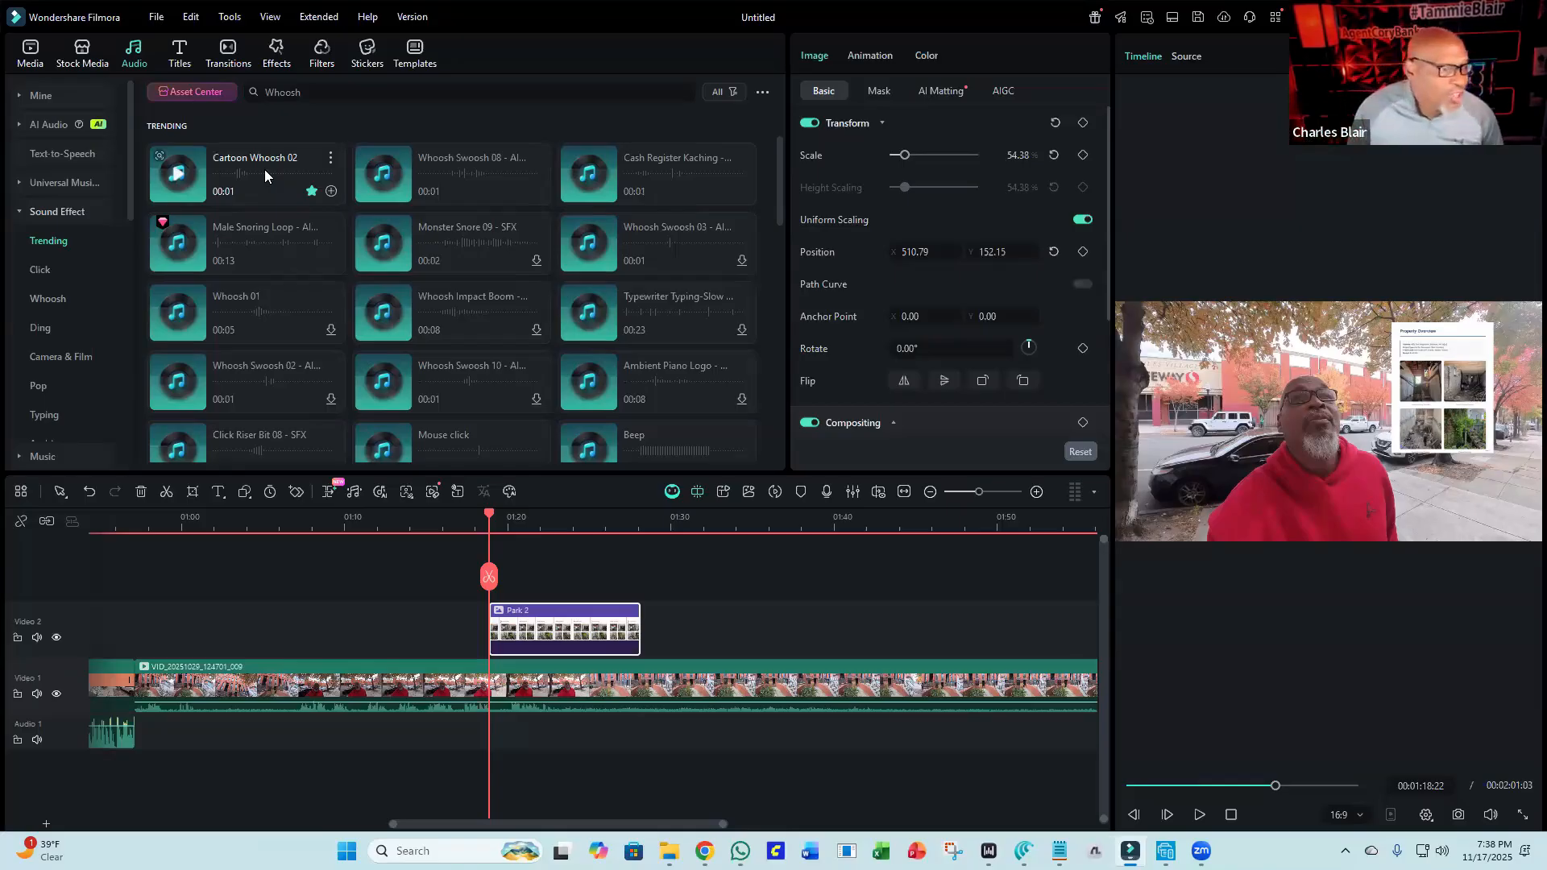
drag(246, 184, 488, 737)
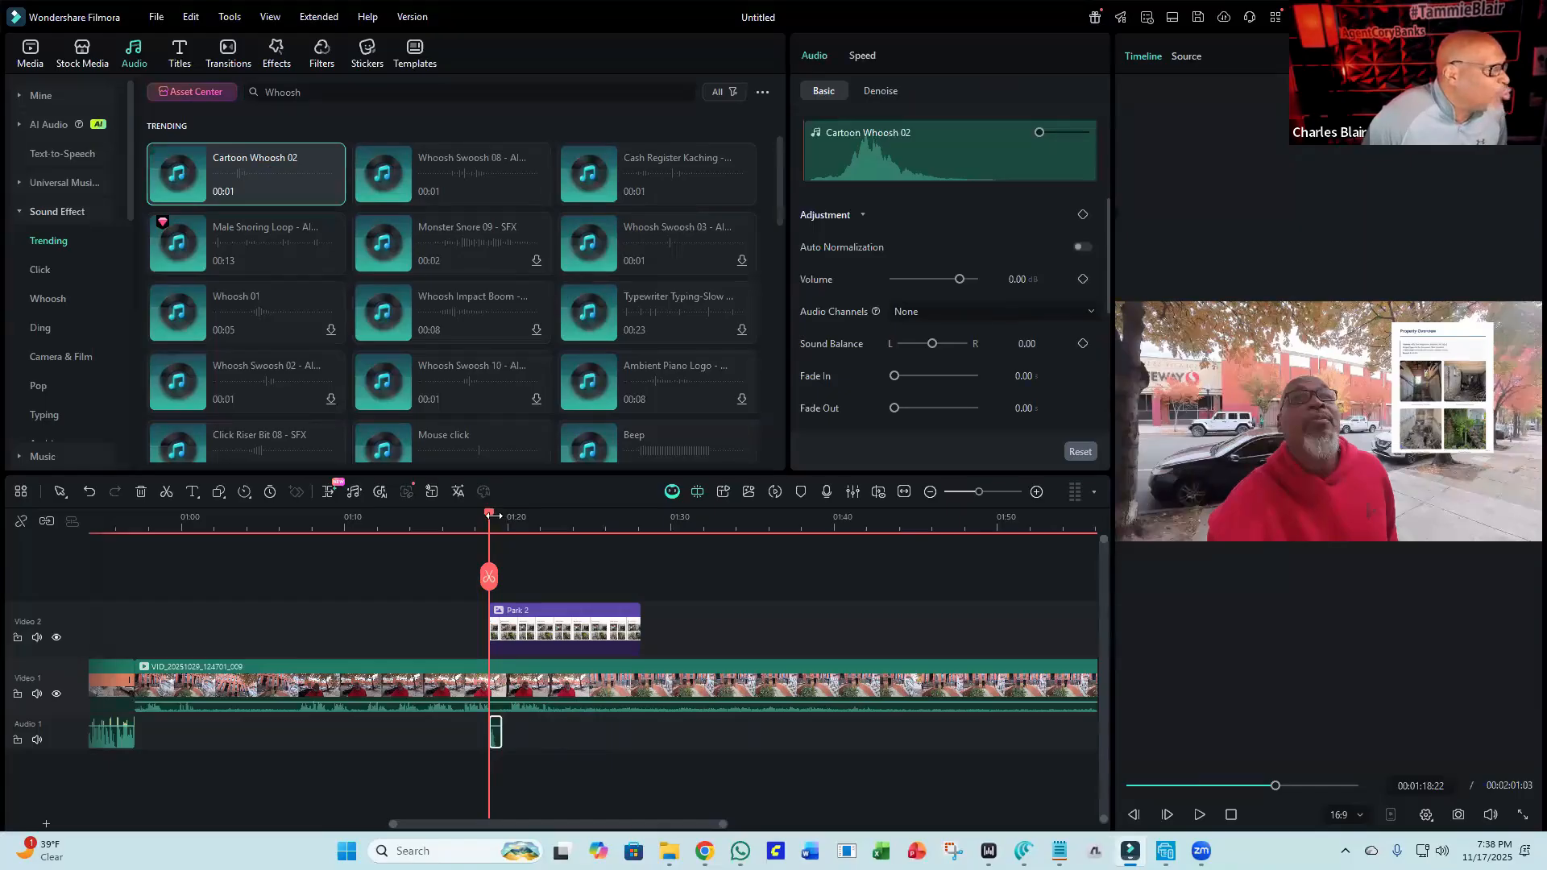
Add another Cartoon Whoosh 02 to the audio track at about 01:27, where the Park 2 image ends.
drag(491, 522, 635, 548)
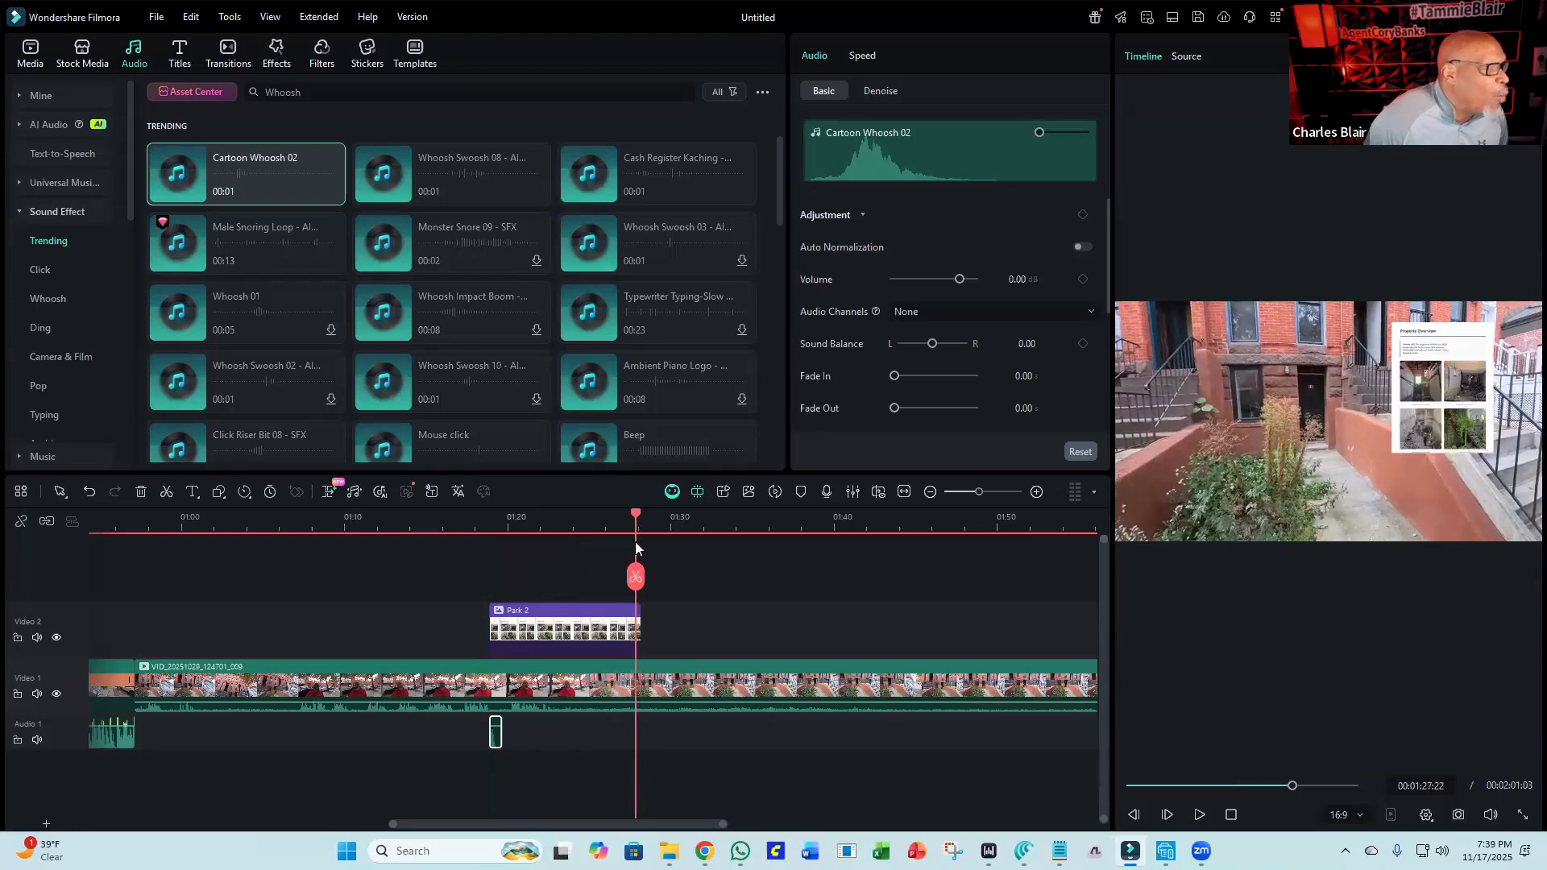
drag(272, 185, 640, 710)
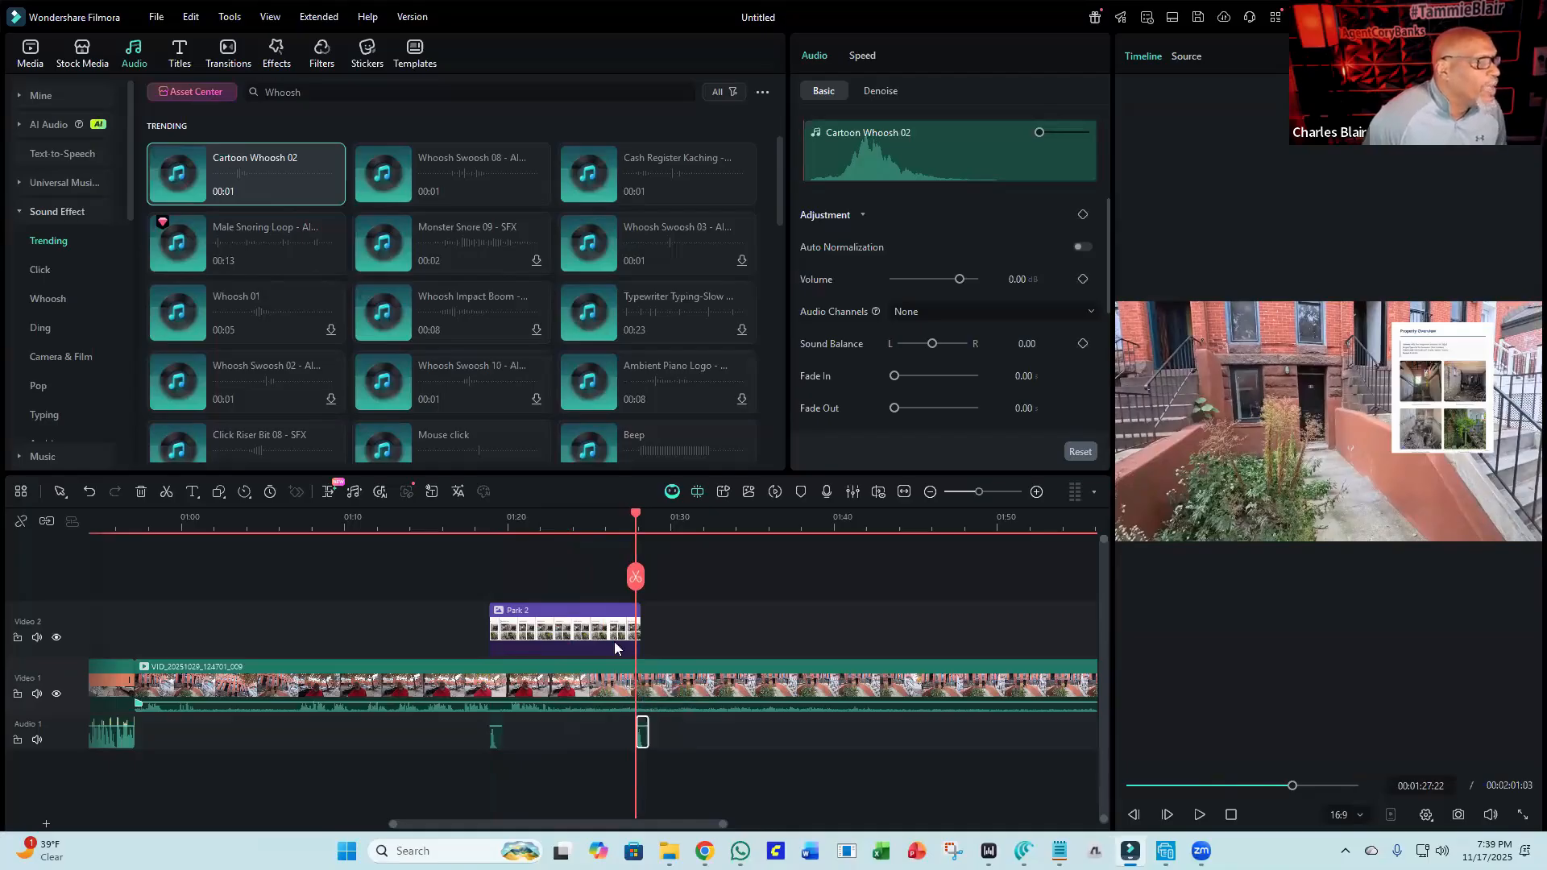
click(446, 516)
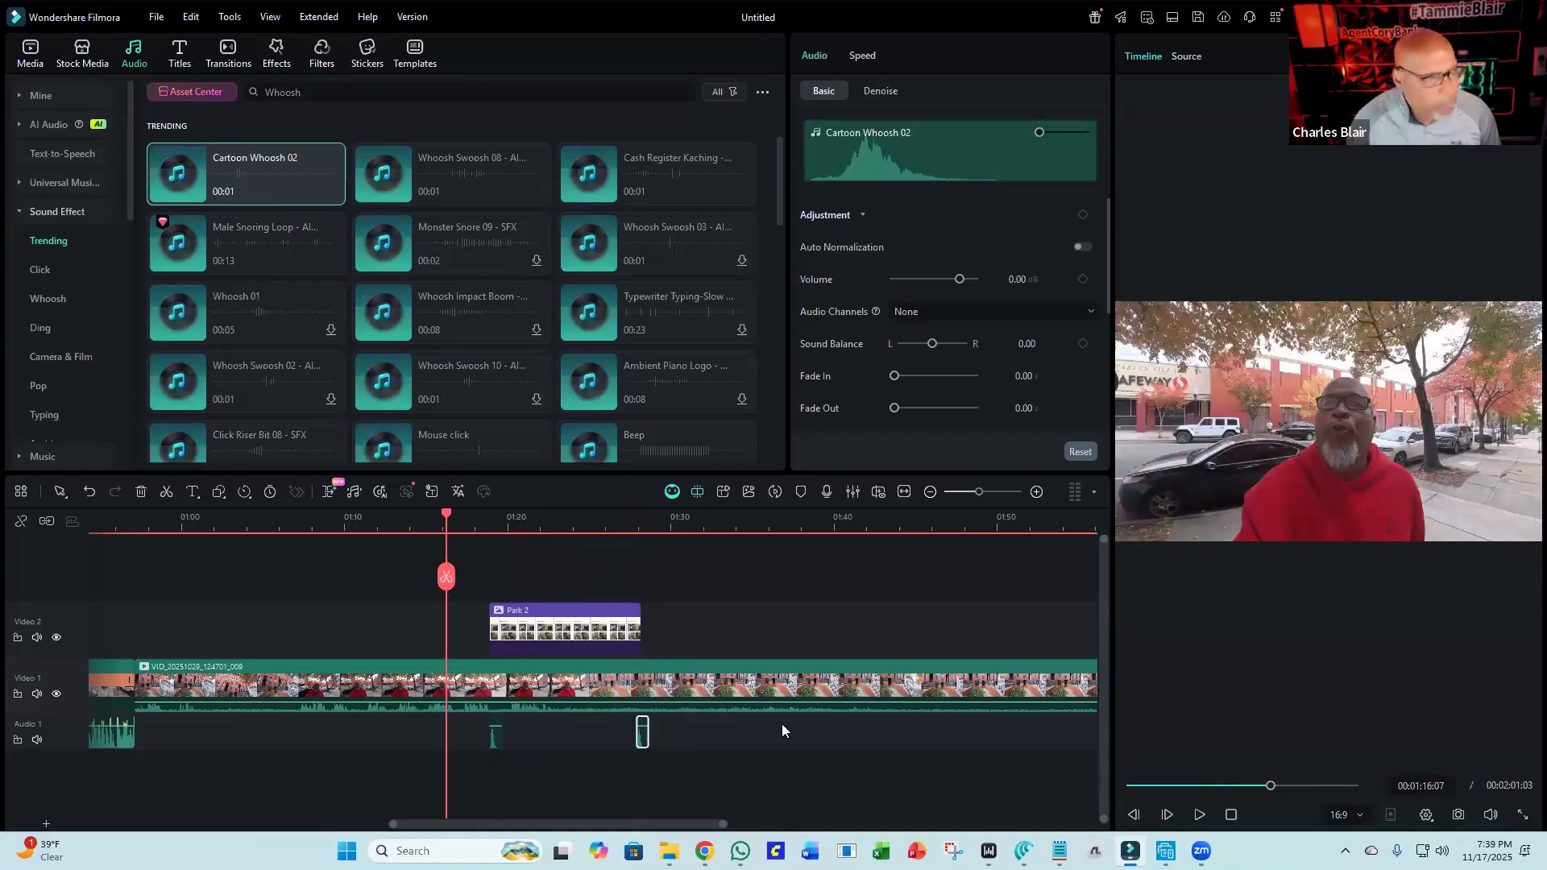
Play back the section of the video around the Park 2 image overlay.
click(1197, 814)
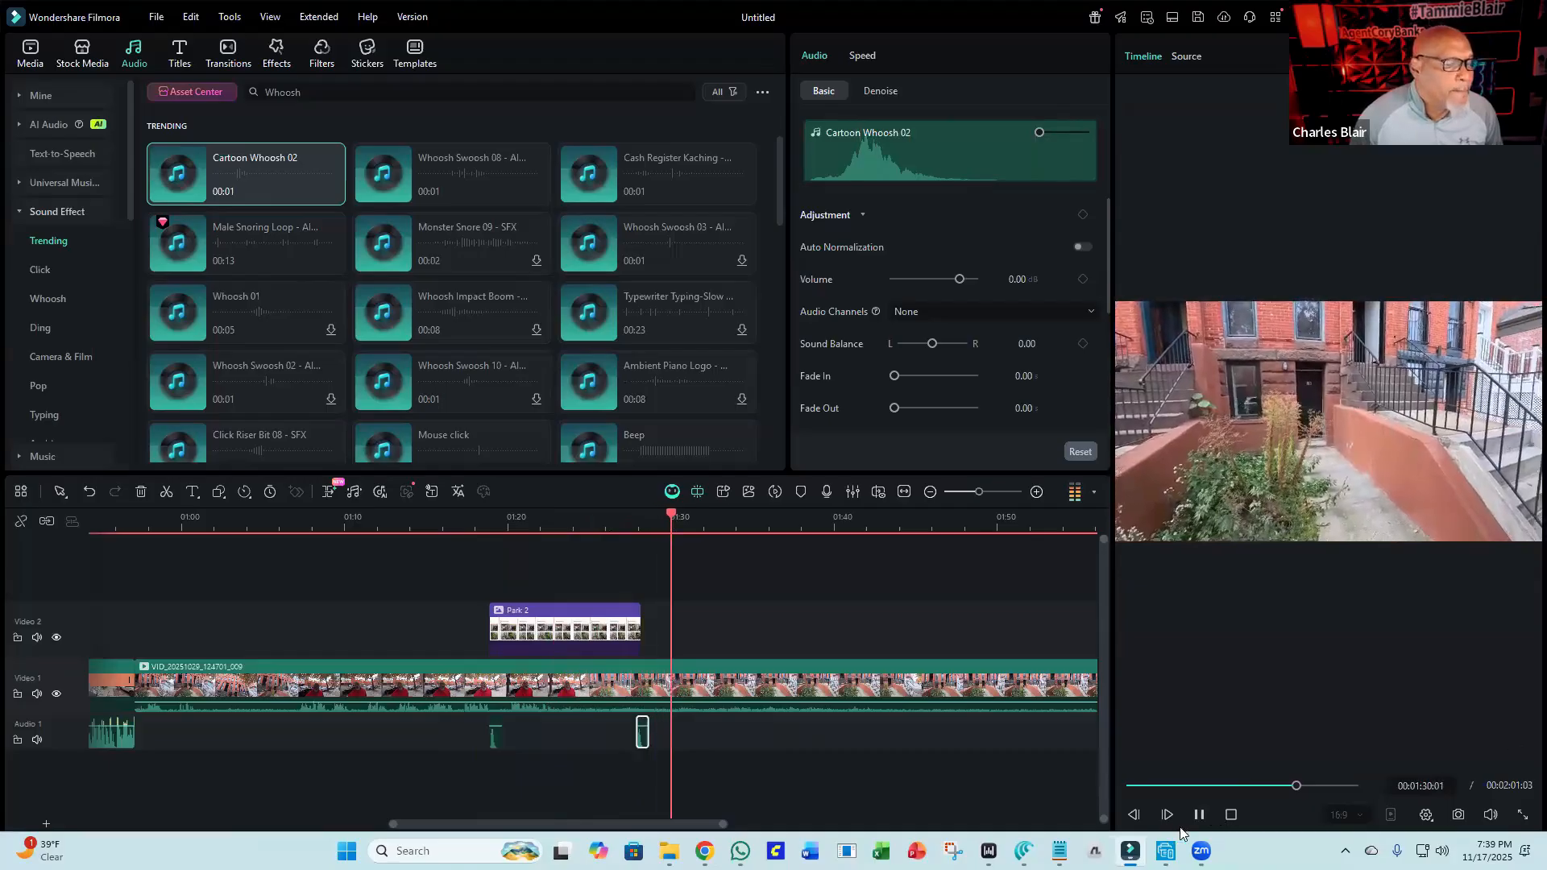
click(1198, 815)
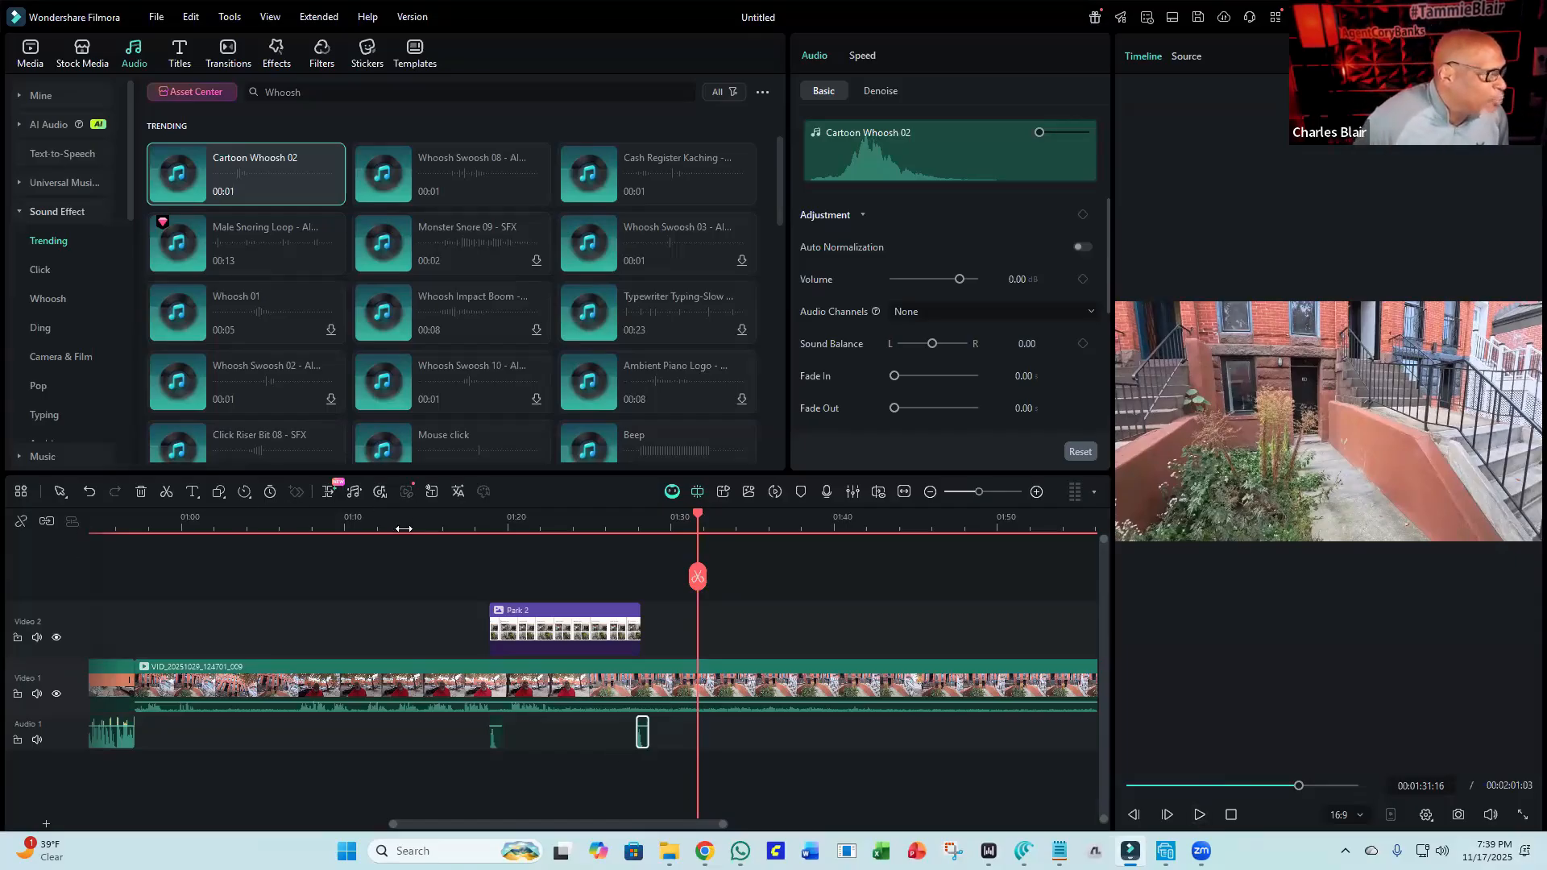
click(443, 525)
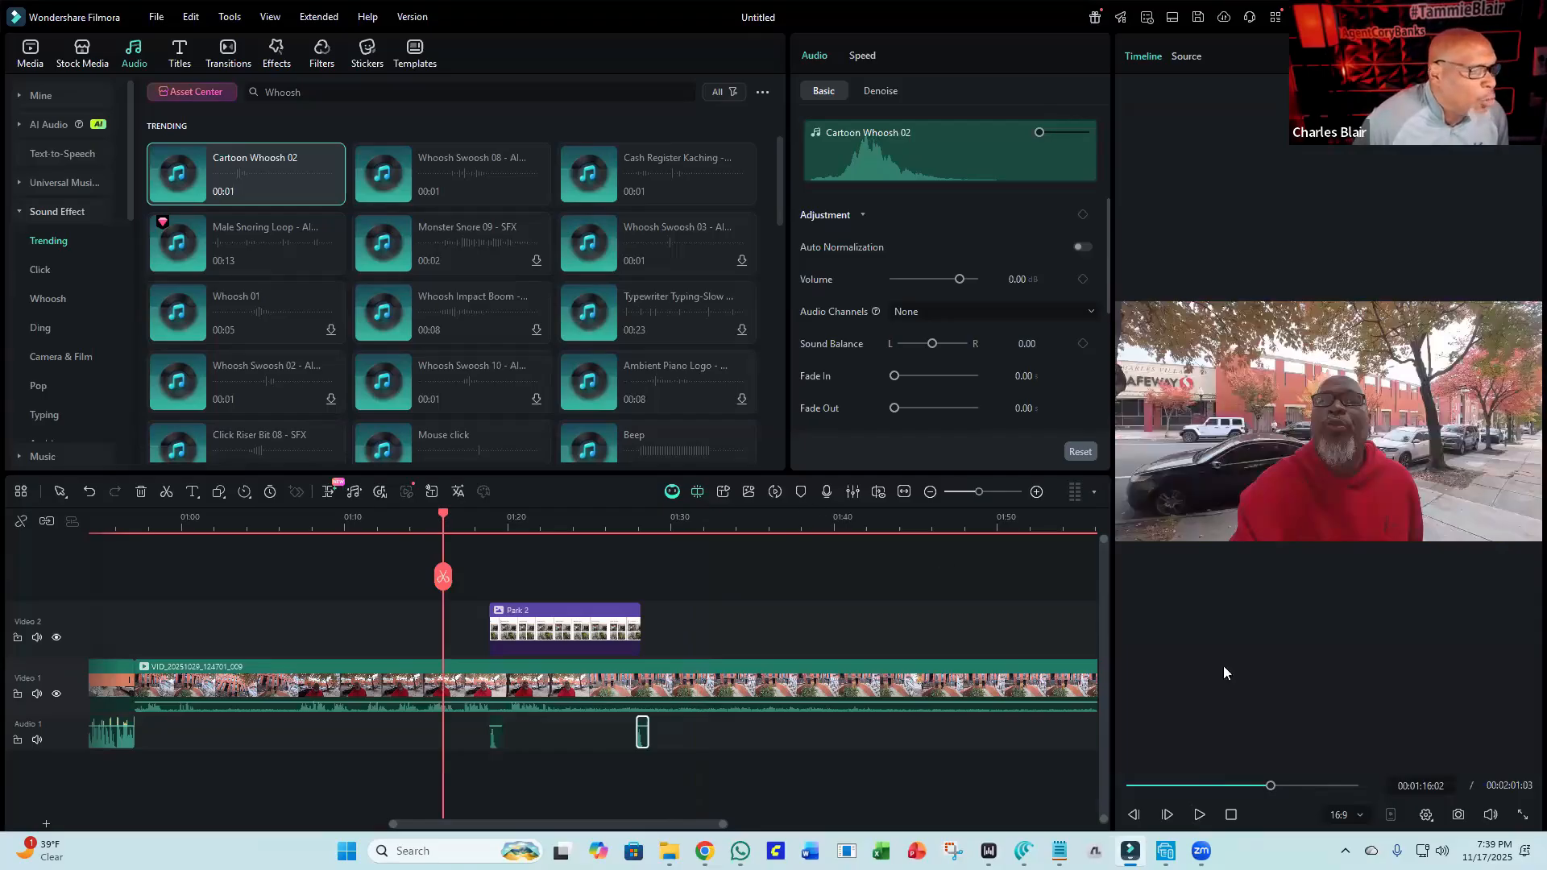
click(1199, 814)
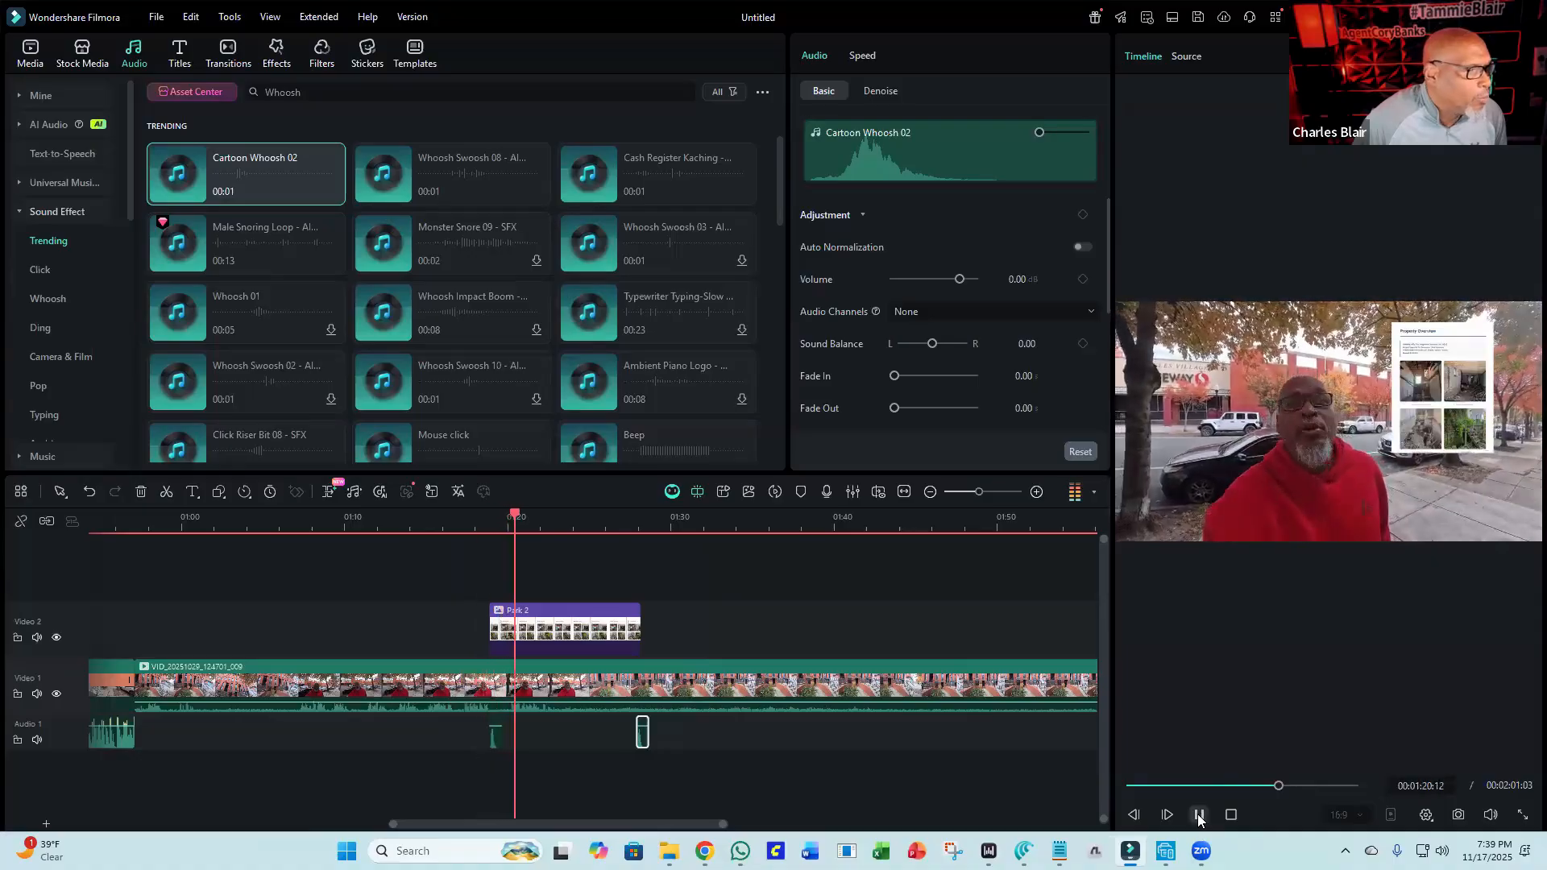
click(1198, 816)
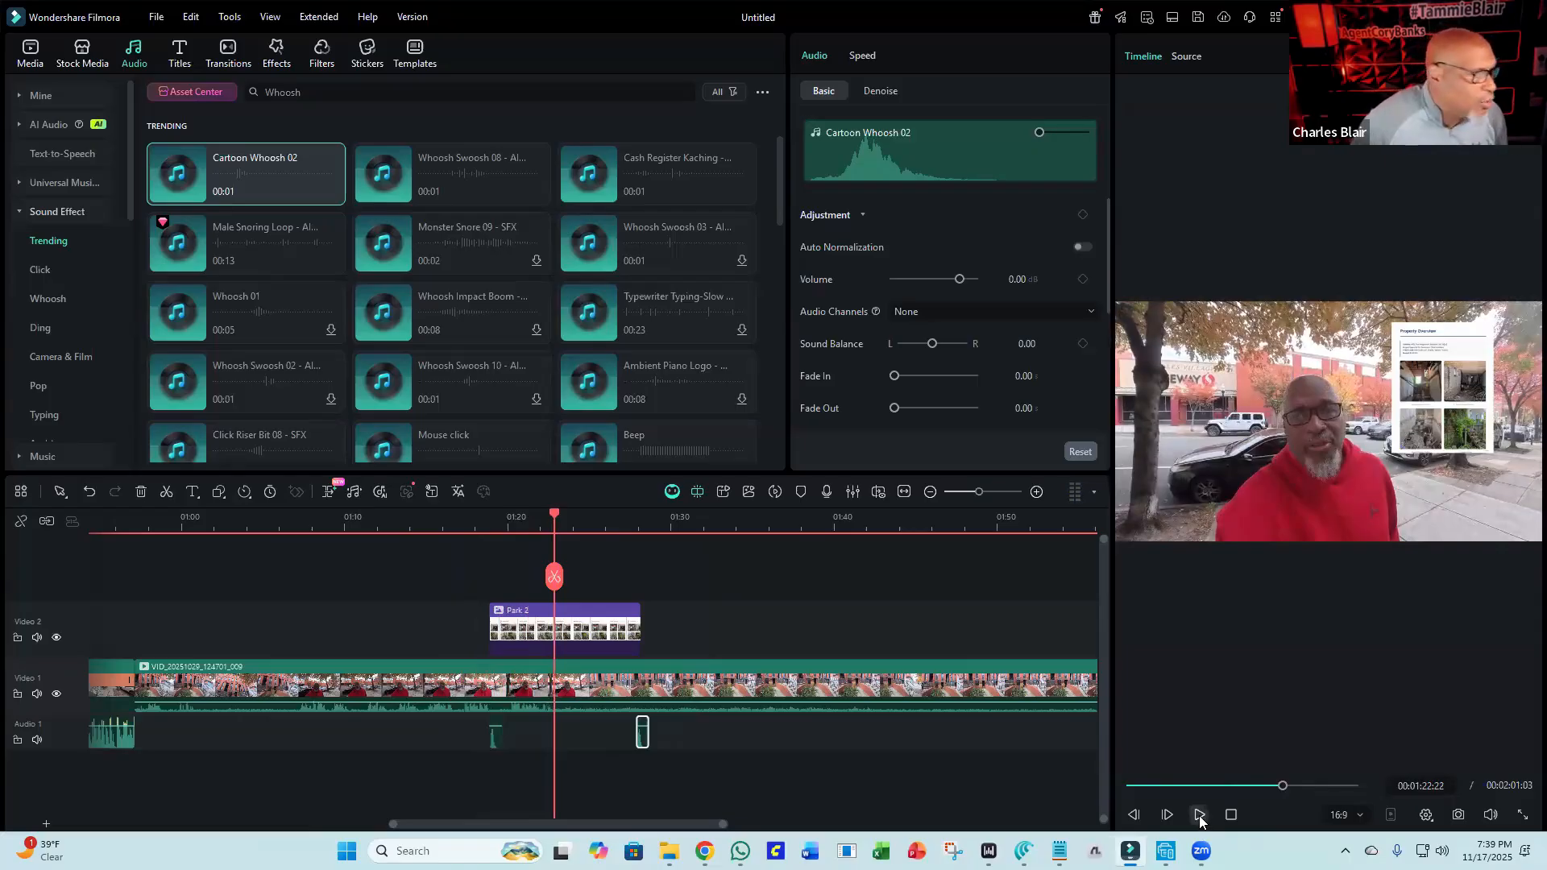
Split the Park 2 image clip at about 01:22 and delete the part after the split.
click(604, 636)
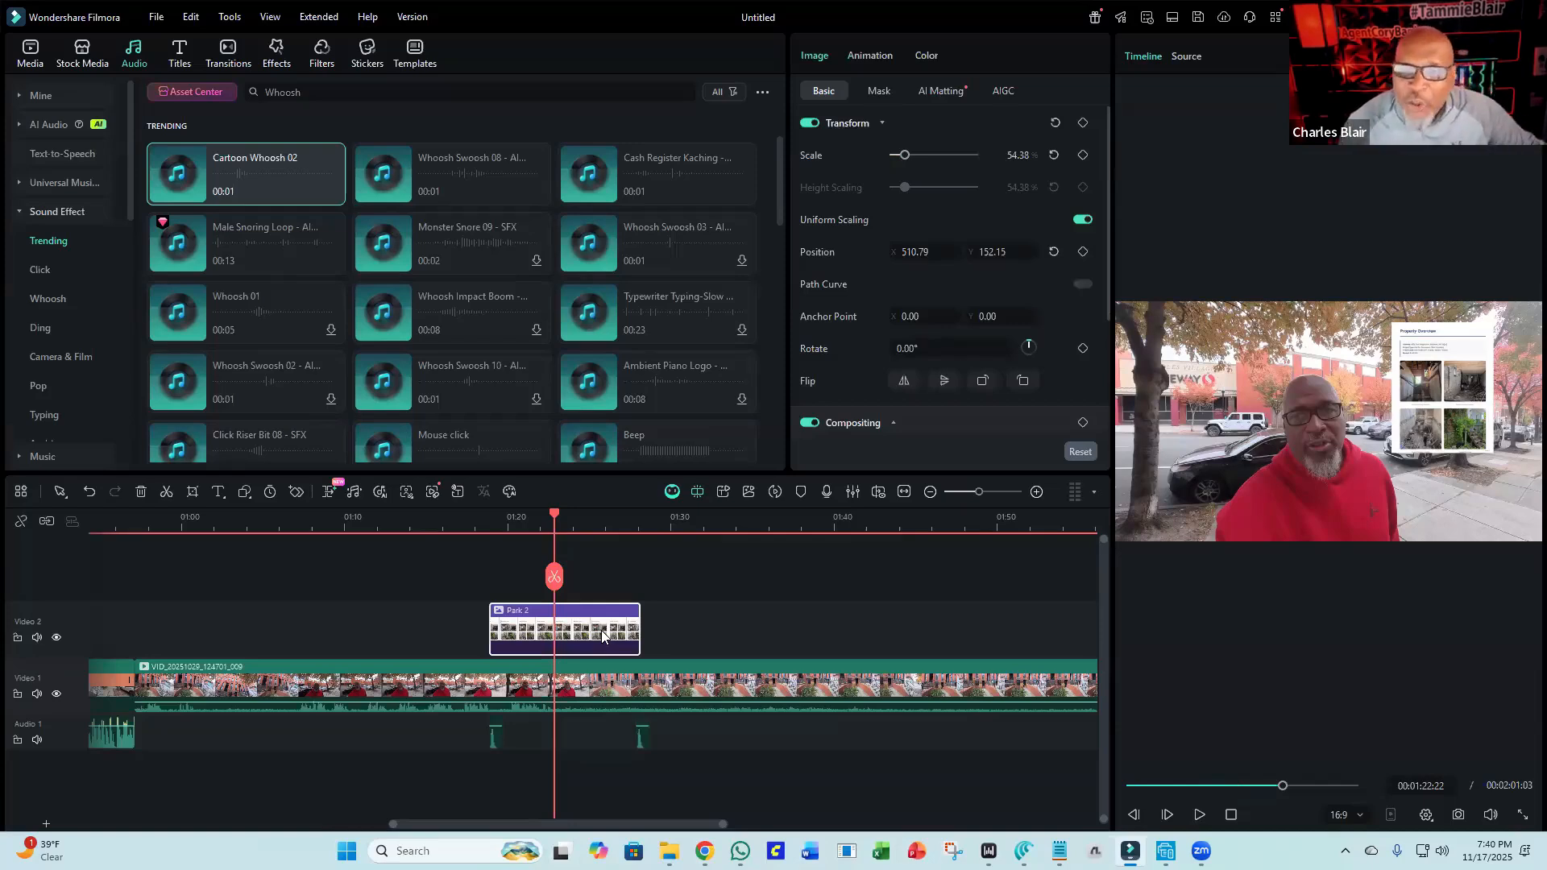
click(554, 577)
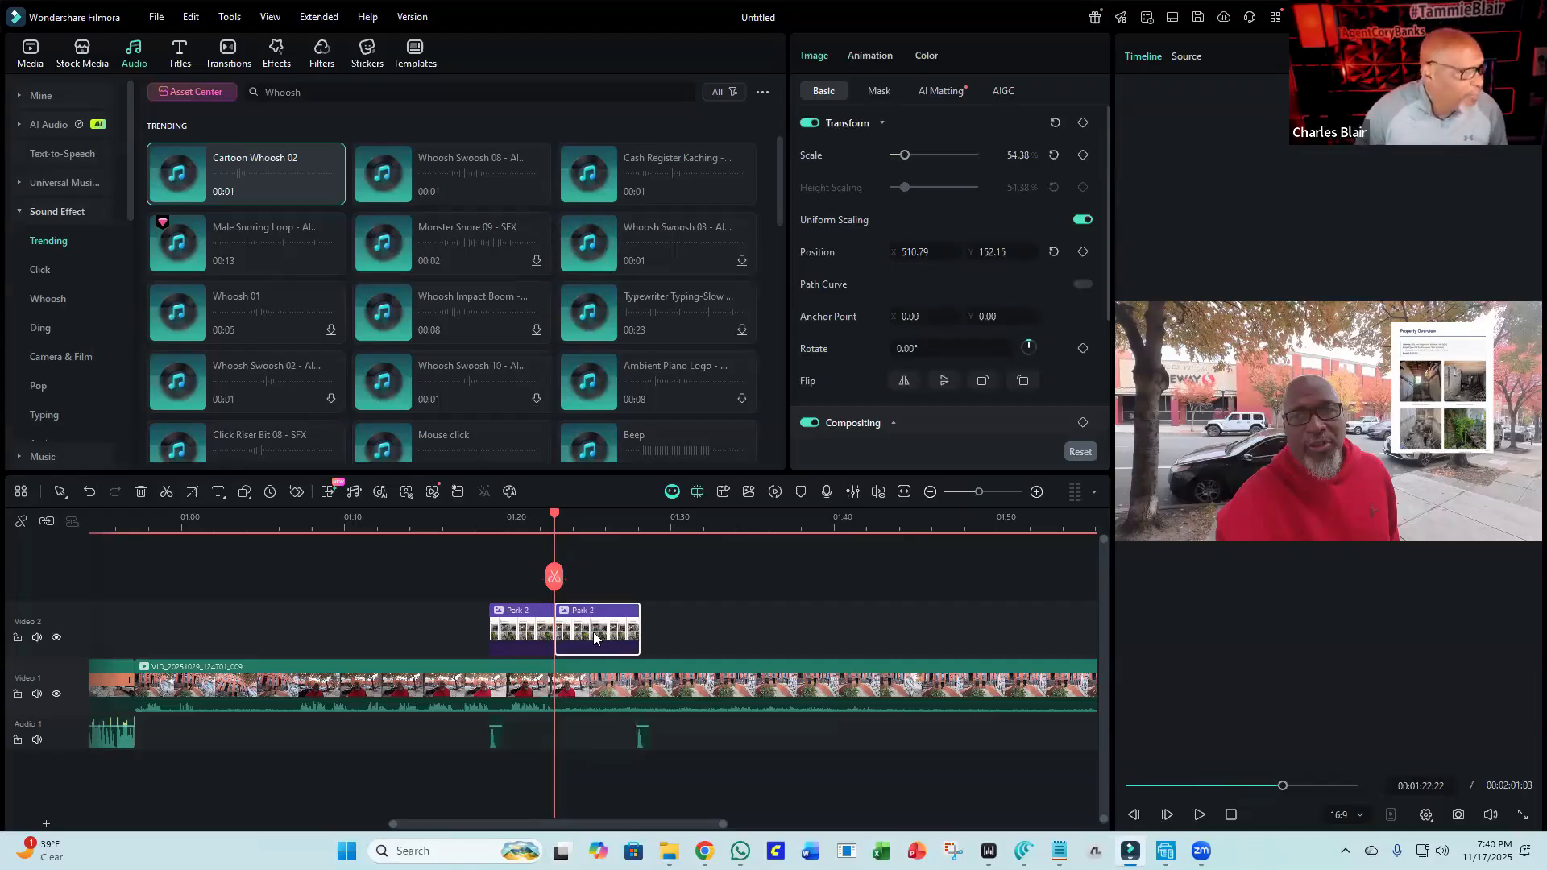
key(Delete)
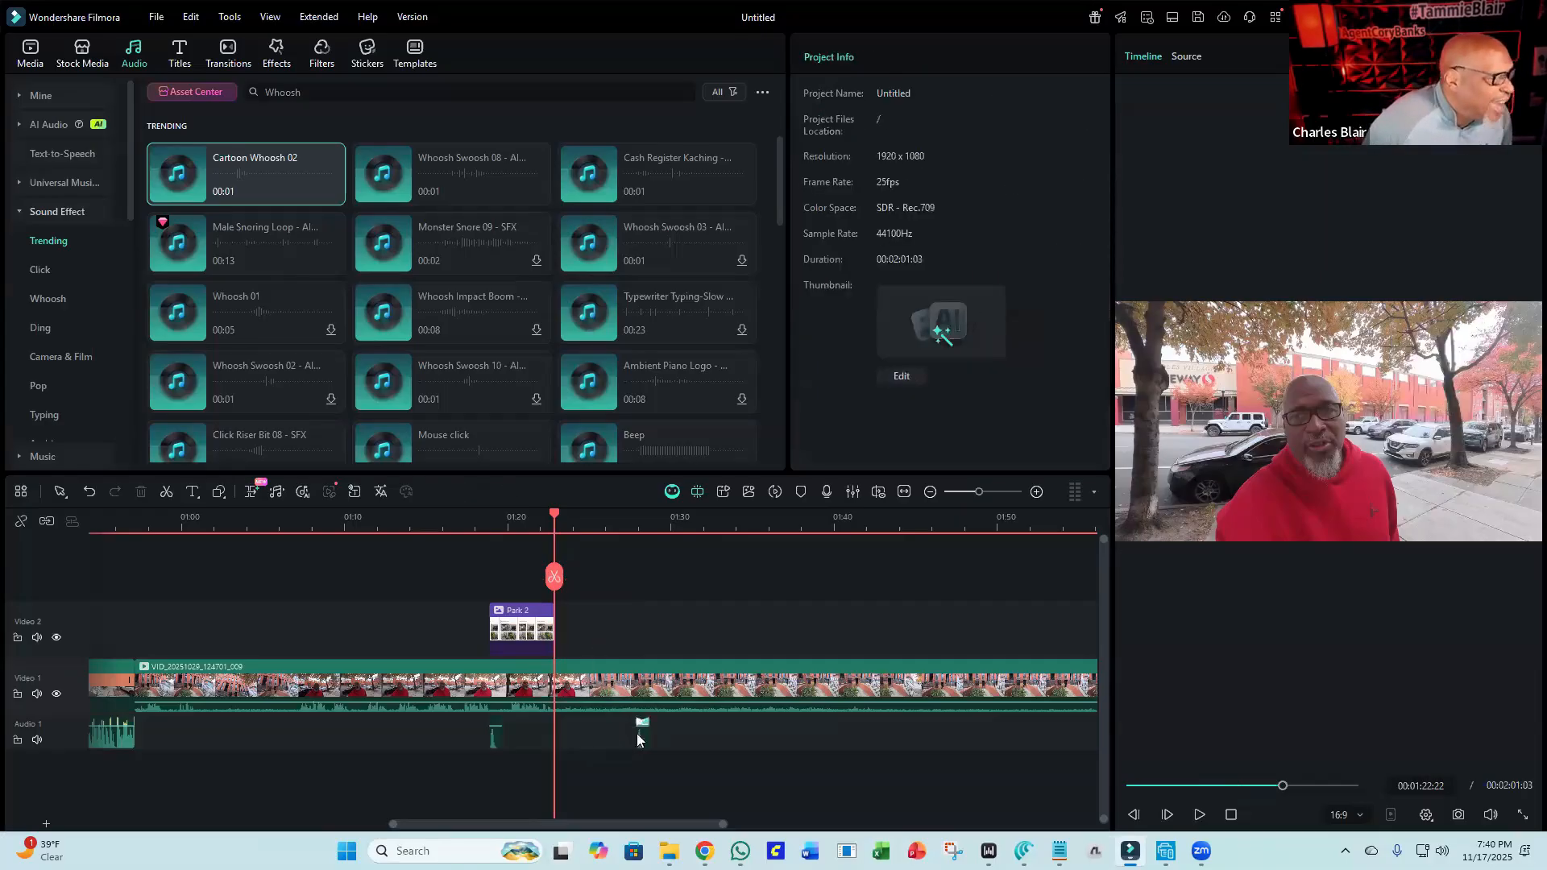
Move the second Cartoon Whoosh 02 effect to about 01:22 on the audio track, where the image now ends.
click(642, 737)
key(ctrl+c)
key(ctrl+v)
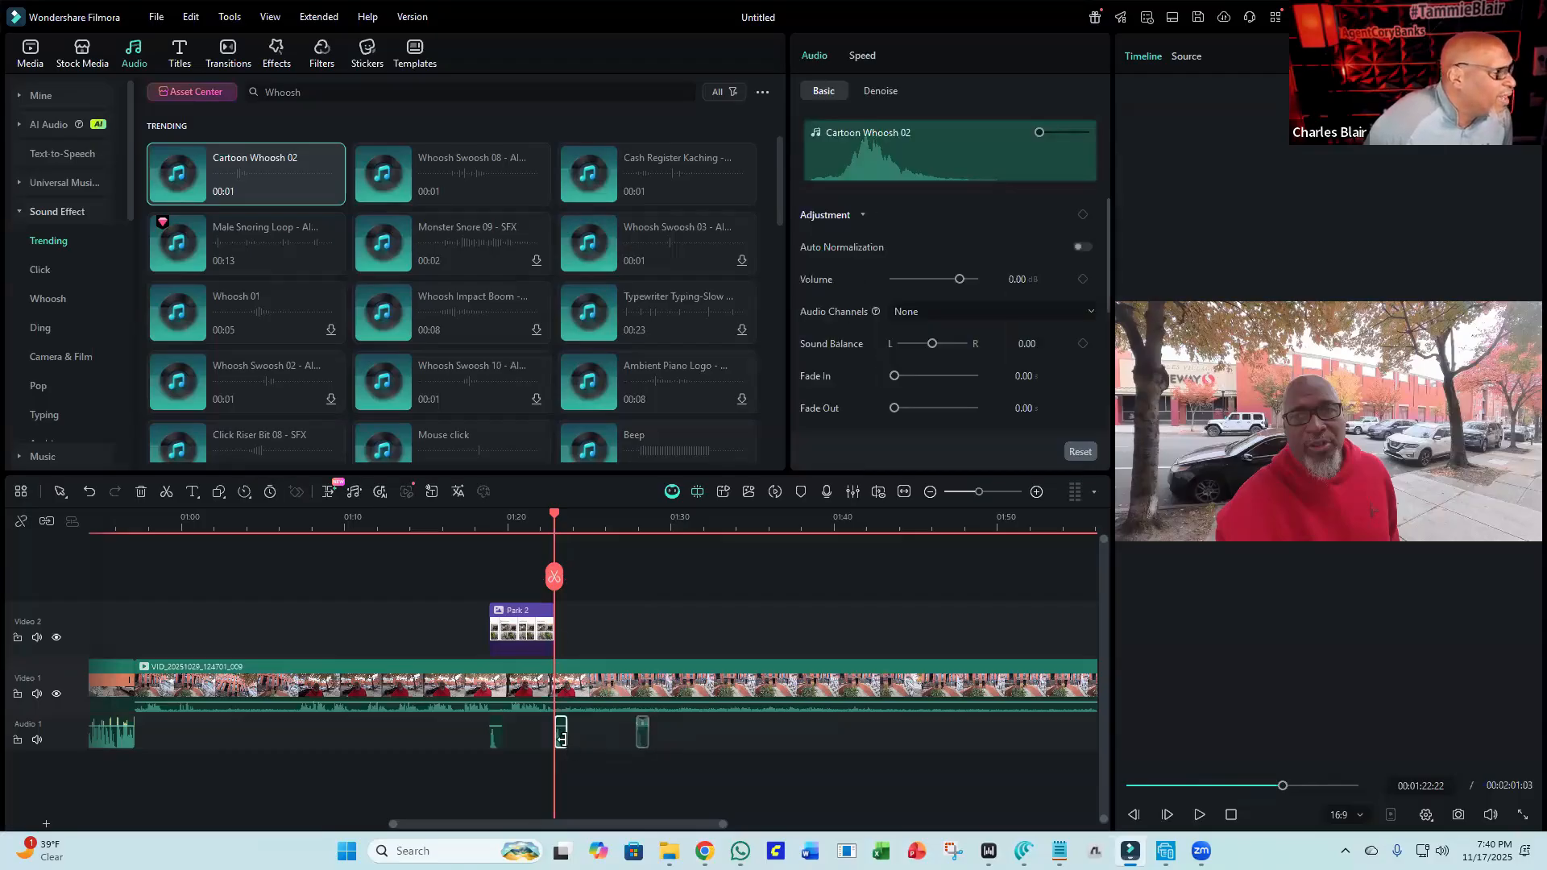
Play back the timeline from about 01:18 to check the whooshes against the image.
click(490, 534)
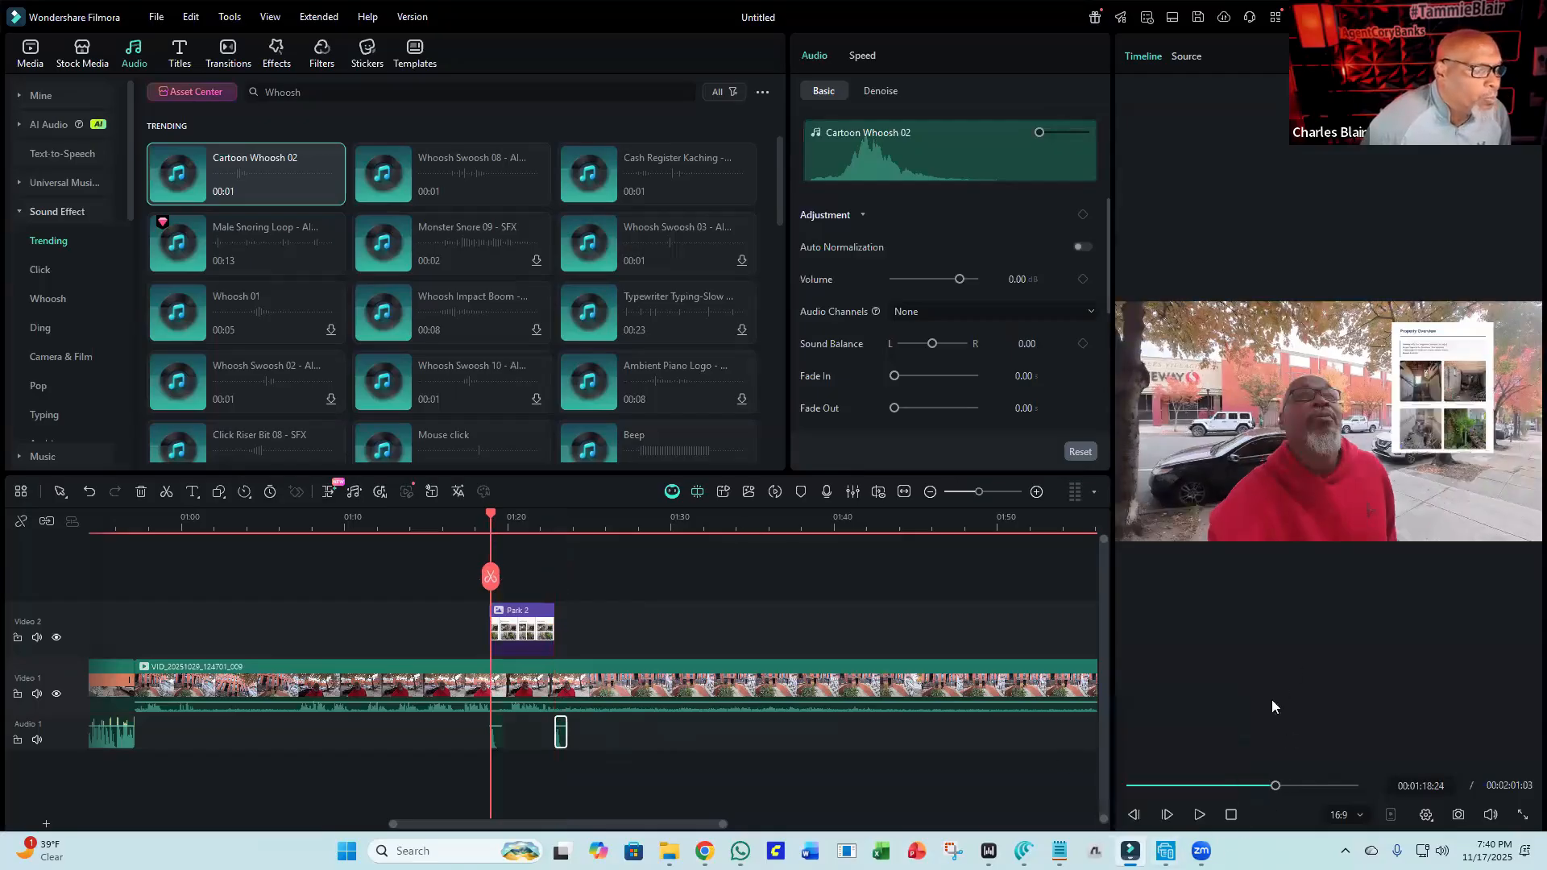
click(1198, 814)
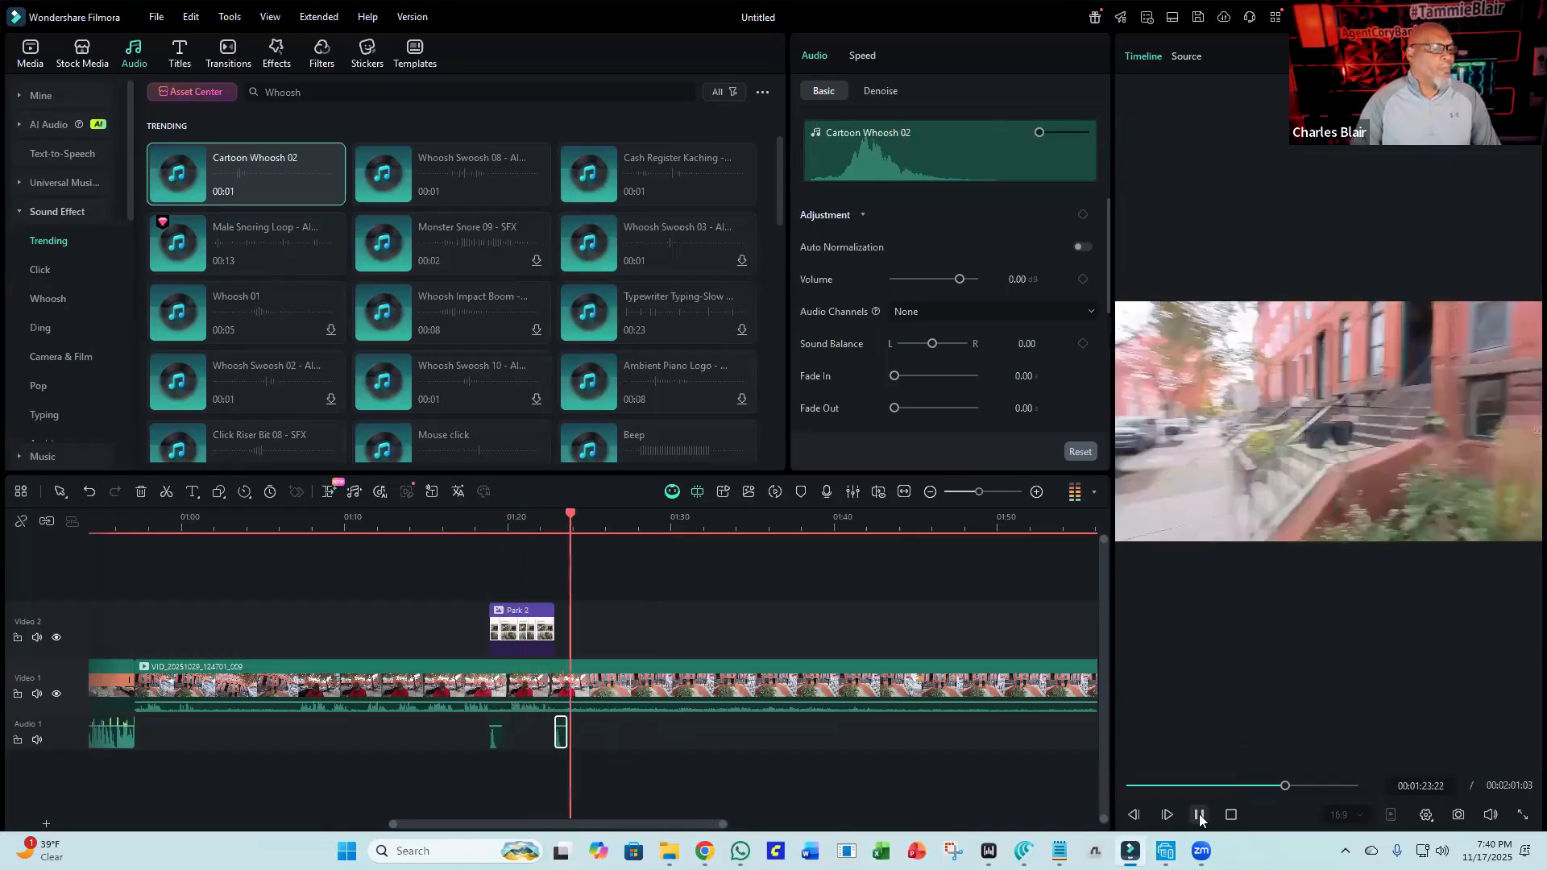
click(1199, 815)
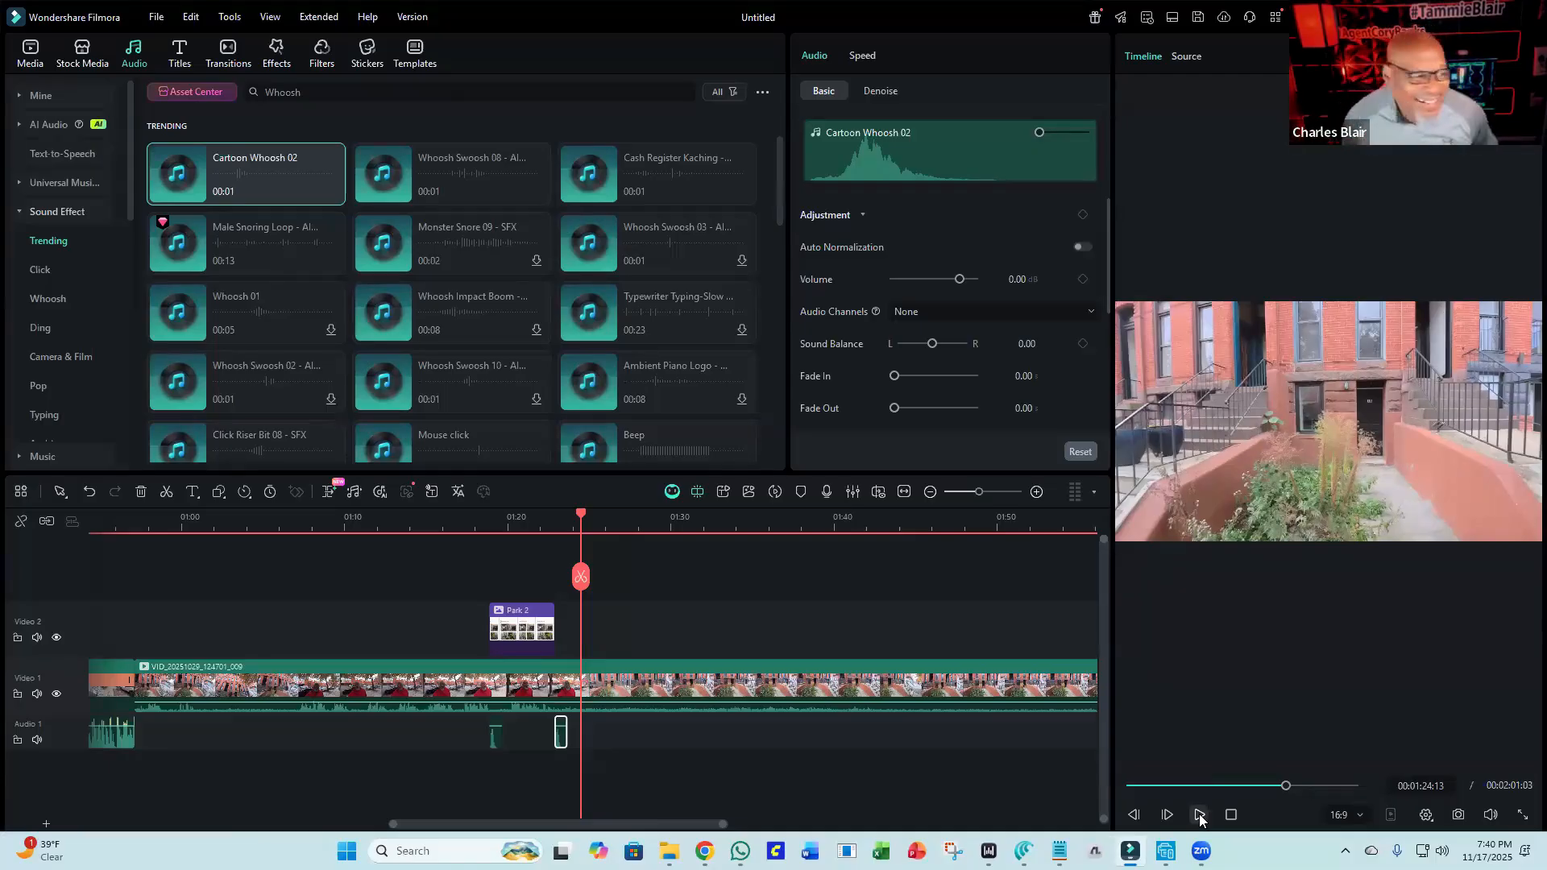
click(769, 490)
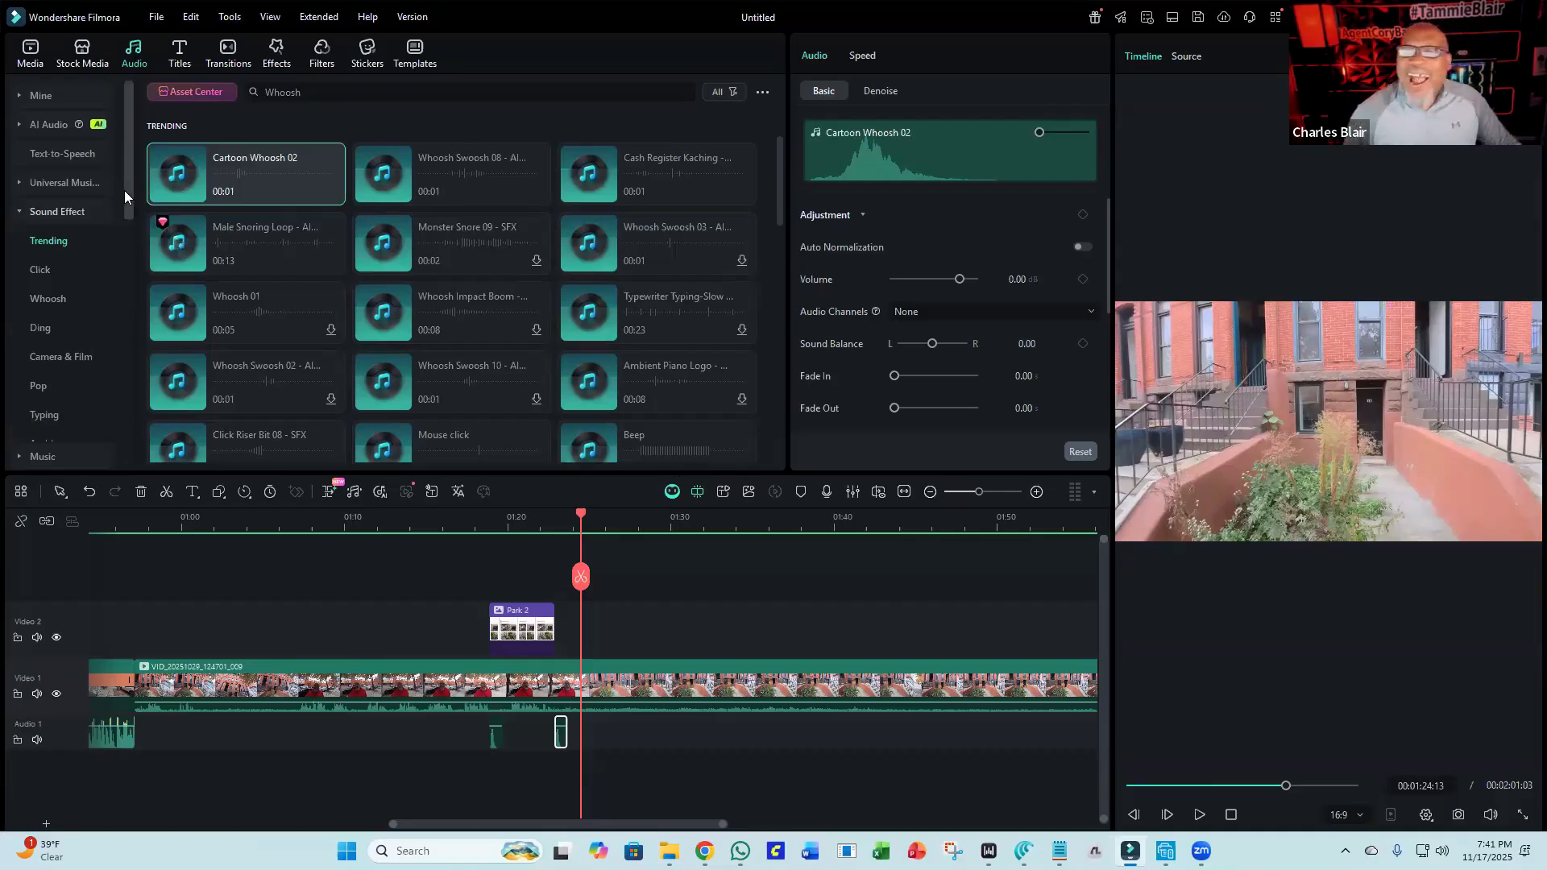
Save the project as Charles St Video in the Downloads folder.
click(27, 65)
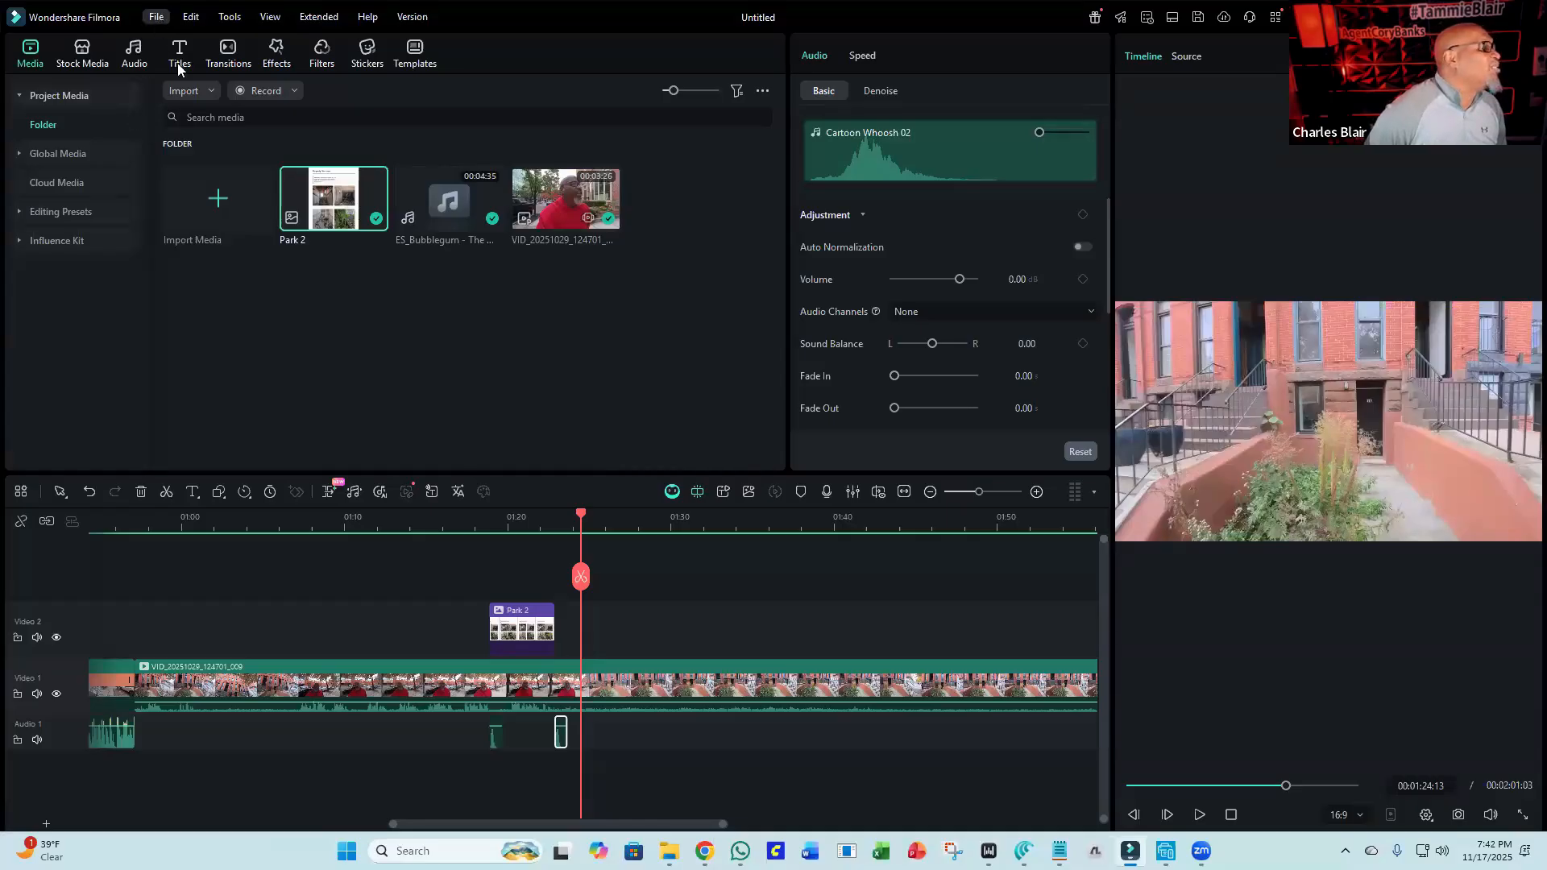
click(168, 17)
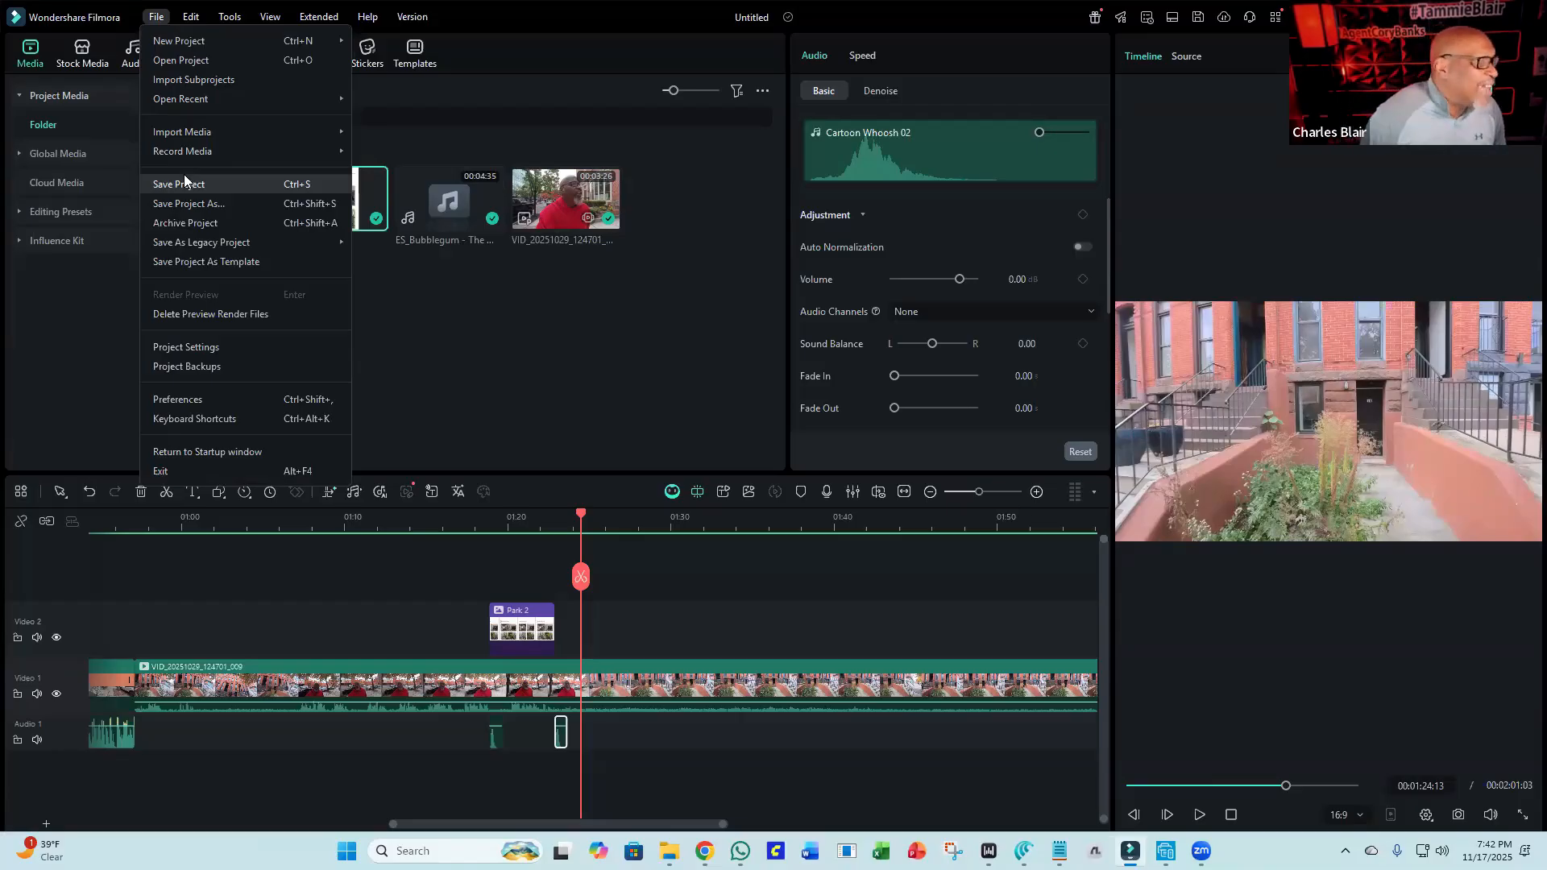
click(183, 184)
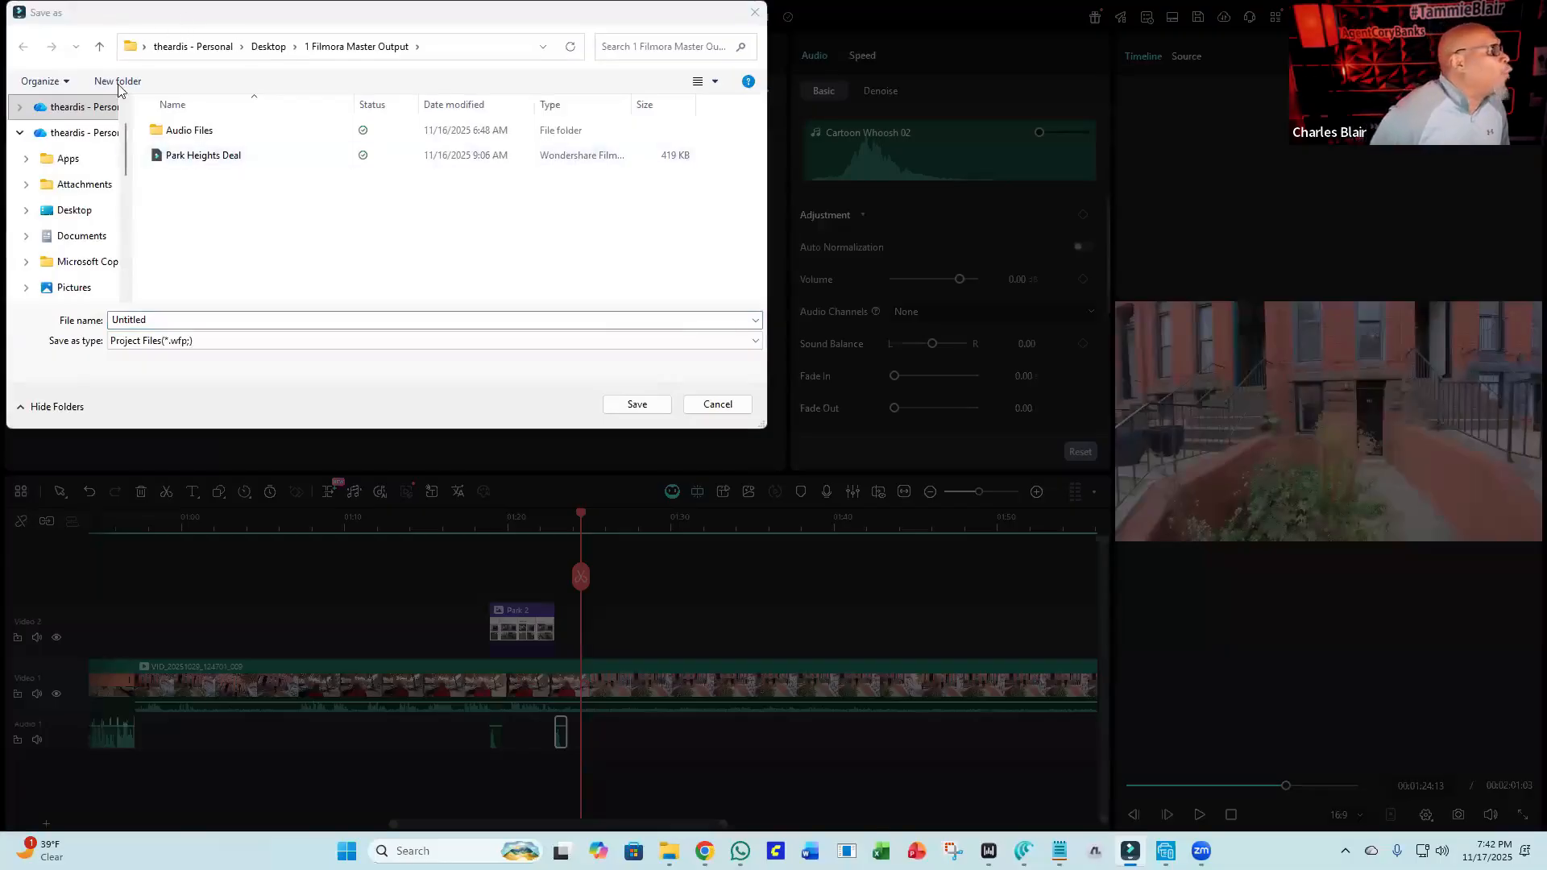
scroll(85, 238, down, 3)
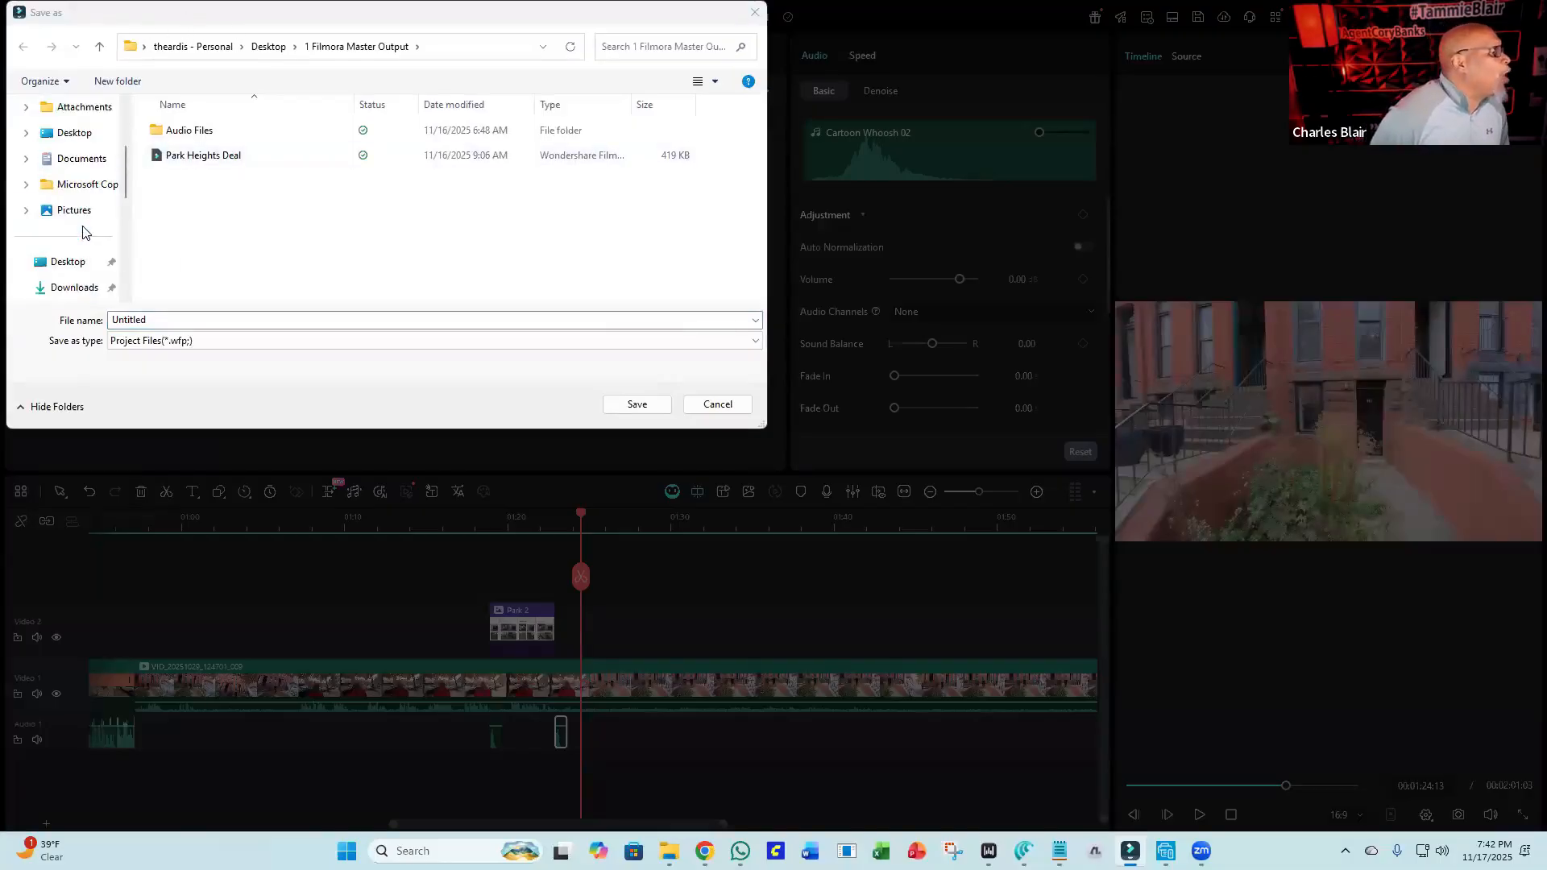
click(74, 211)
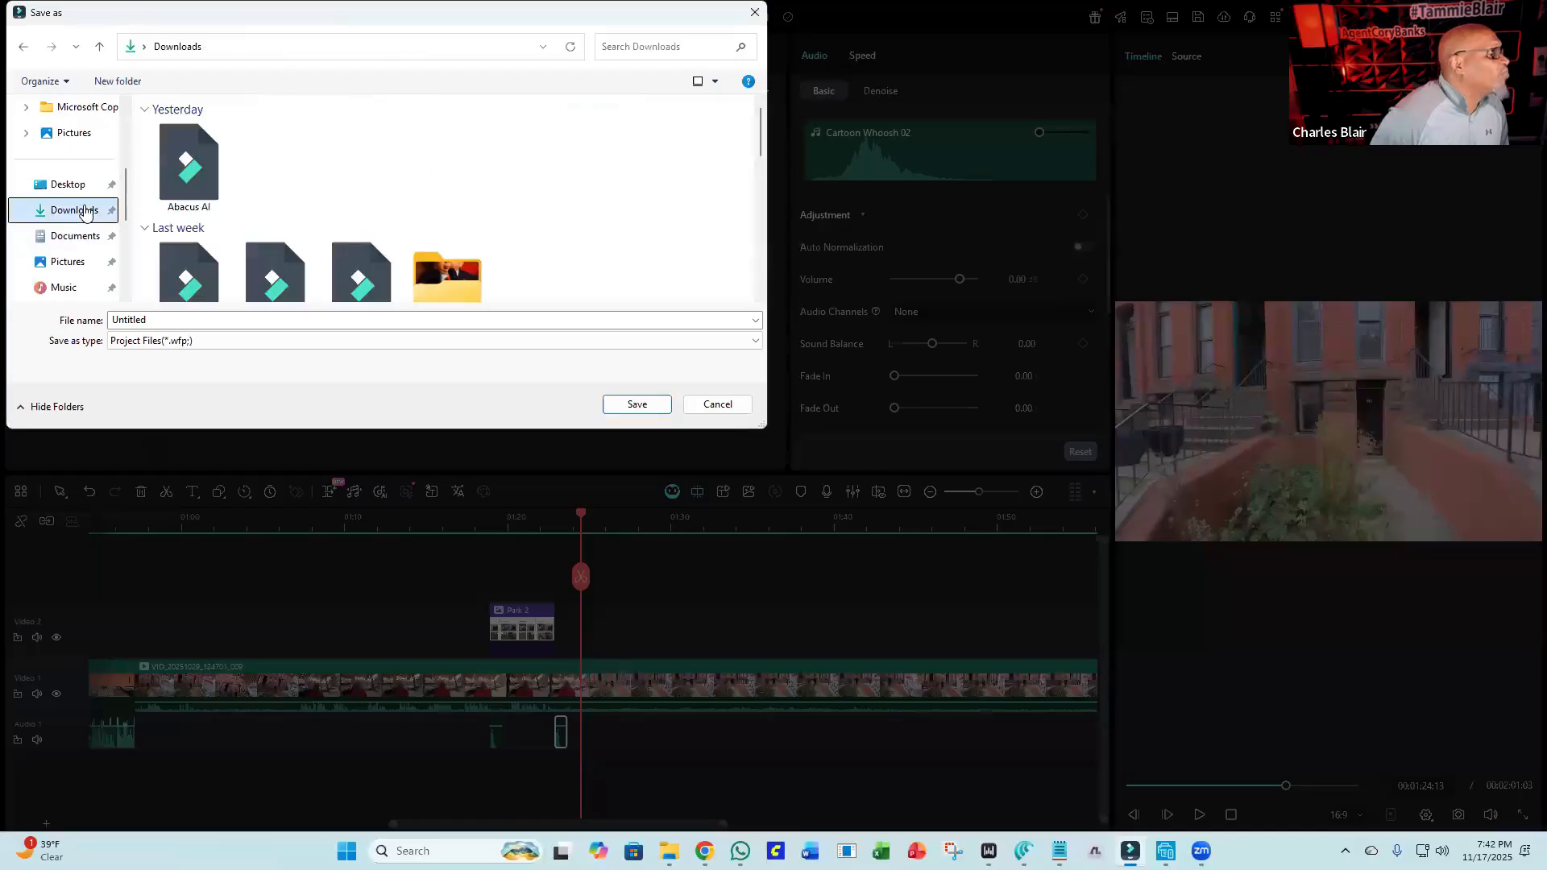
double_click(161, 318)
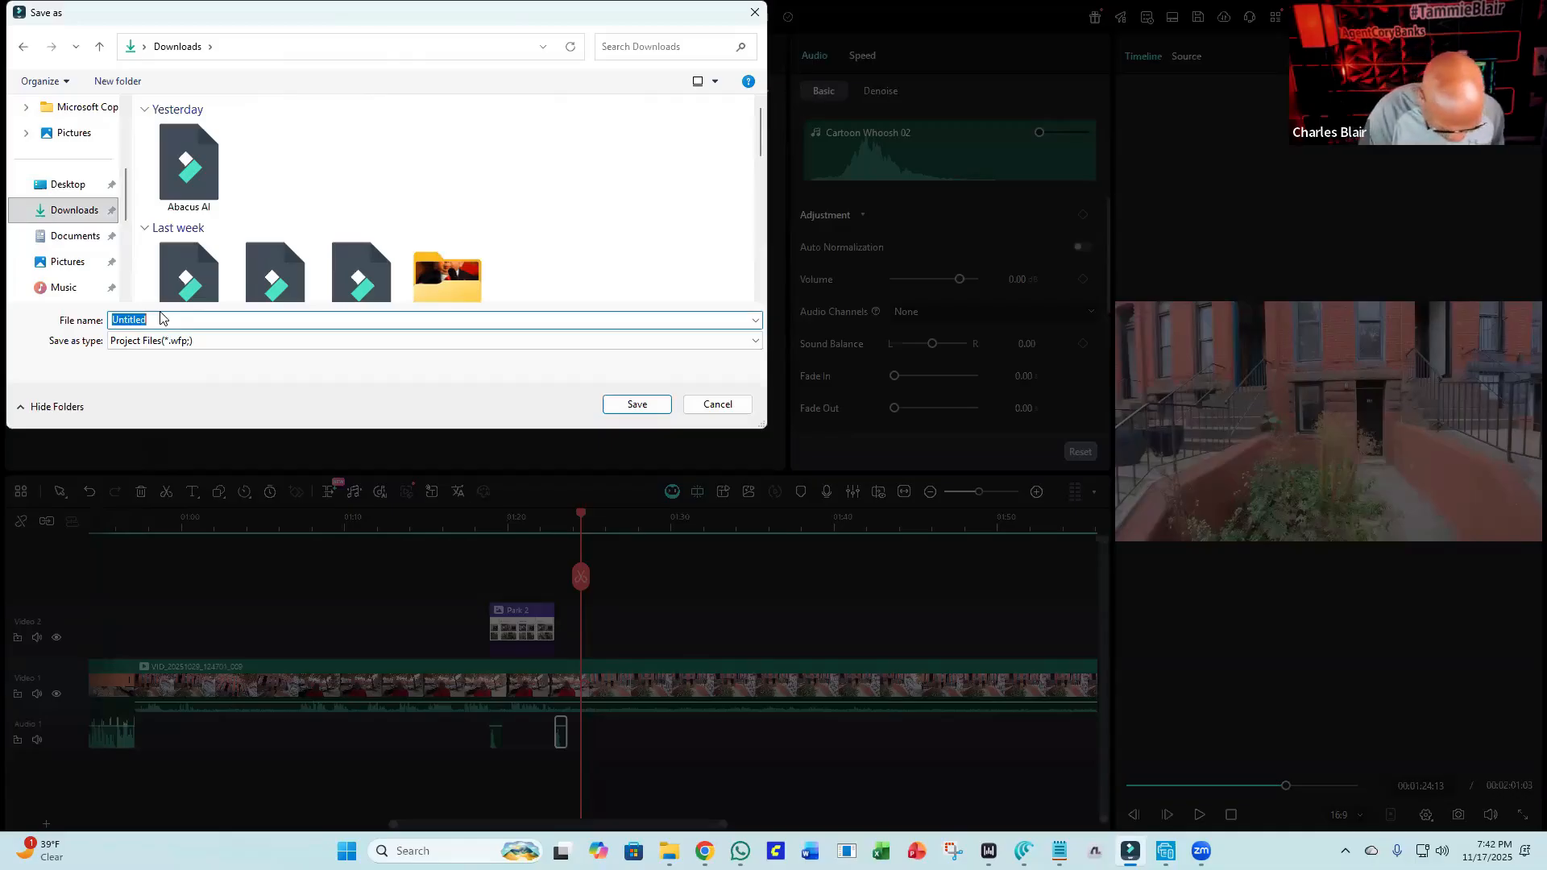
text(C)
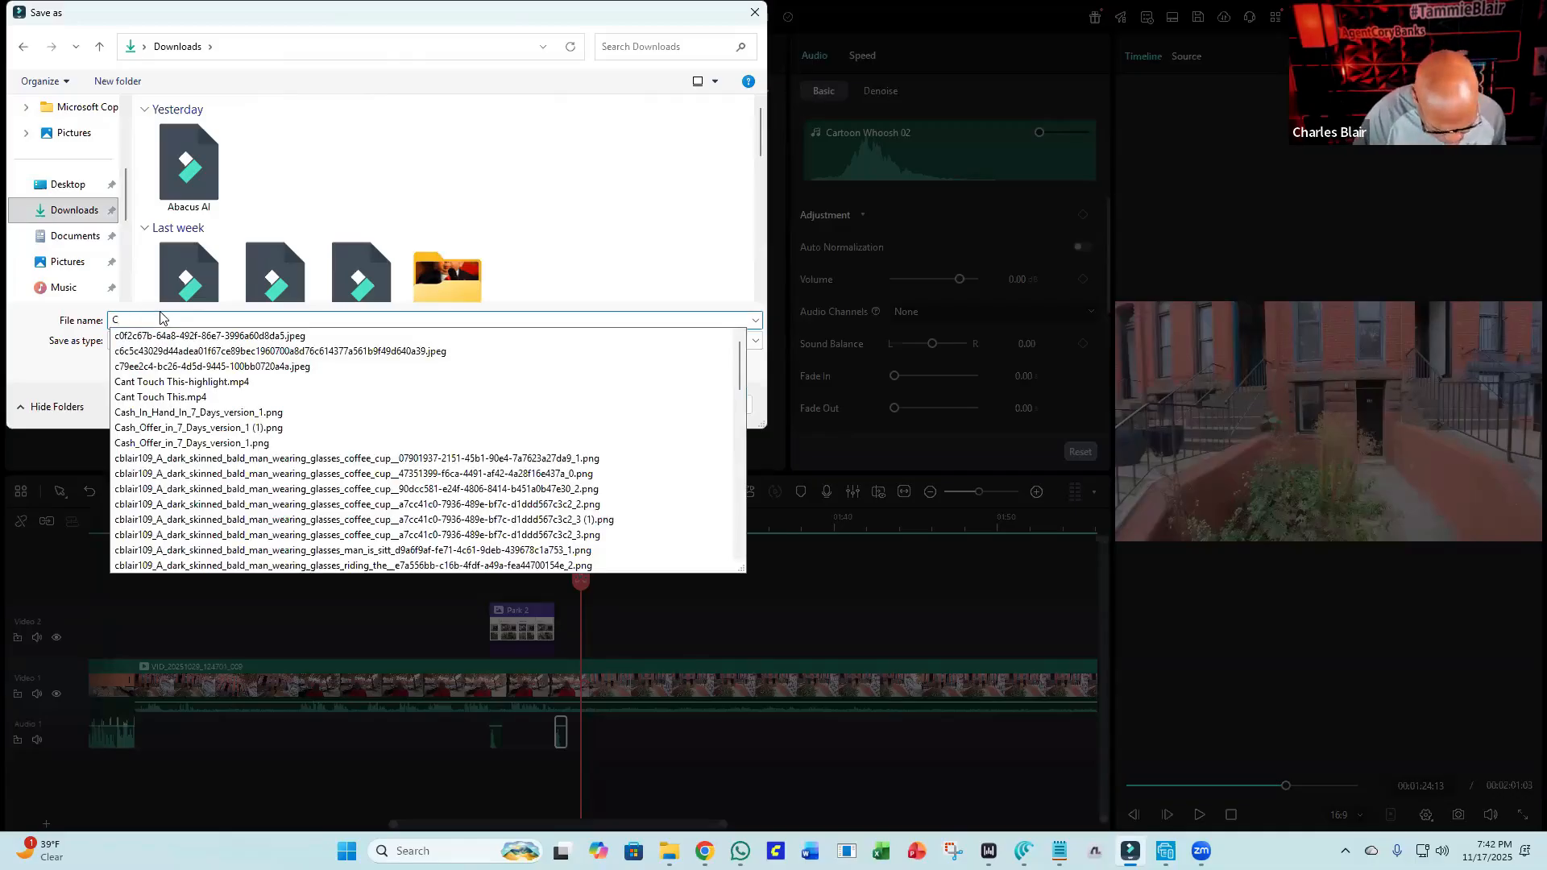
text(harle)
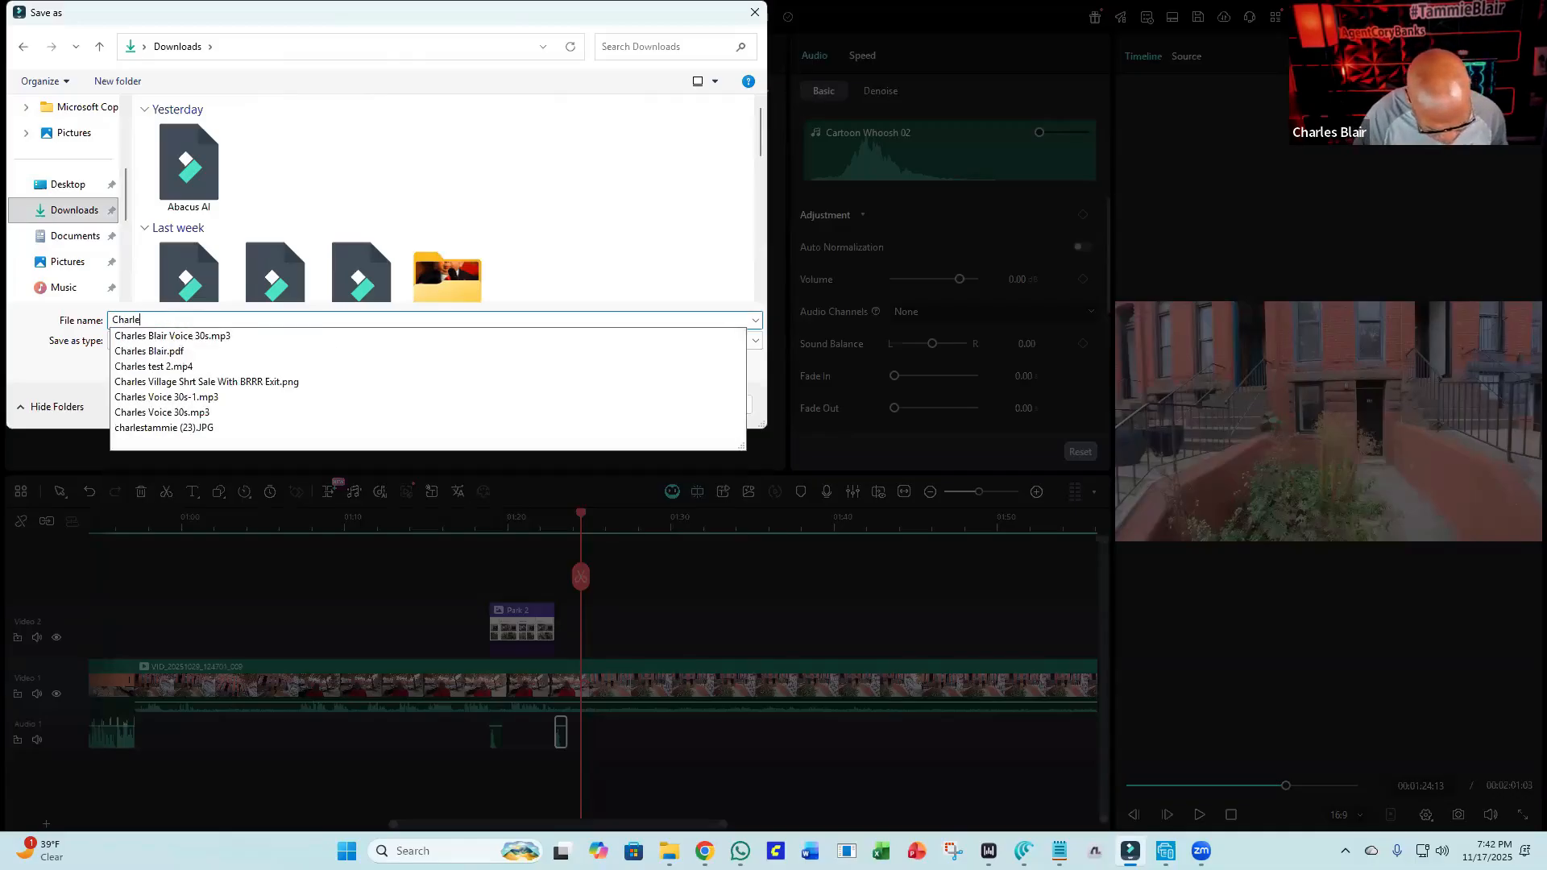
text(s St)
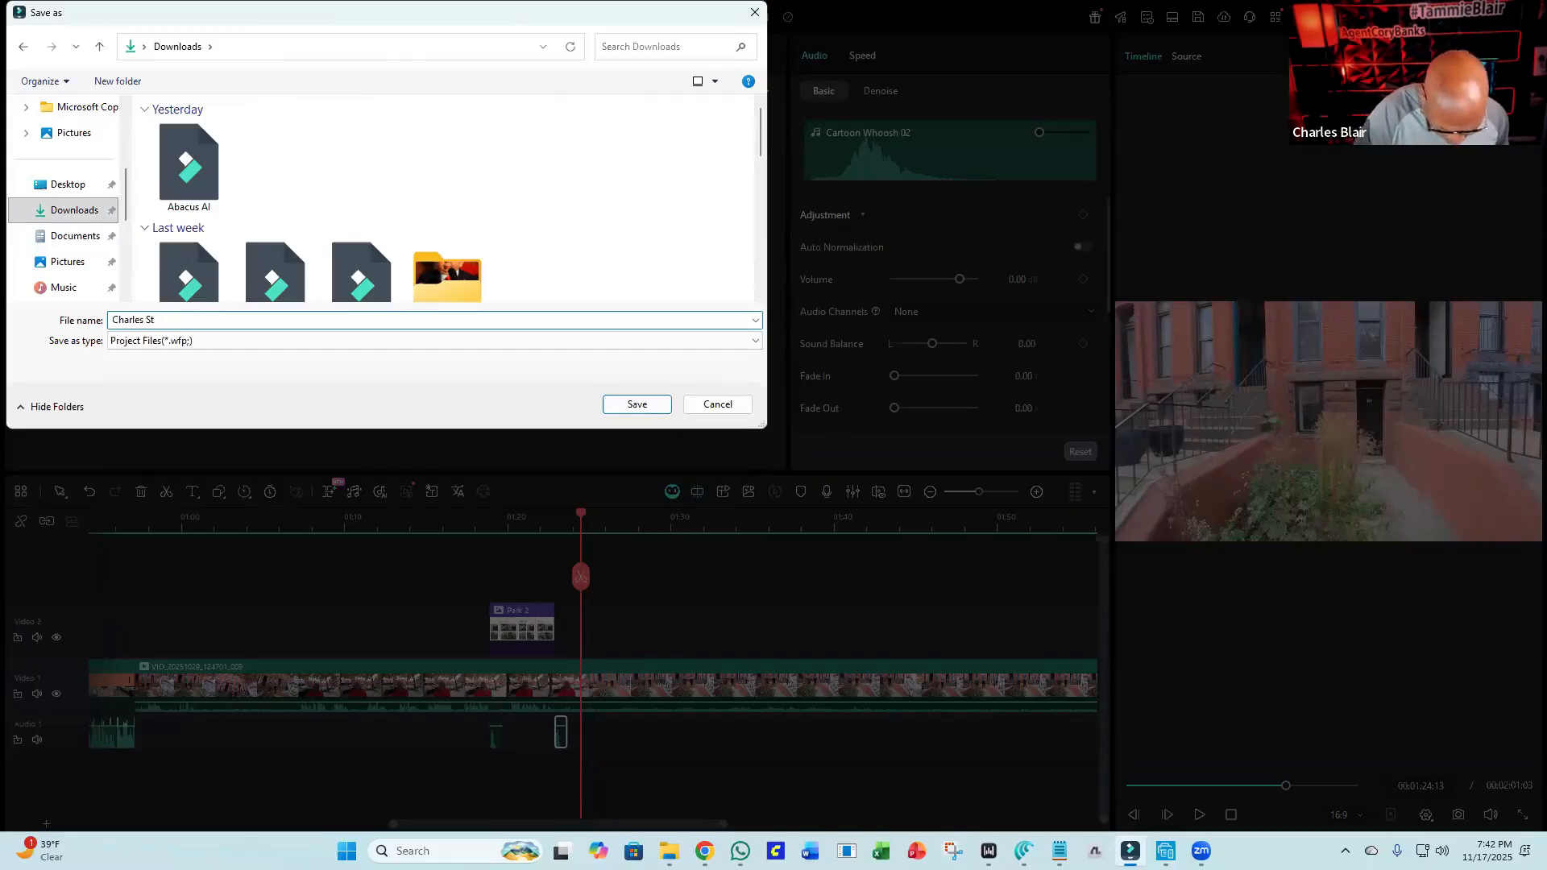
text( Video)
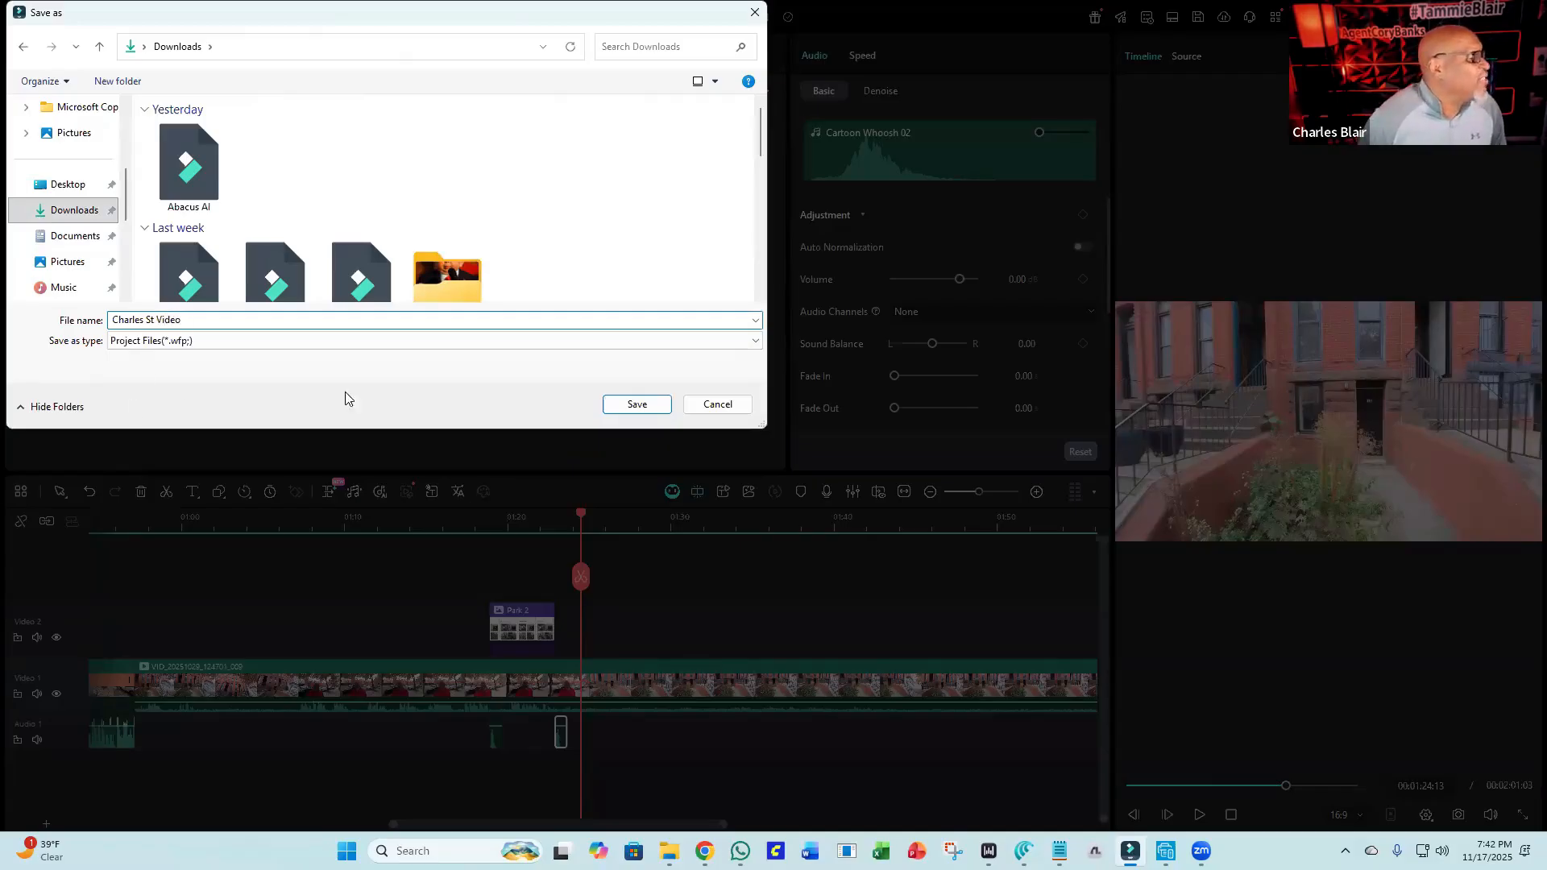
click(636, 404)
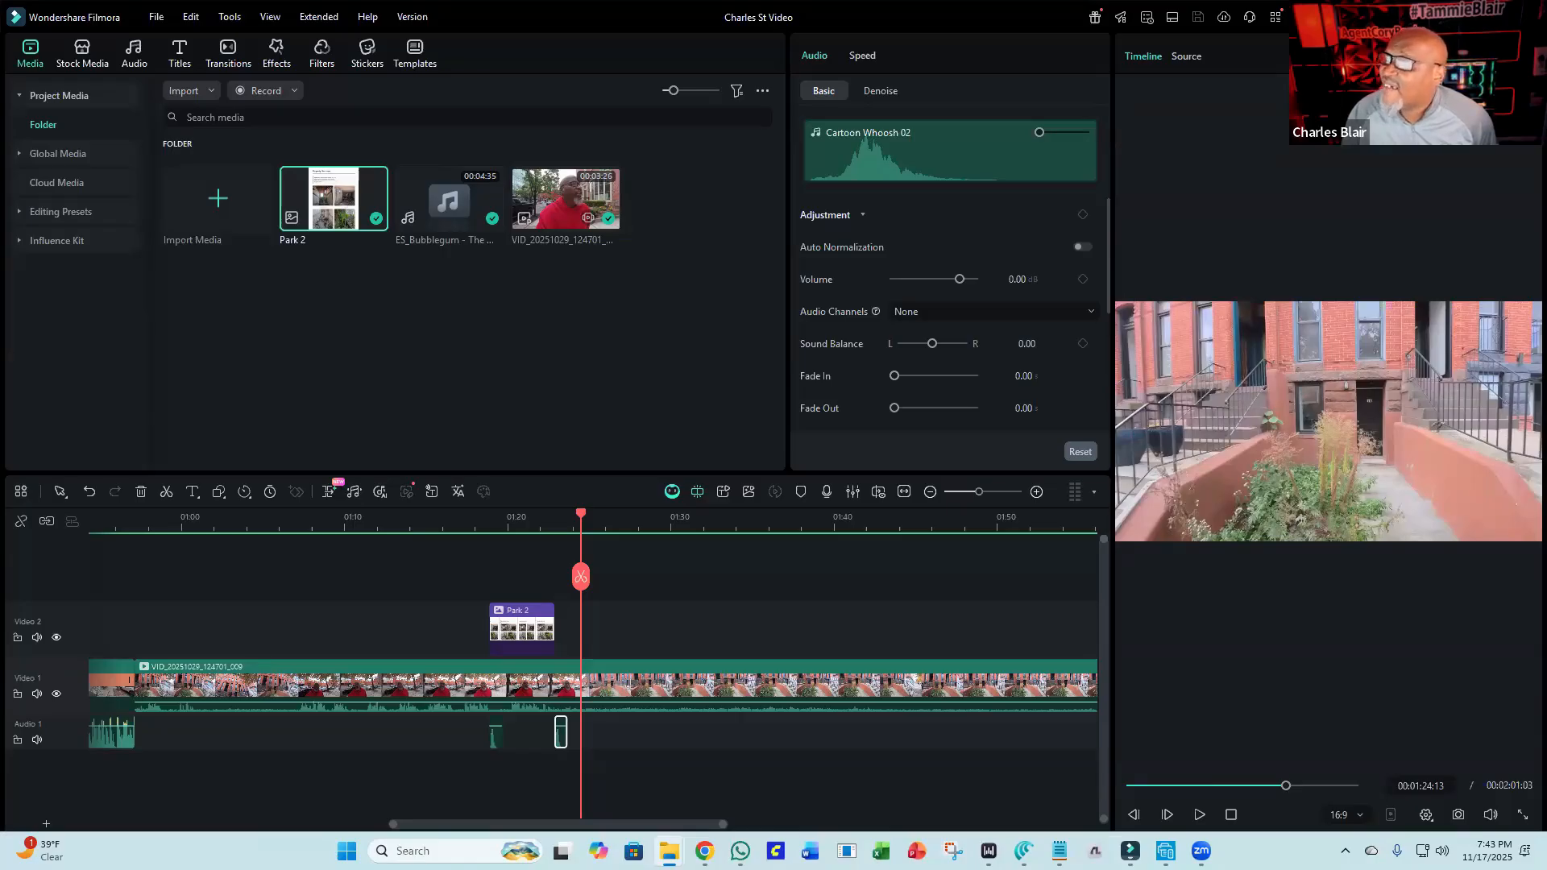
Close Filmora and reopen the saved Charles St Video project from the Downloads folder.
drag(572, 319, 523, 291)
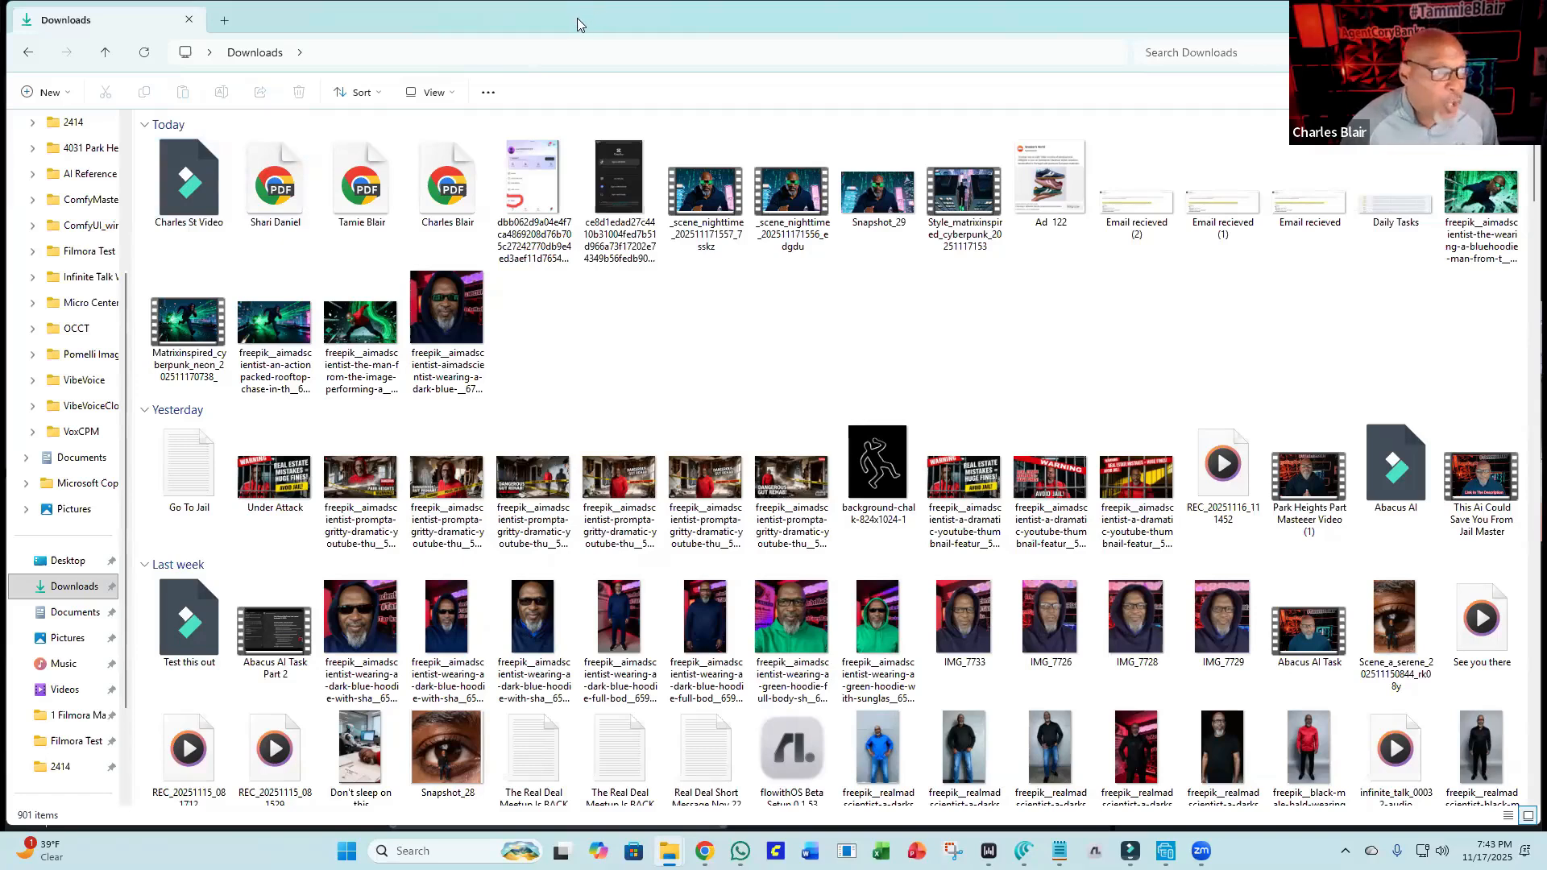
click(1447, 17)
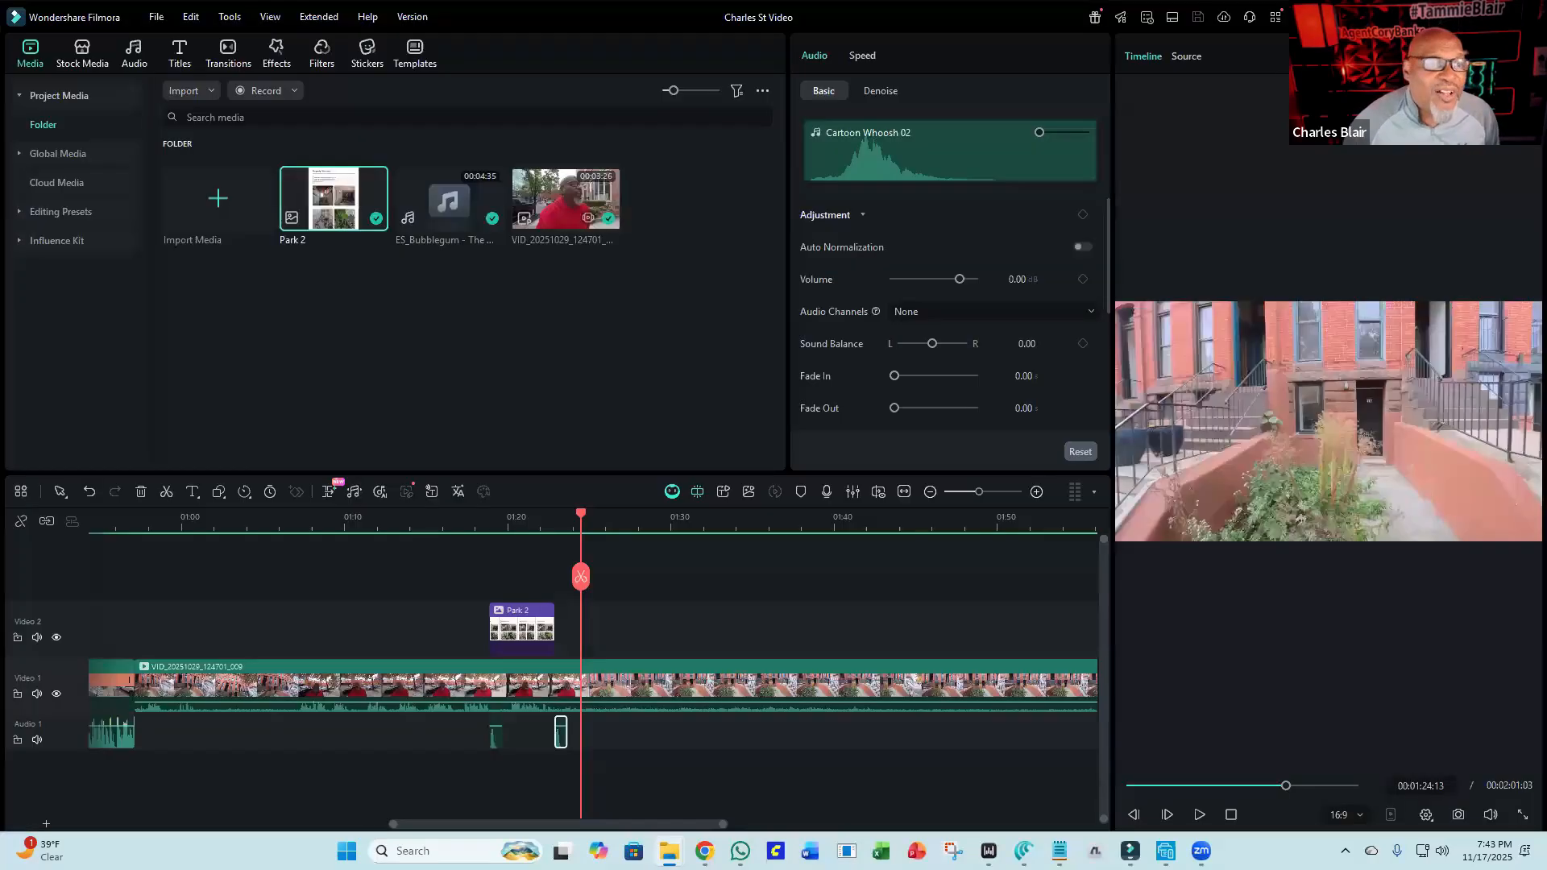
click(1527, 17)
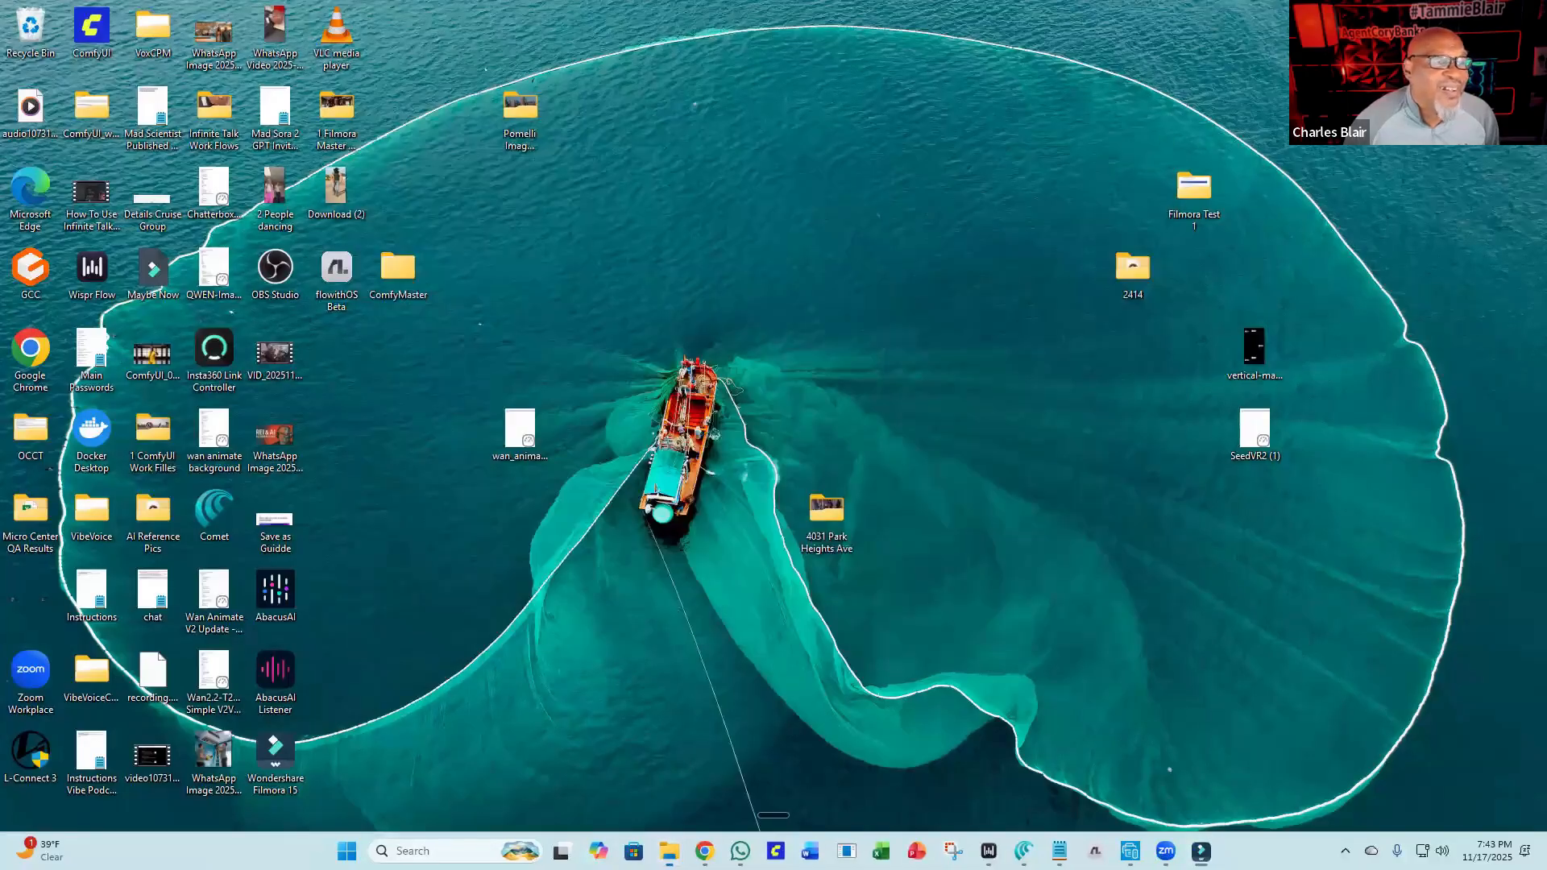
click(1162, 133)
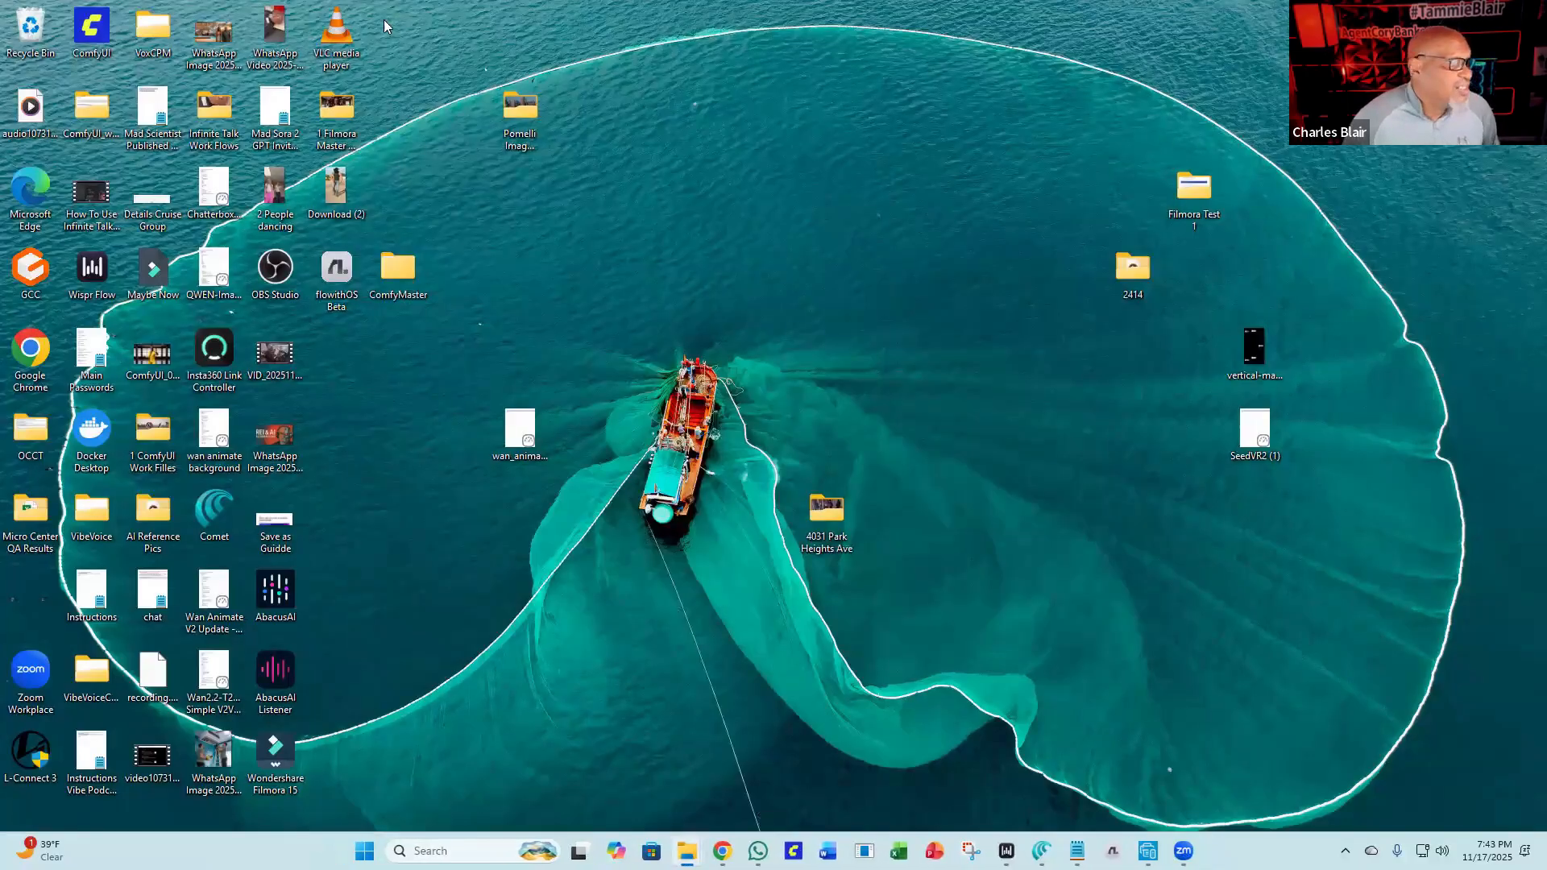
drag(387, 0, 386, 27)
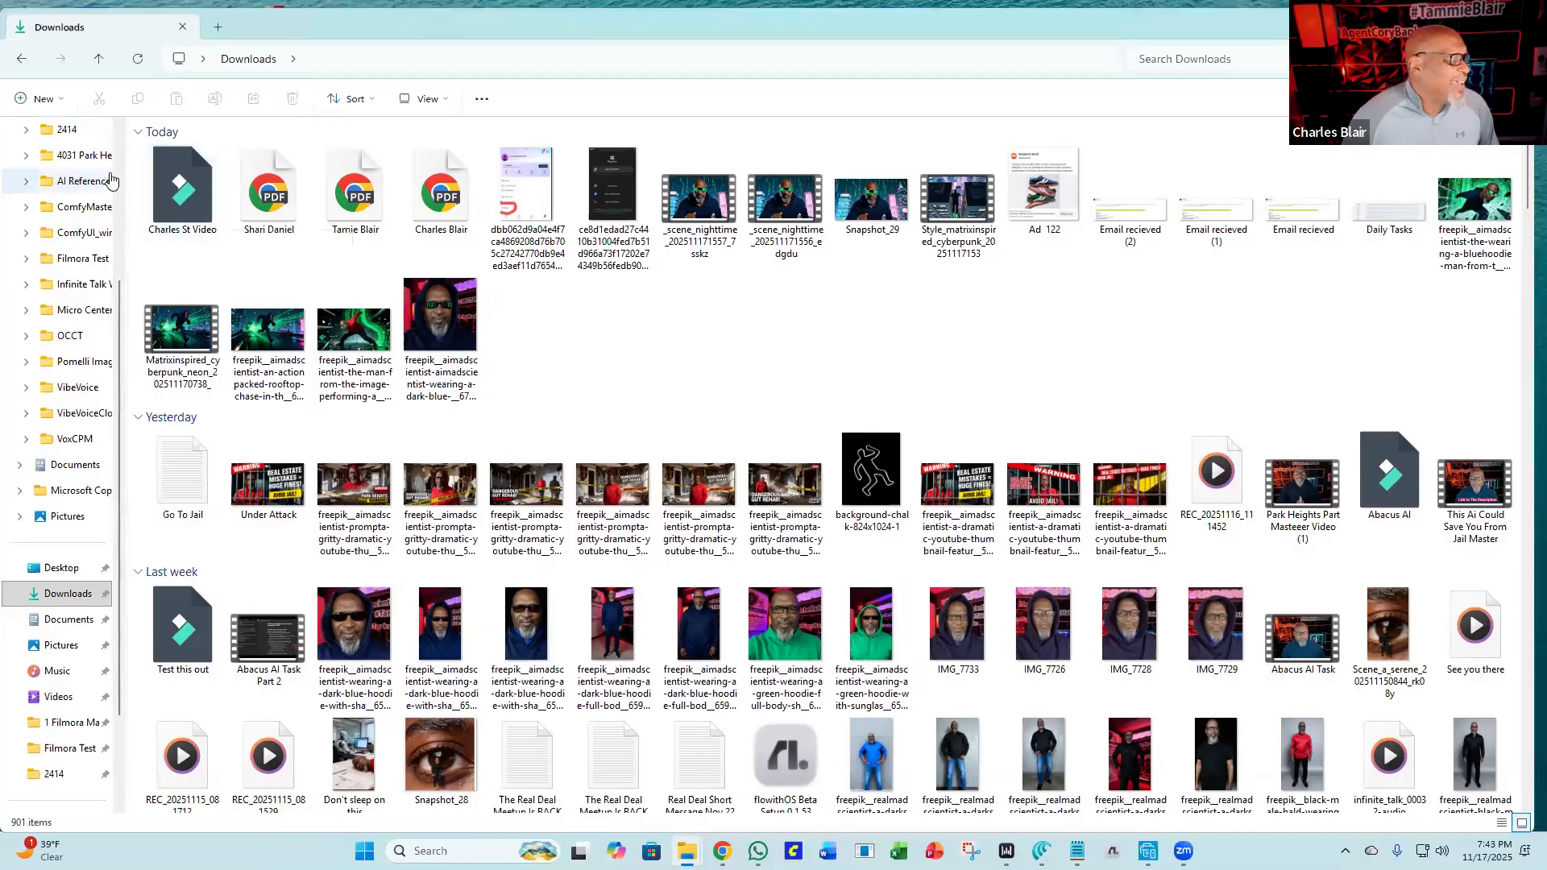
double_click(177, 210)
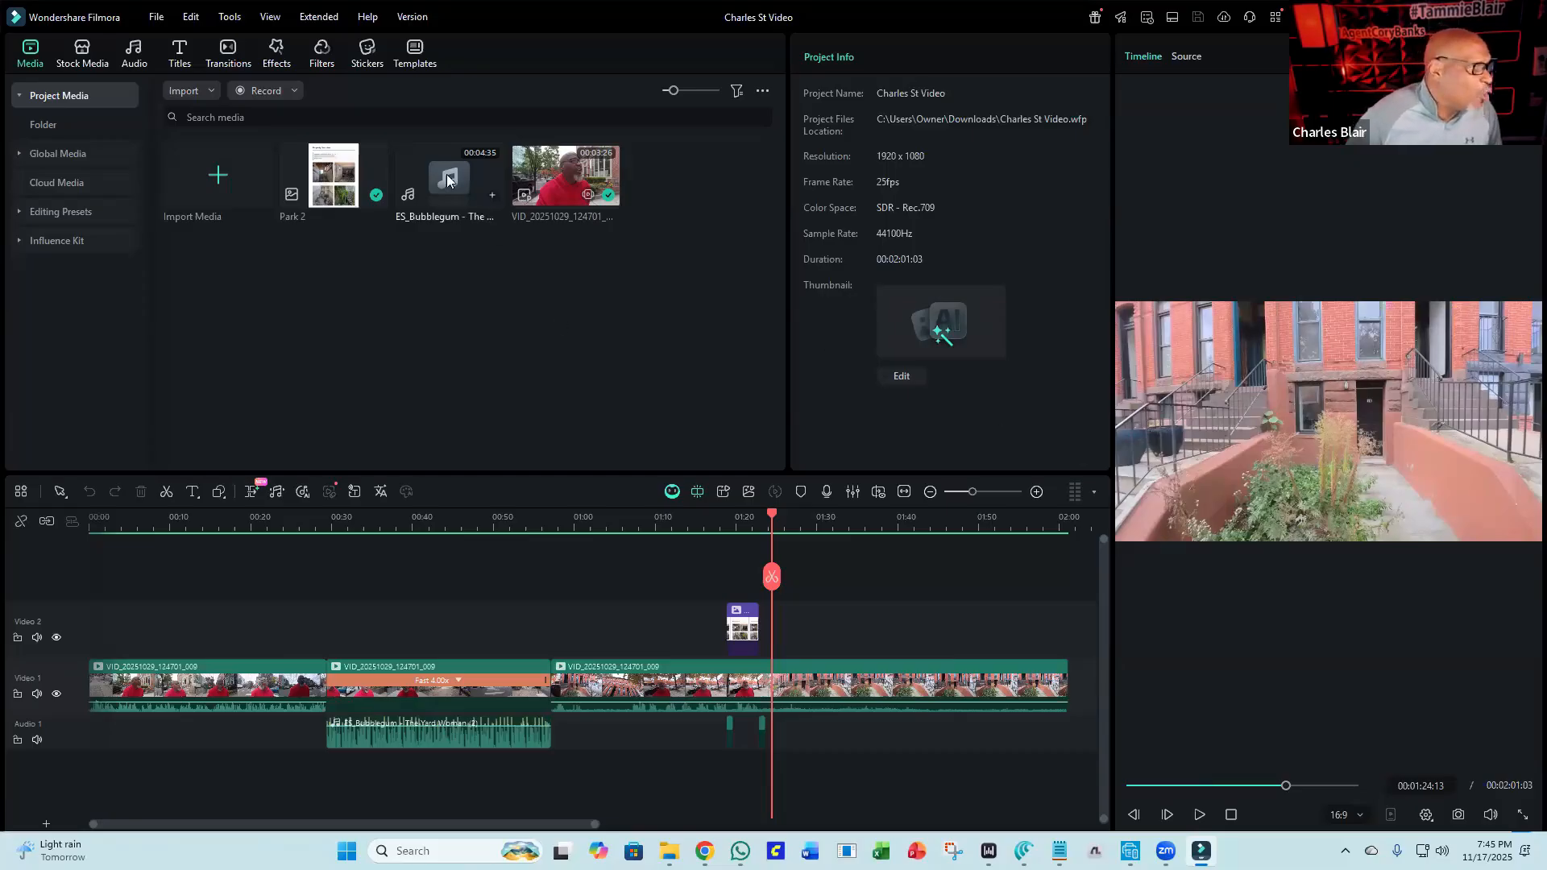
drag(461, 174, 72, 773)
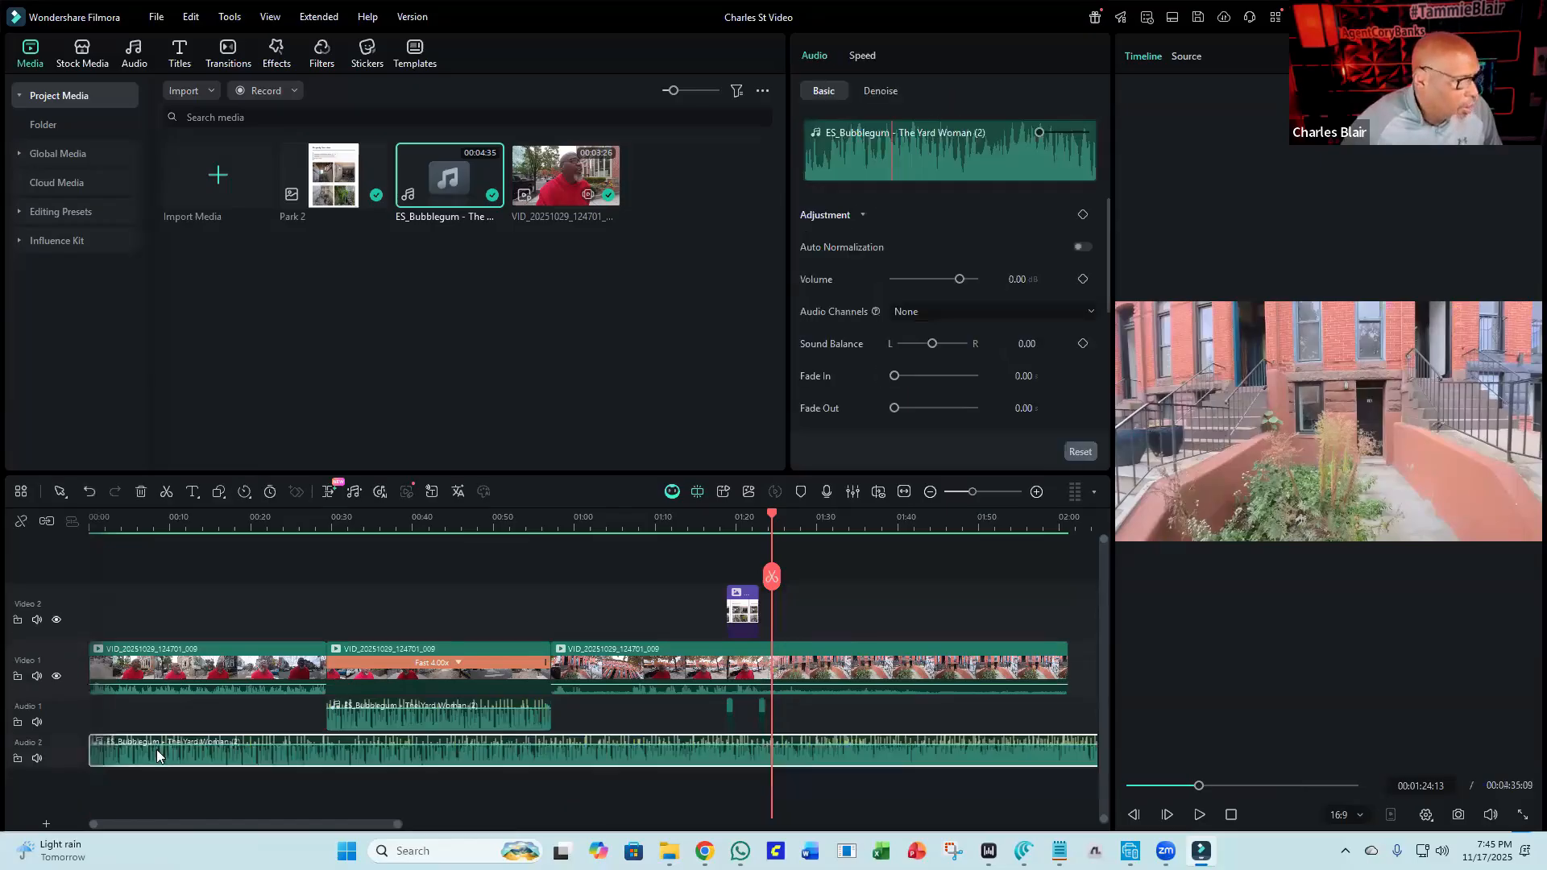
click(196, 725)
click(224, 754)
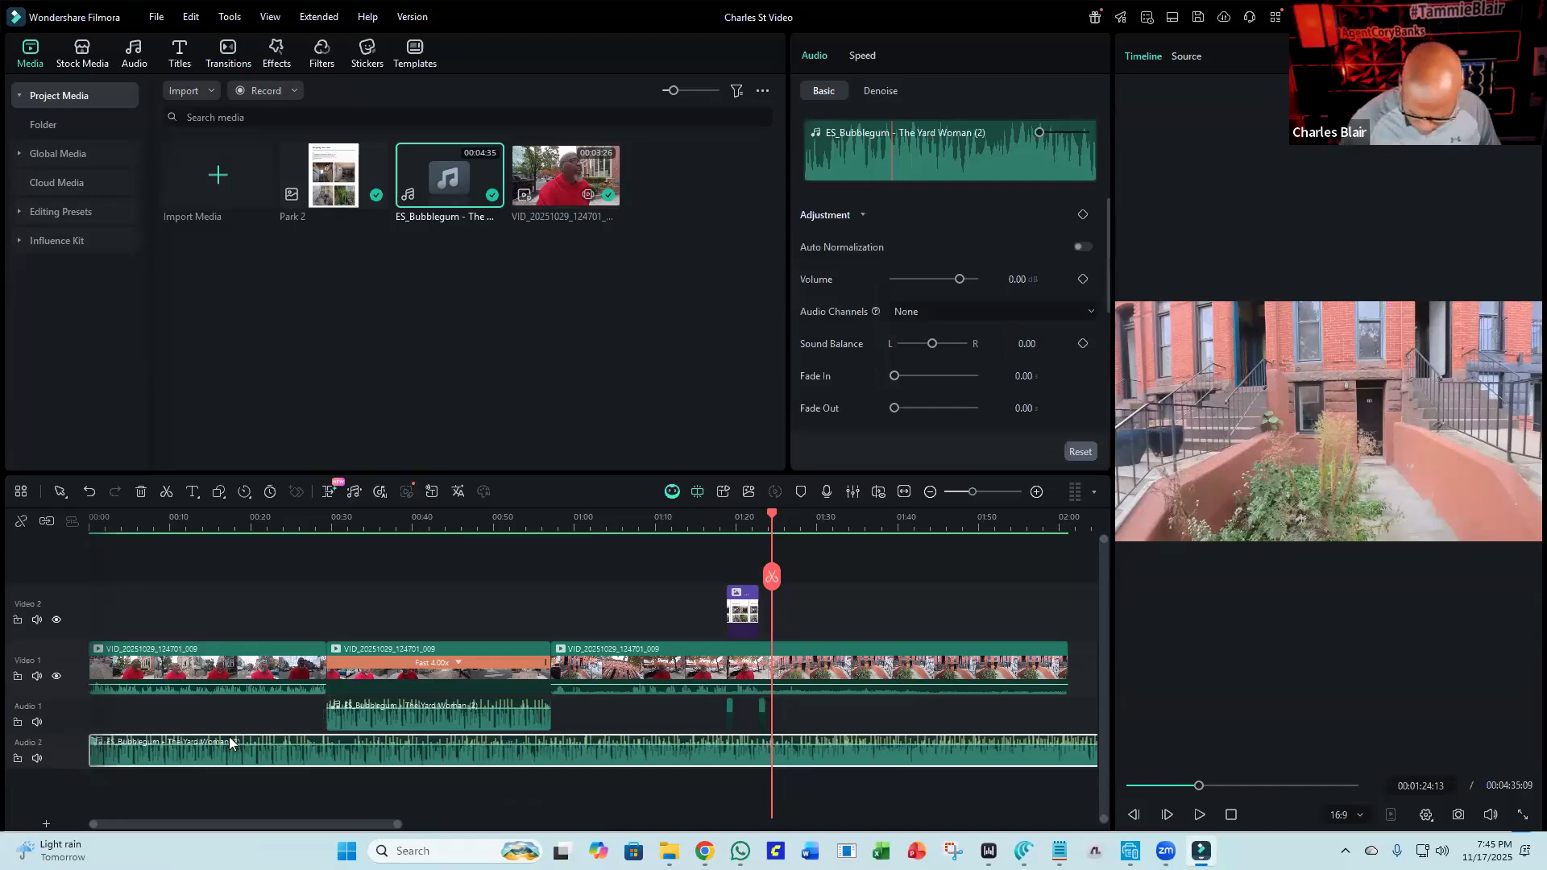
key(Delete)
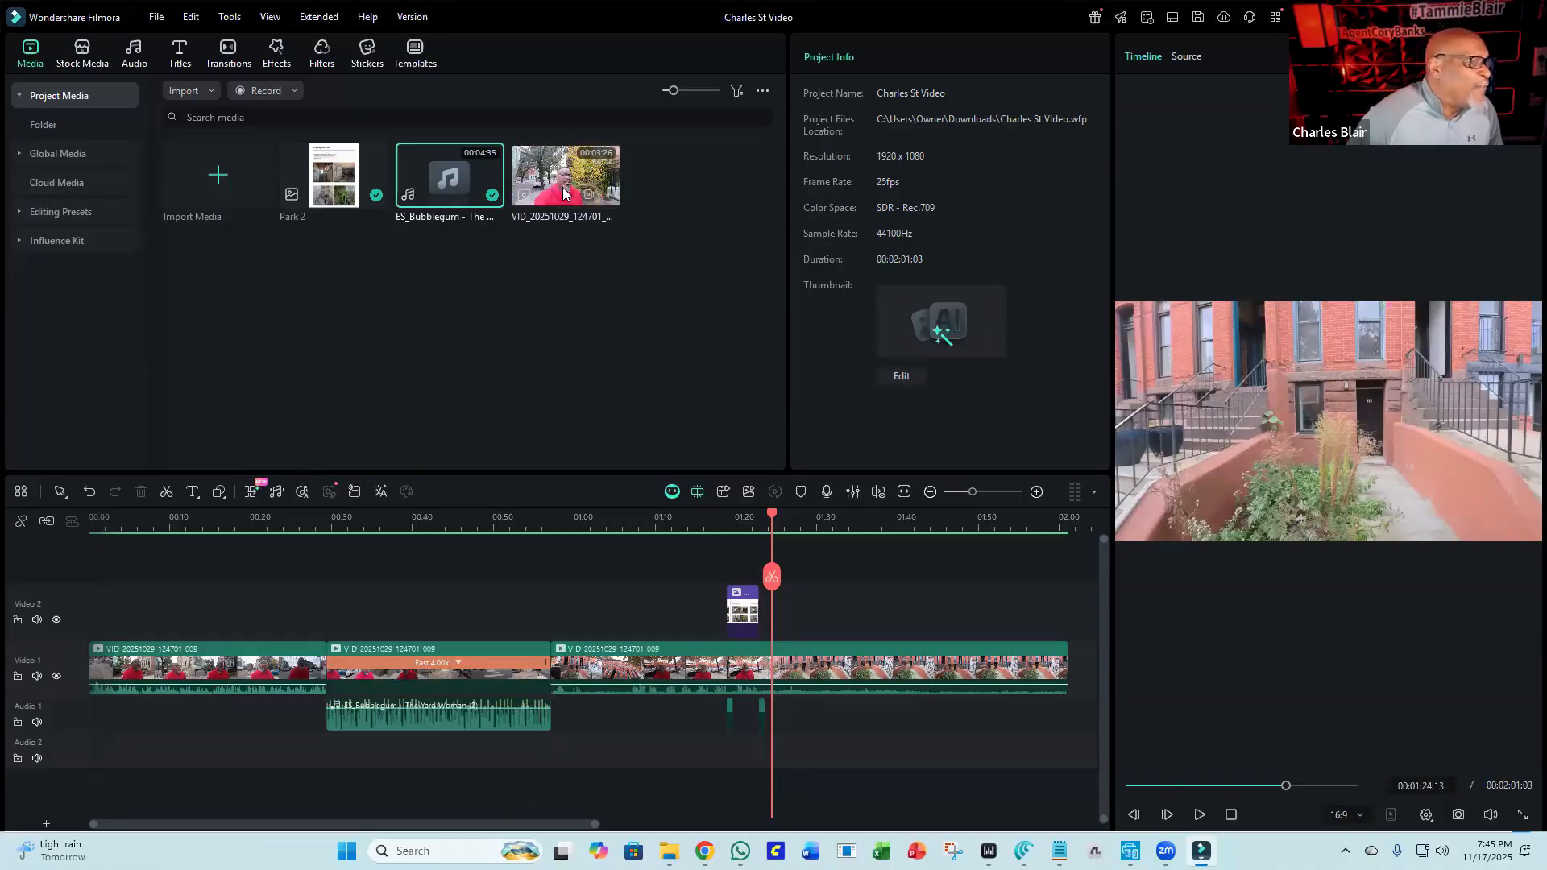
drag(544, 177, 40, 548)
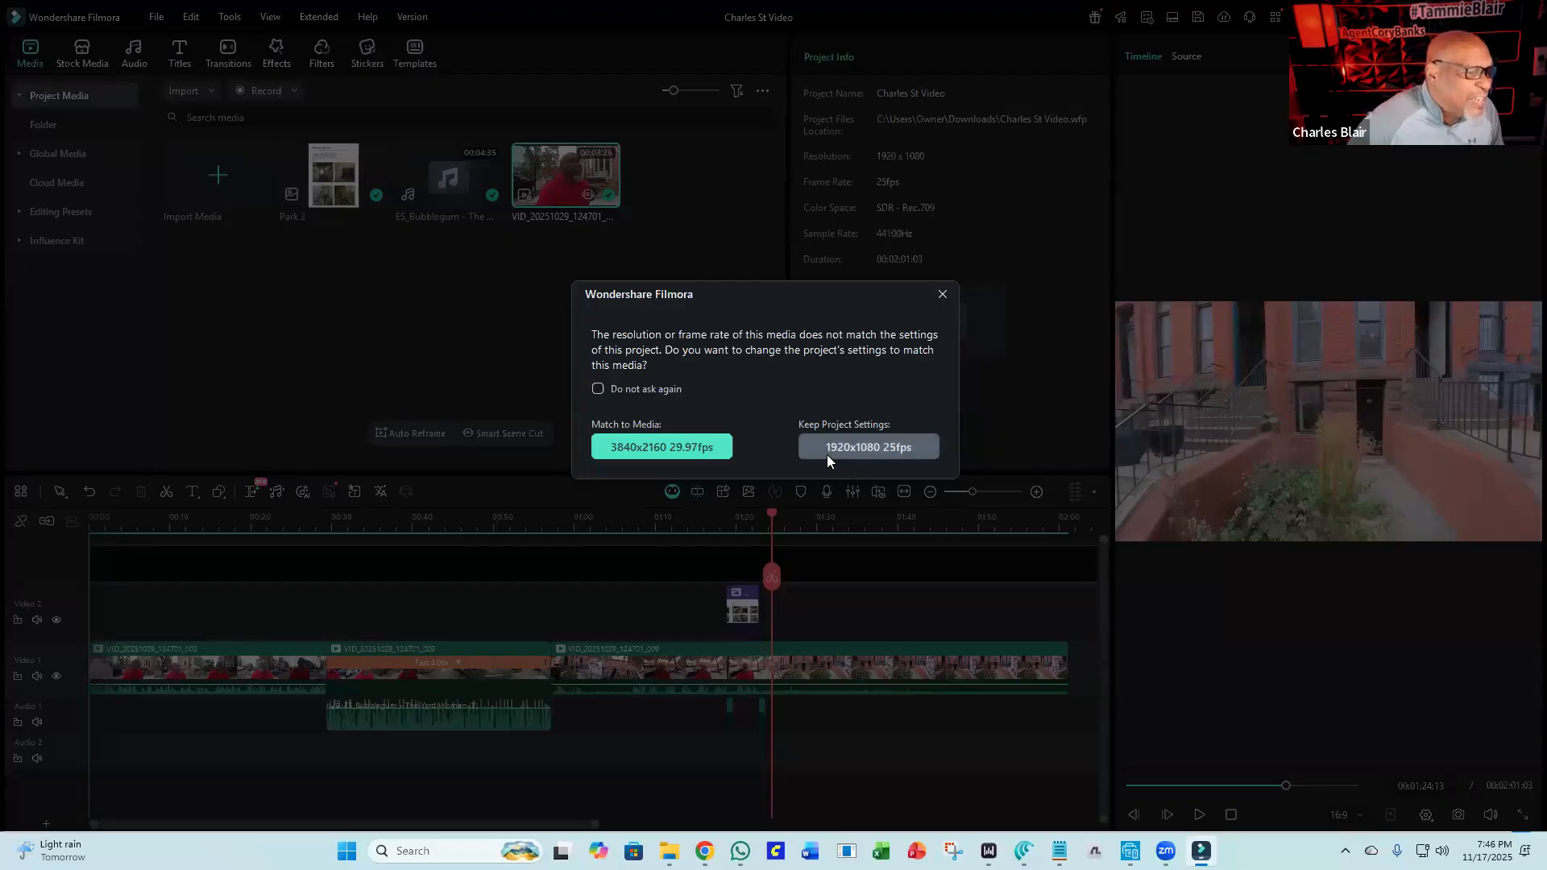
click(862, 450)
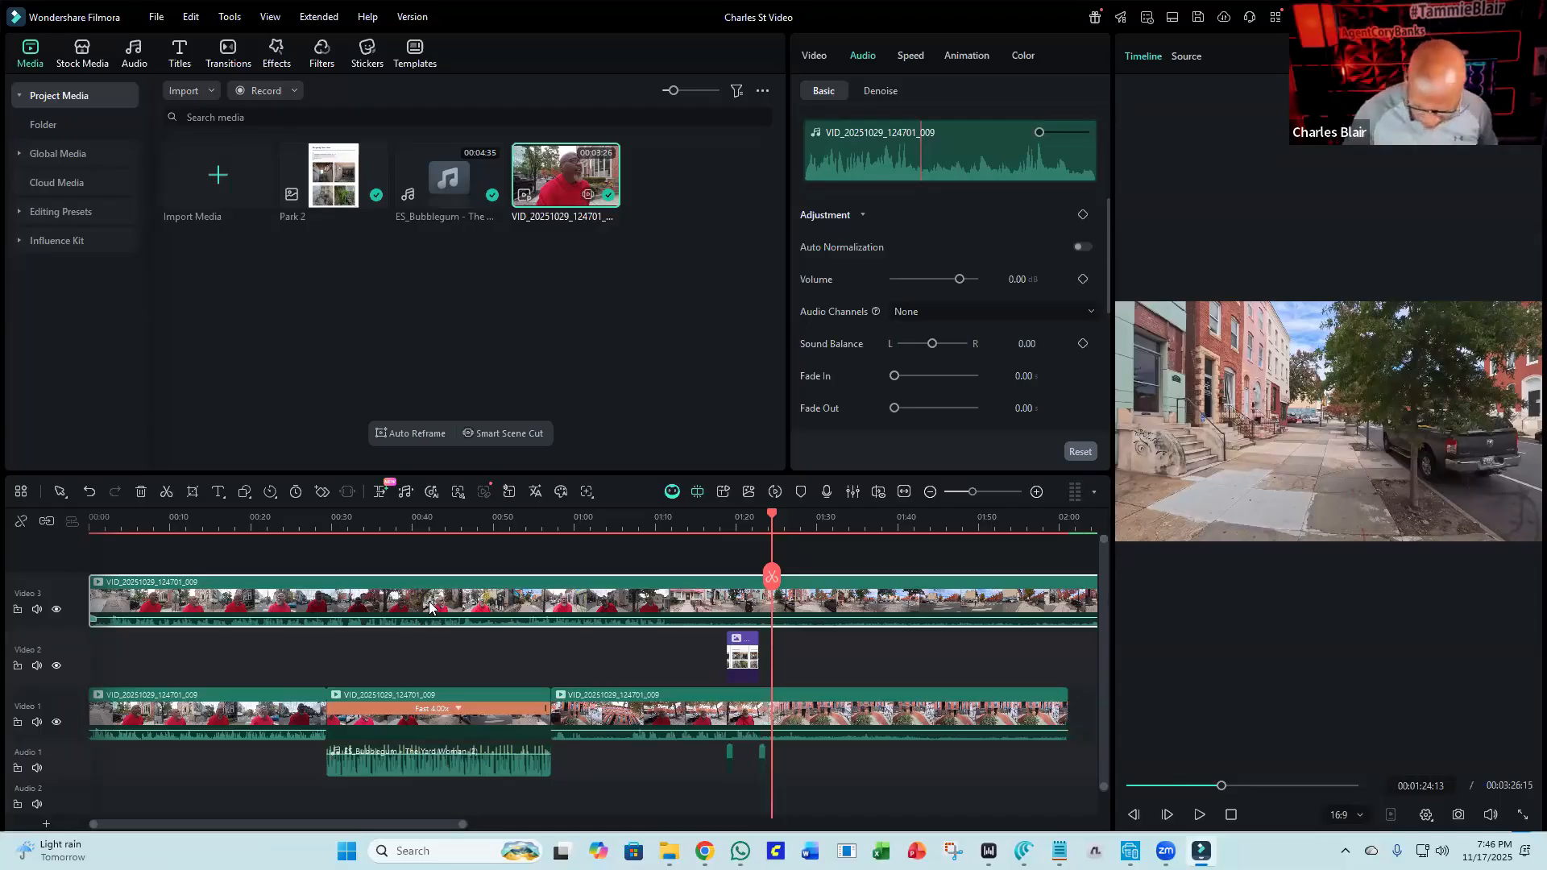
key(Delete)
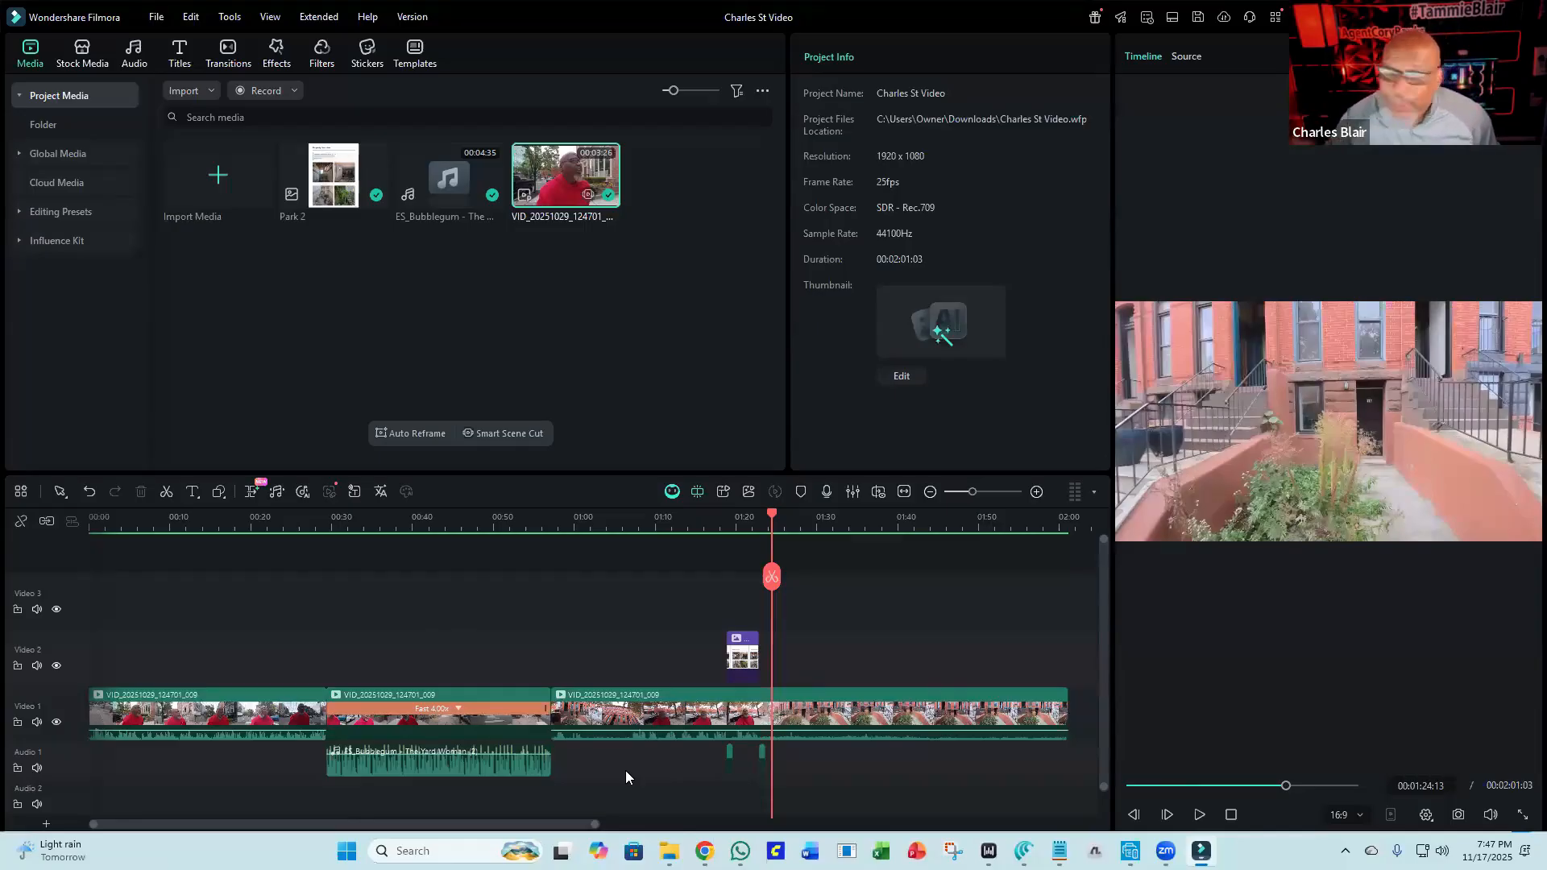
Split the main video at about 01:24 and delete the footage after the split.
click(773, 576)
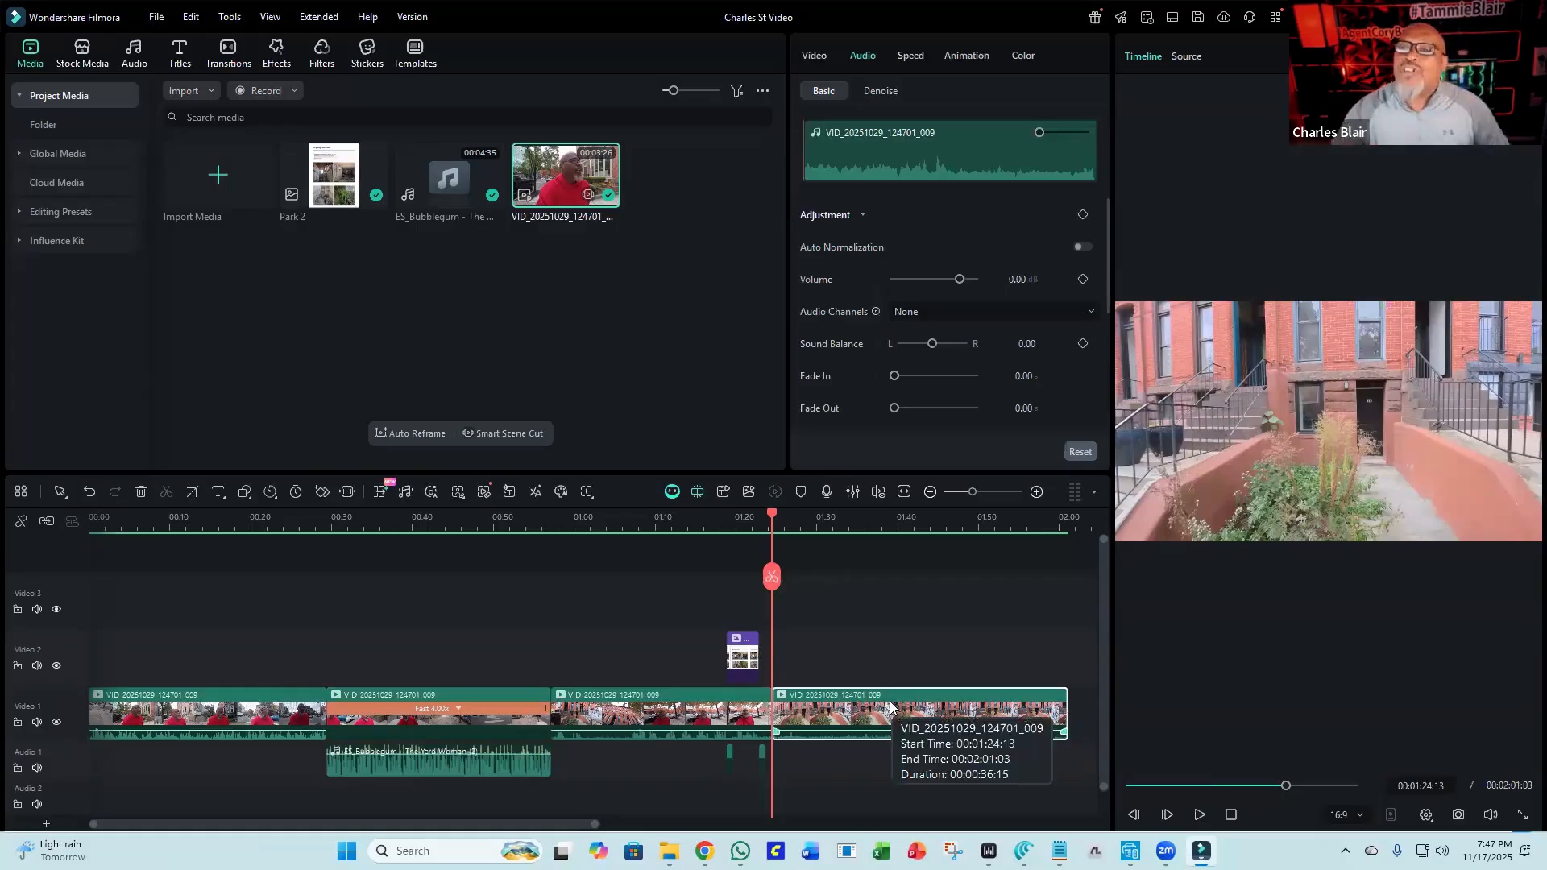
key(Delete)
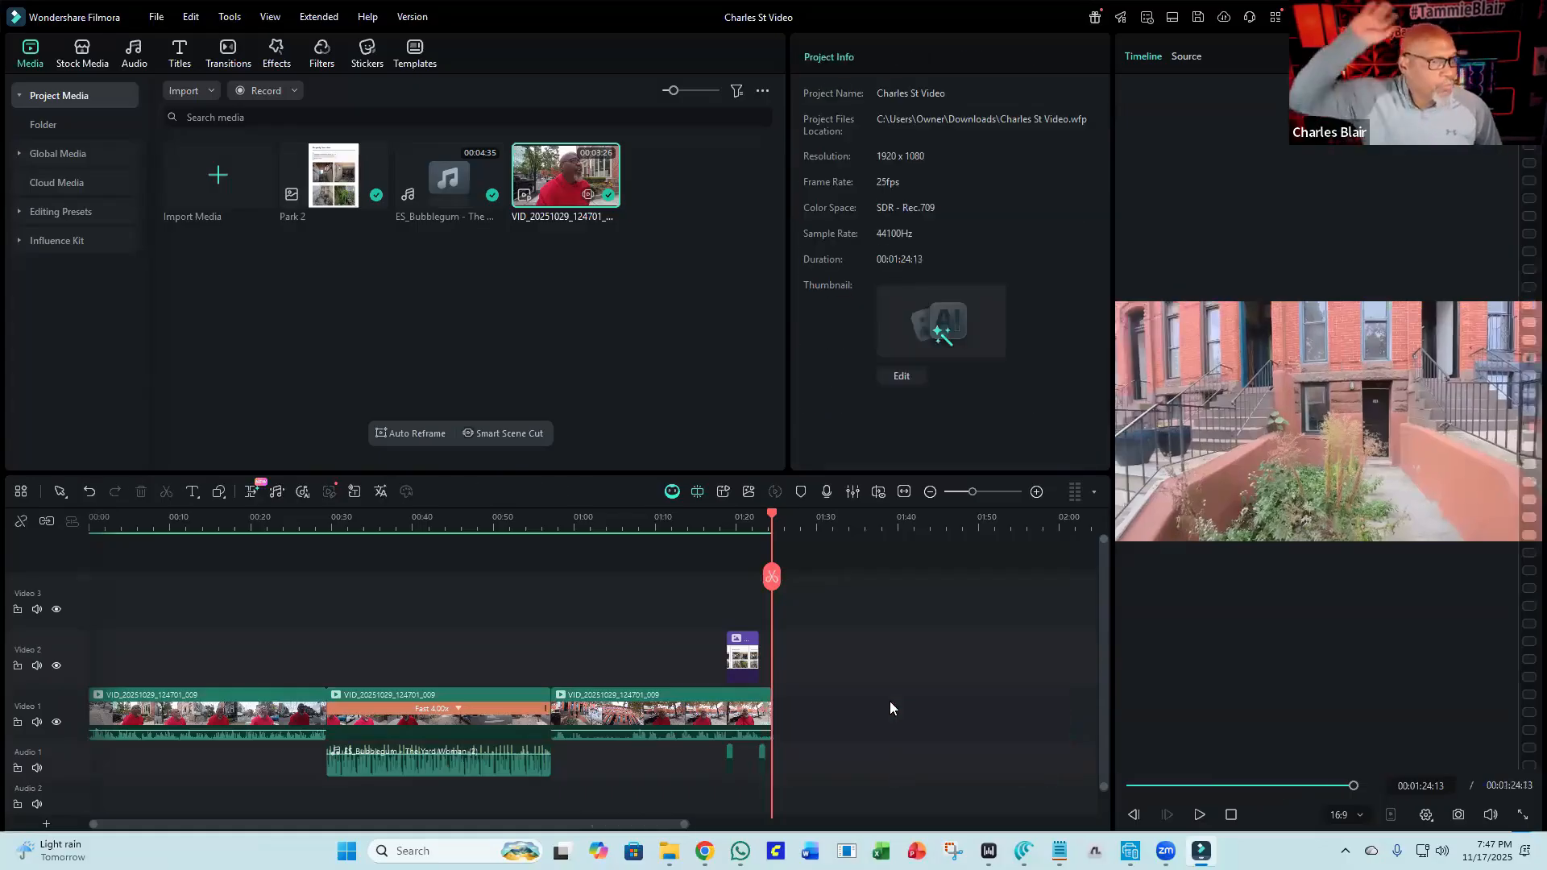
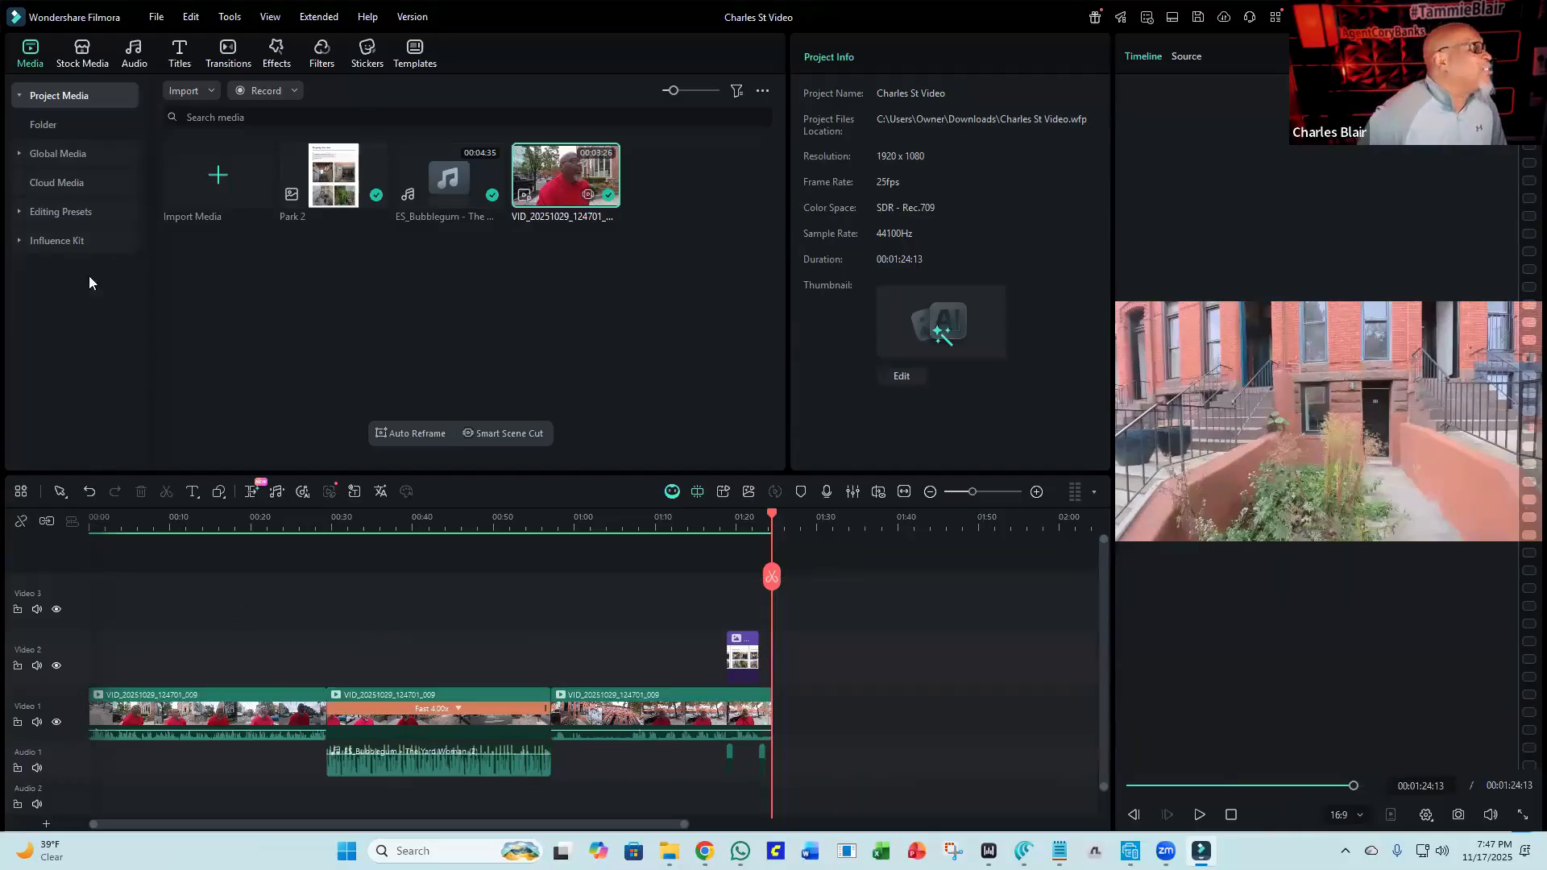
Add the Credit 2 end-credits title template to the end of the main video track.
click(176, 65)
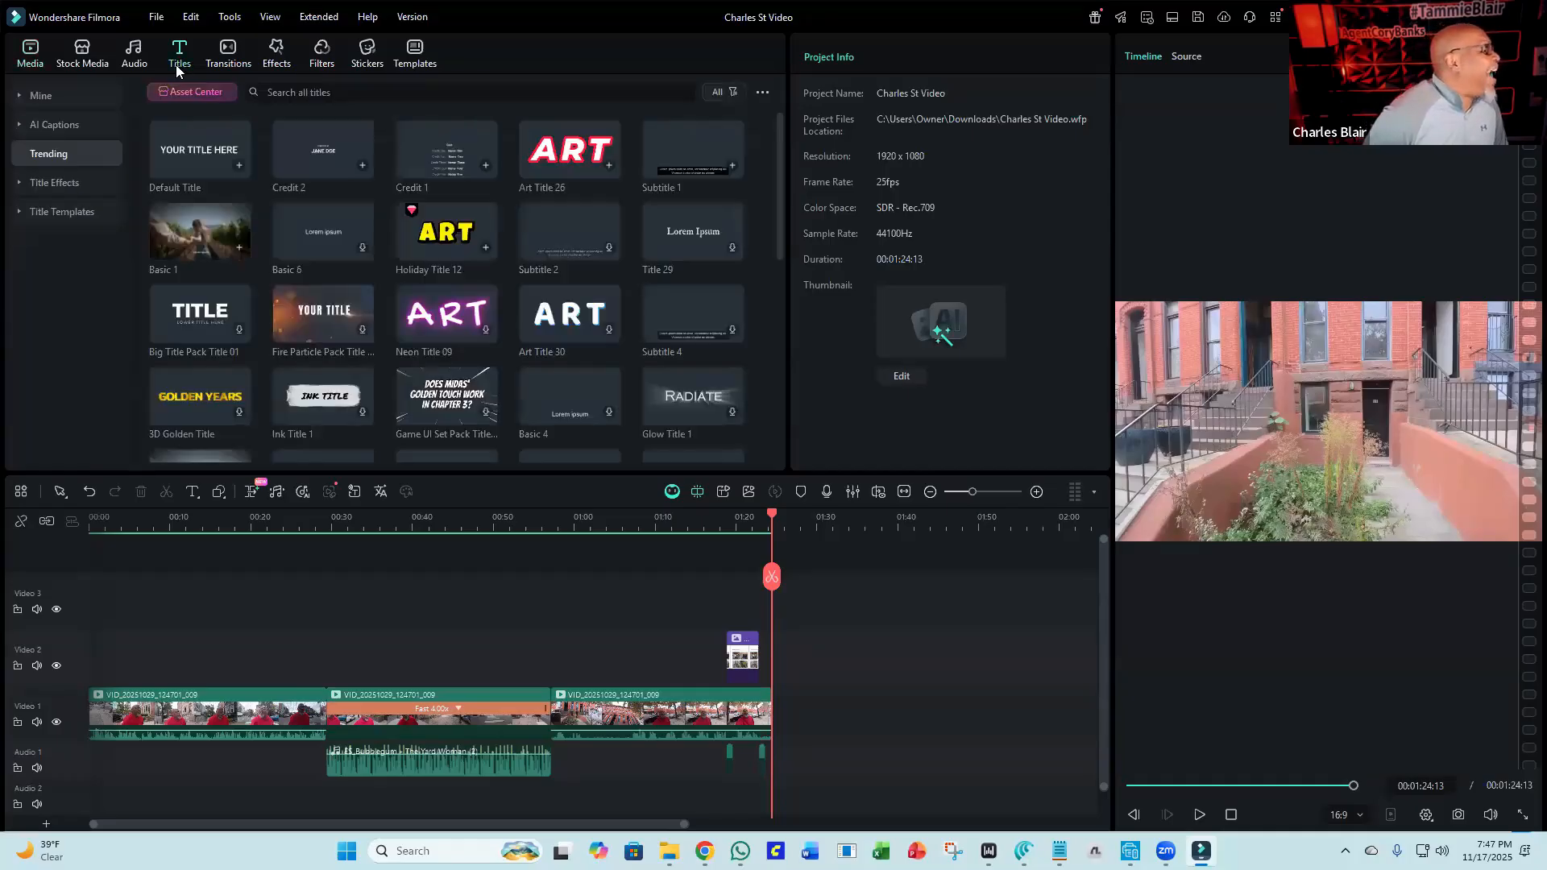
click(74, 211)
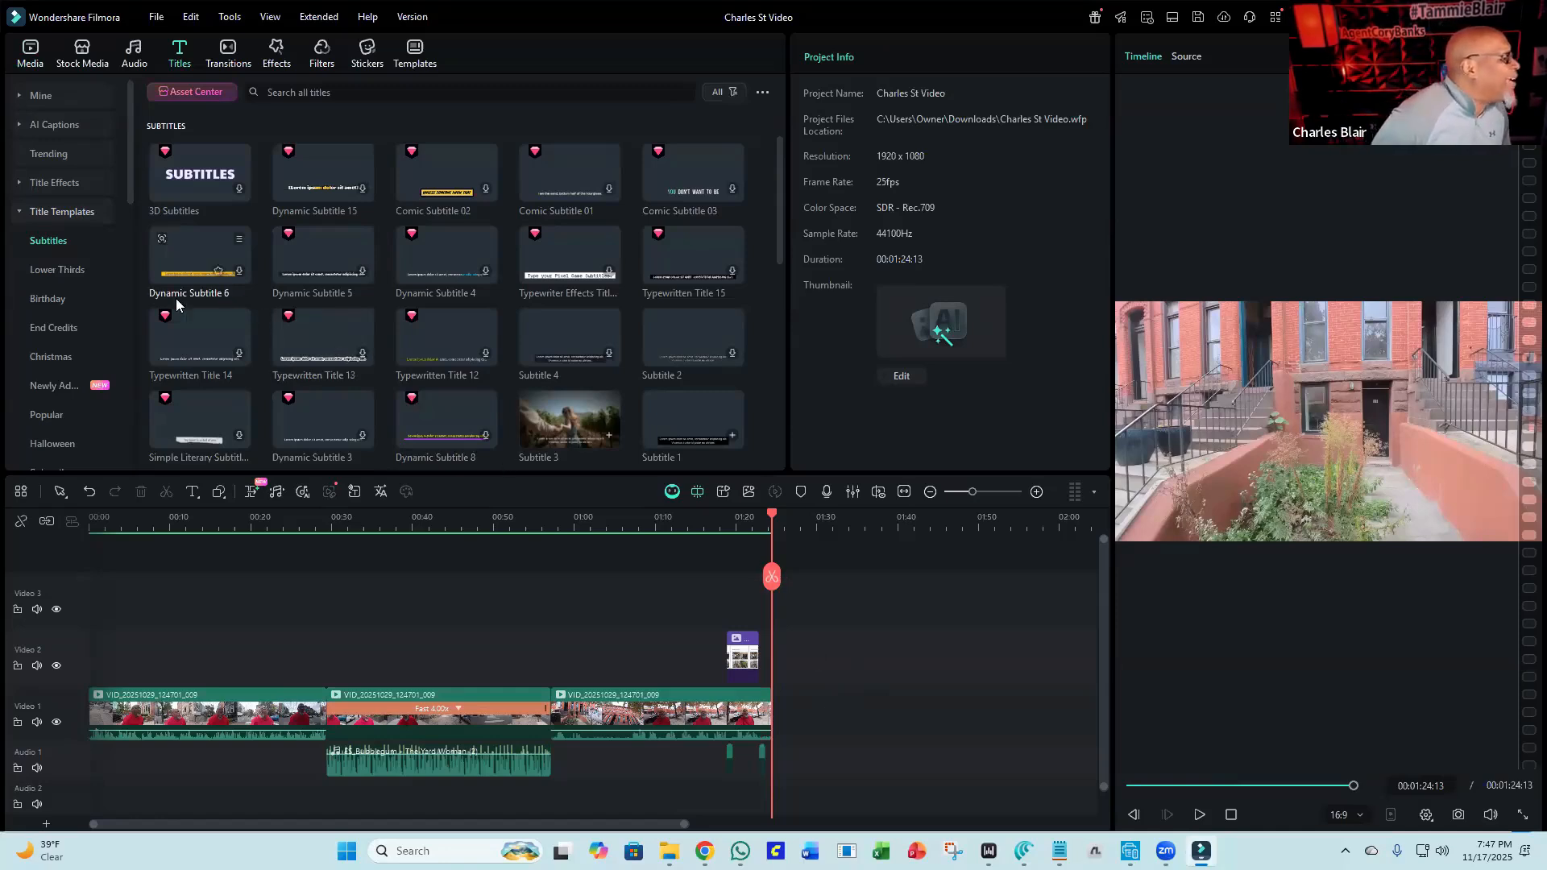
click(46, 333)
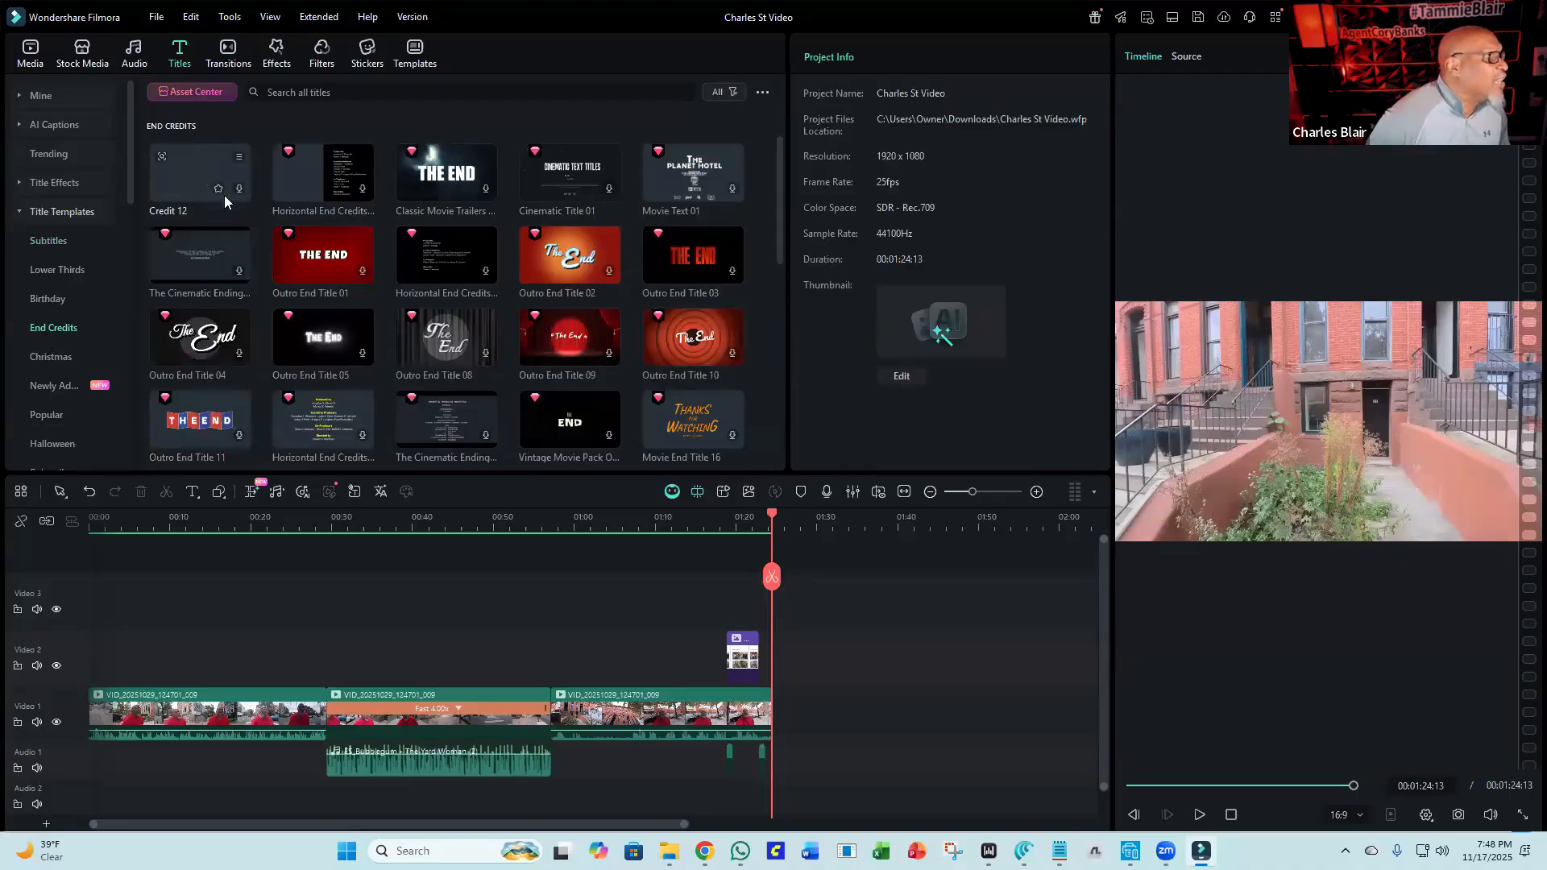
scroll(245, 205, down, 3)
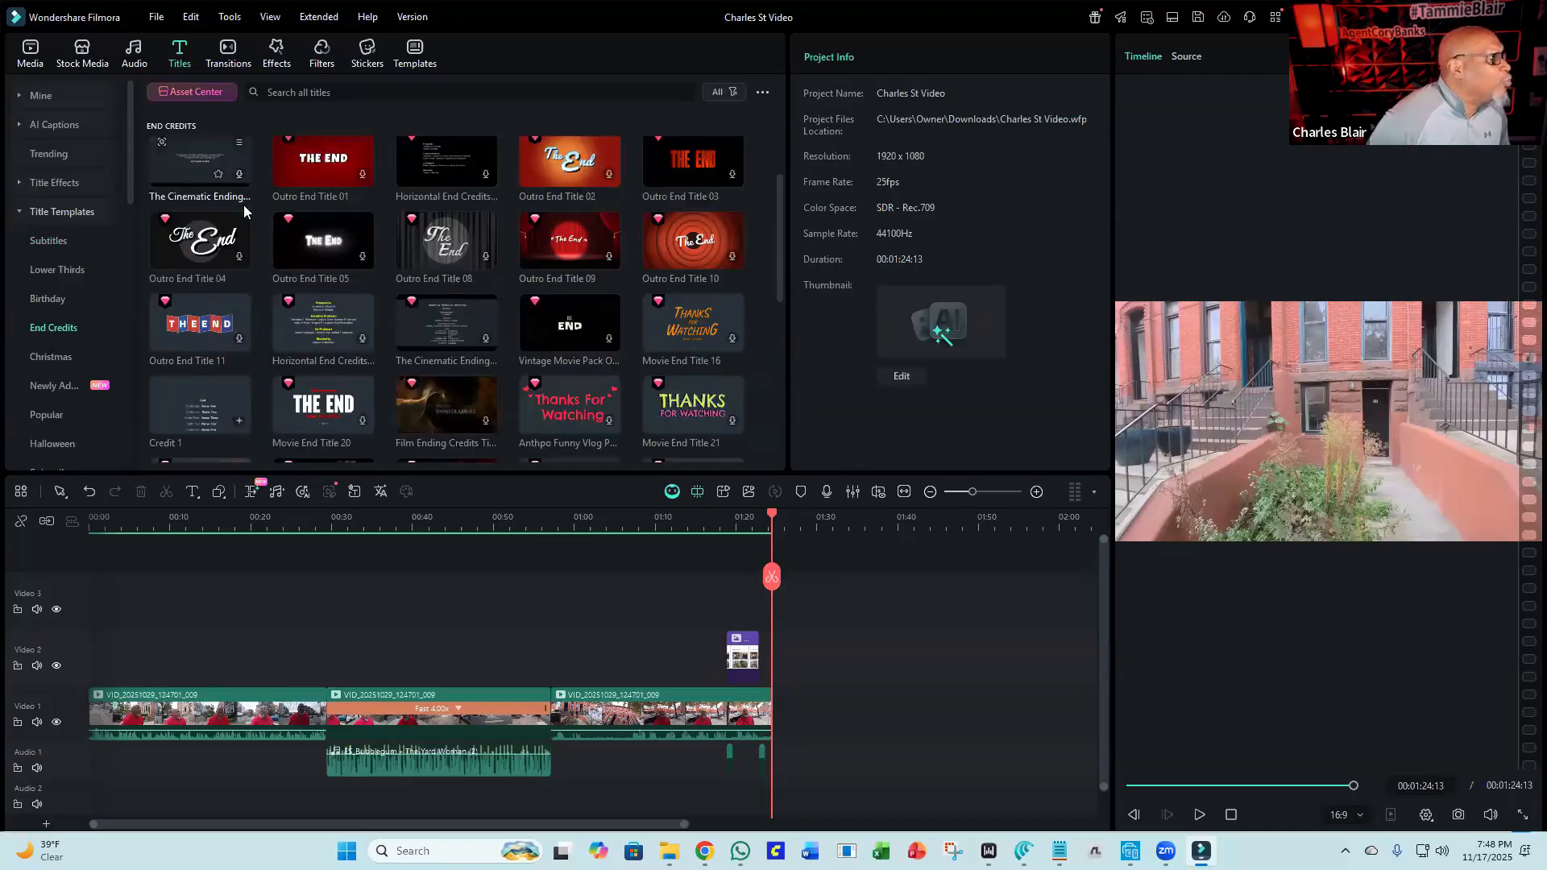
scroll(242, 205, down, 3)
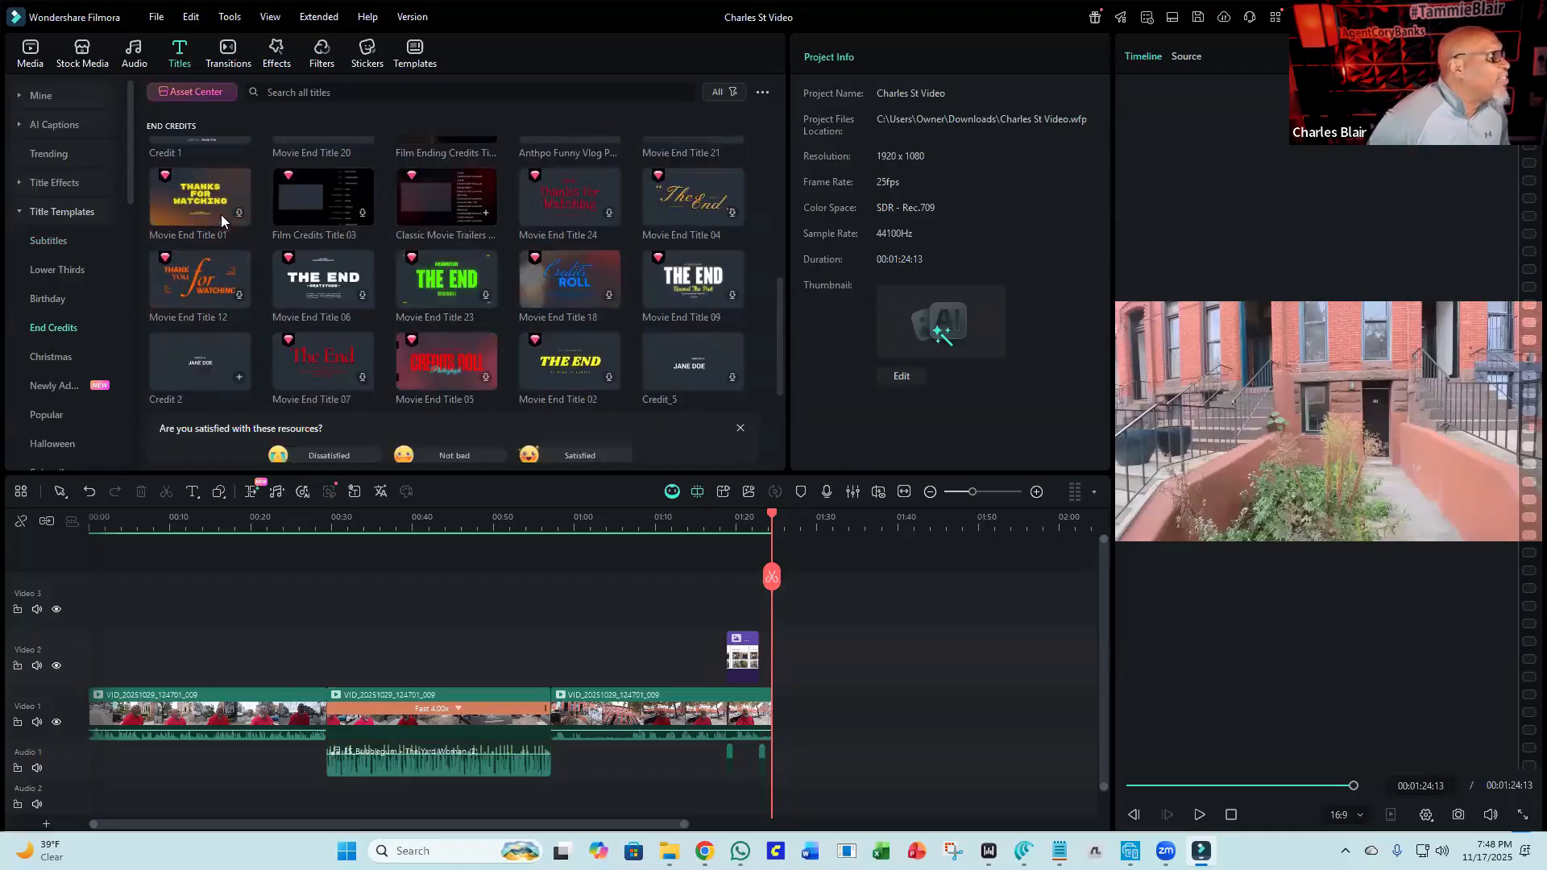
mouse_move(194, 361)
mouse_down()
mouse_move(334, 406)
mouse_move(186, 363)
mouse_up()
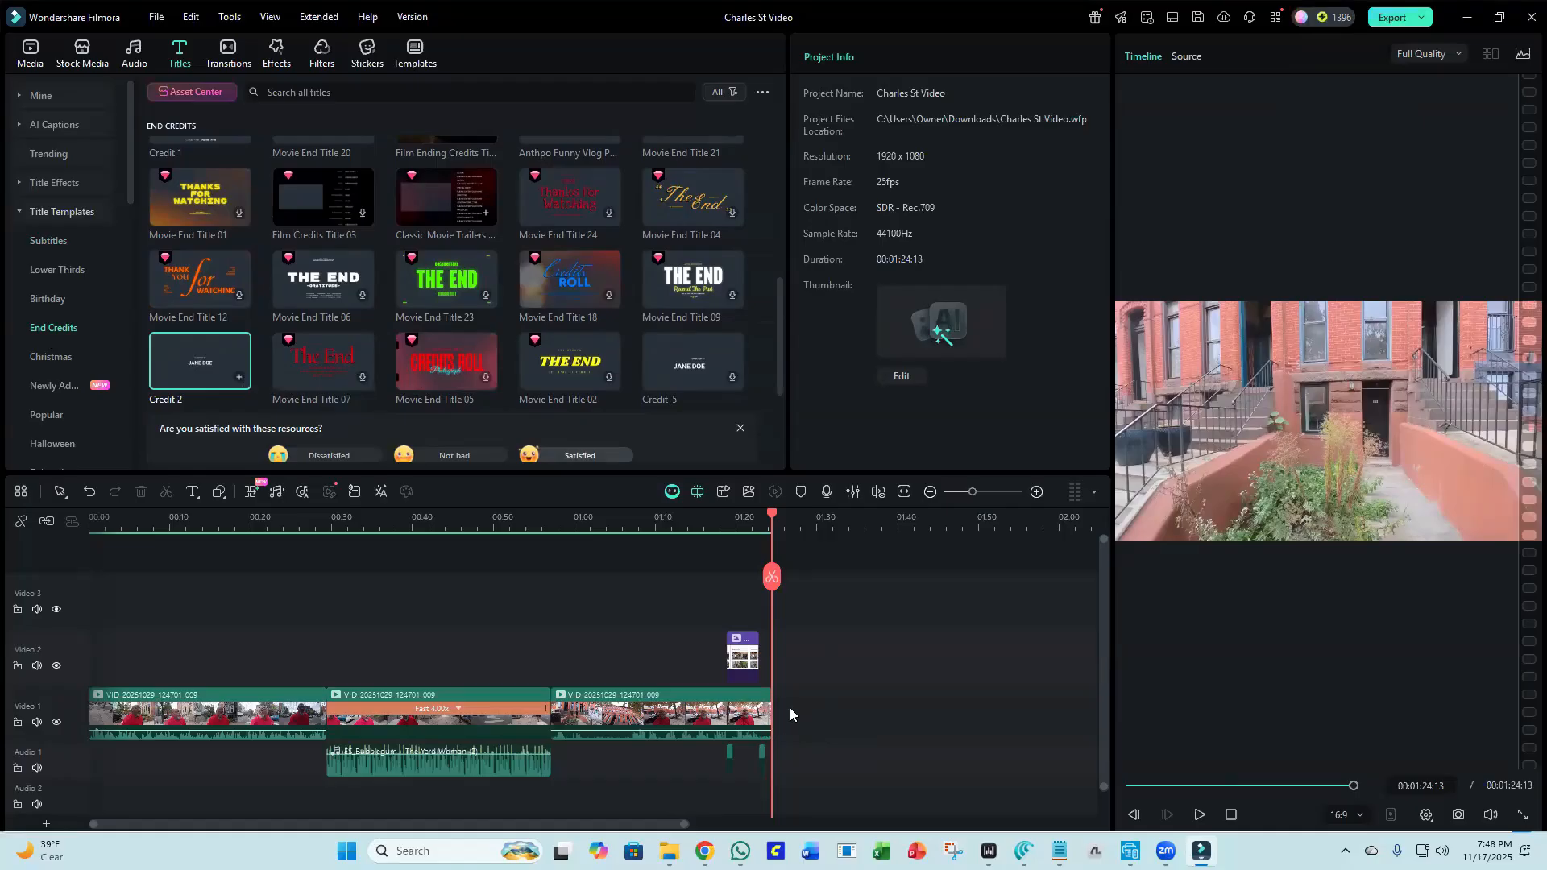
mouse_move(241, 382)
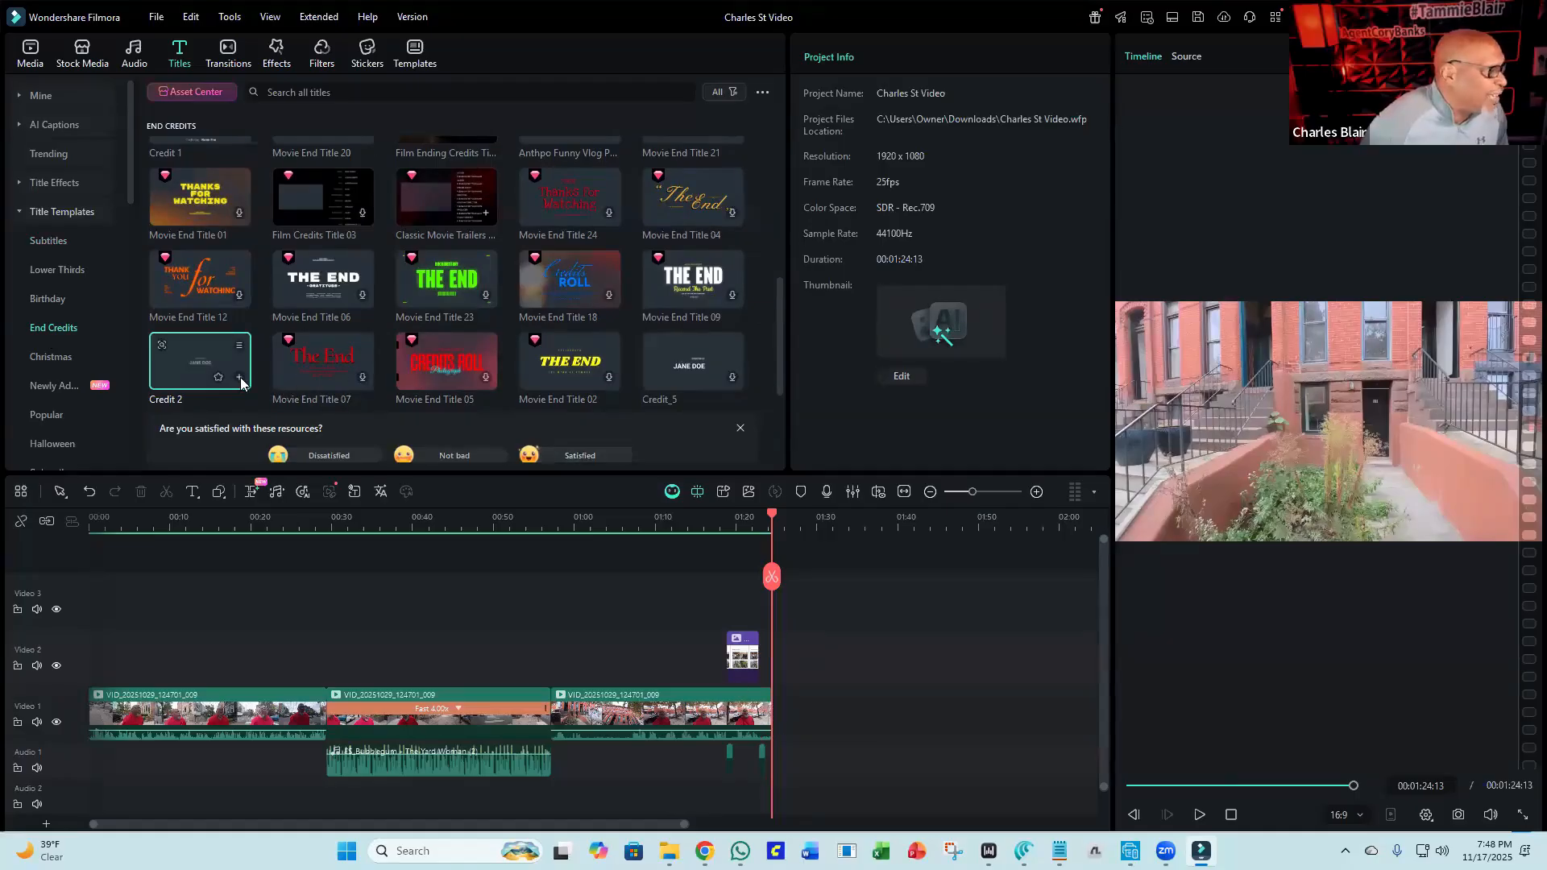
drag(213, 355, 772, 701)
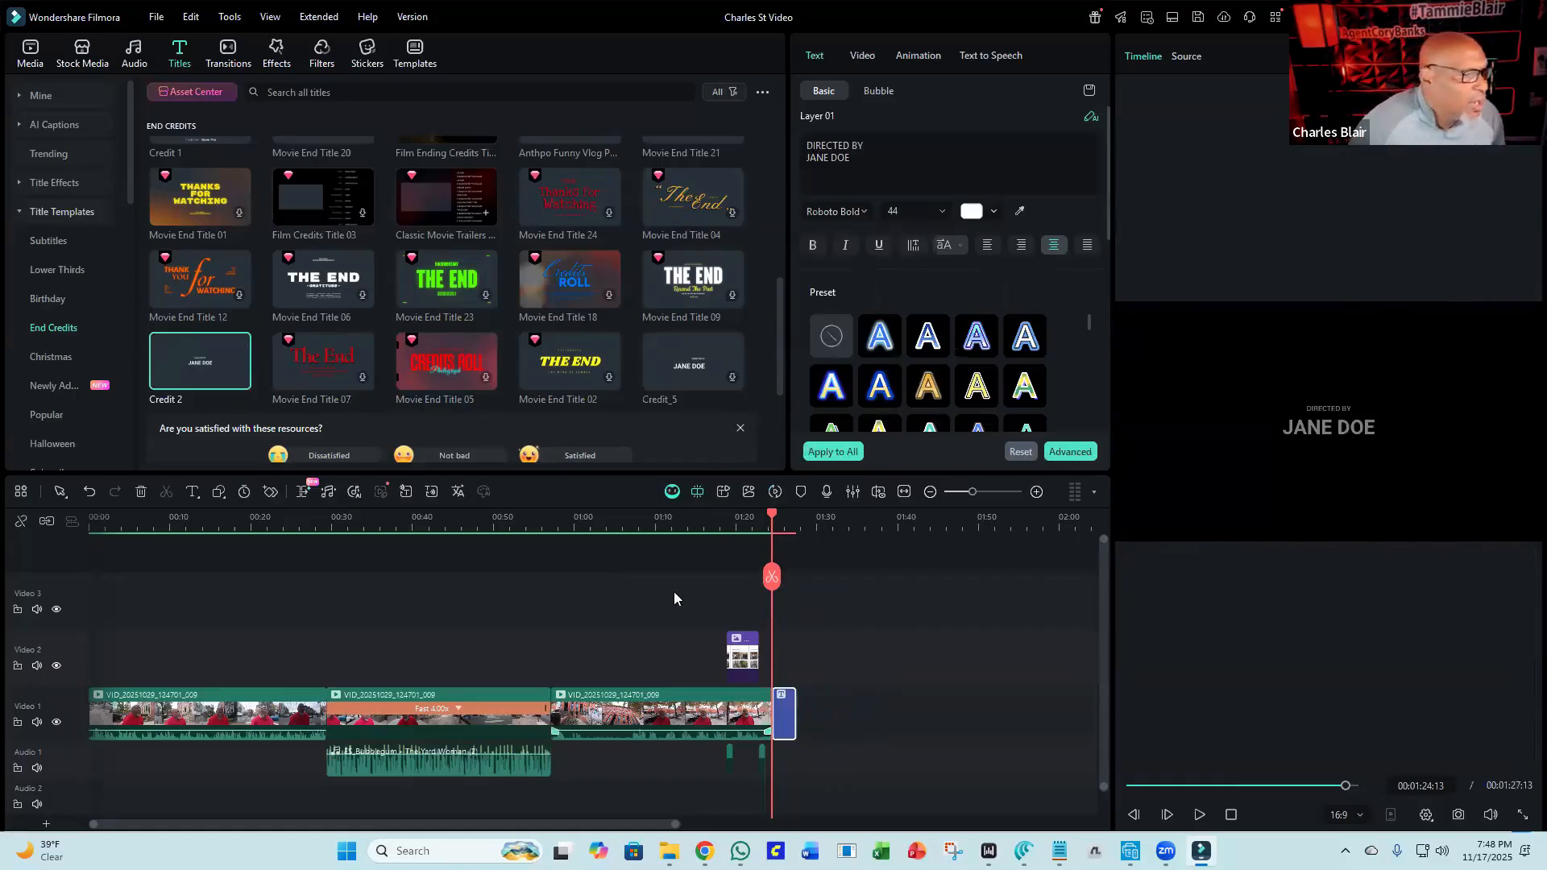
Play back the end of the timeline to preview the new credit title.
click(651, 524)
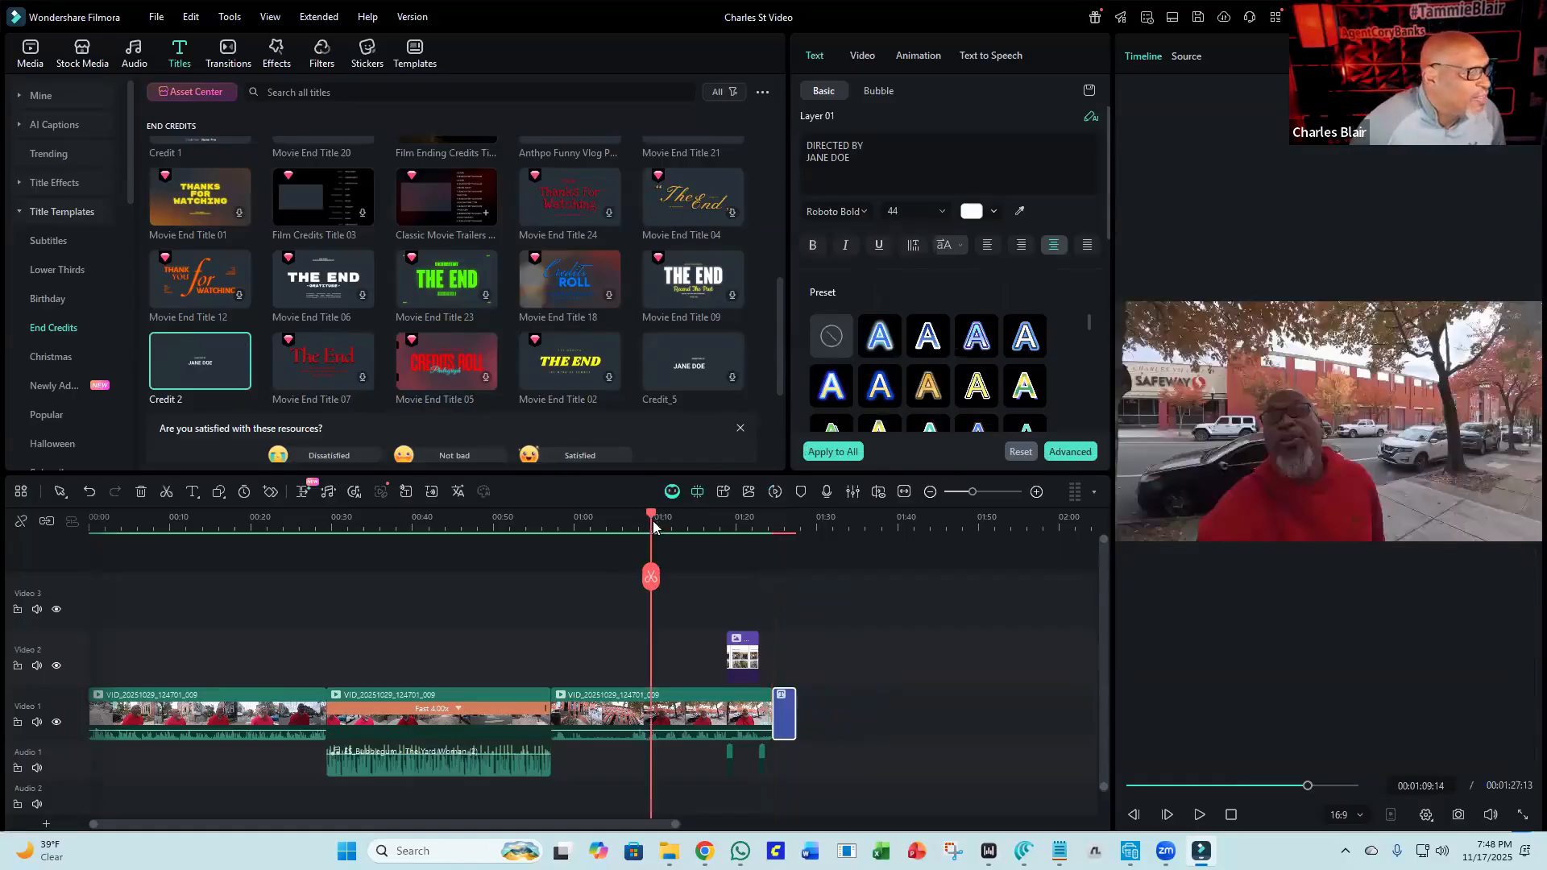
click(1199, 815)
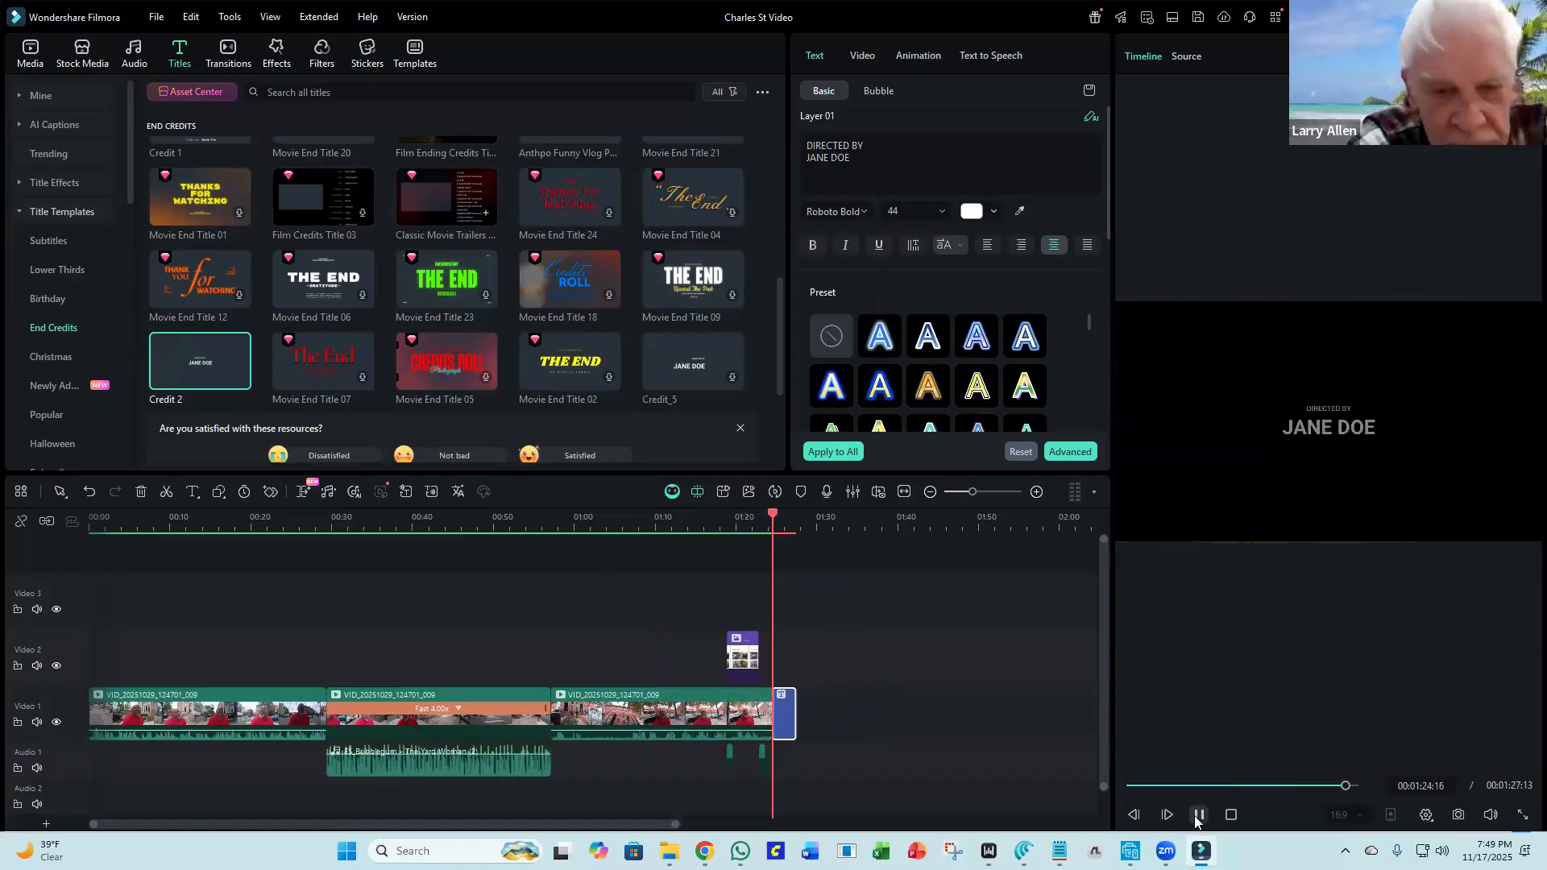
click(1198, 814)
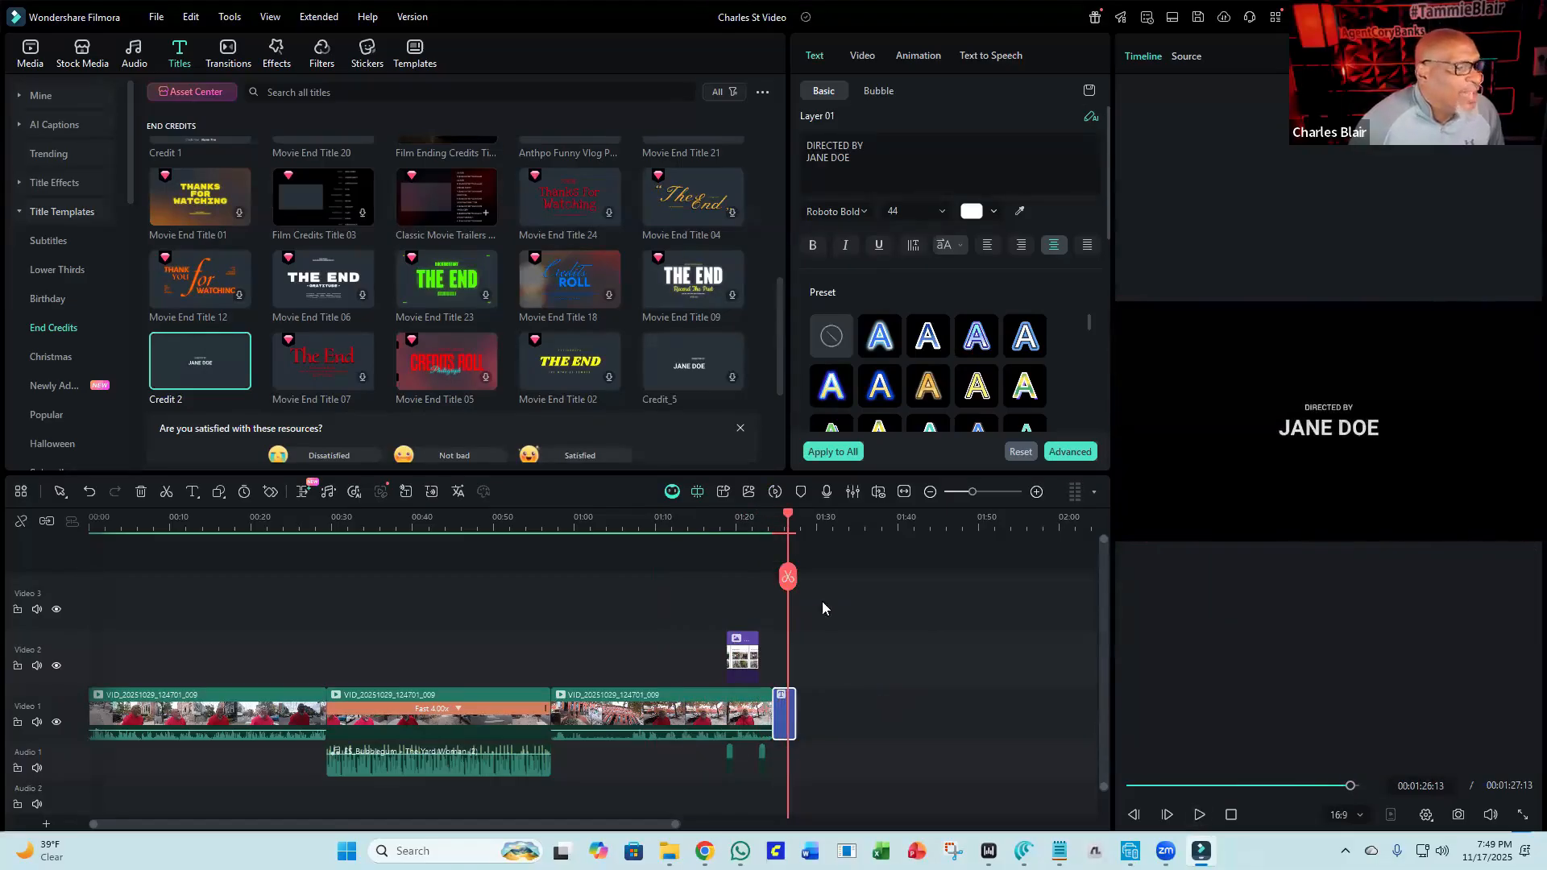
click(774, 518)
click(777, 517)
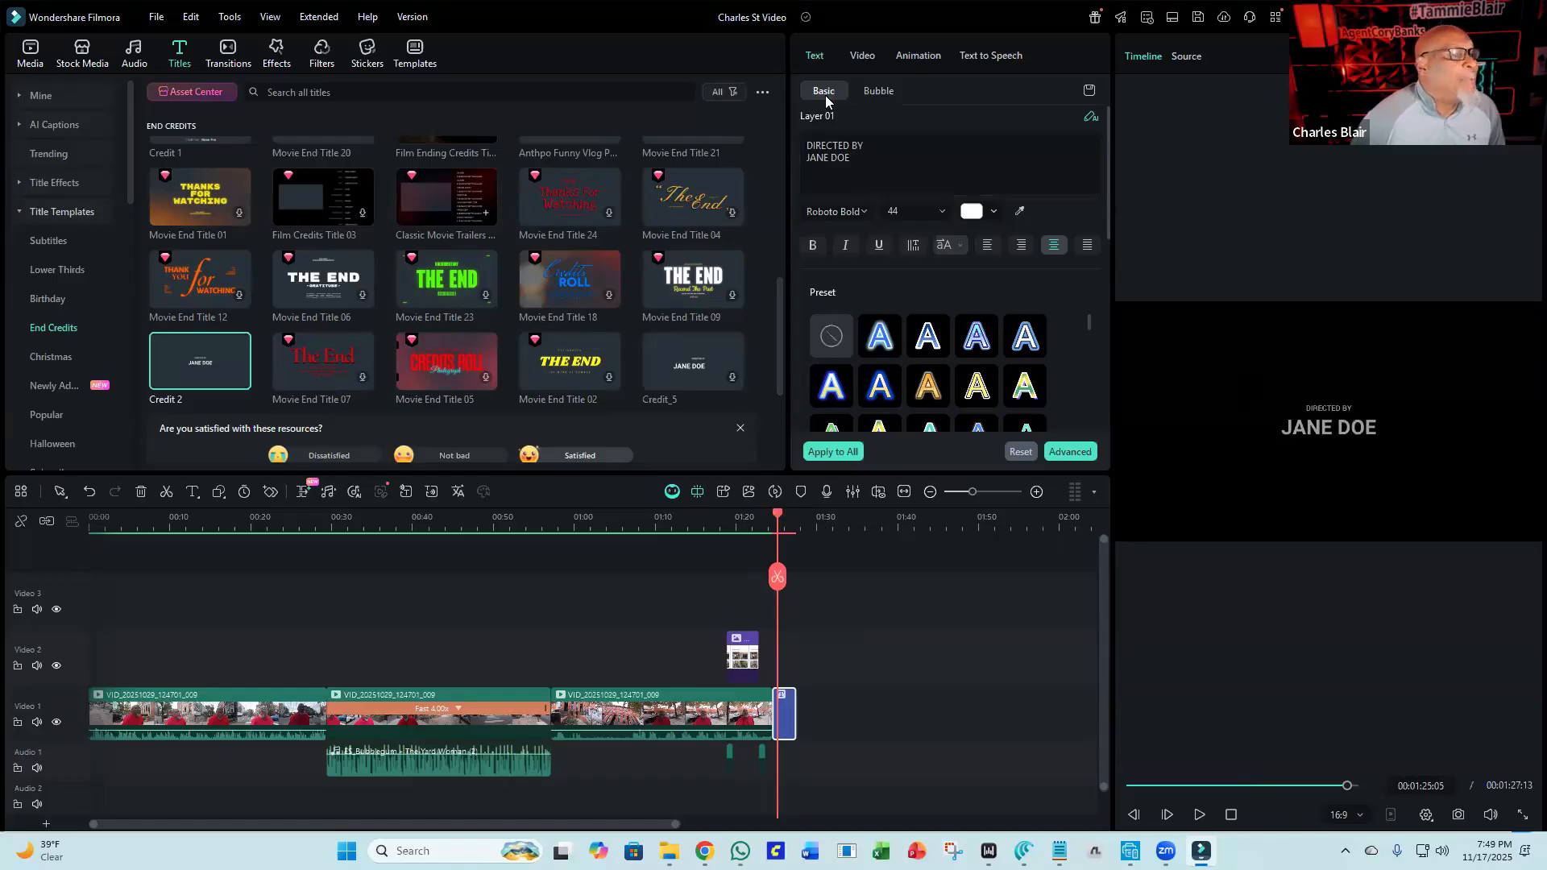
Replace the title's first text line with "Numbers That Count".
click(876, 91)
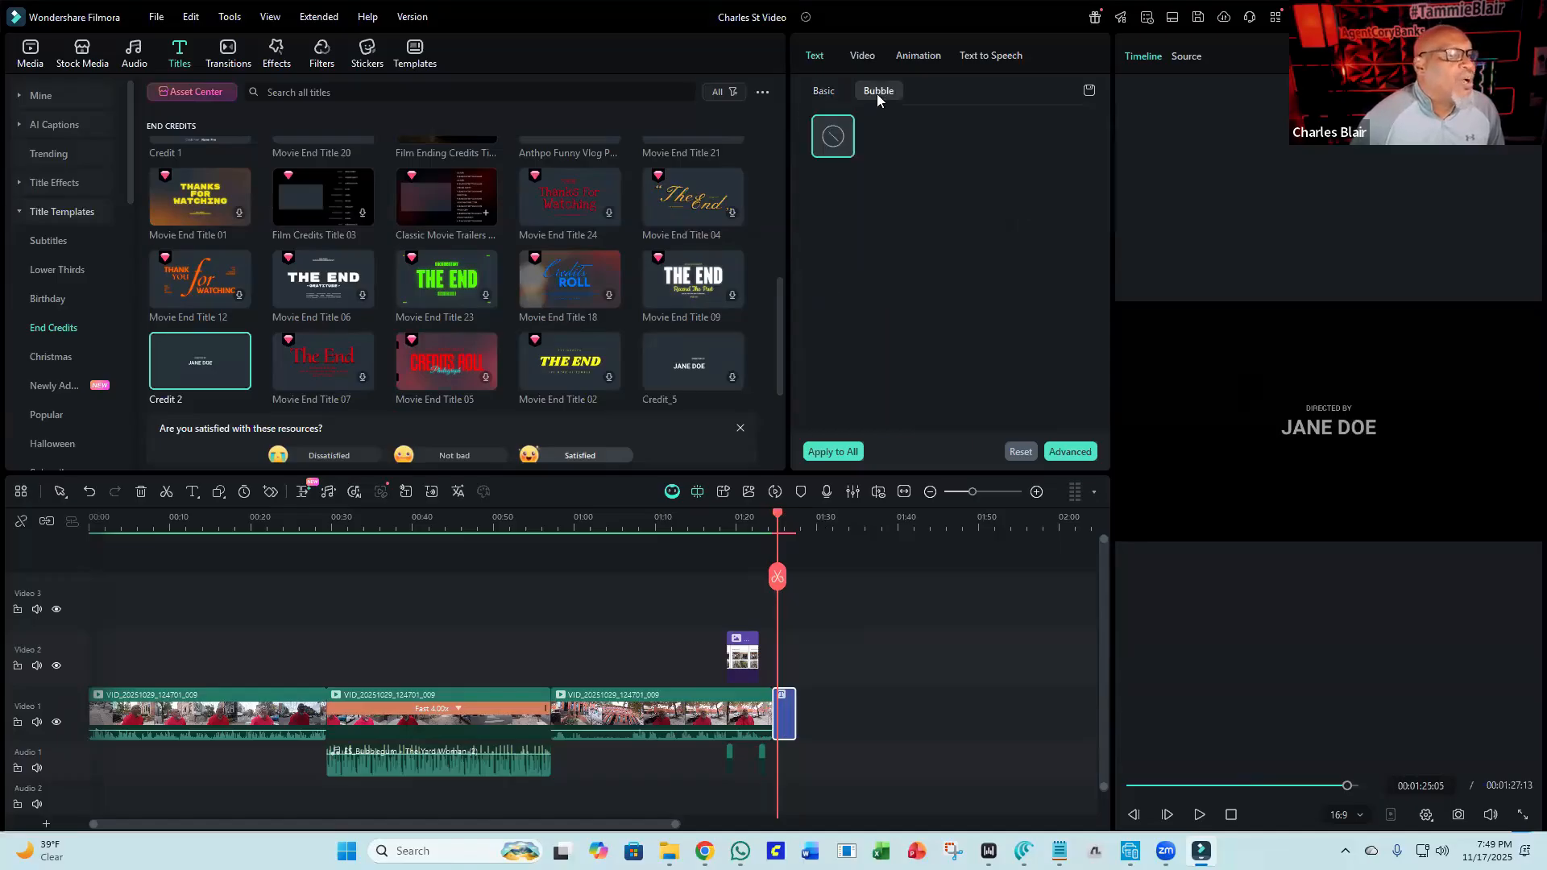
click(824, 93)
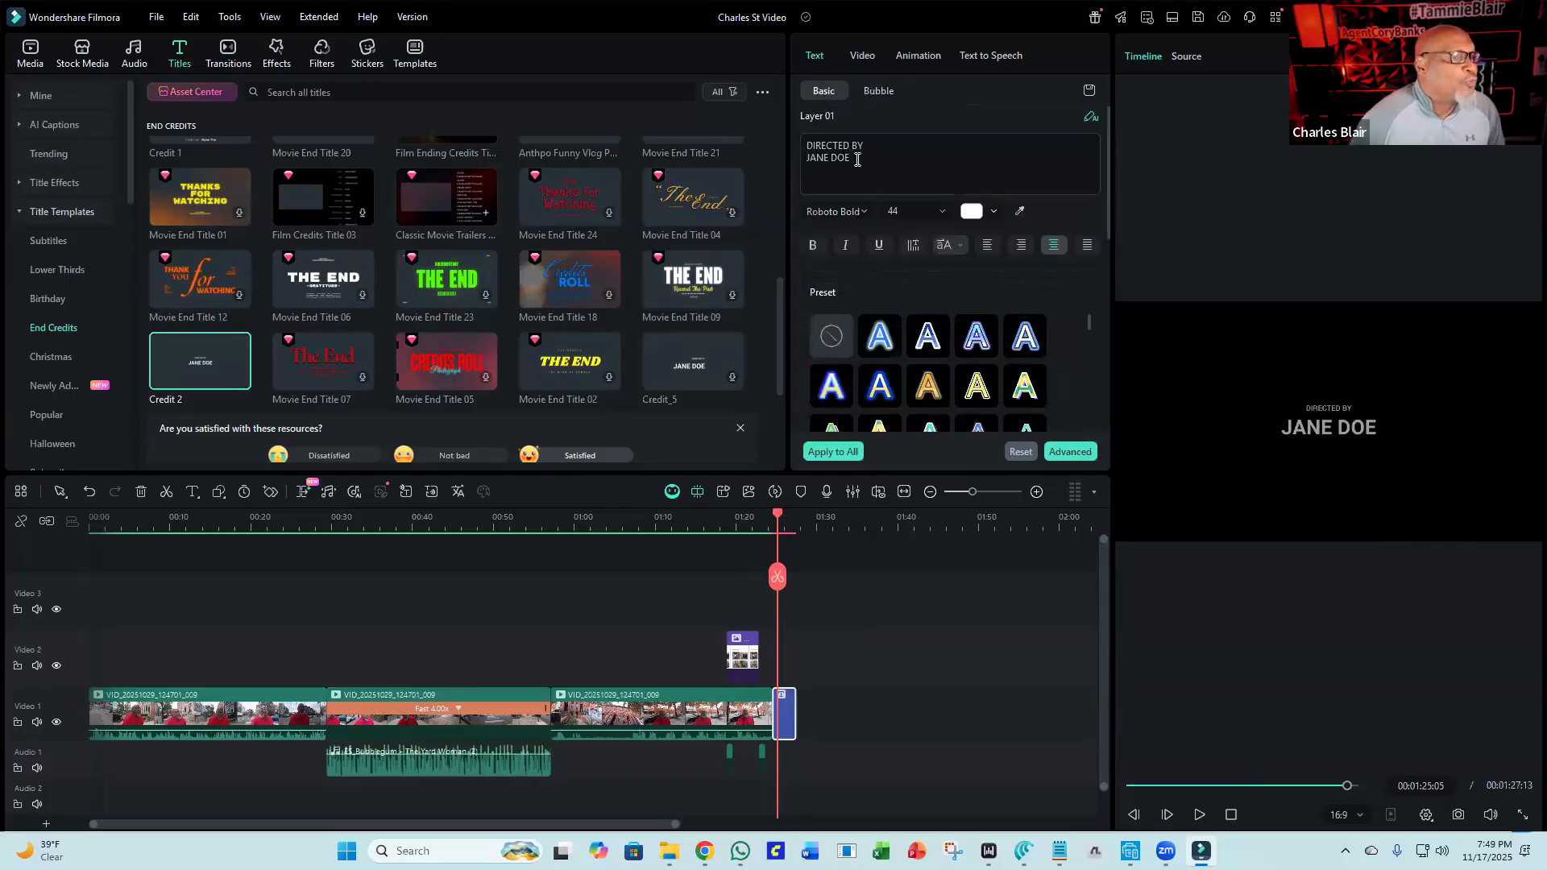
drag(859, 146, 782, 145)
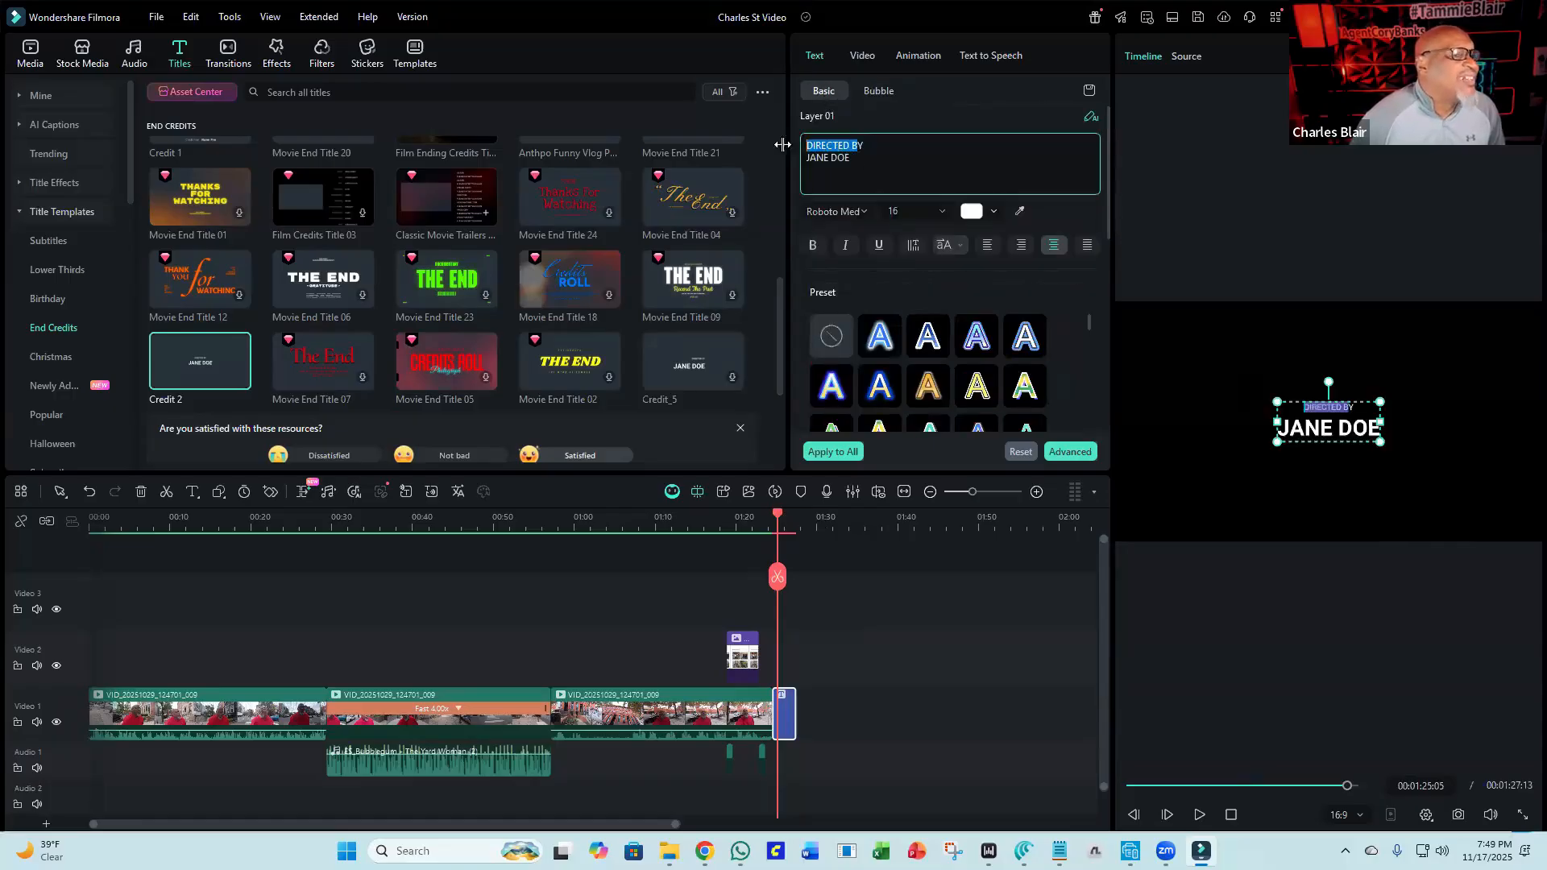
click(943, 149)
drag(941, 148, 787, 146)
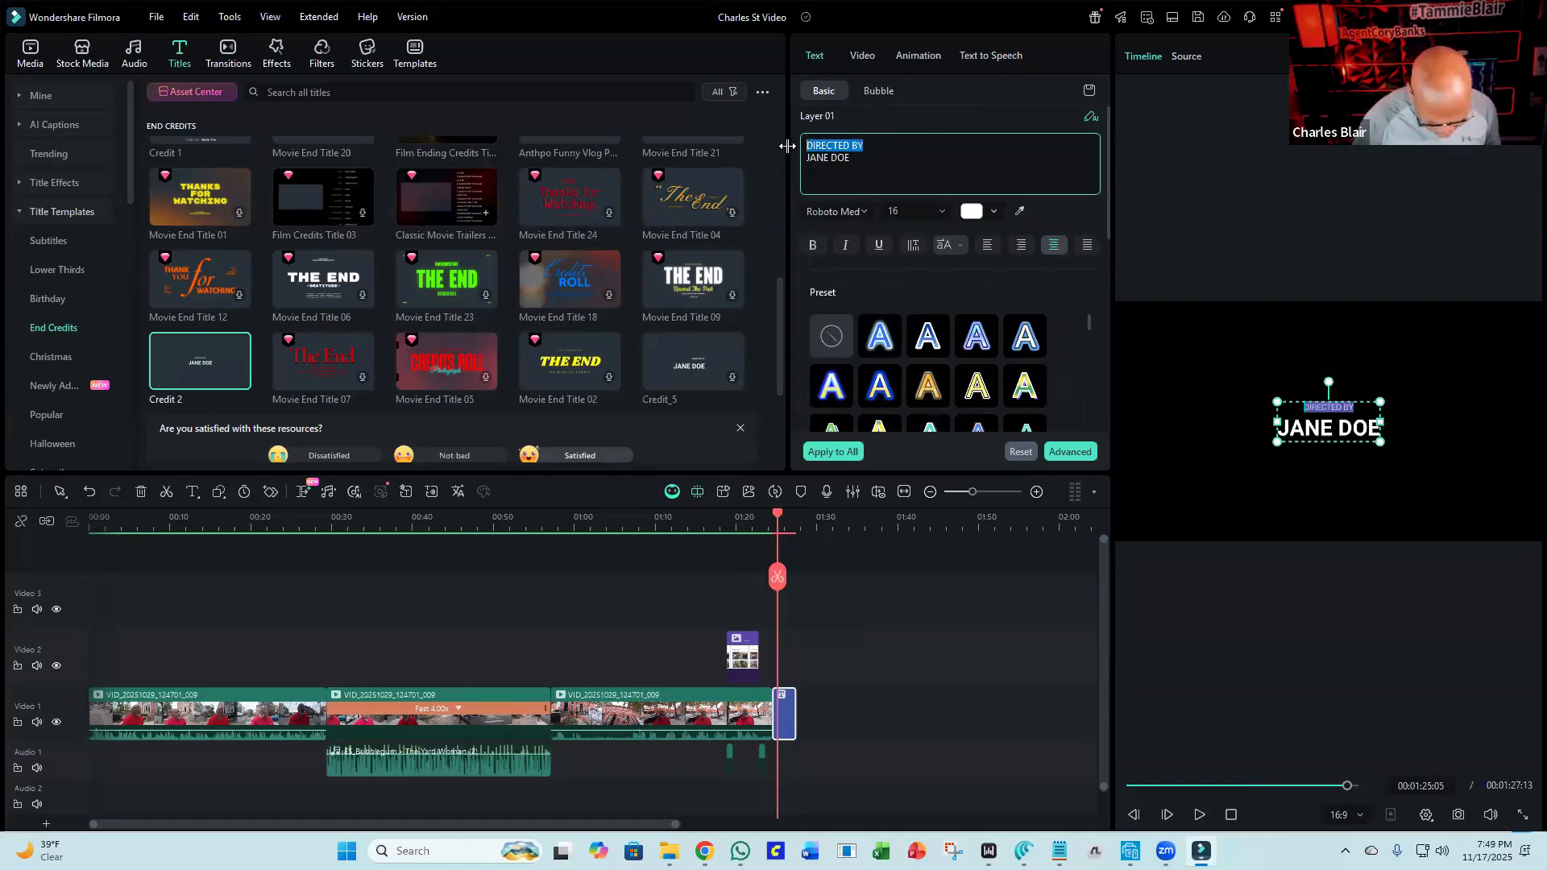
text(Nu)
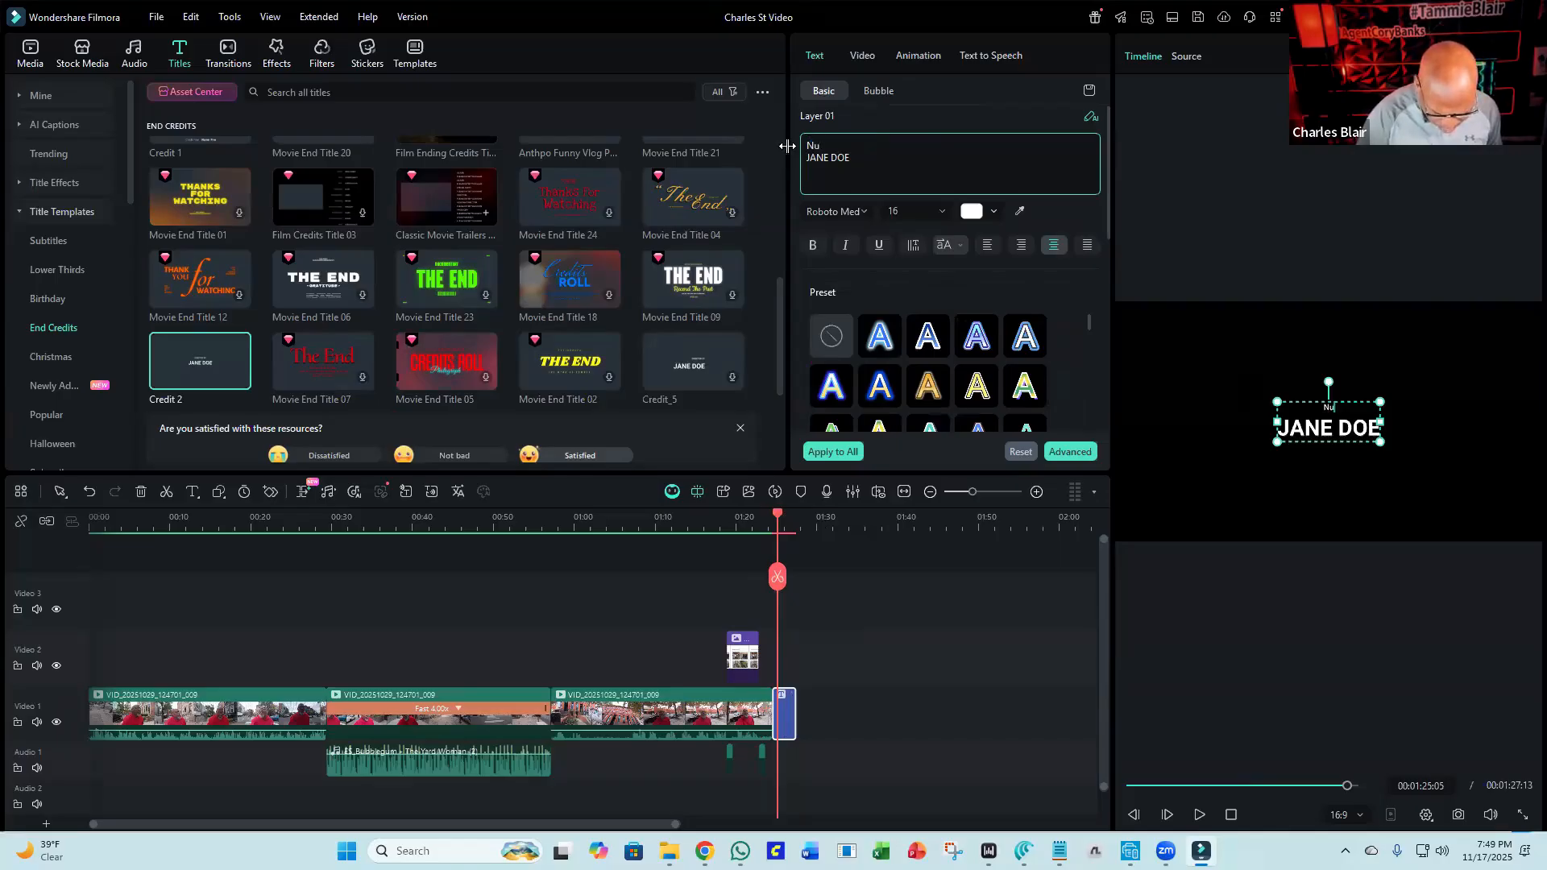
text(mb)
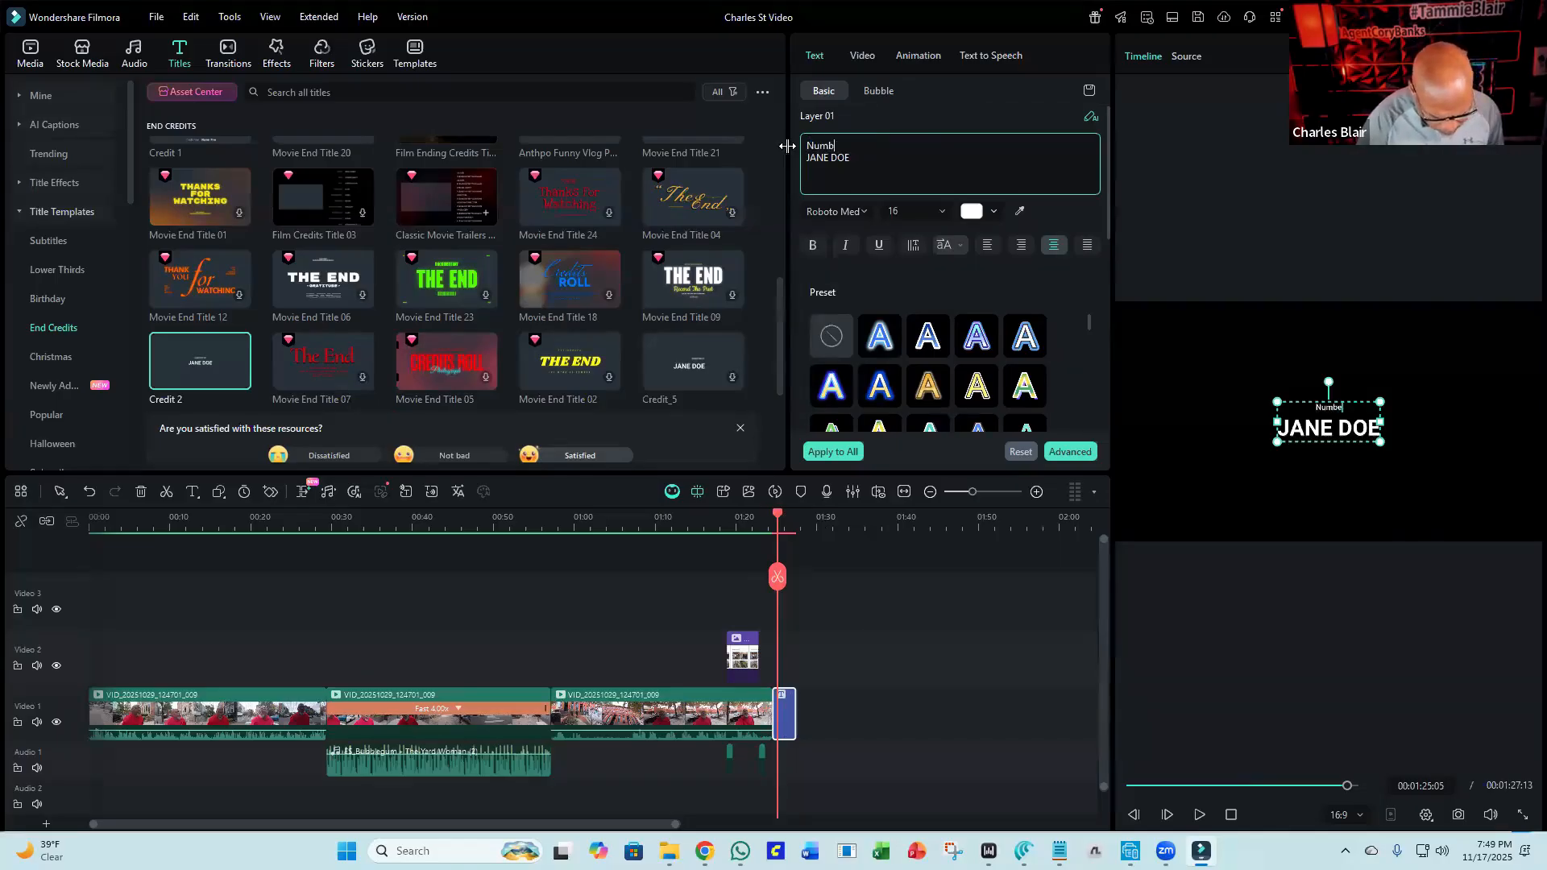
text(ers Tha)
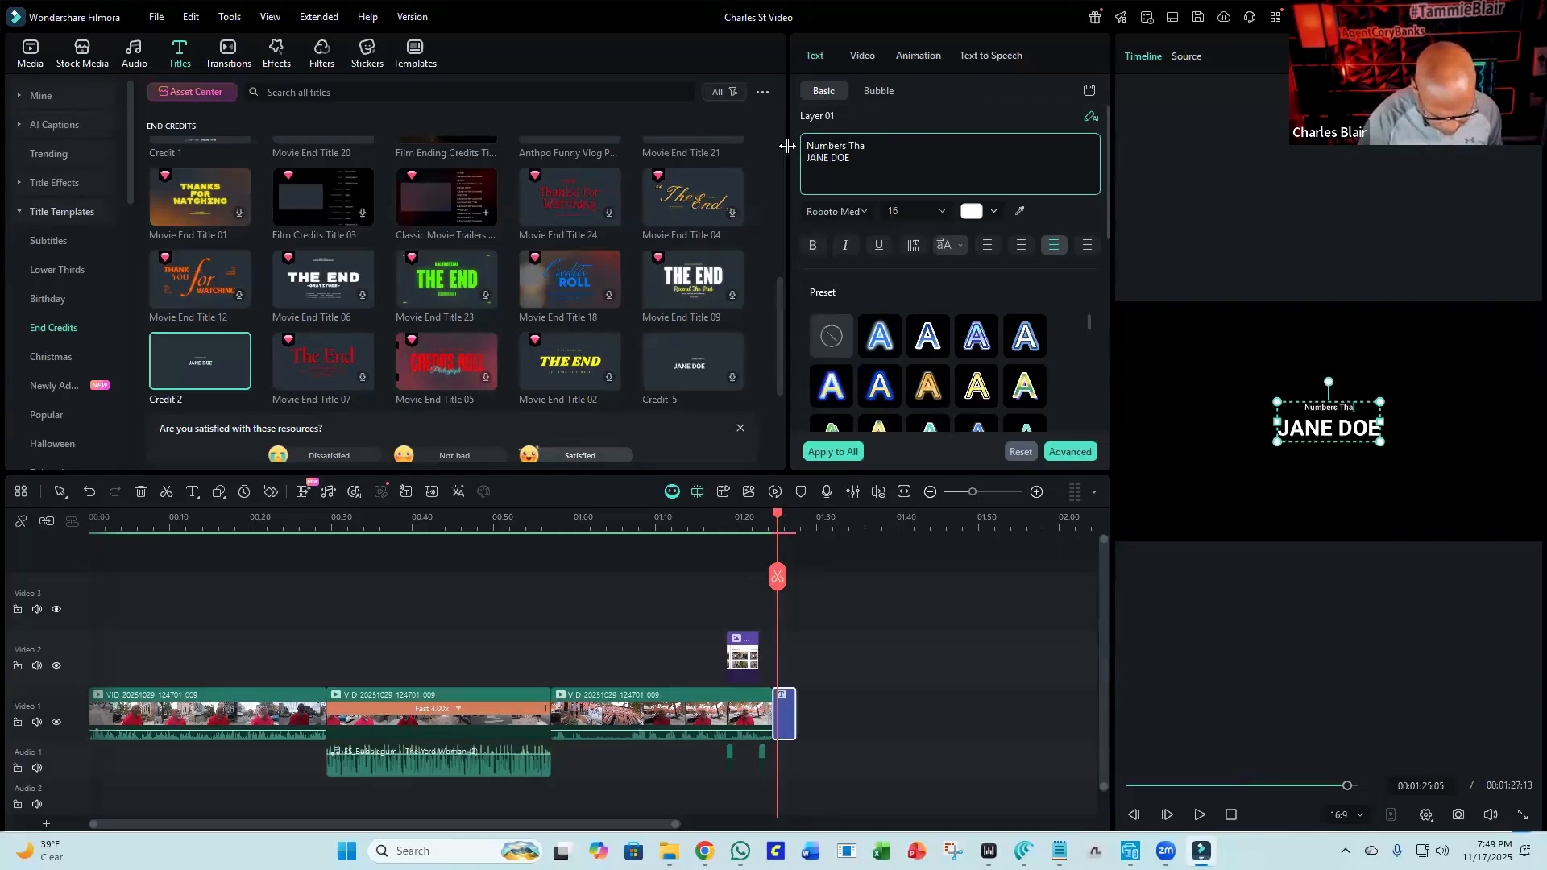
text(t Coub)
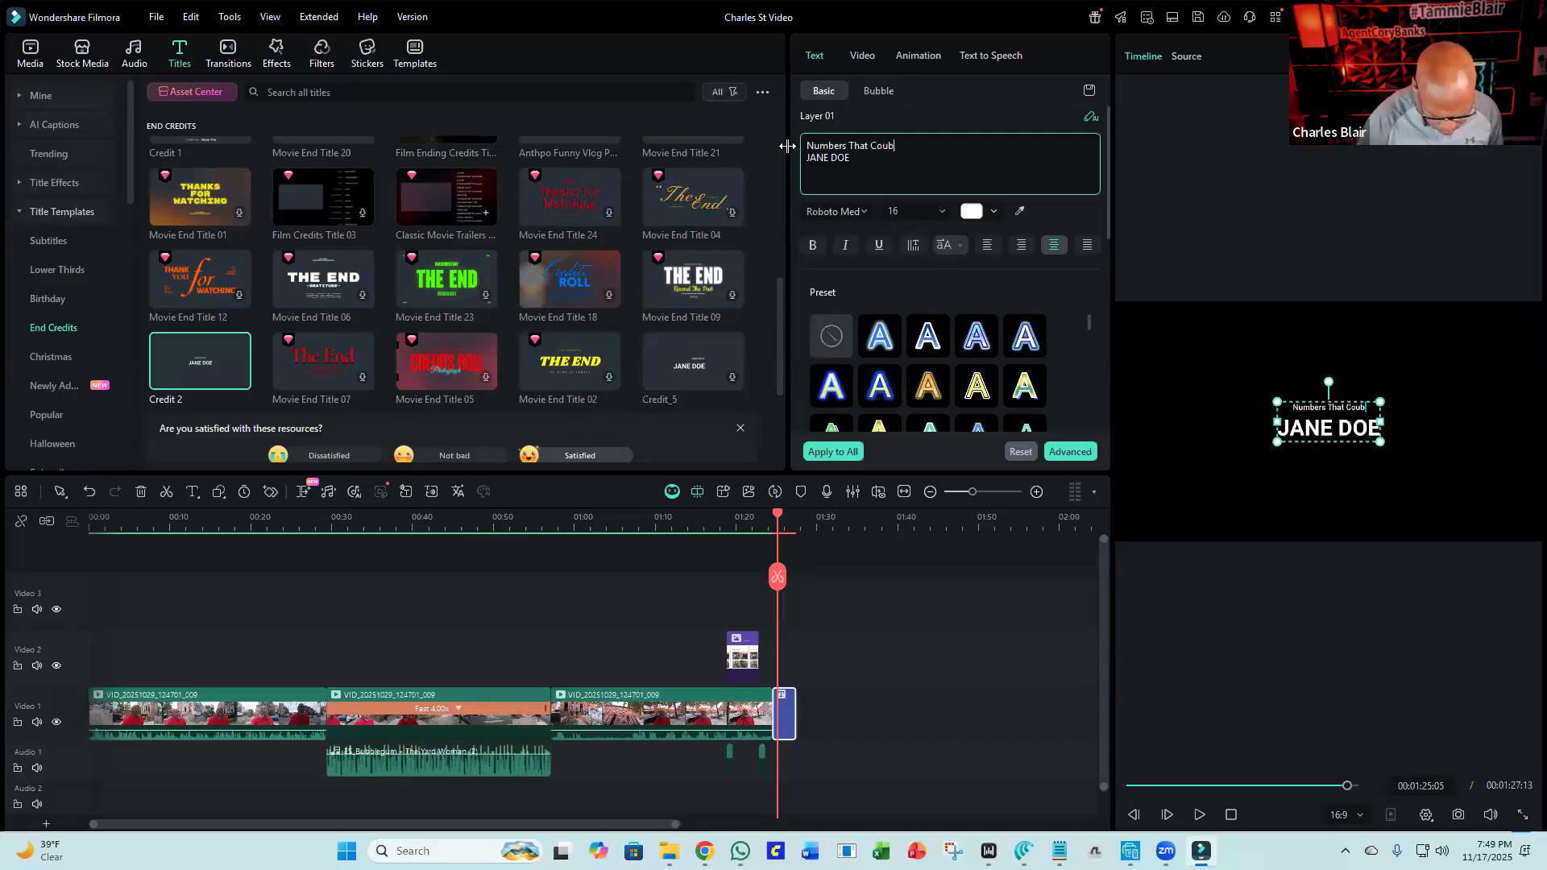
key(BackSpace)
text(nt)
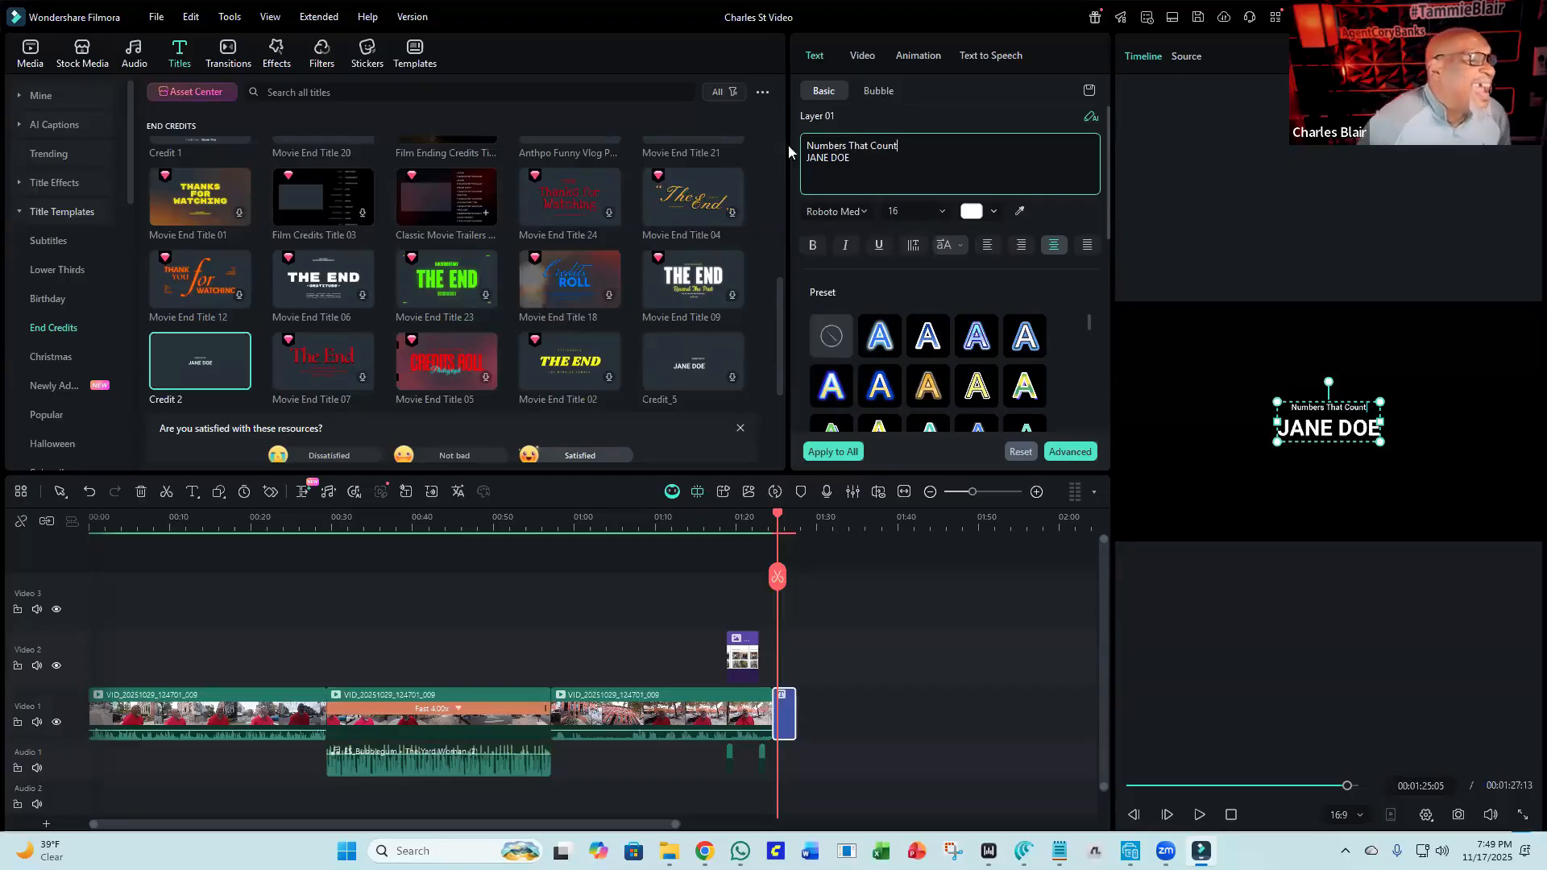
Replace the title's second text line with "! BedRoom $400".
drag(854, 158, 798, 161)
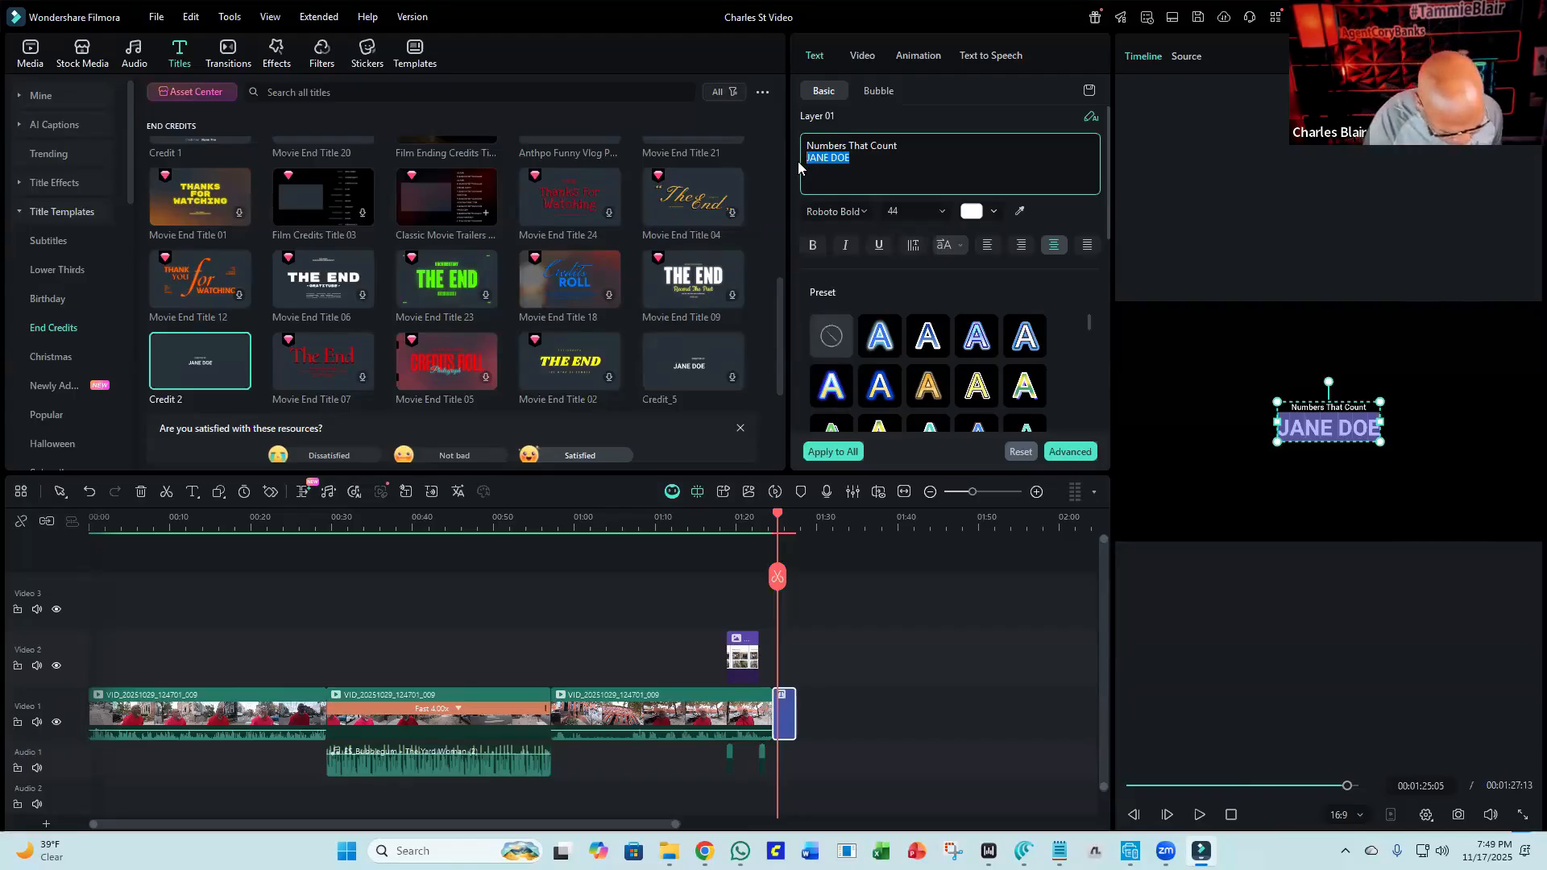
text(! BedRoom m)
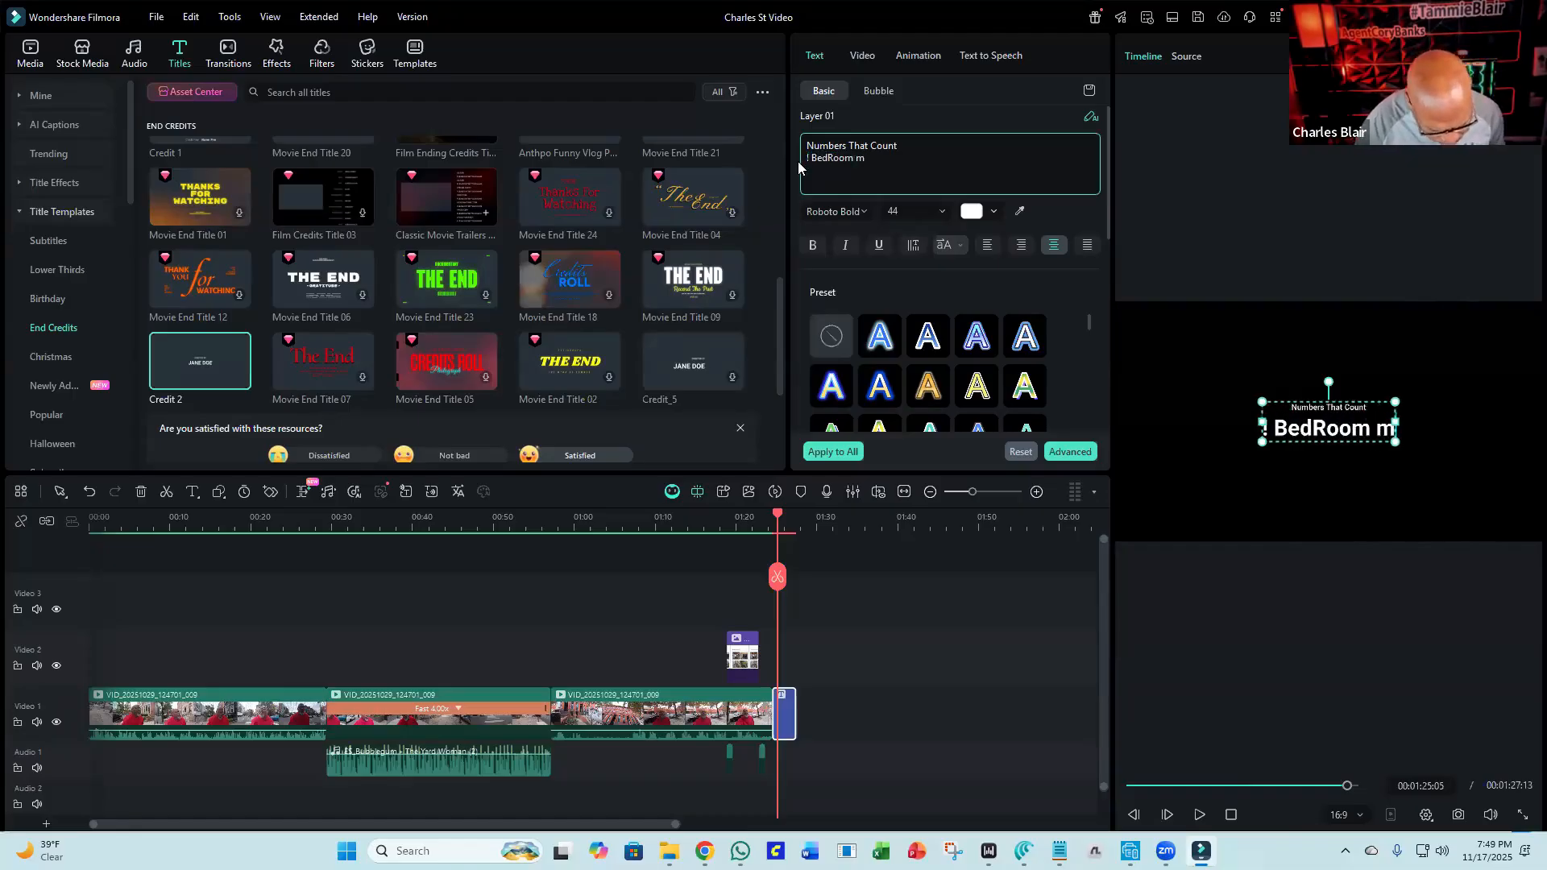
text($400)
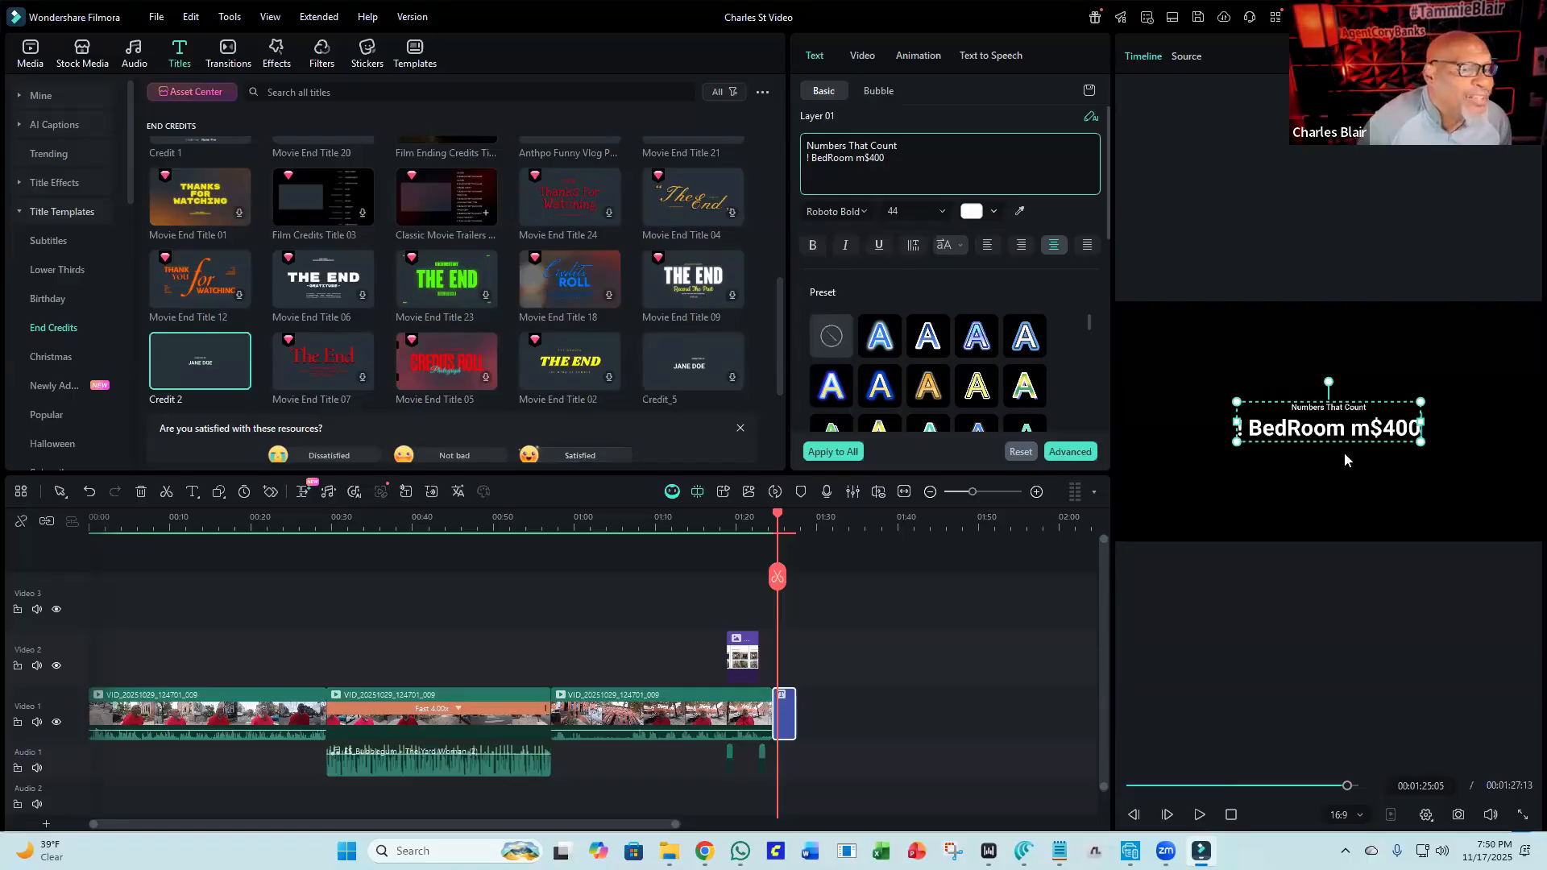
click(1375, 424)
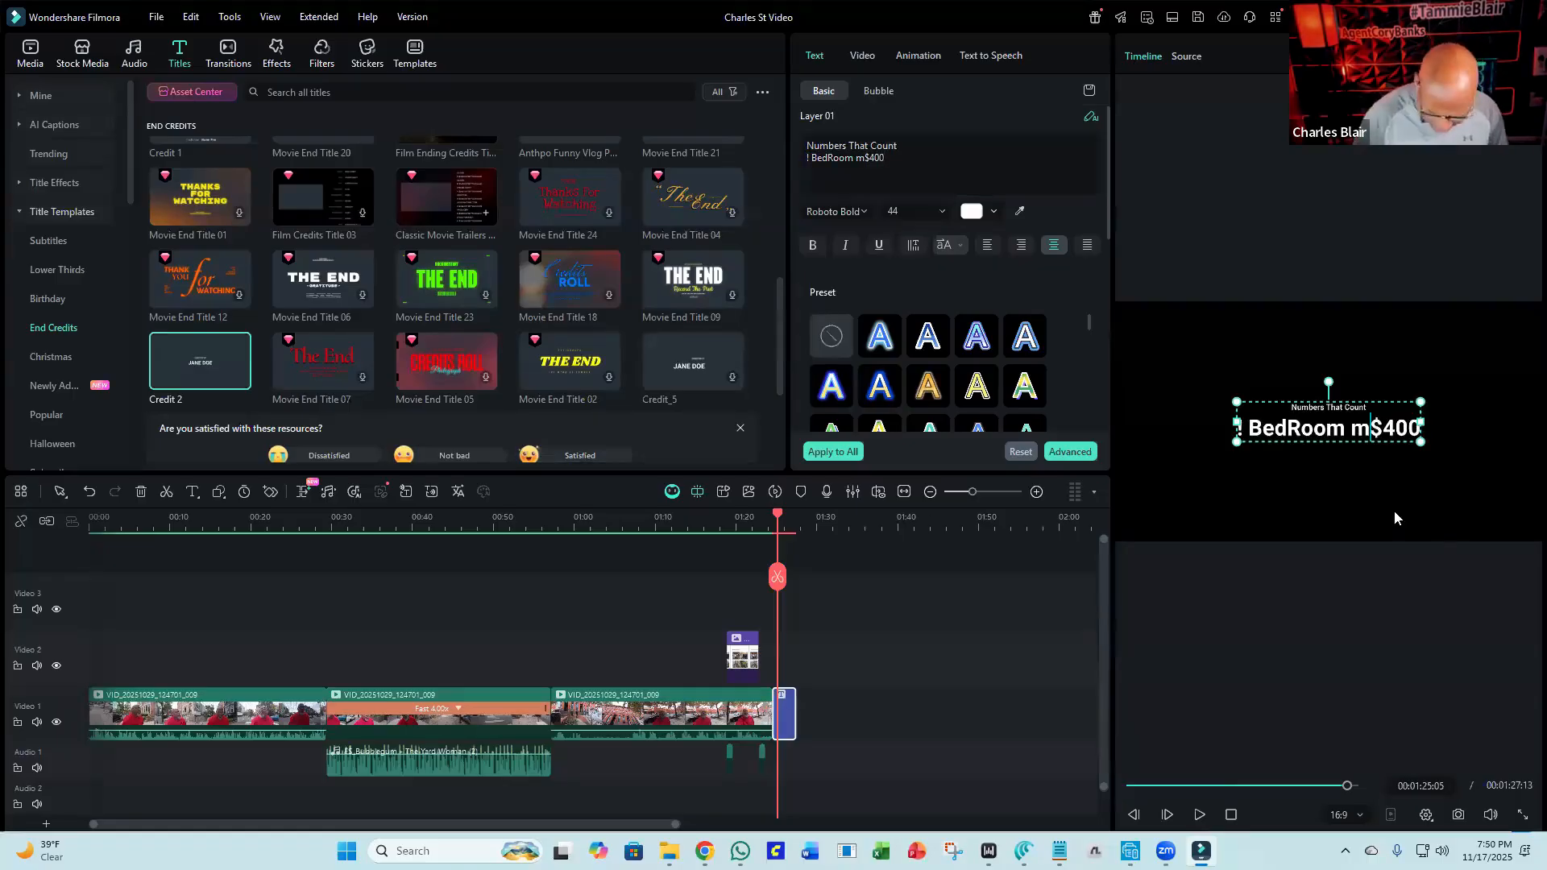
key(BackSpace)
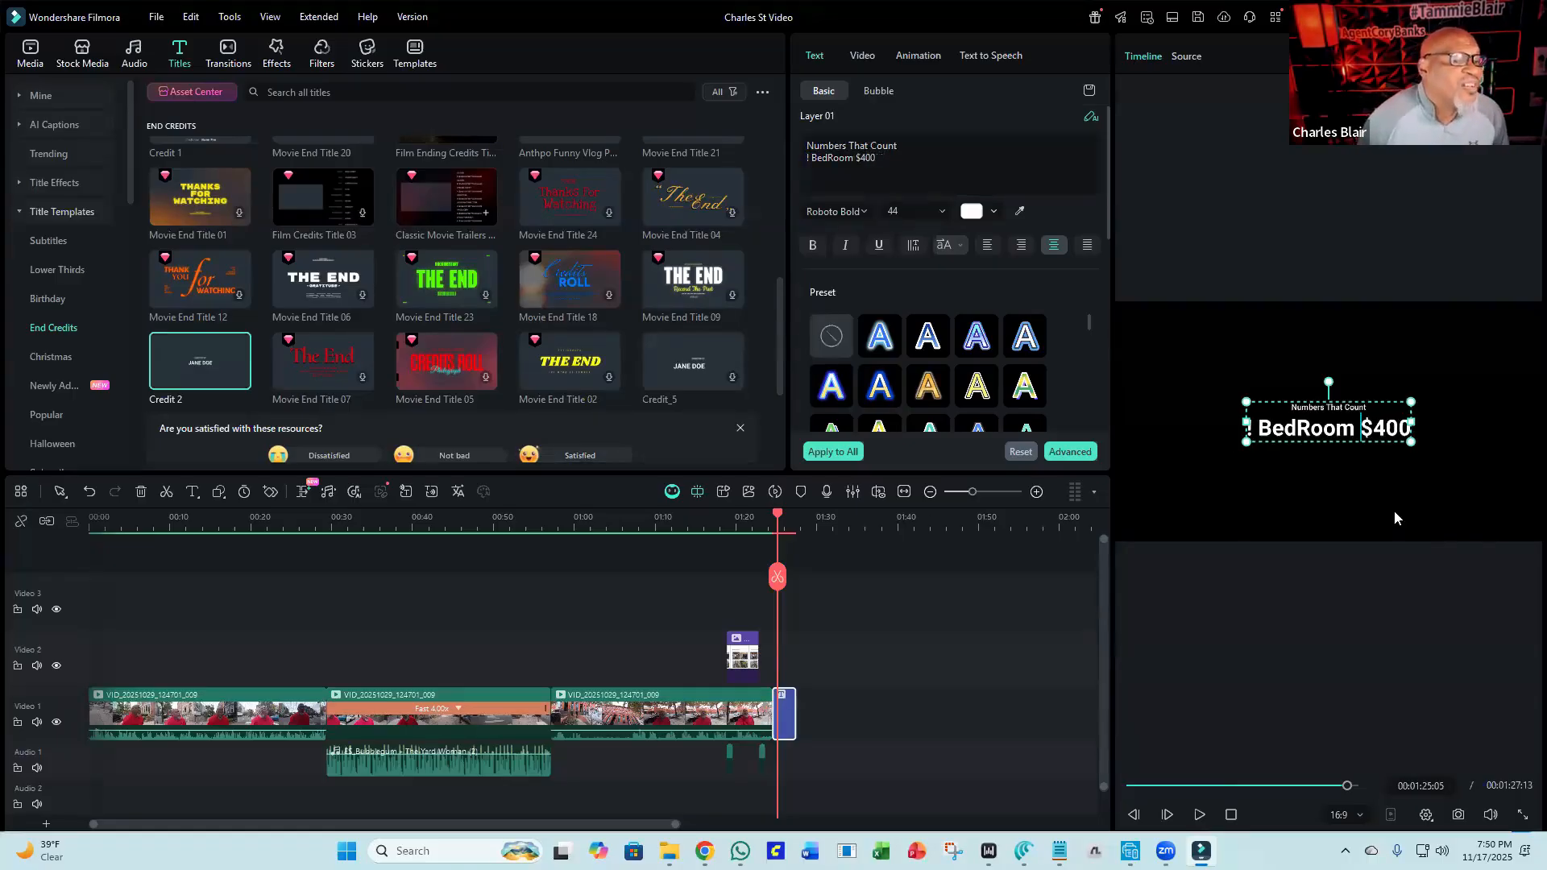
Duplicate the bedroom line below itself and change the copy to "2 BedRoom $400".
triple_click(899, 154)
key(ctrl+c)
right_click(899, 154)
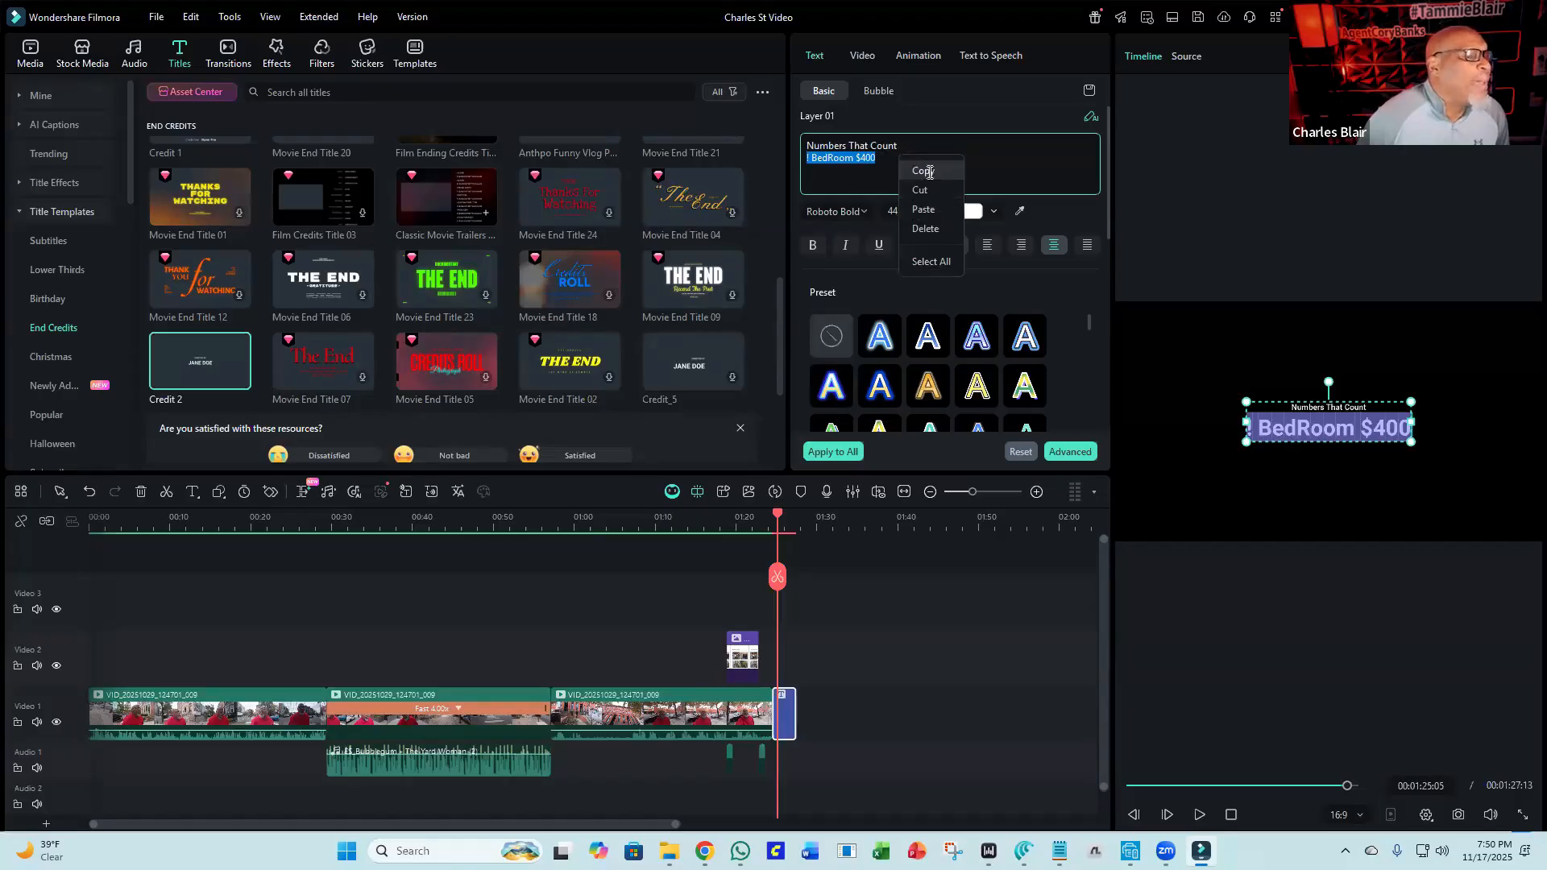
click(922, 169)
click(902, 161)
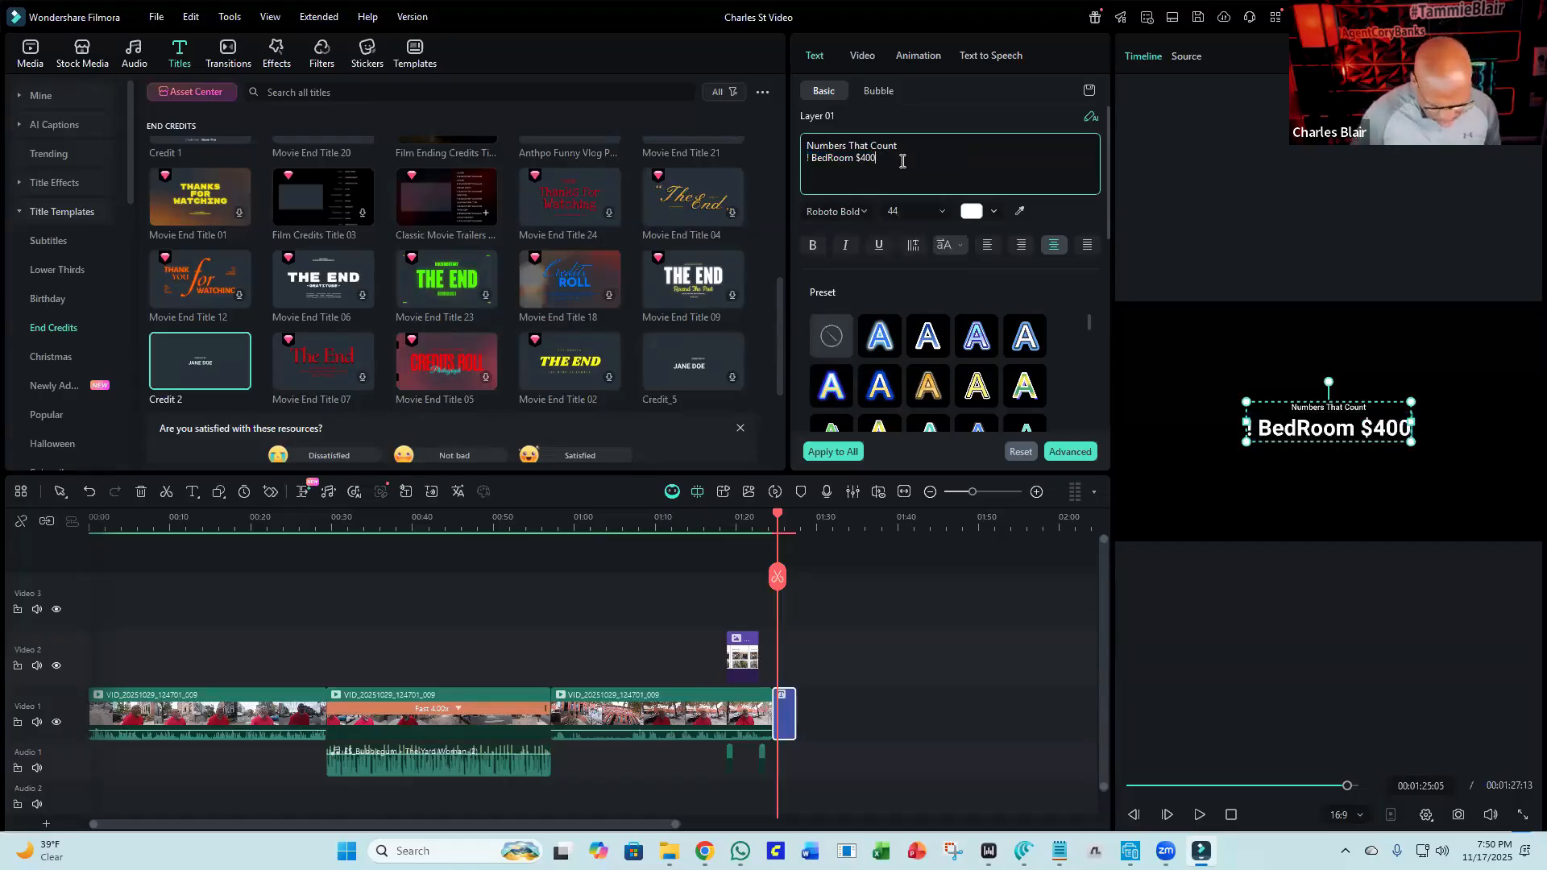
key(Return)
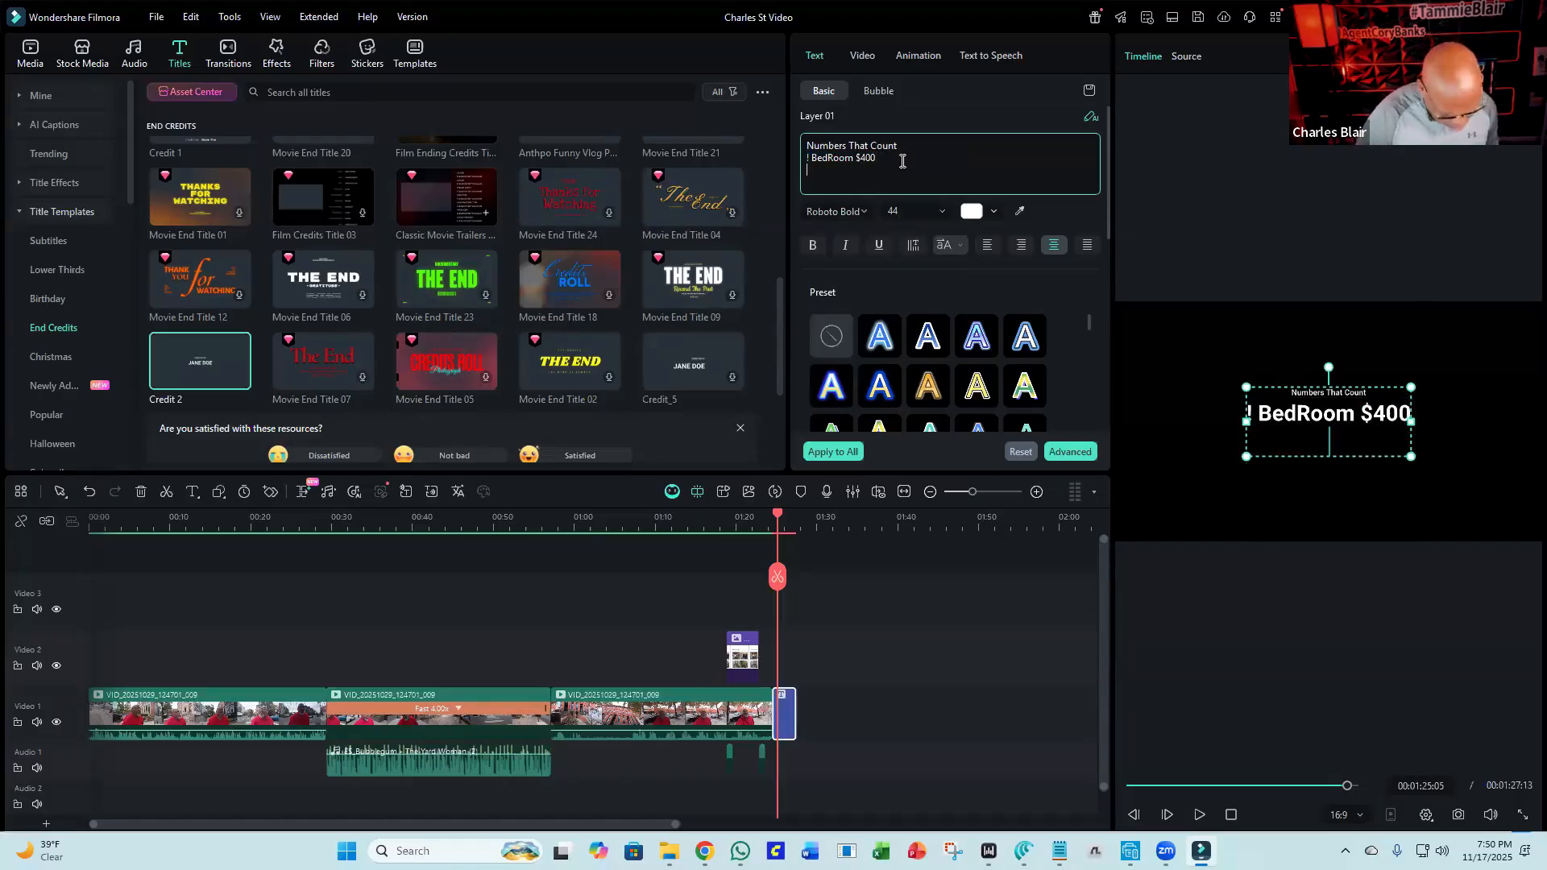
key(ctrl+v)
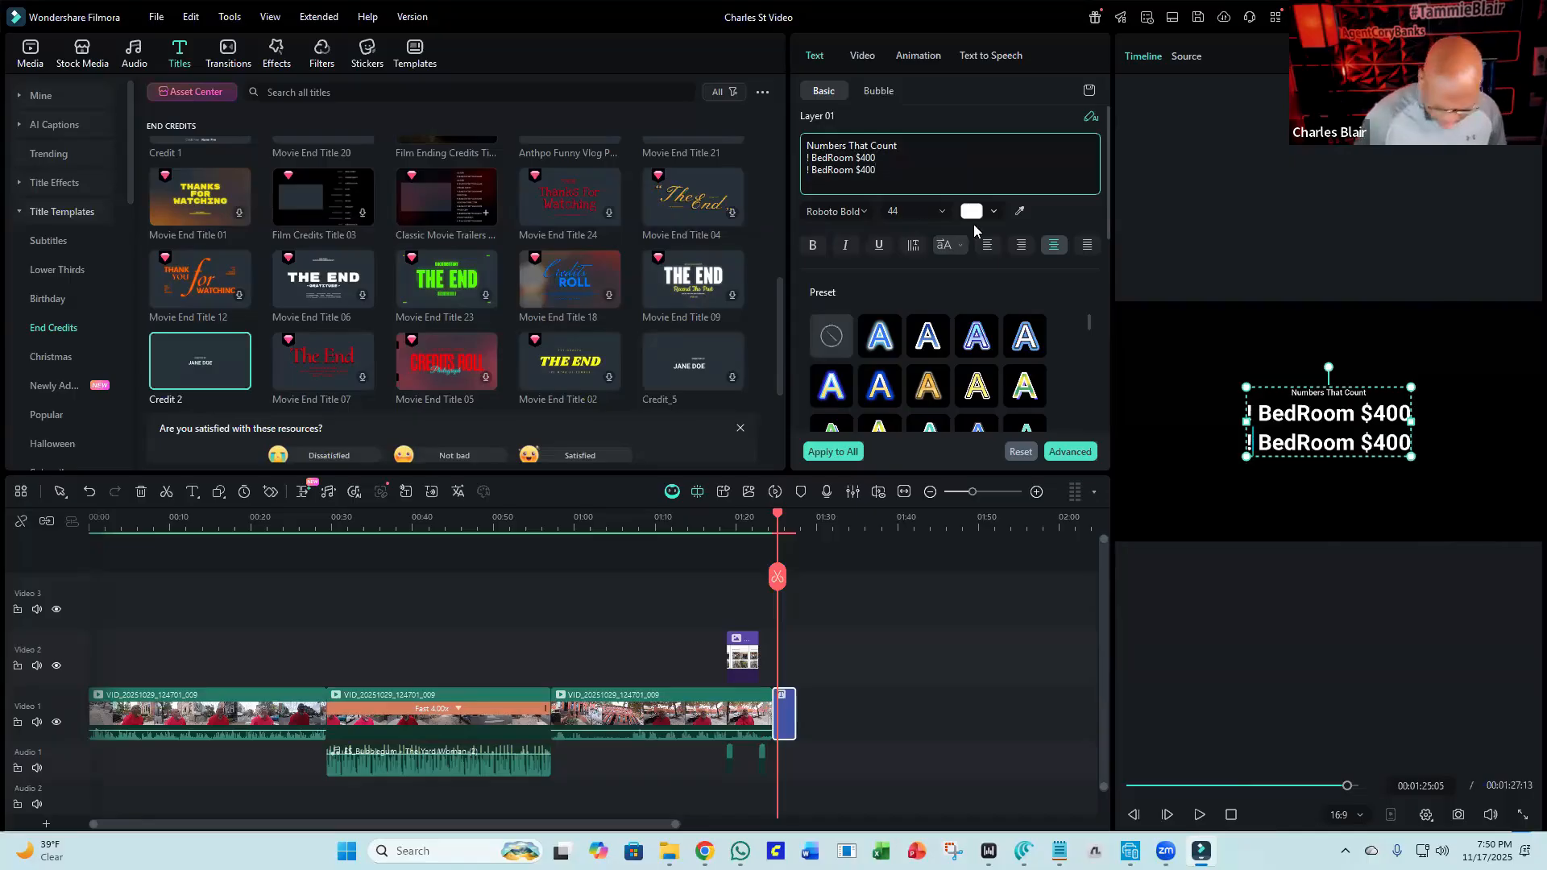
text(2)
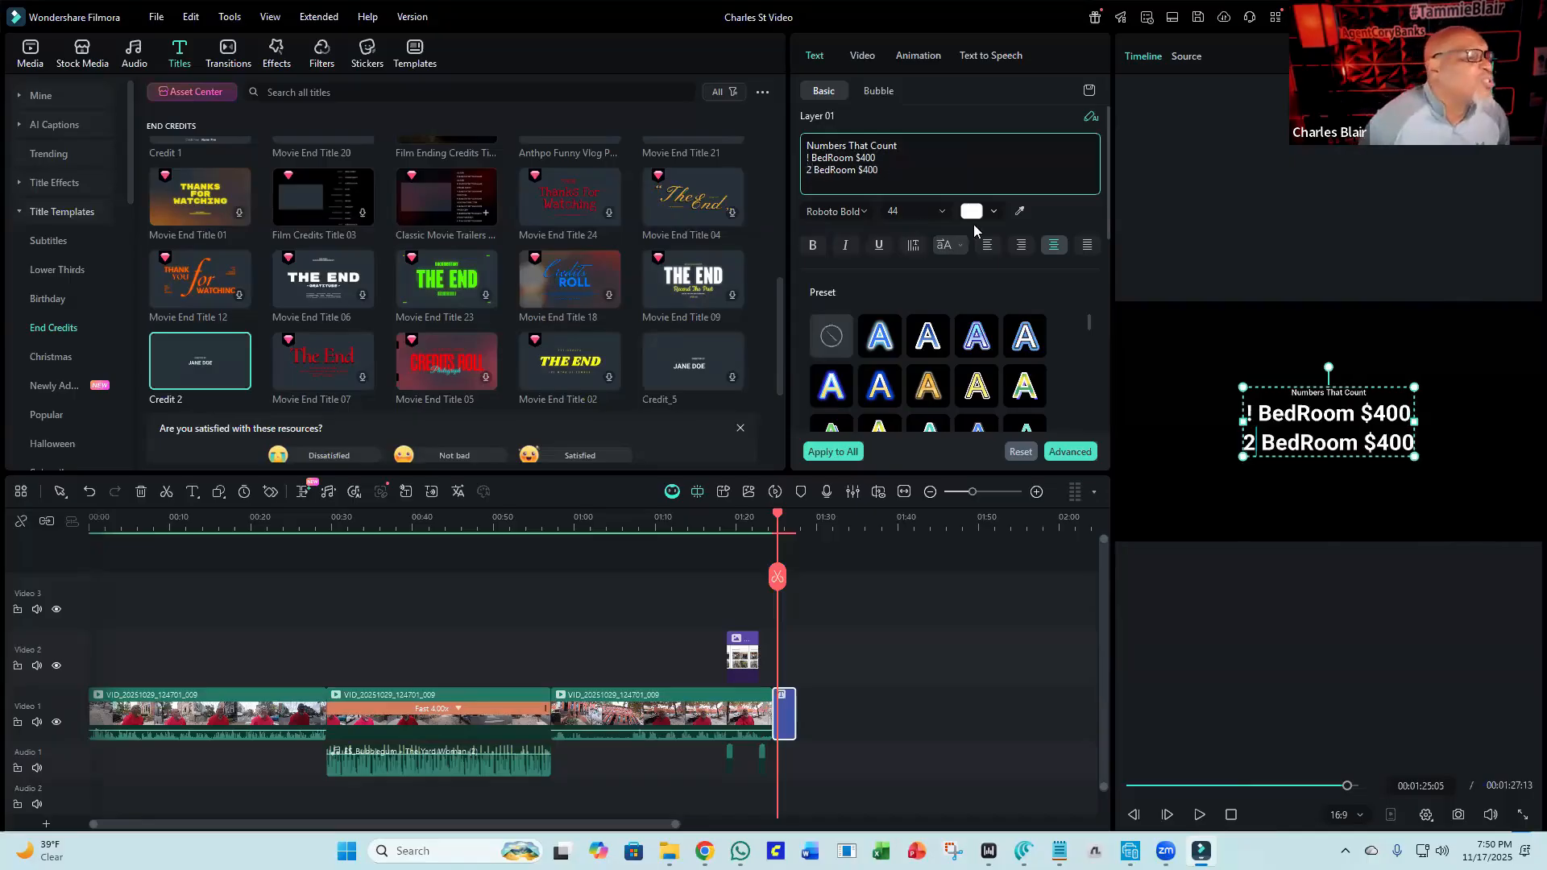
Add a third line "3 BedRoom $300" below the existing bedroom lines in the title text.
click(902, 166)
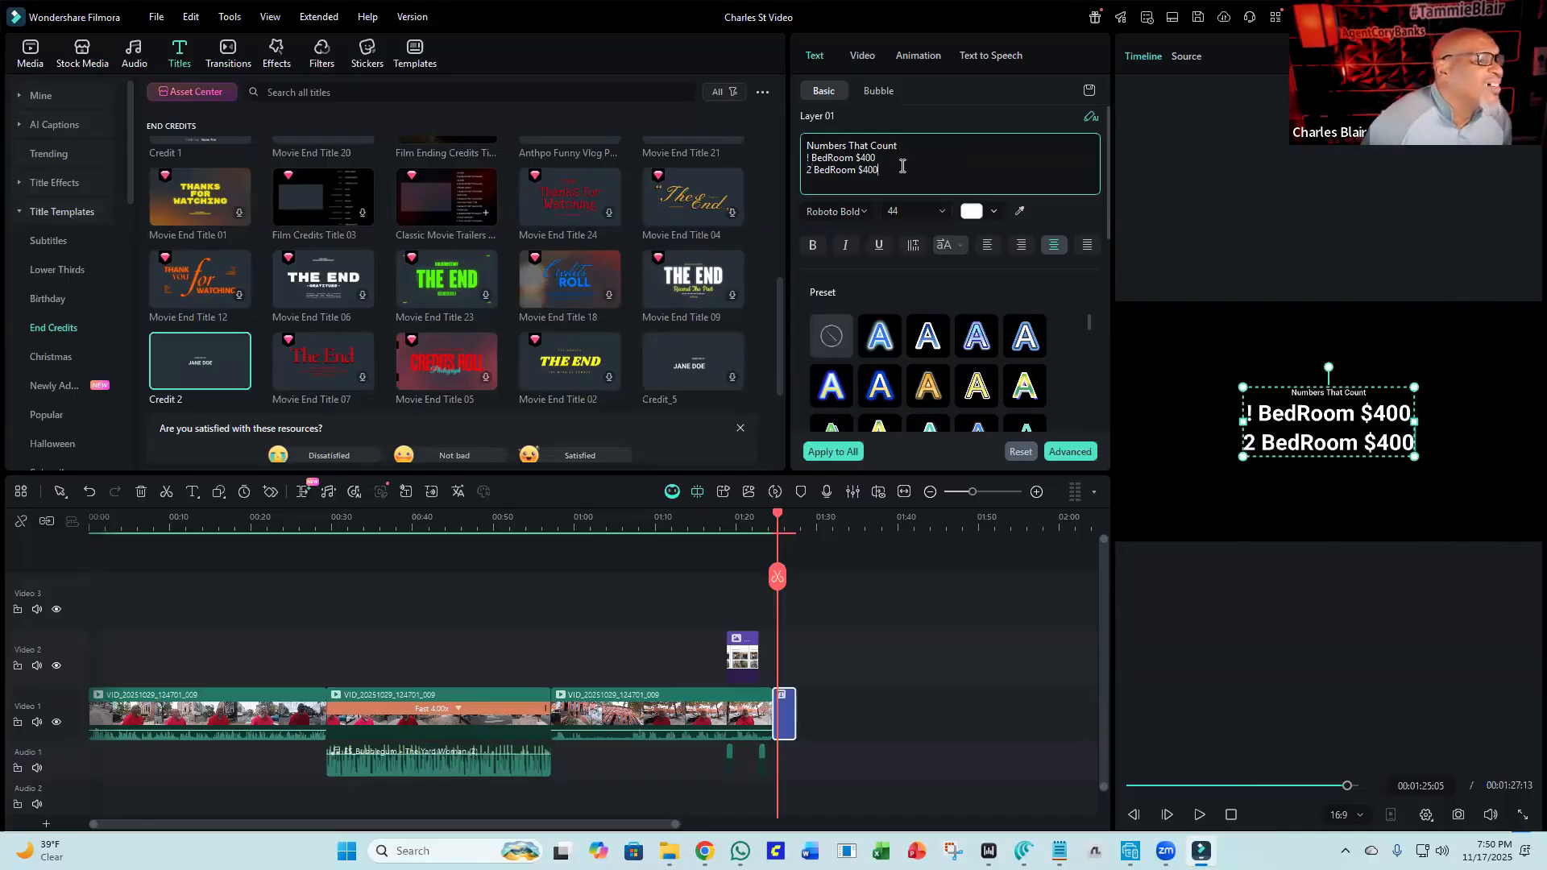
key(Return)
text(3)
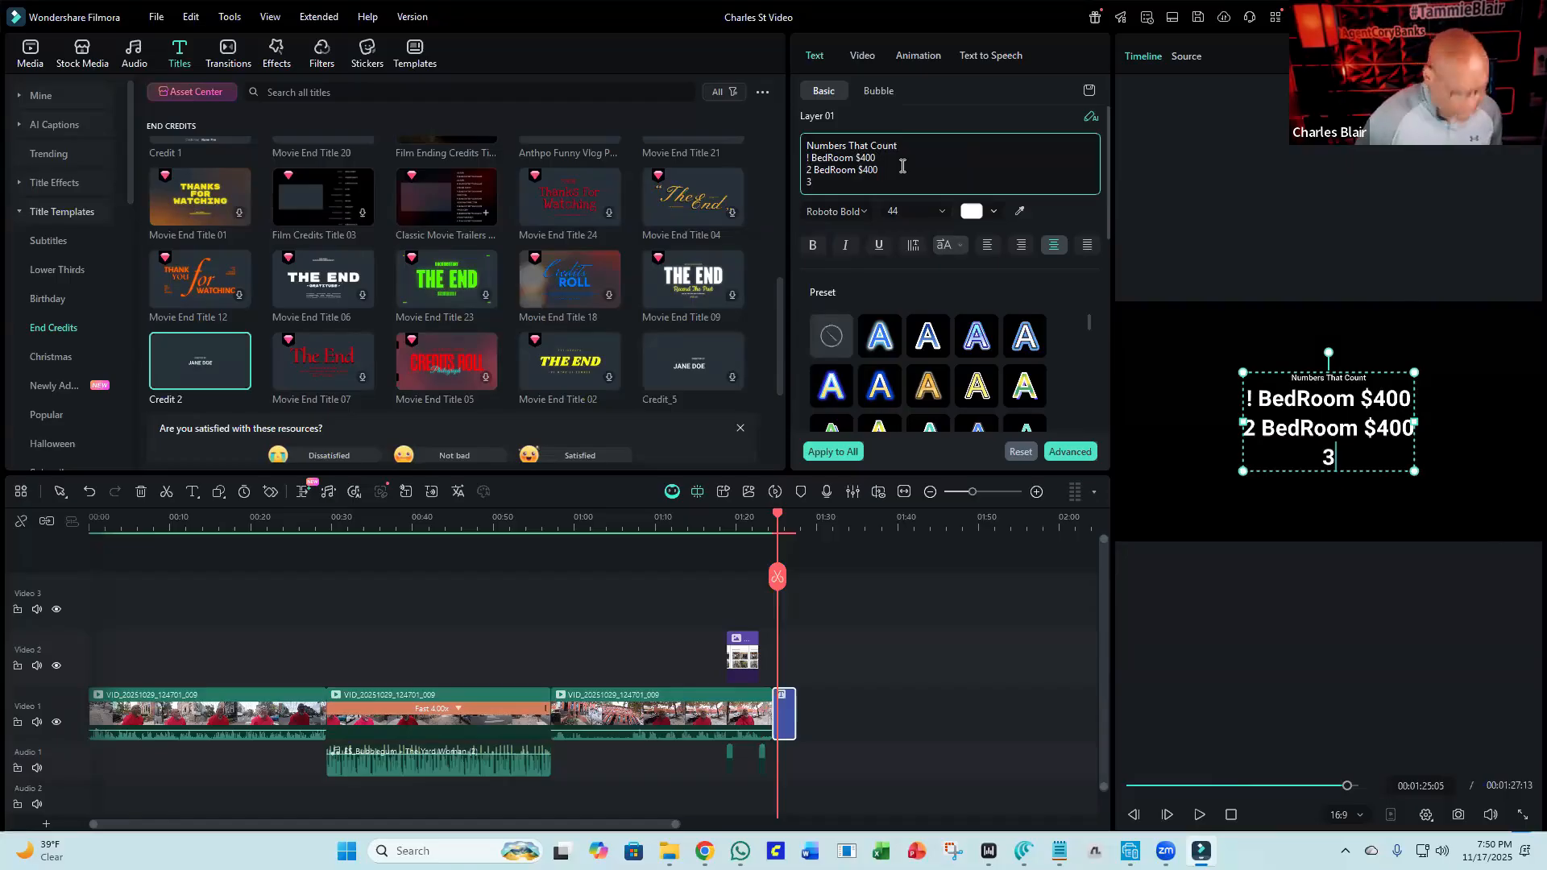
text(:)
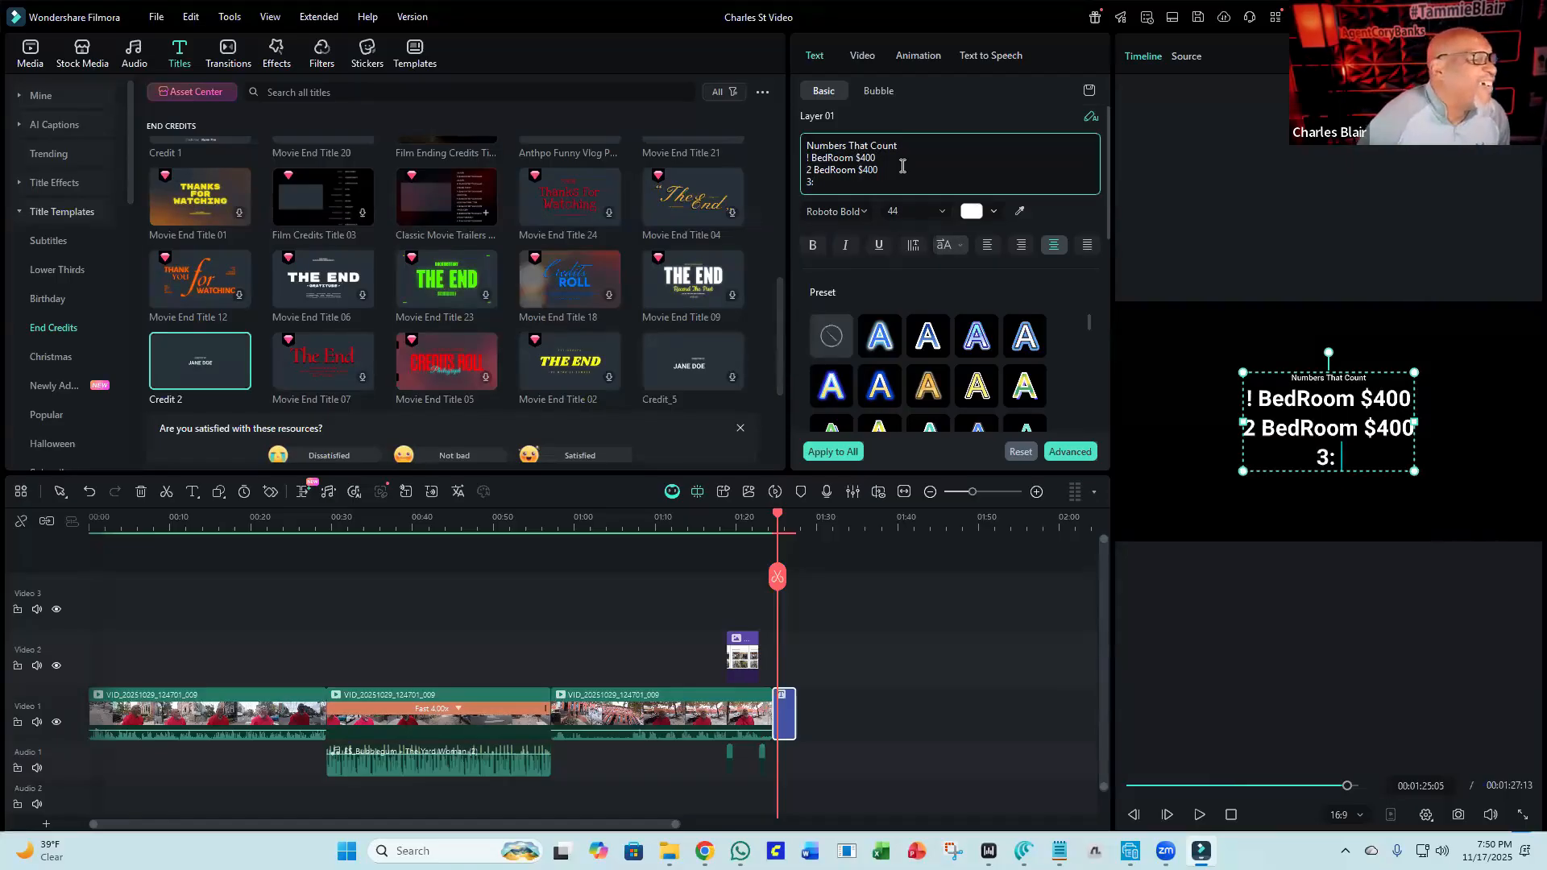
key(BackSpace)
key(BackSpace)
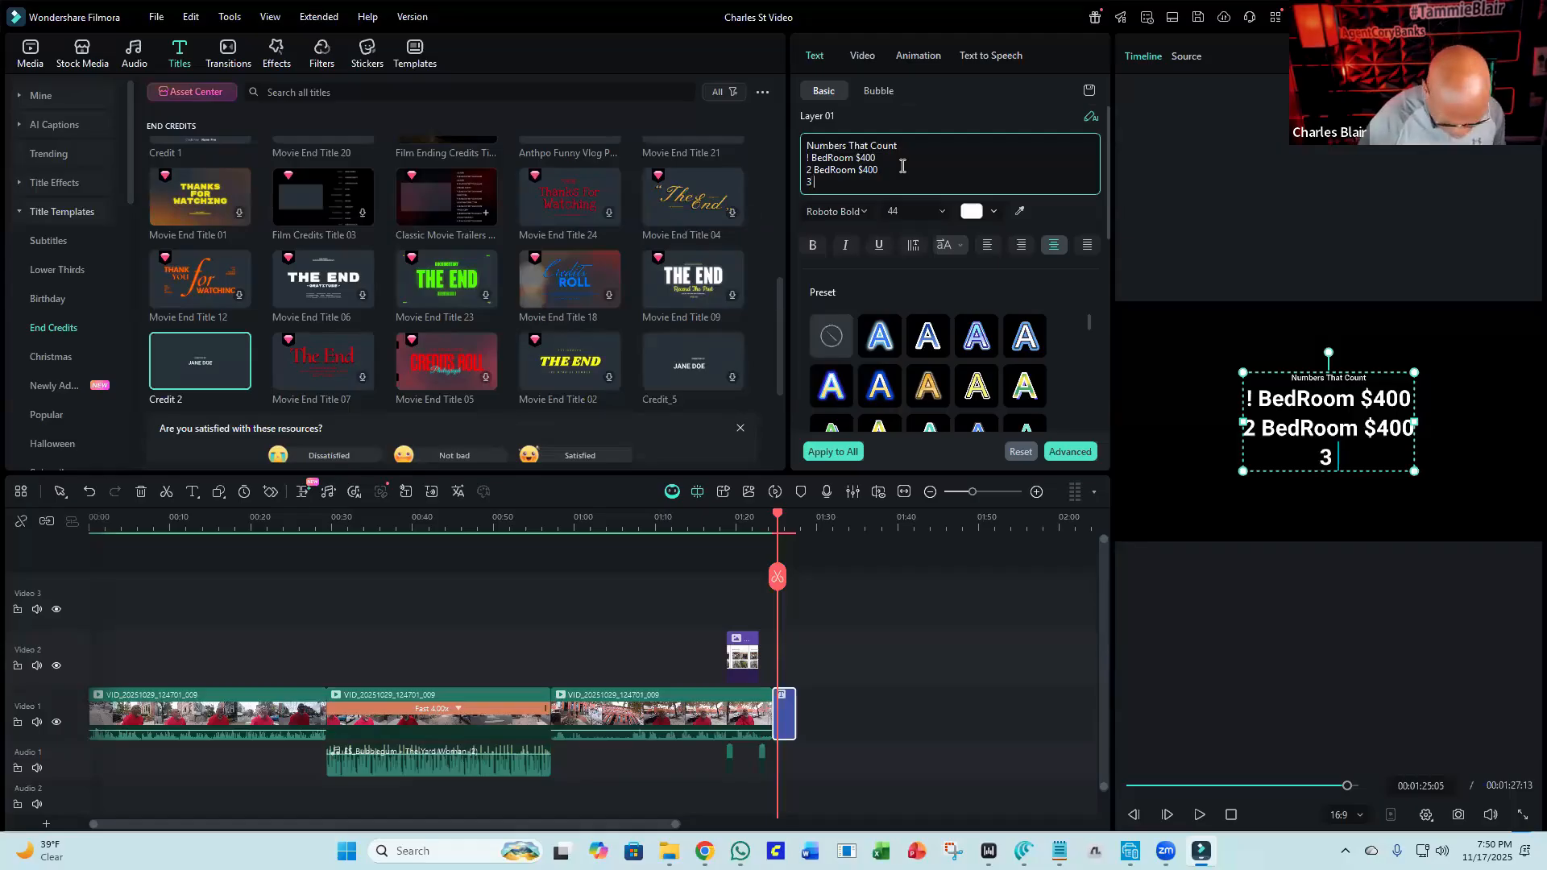
text(Bedr)
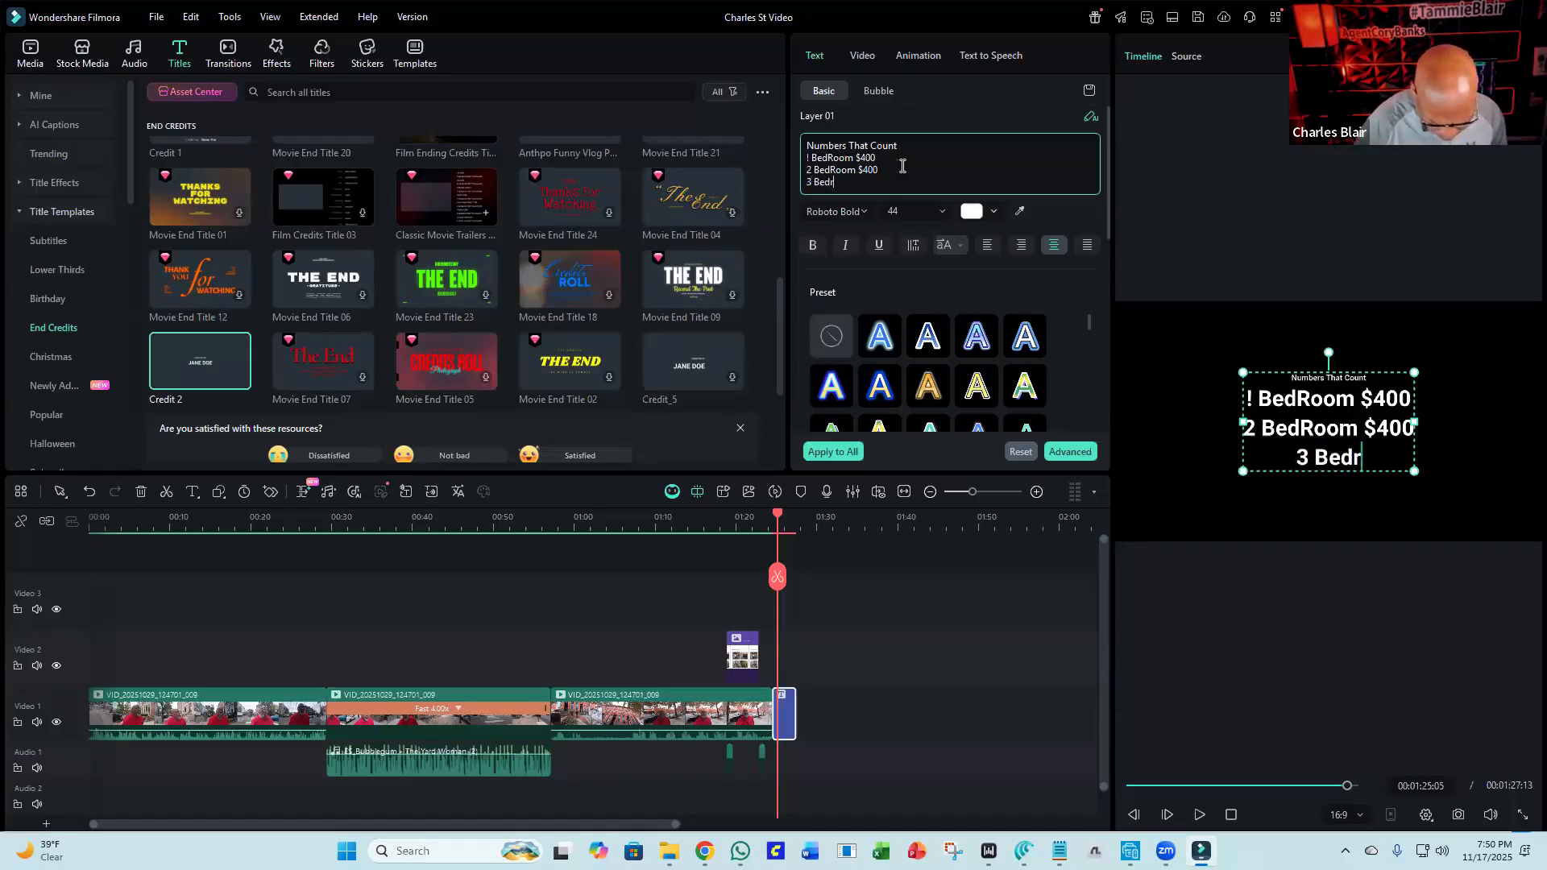
text(oom)
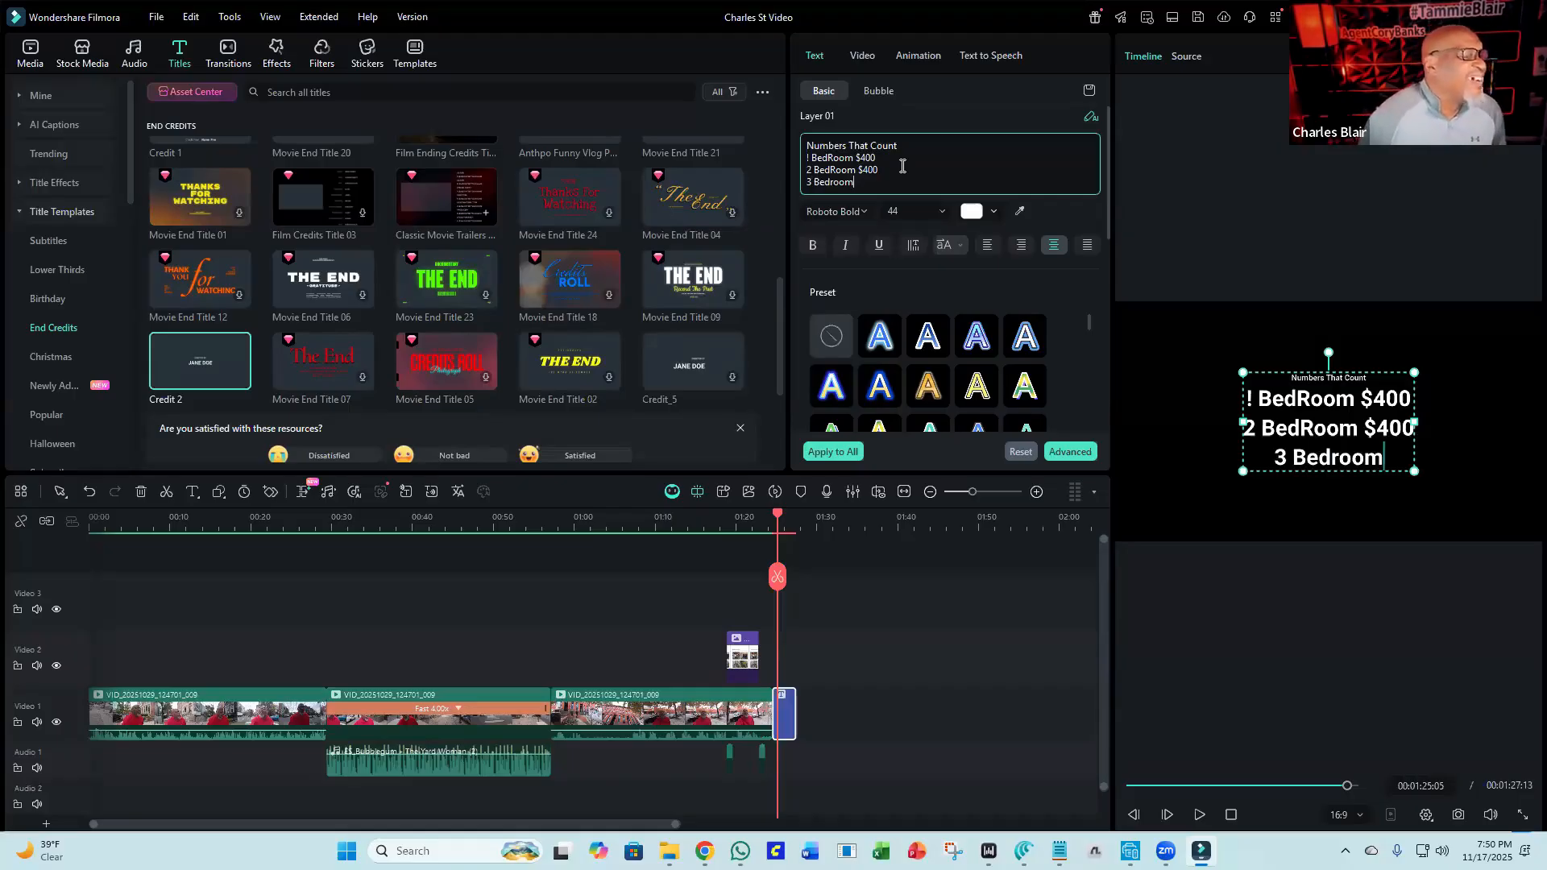
key(BackSpace)
key(BackSpace)
key(BackSpace)
key(BackSpace)
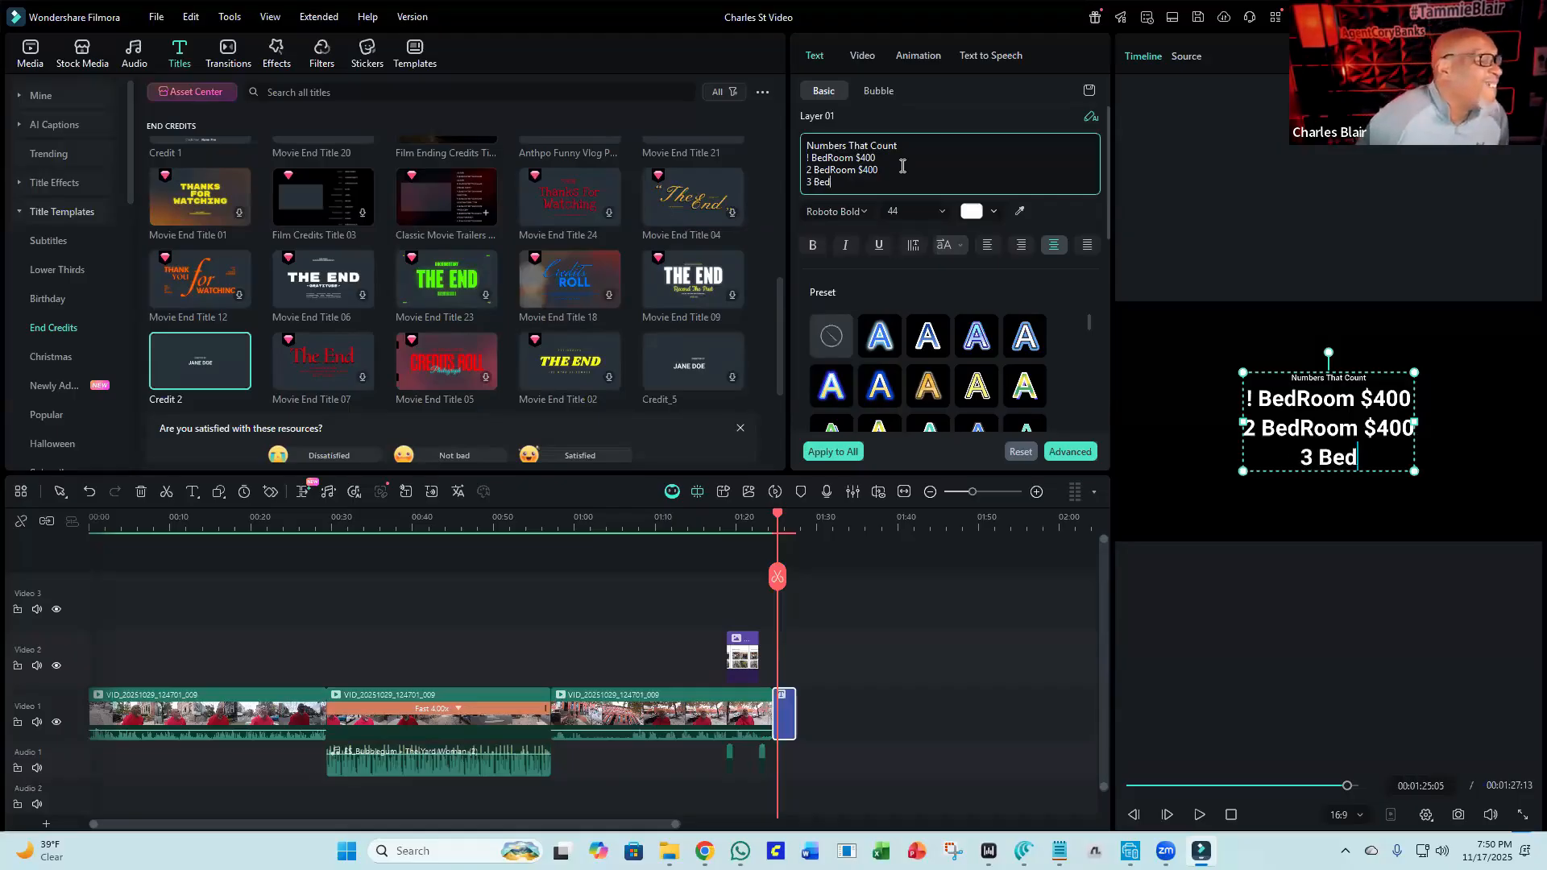
text(Room)
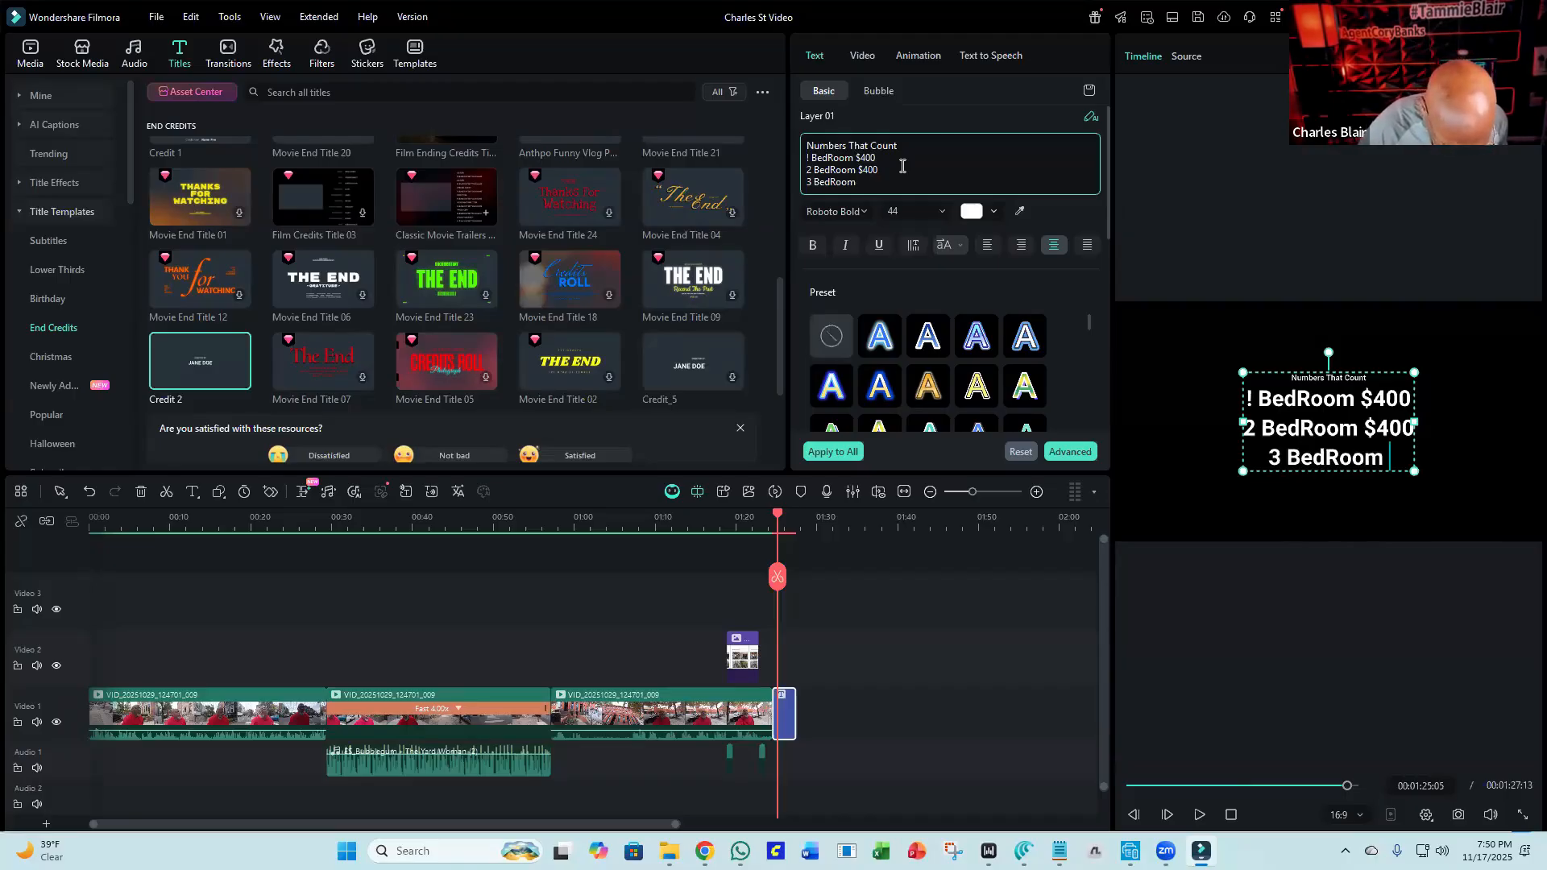
text( $)
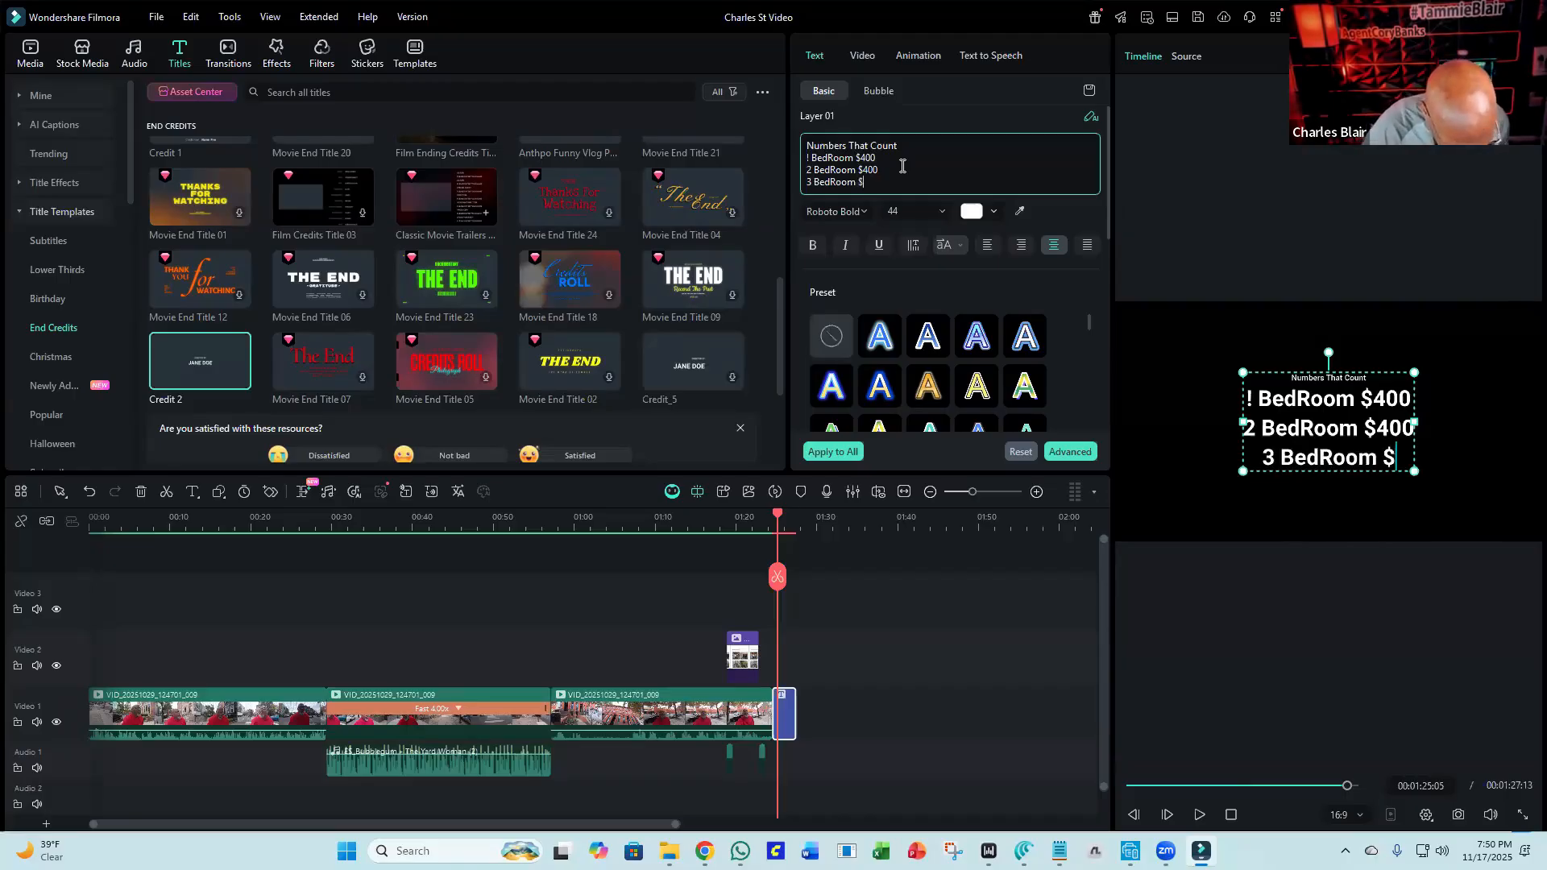
text(30)
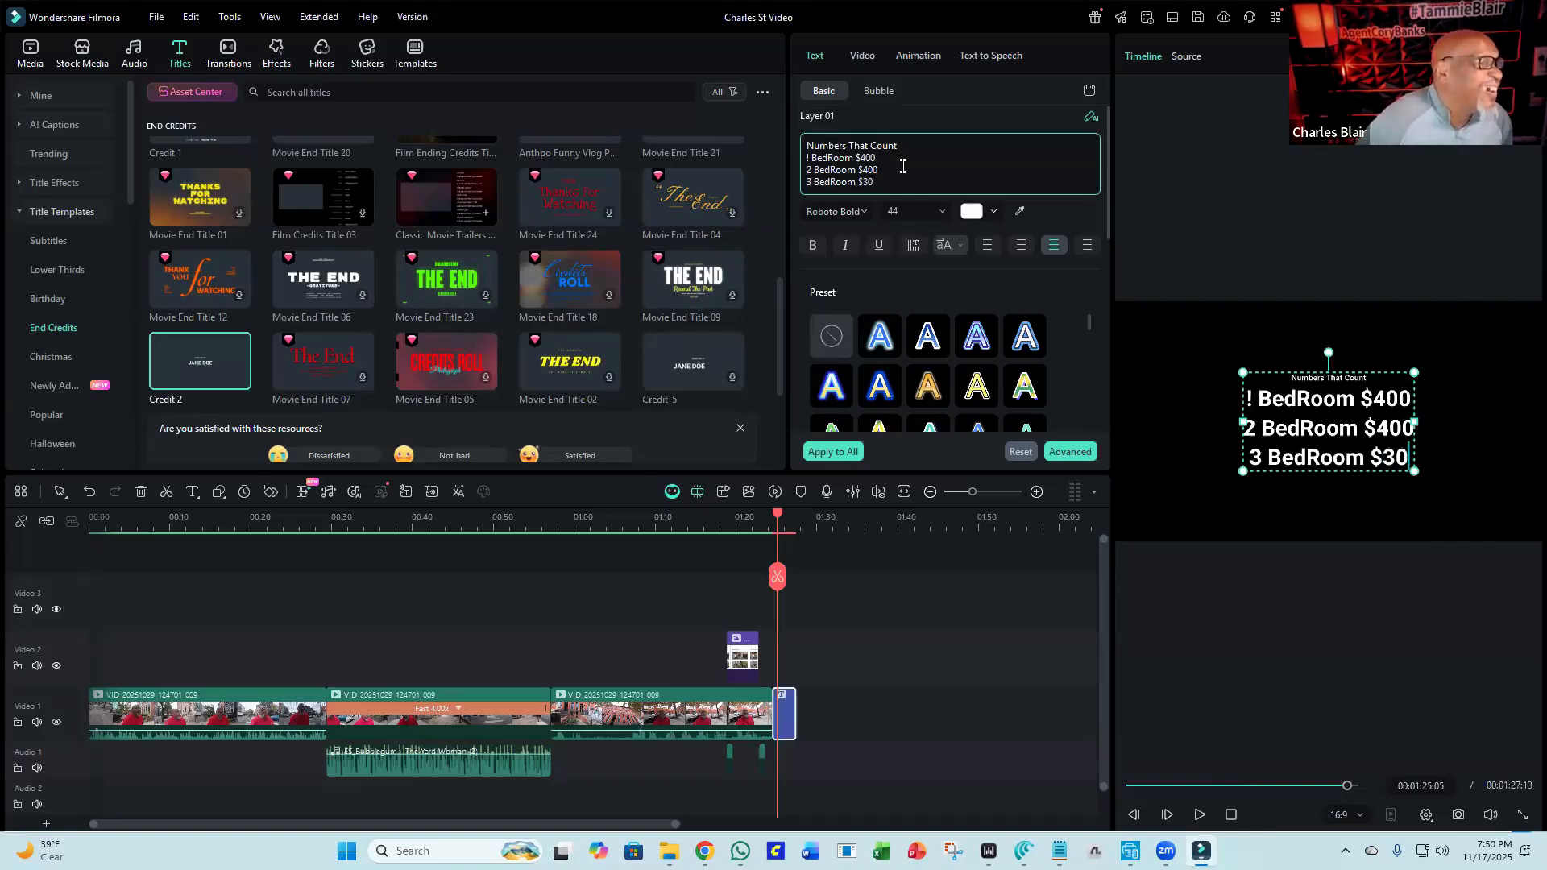
text(0)
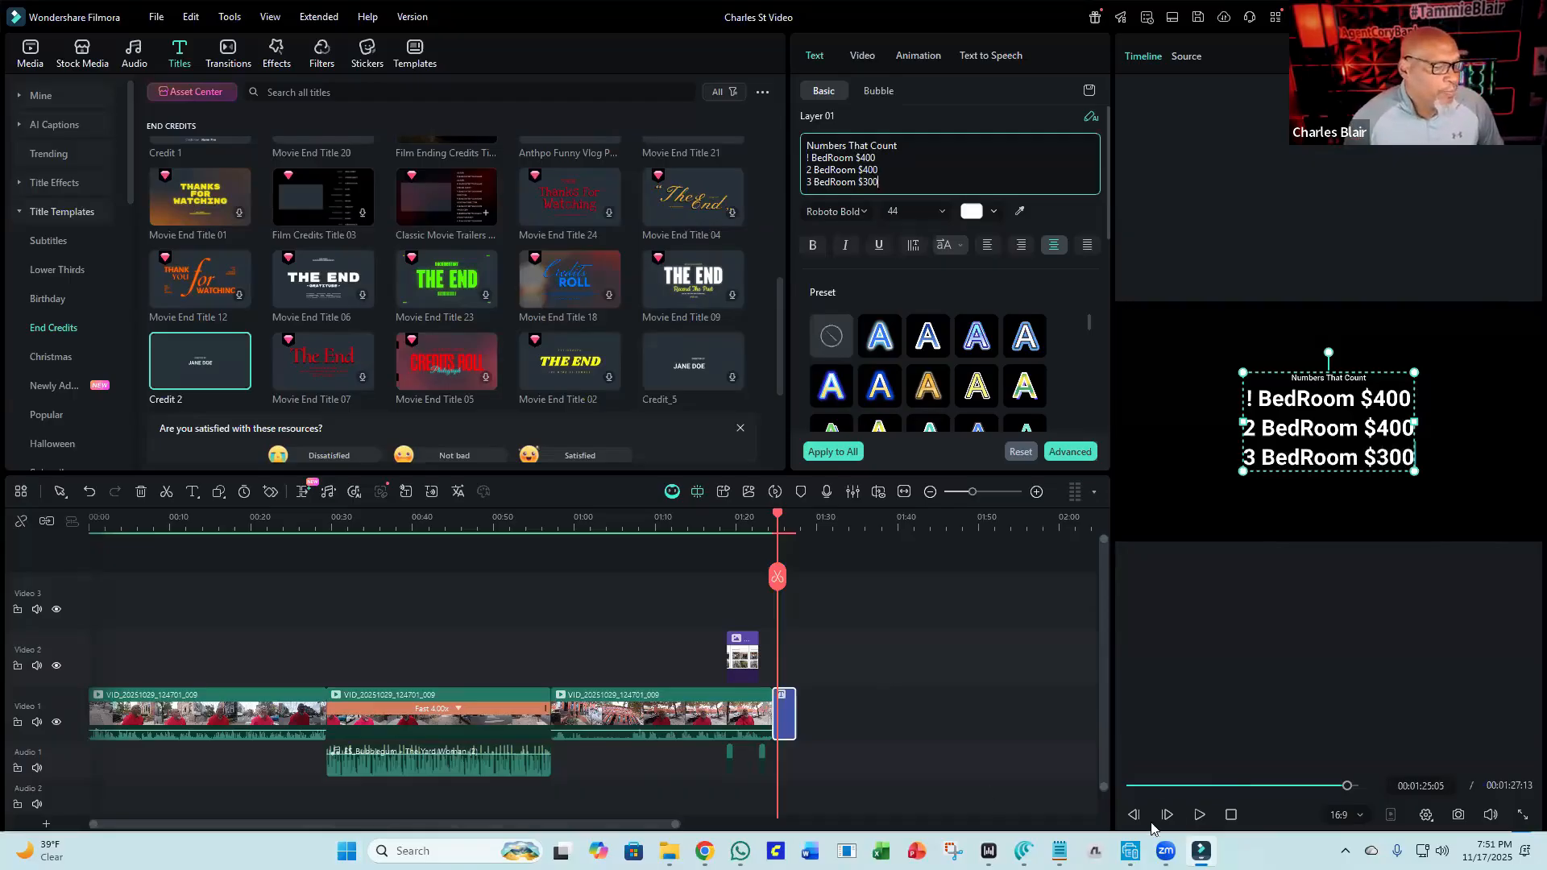
Replace the leading "!" on the first bedroom line with "1" so it reads "1 BedRoom $400".
click(1200, 815)
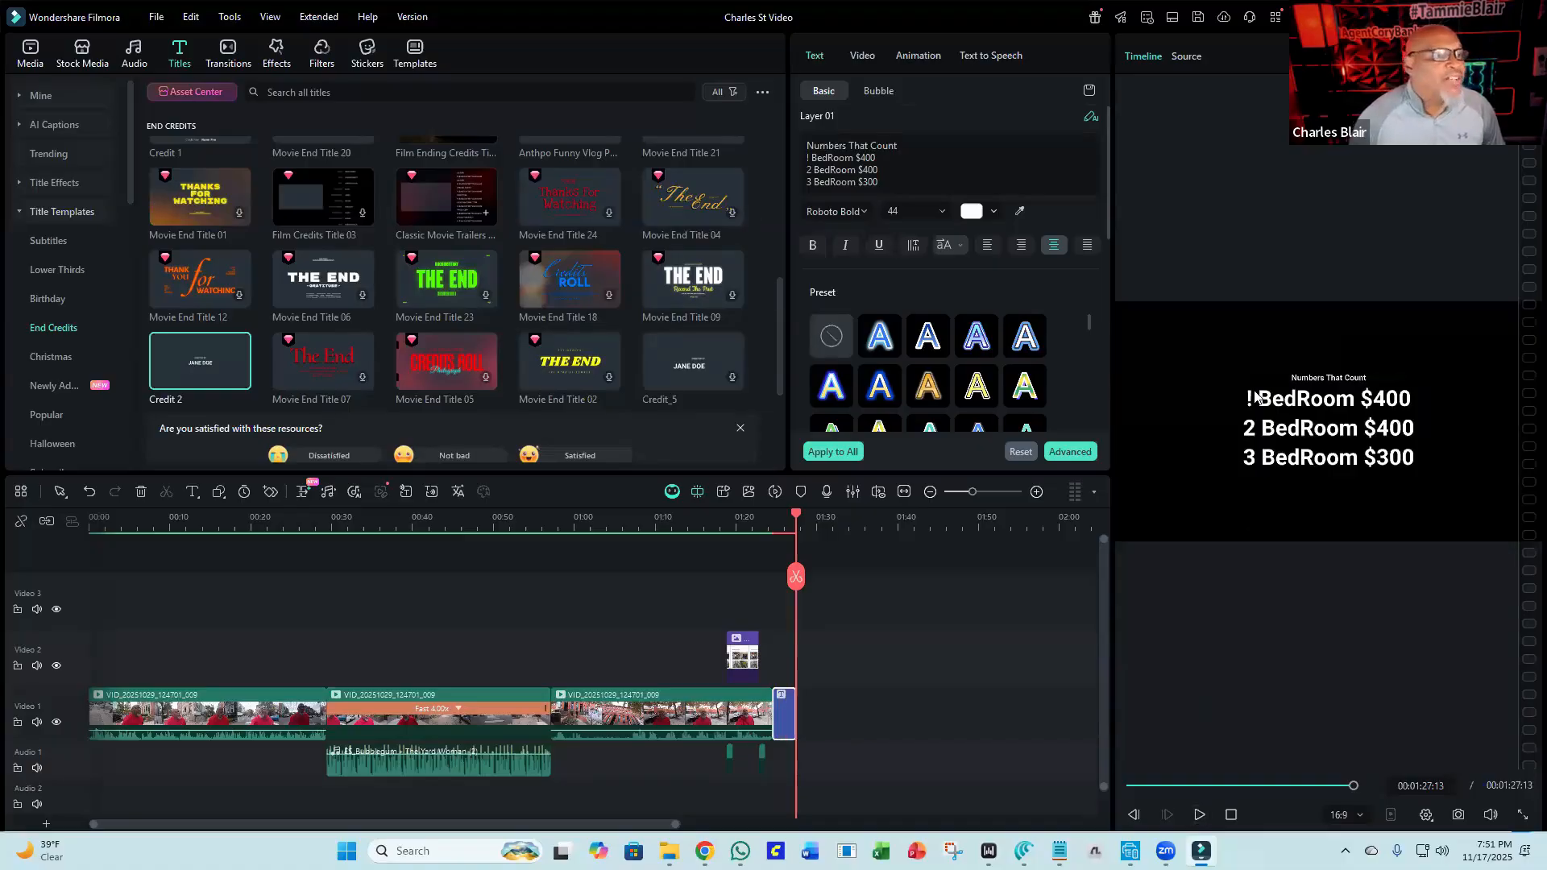
click(805, 159)
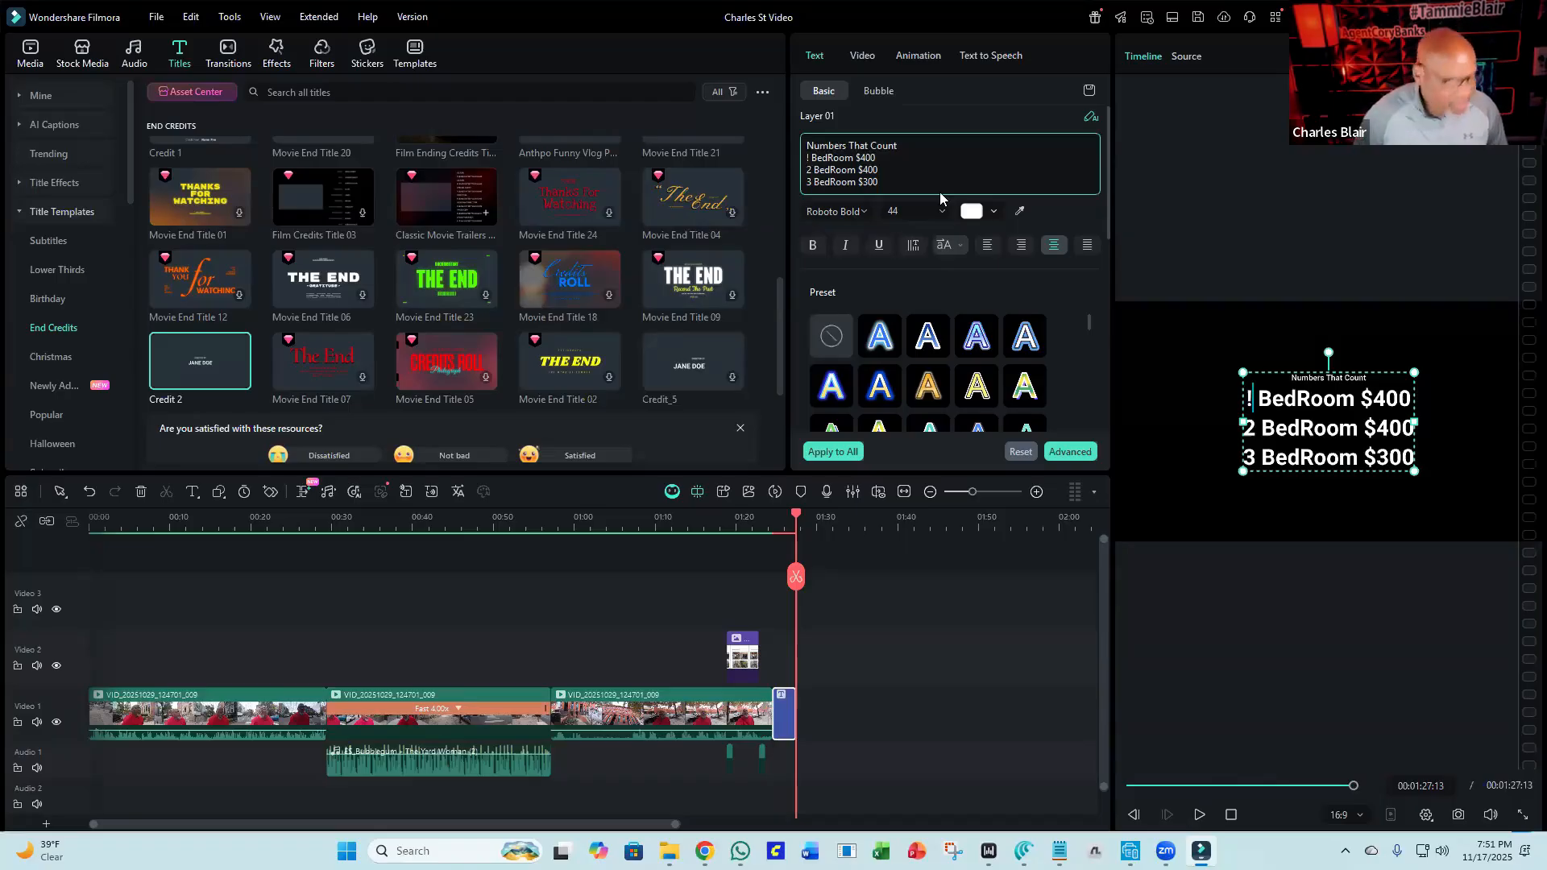
key(BackSpace)
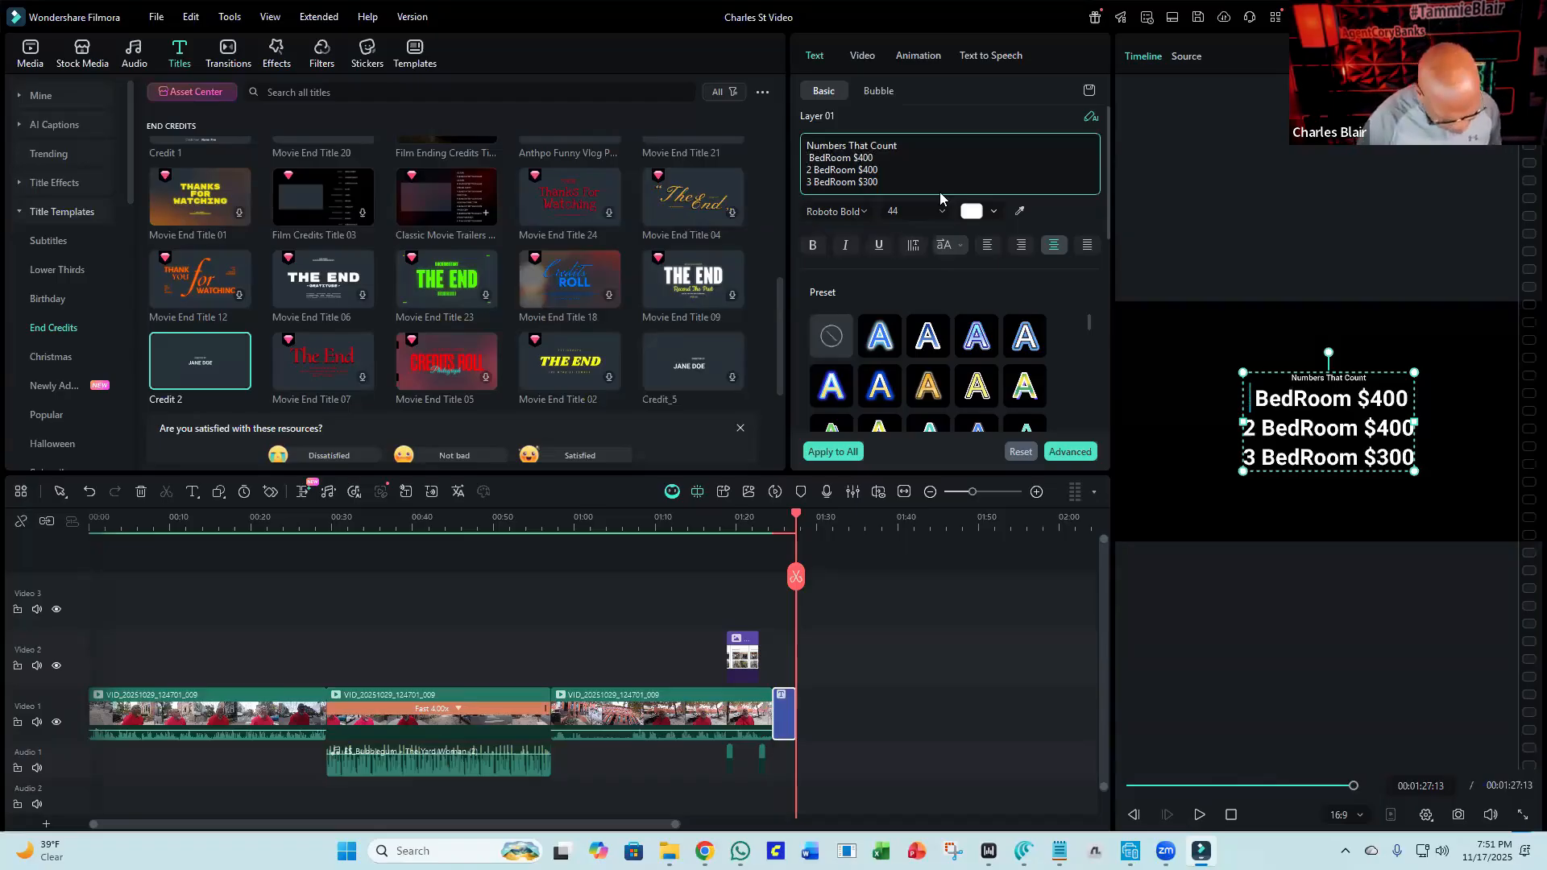
text(1)
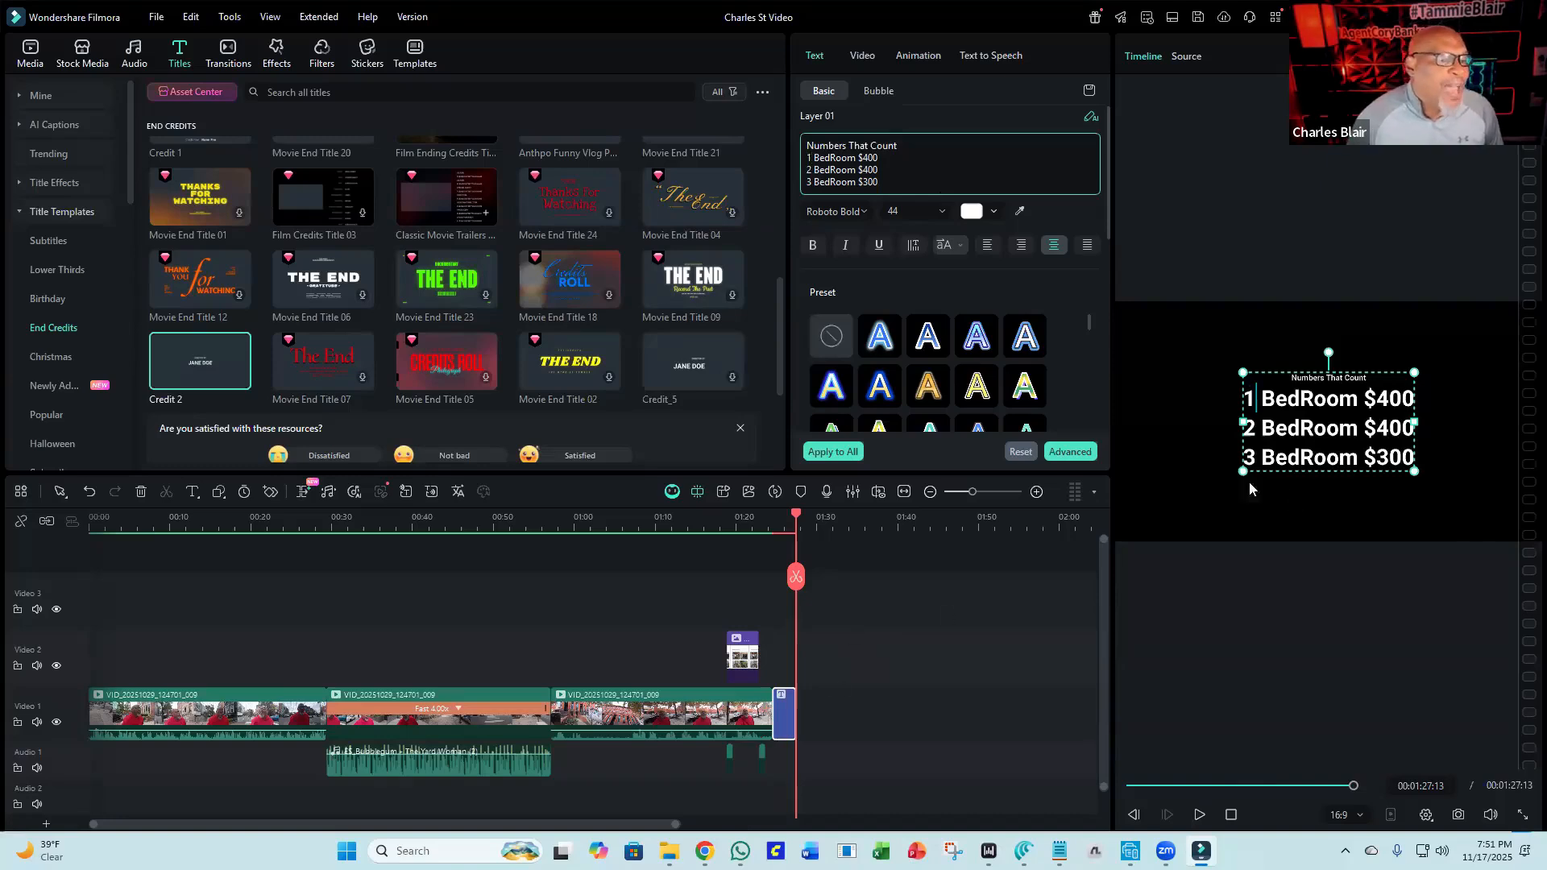
Copy the credit title clip and paste a duplicate right after it on the timeline.
click(784, 720)
right_click(785, 722)
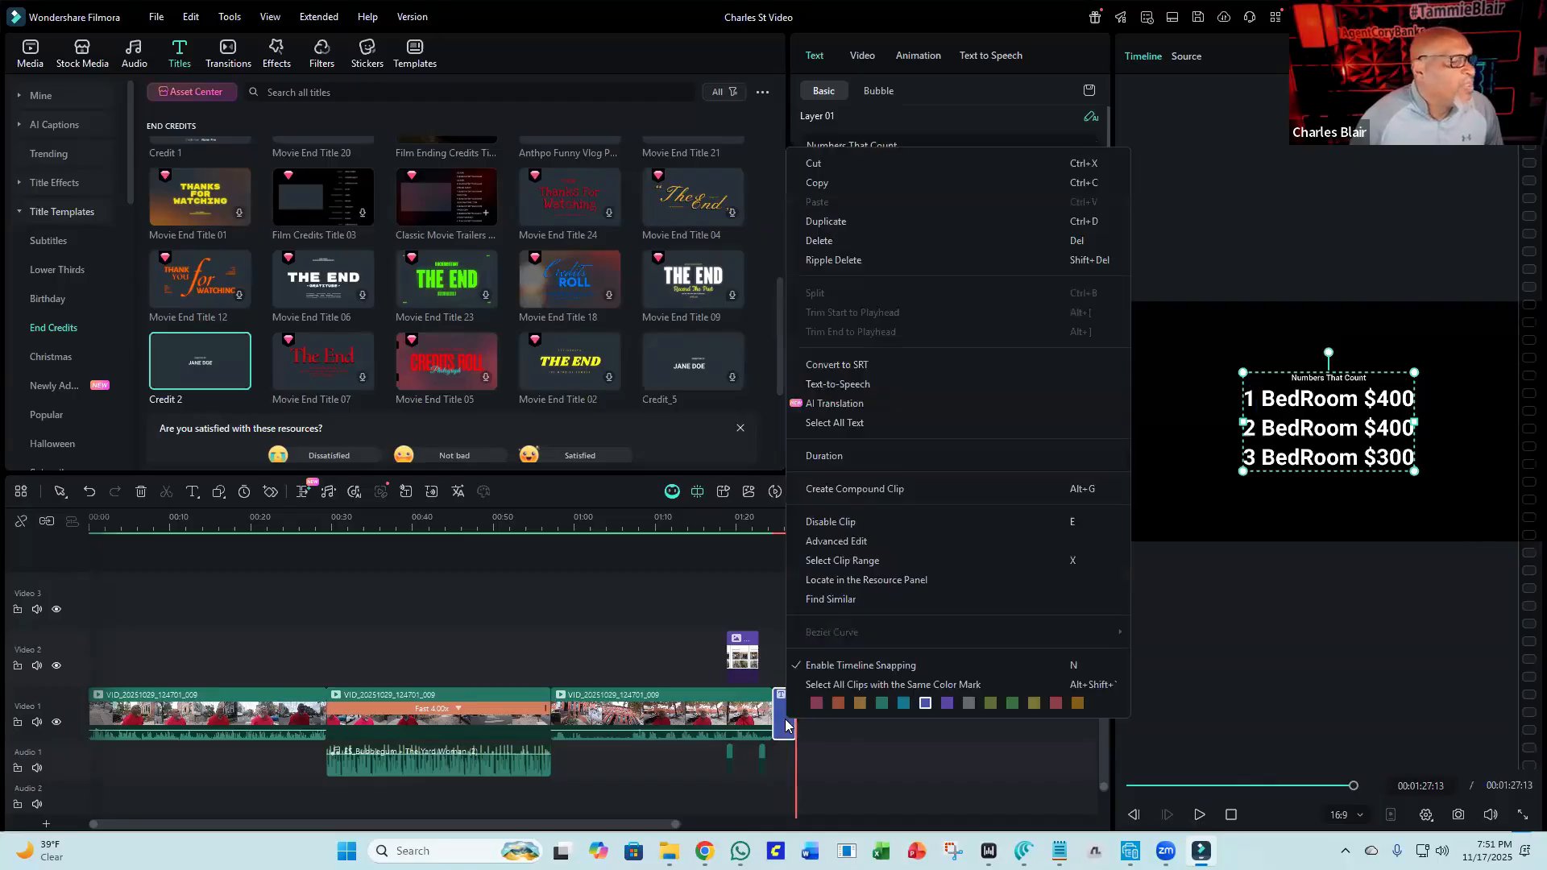
click(819, 187)
click(838, 718)
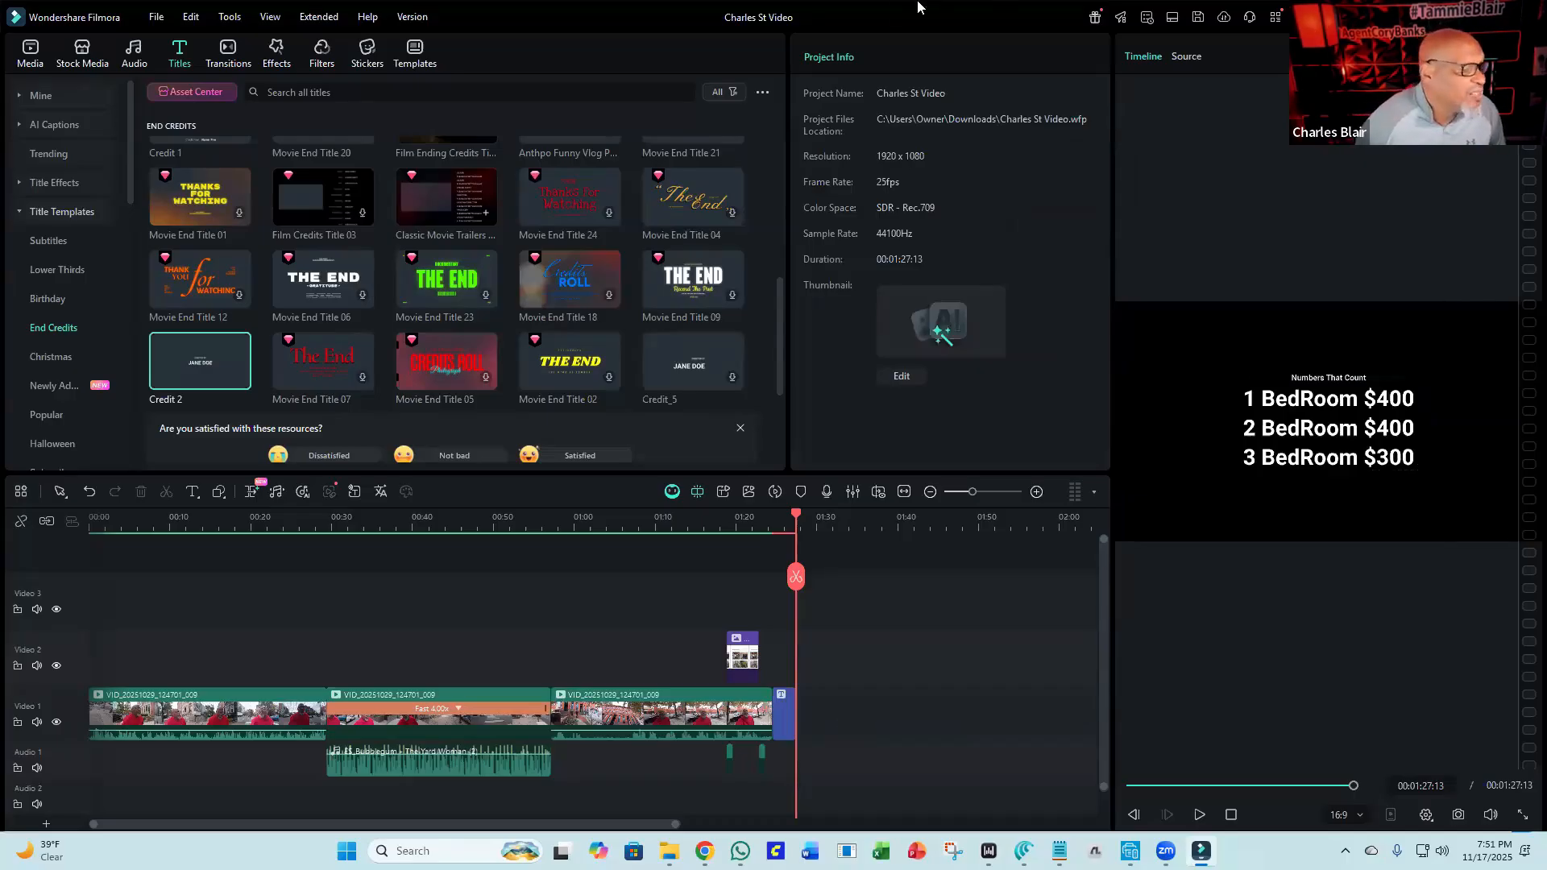
right_click(863, 721)
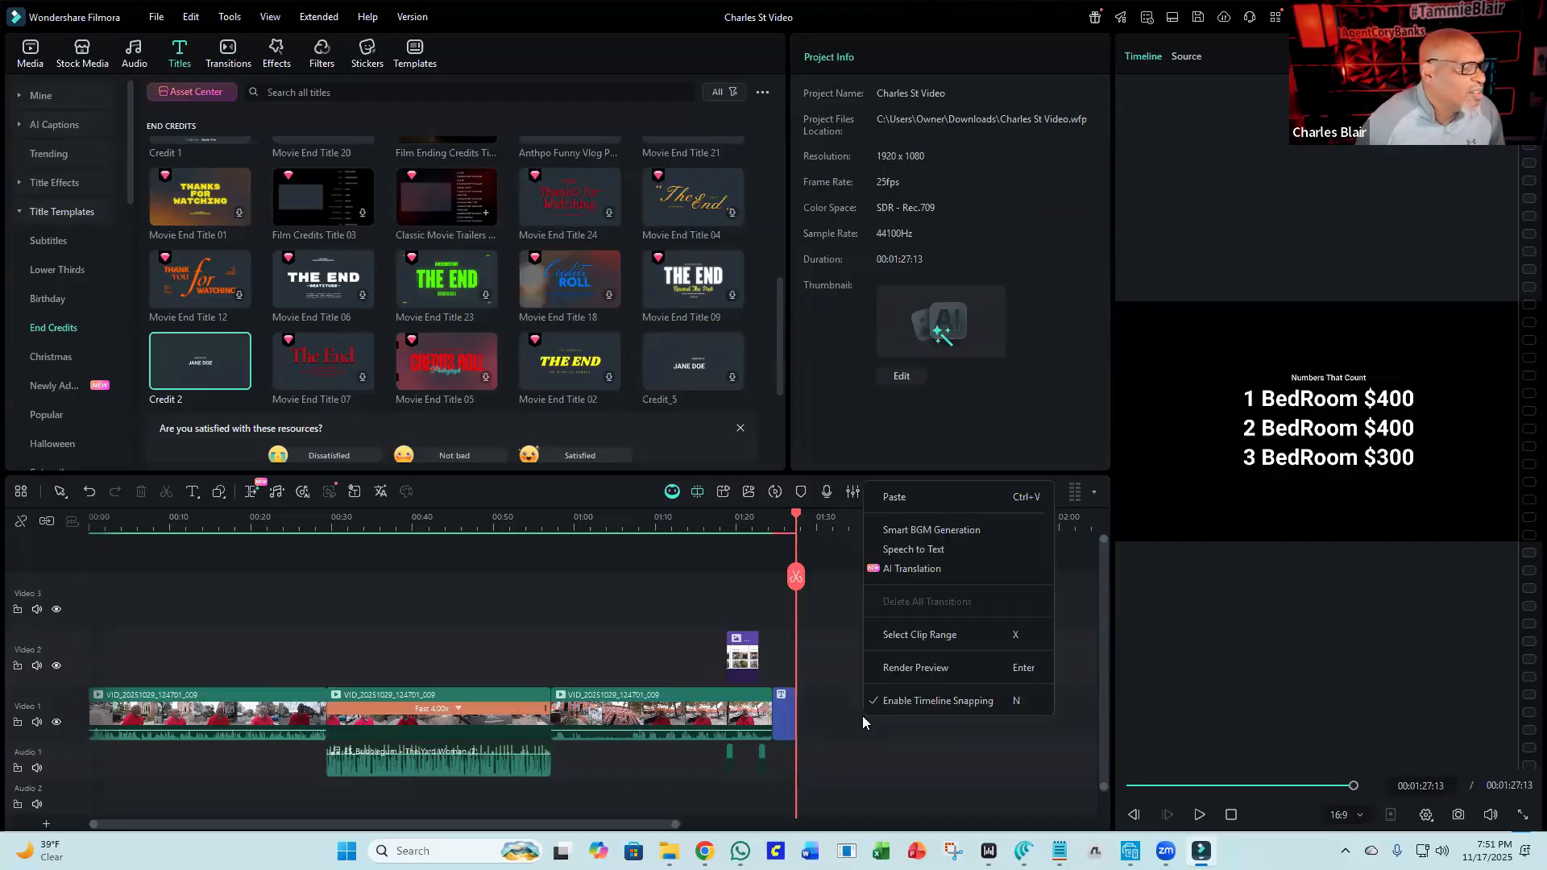
click(920, 500)
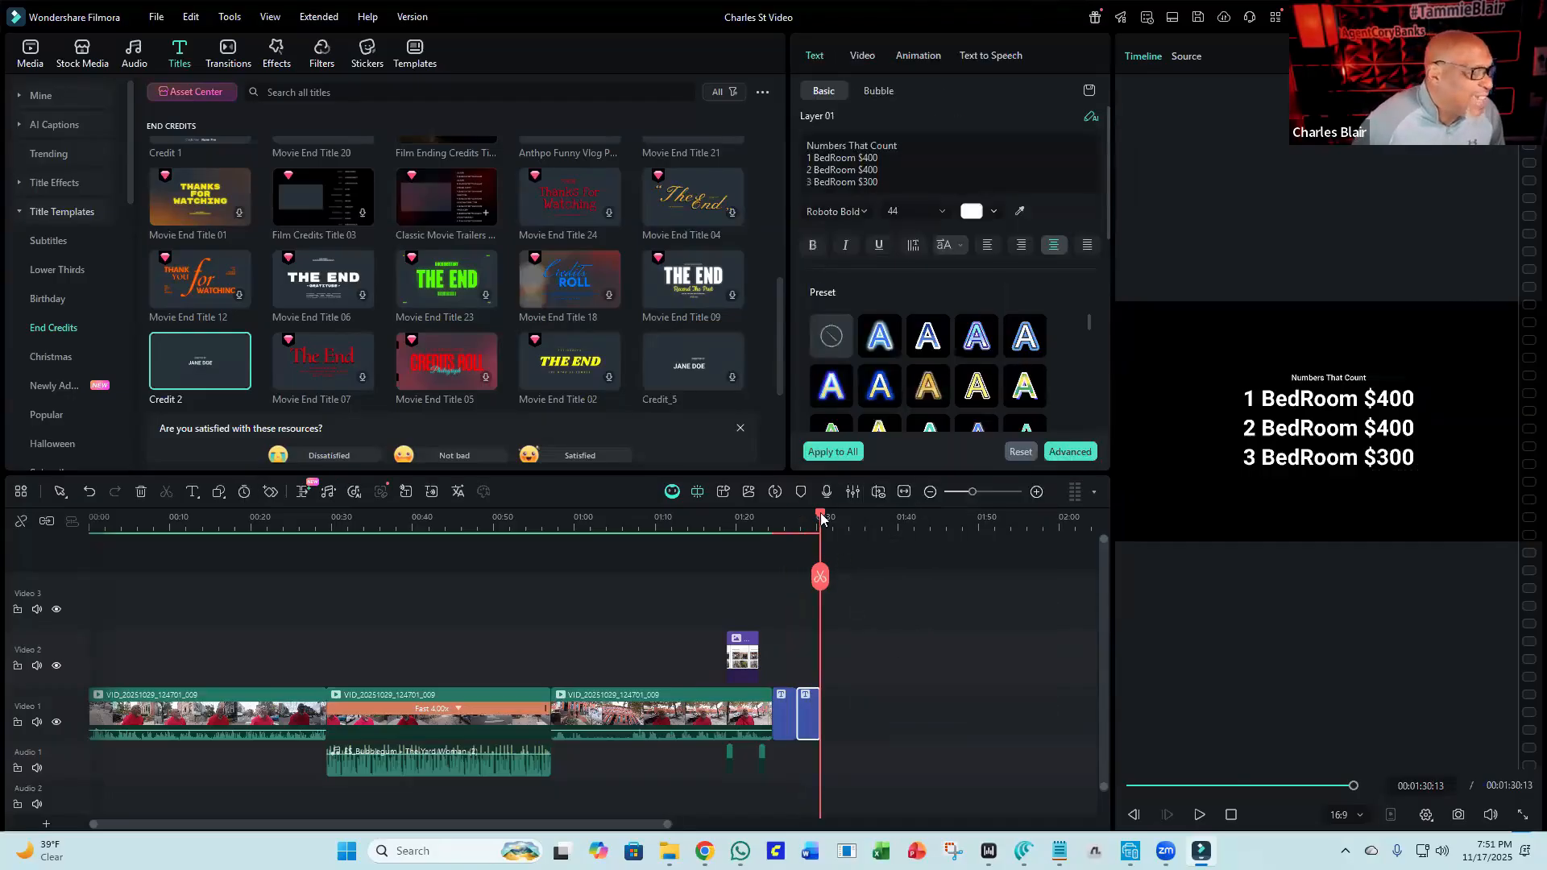
Replace the duplicate title's heading line with "Charles Street Property".
drag(785, 529, 811, 536)
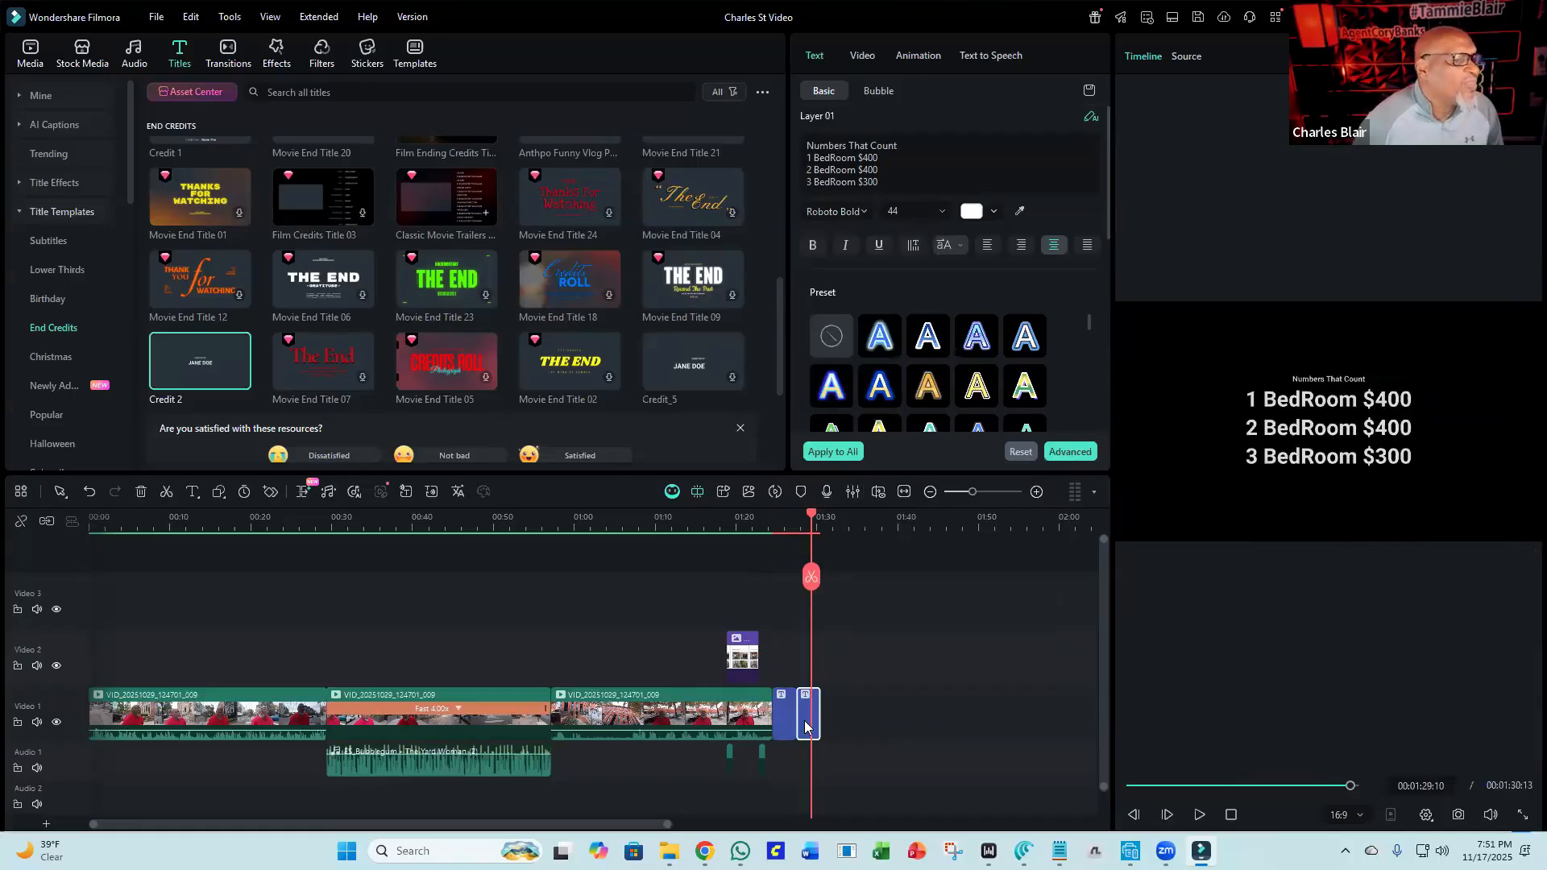
drag(936, 145, 801, 150)
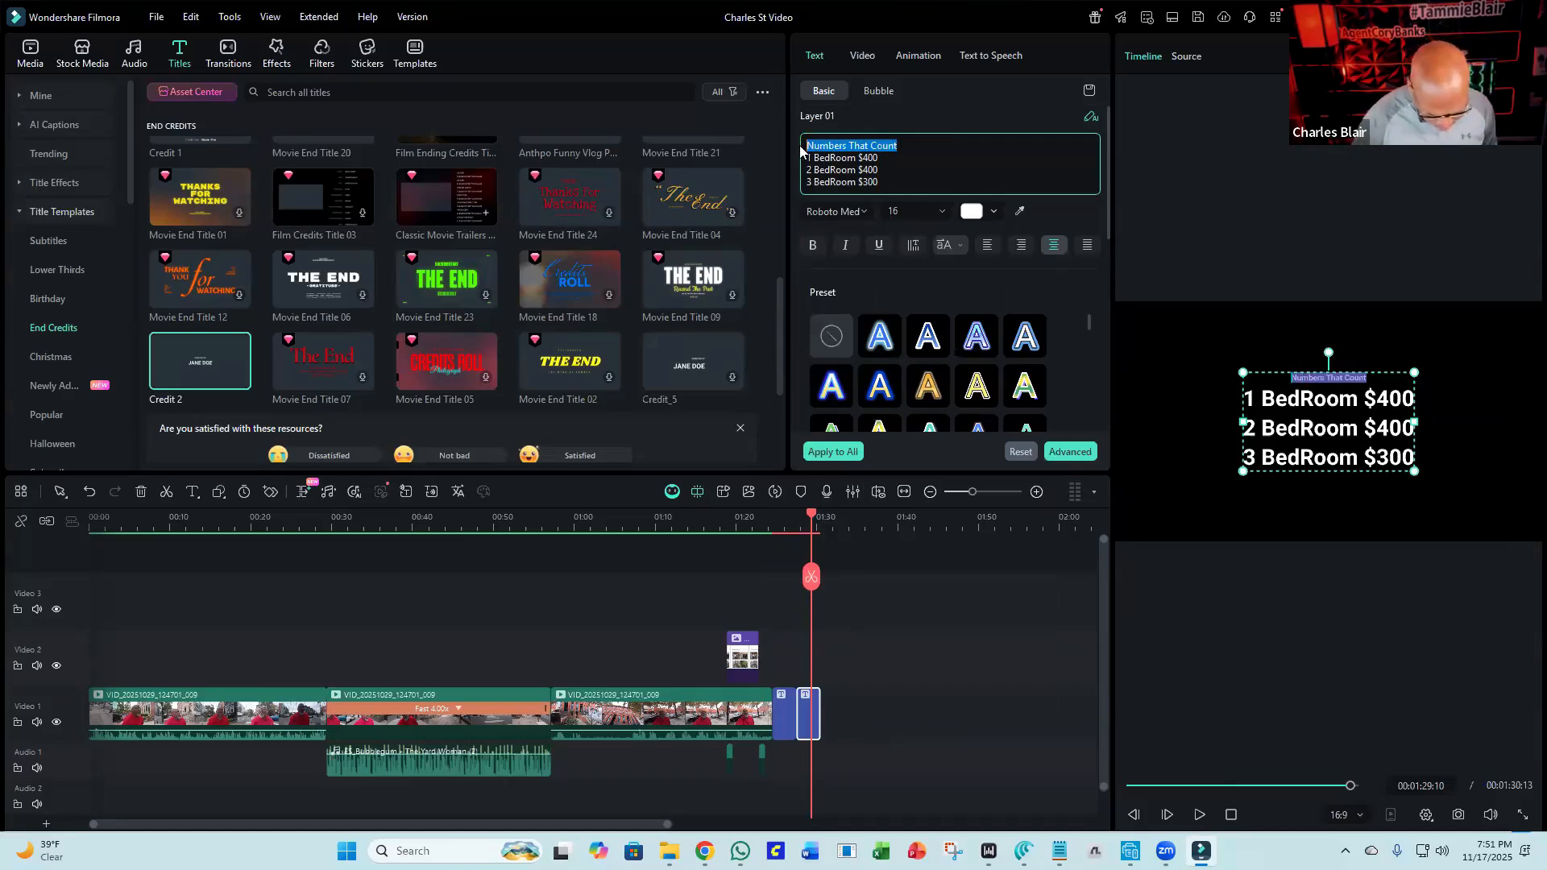
text(C)
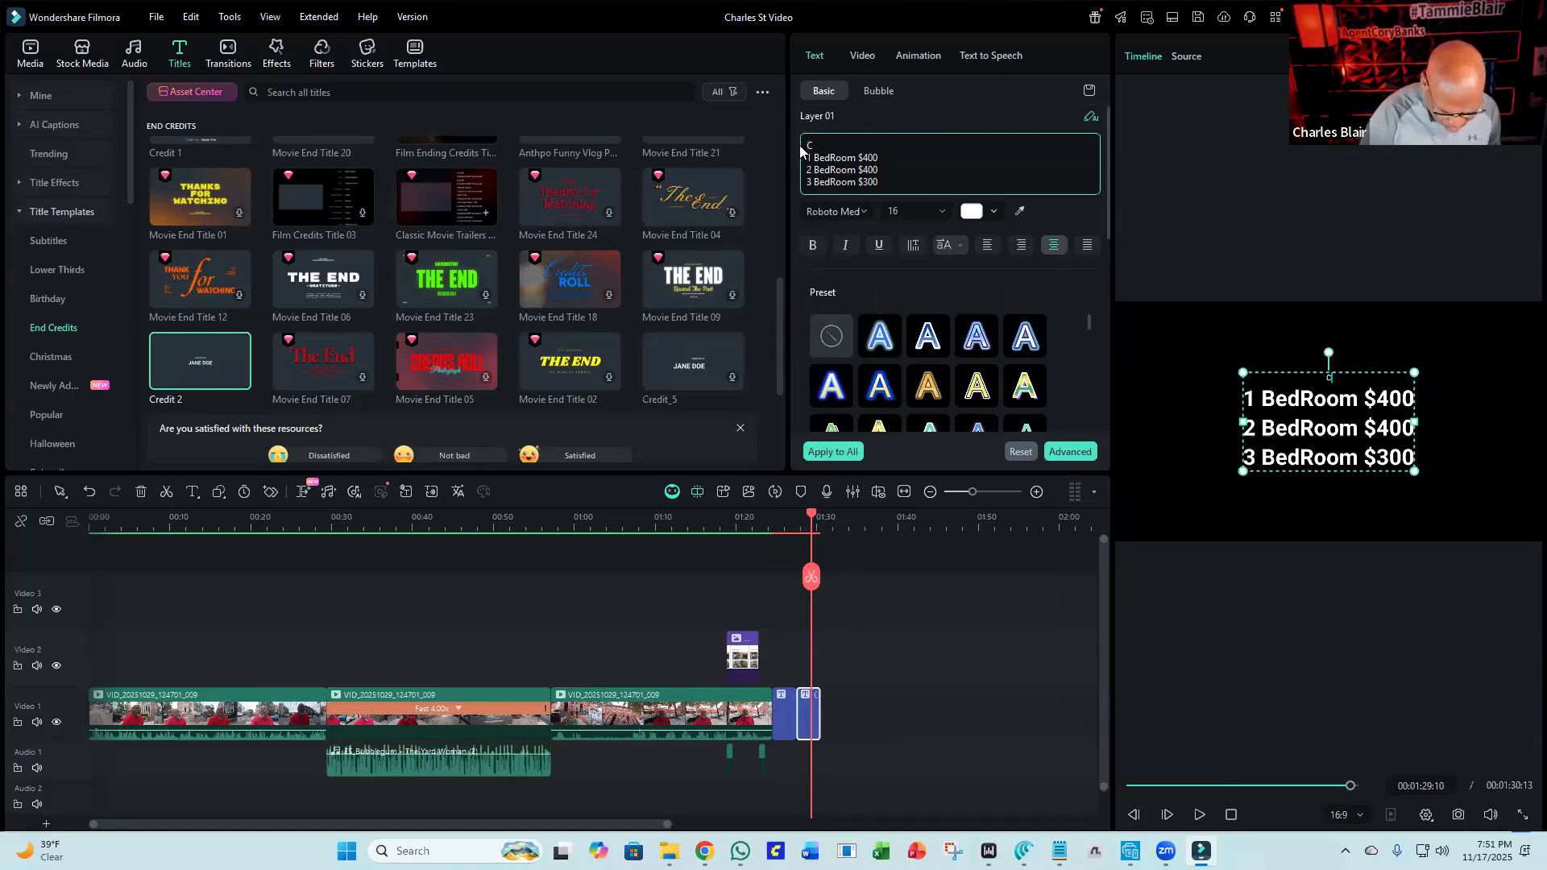
text(harles)
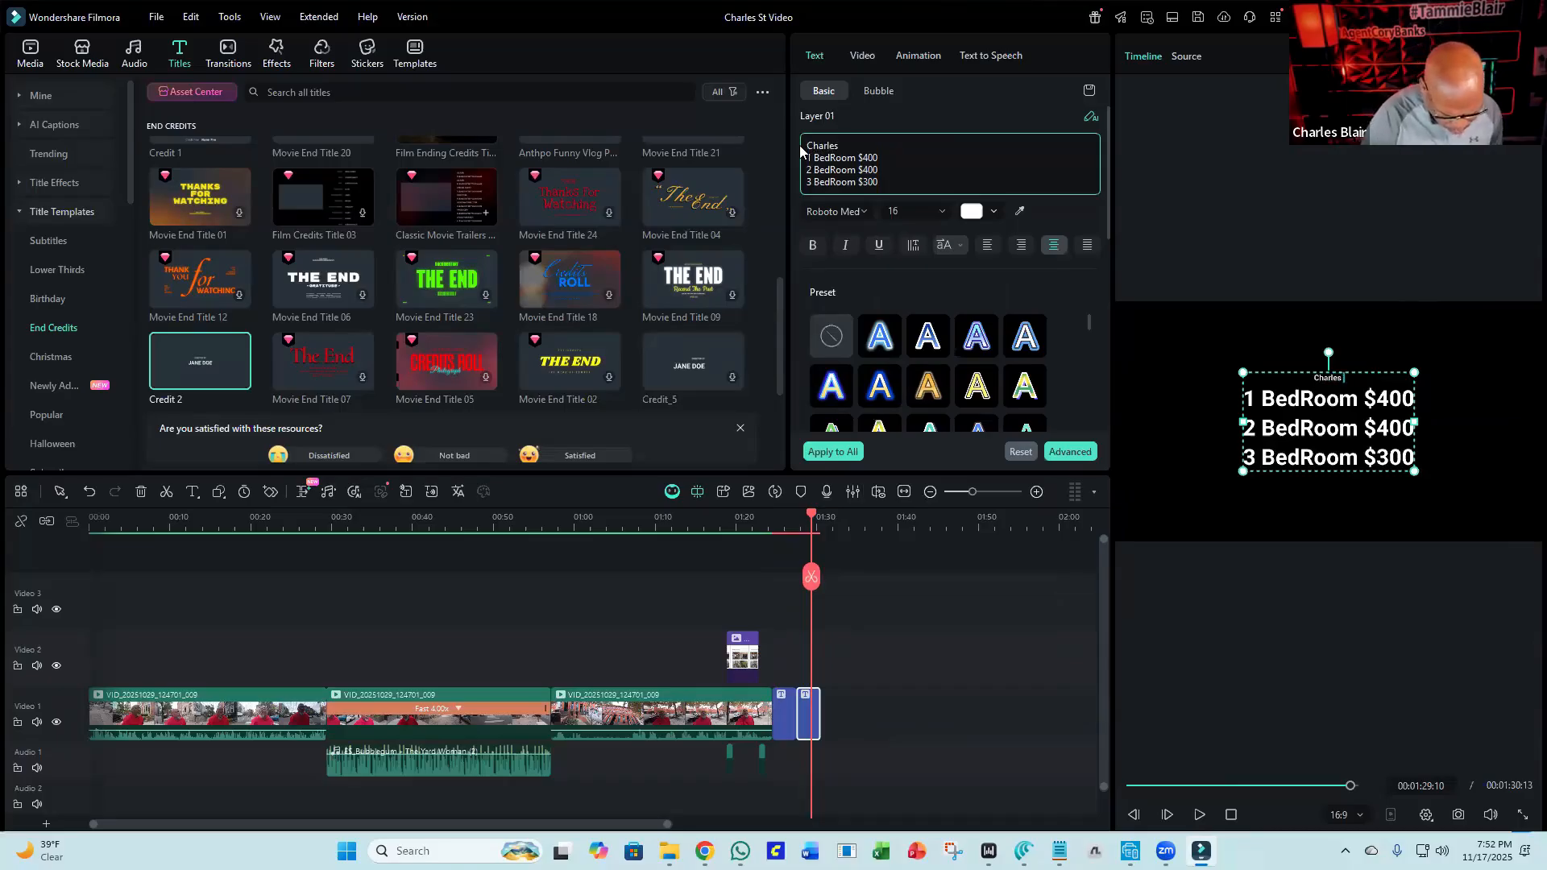
text( Street)
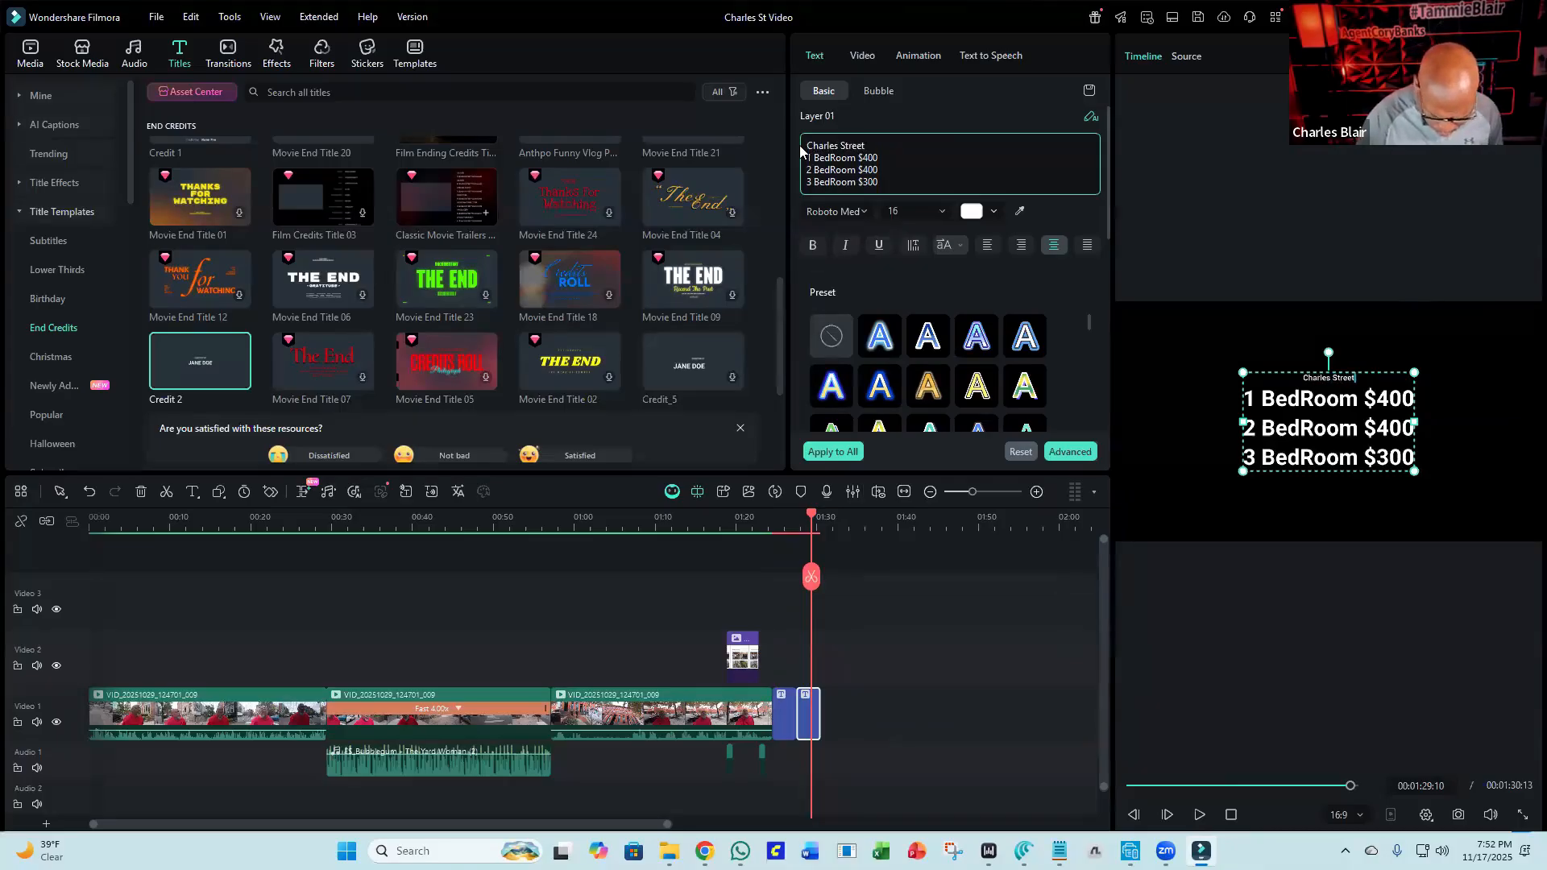
text( Property)
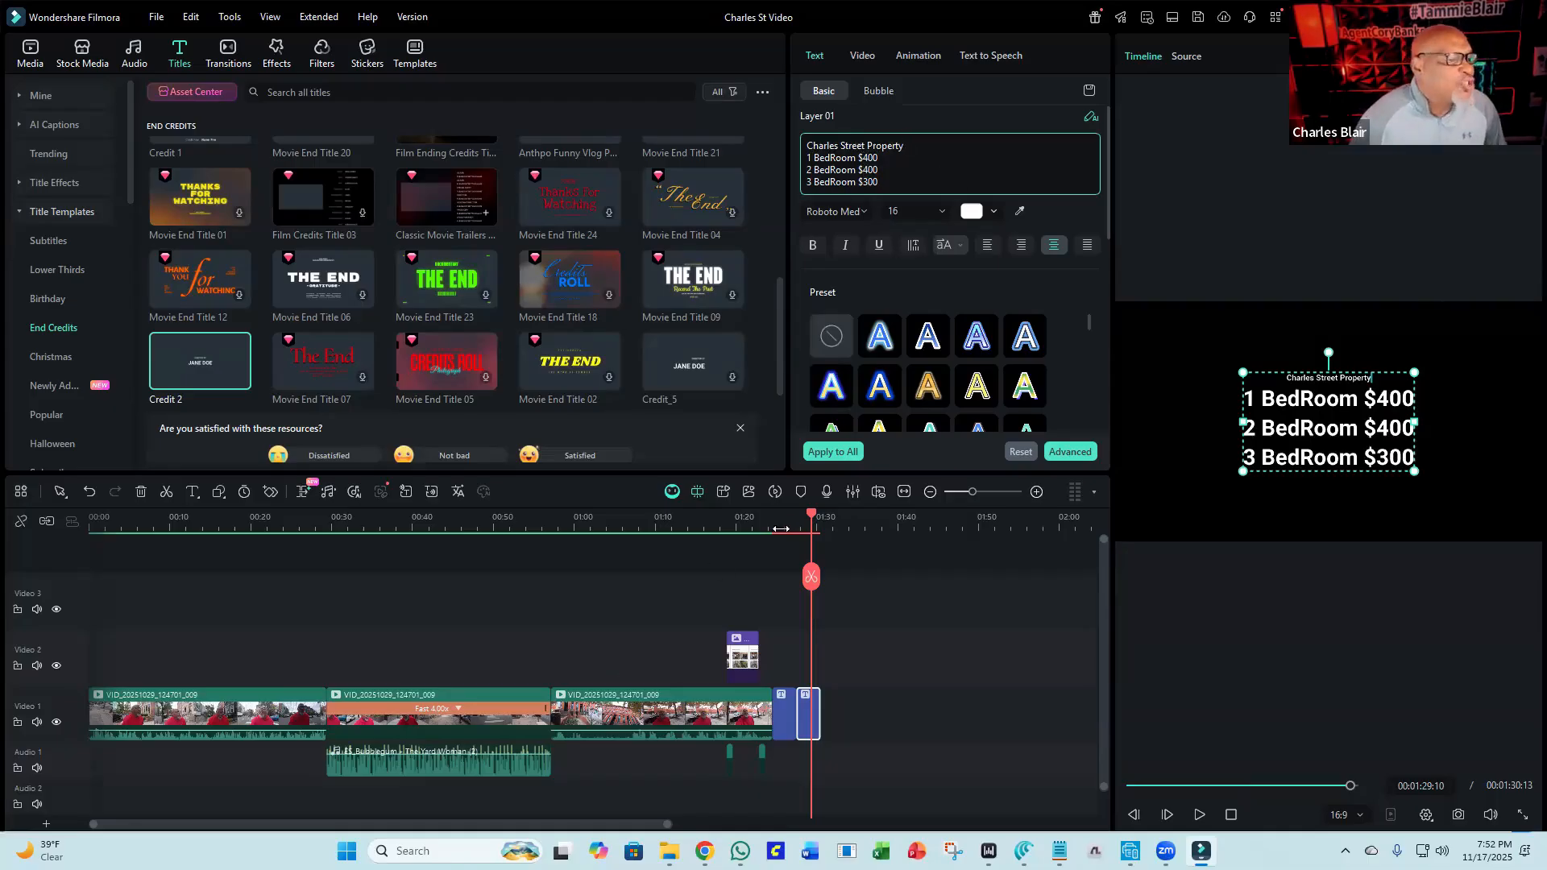
Play back the end of the timeline to preview both credit titles.
drag(812, 520, 760, 531)
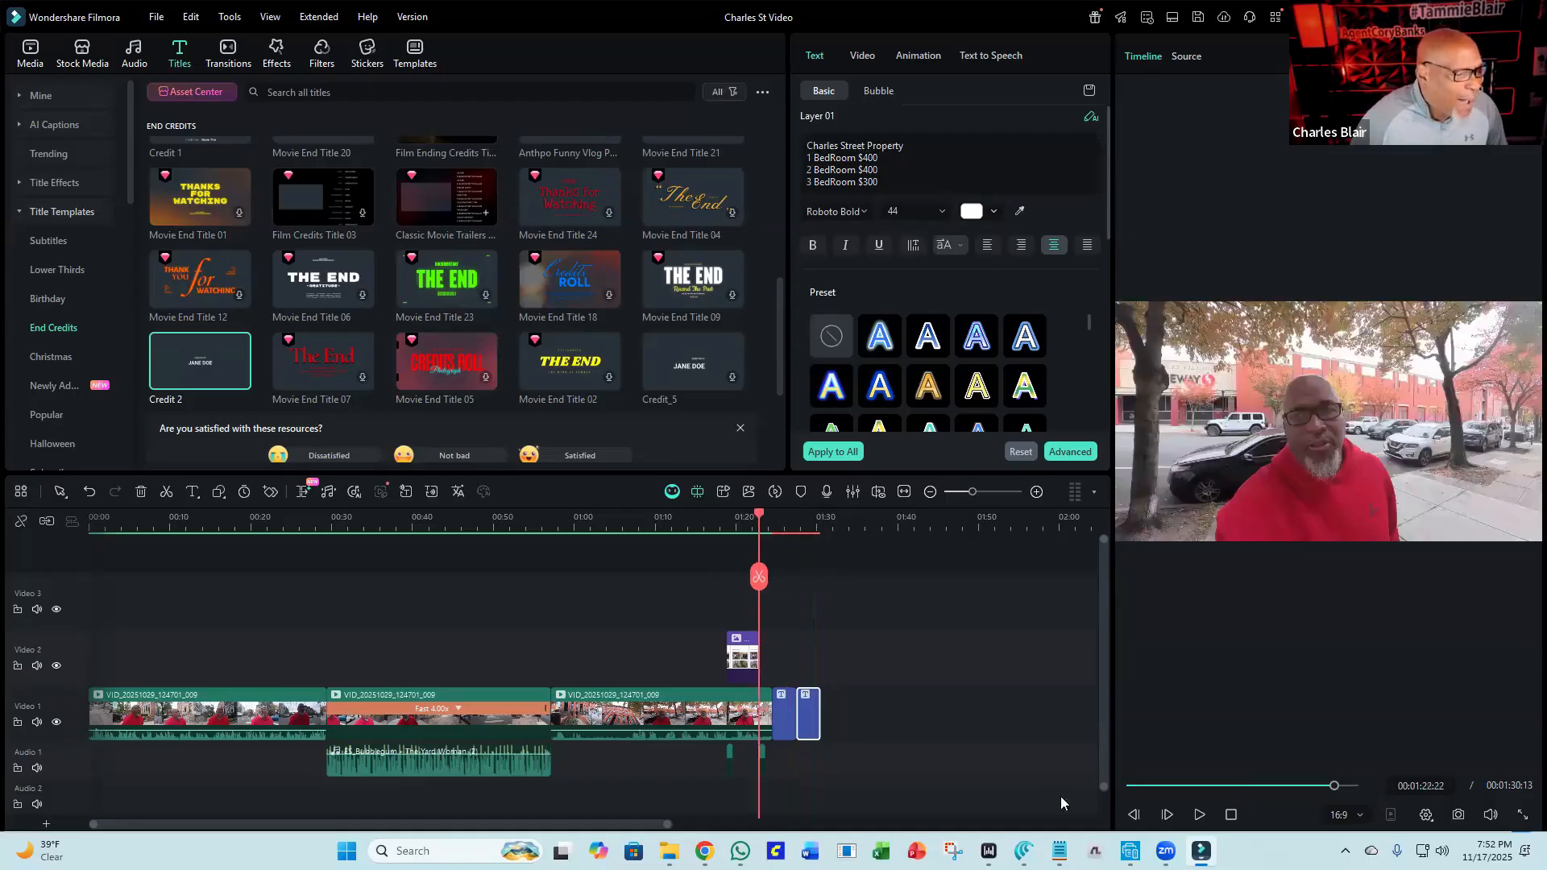
click(1197, 816)
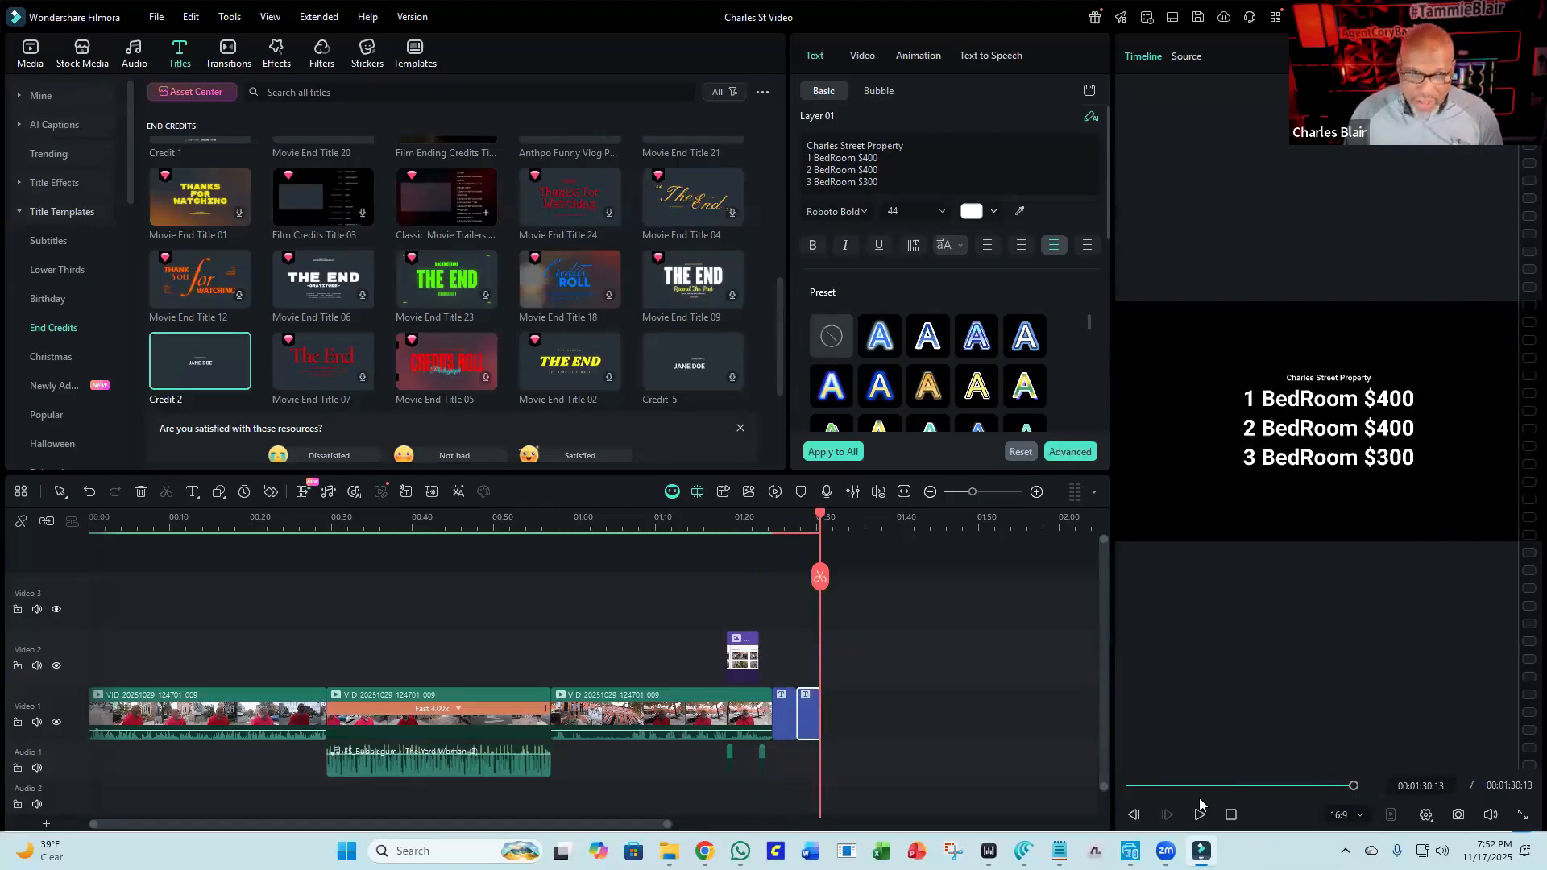
Add the ES_Bubblegum music from project media to the audio track under the end titles.
click(30, 64)
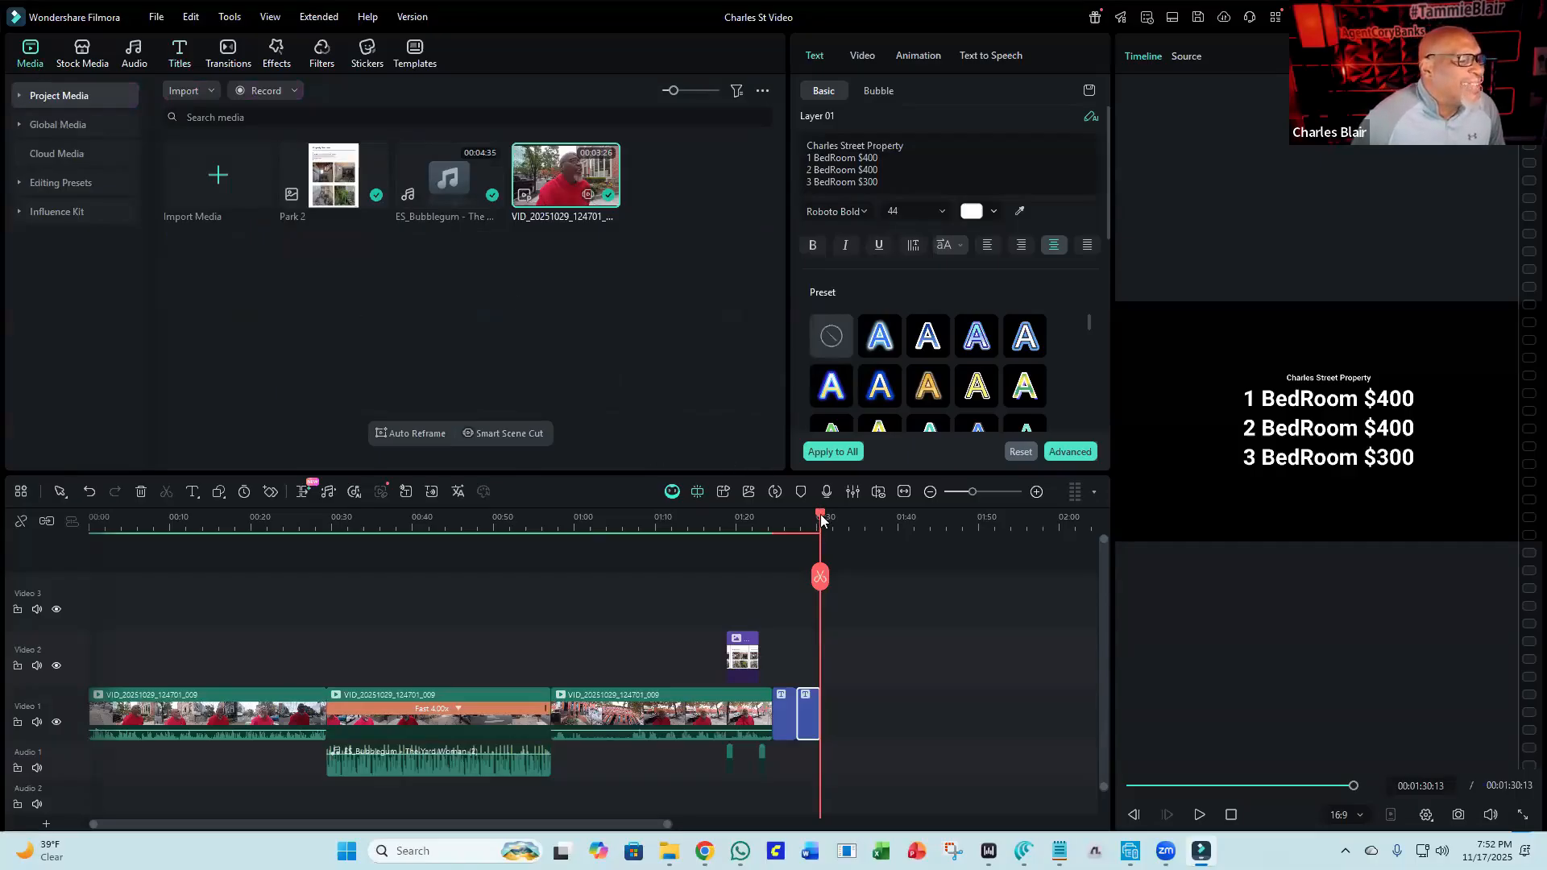
drag(806, 527, 772, 524)
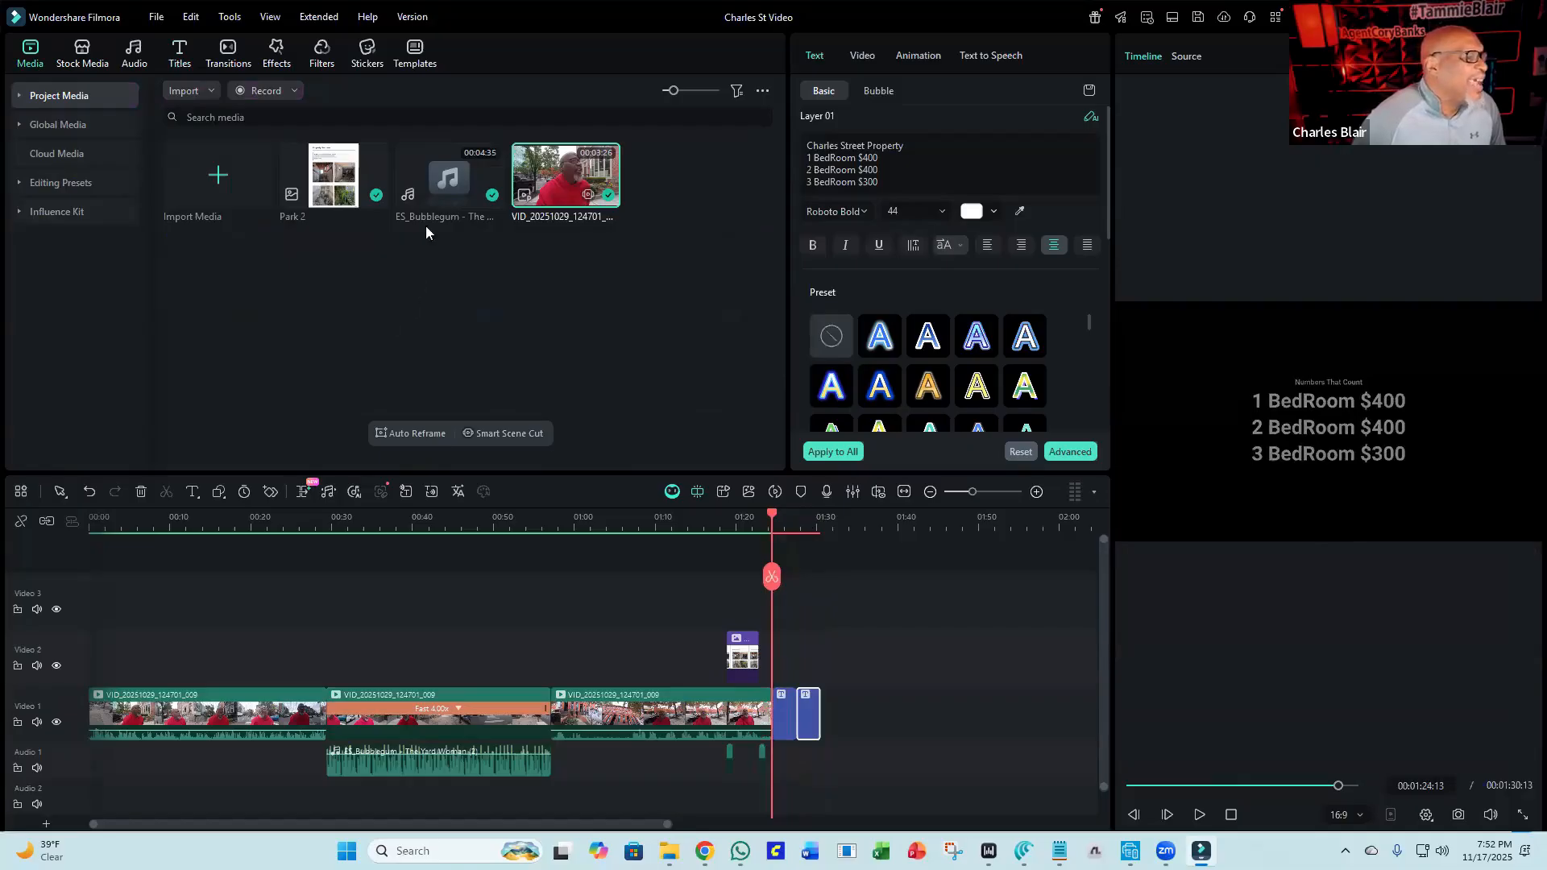
drag(452, 187, 794, 709)
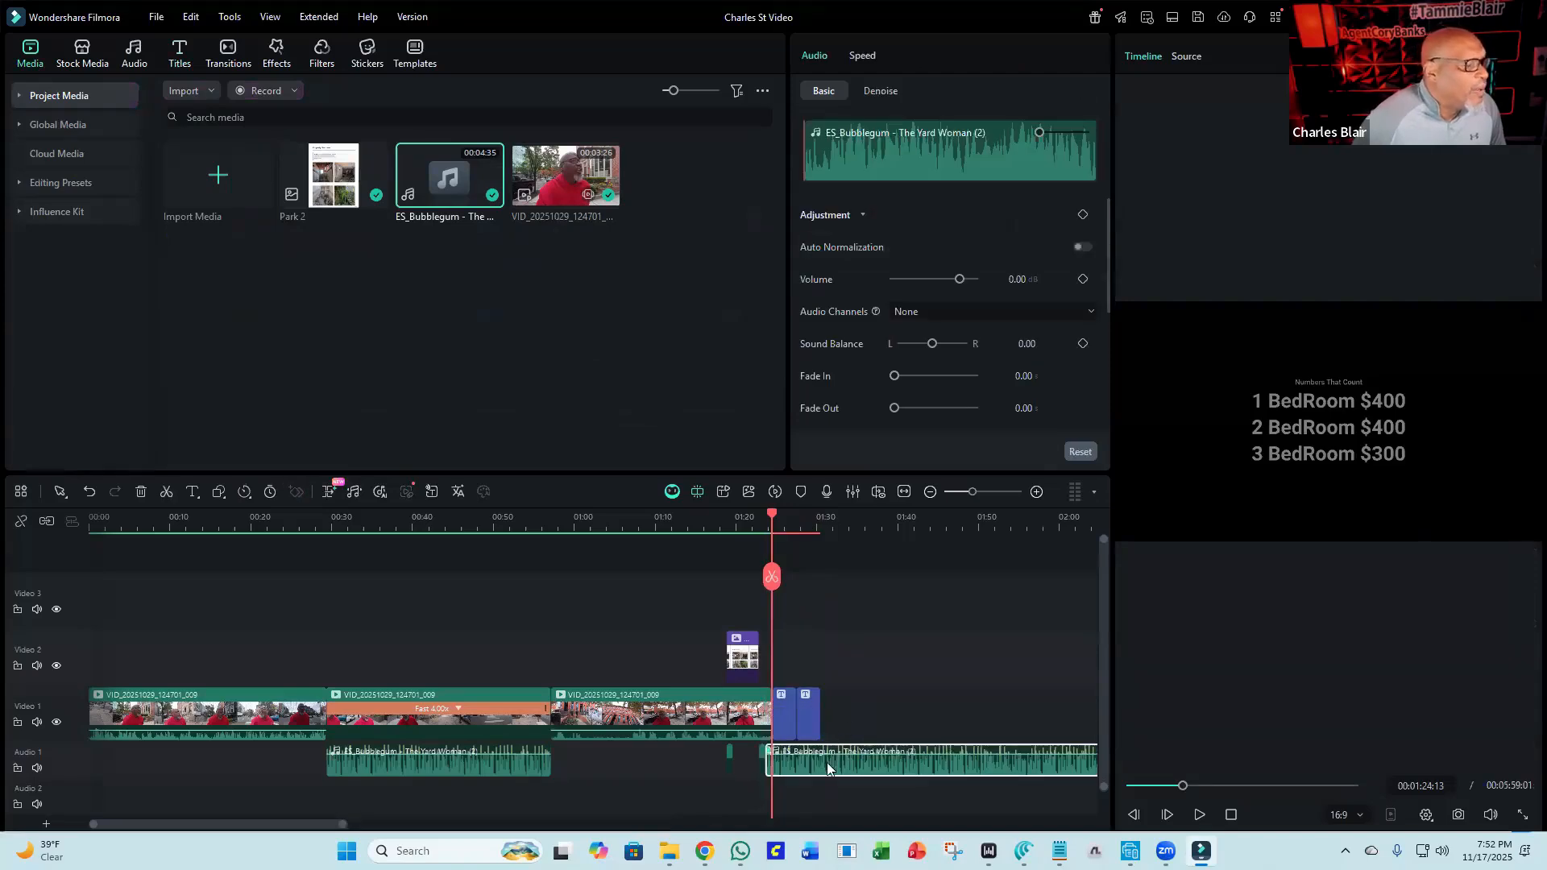
drag(831, 762, 841, 767)
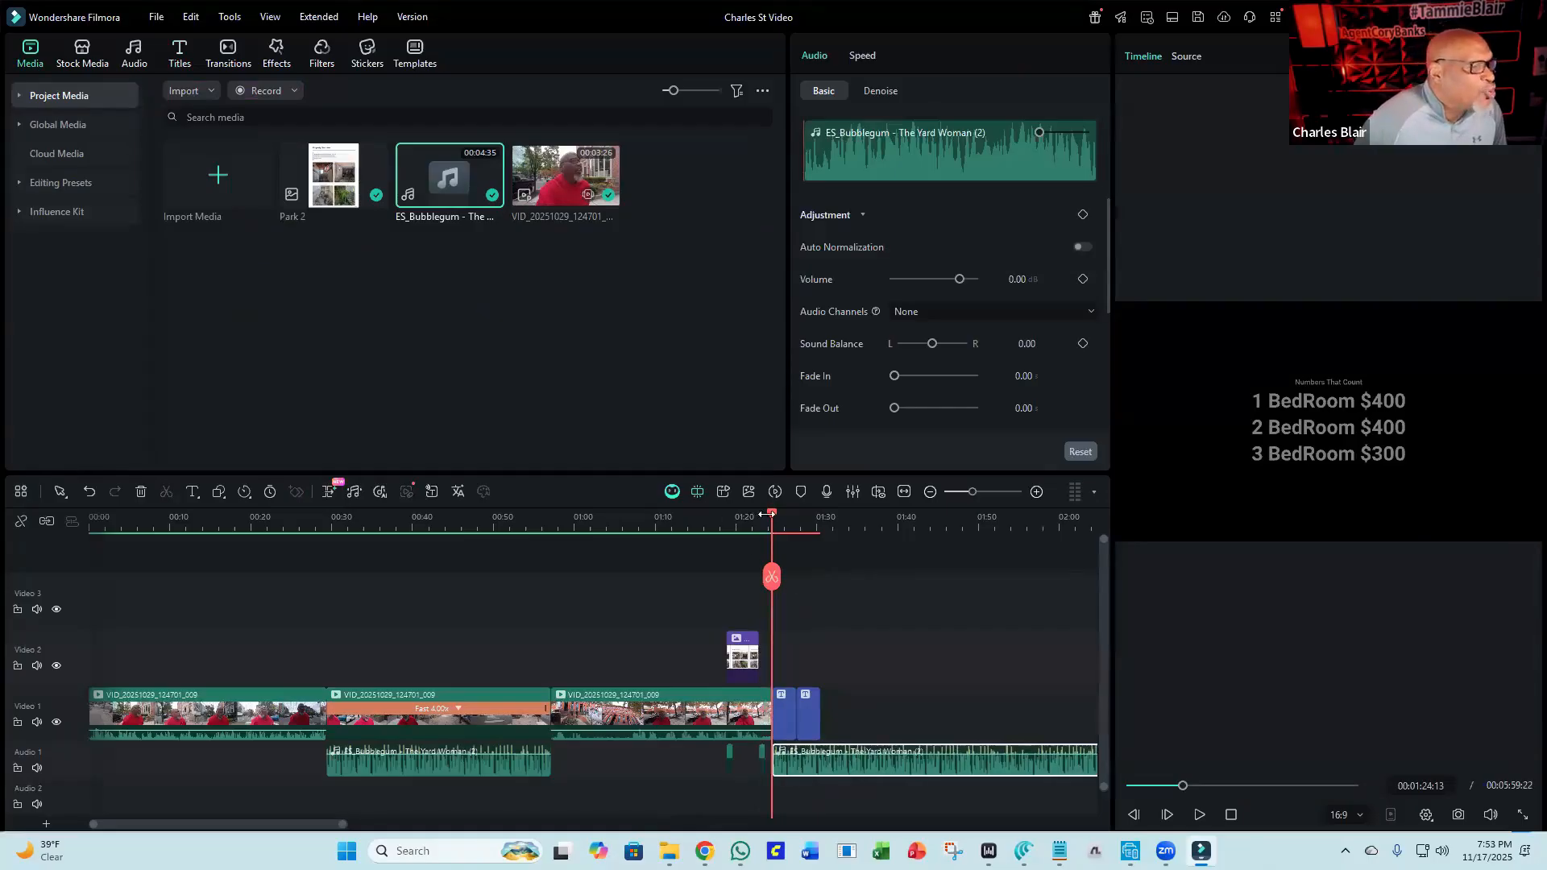
Split the new music clip at the end of the video and delete the excess part after it.
drag(783, 522, 823, 552)
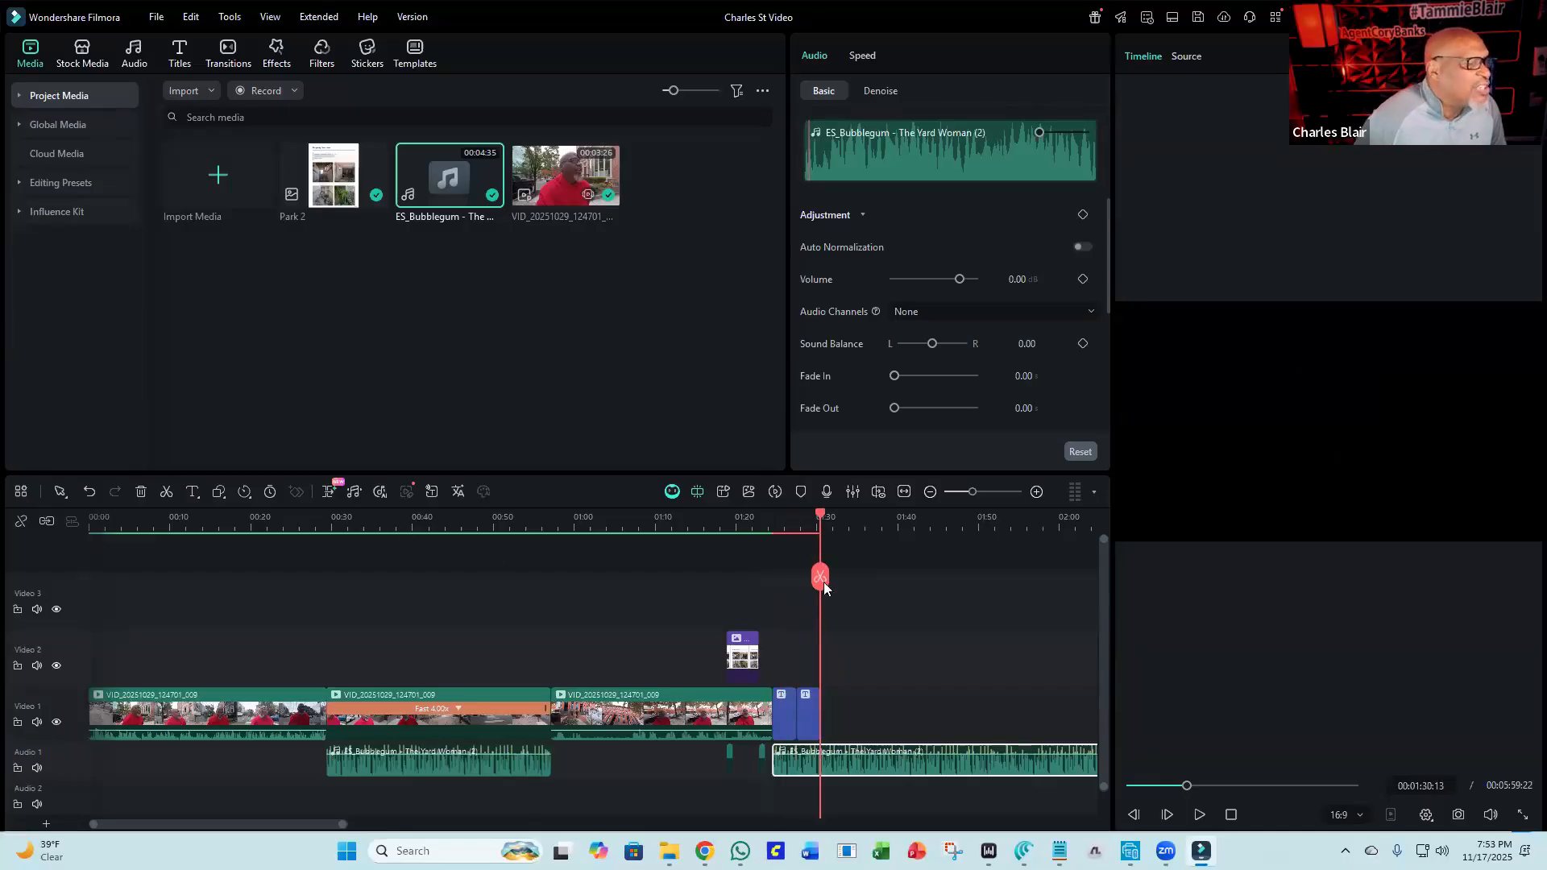
click(817, 576)
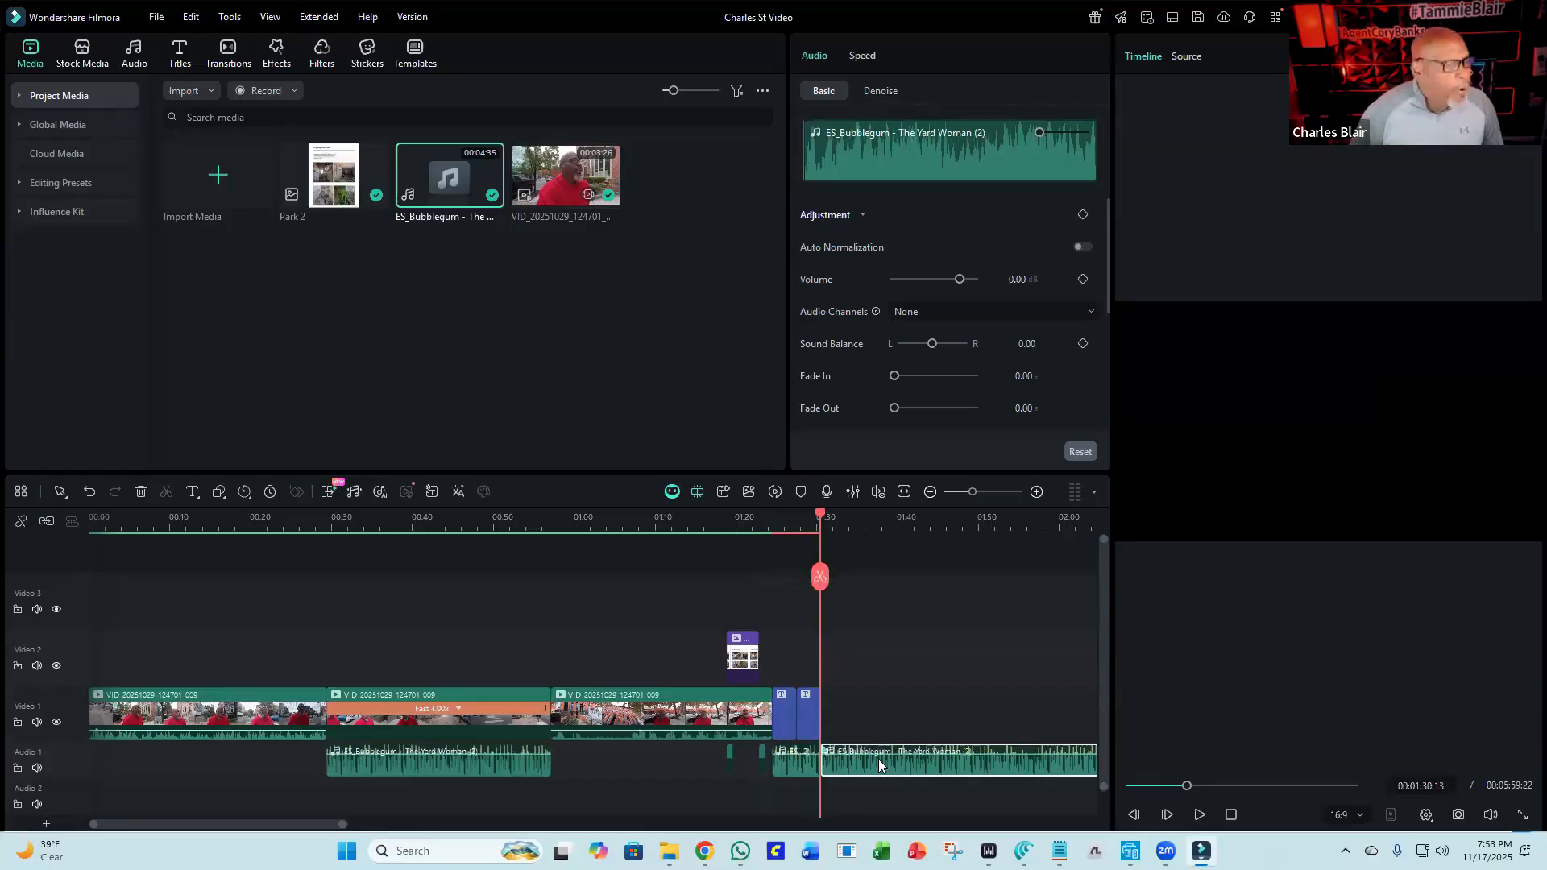
key(Delete)
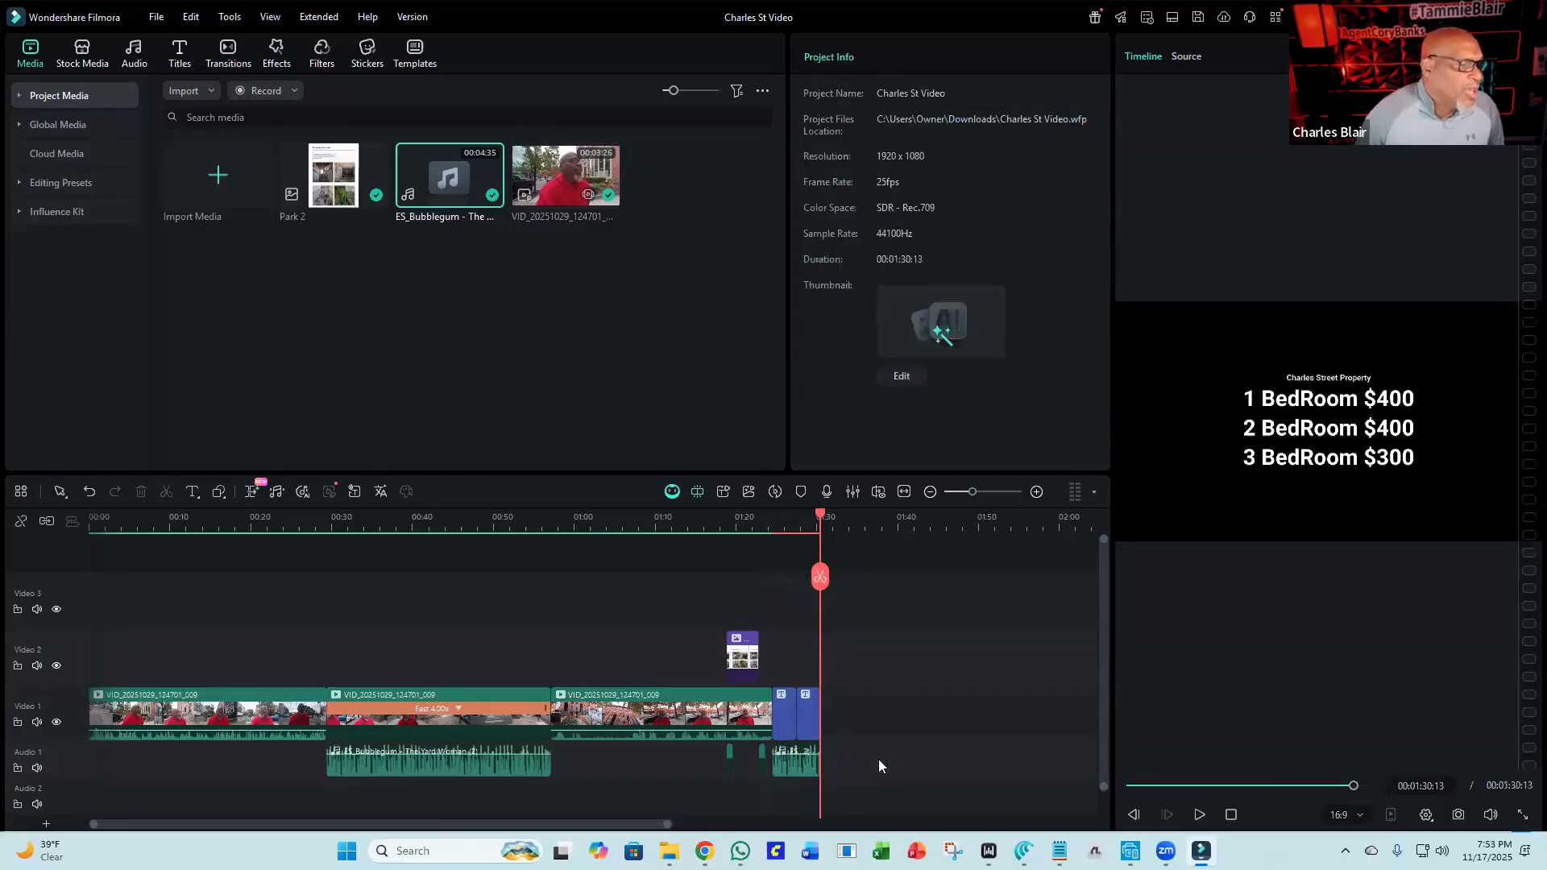
click(758, 529)
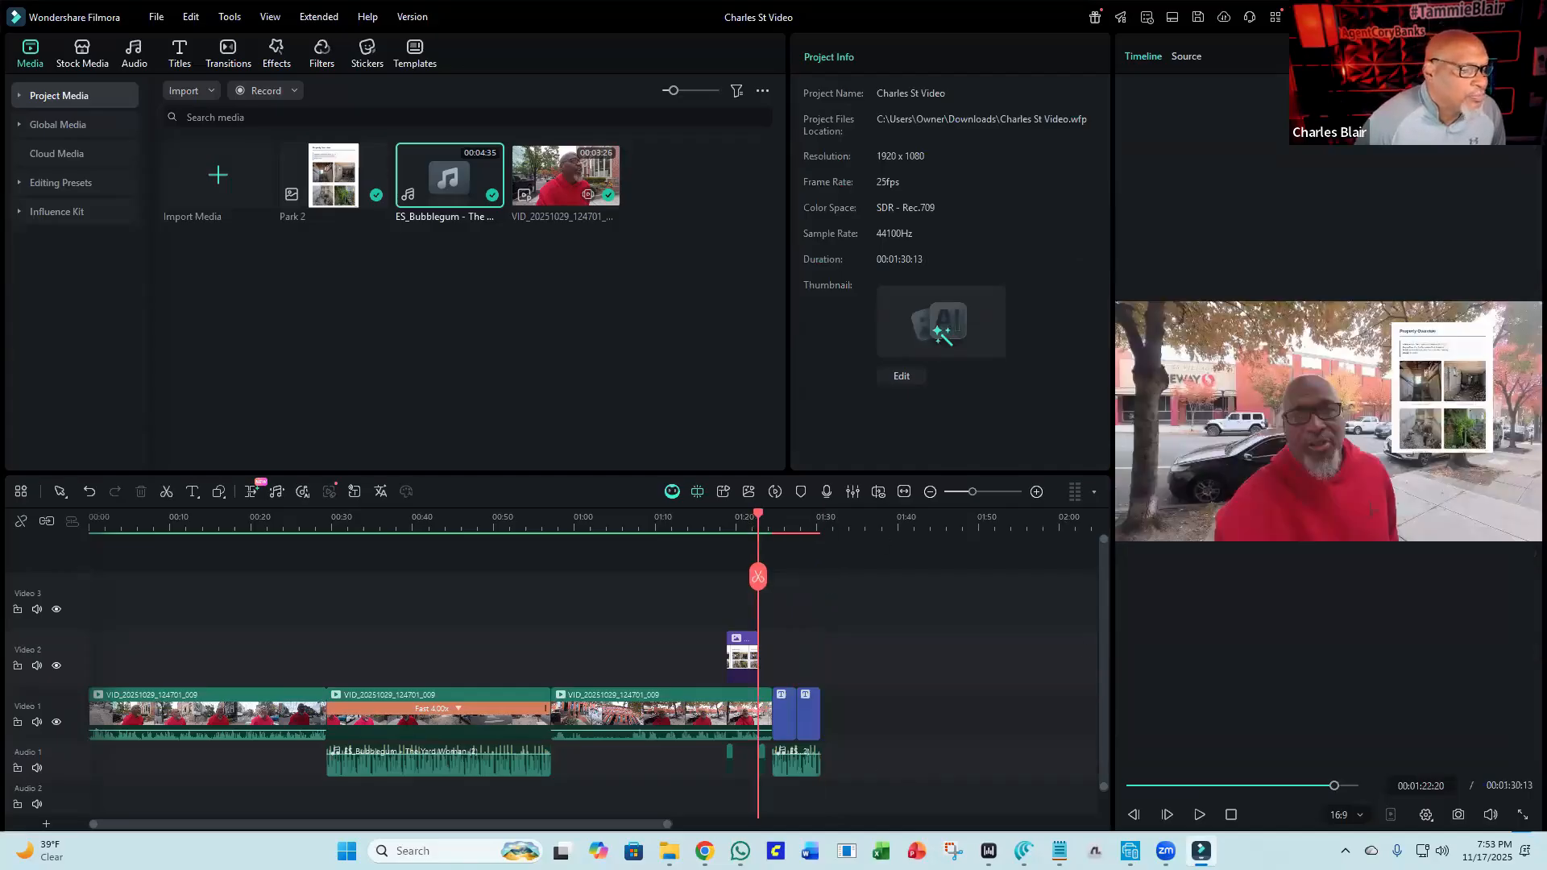
Play back the end of the timeline to preview the credits with the new music.
click(1198, 815)
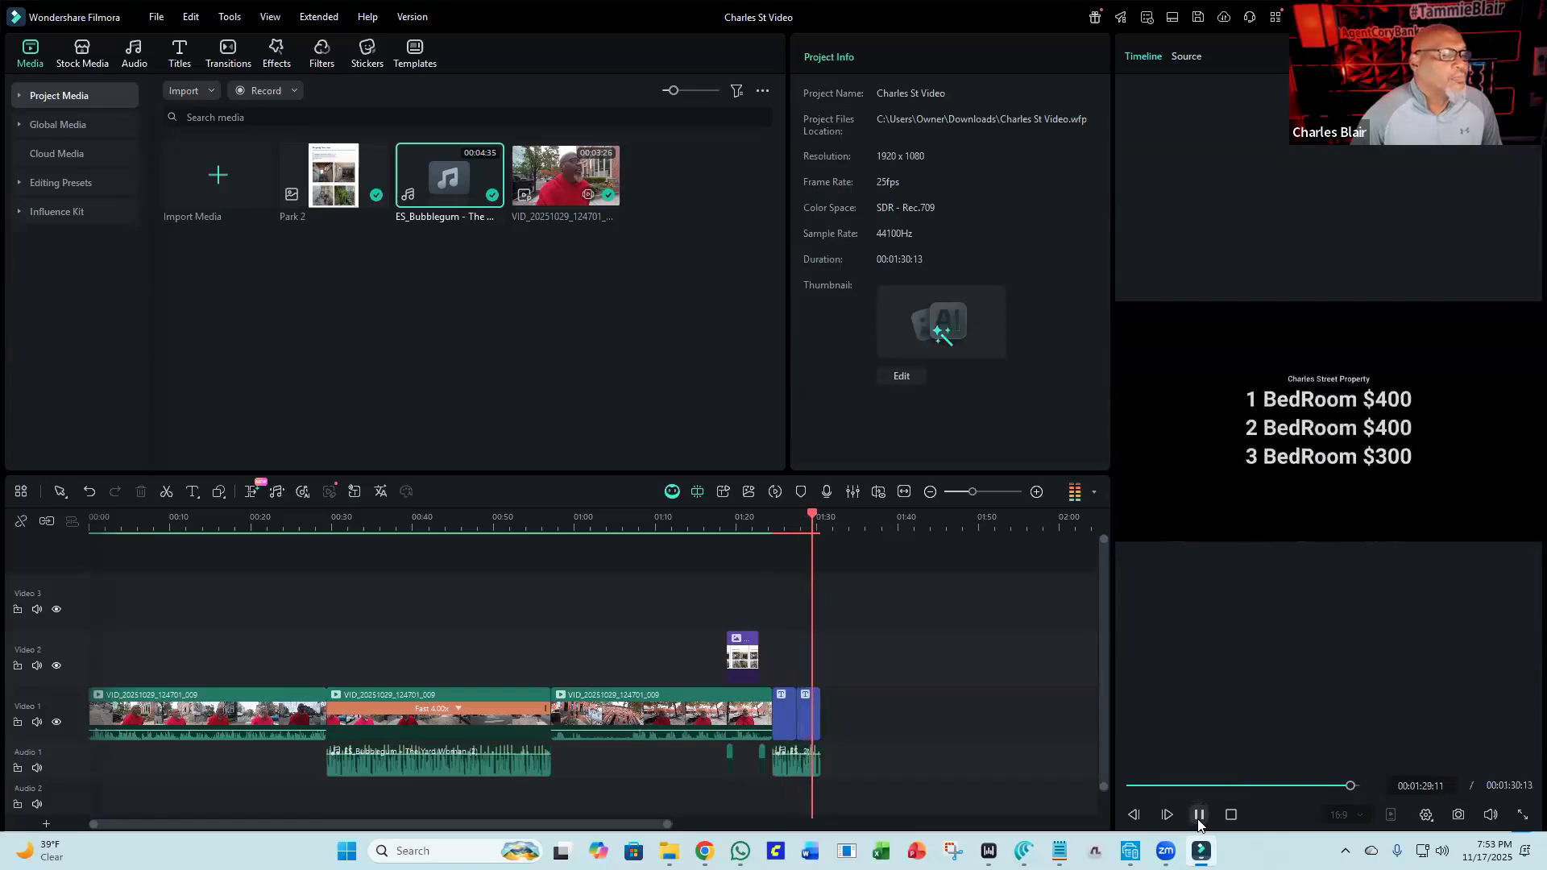
click(1198, 820)
click(1197, 820)
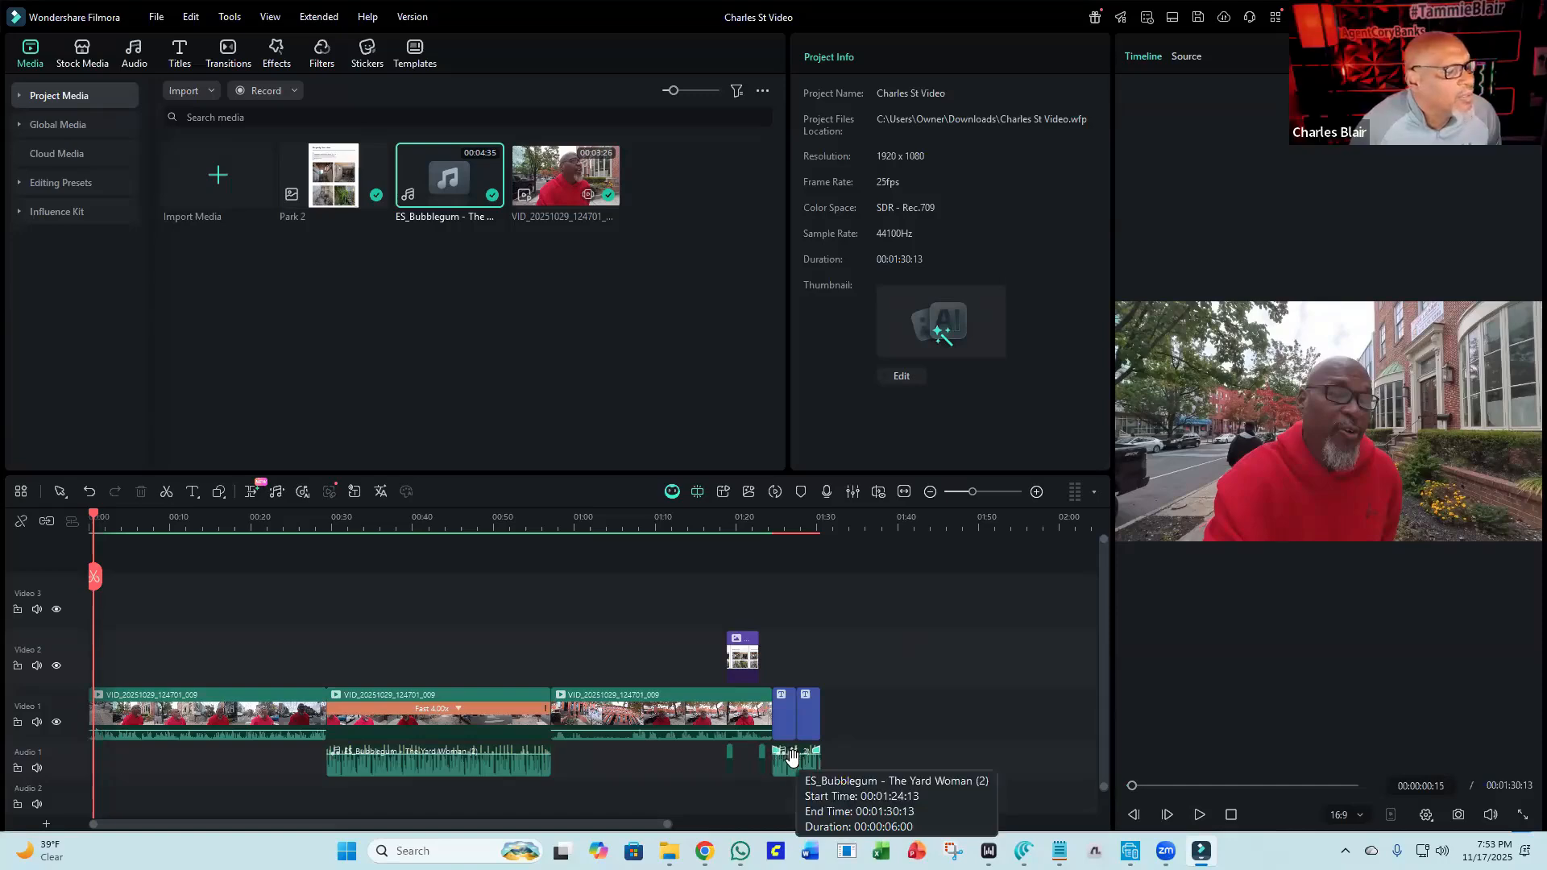
Lower the volume of the music clip under the end titles to -14.29 dB.
click(792, 754)
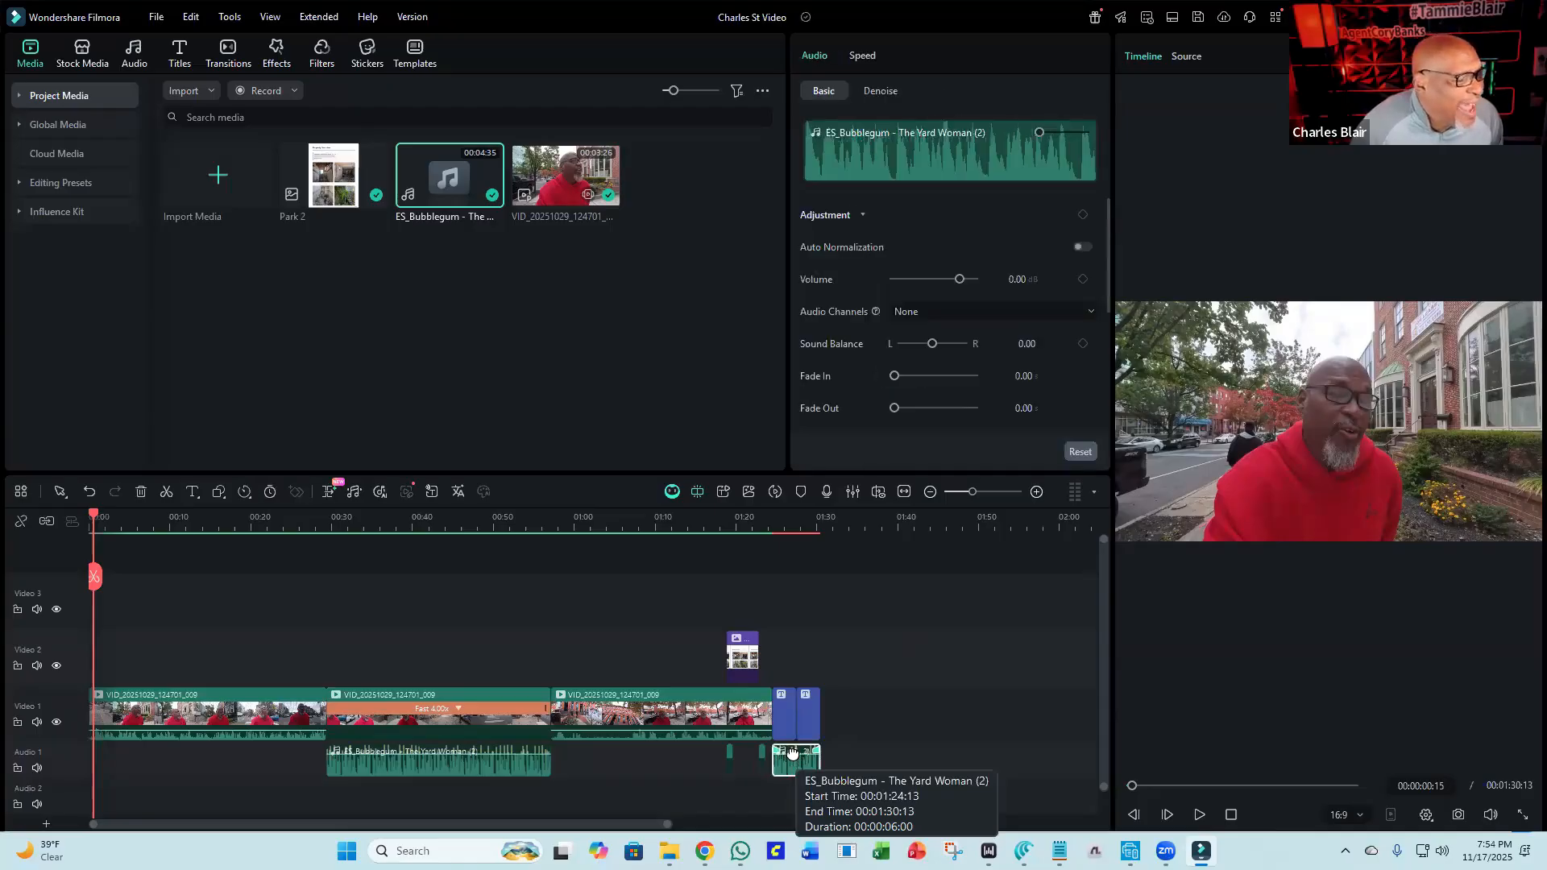
drag(791, 752, 790, 762)
click(733, 529)
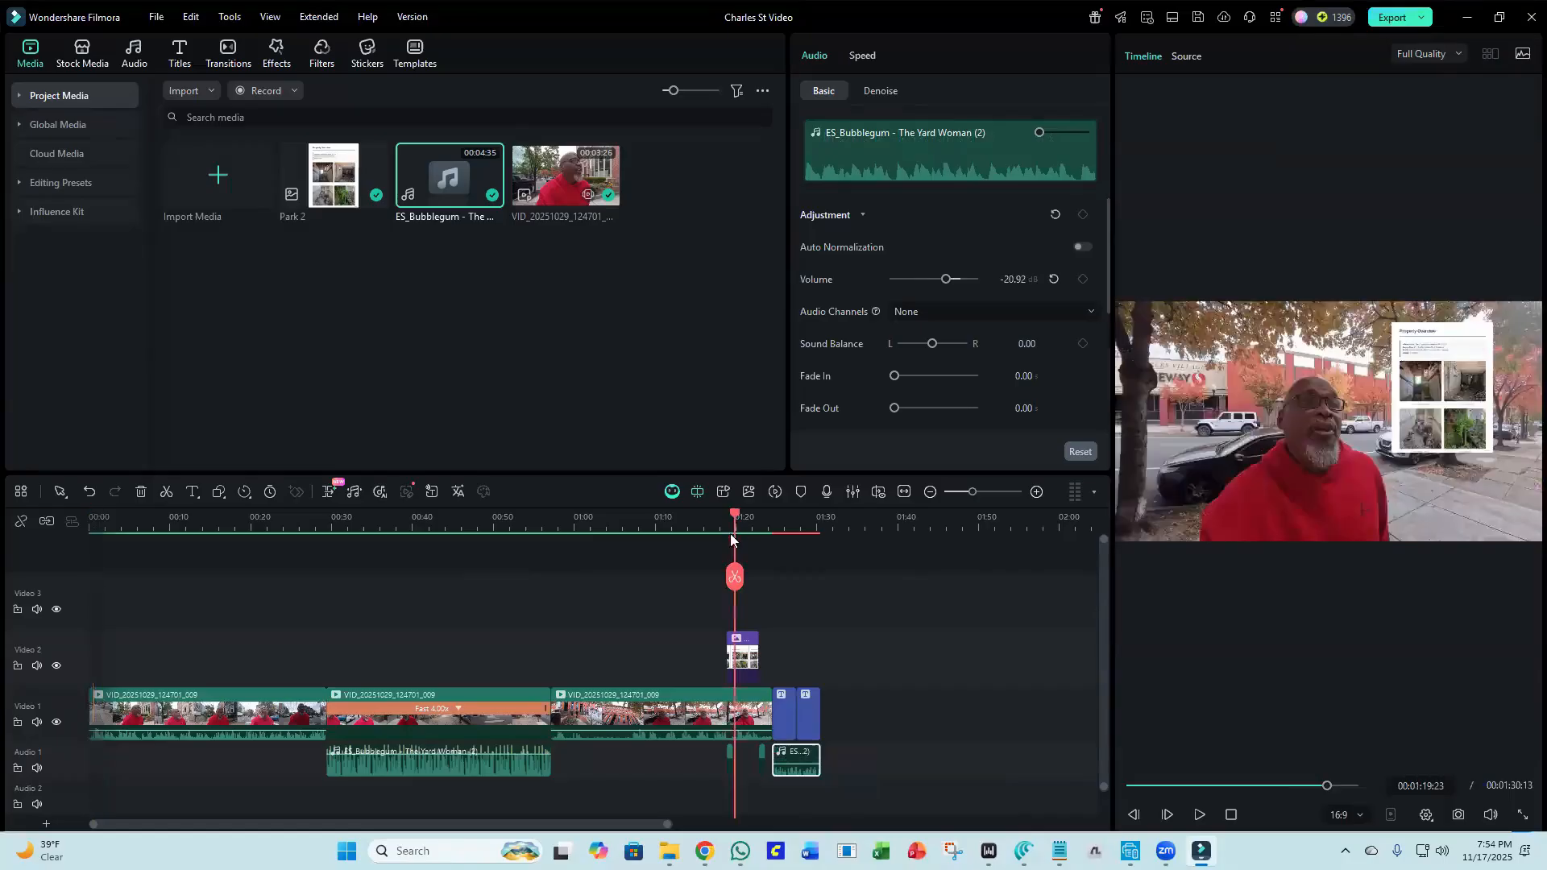
click(1197, 814)
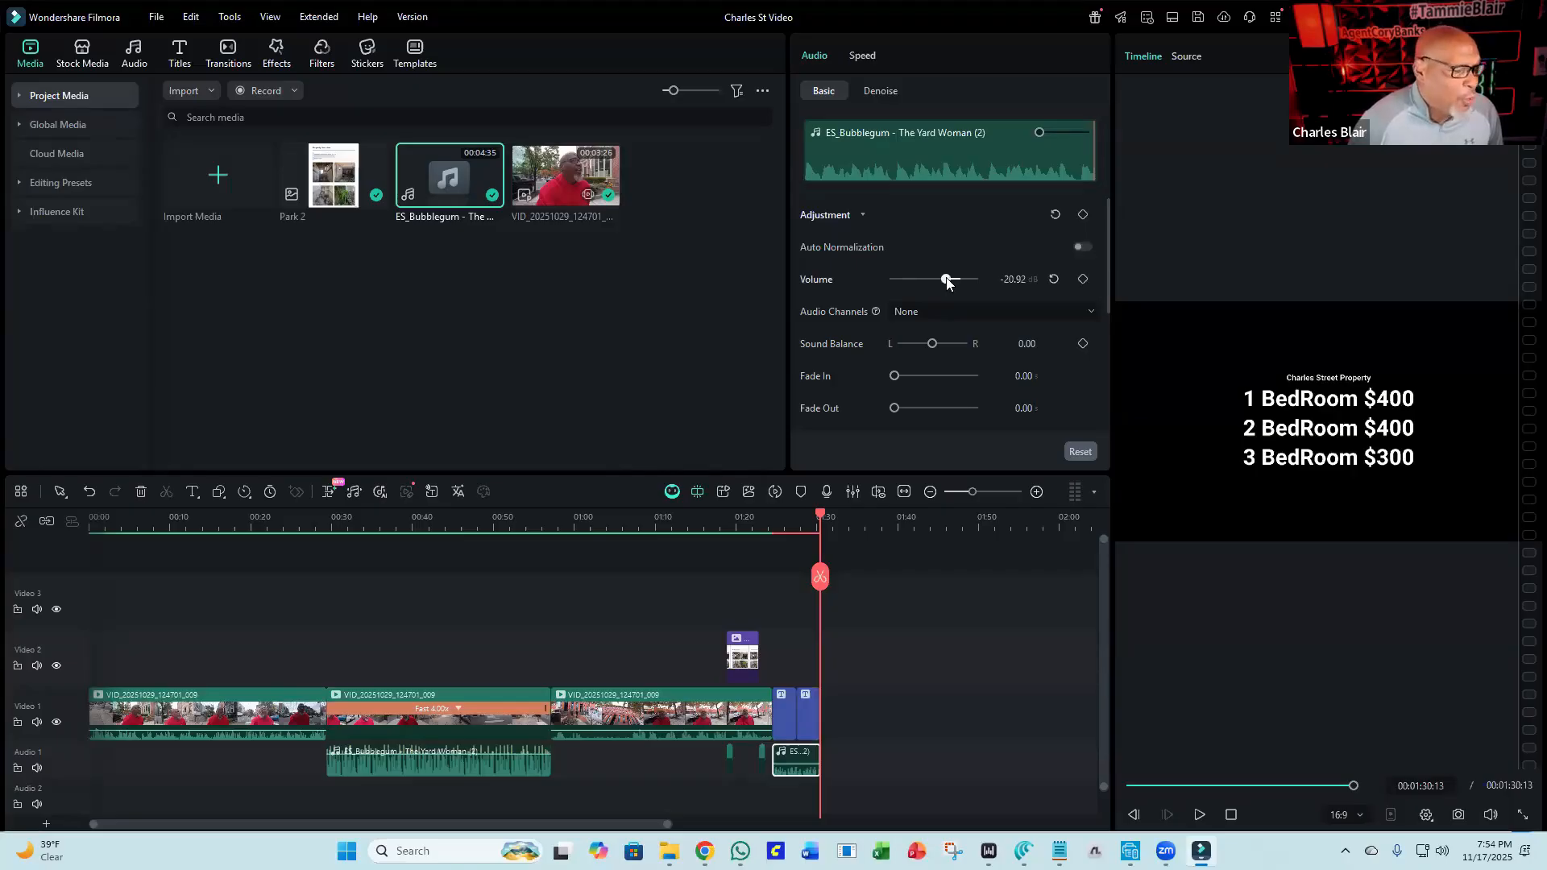
drag(946, 281, 959, 284)
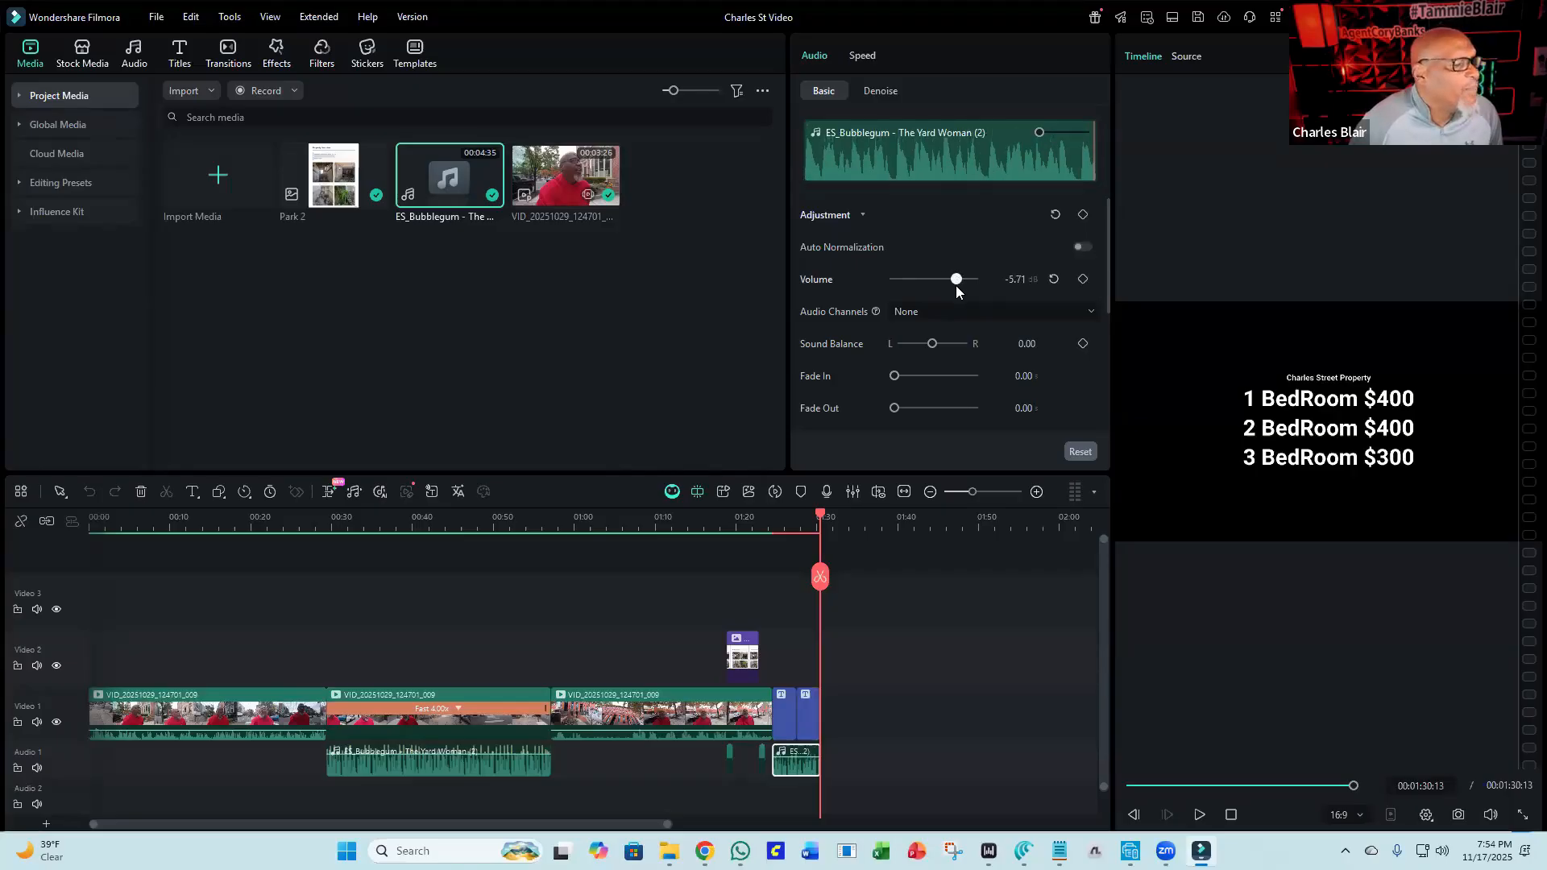
drag(956, 285, 893, 297)
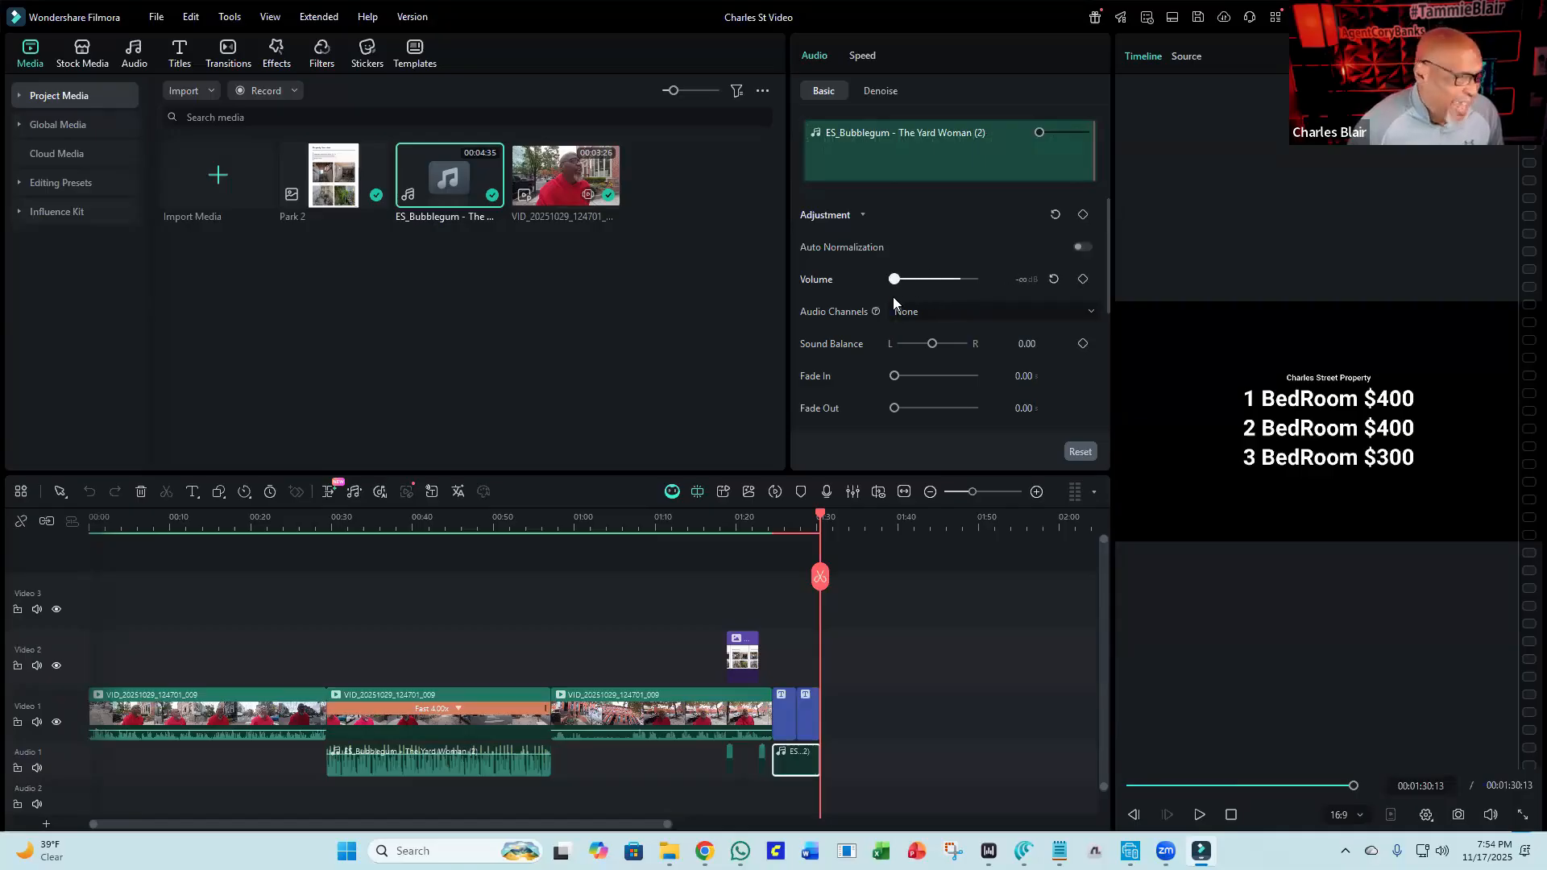
drag(892, 296, 962, 311)
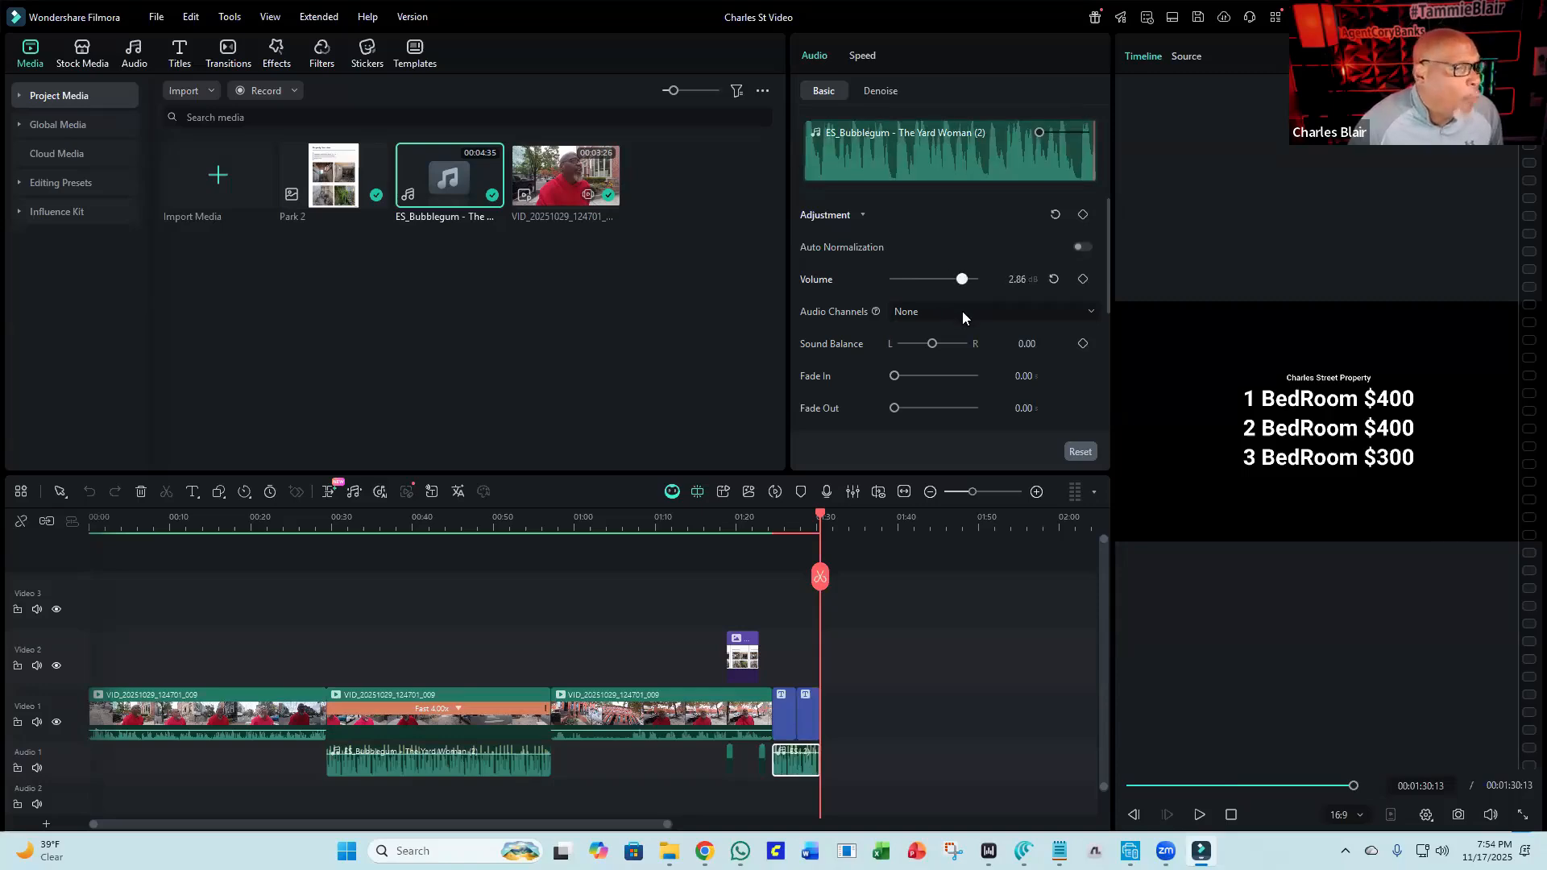
drag(962, 310, 950, 313)
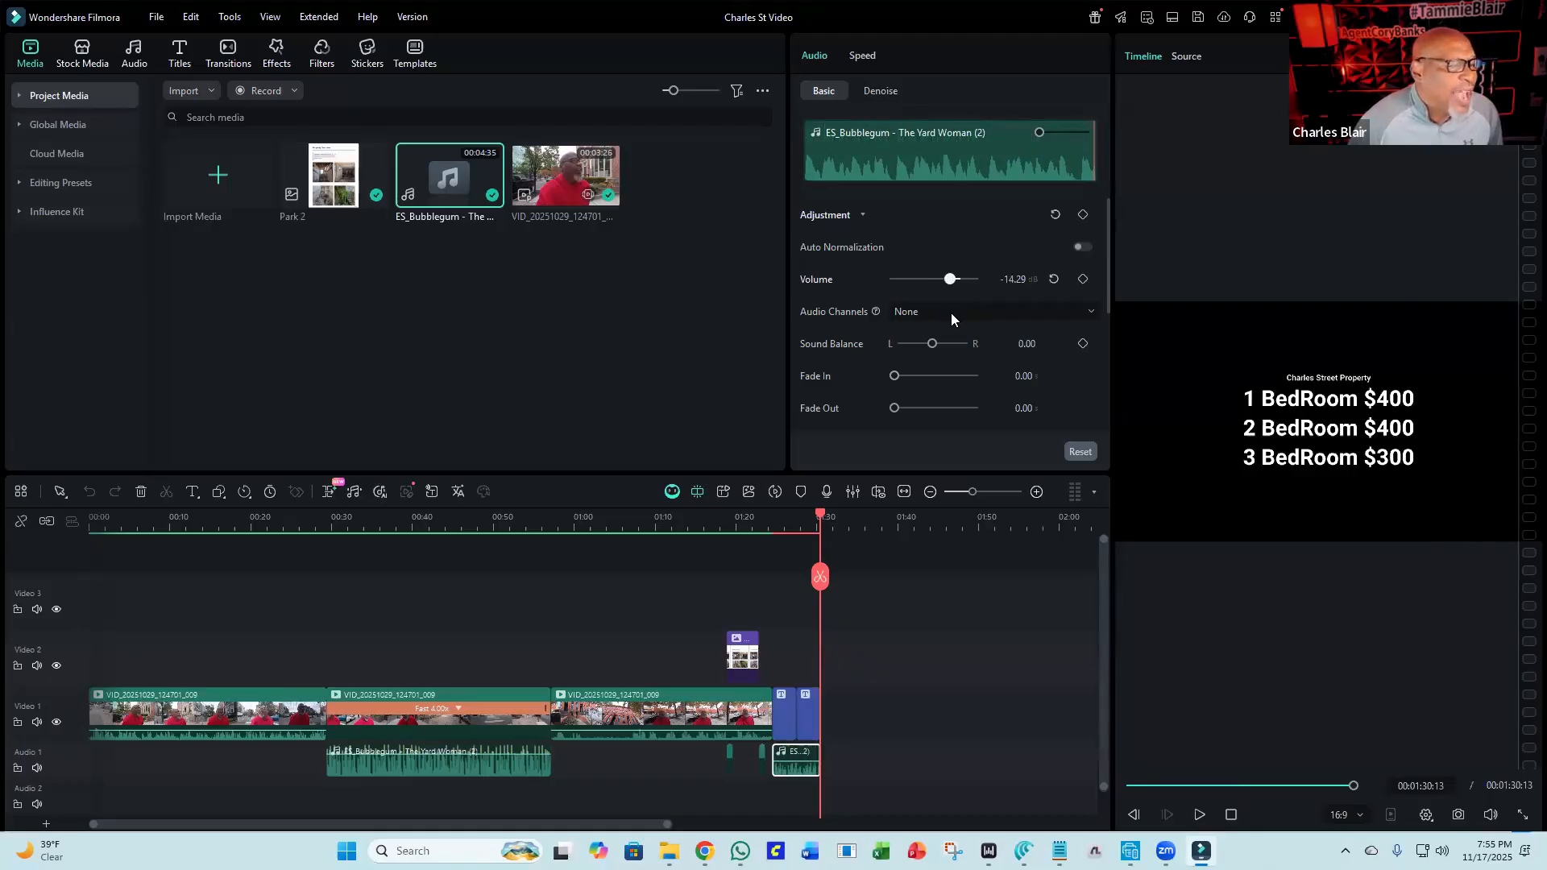
drag(950, 312, 951, 313)
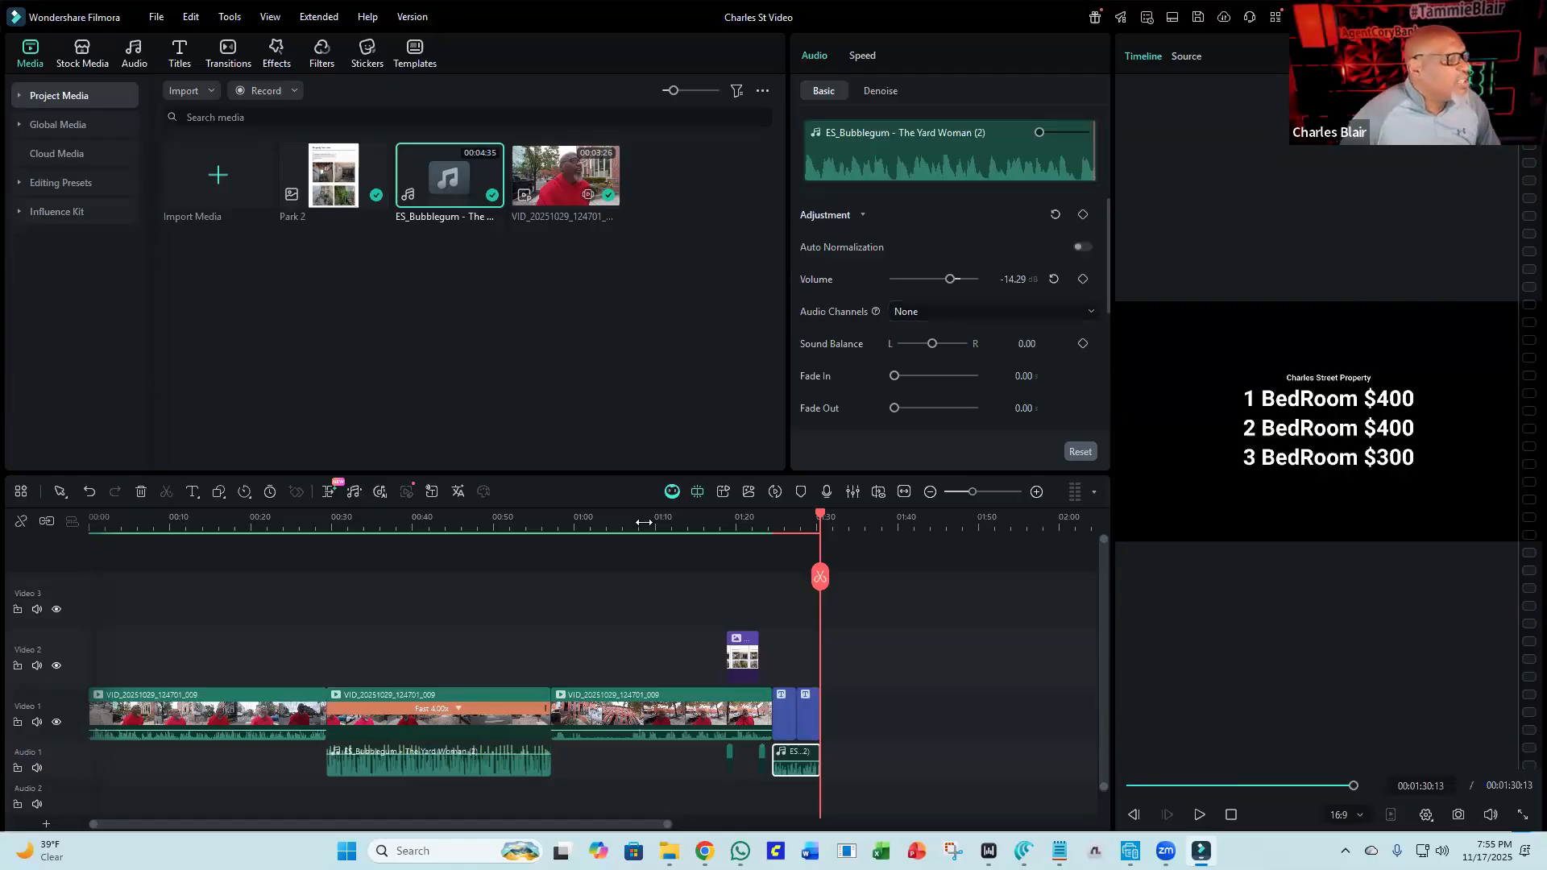
Split the third video clip at about 1:01 and again at about 1:07.
click(575, 521)
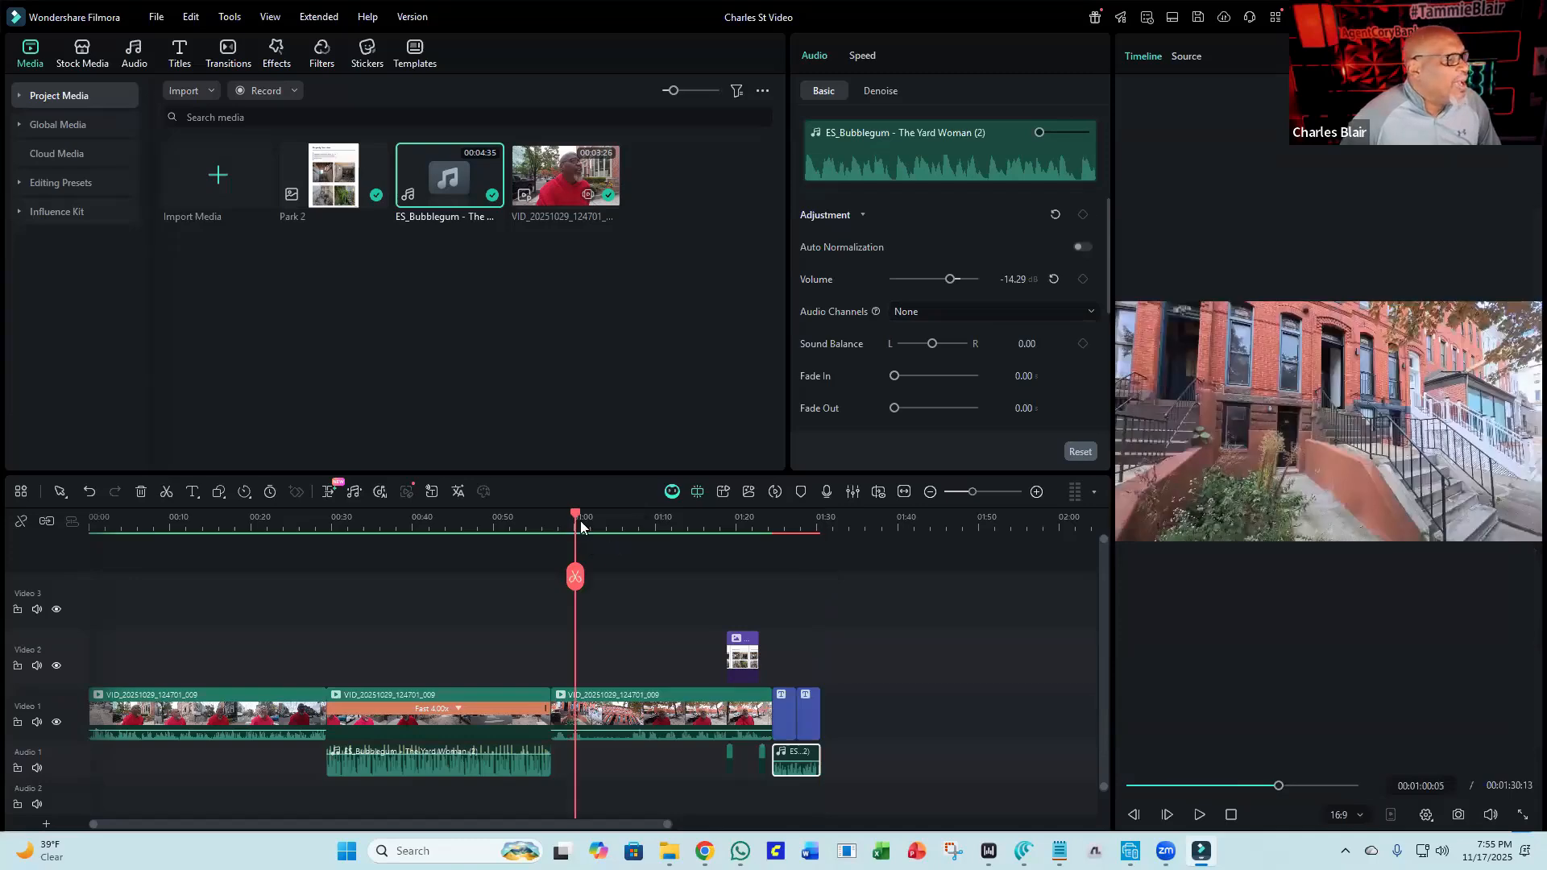
drag(574, 518, 583, 551)
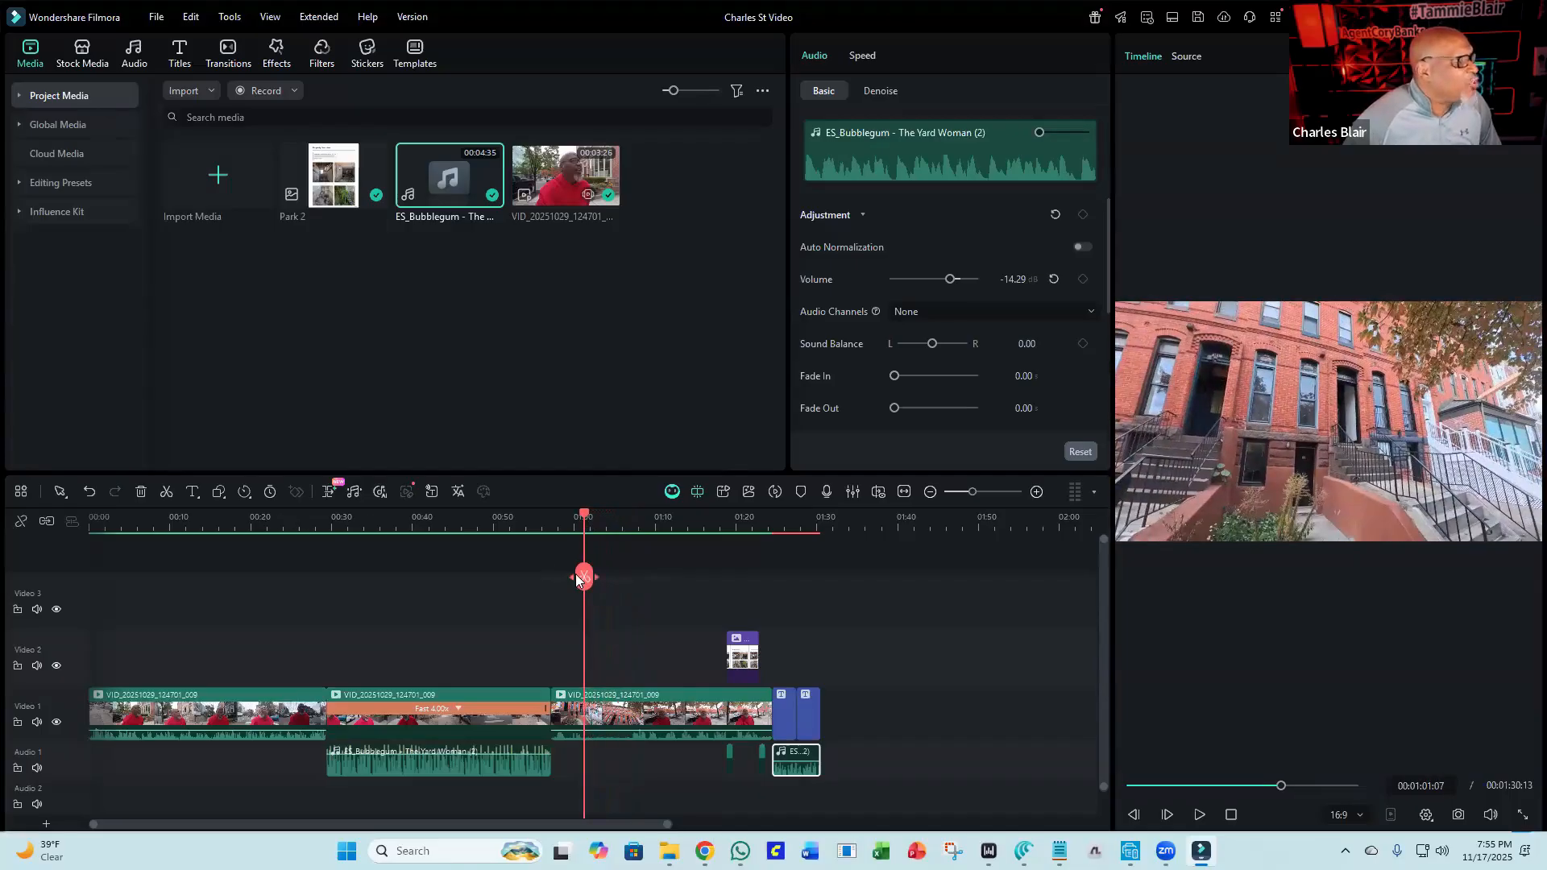
click(575, 577)
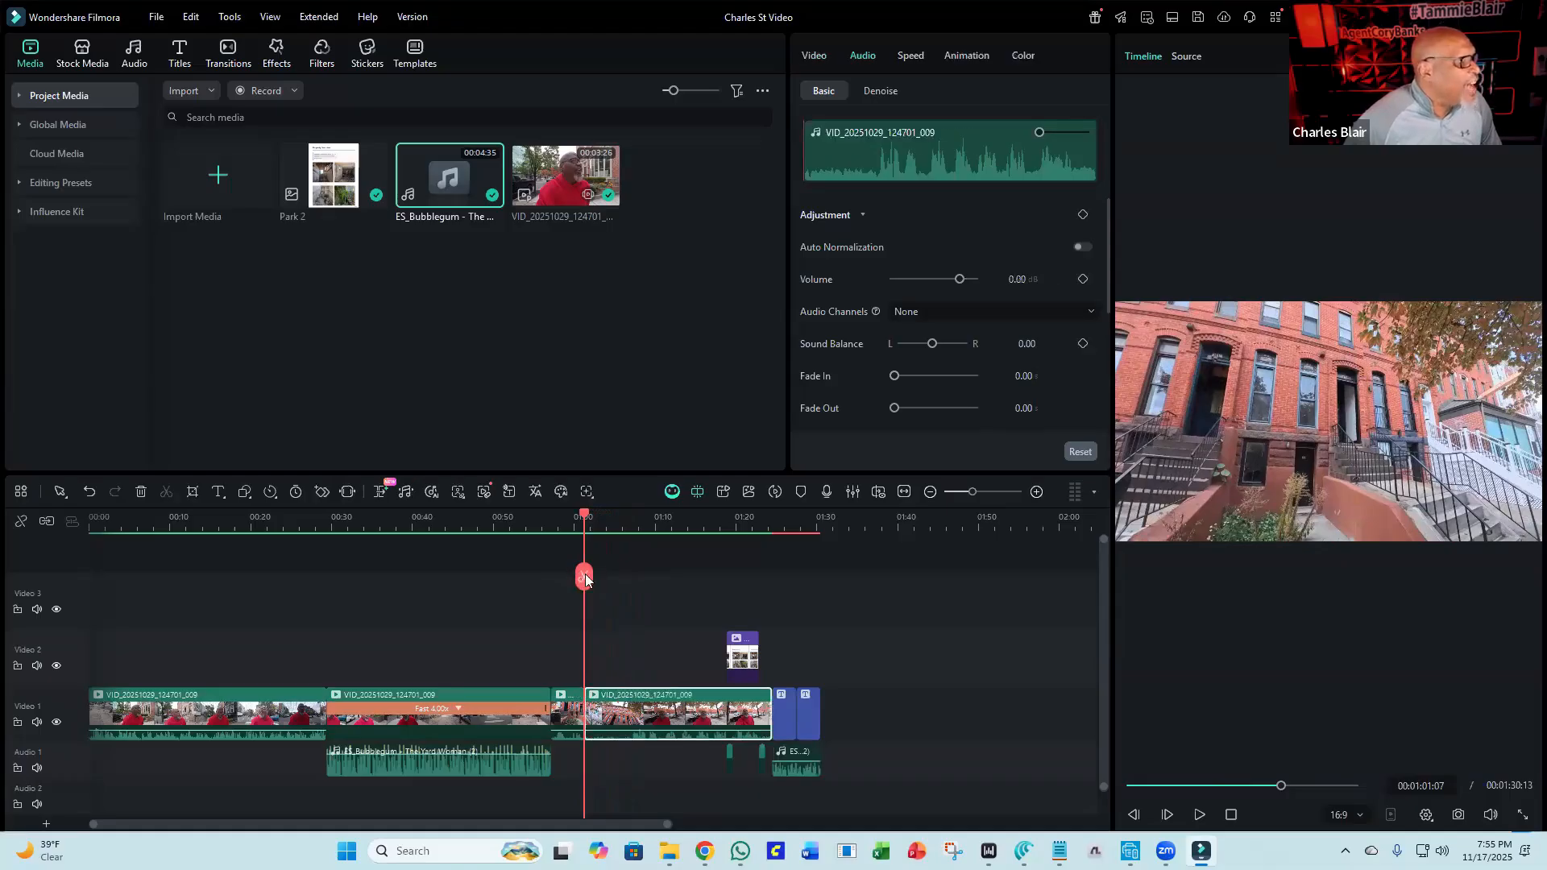
drag(584, 519, 632, 538)
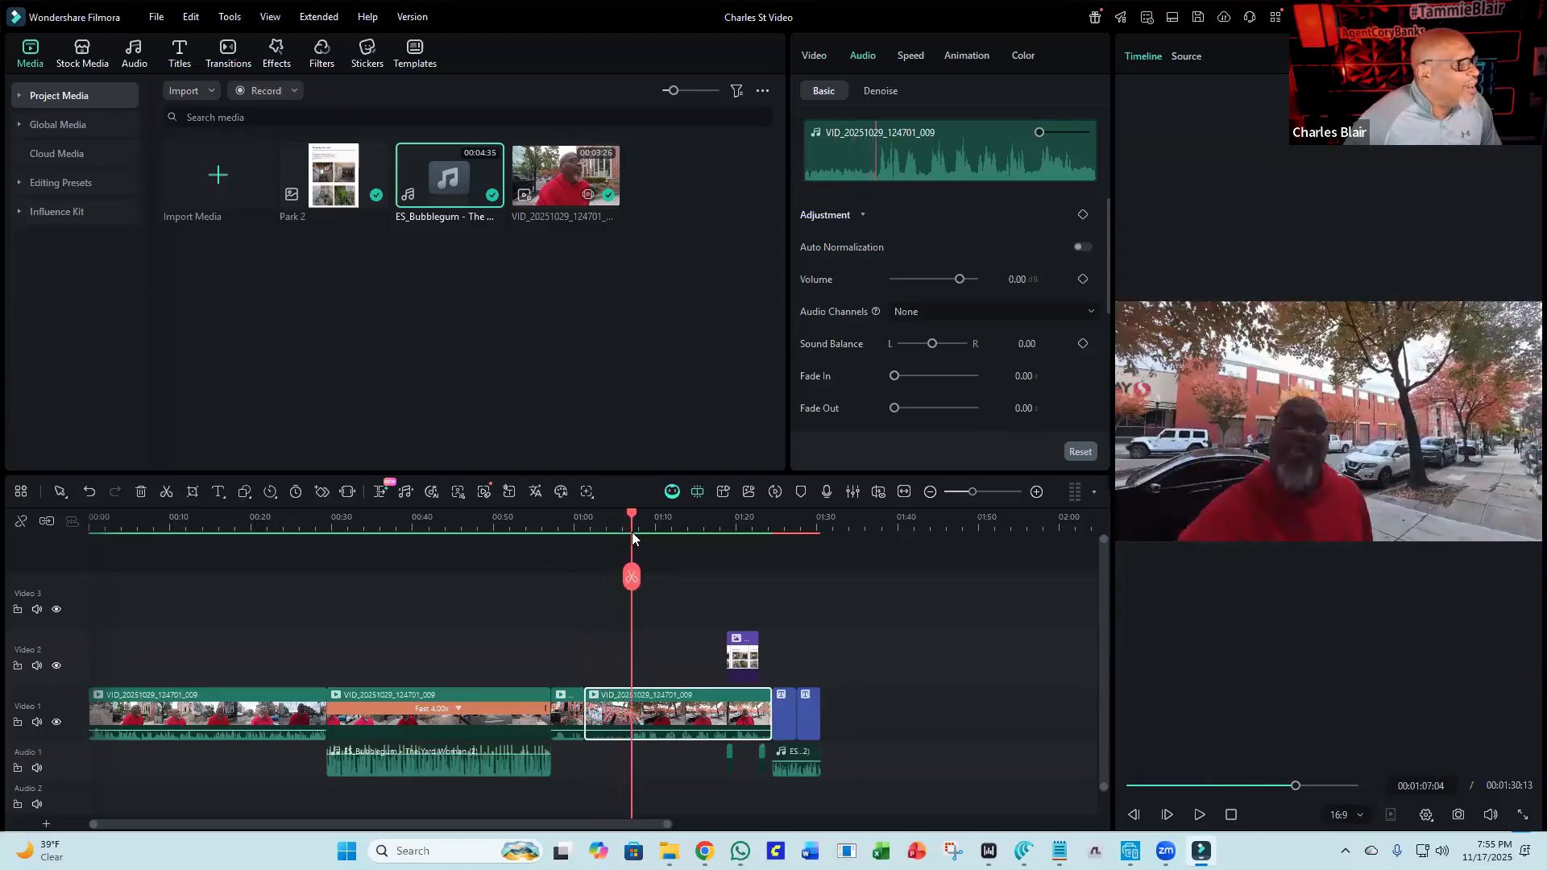
click(631, 576)
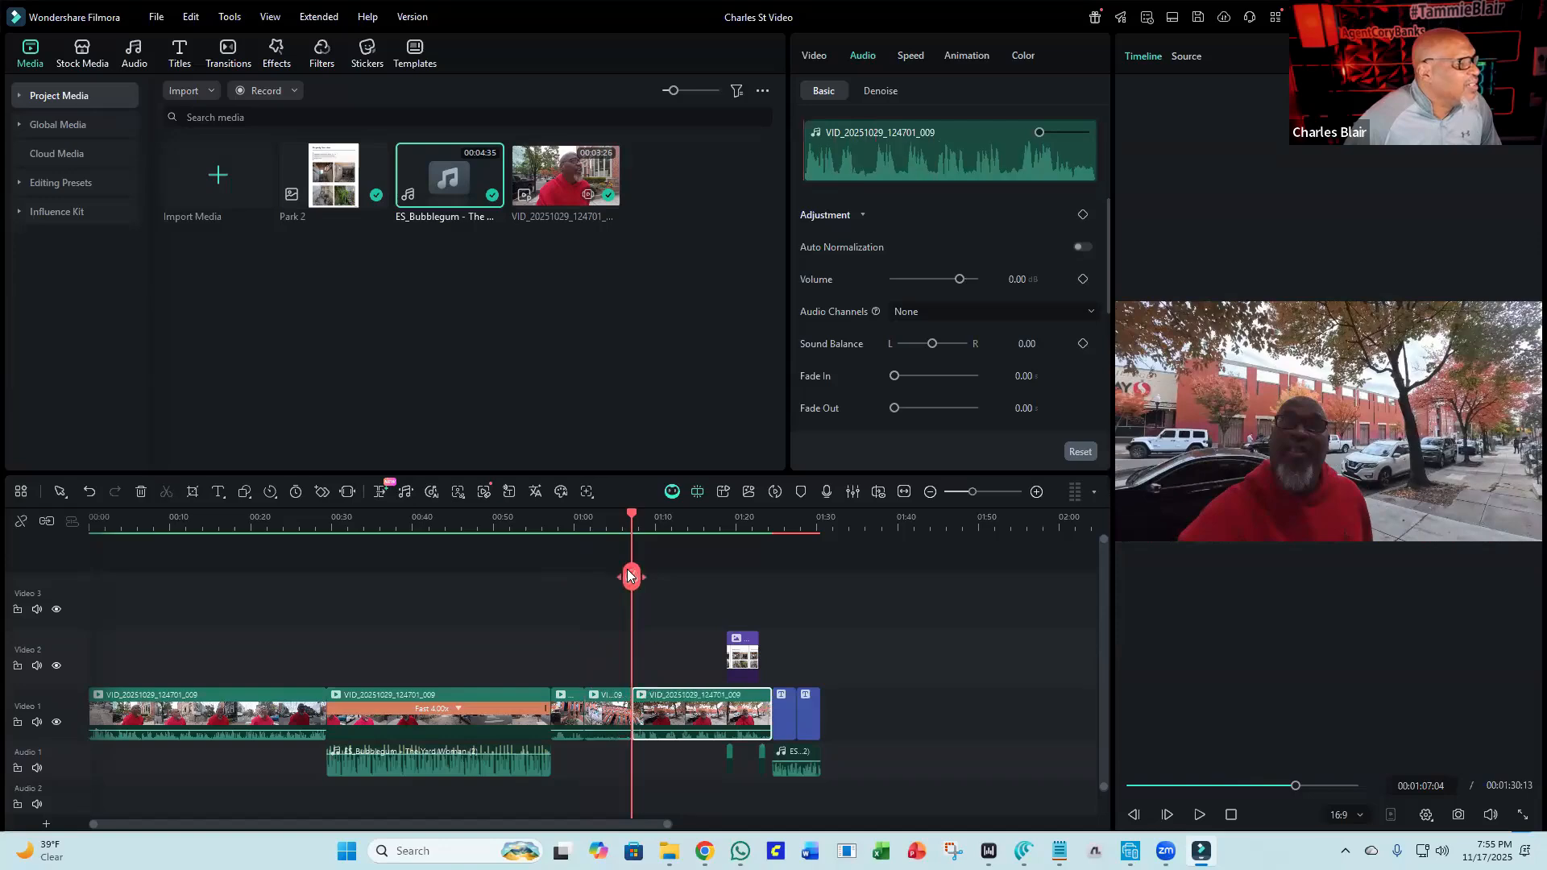
Delete the segment between the two splits and close the gap it leaves.
click(610, 717)
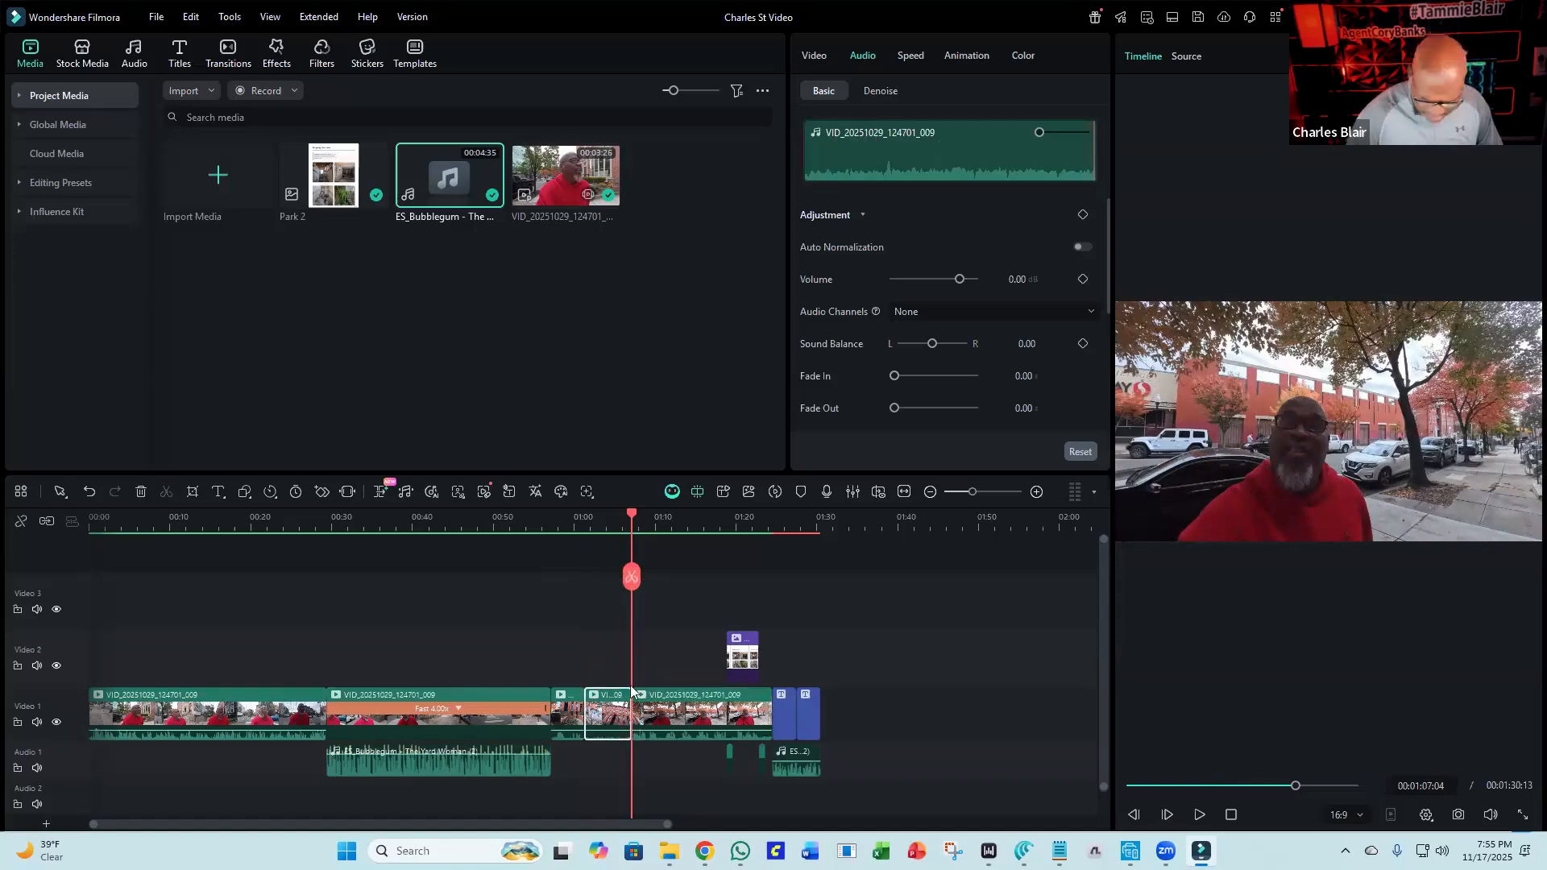
key(Delete)
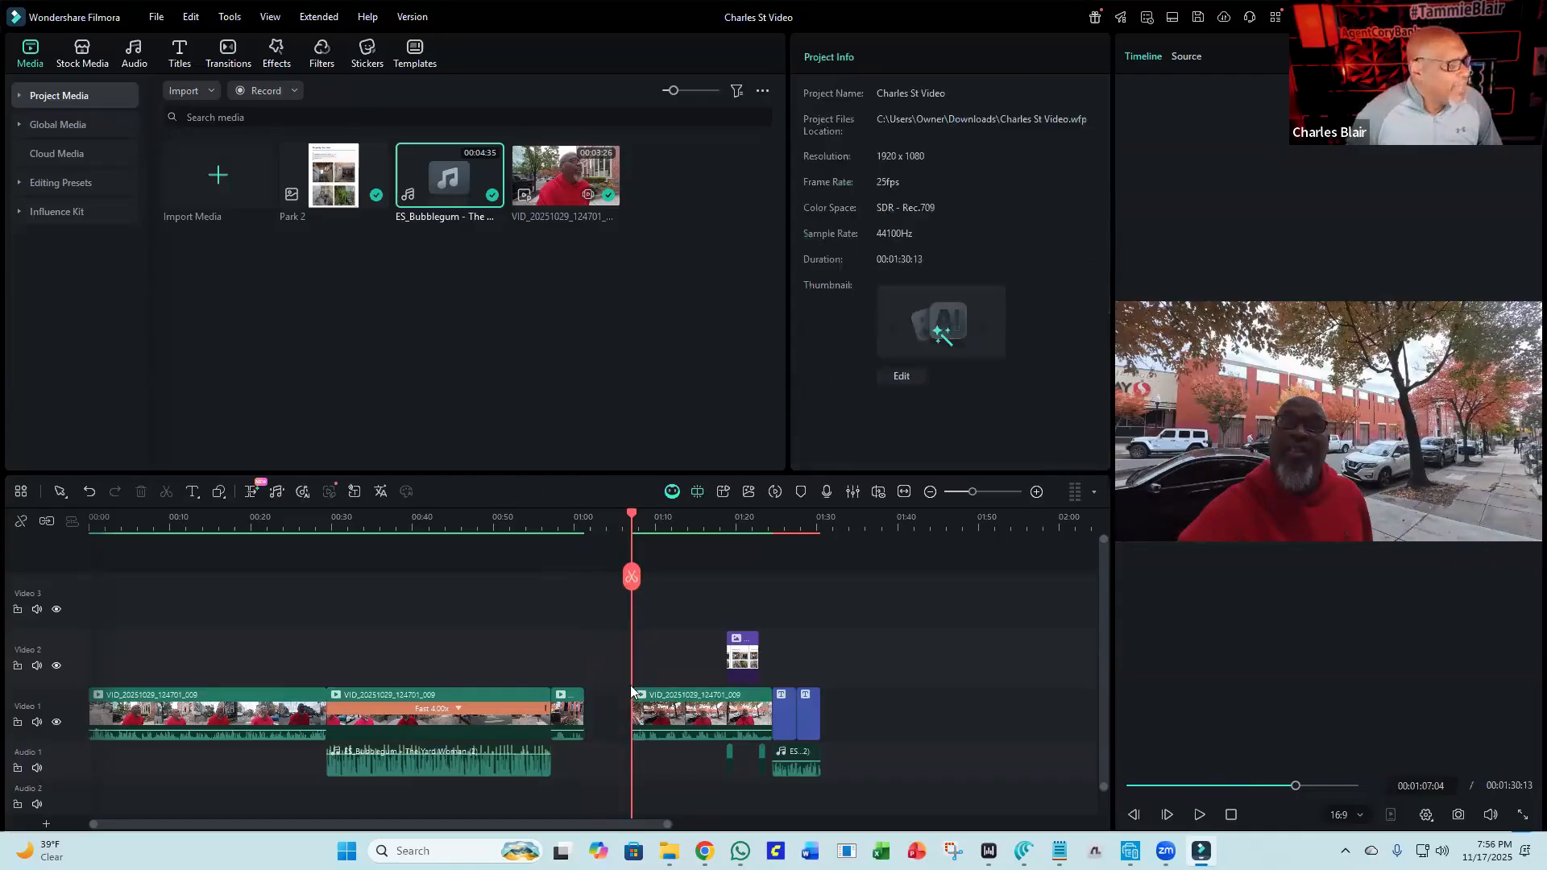
click(593, 727)
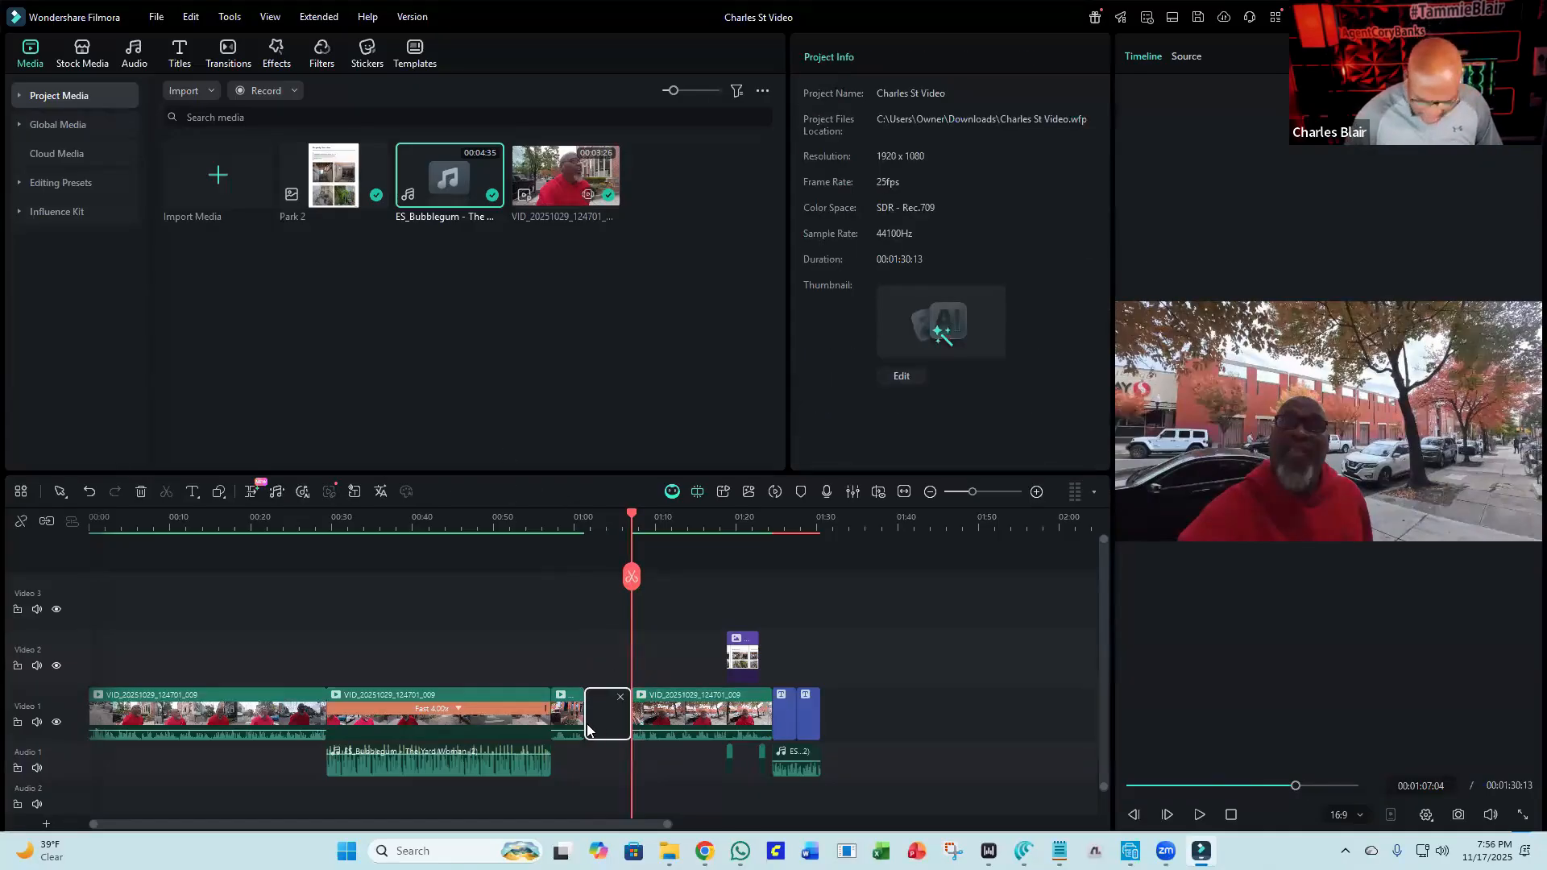
key(Delete)
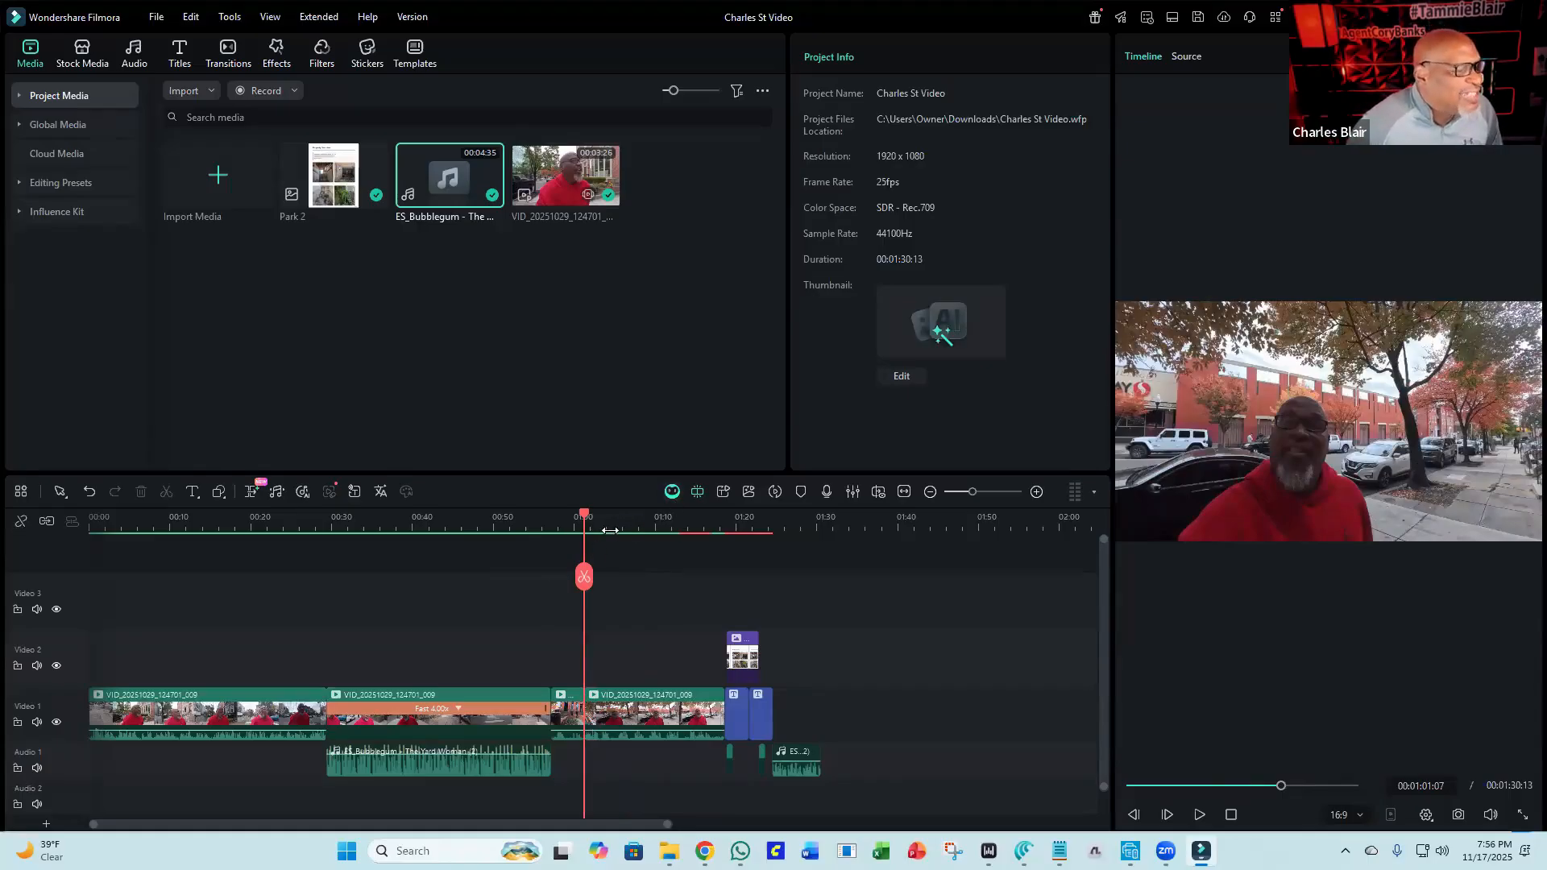
Play back the timeline from the cut through the start of the end credits.
click(1201, 815)
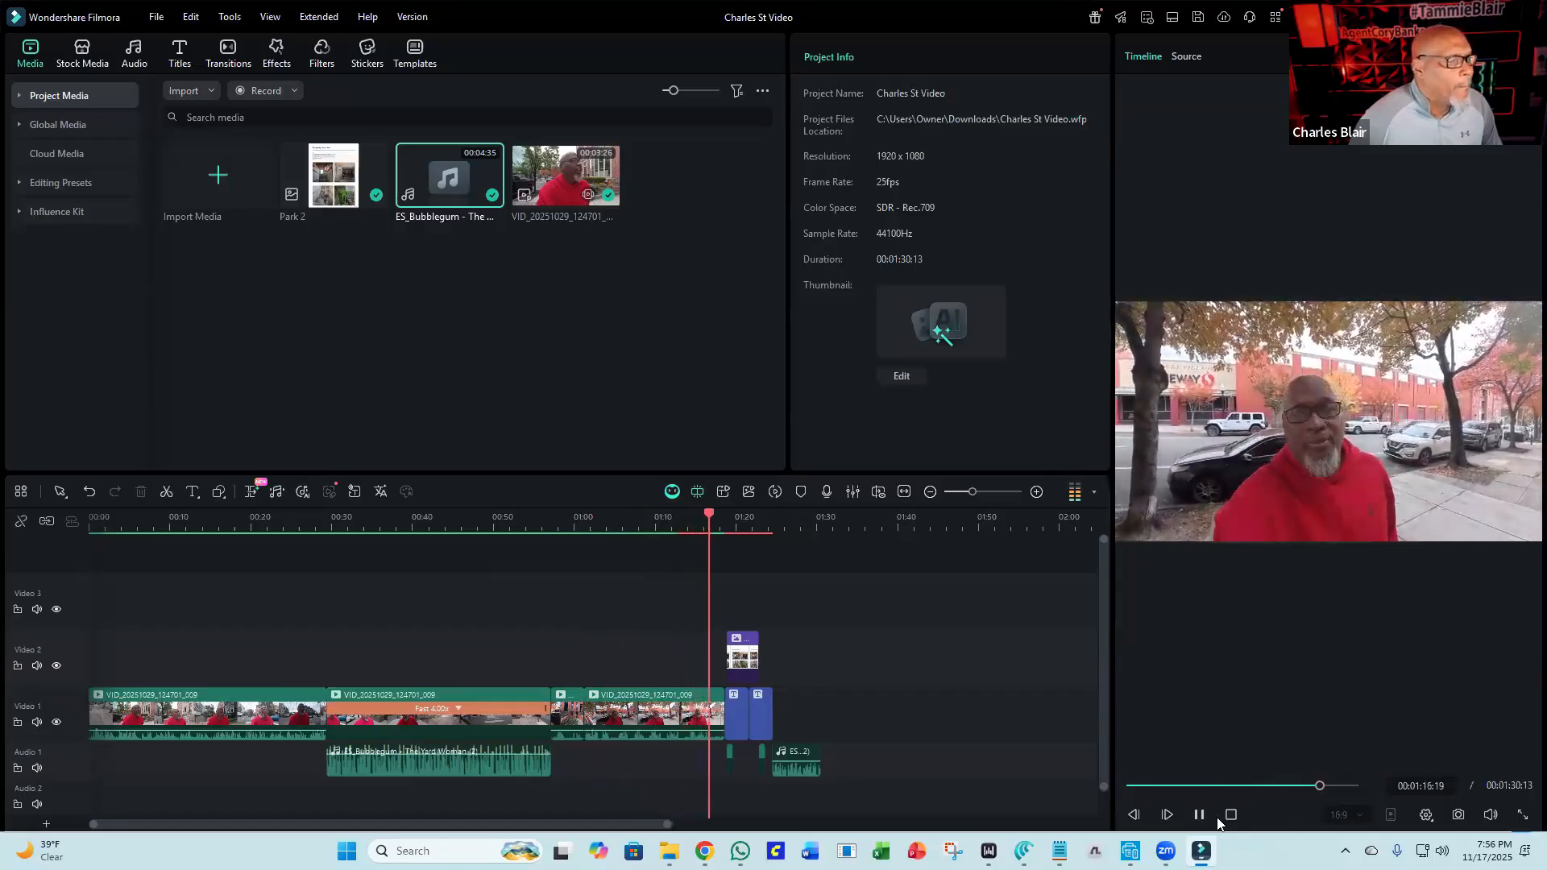
click(1200, 814)
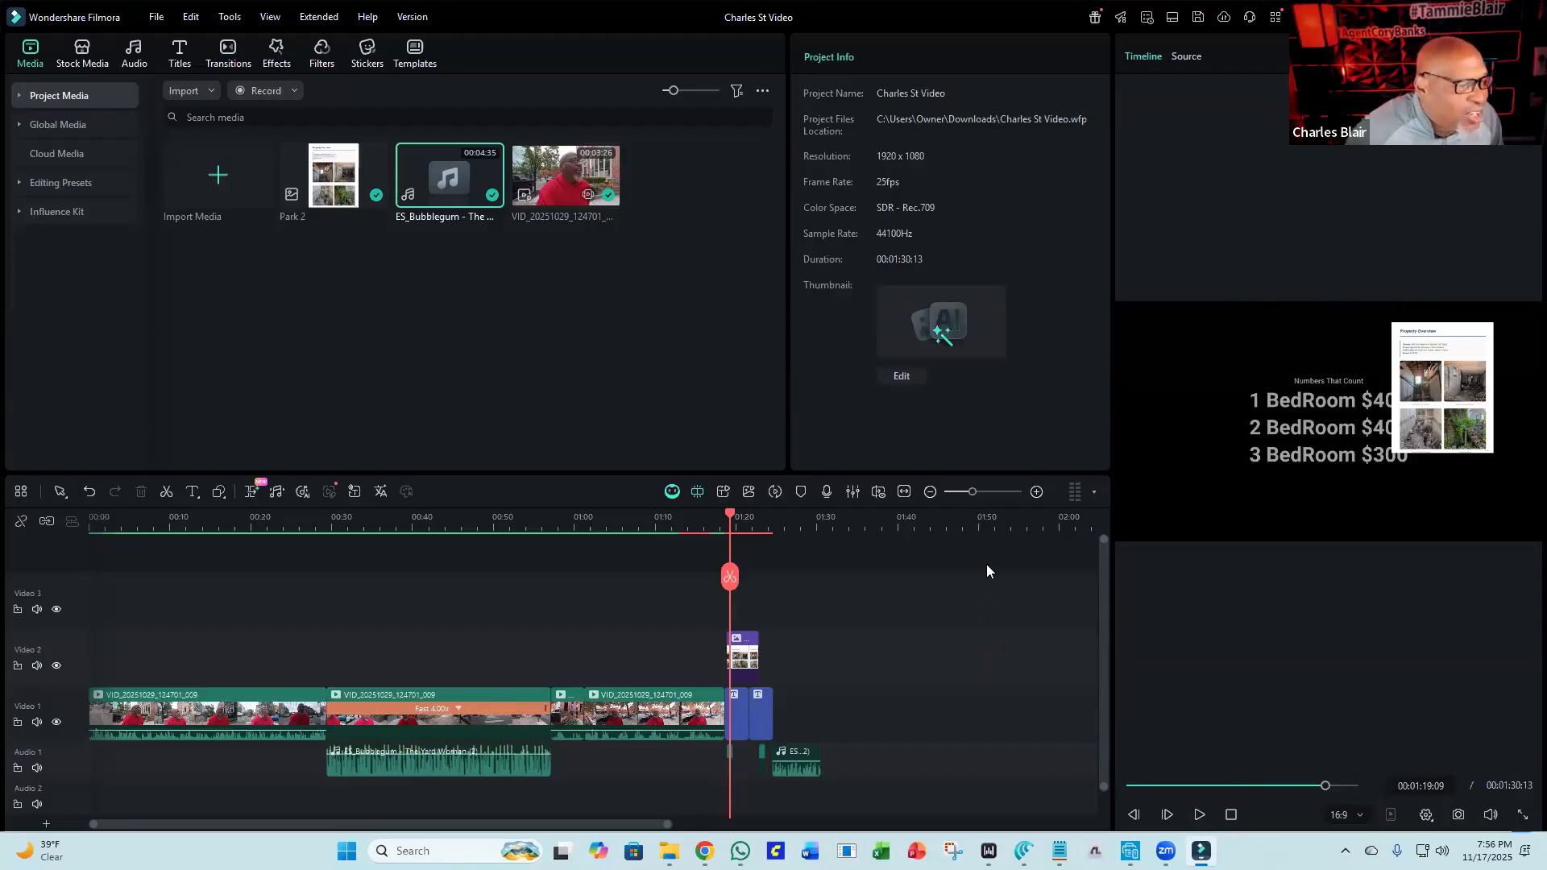
click(973, 493)
drag(972, 497, 994, 510)
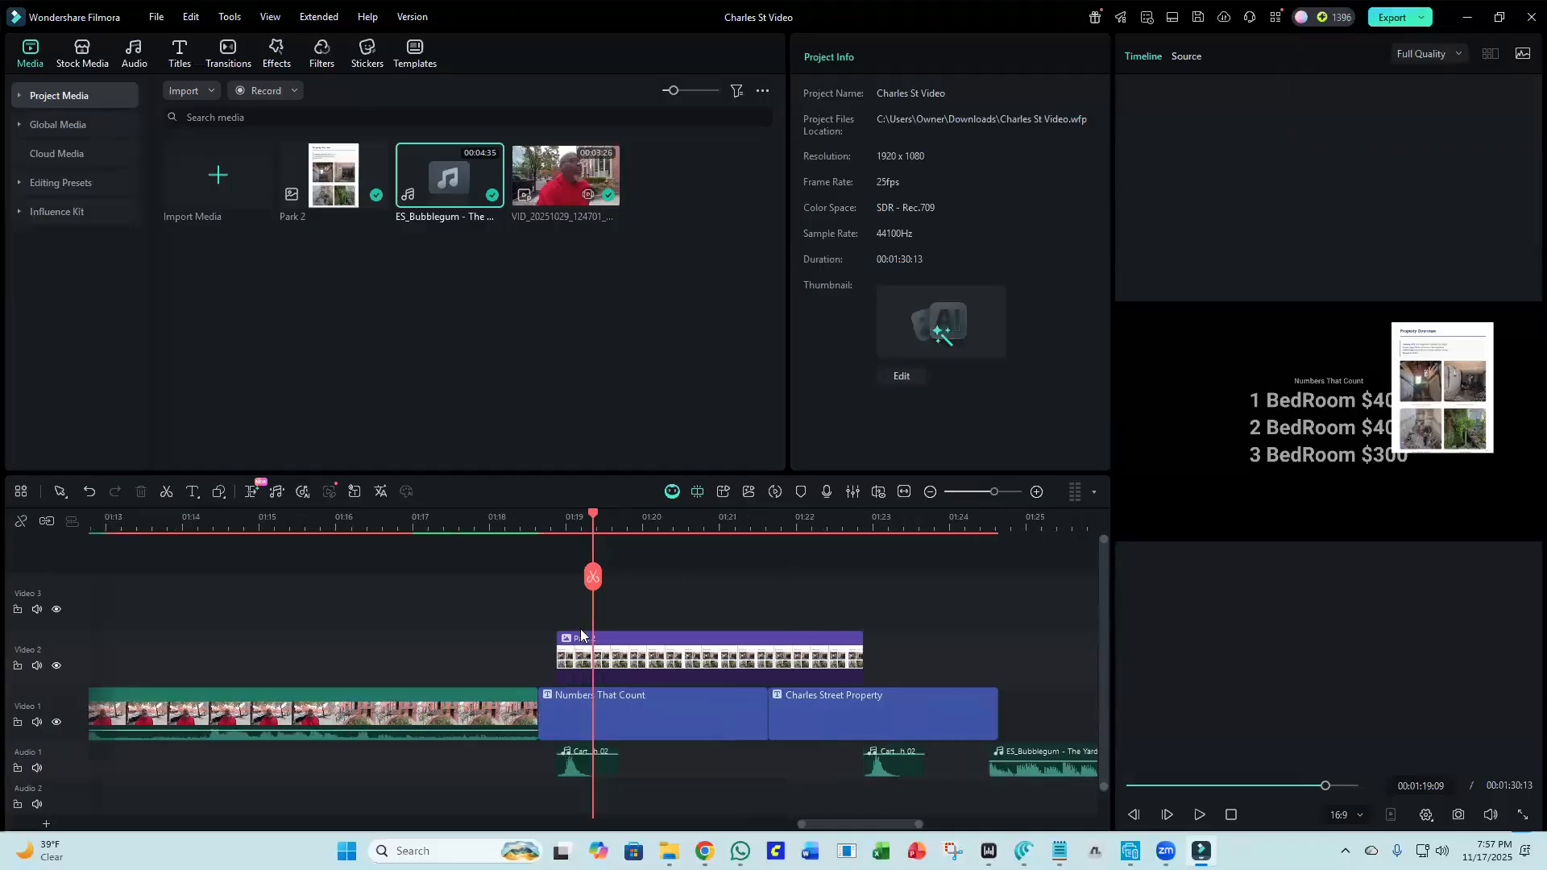
click(226, 521)
click(173, 522)
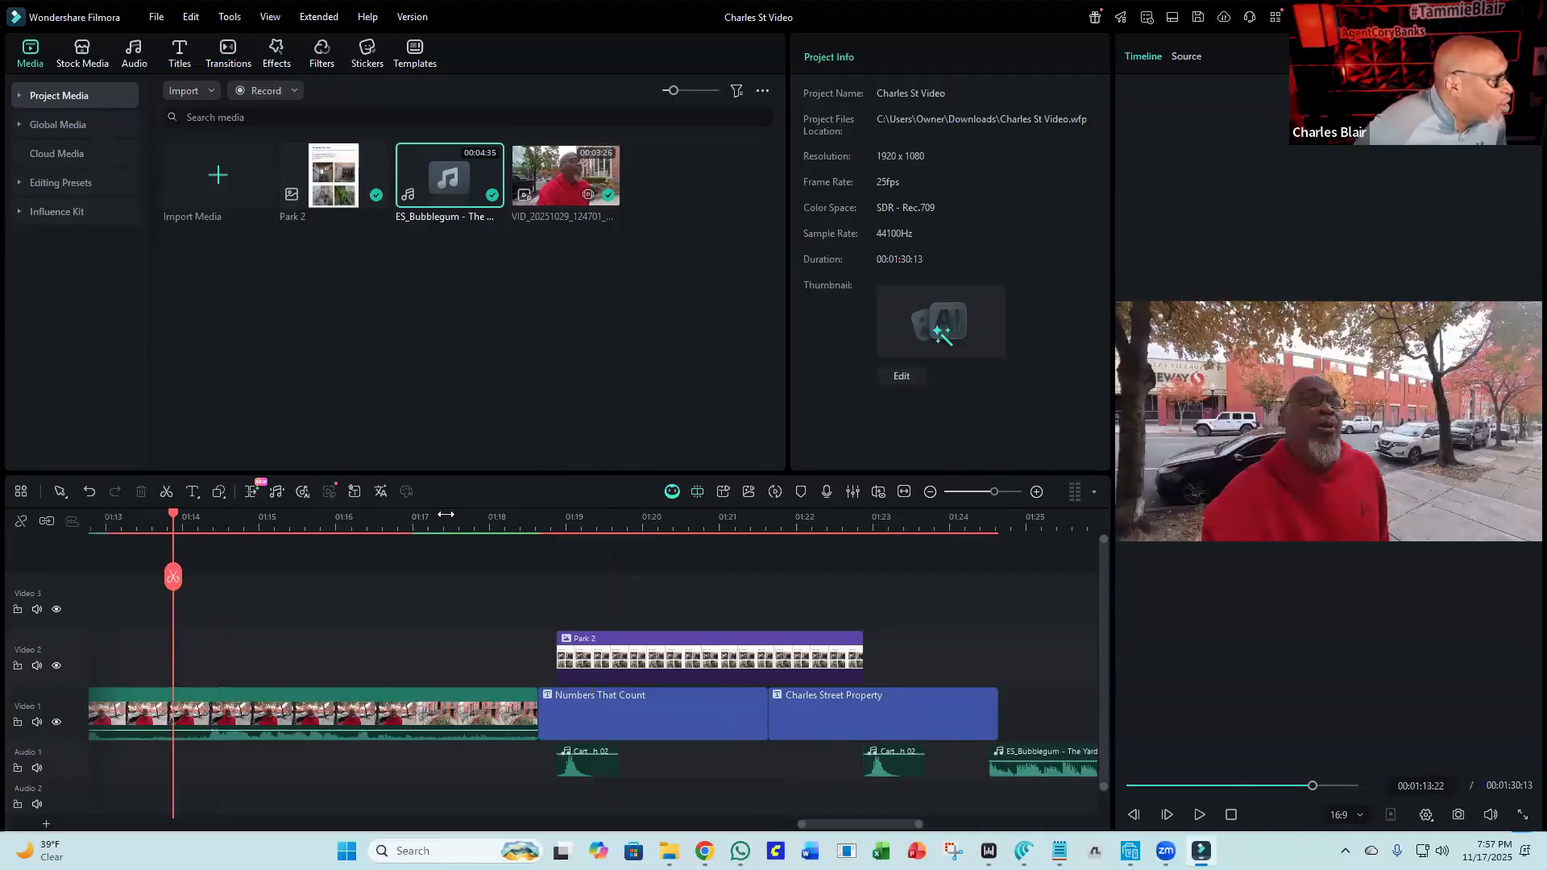
click(1200, 816)
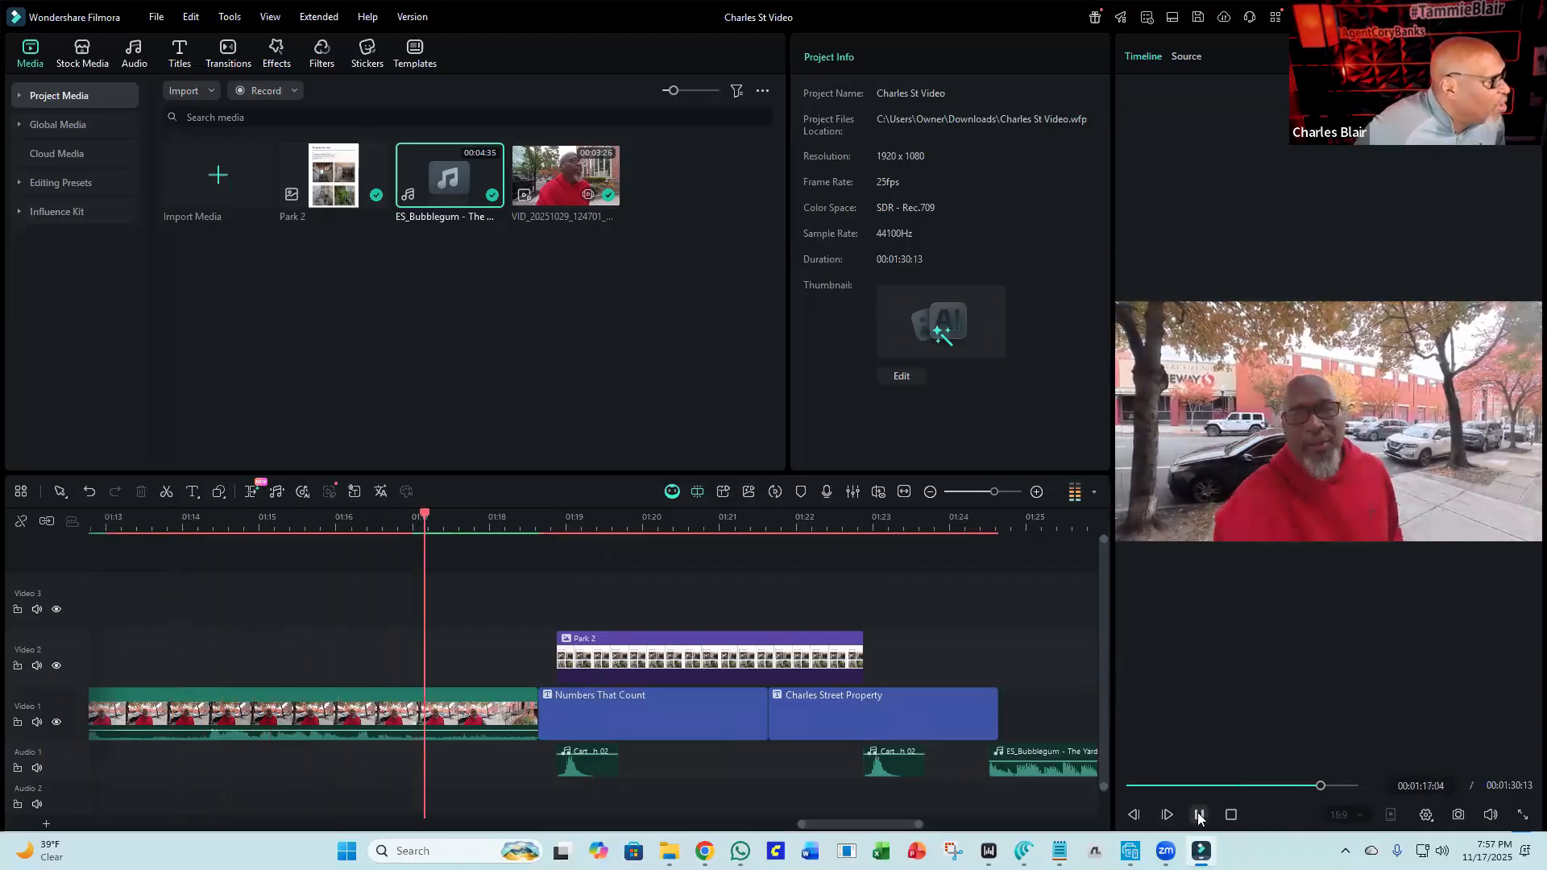
click(1199, 814)
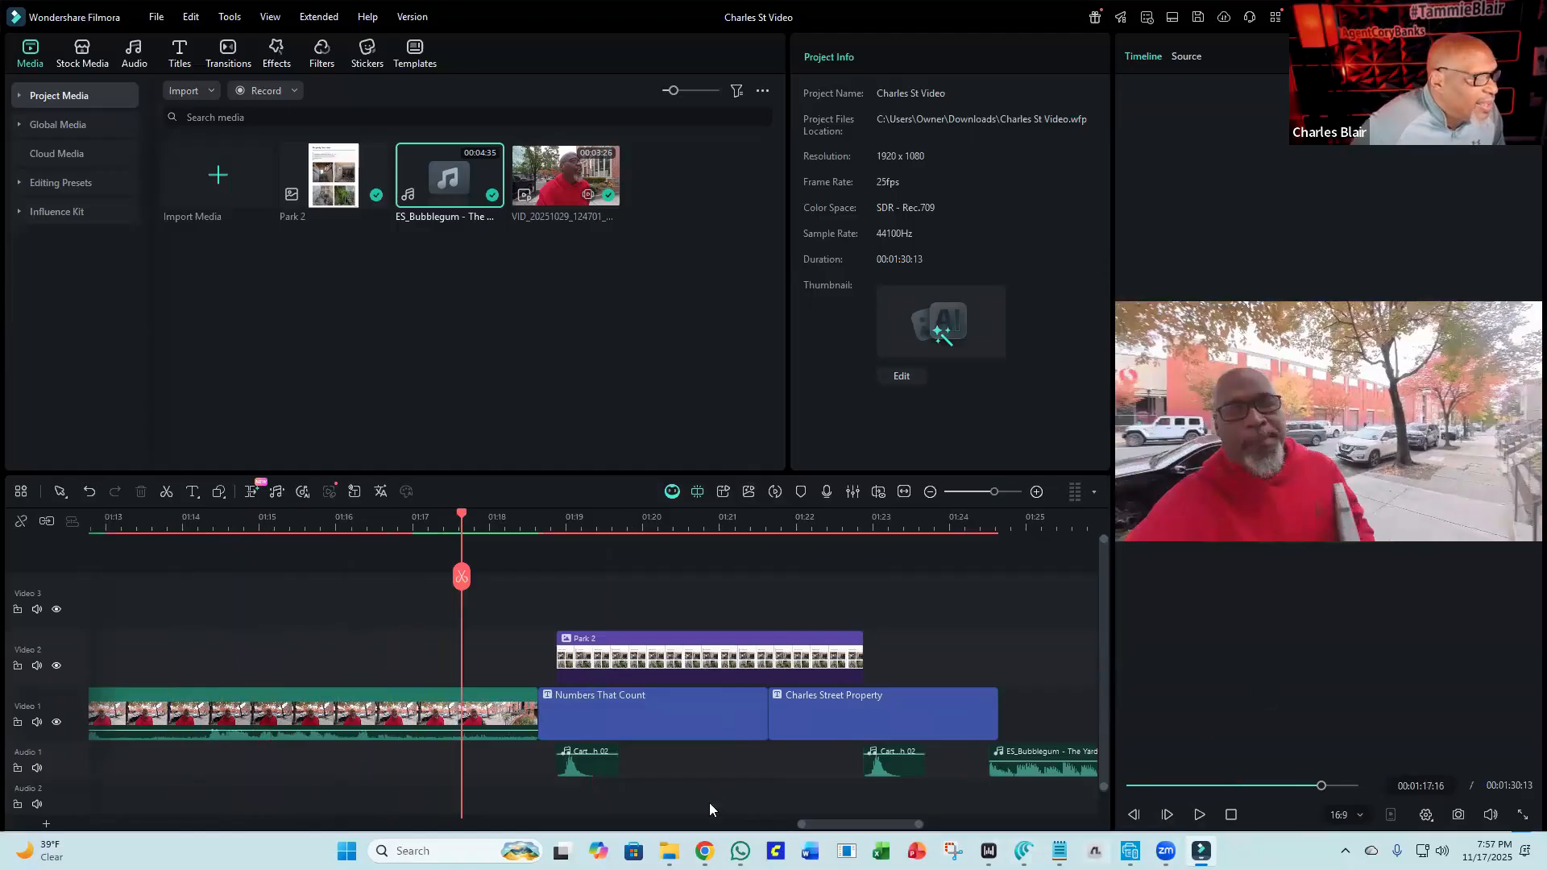
Review the footage before the end titles by playing it from several points.
drag(831, 824, 782, 829)
click(338, 519)
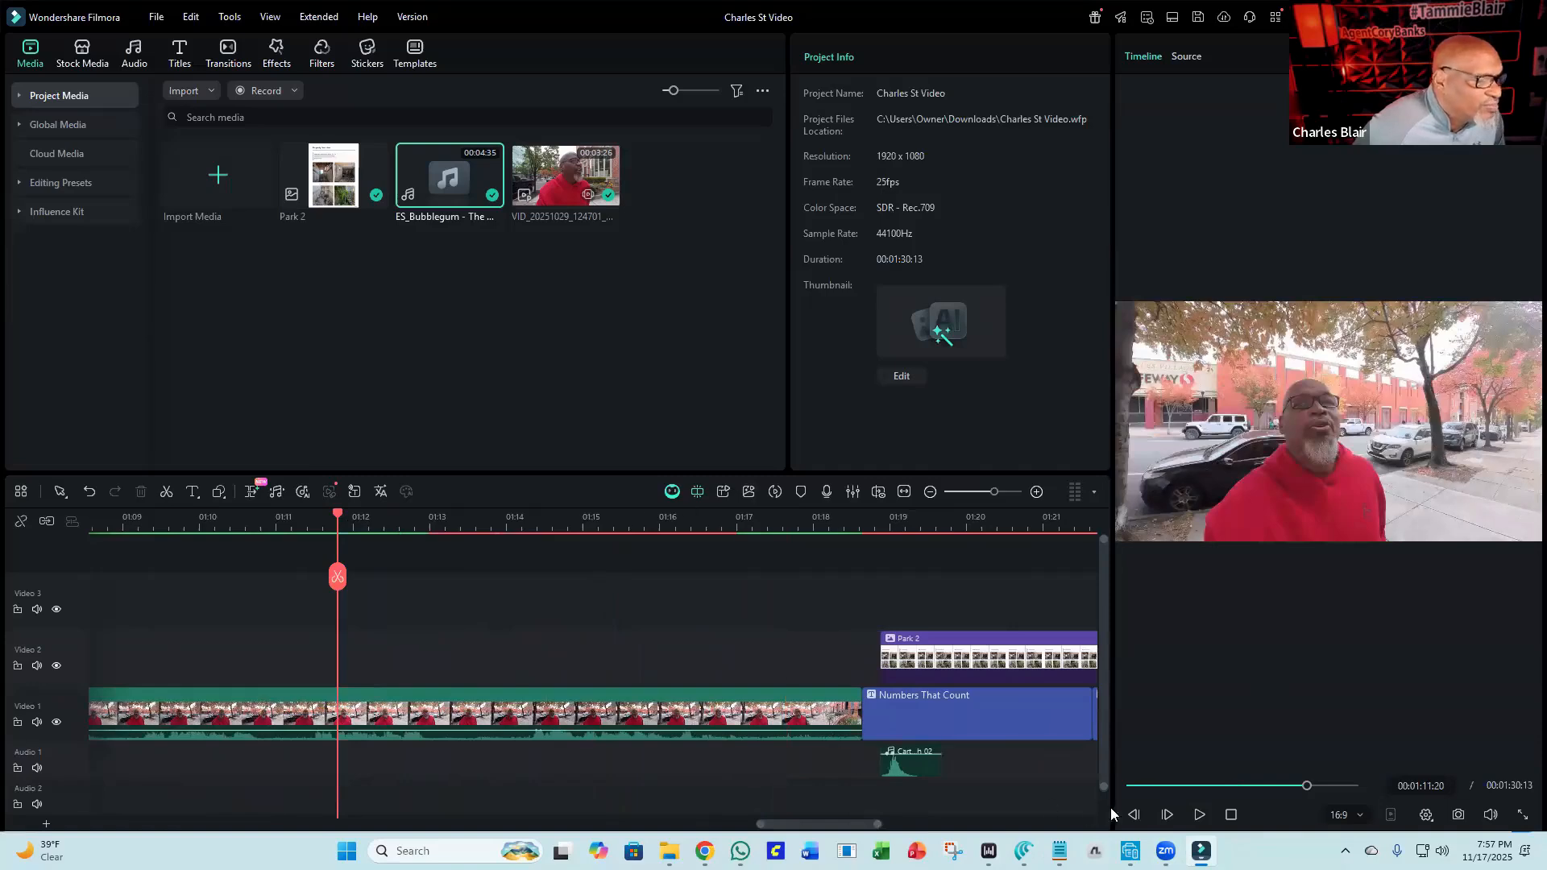
click(1197, 815)
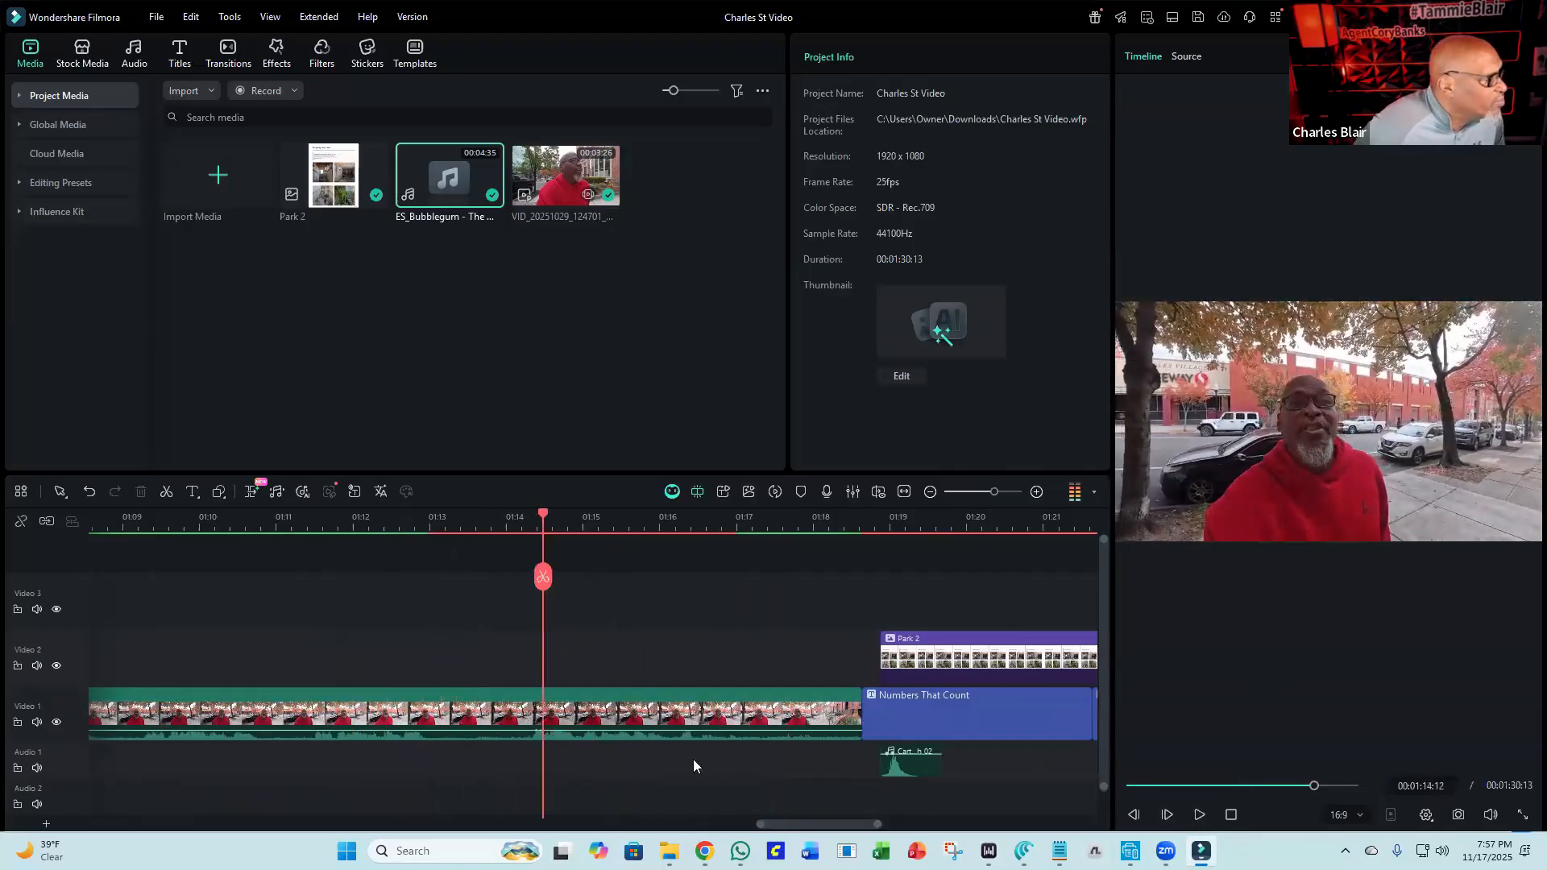
click(275, 521)
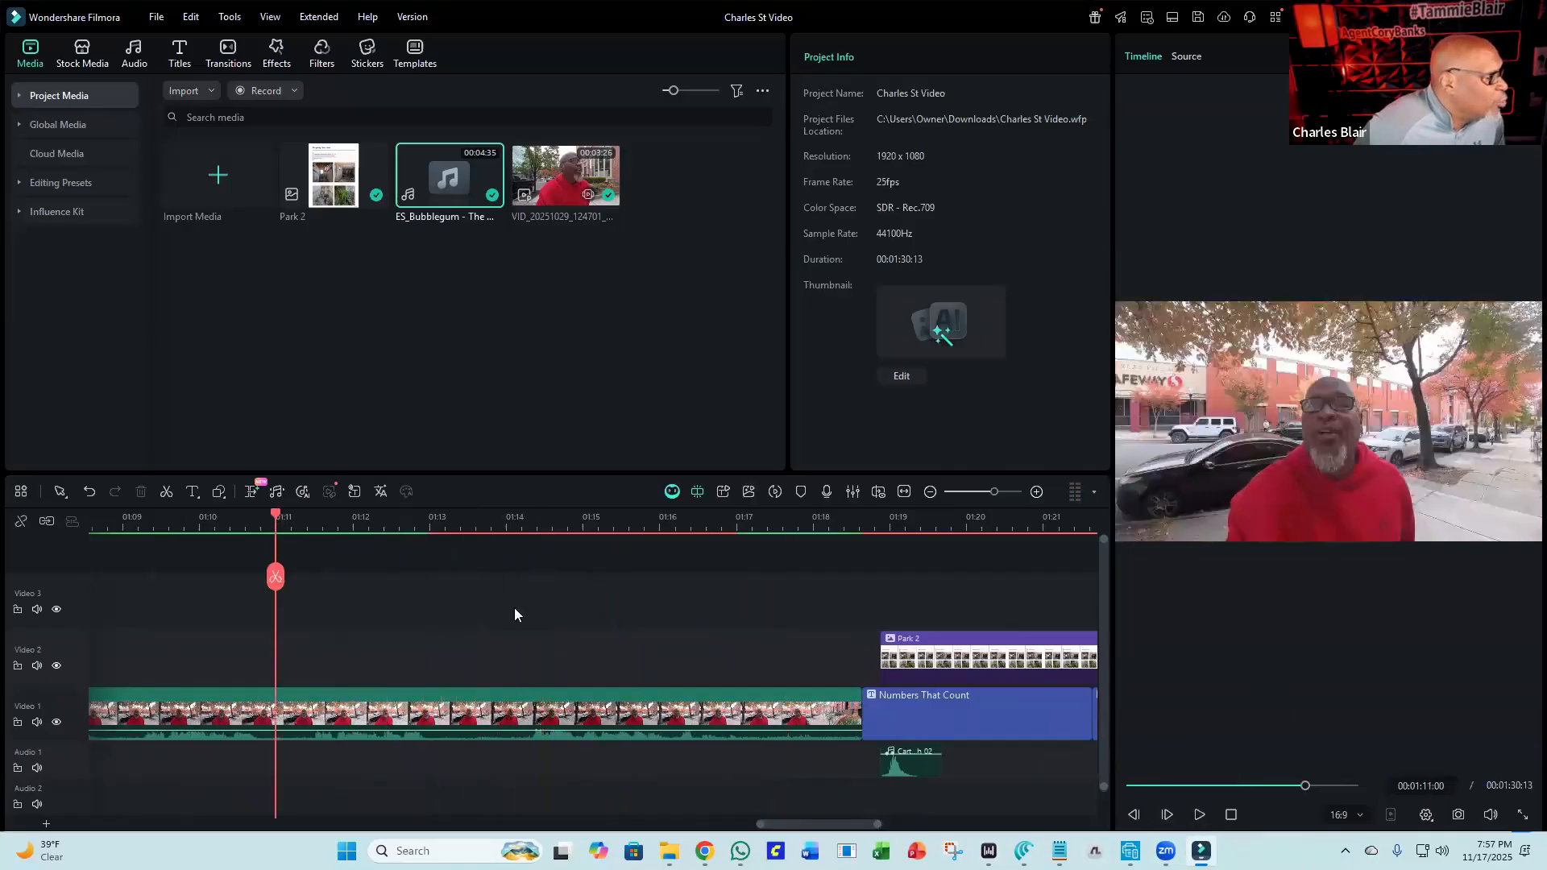
click(1207, 815)
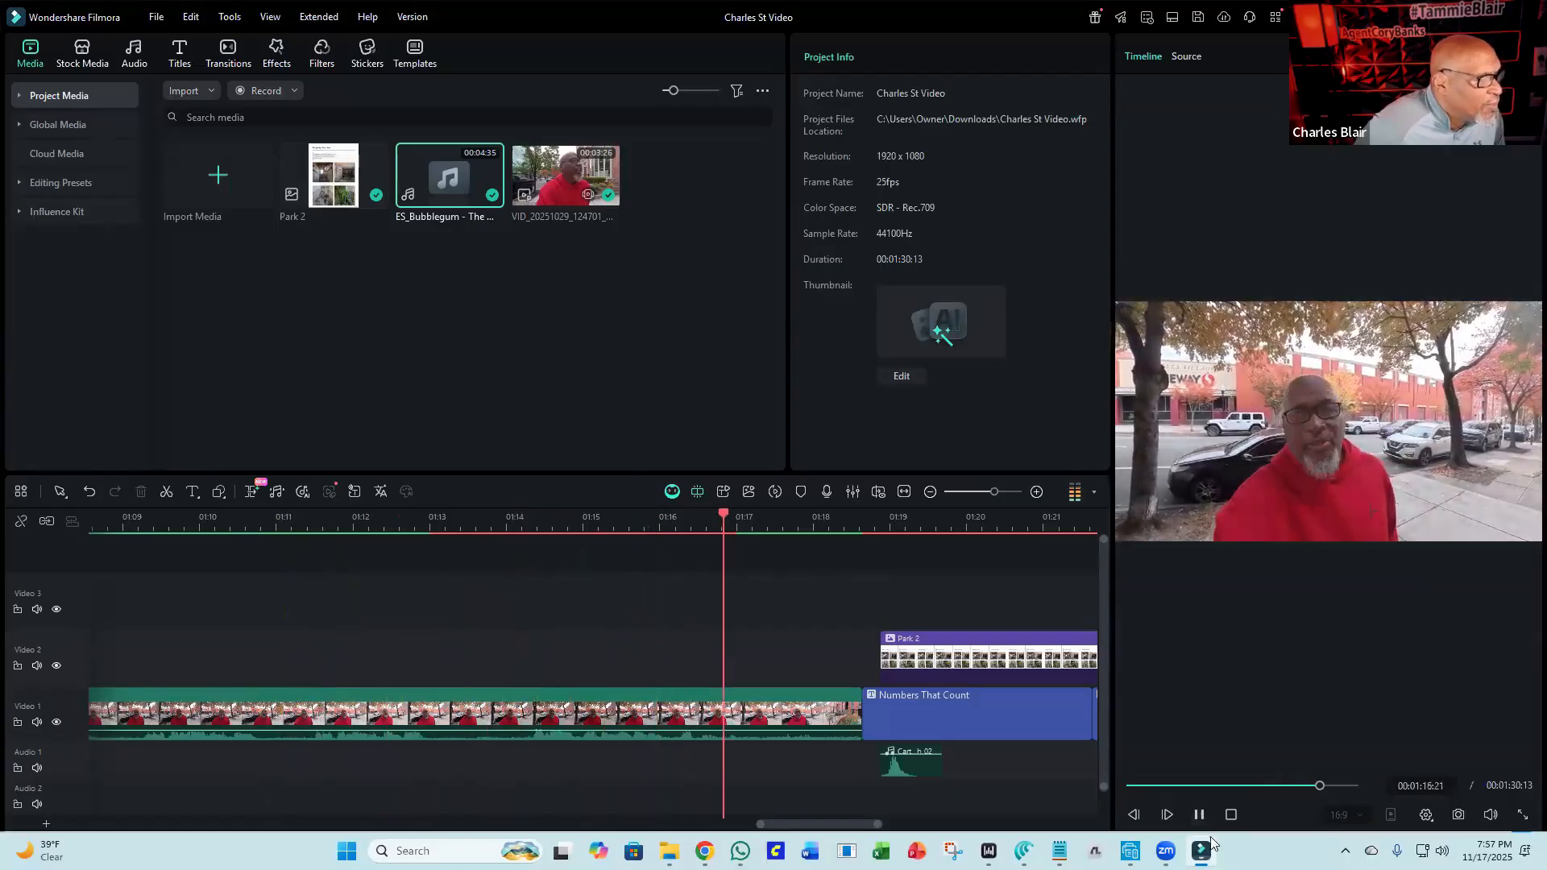
click(1198, 816)
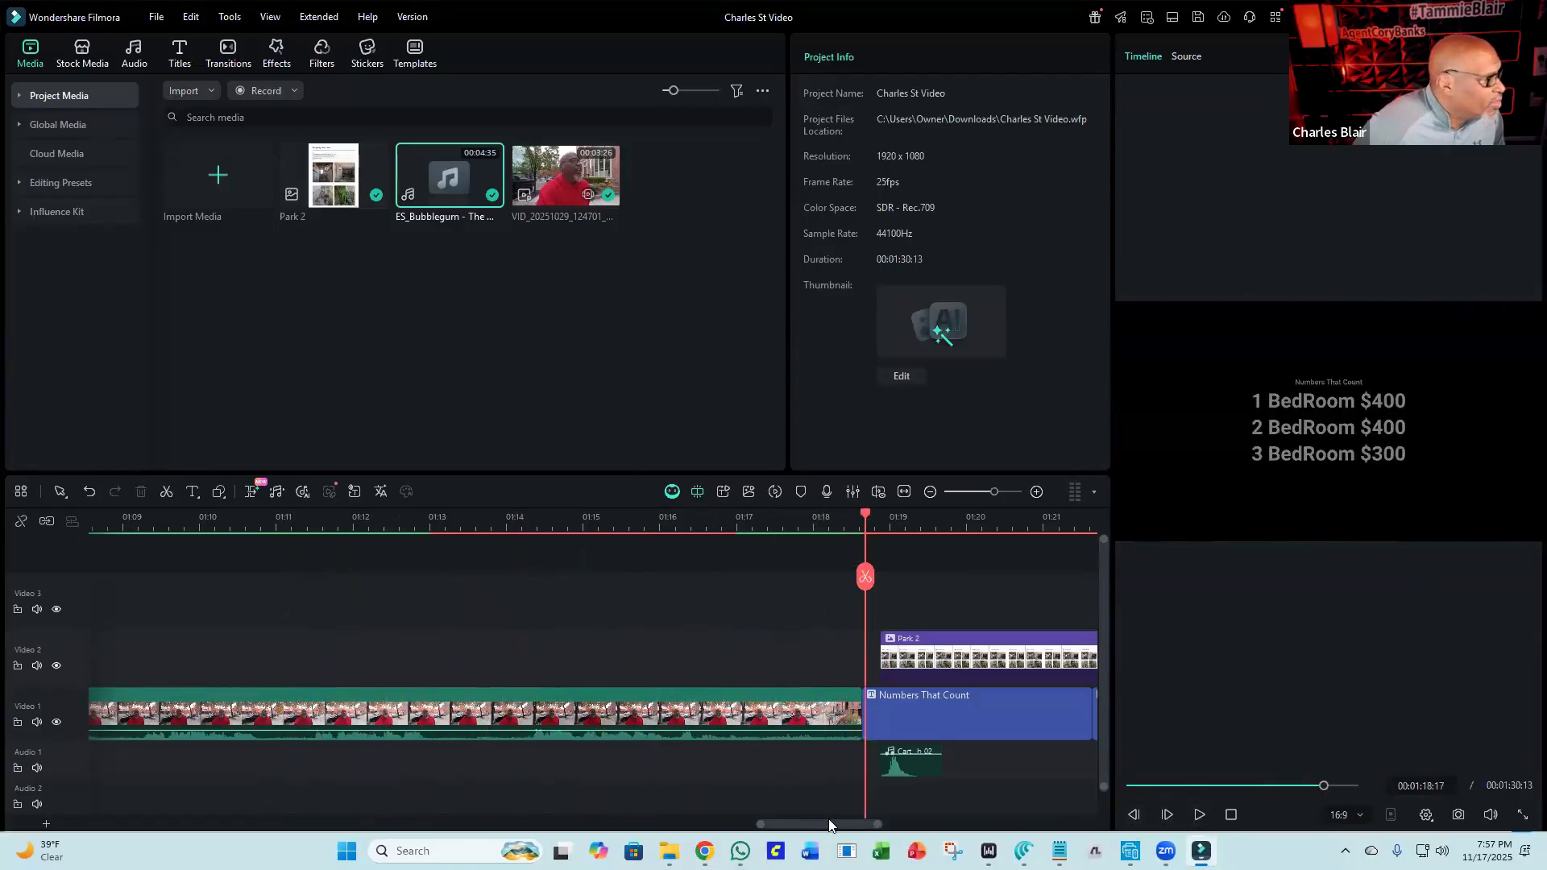
drag(819, 823, 773, 825)
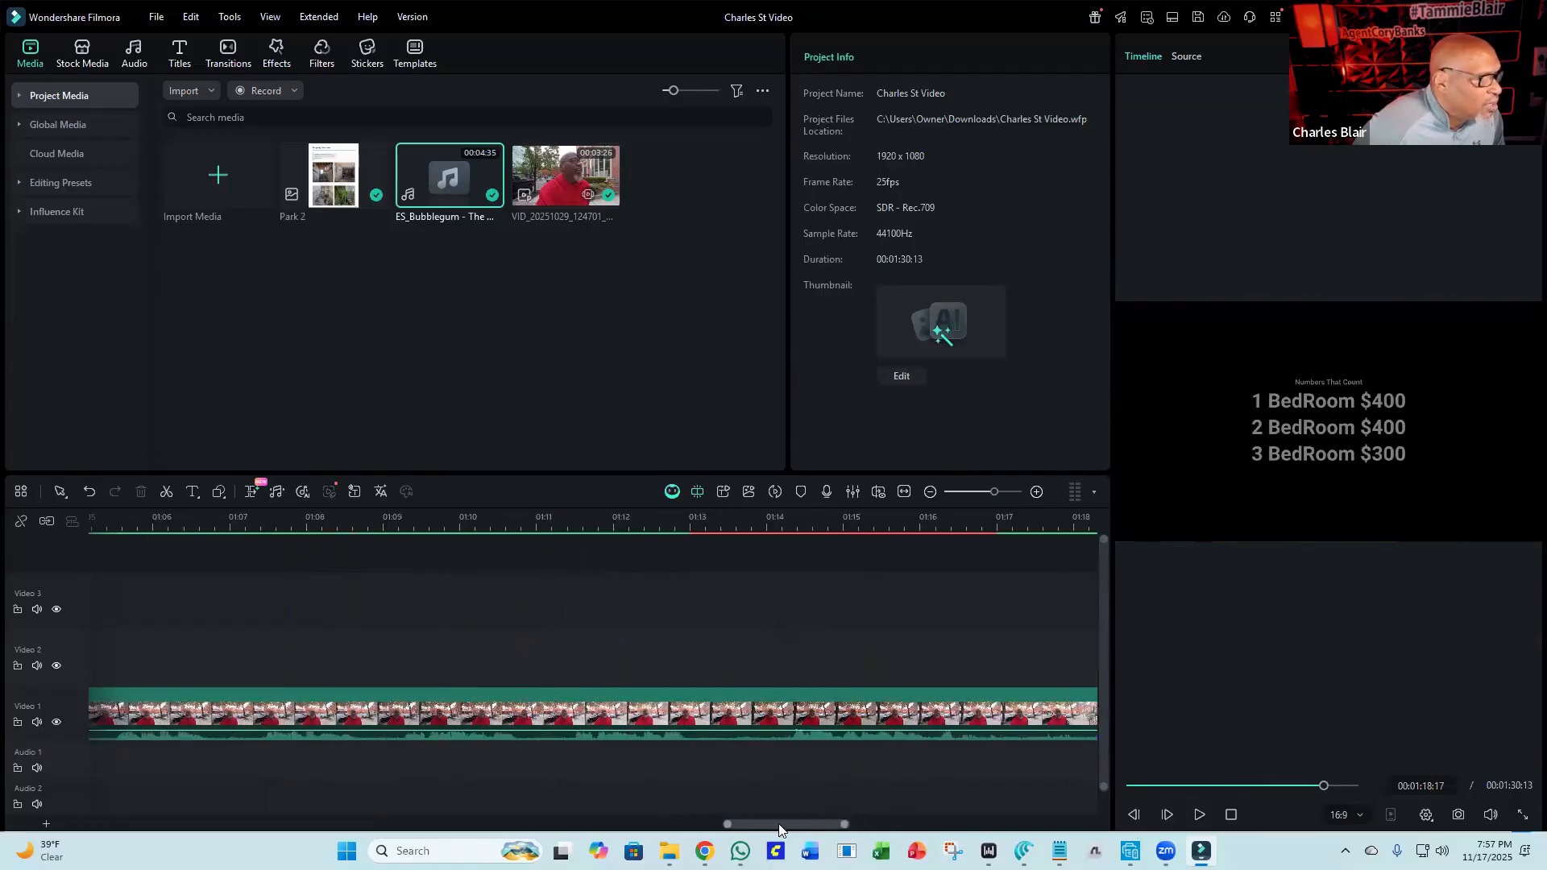
click(512, 520)
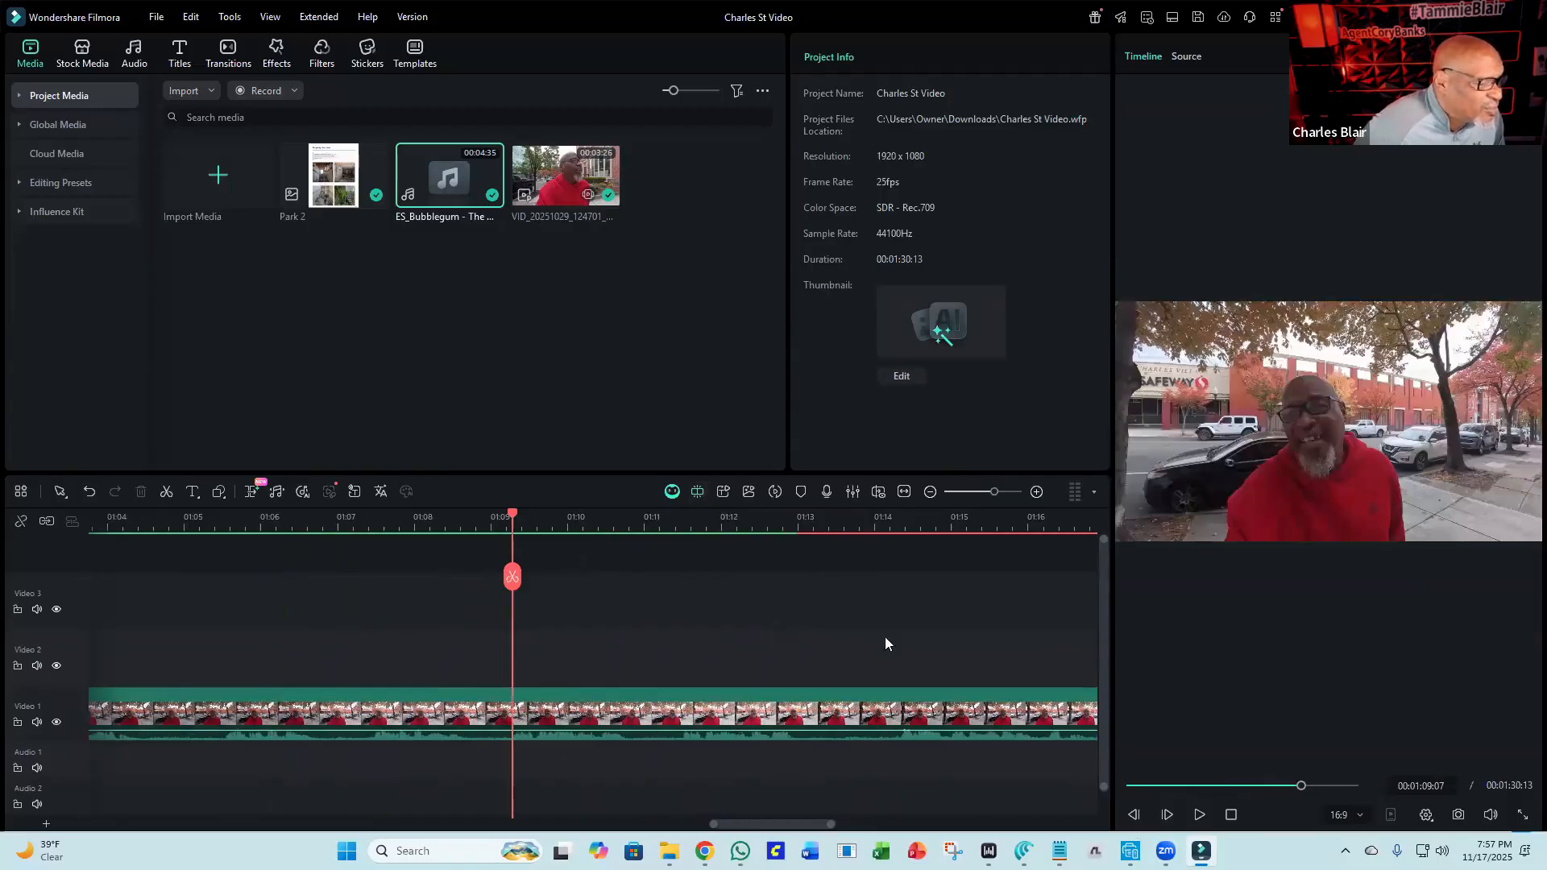
click(1200, 814)
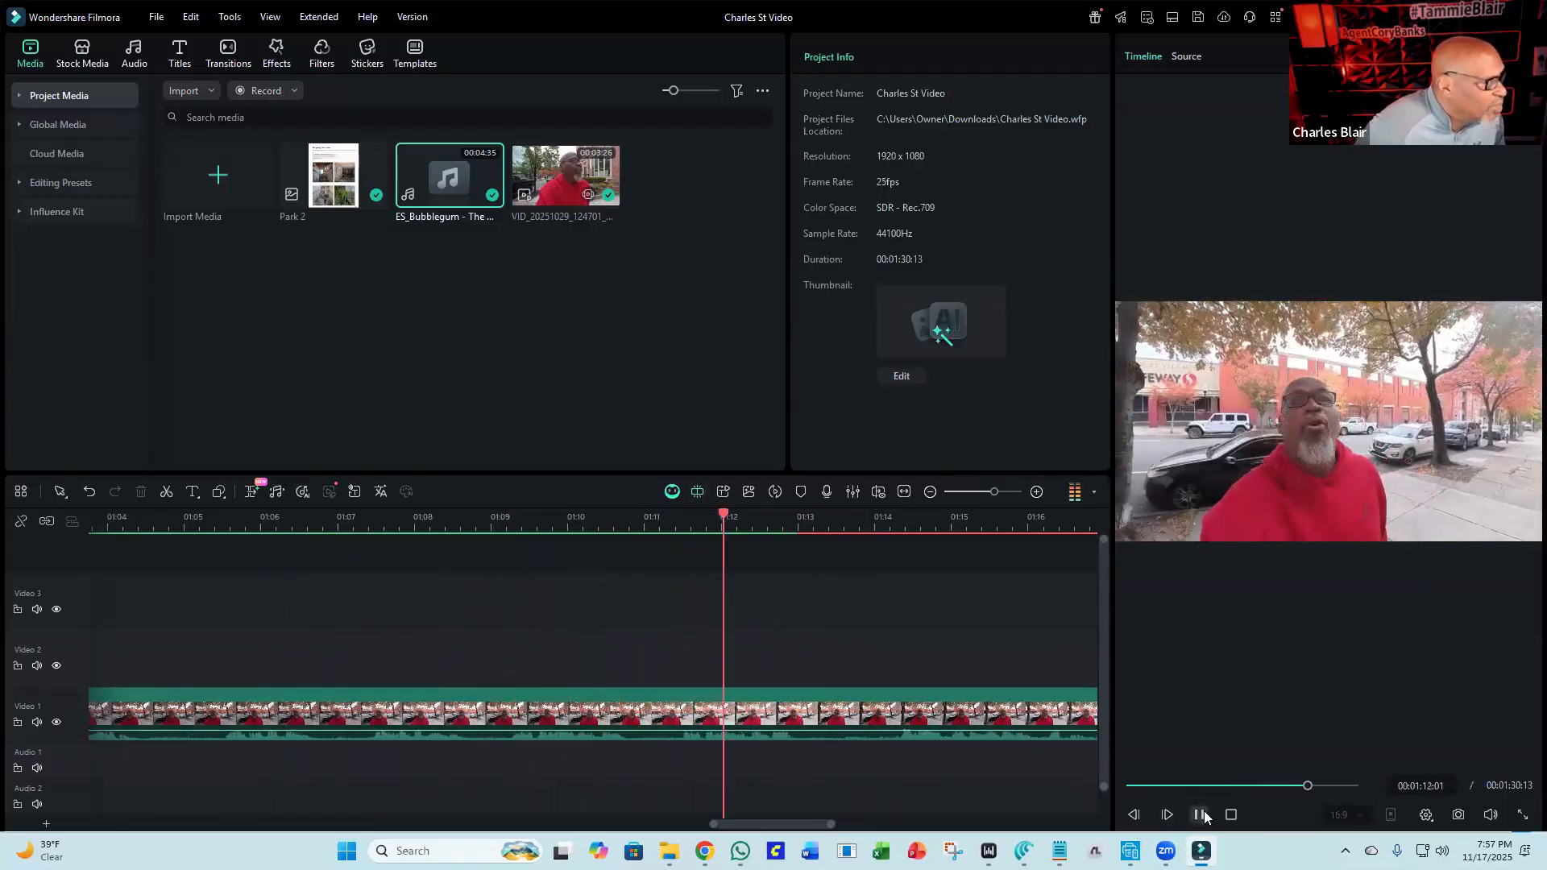
click(1204, 816)
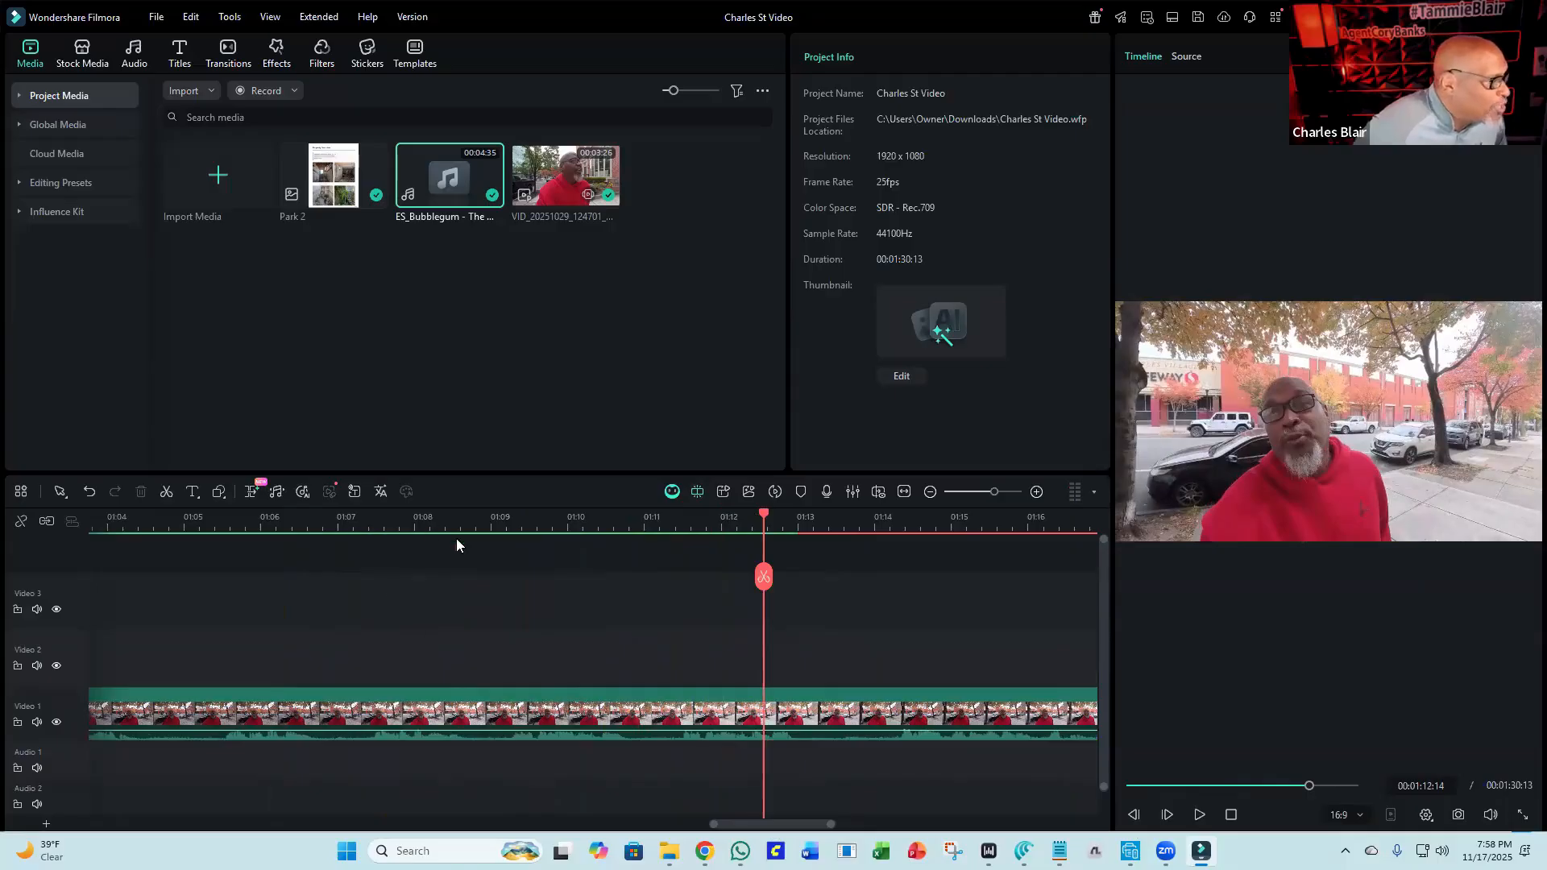
click(475, 517)
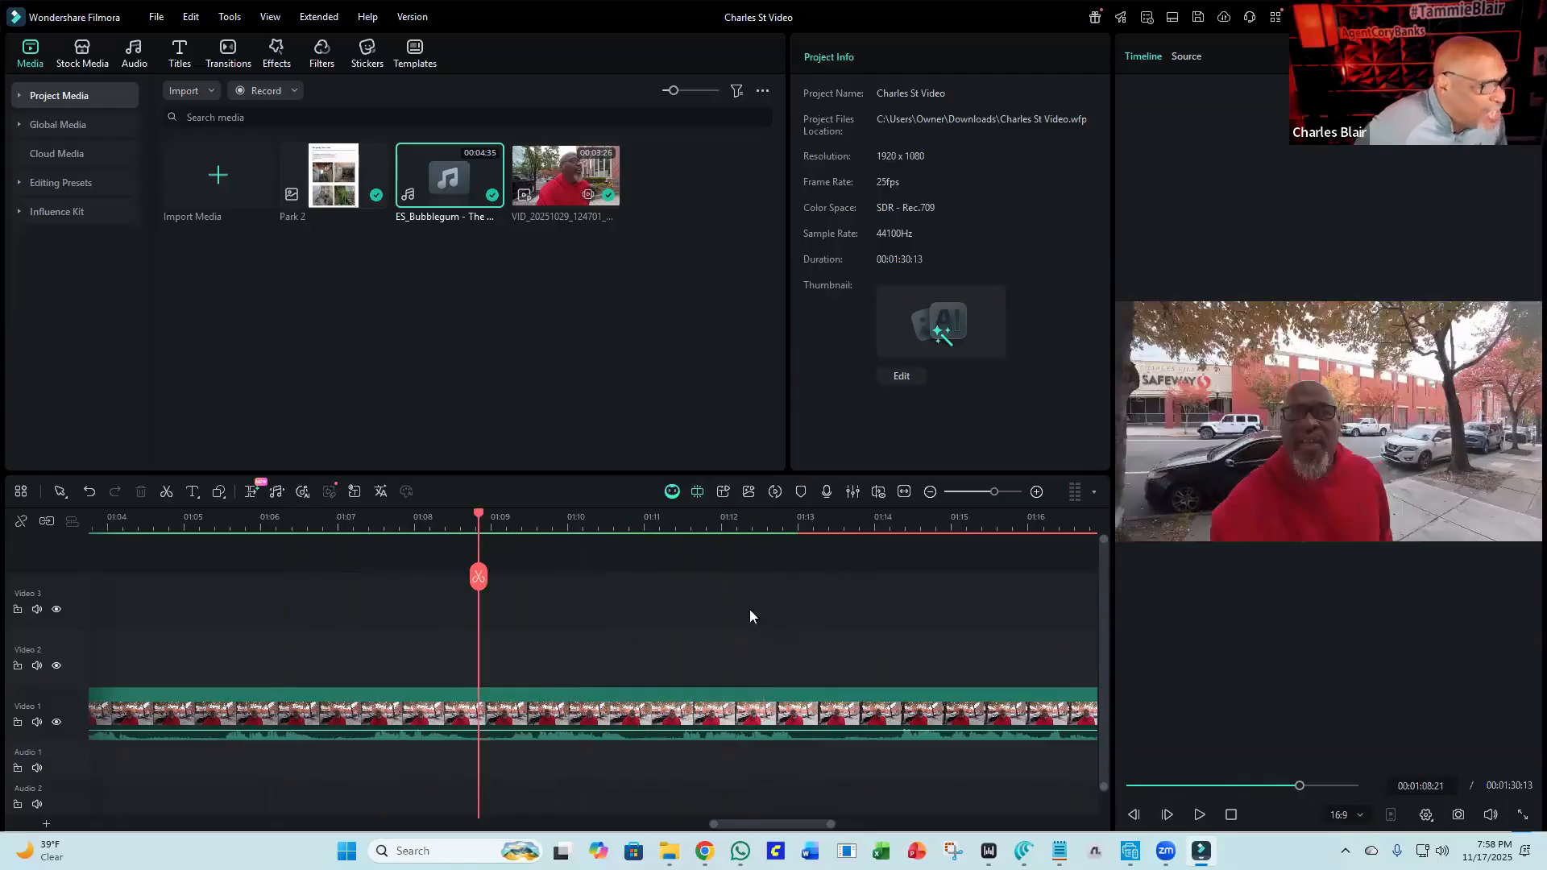
Split the third video clip at about 1:09 and again at about 1:10.
click(1198, 814)
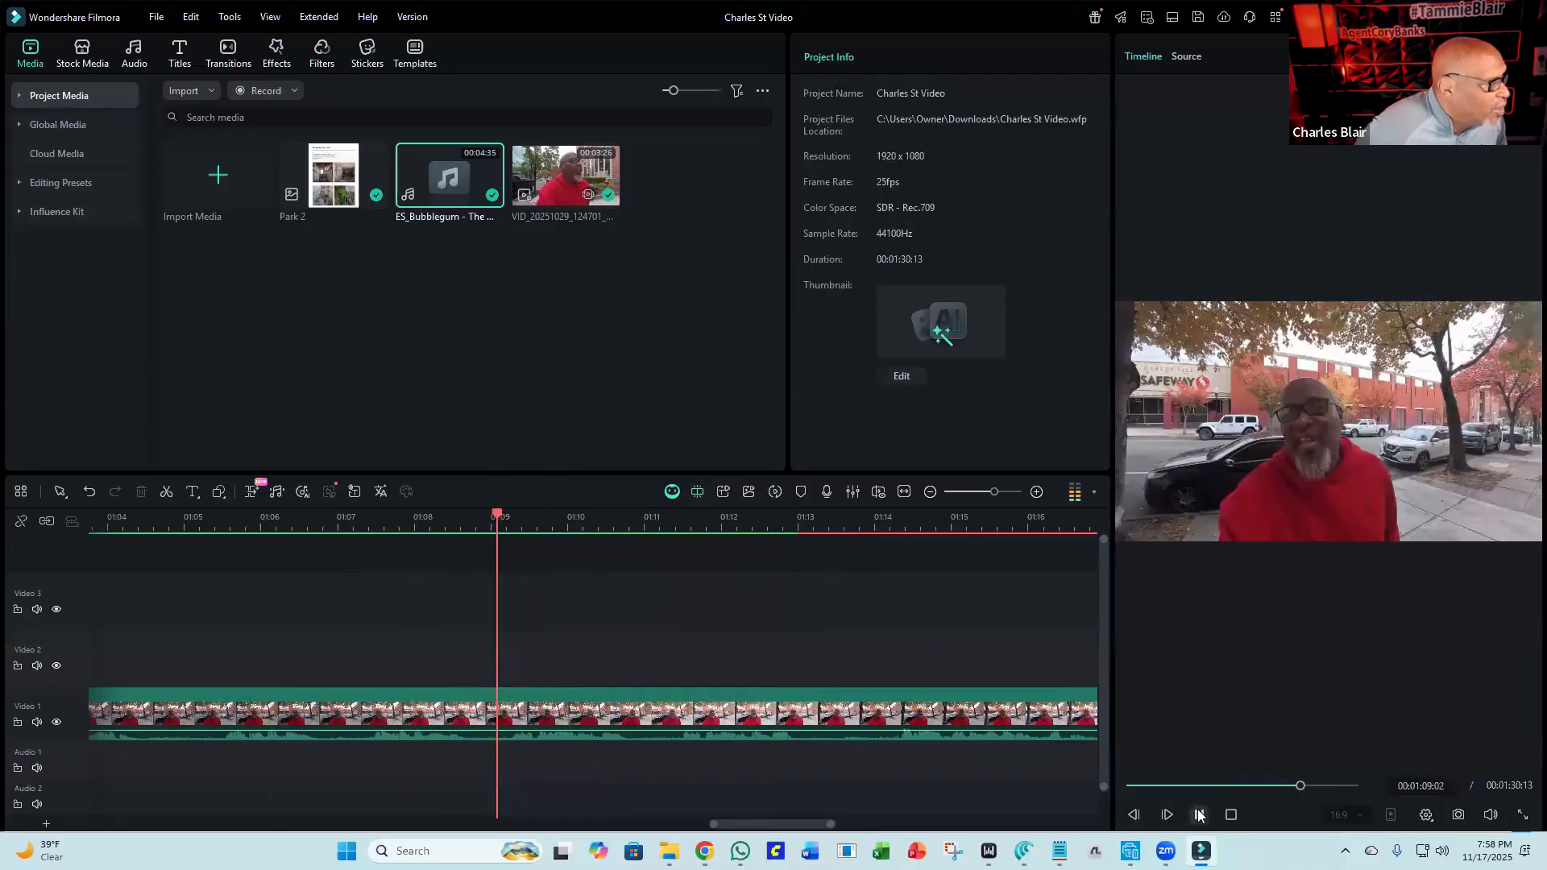
click(1197, 815)
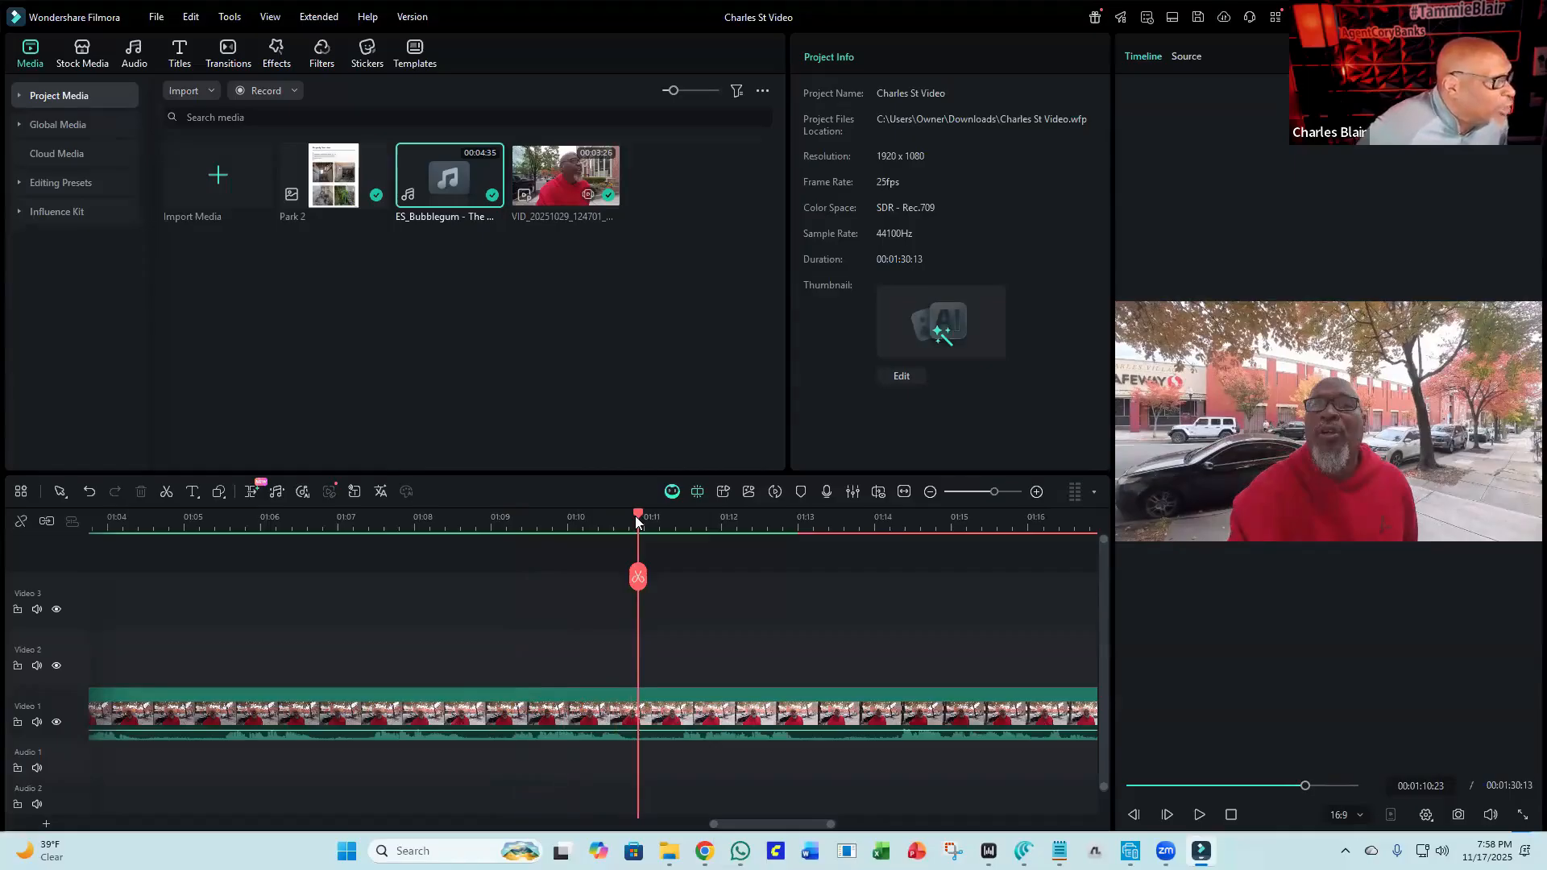
drag(638, 517, 506, 525)
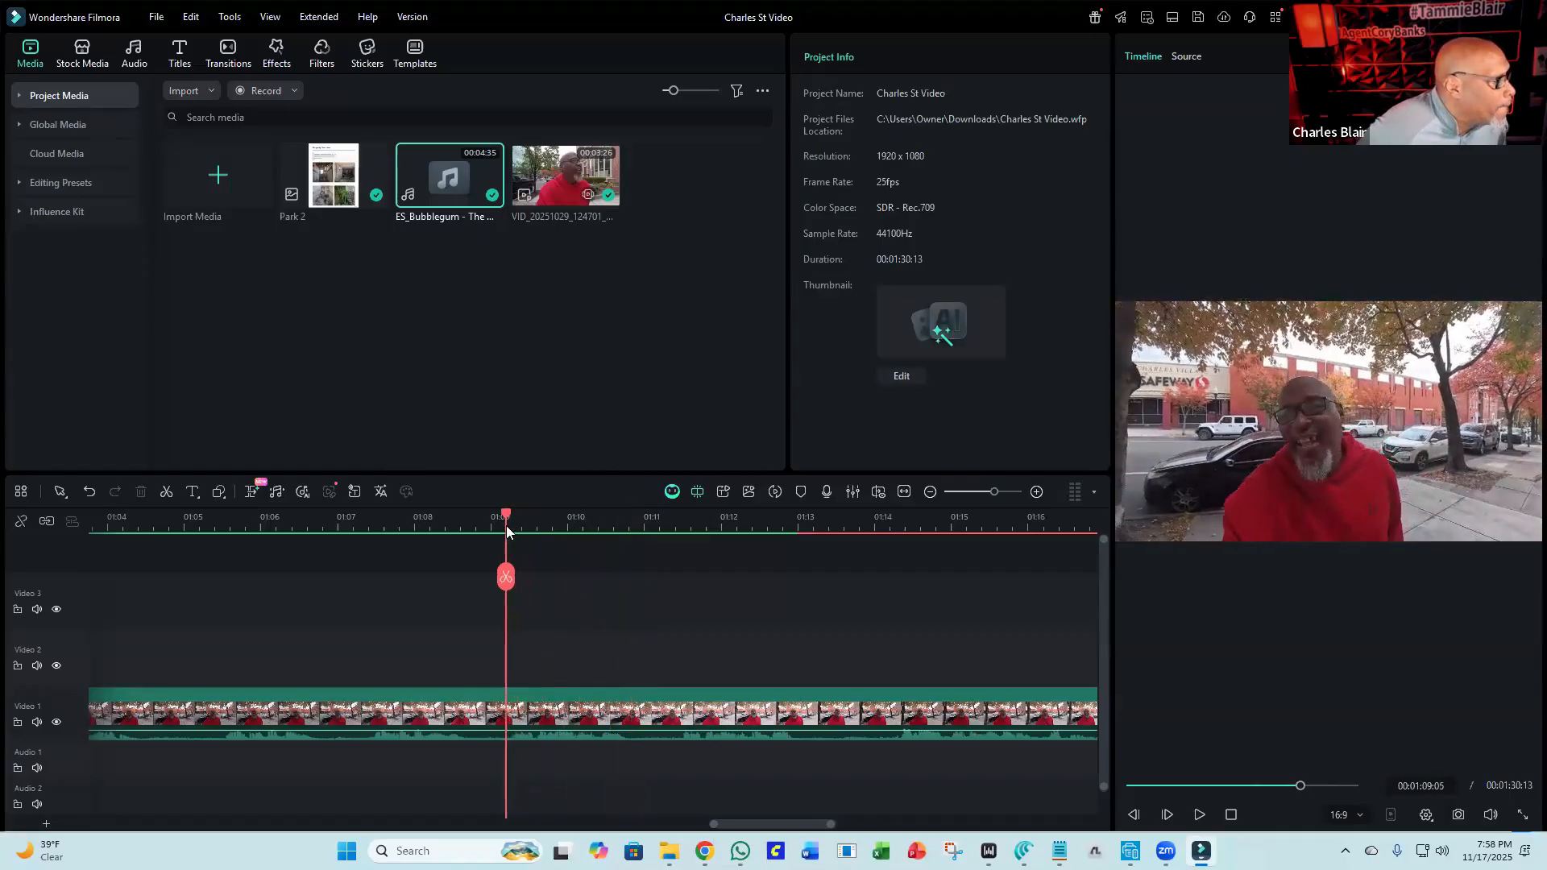
click(504, 578)
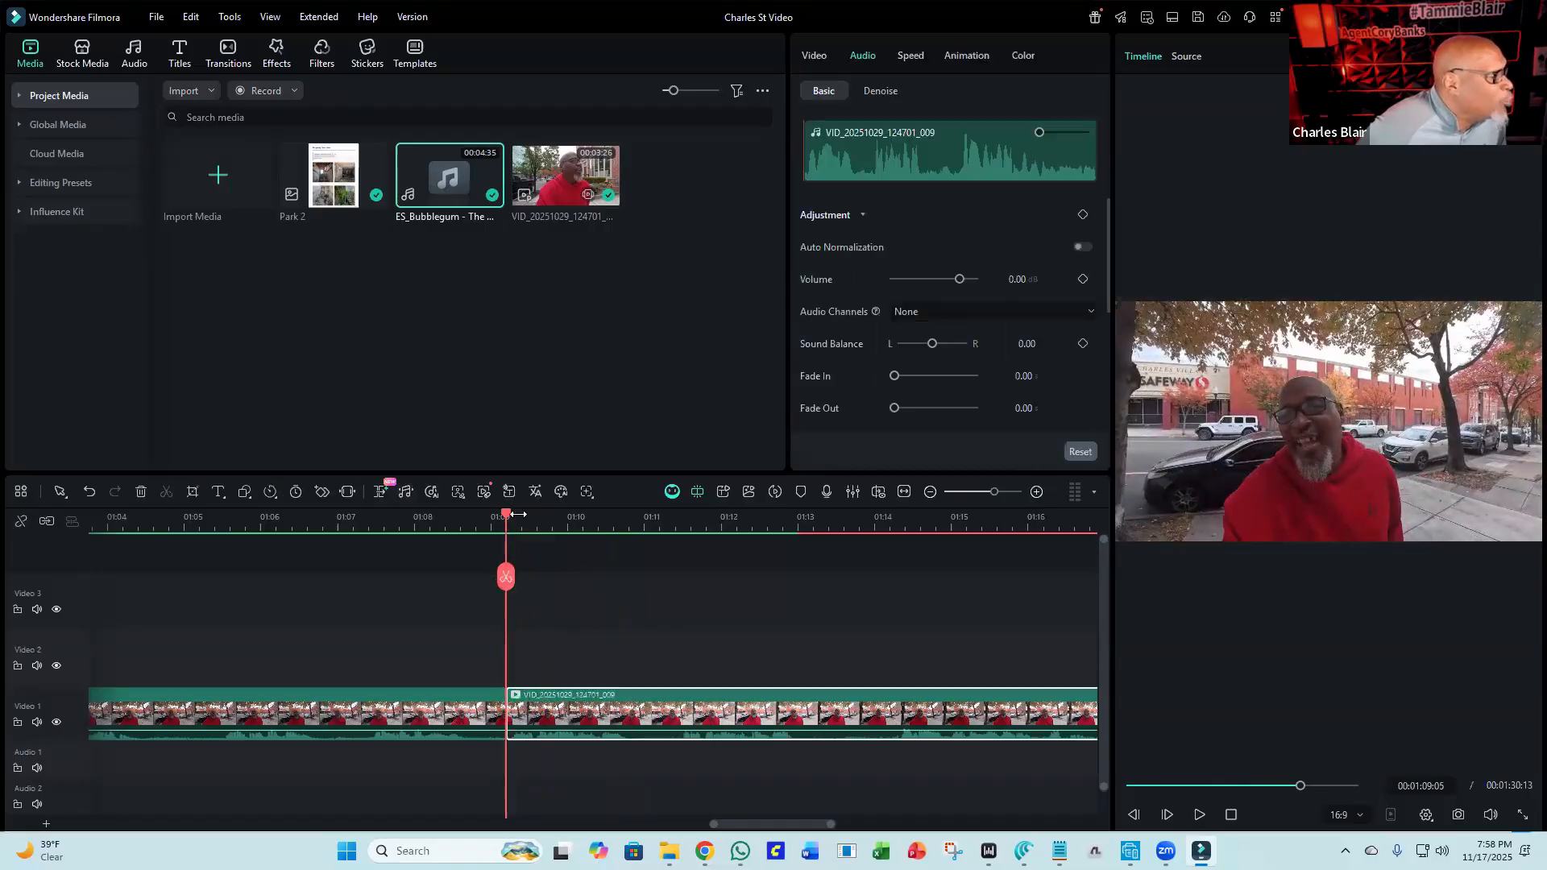
drag(534, 526, 628, 541)
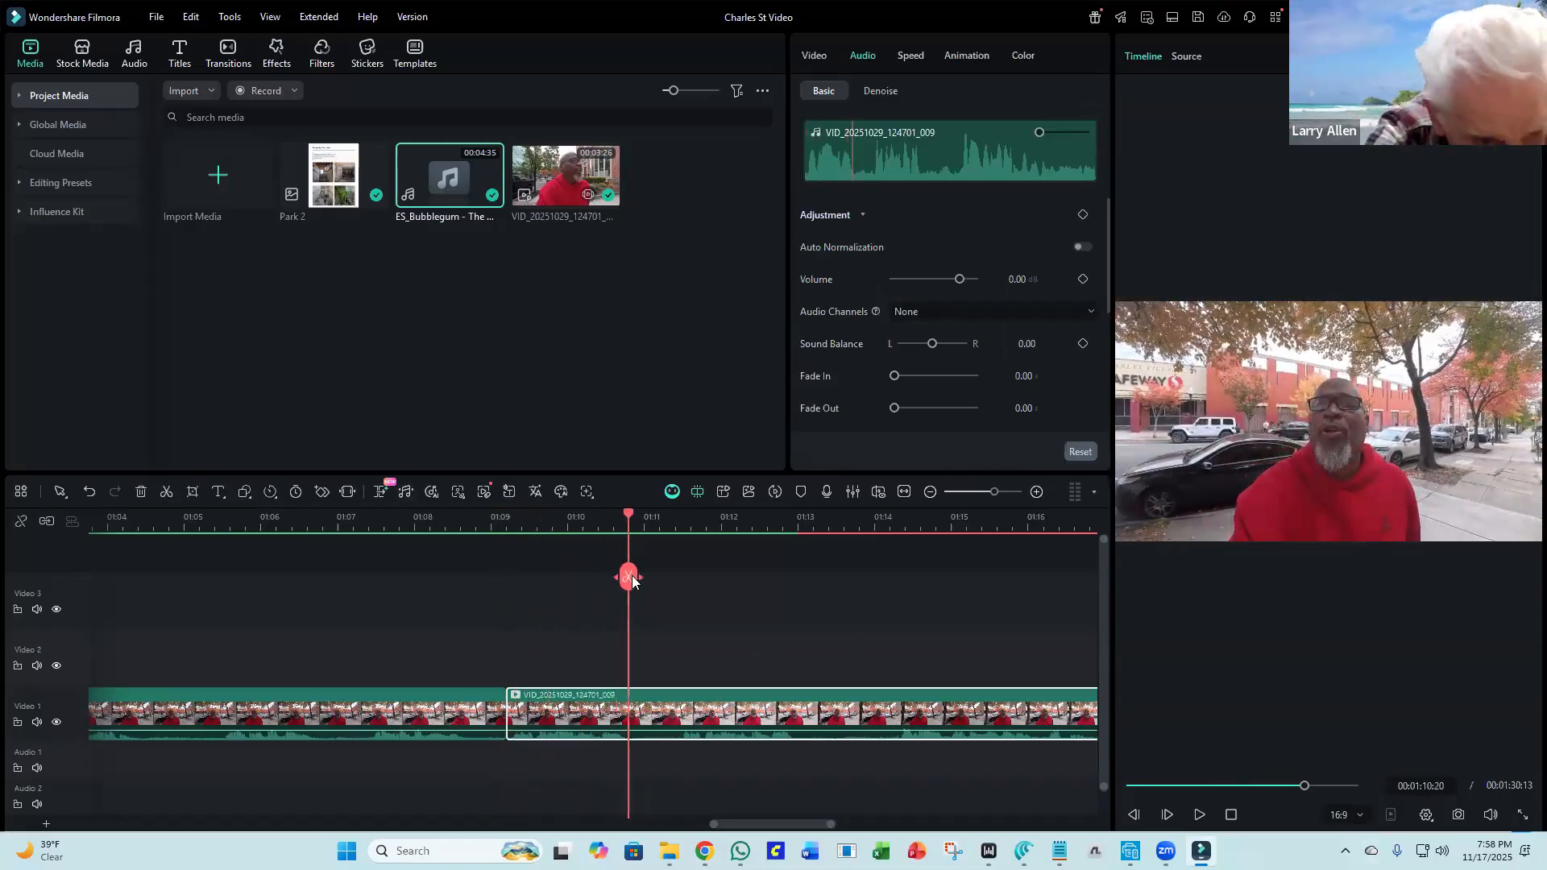
click(631, 578)
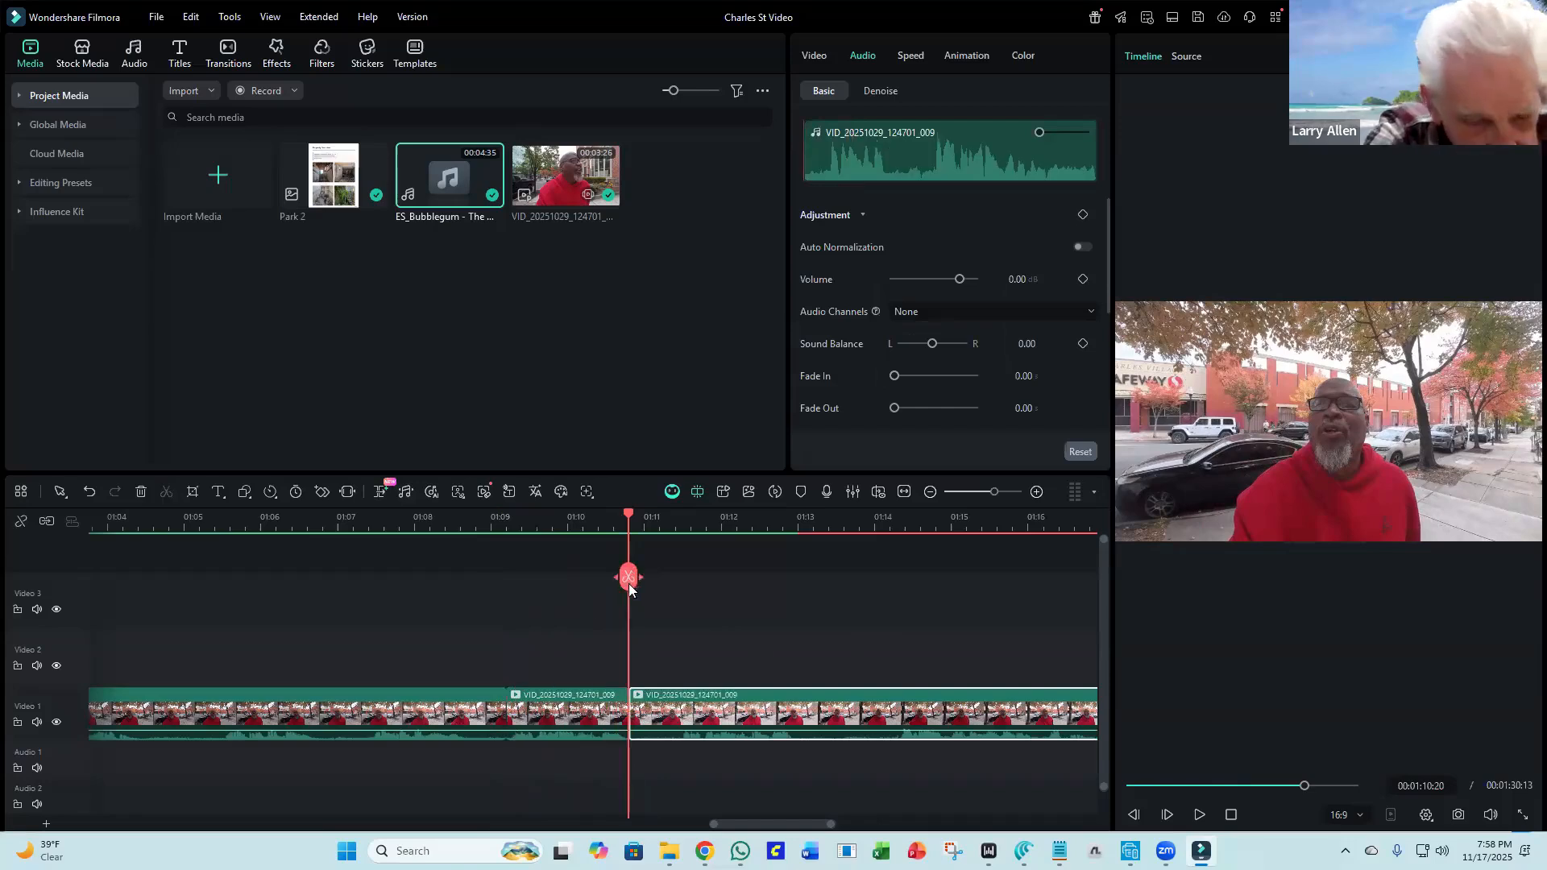
Delete the segment between these two splits and close the gap it leaves.
click(559, 706)
key(Delete)
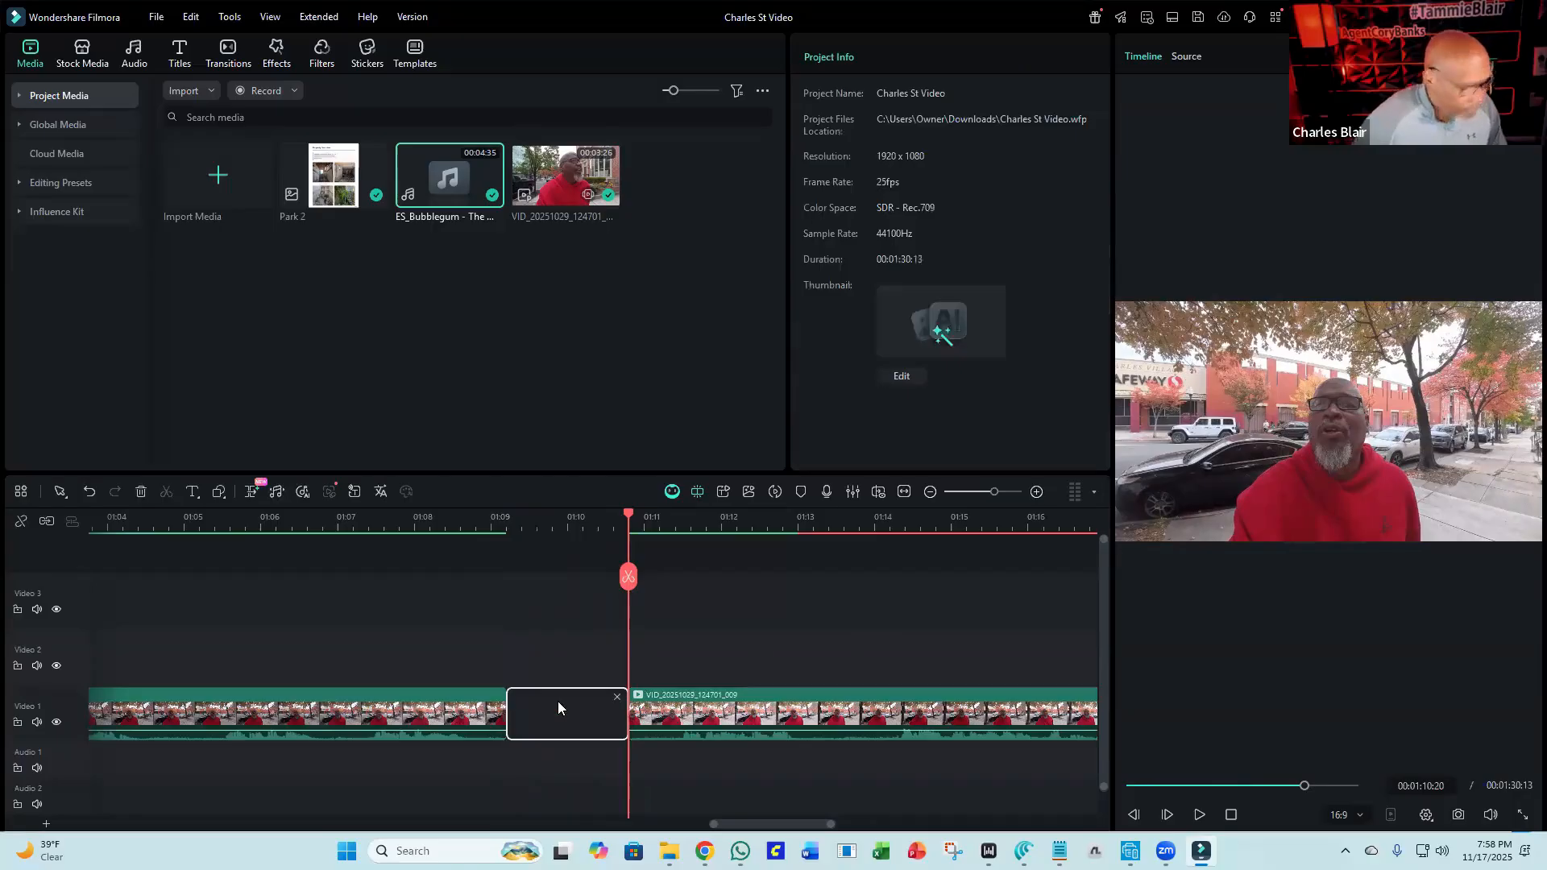
key(Delete)
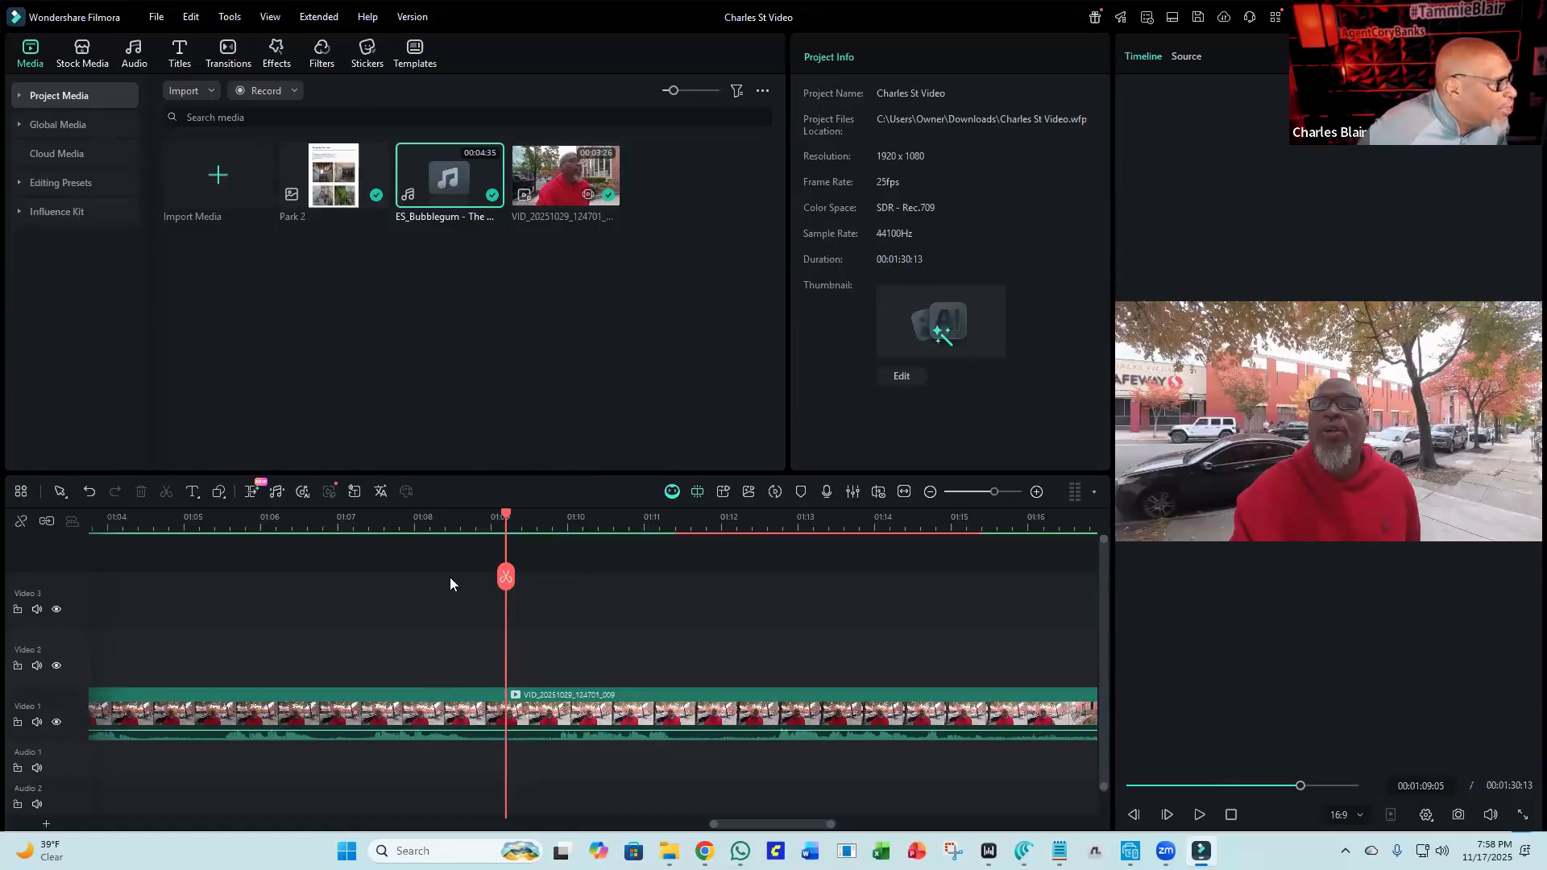
Split the clip again at about 1:08 and at about 1:09.
click(386, 526)
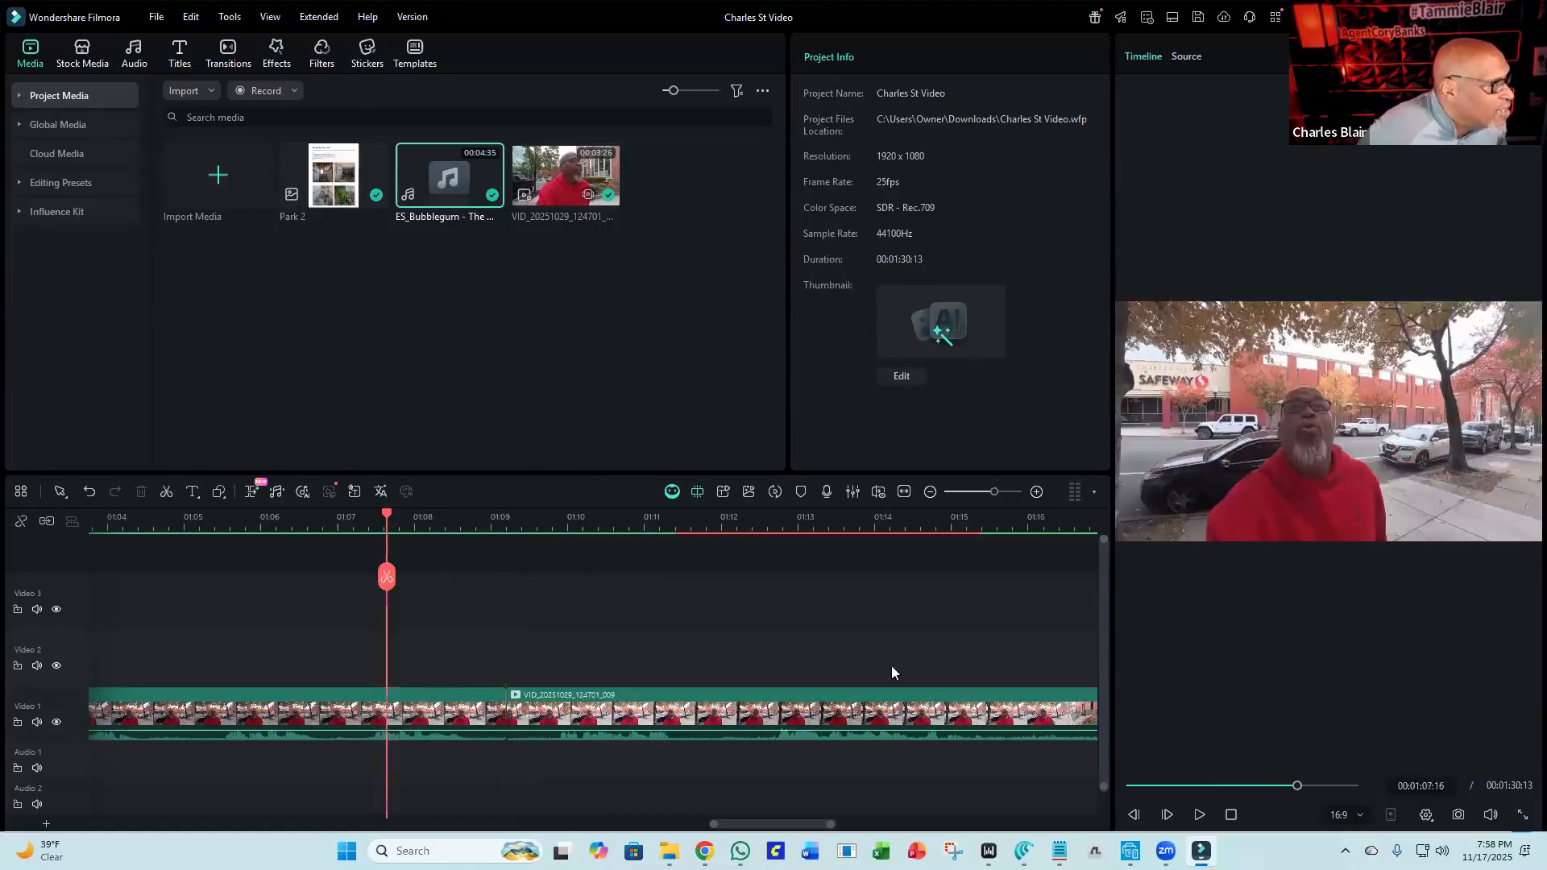
click(1198, 814)
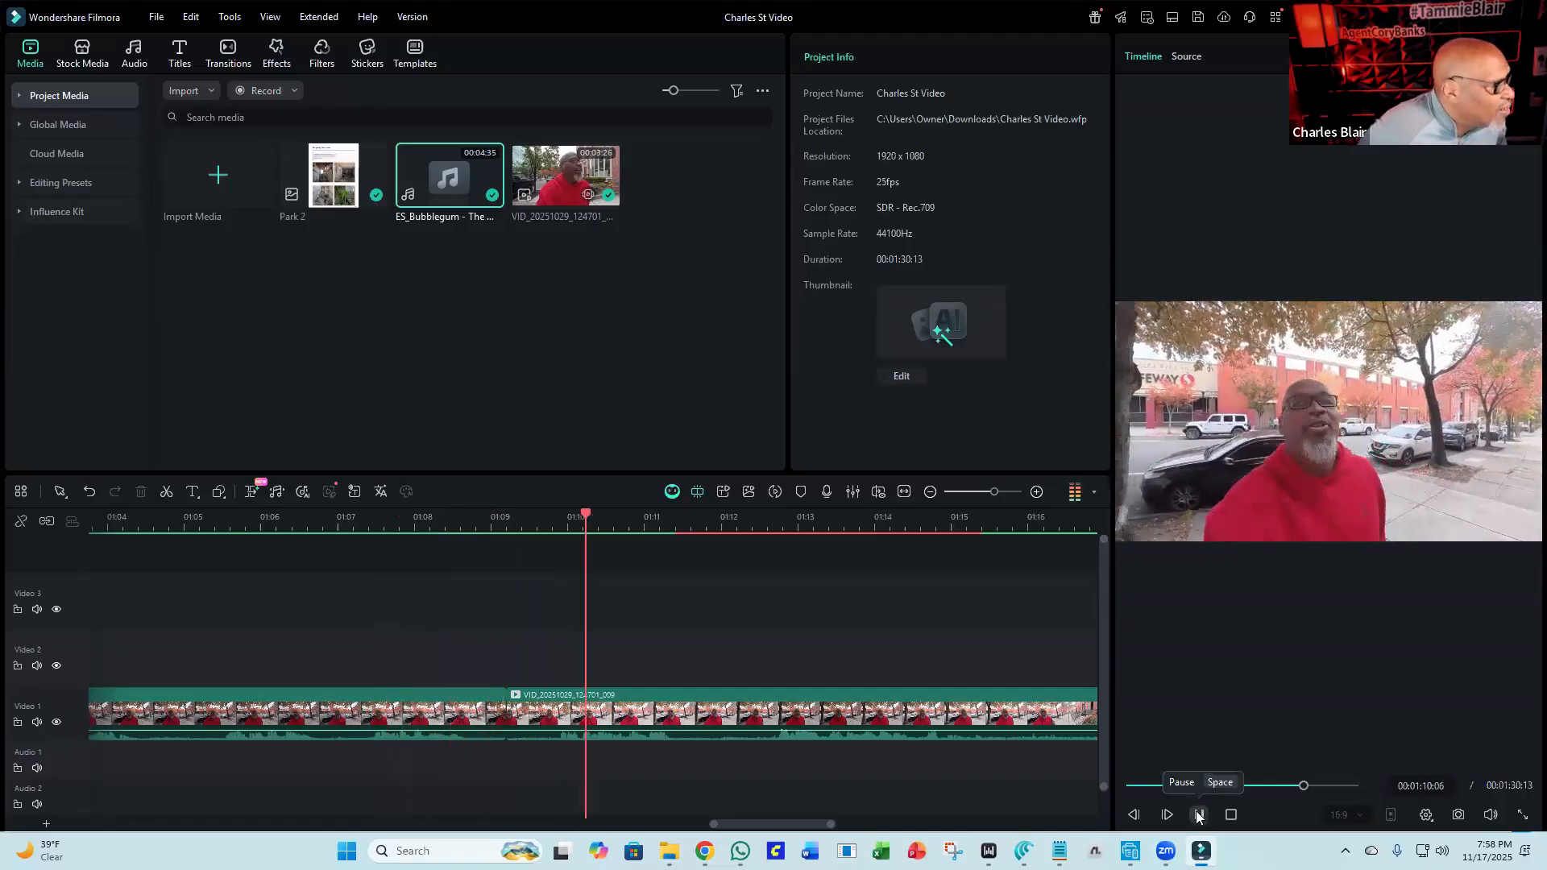
click(1198, 814)
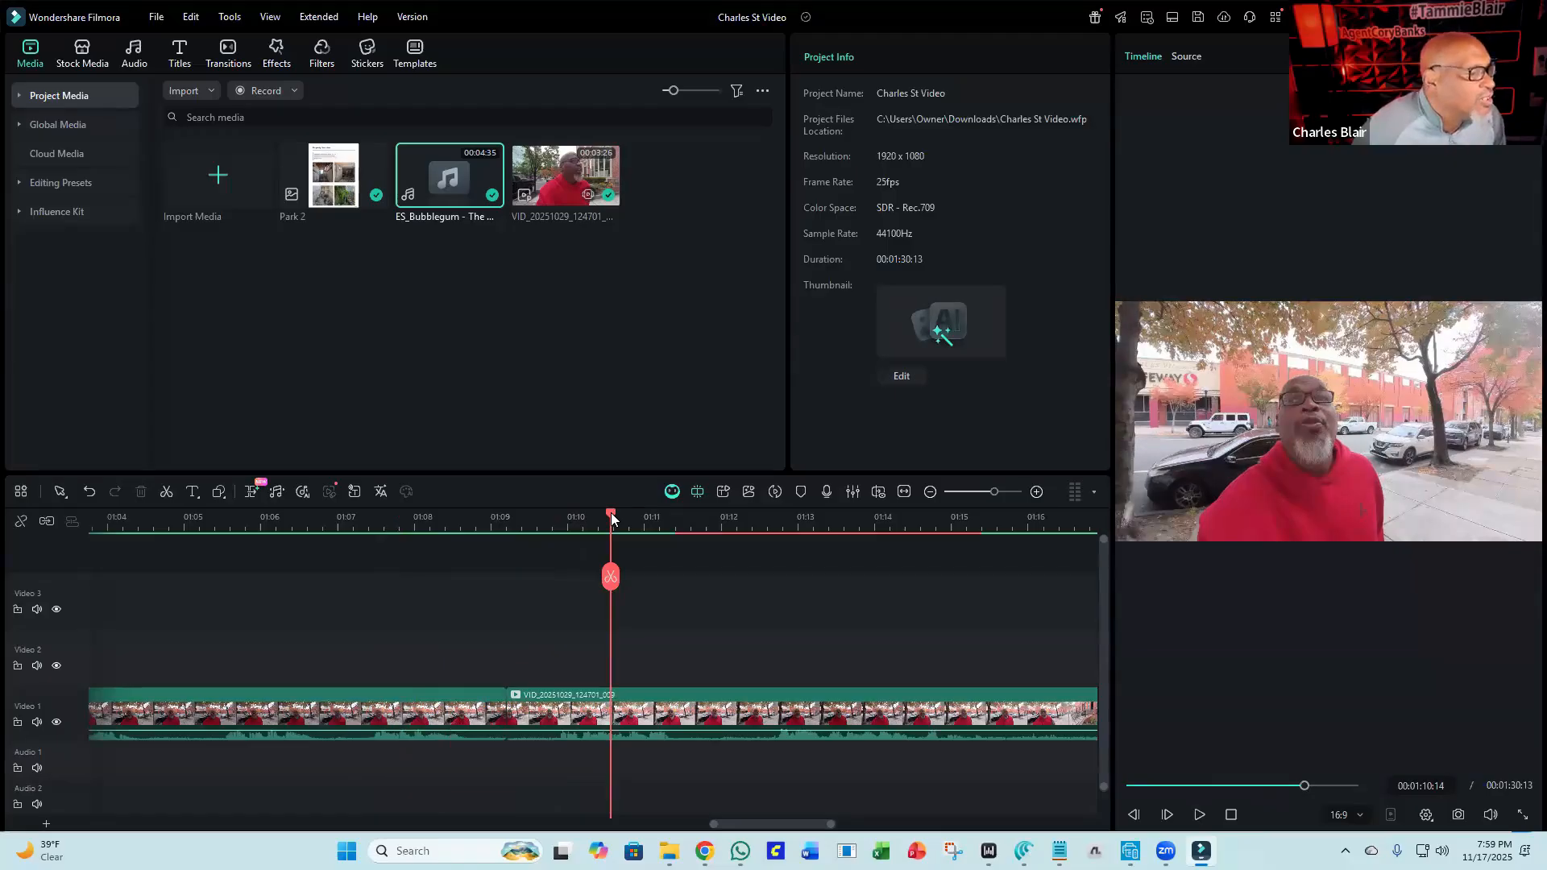
drag(611, 518, 469, 521)
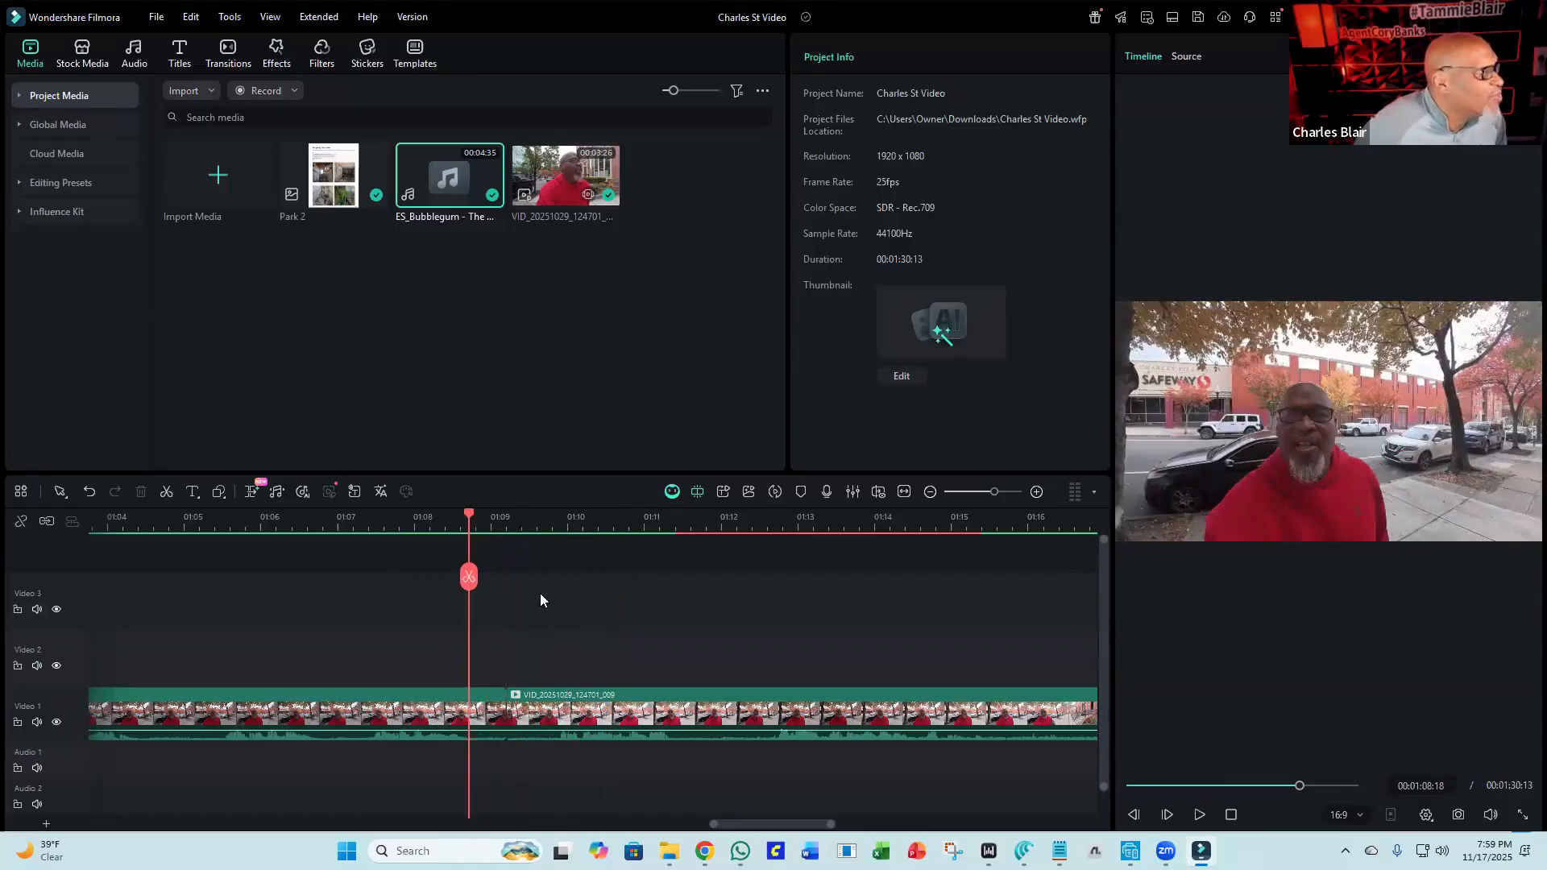
click(473, 576)
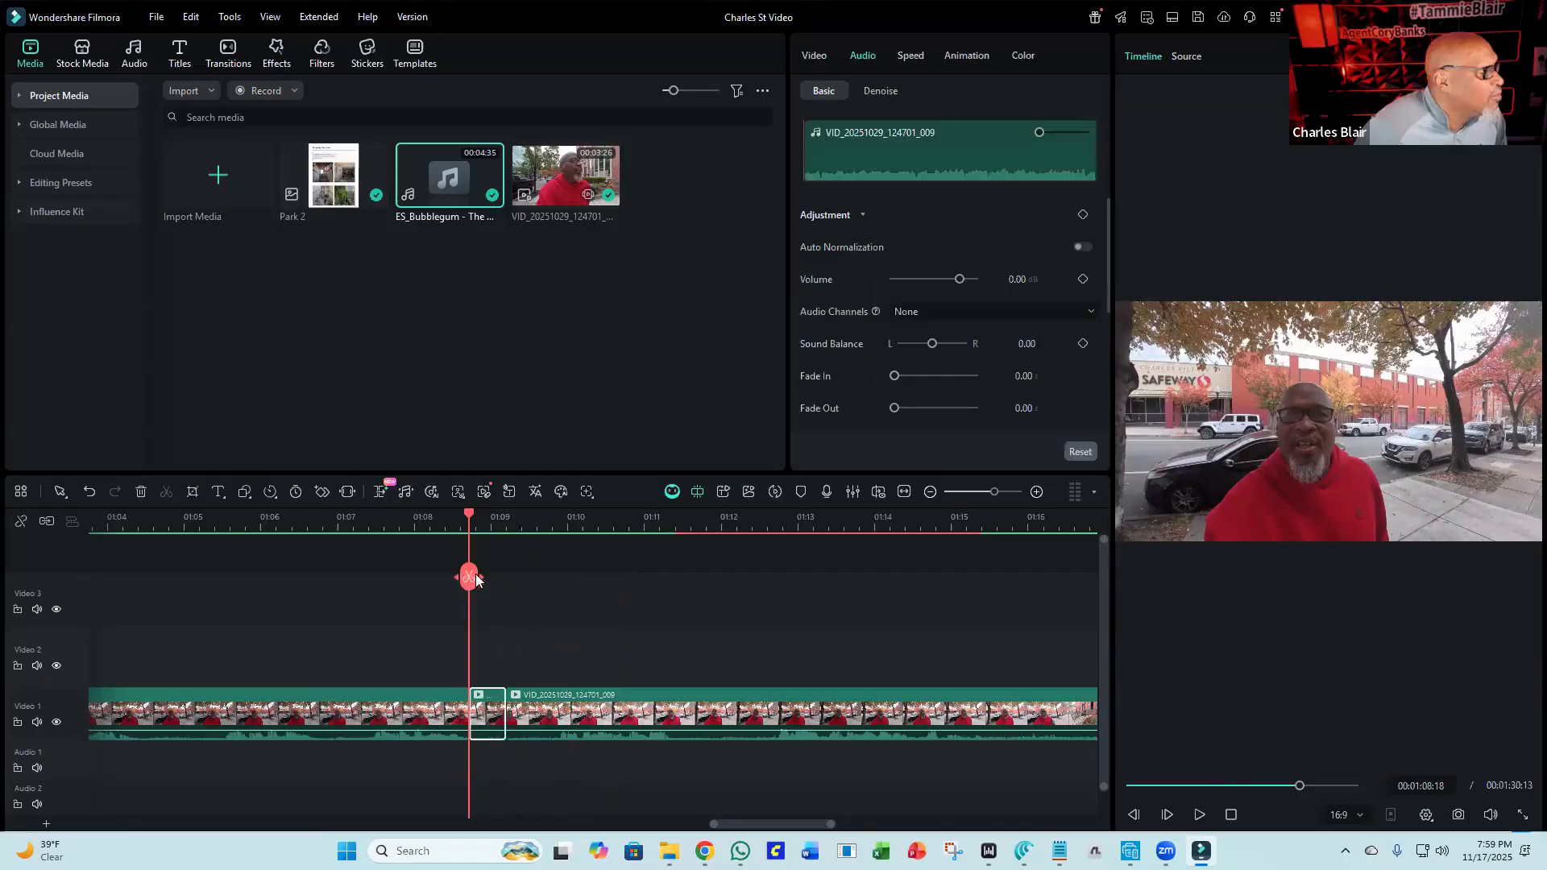
drag(471, 520, 556, 546)
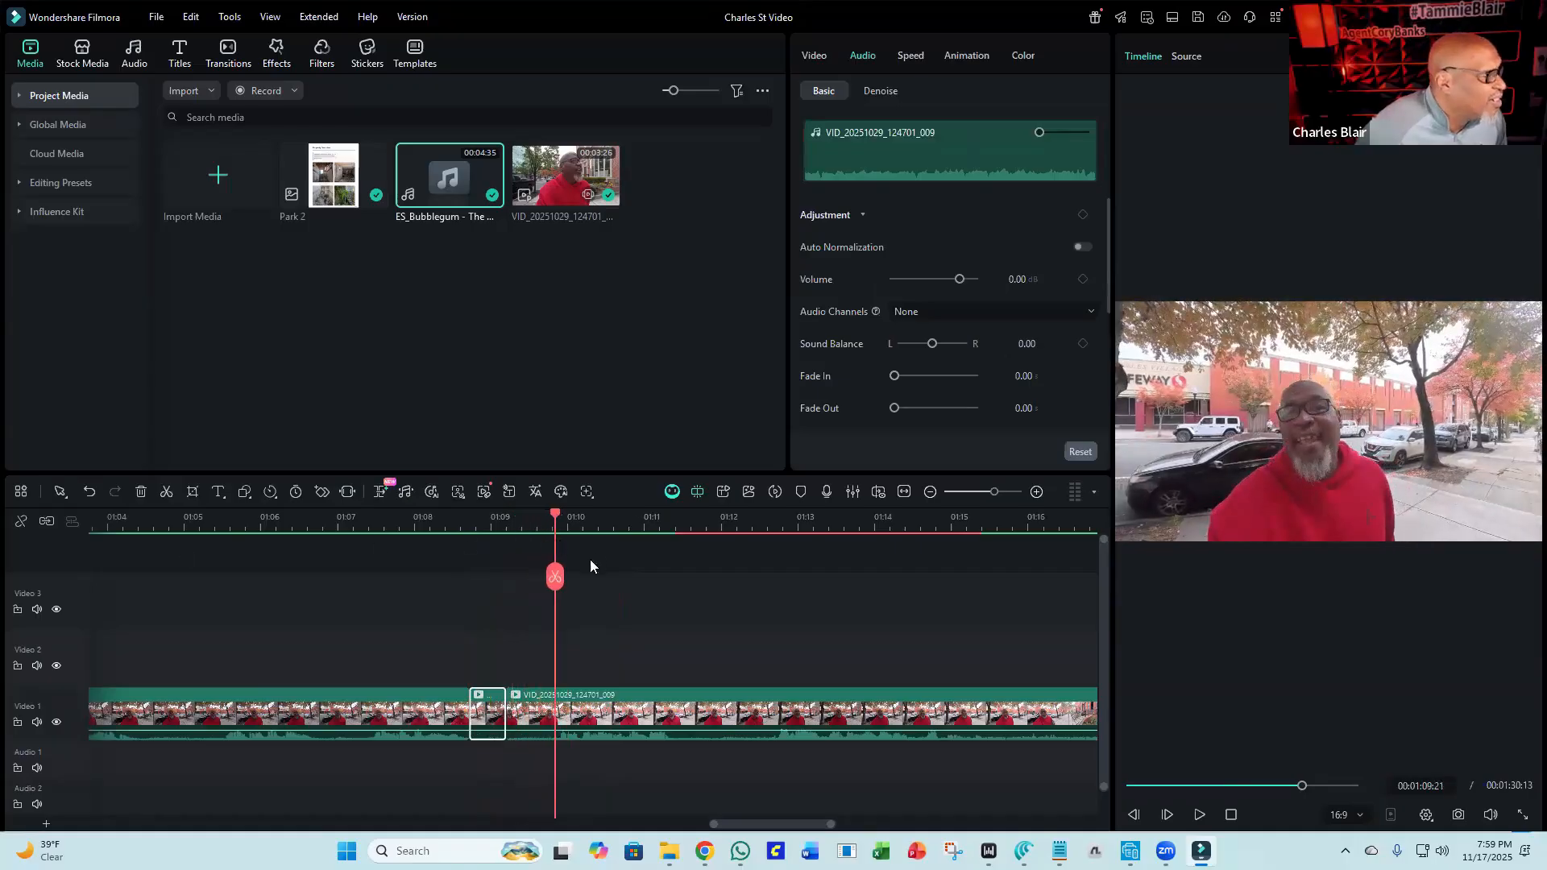
click(555, 577)
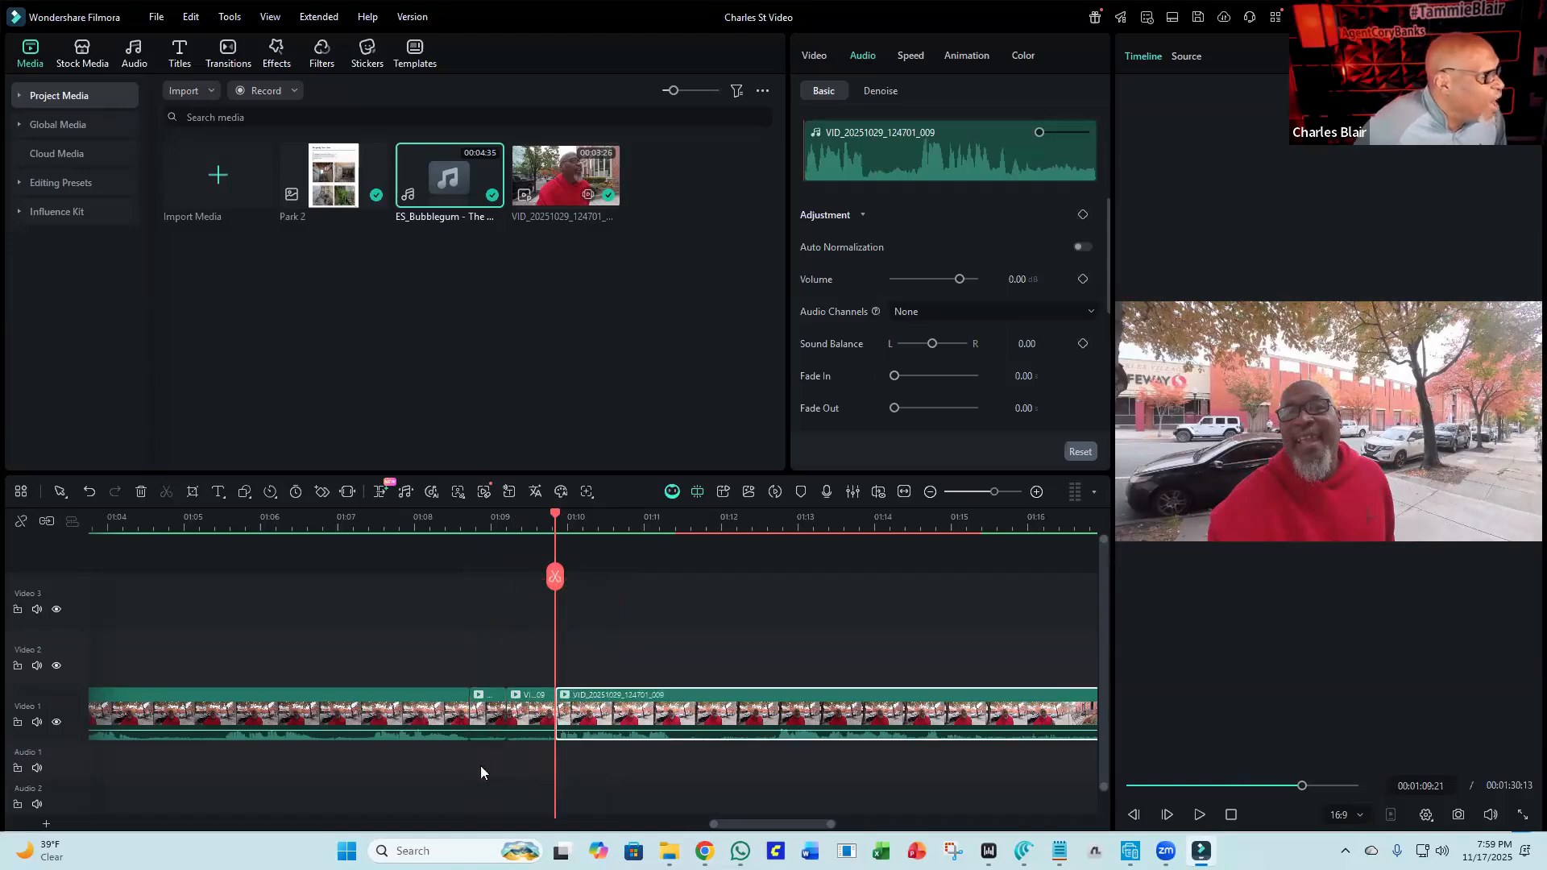
Delete the short segment between the new splits and close the gaps it leaves.
click(493, 712)
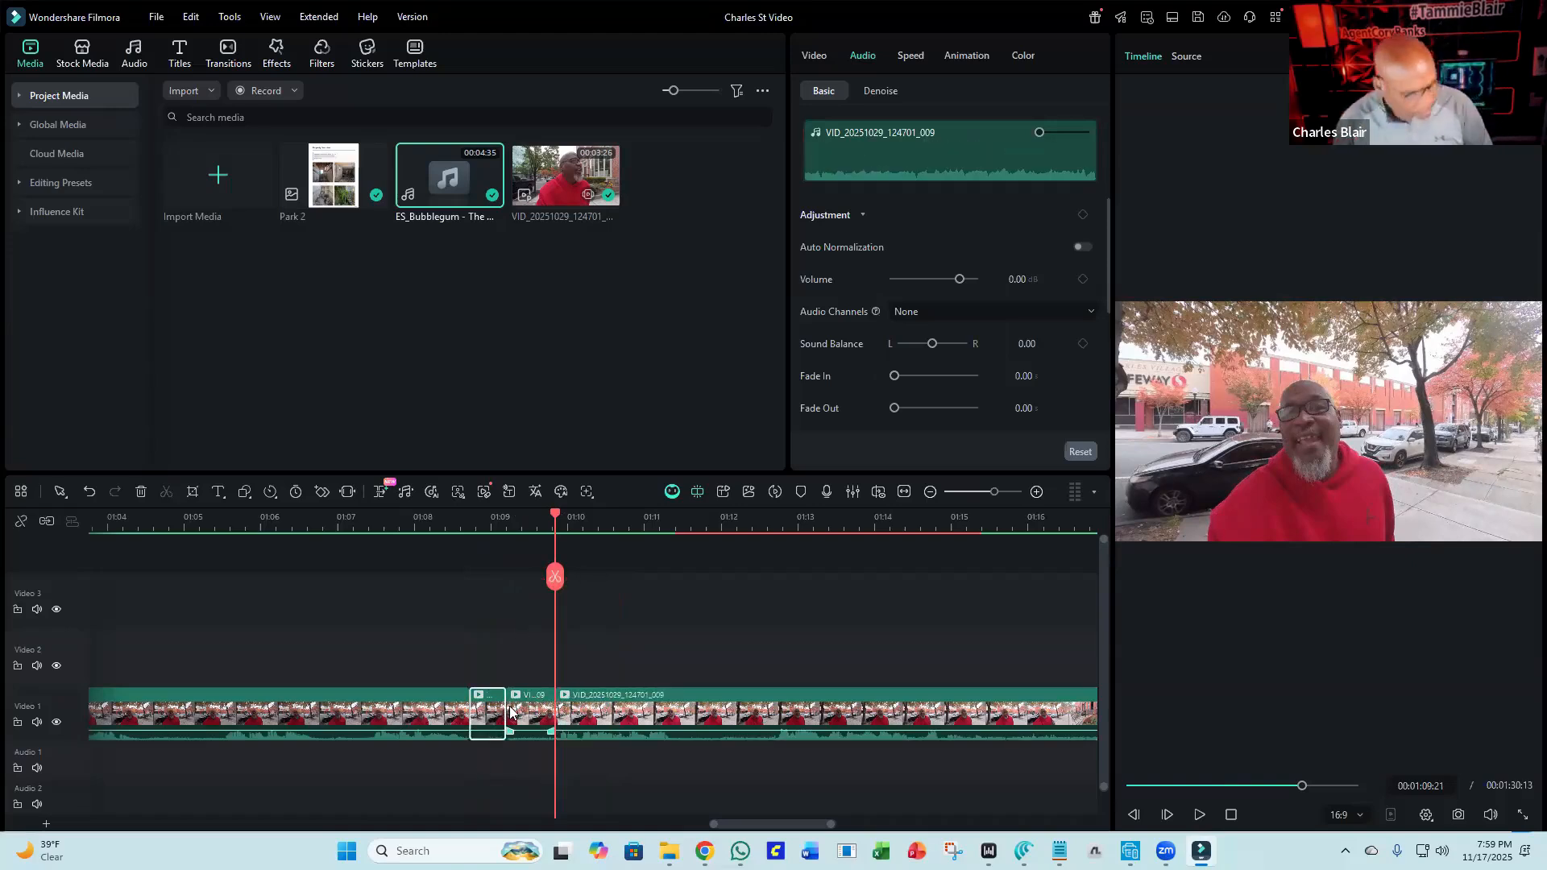
key(Delete)
click(532, 729)
key(Delete)
click(520, 714)
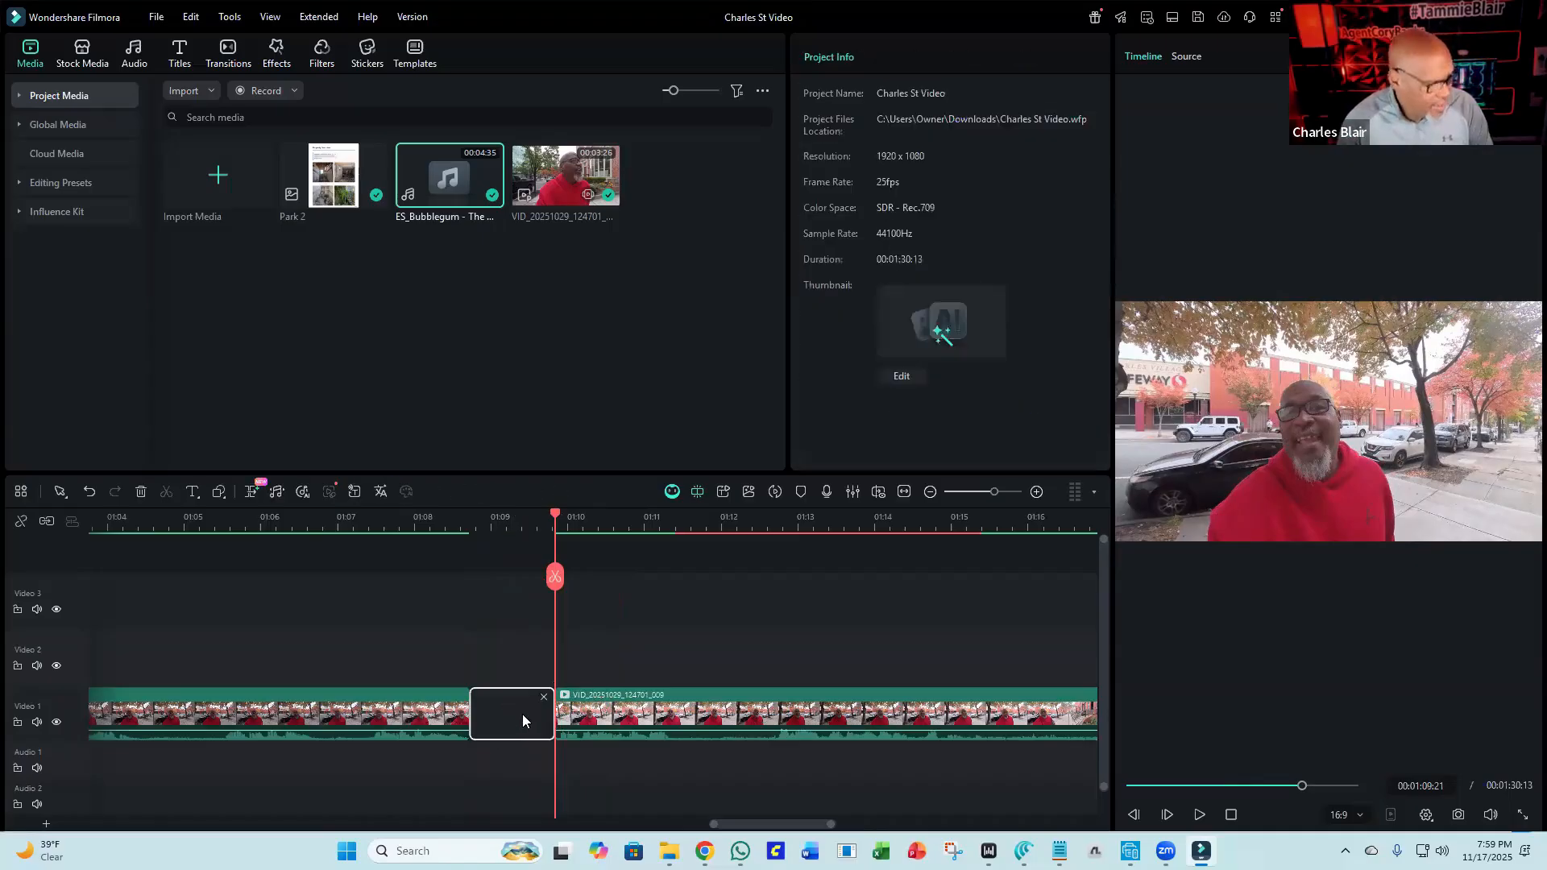
key(Delete)
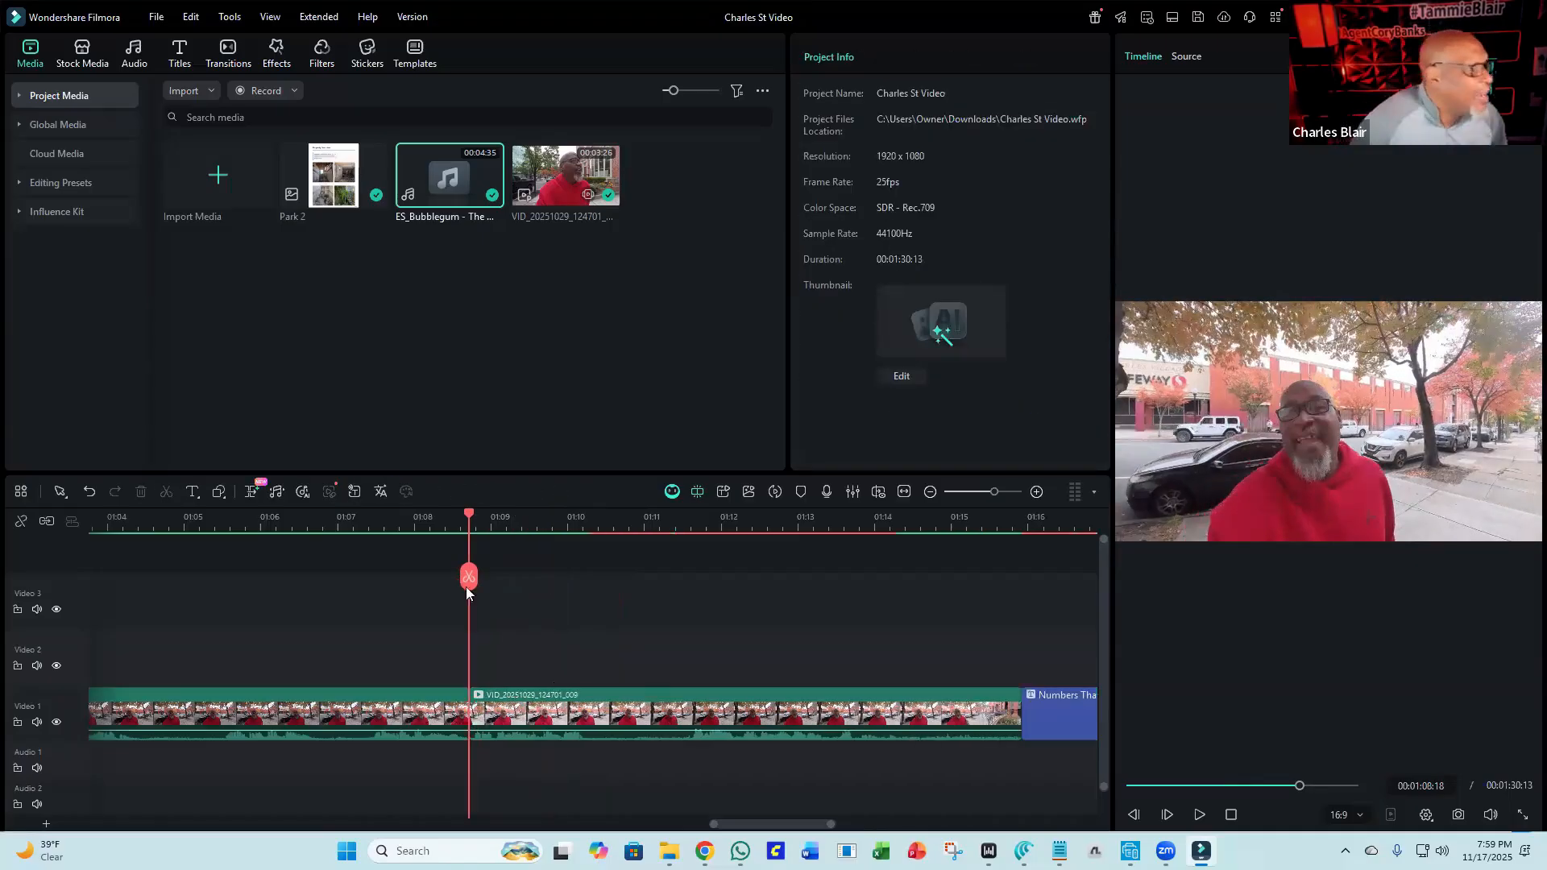
Review the edited footage around the cuts by playing it from several points.
click(431, 522)
click(1197, 815)
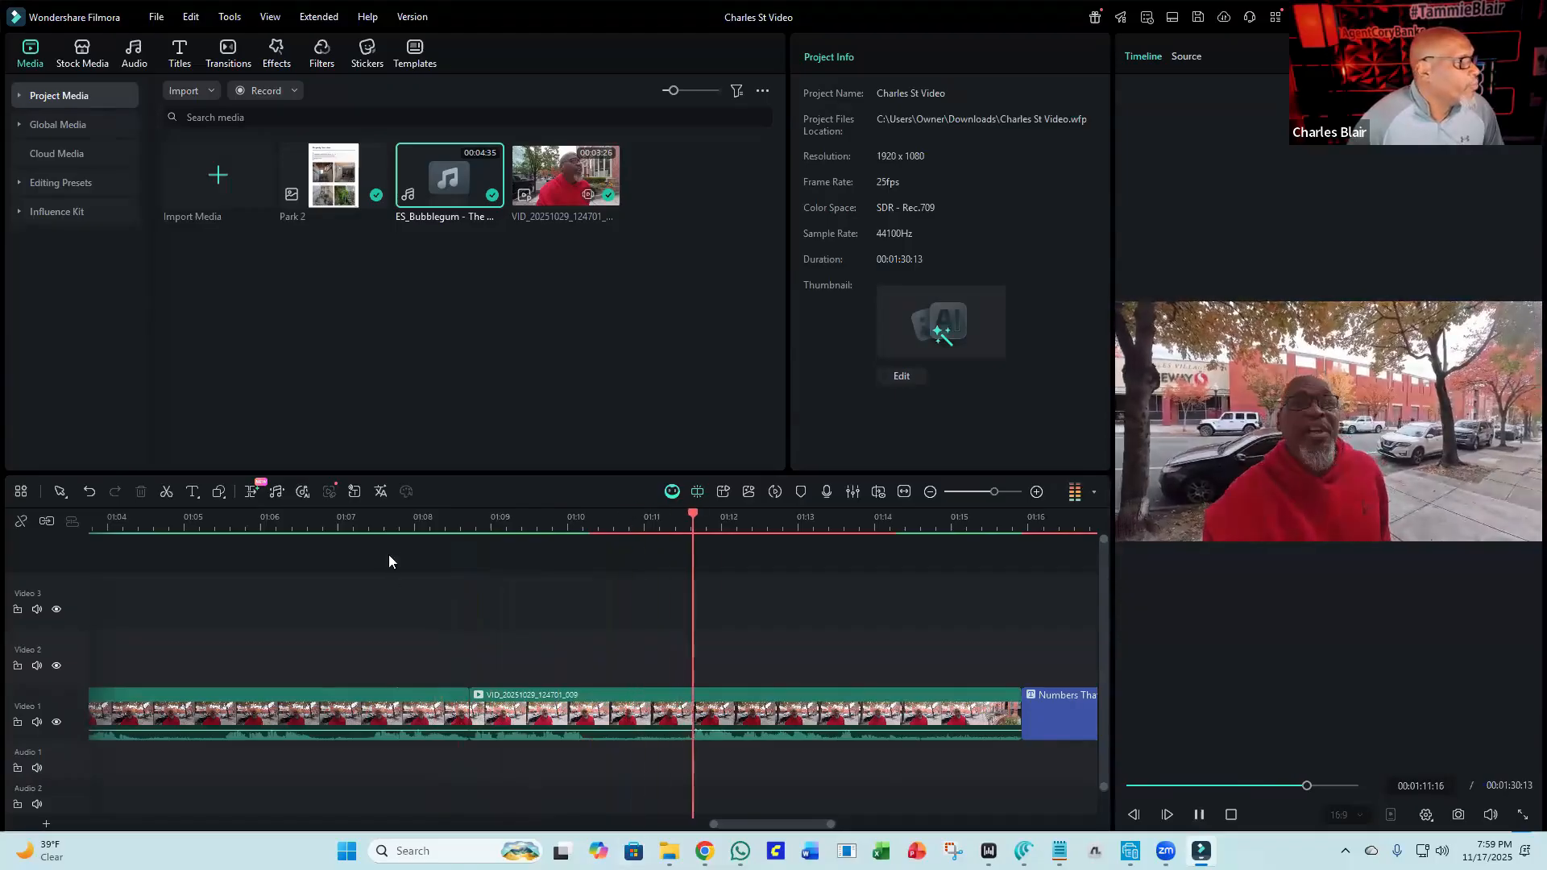
click(381, 523)
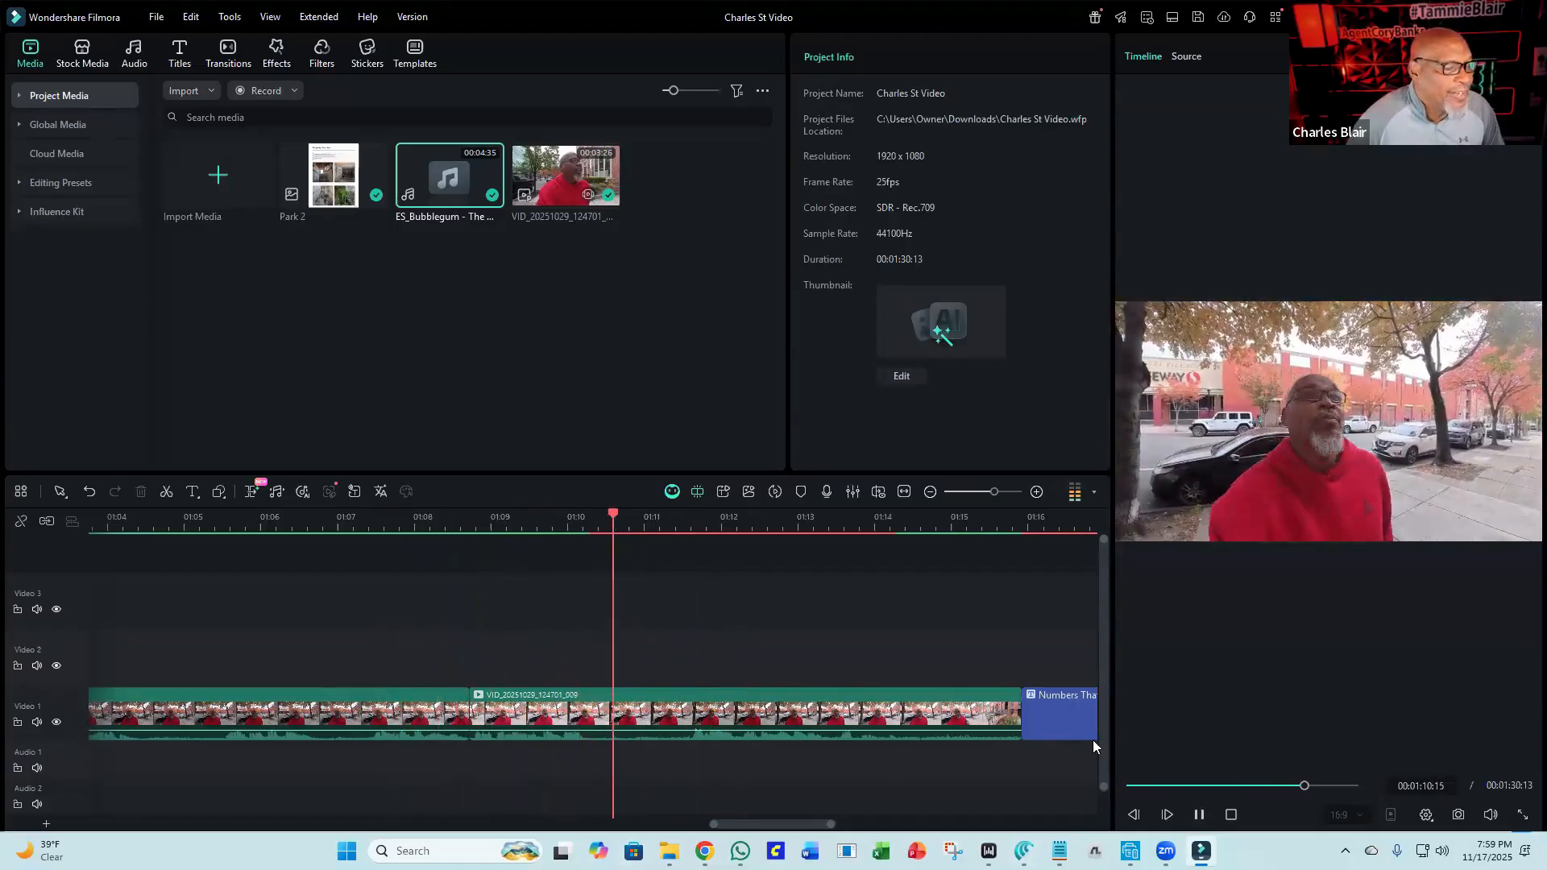
click(1198, 815)
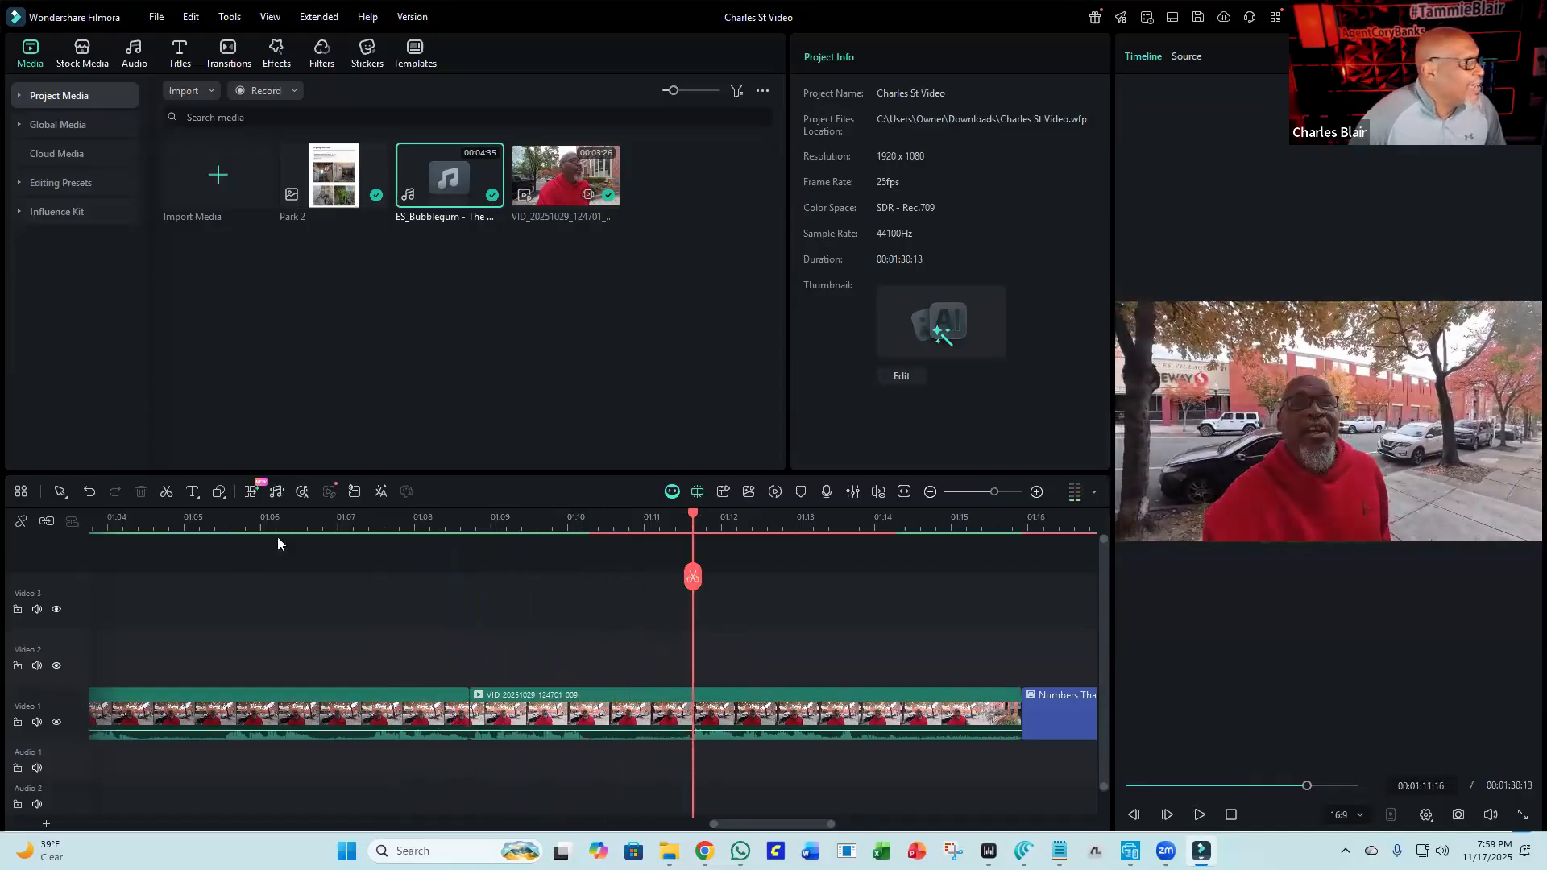
click(326, 521)
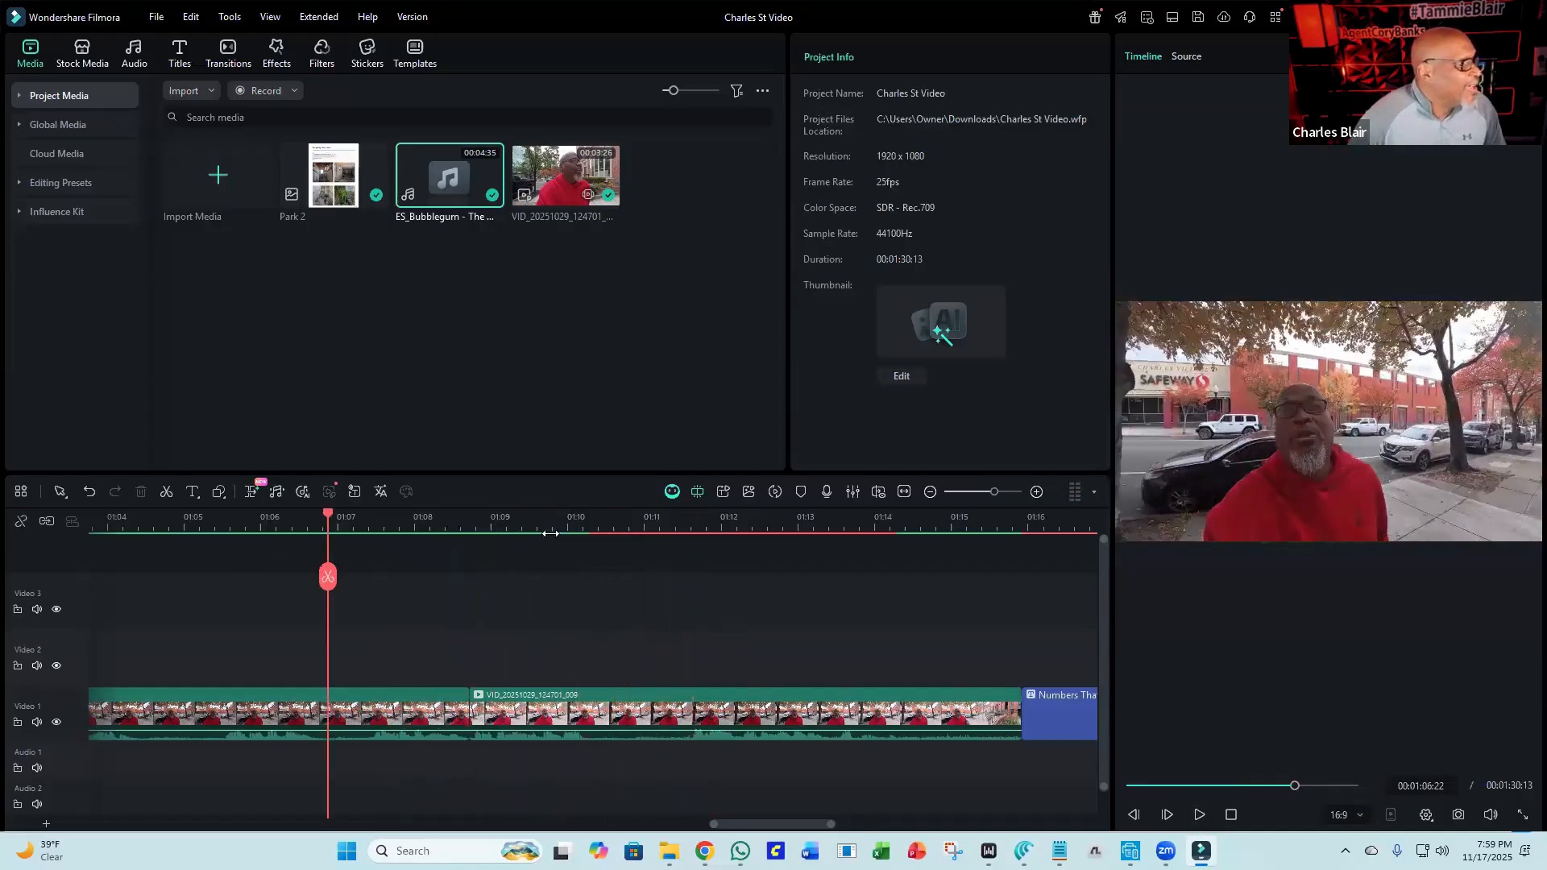
click(1198, 815)
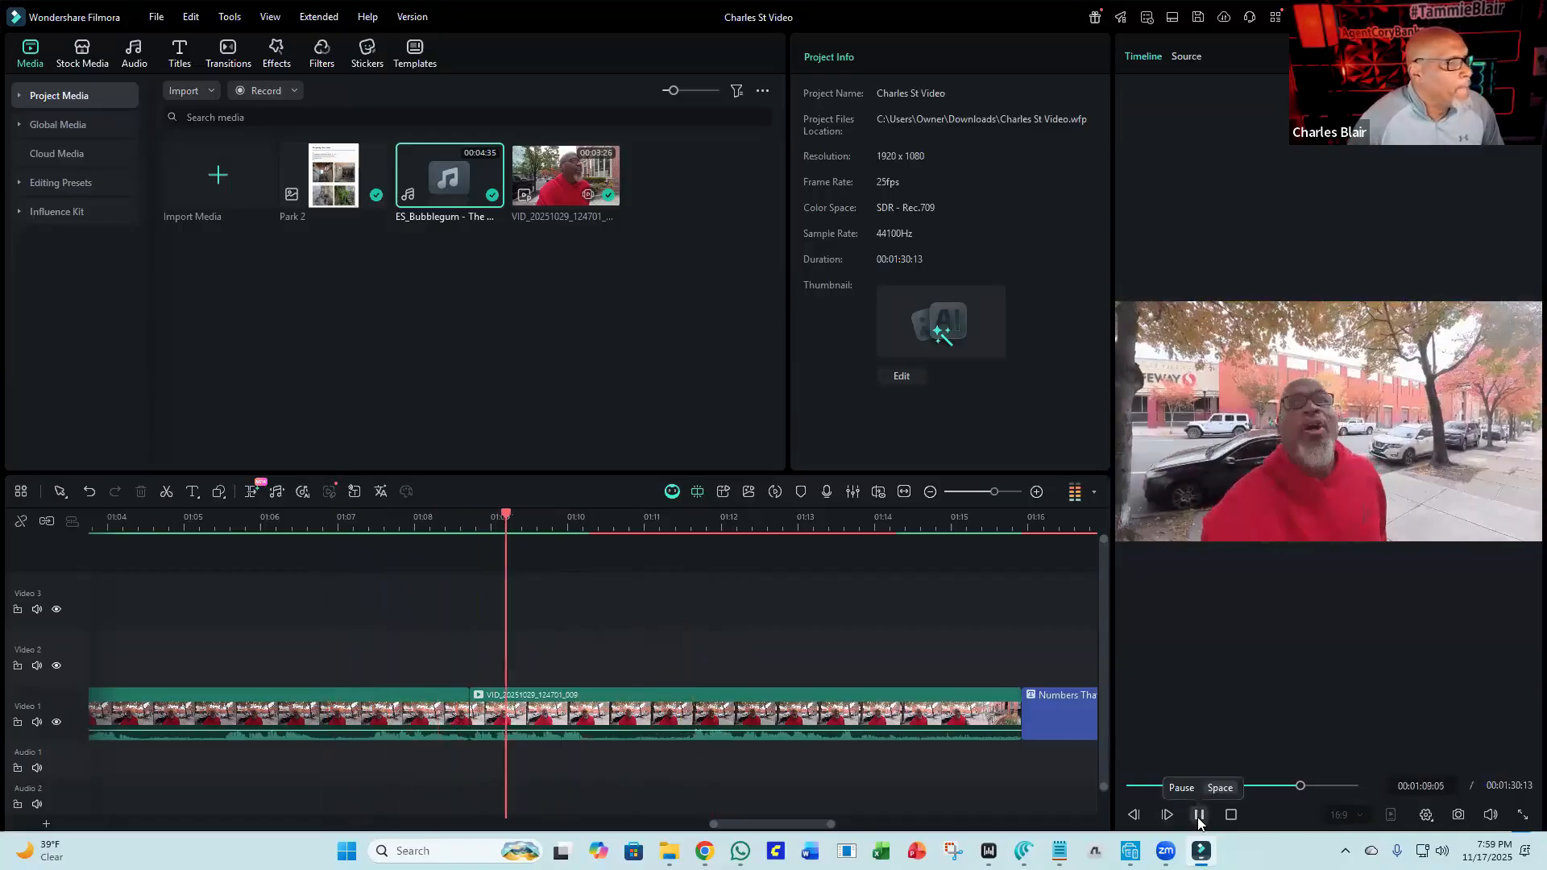
click(1198, 815)
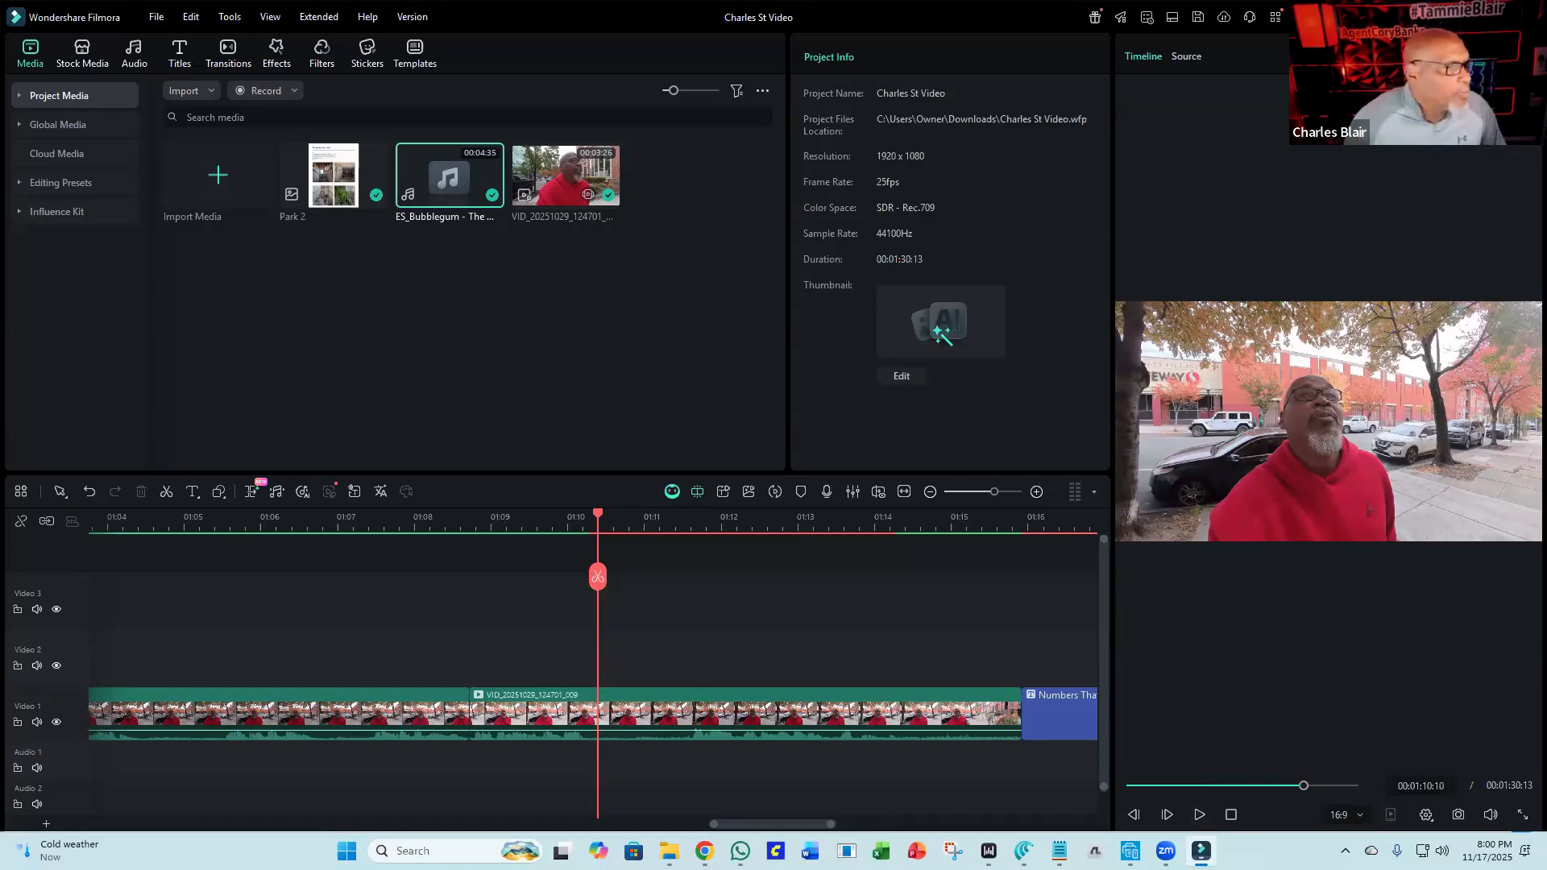
click(395, 528)
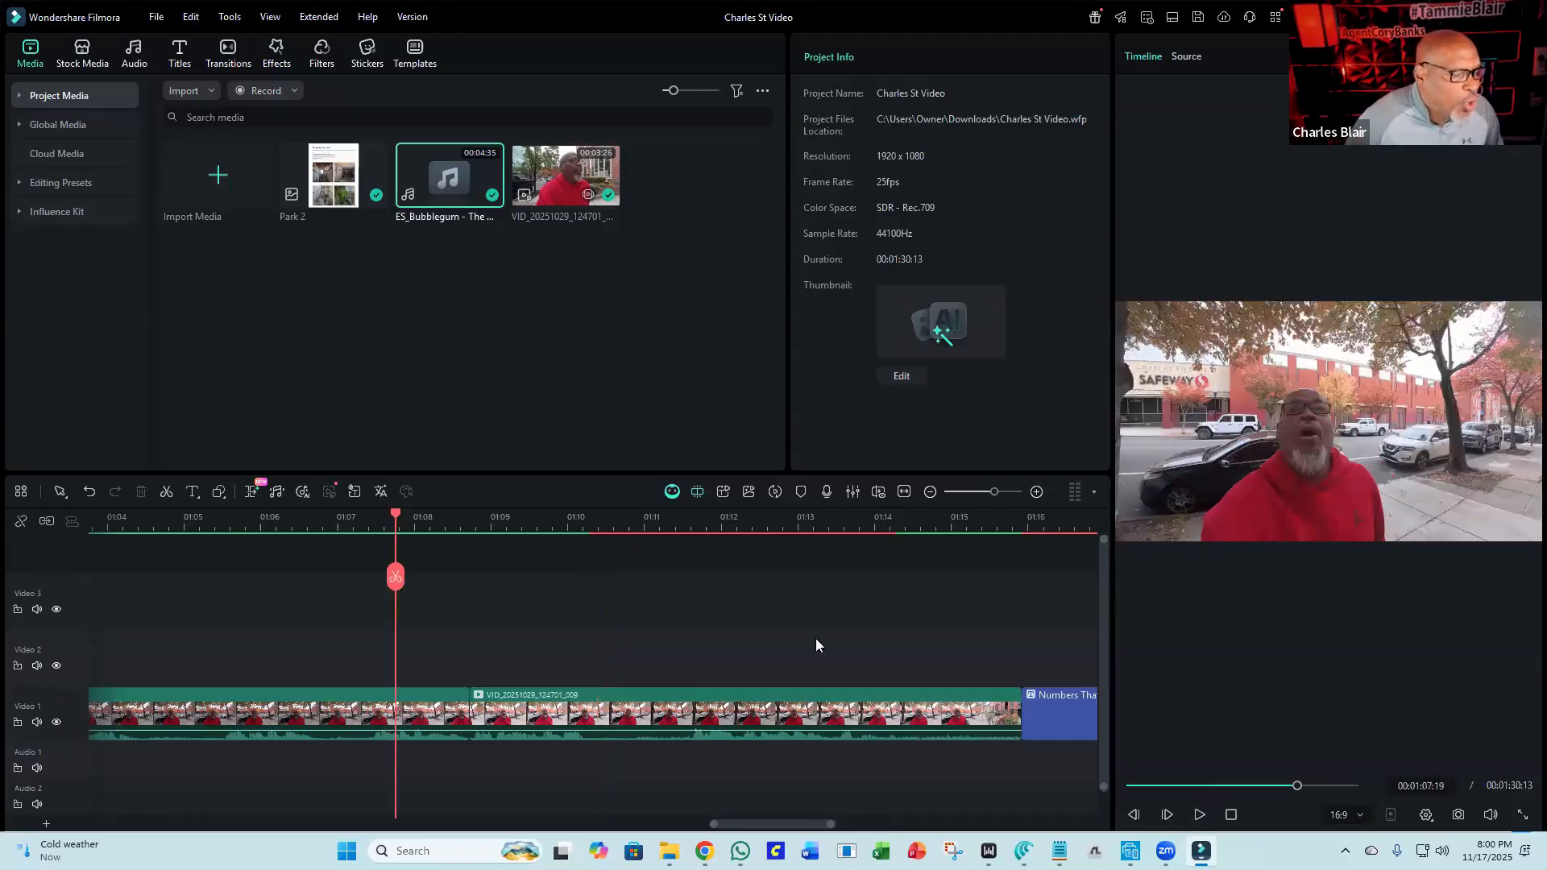
click(1192, 814)
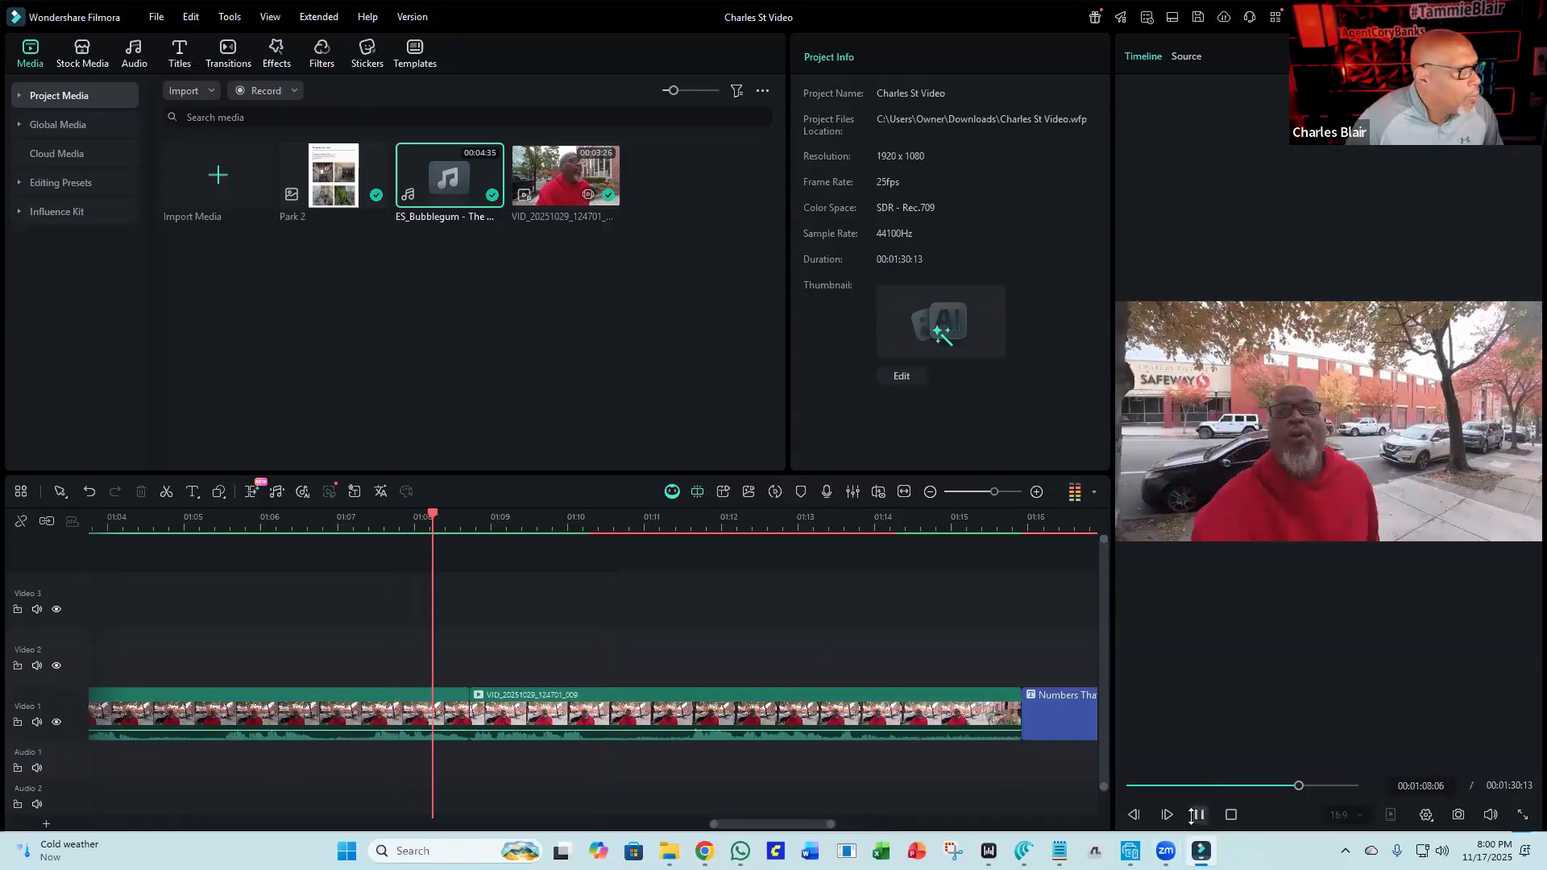
click(1192, 815)
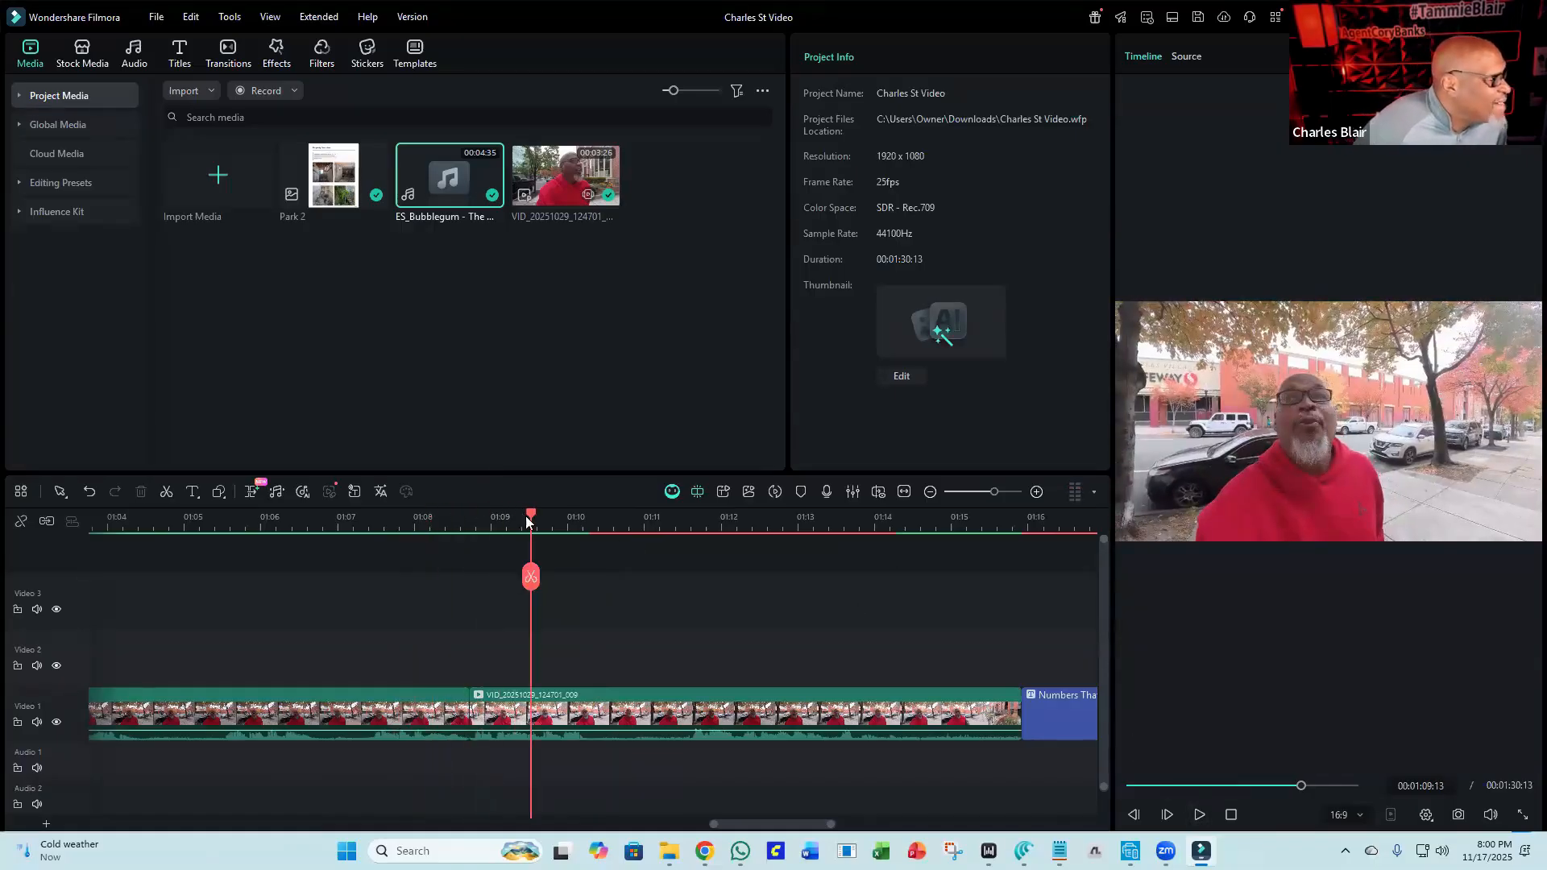
drag(529, 521, 467, 525)
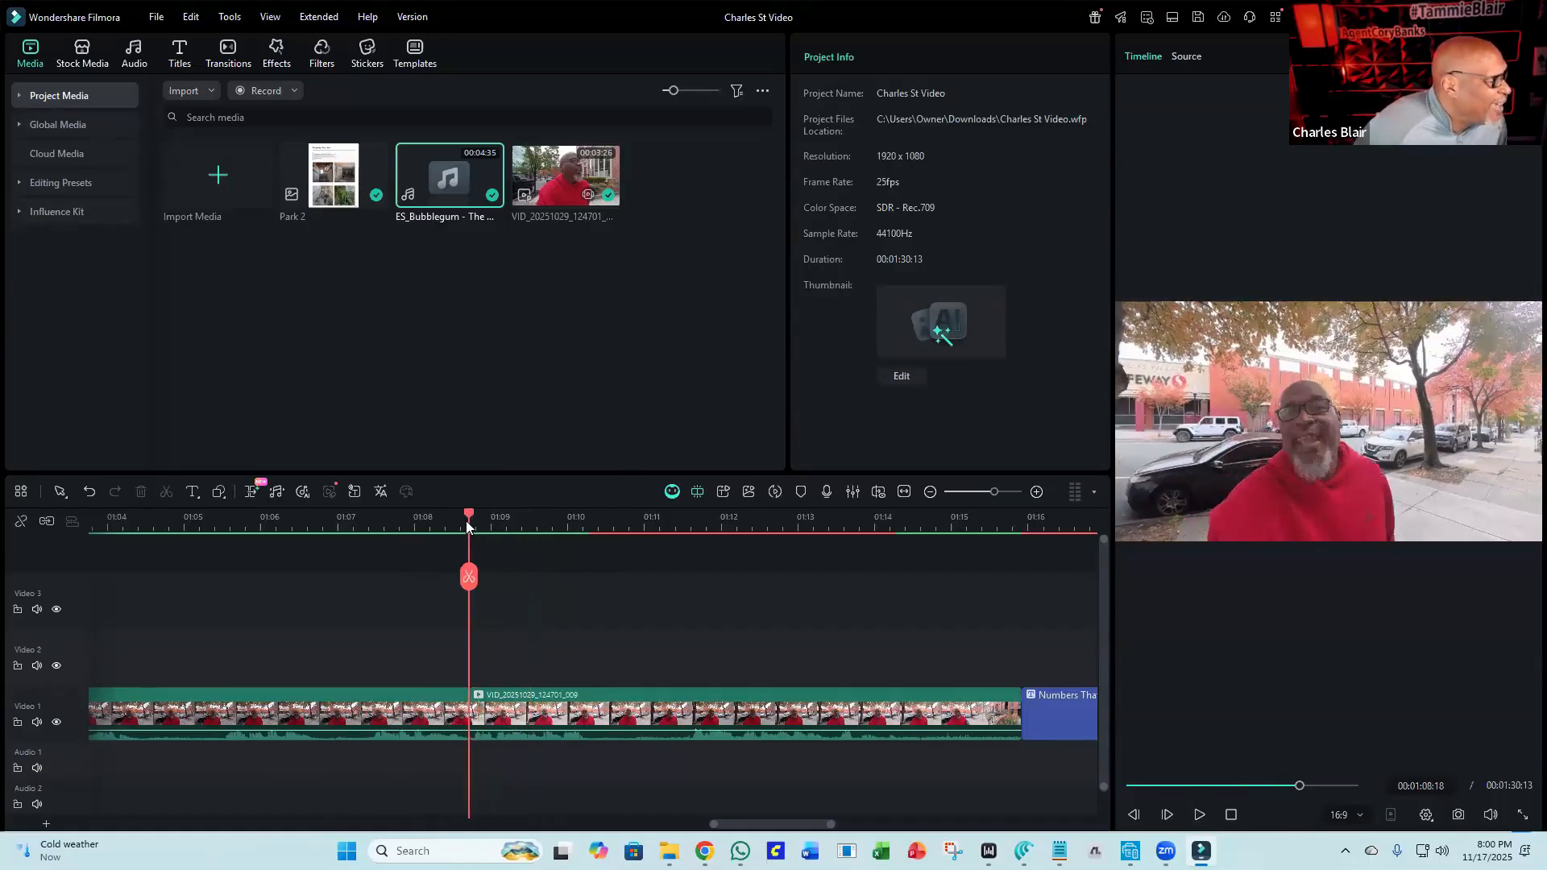
click(1198, 814)
key(space)
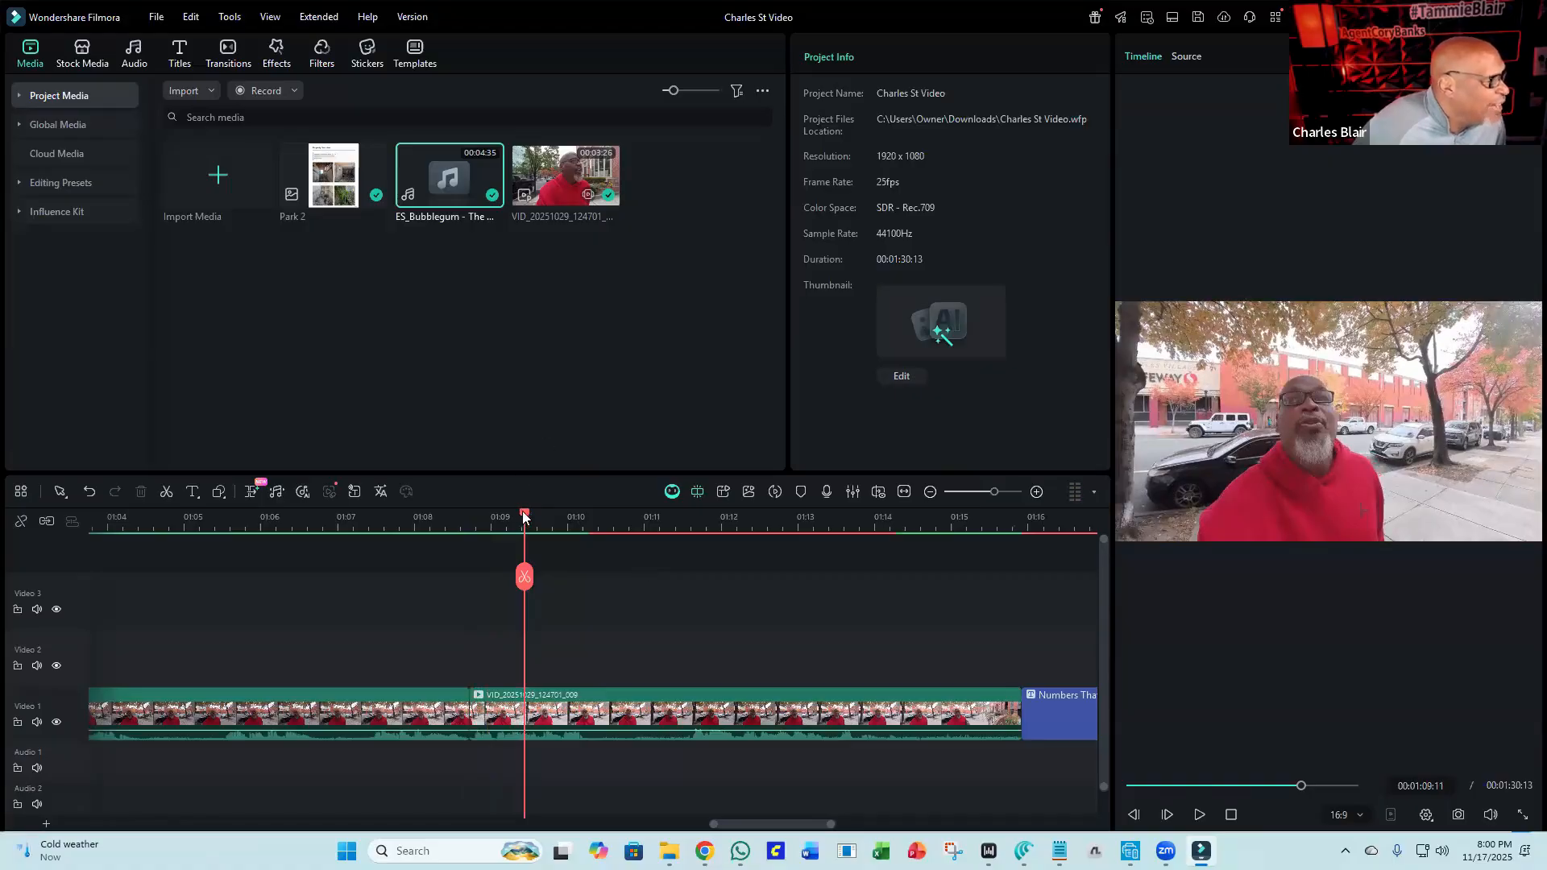
drag(522, 516, 472, 525)
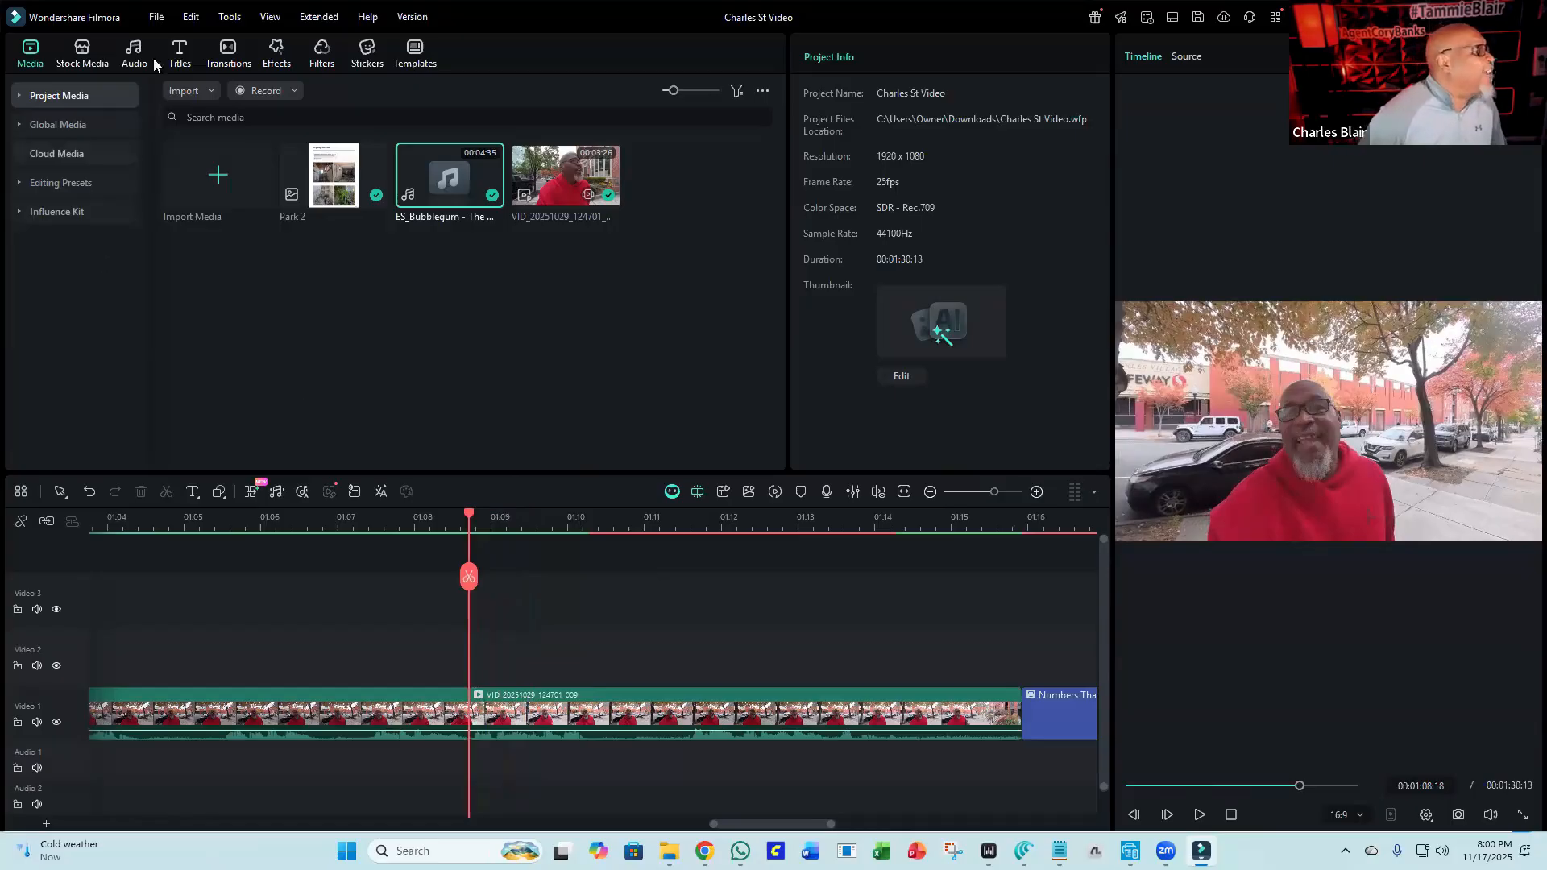
Add the Default Title from the Trending titles to the Video 2 track at about 1:08.
click(179, 69)
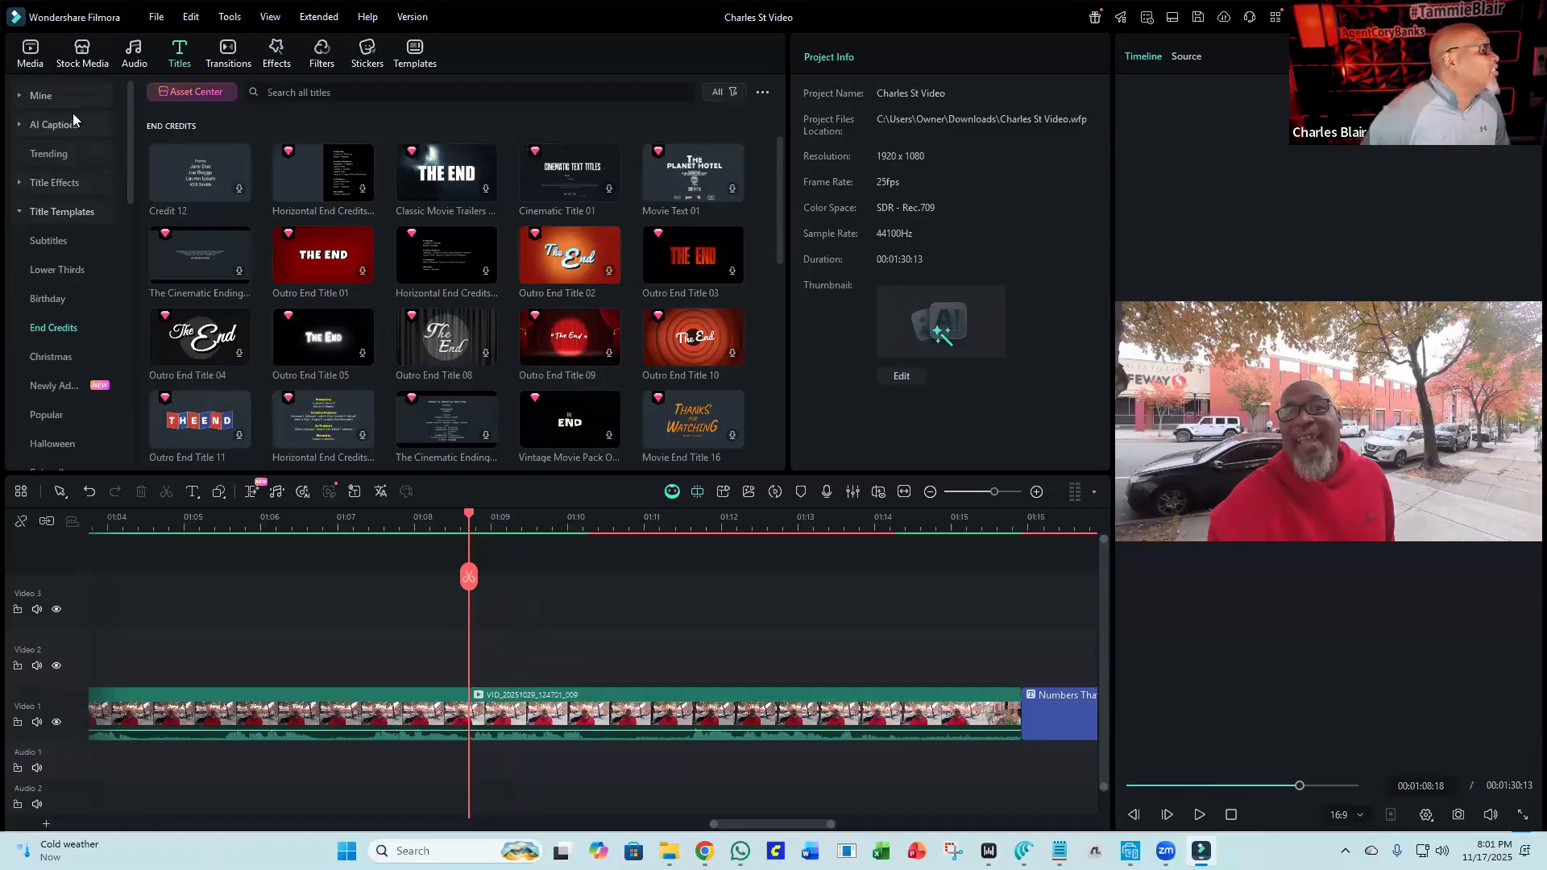
click(50, 162)
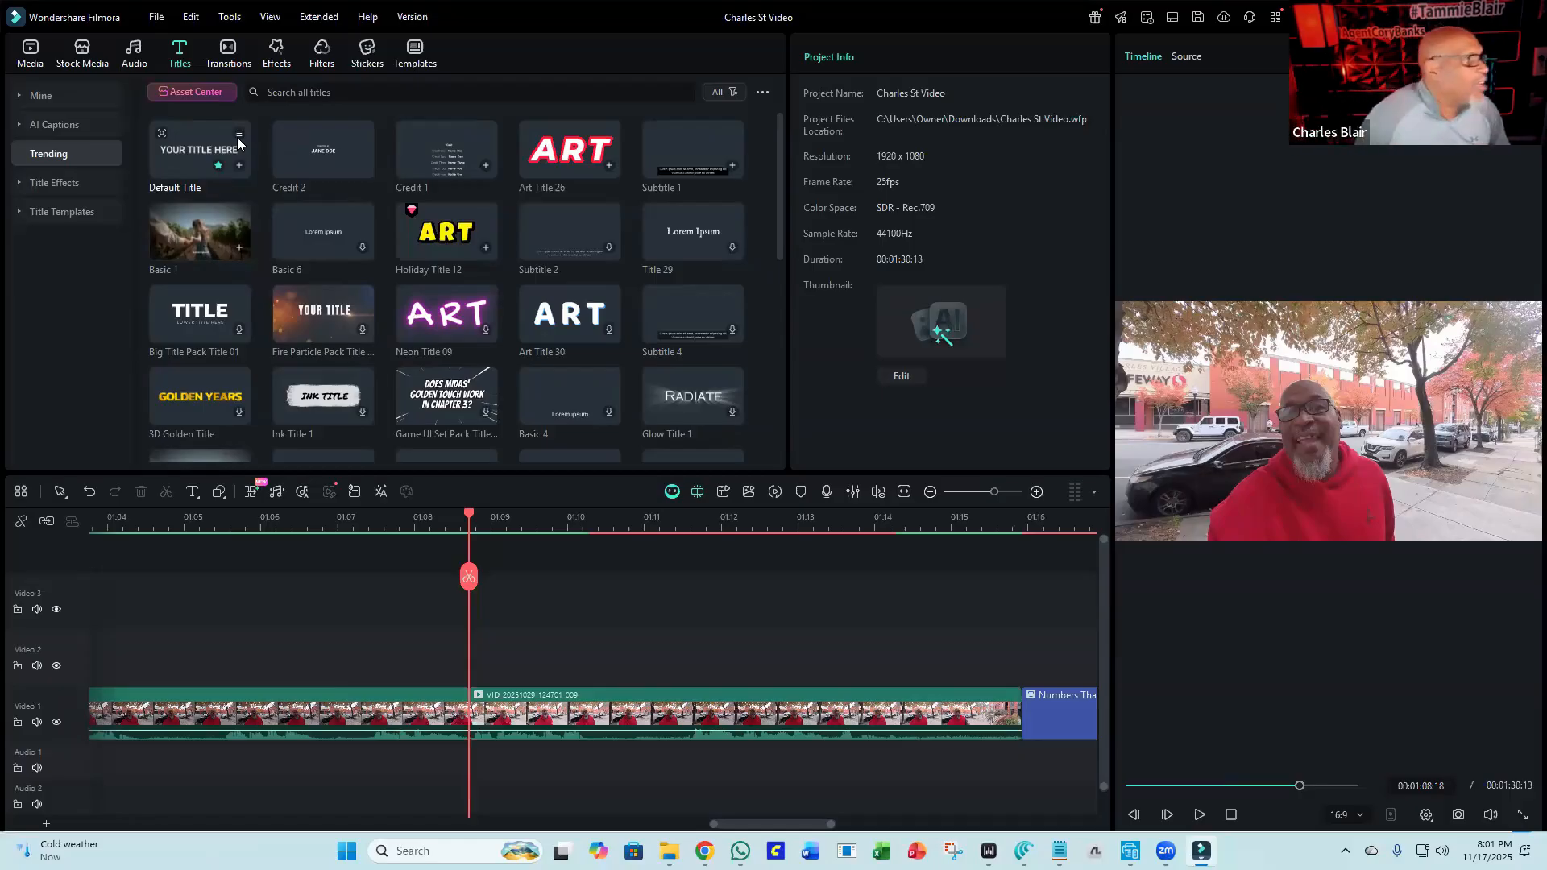
drag(197, 135, 468, 647)
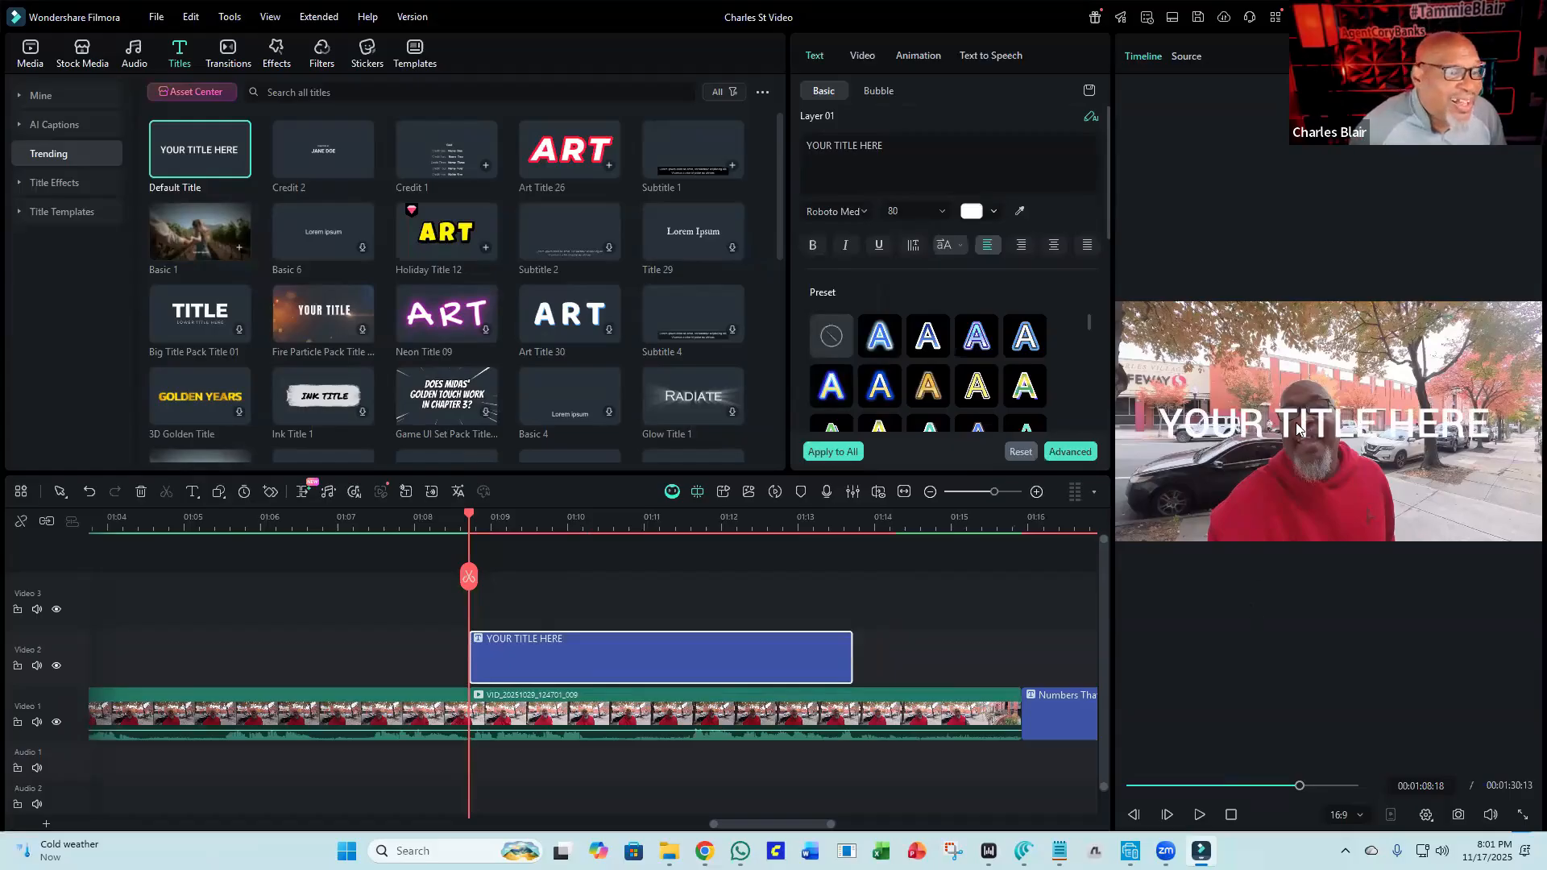
Shrink the title text to size 45 and move it near the bottom of the frame.
click(1268, 408)
drag(1150, 390, 1309, 423)
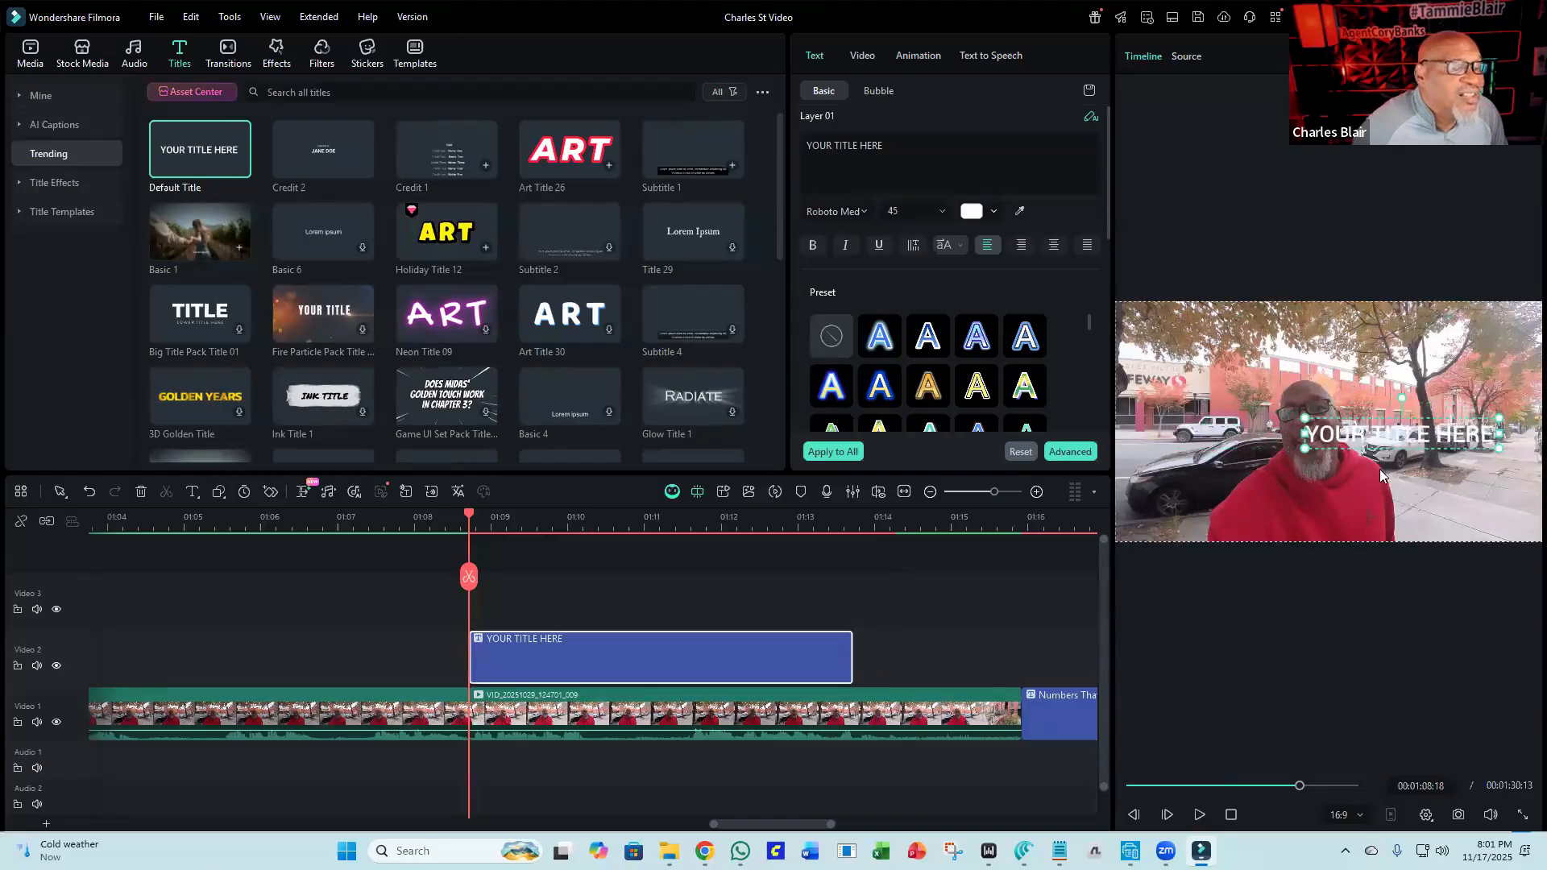
drag(1409, 411, 1343, 522)
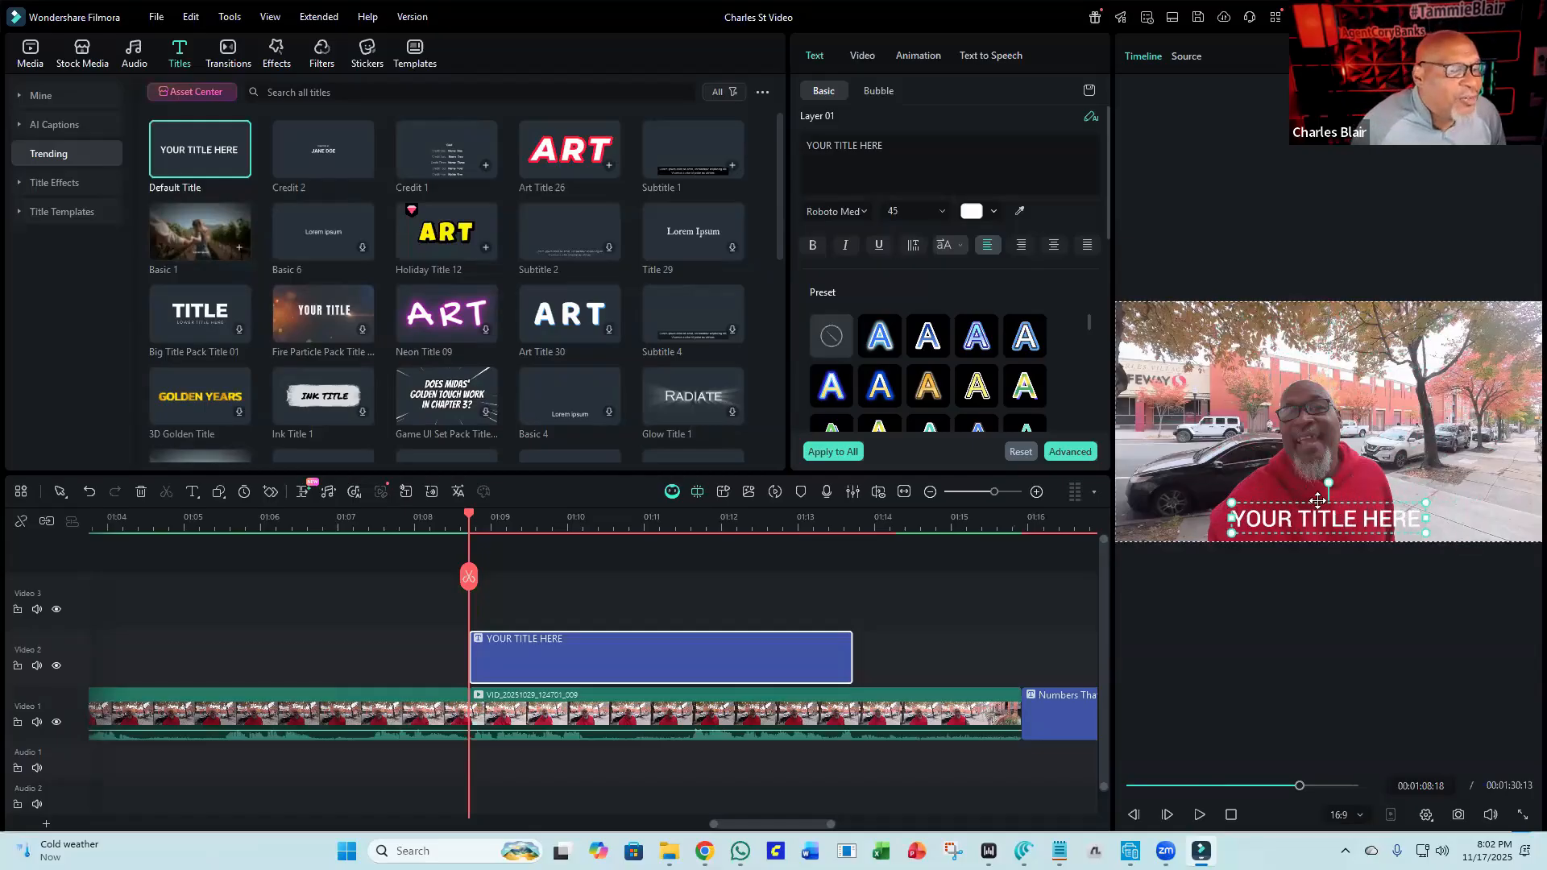
Turn on the title's Background option with a color fill behind the text.
drag(1324, 517, 1326, 344)
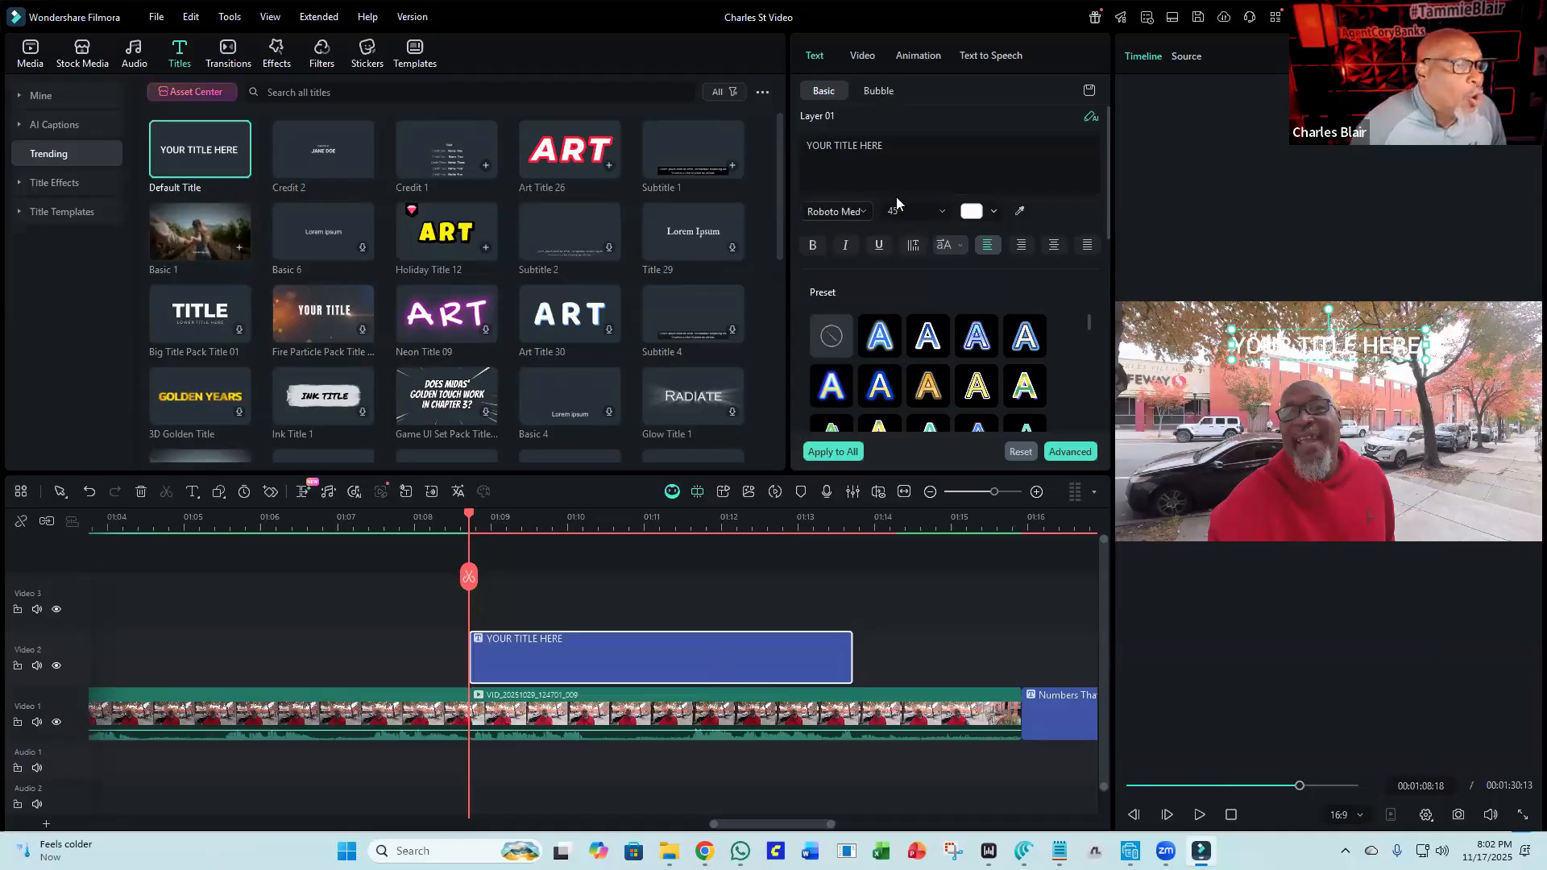
scroll(895, 206, down, 2)
scroll(893, 207, down, 4)
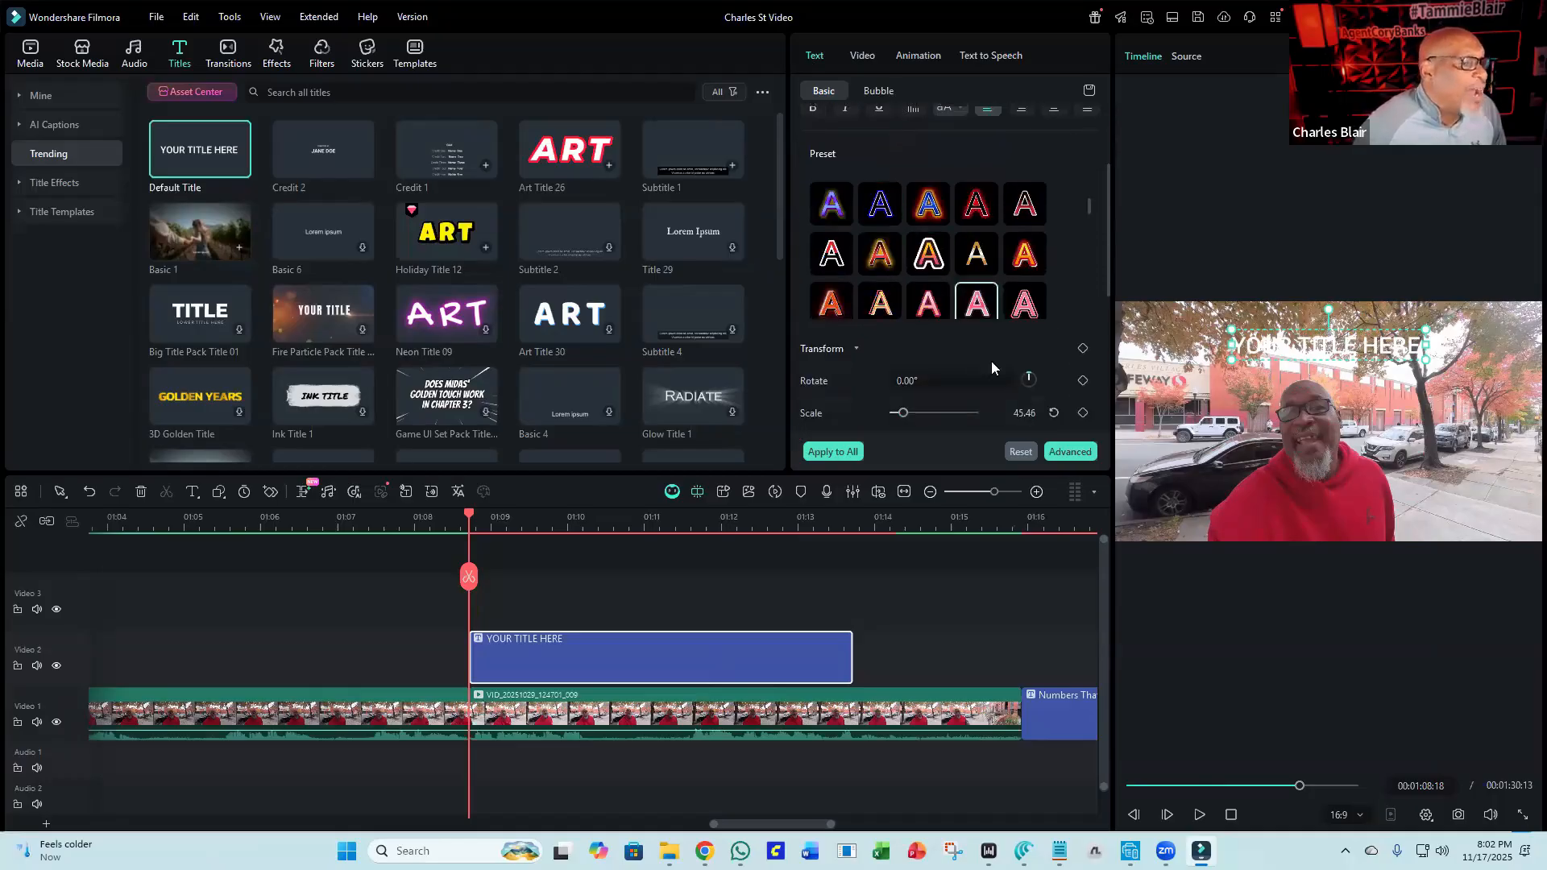
scroll(1023, 322, down, 5)
scroll(1021, 333, down, 2)
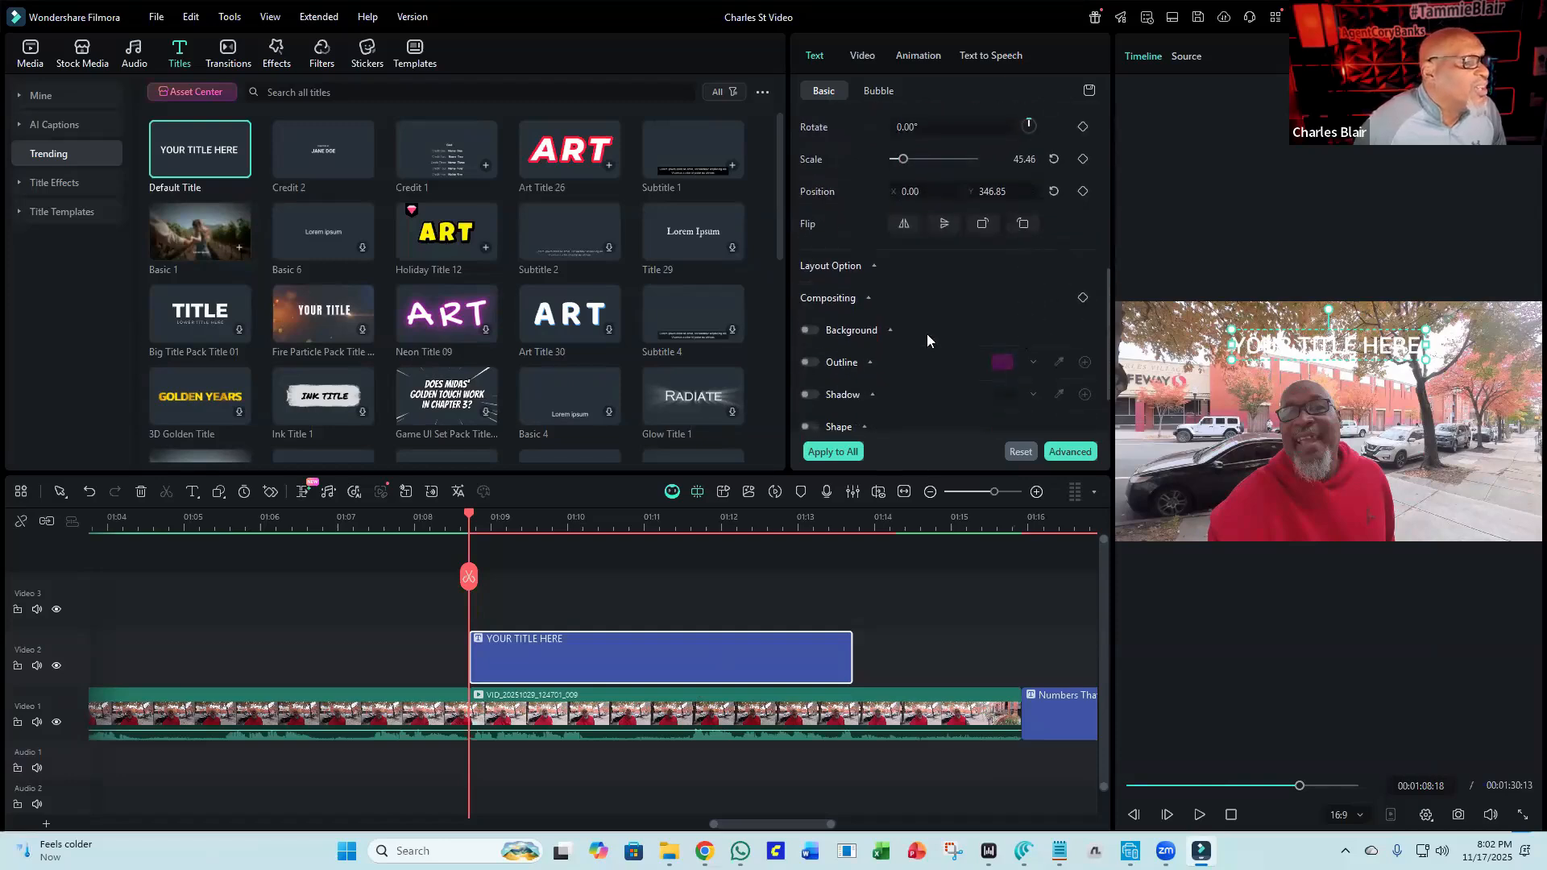
click(809, 330)
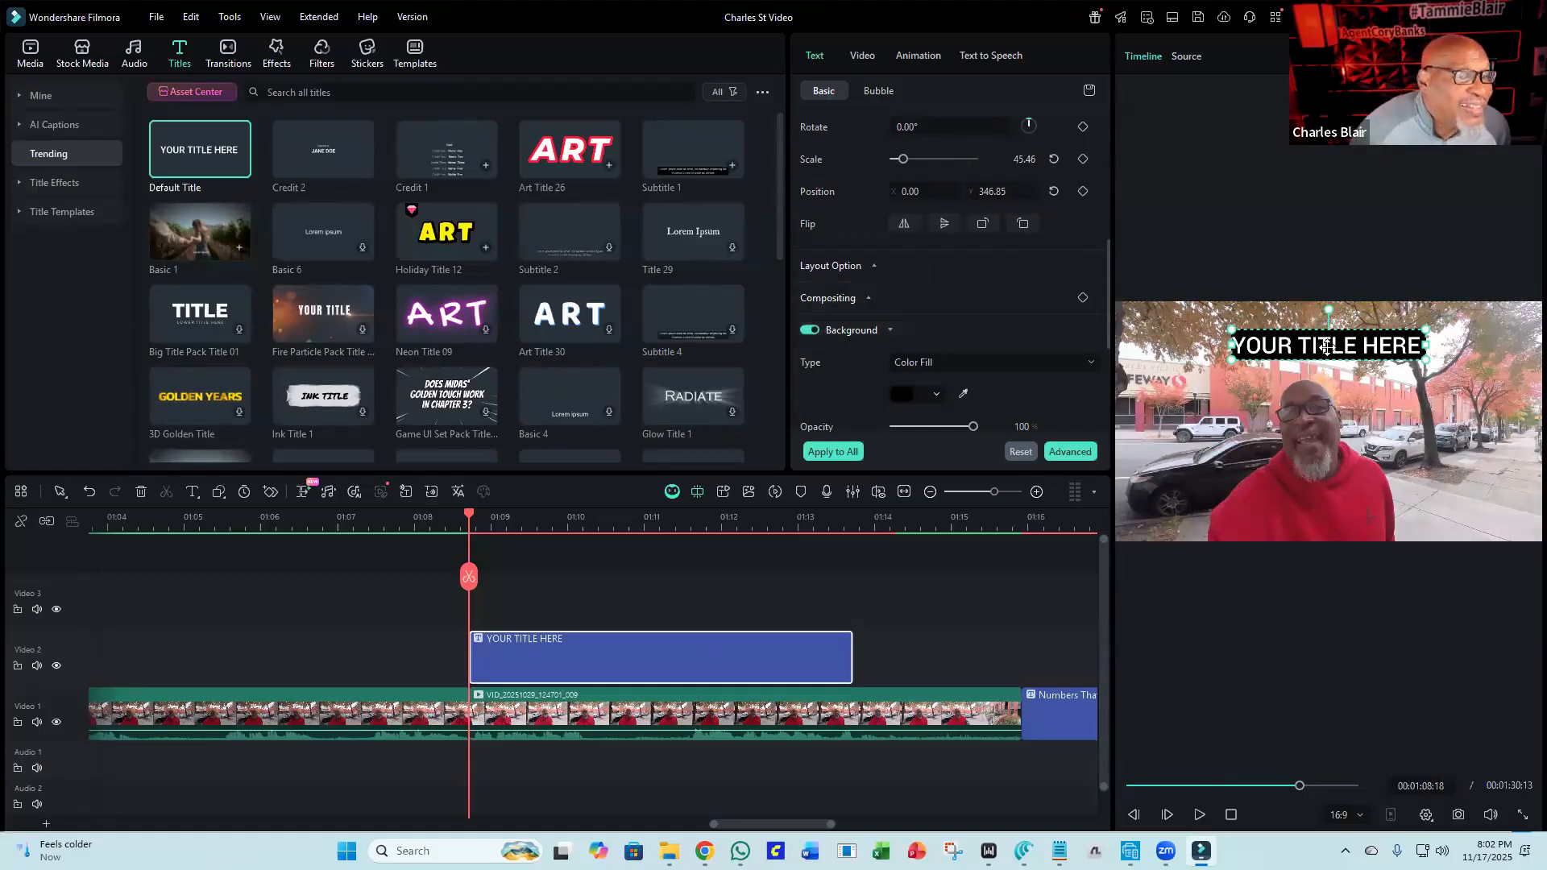
Place the title near the bottom of the frame and reduce its scale to about 40.83.
drag(1325, 348, 1335, 518)
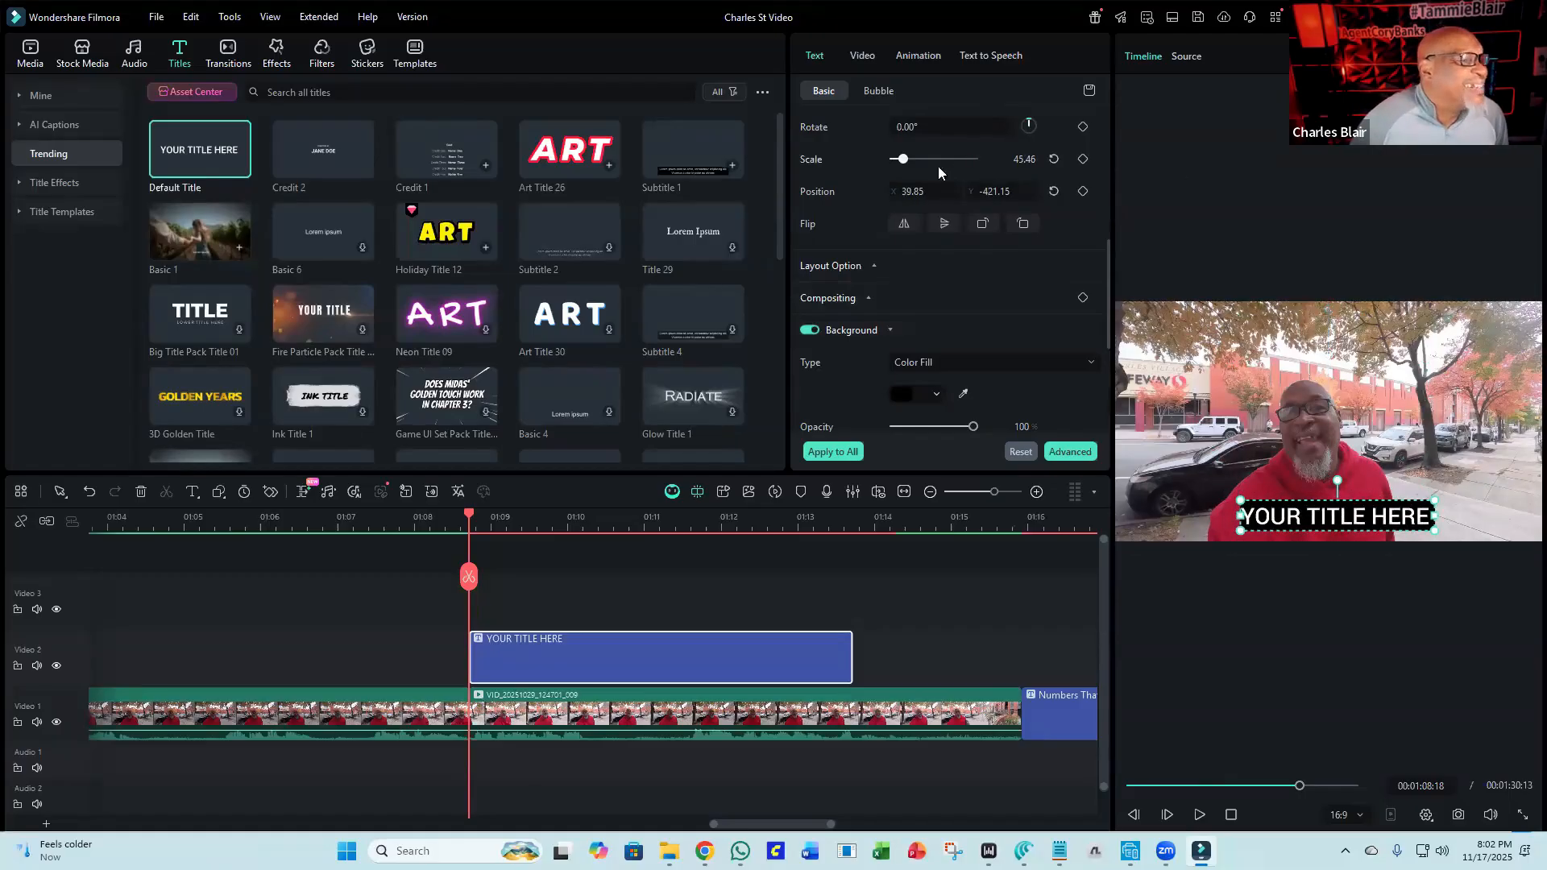
mouse_move(903, 165)
mouse_down()
mouse_move(924, 170)
mouse_move(904, 177)
mouse_up()
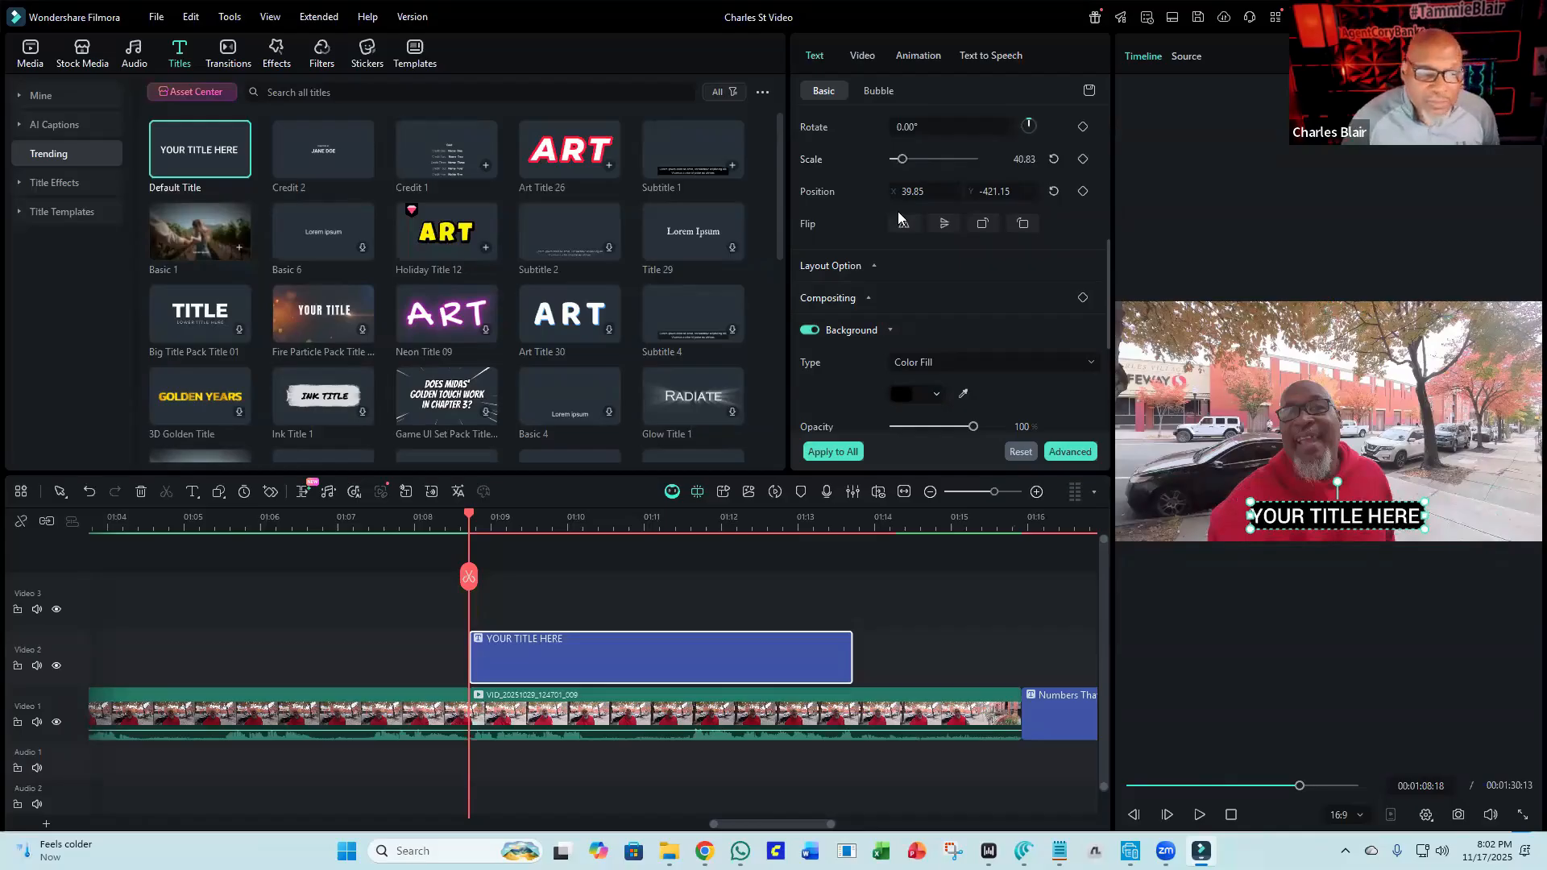
Replace the title text with Studio Apartment.
scroll(897, 211, up, 3)
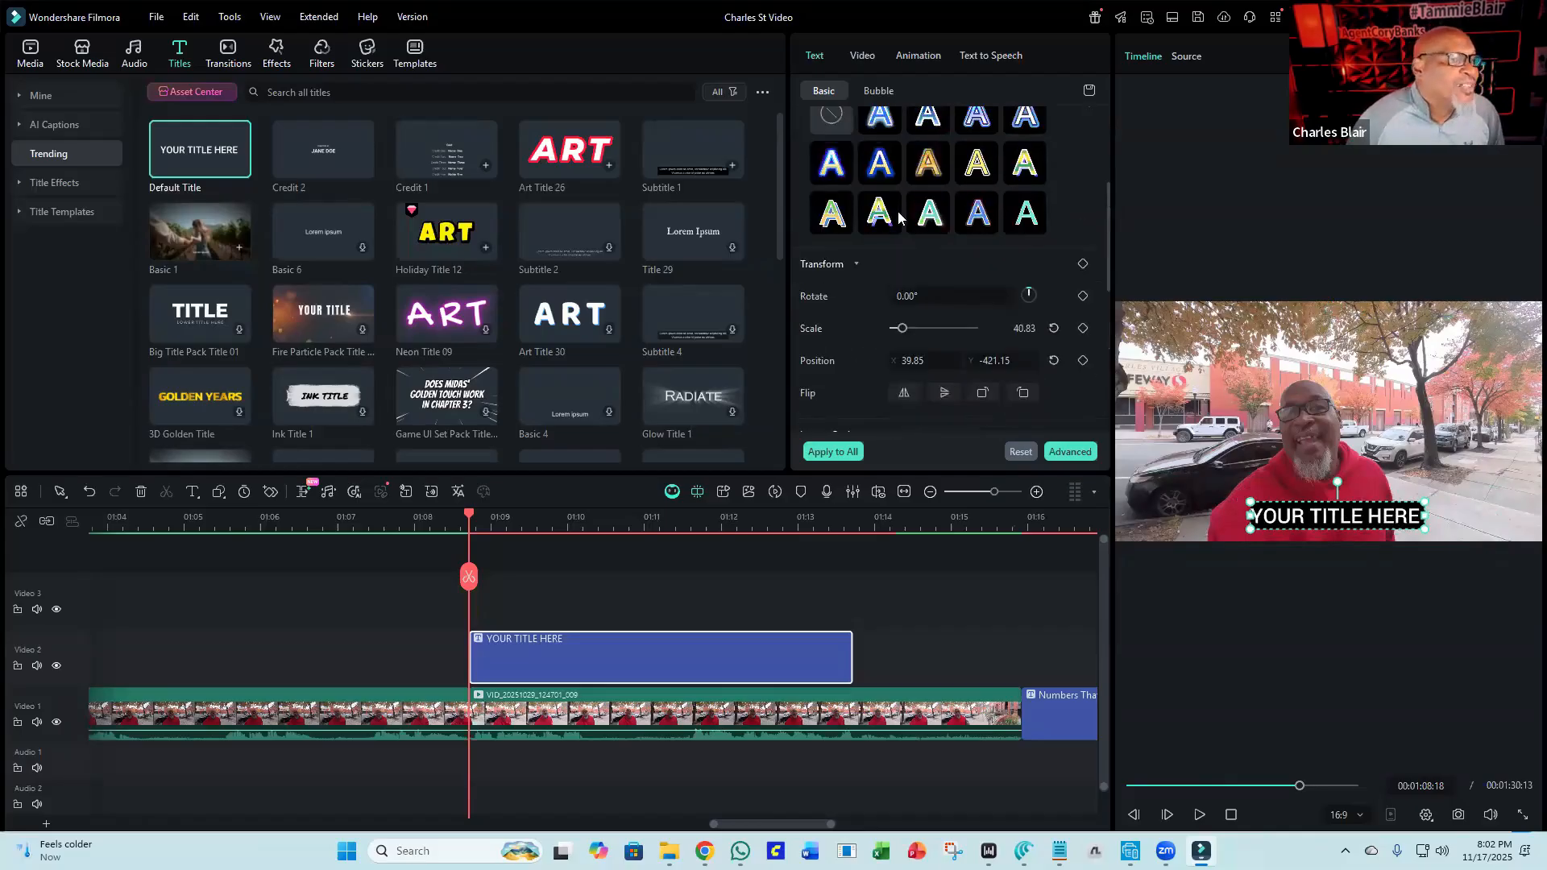
scroll(1092, 145, up, 3)
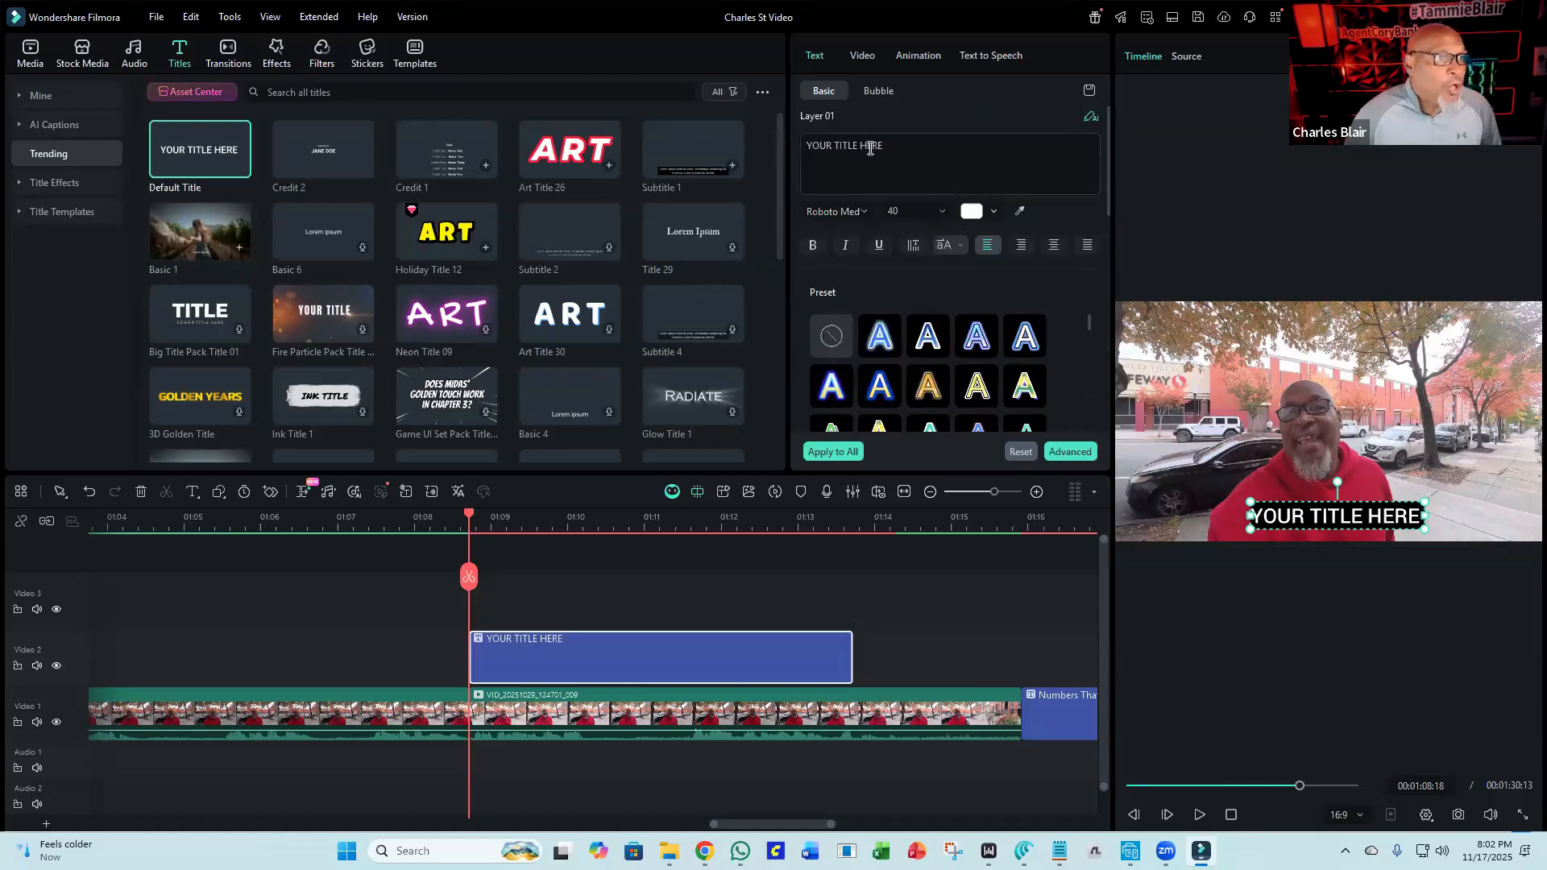
triple_click(870, 151)
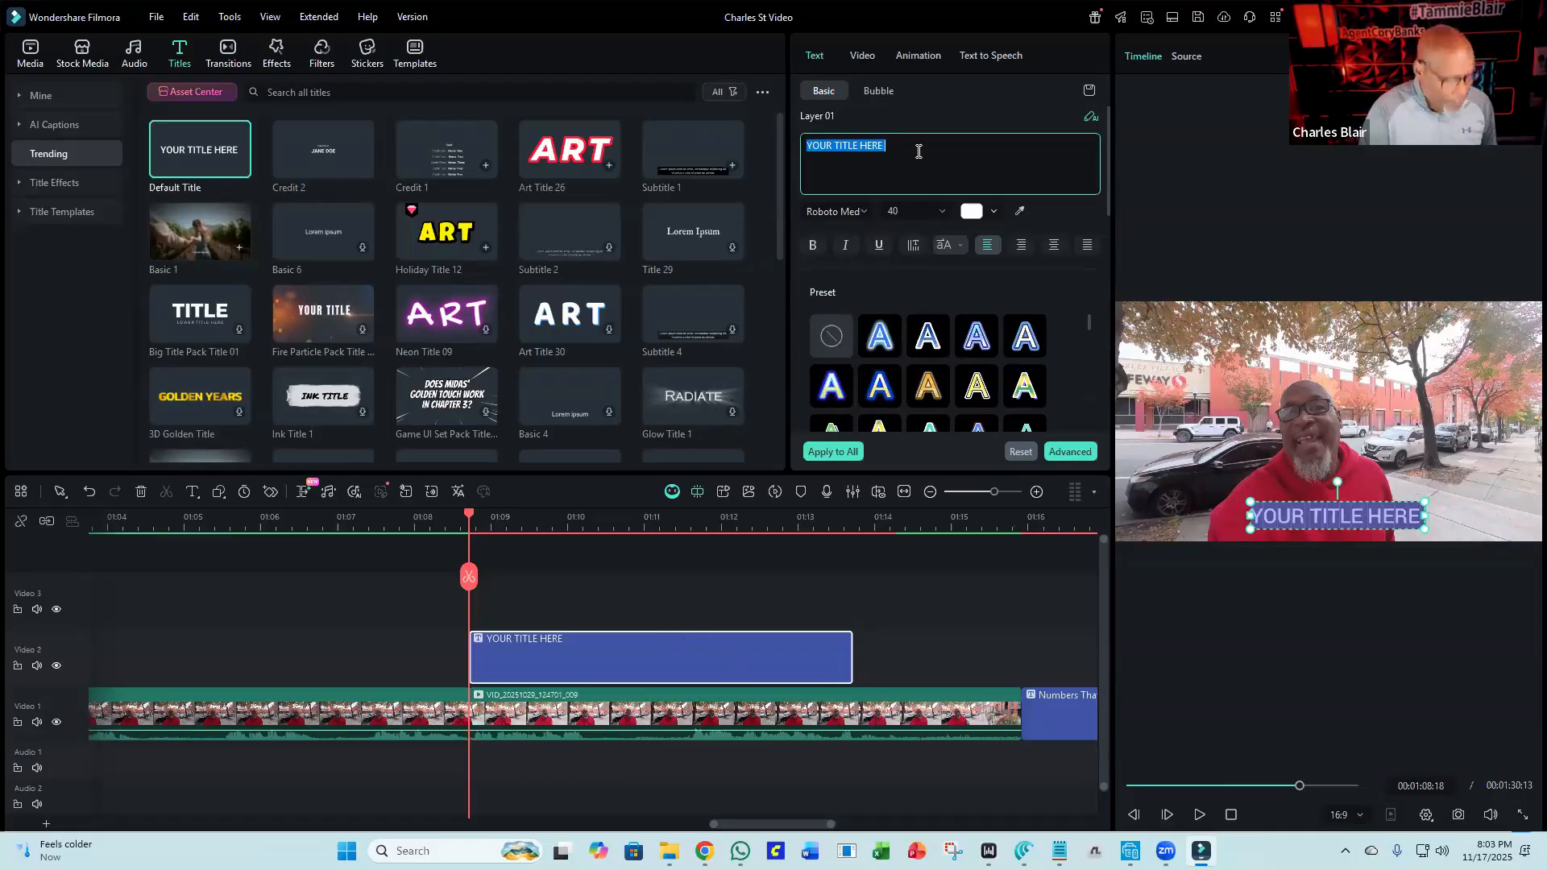
text(Studio)
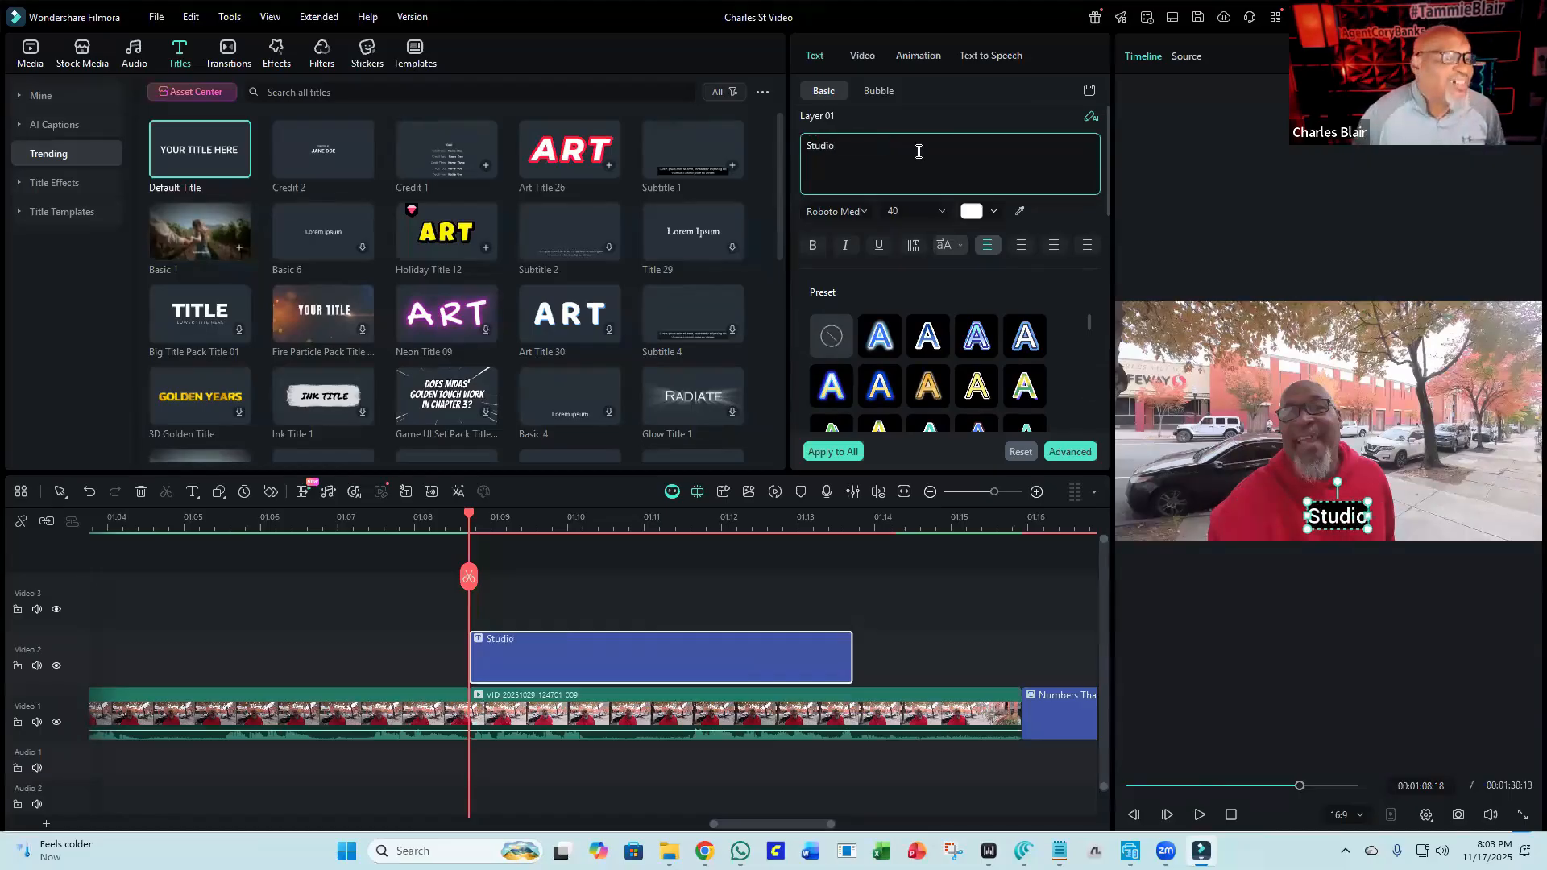
text( Ap)
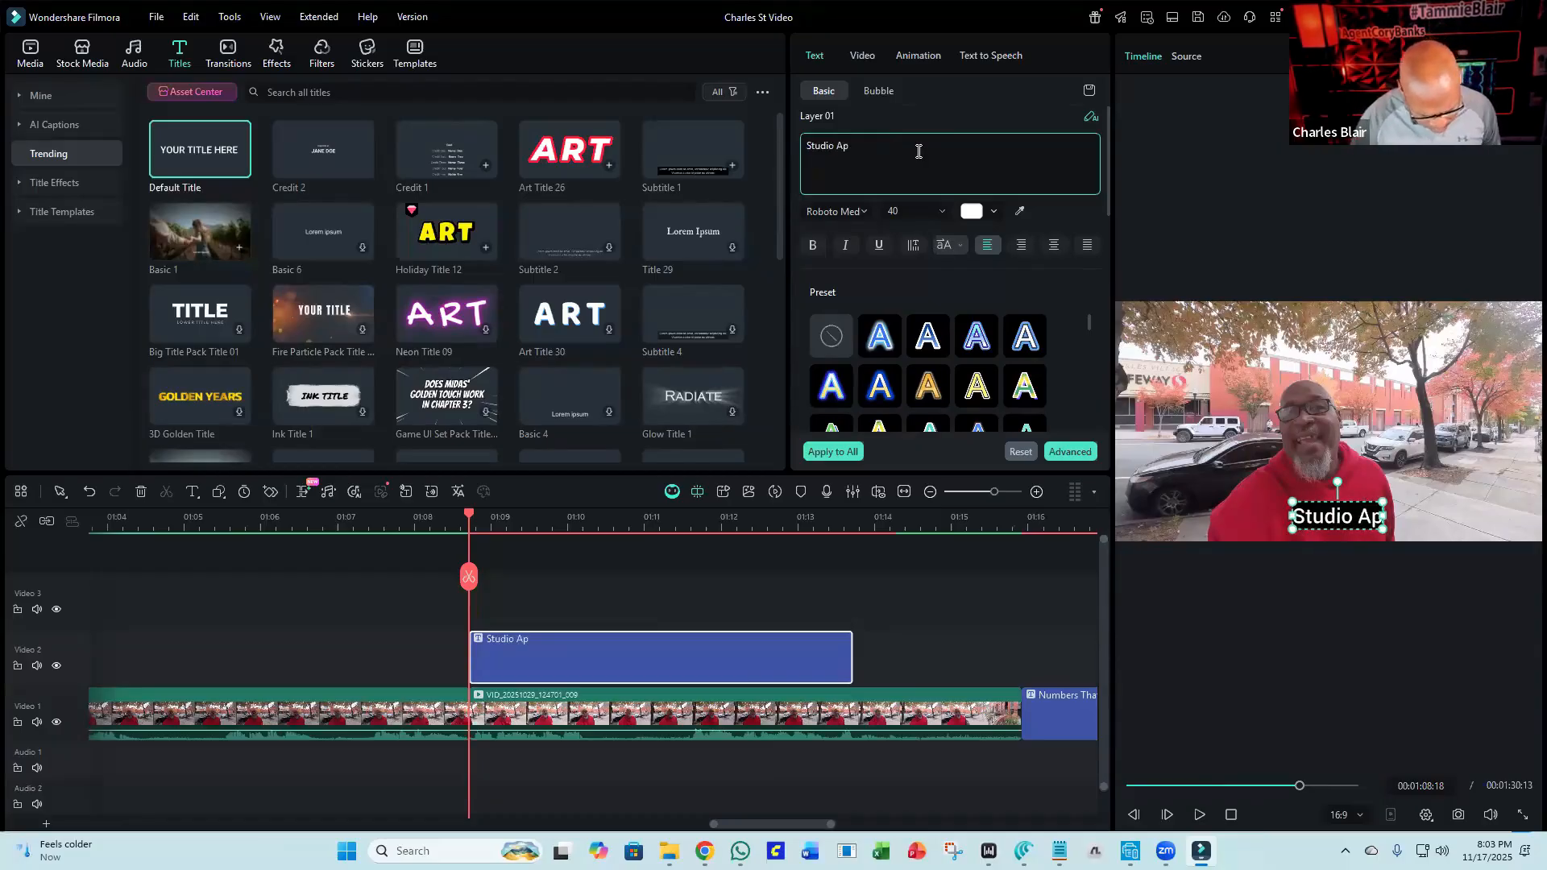
text(artment)
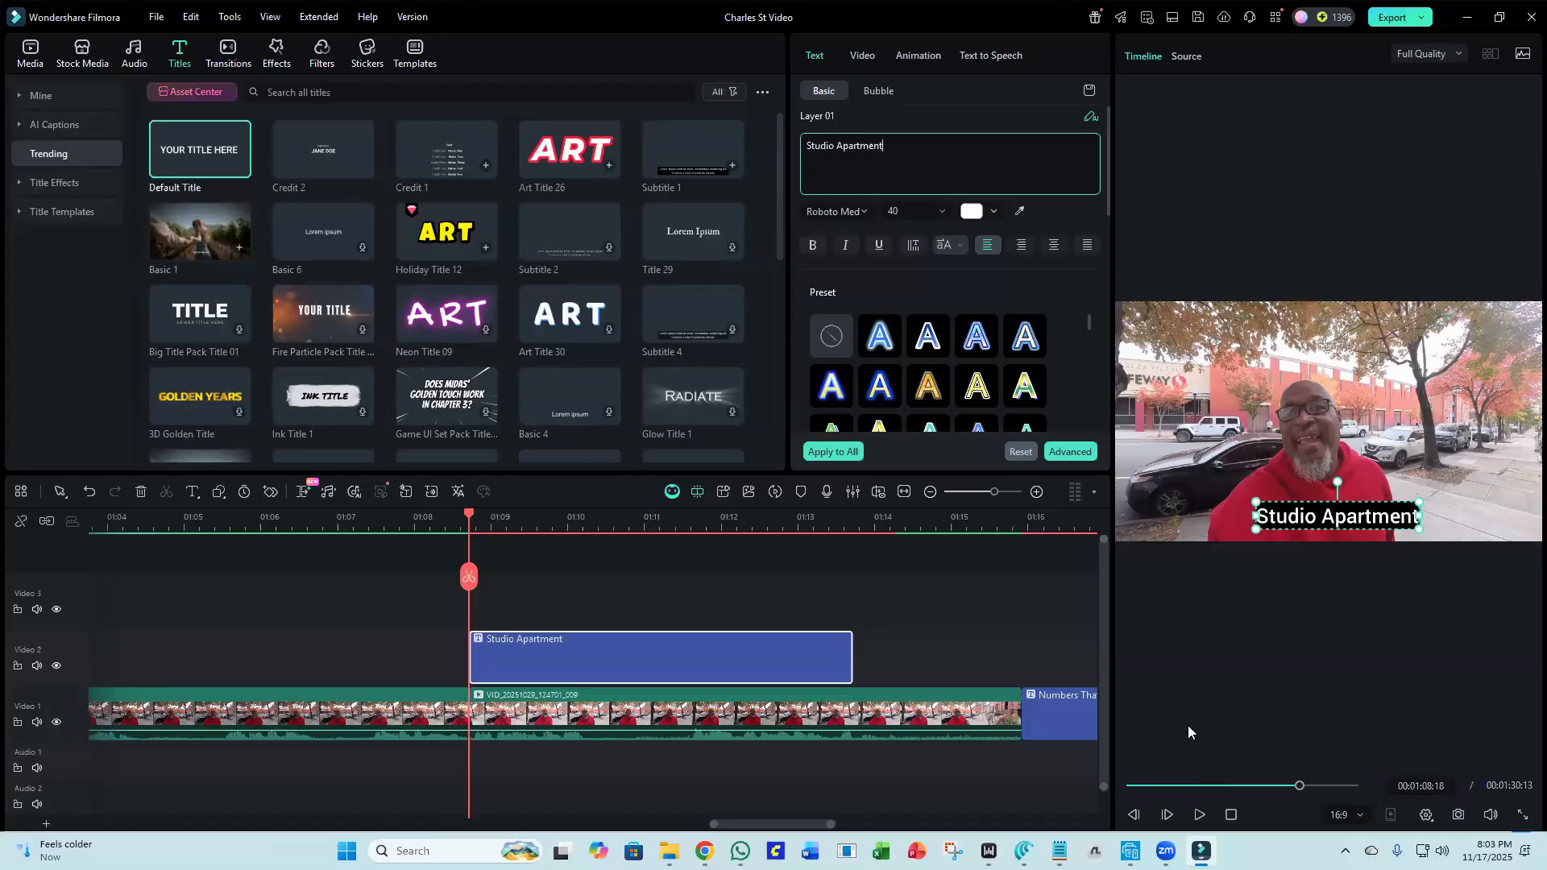
Split the title clip at about 1:10 and delete the part after the split.
click(1198, 815)
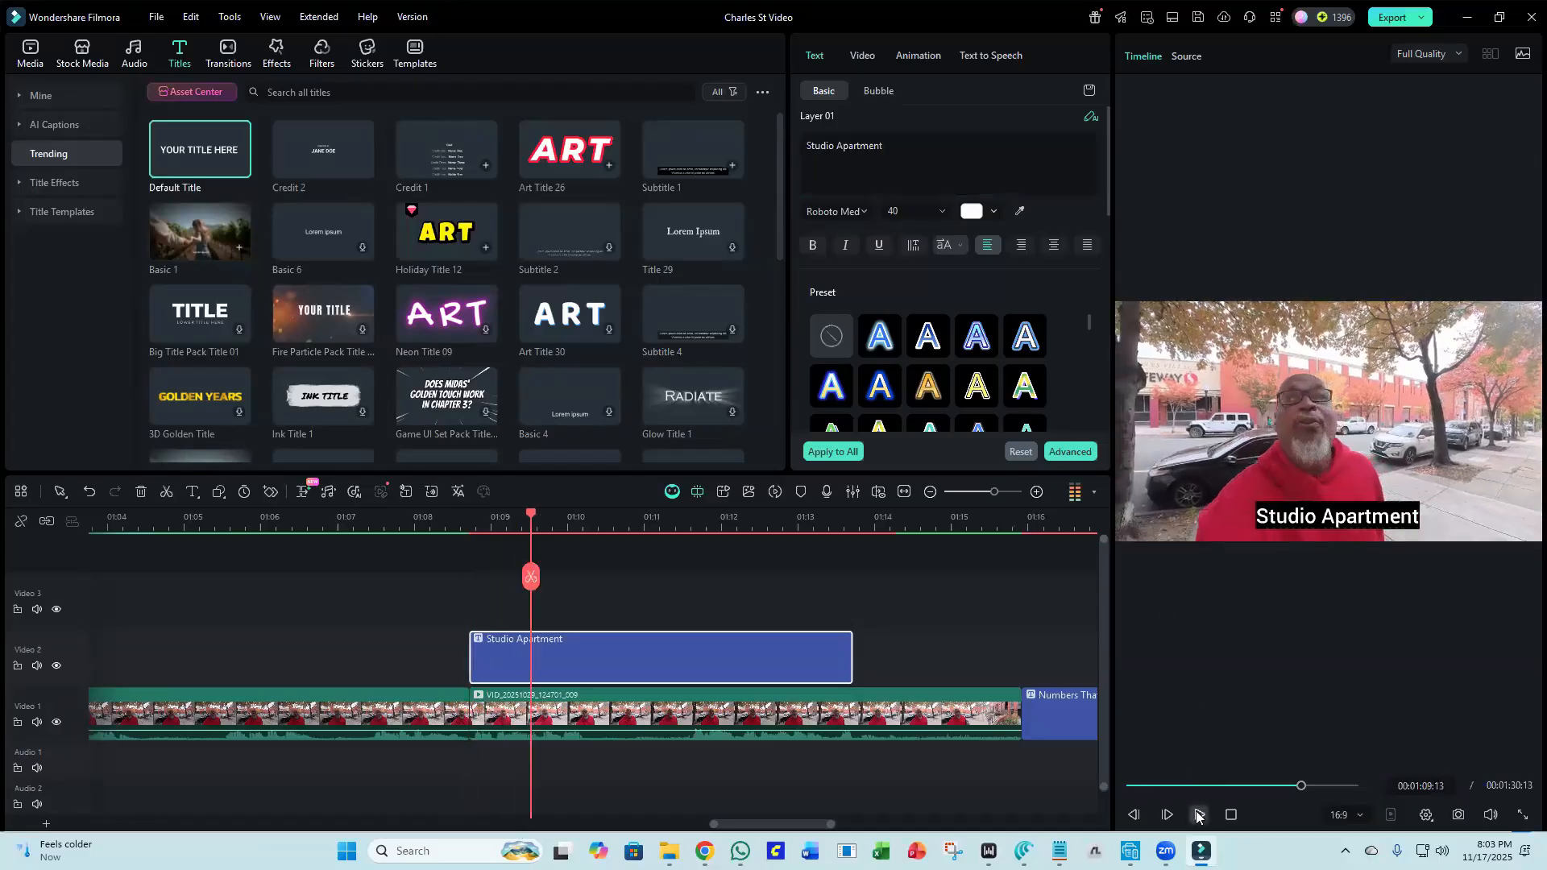
click(1200, 815)
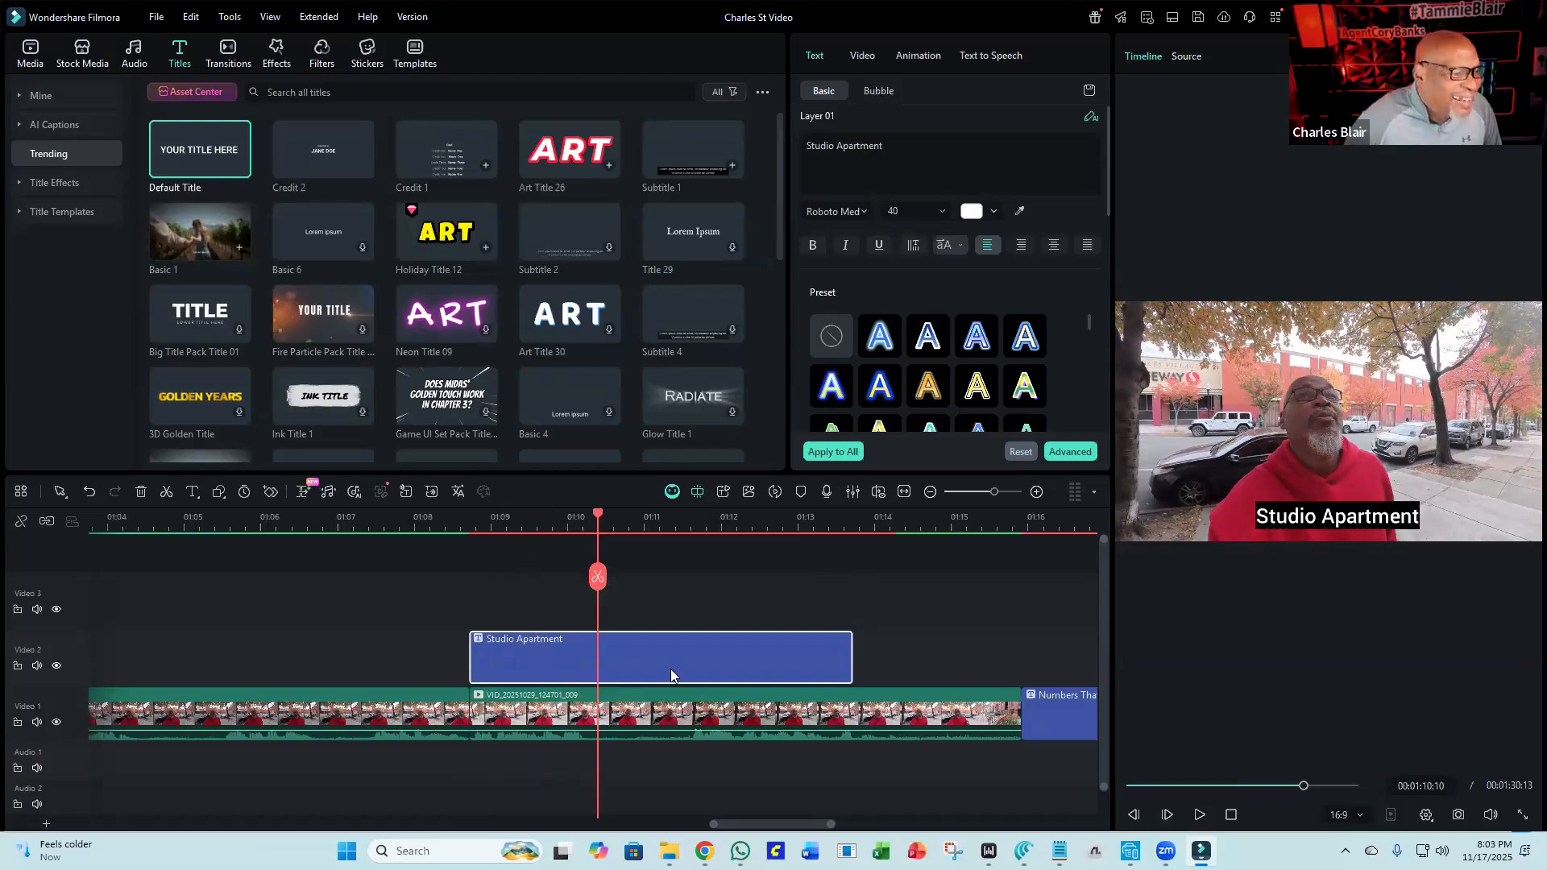
click(597, 577)
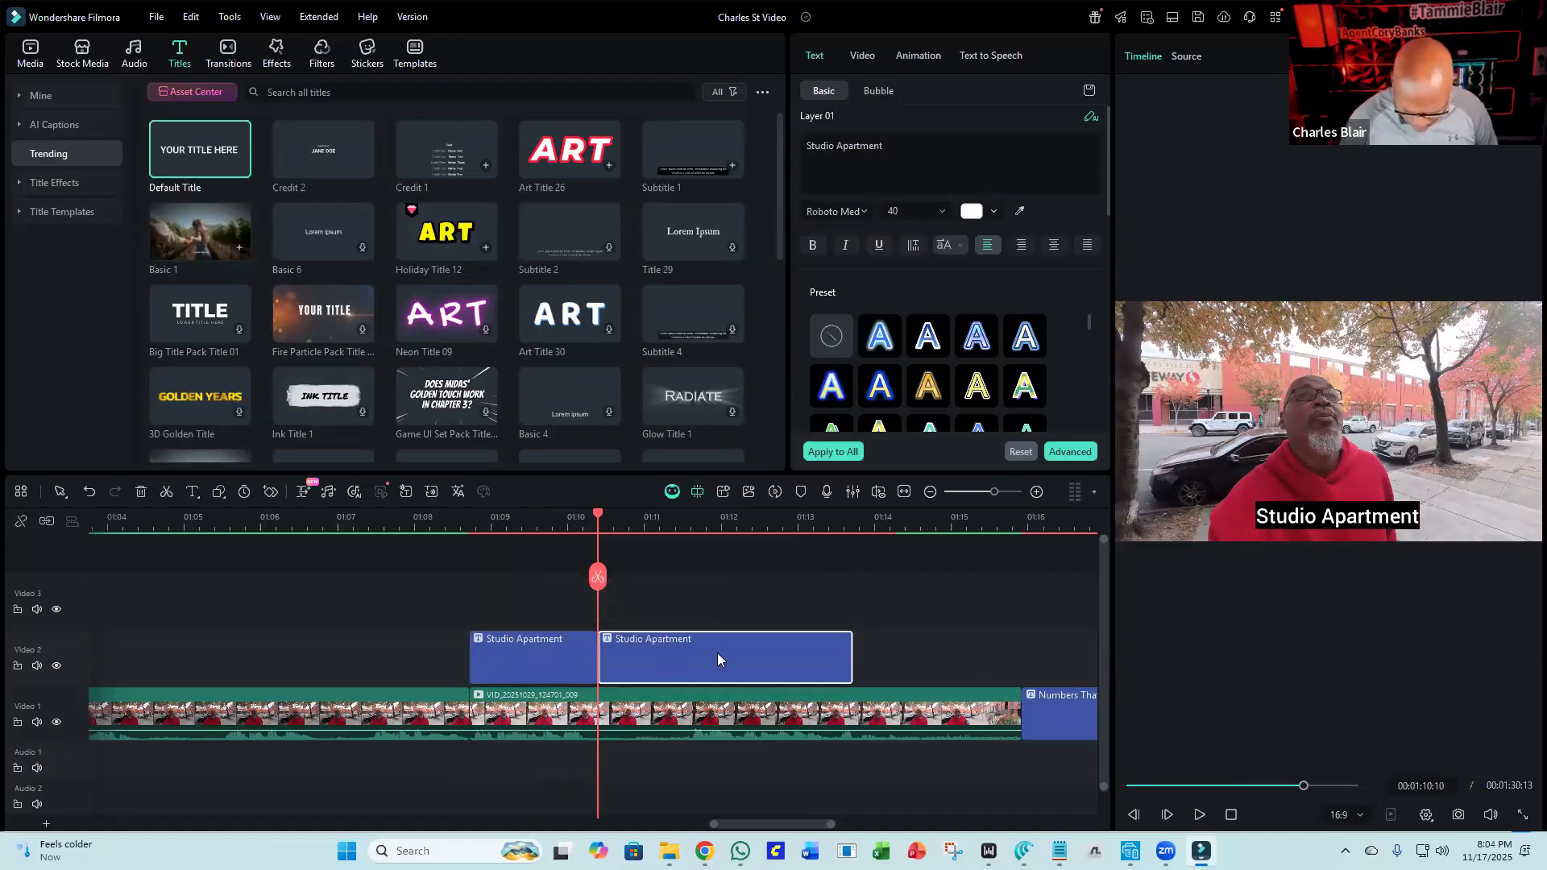
key(Delete)
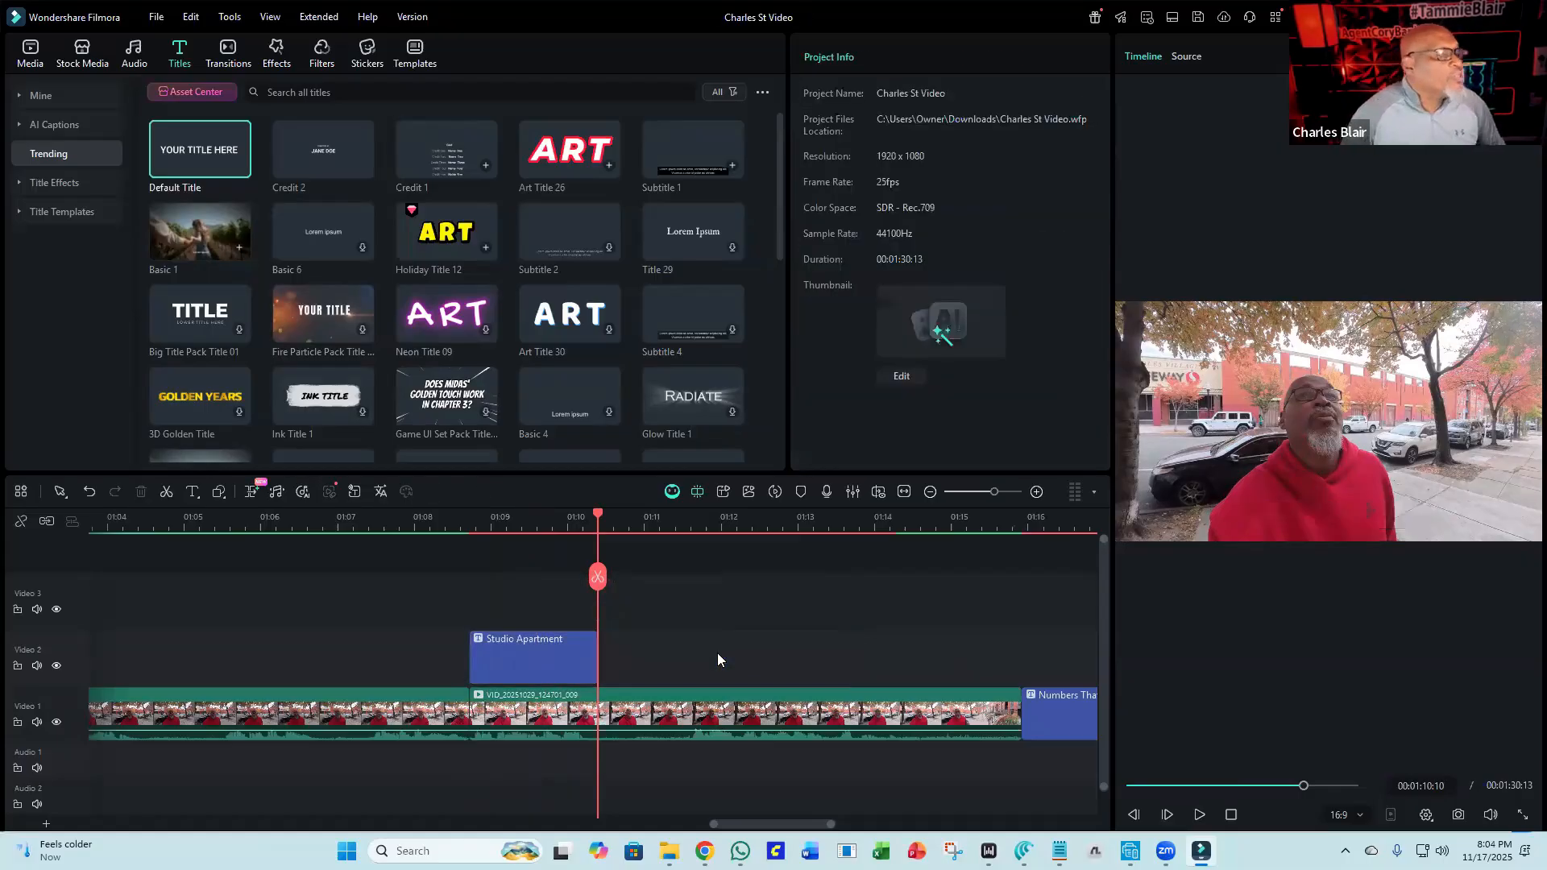
Add the Cartoon Whoosh 02 sound effect to Audio 1 at the title's start, about 1:08.
click(27, 61)
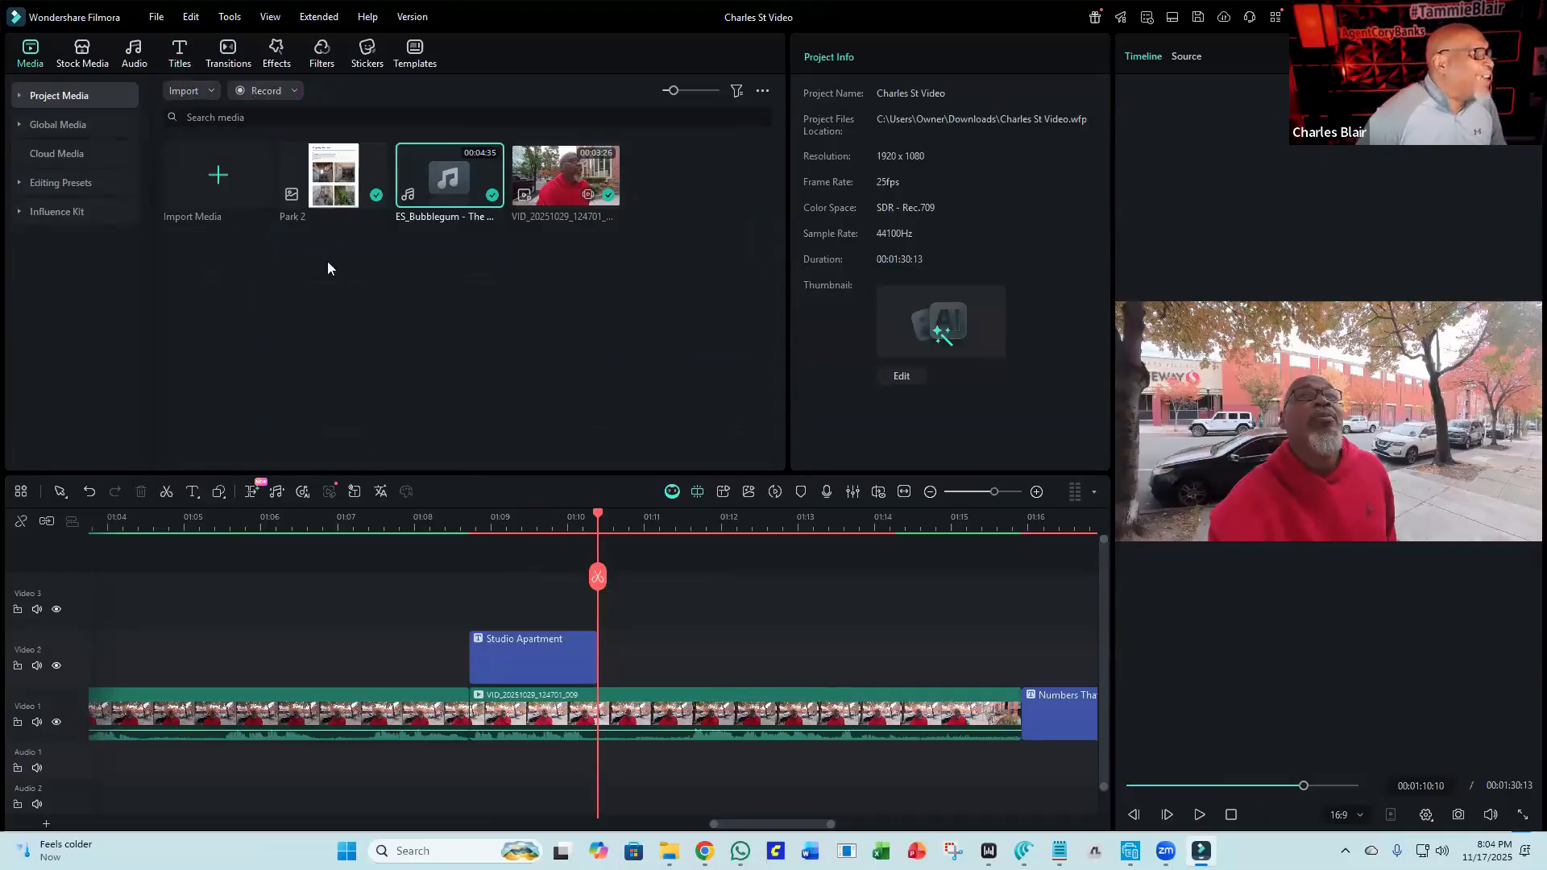
click(131, 49)
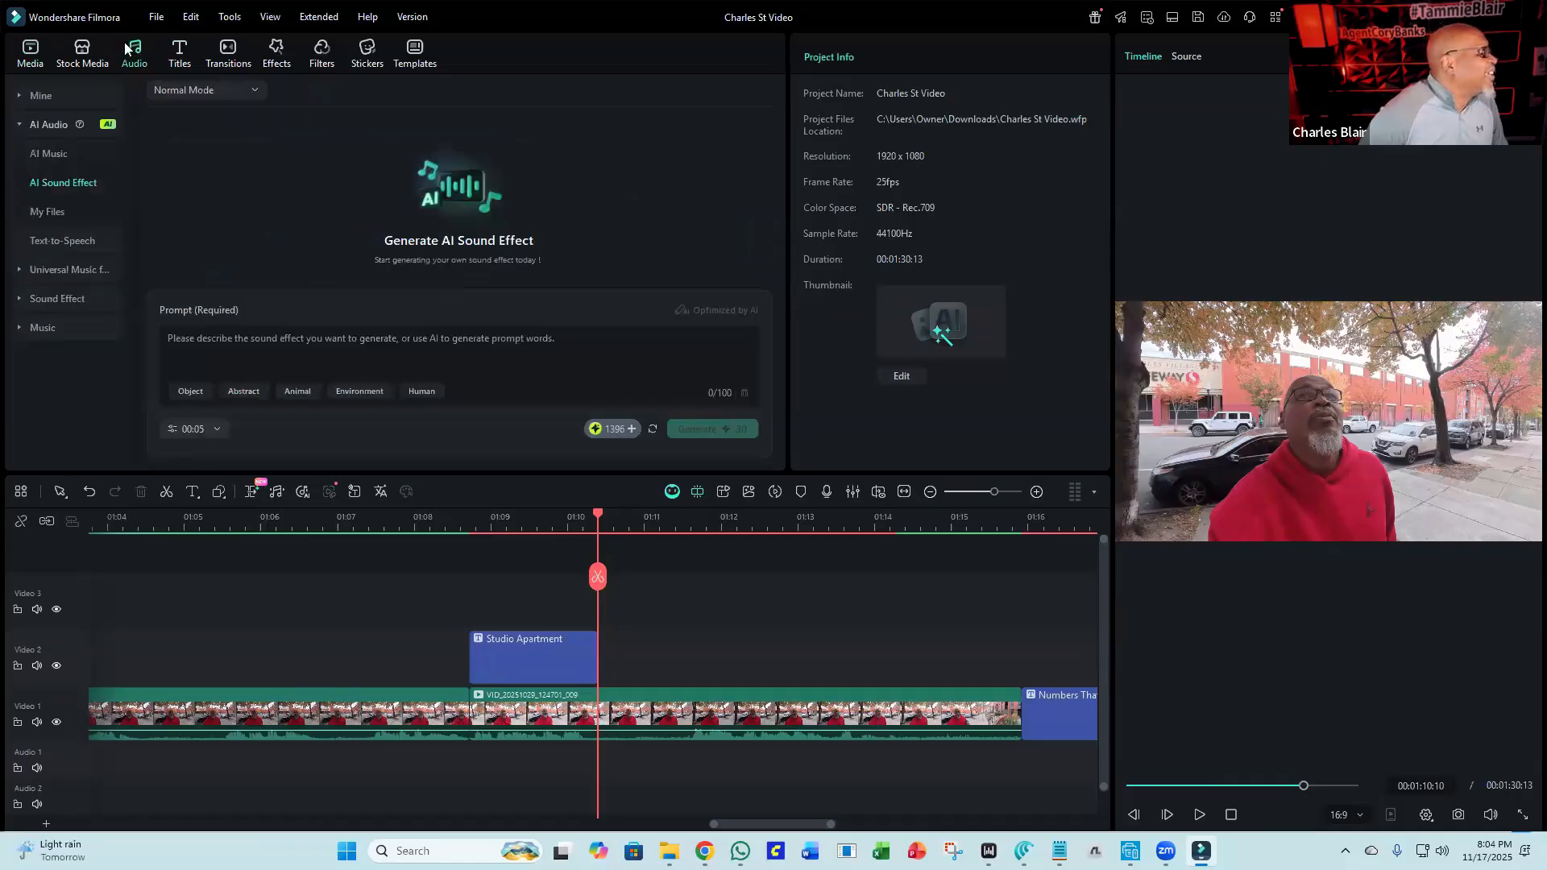
click(62, 298)
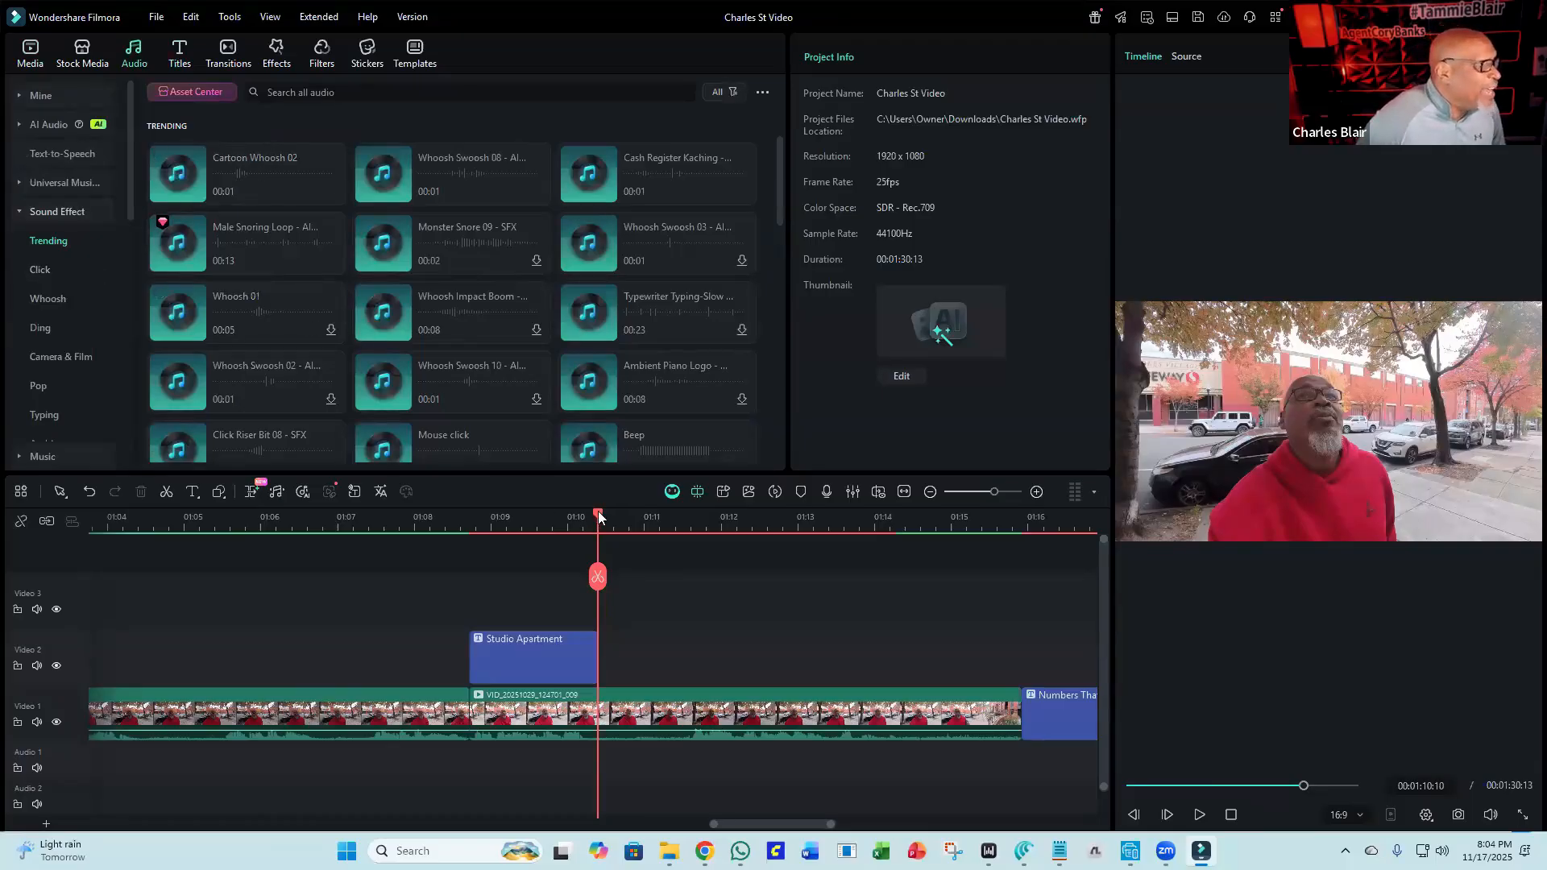
drag(575, 518, 493, 503)
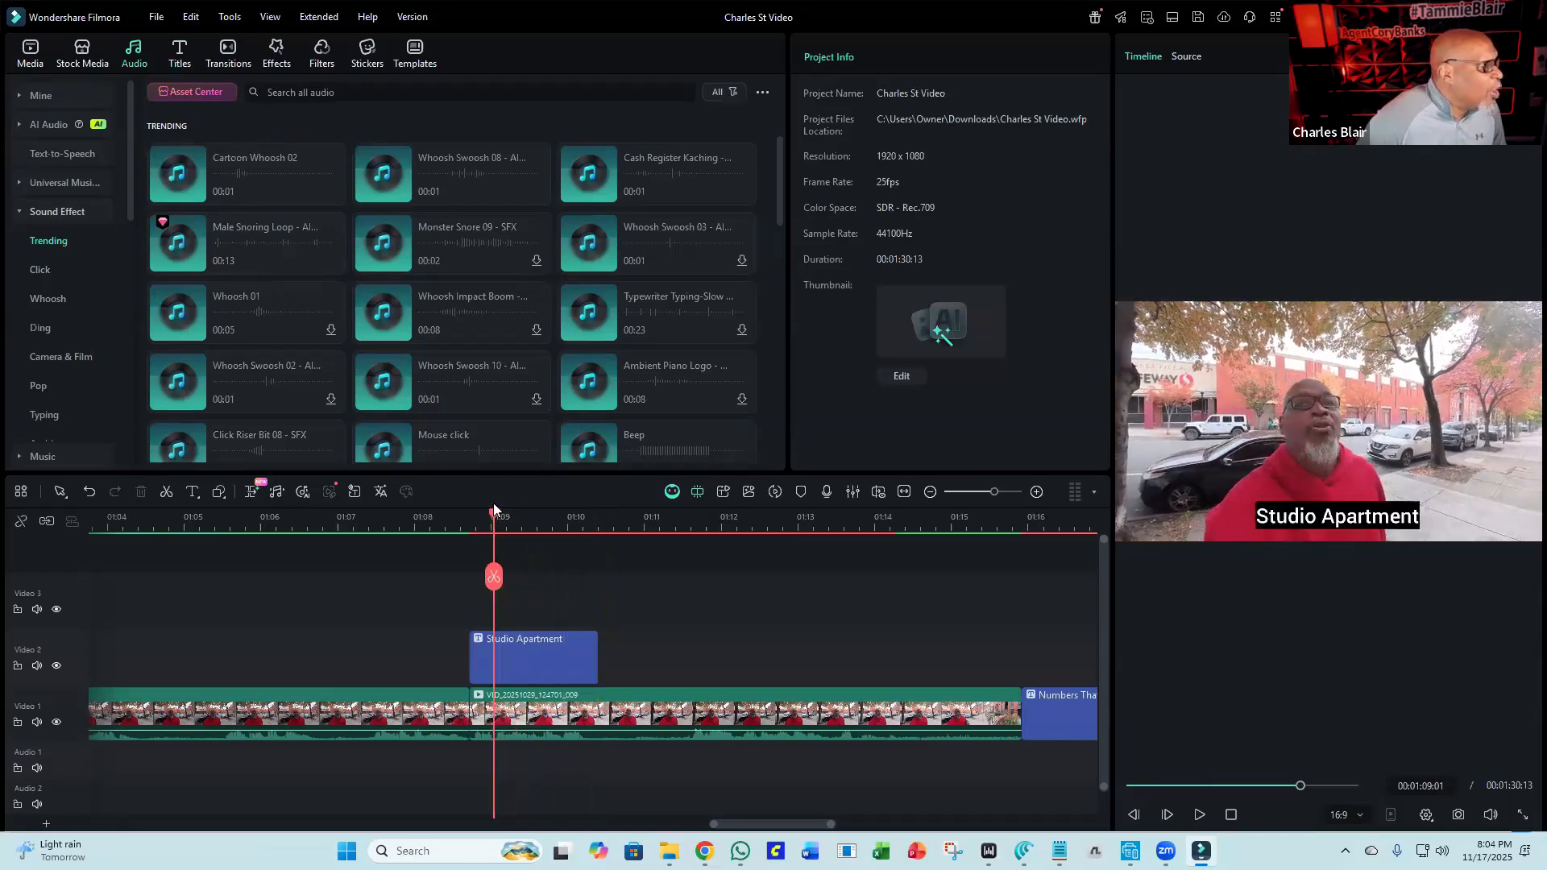
drag(483, 504, 464, 504)
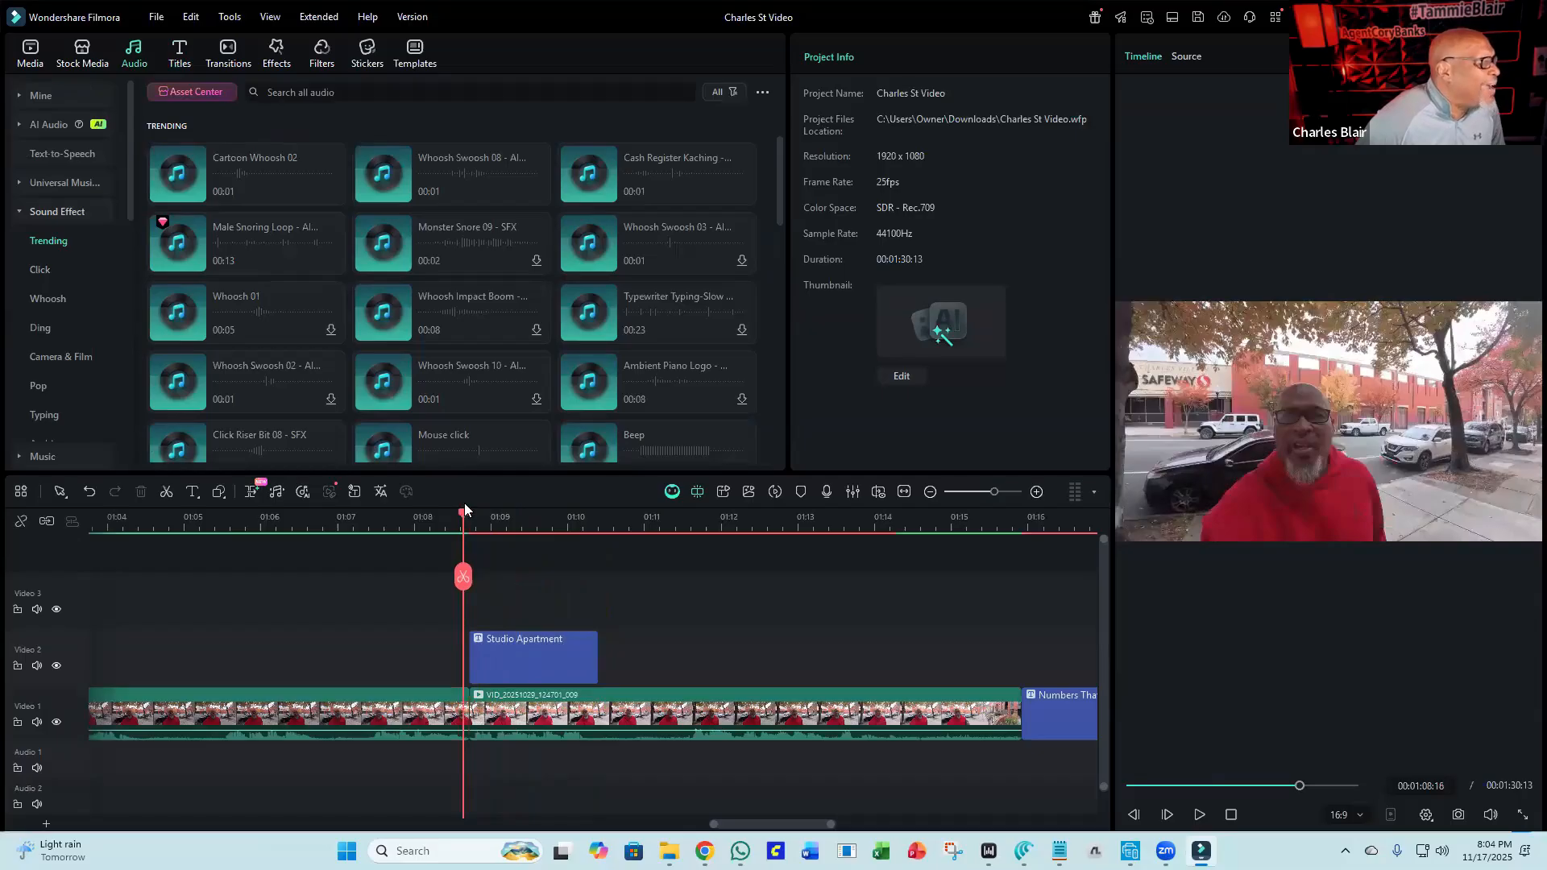
drag(465, 504, 465, 504)
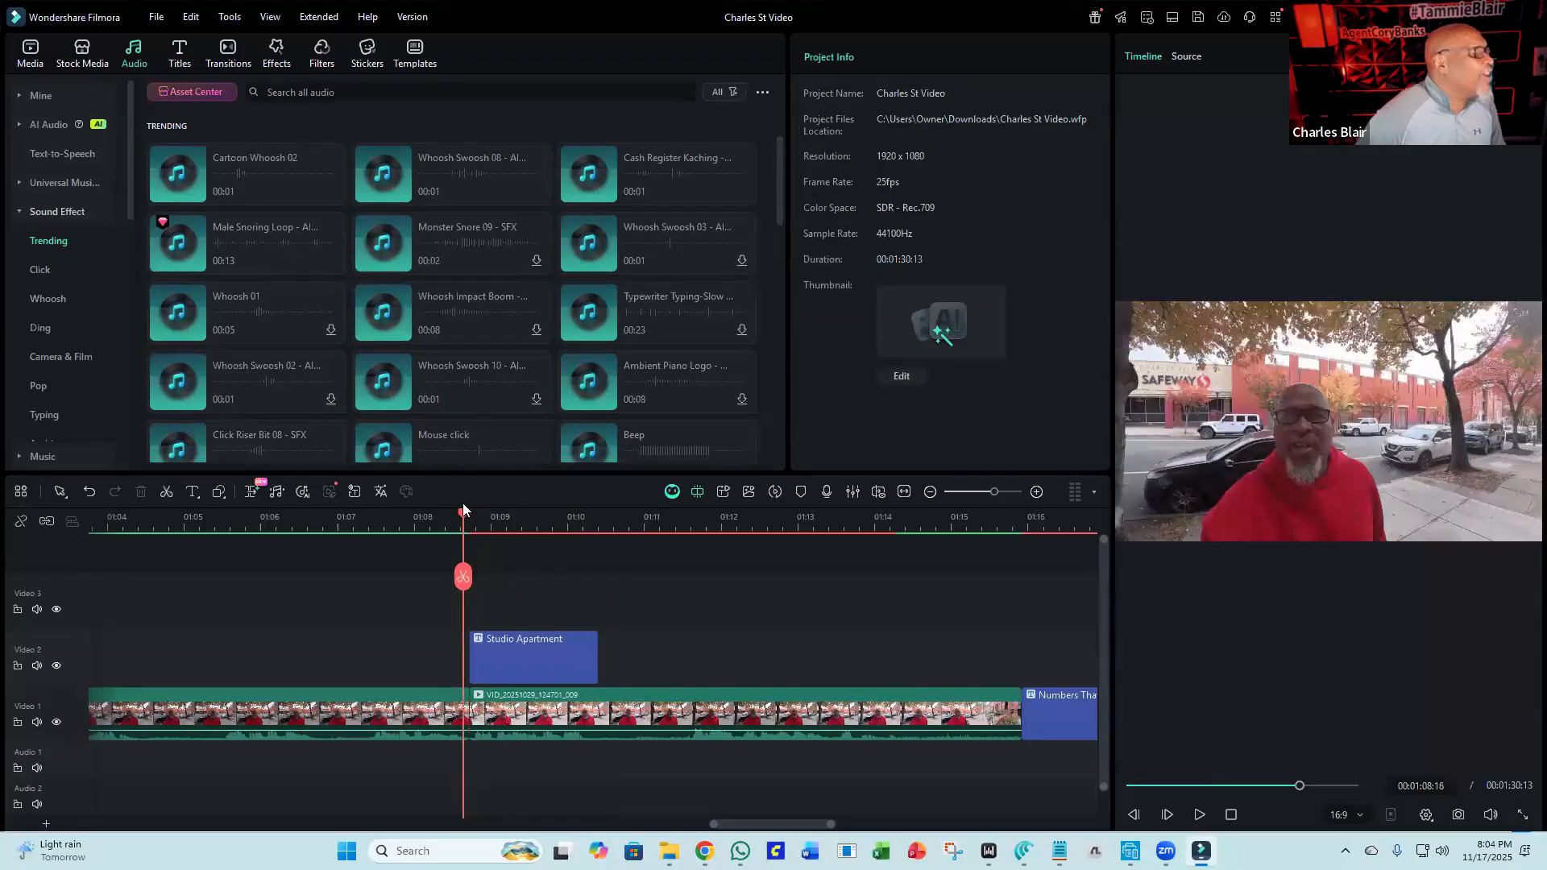
drag(264, 155, 461, 764)
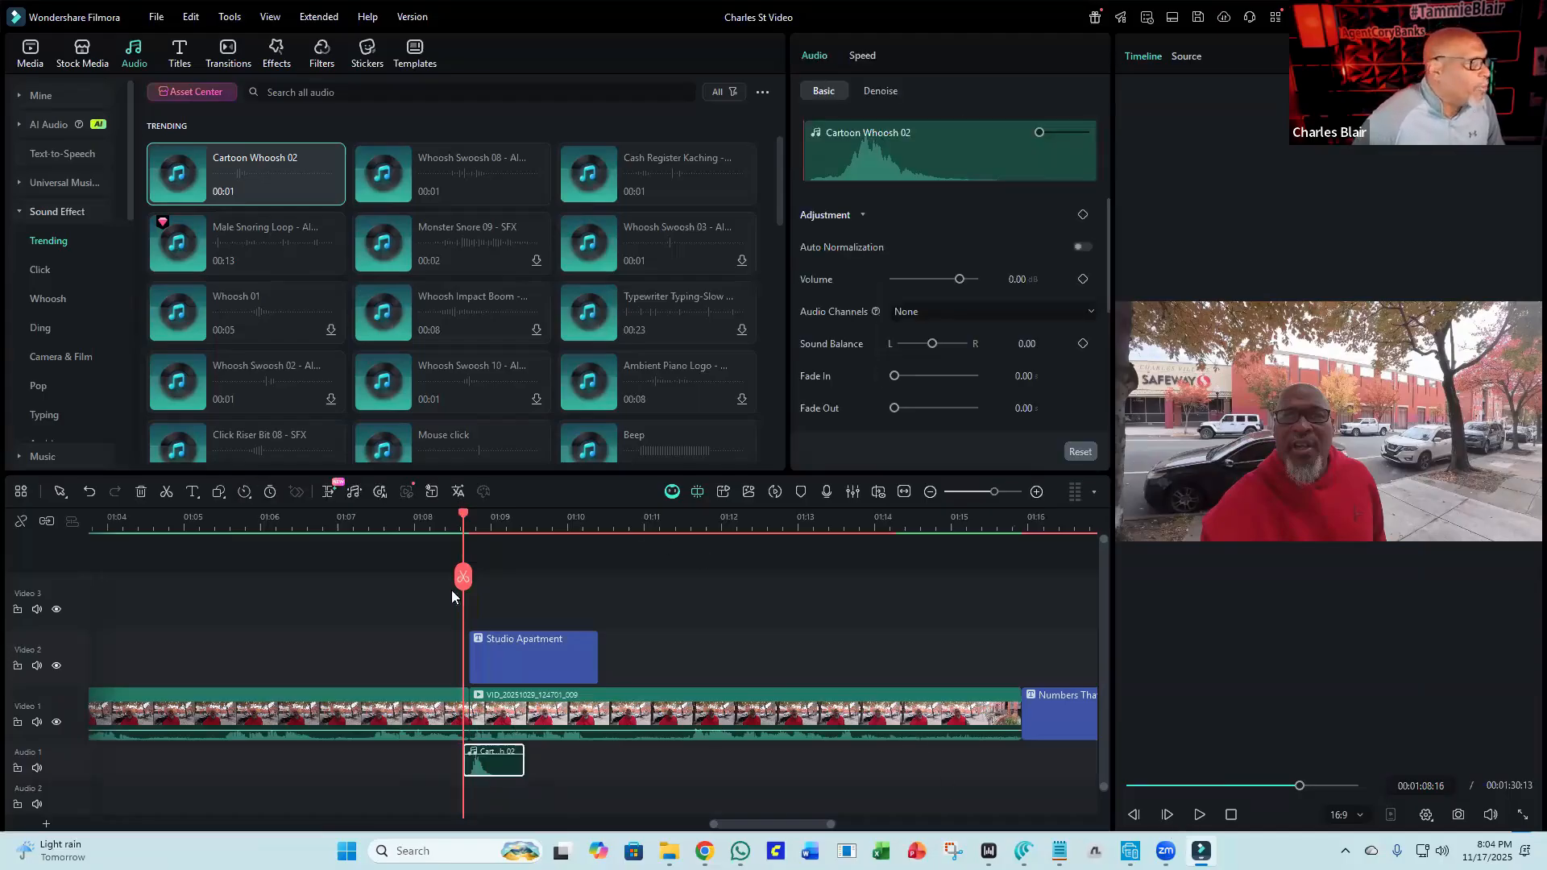
Play the timeline around the title's start to check the whoosh timing.
click(395, 518)
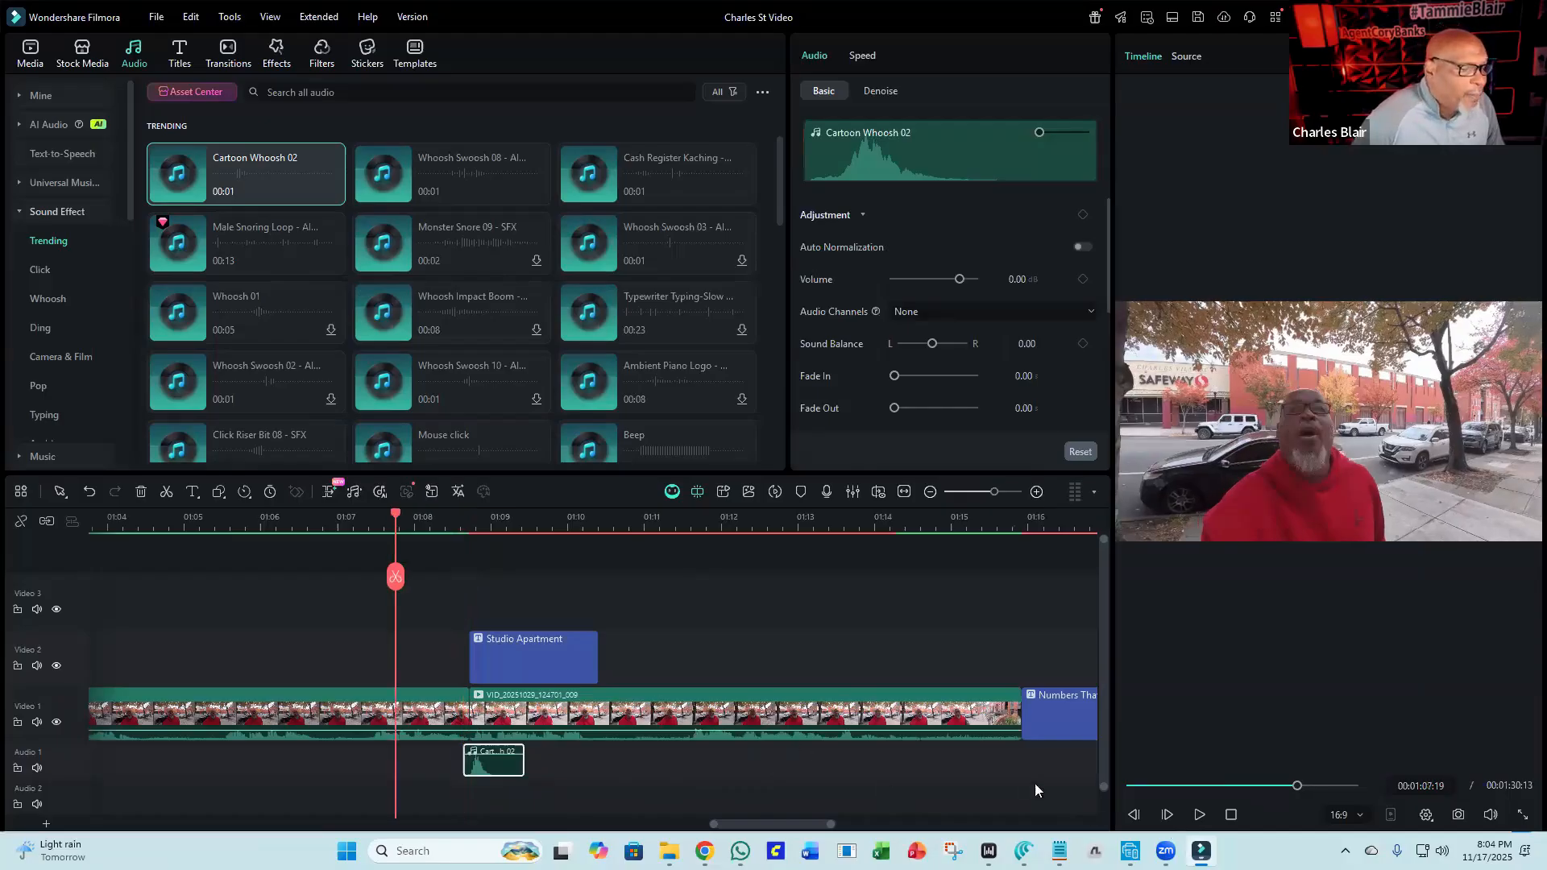
click(1198, 815)
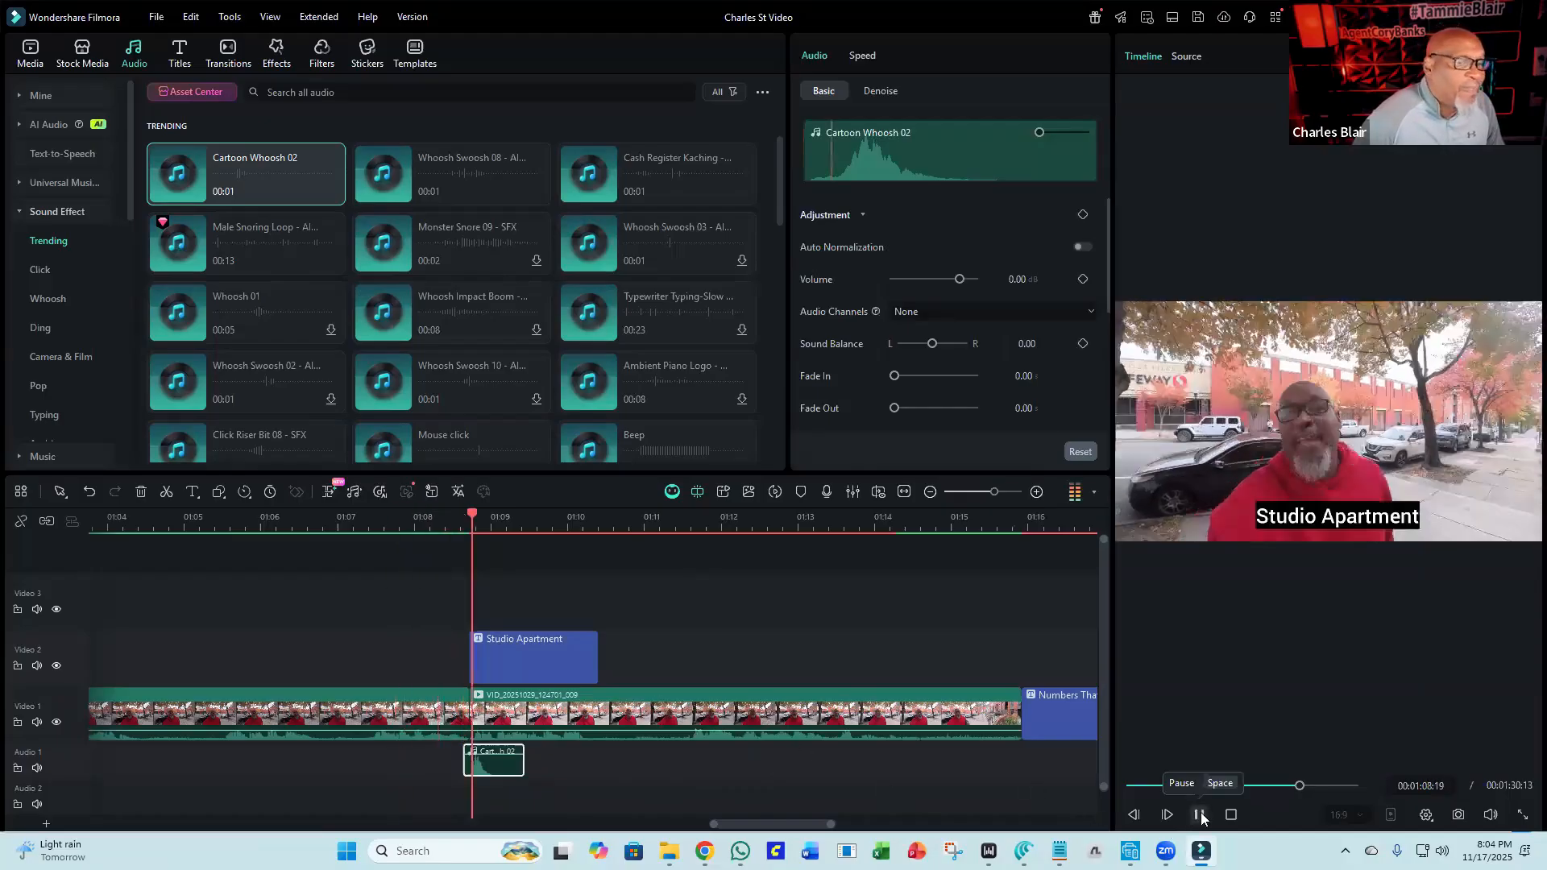
click(1200, 815)
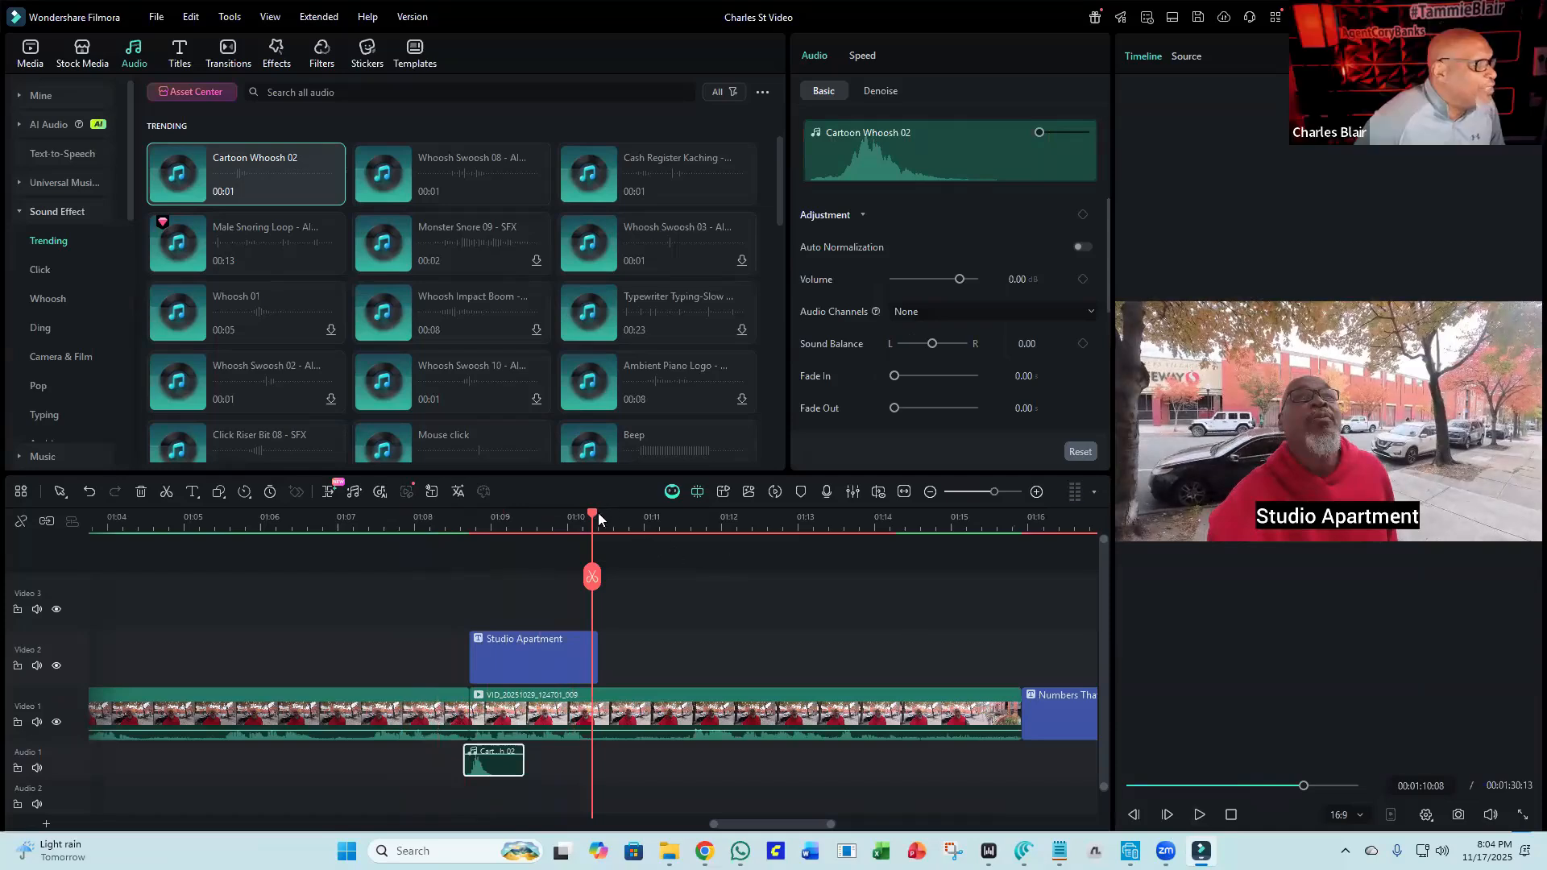
Add a second Cartoon Whoosh 02 to Audio 1 at the title's end, about 1:10, aligning it with the cut.
drag(614, 517, 595, 520)
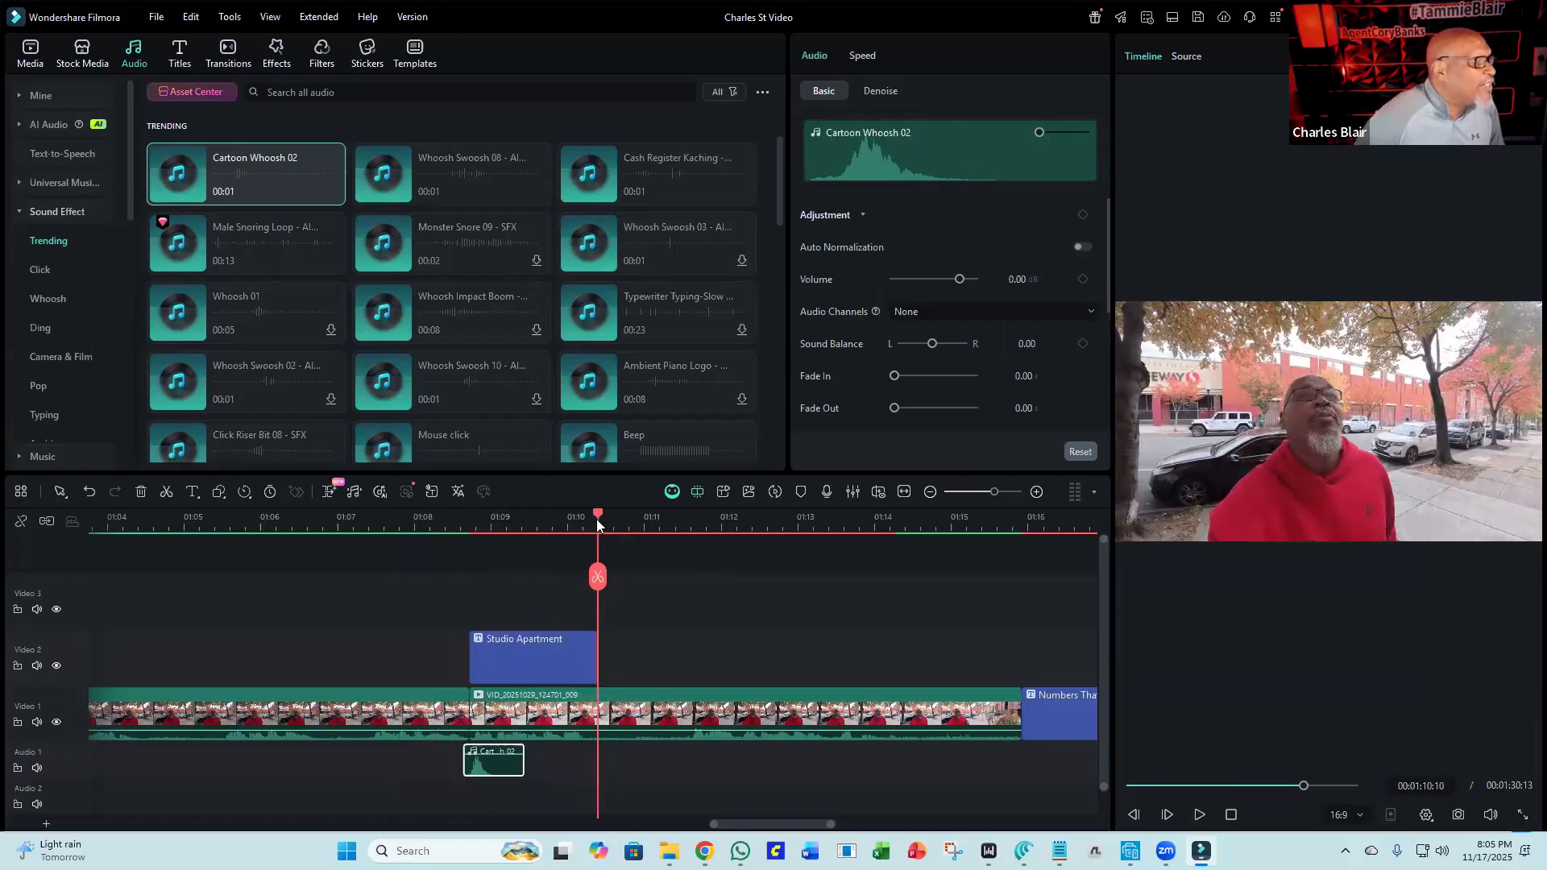
drag(258, 187, 599, 715)
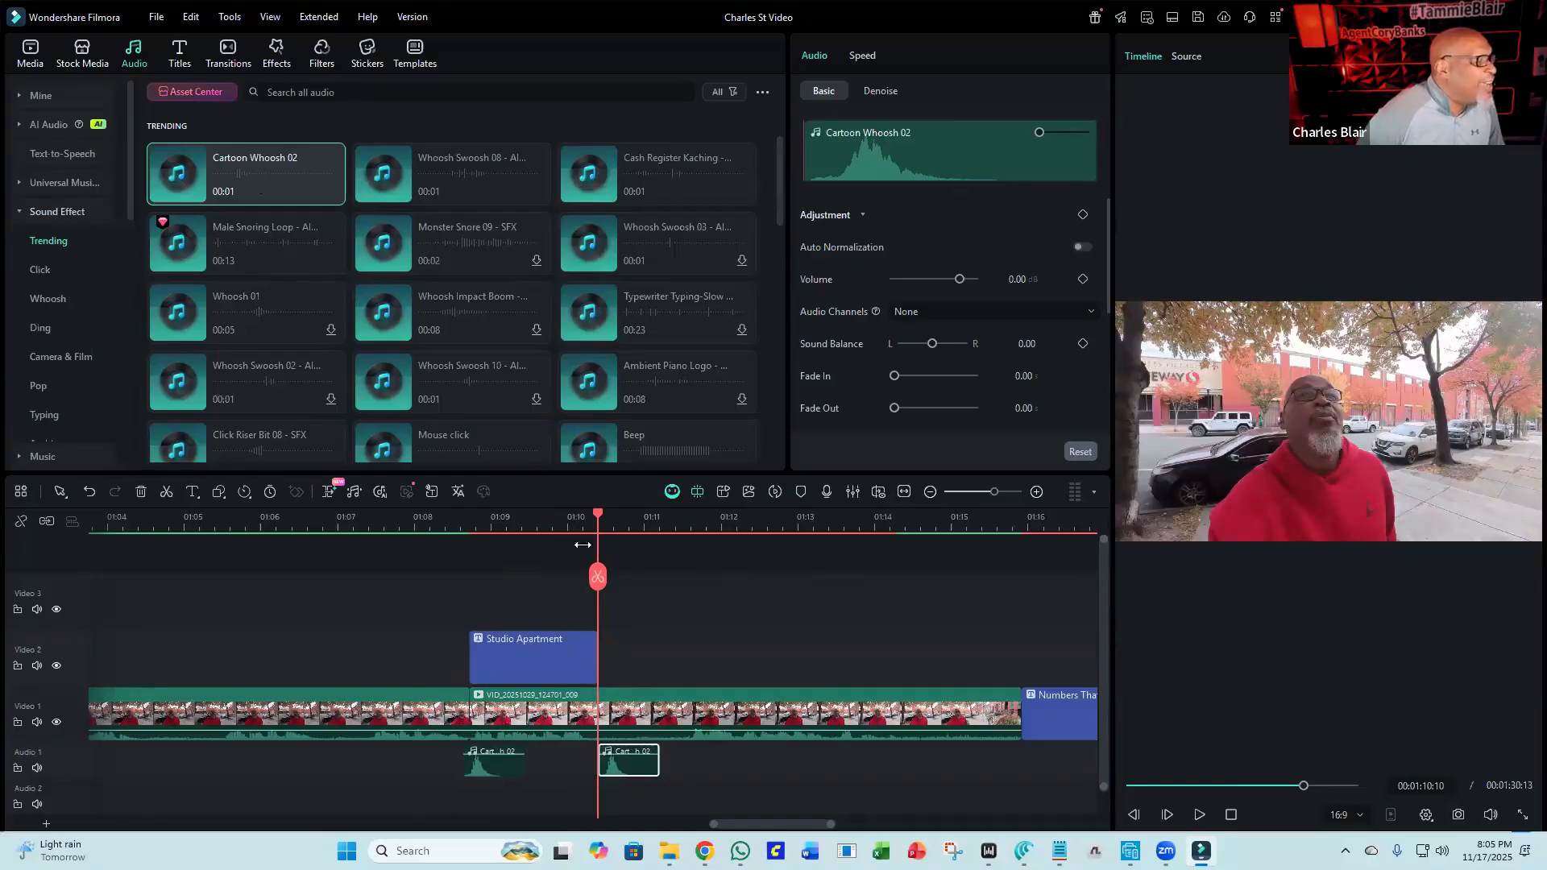
drag(599, 516, 589, 515)
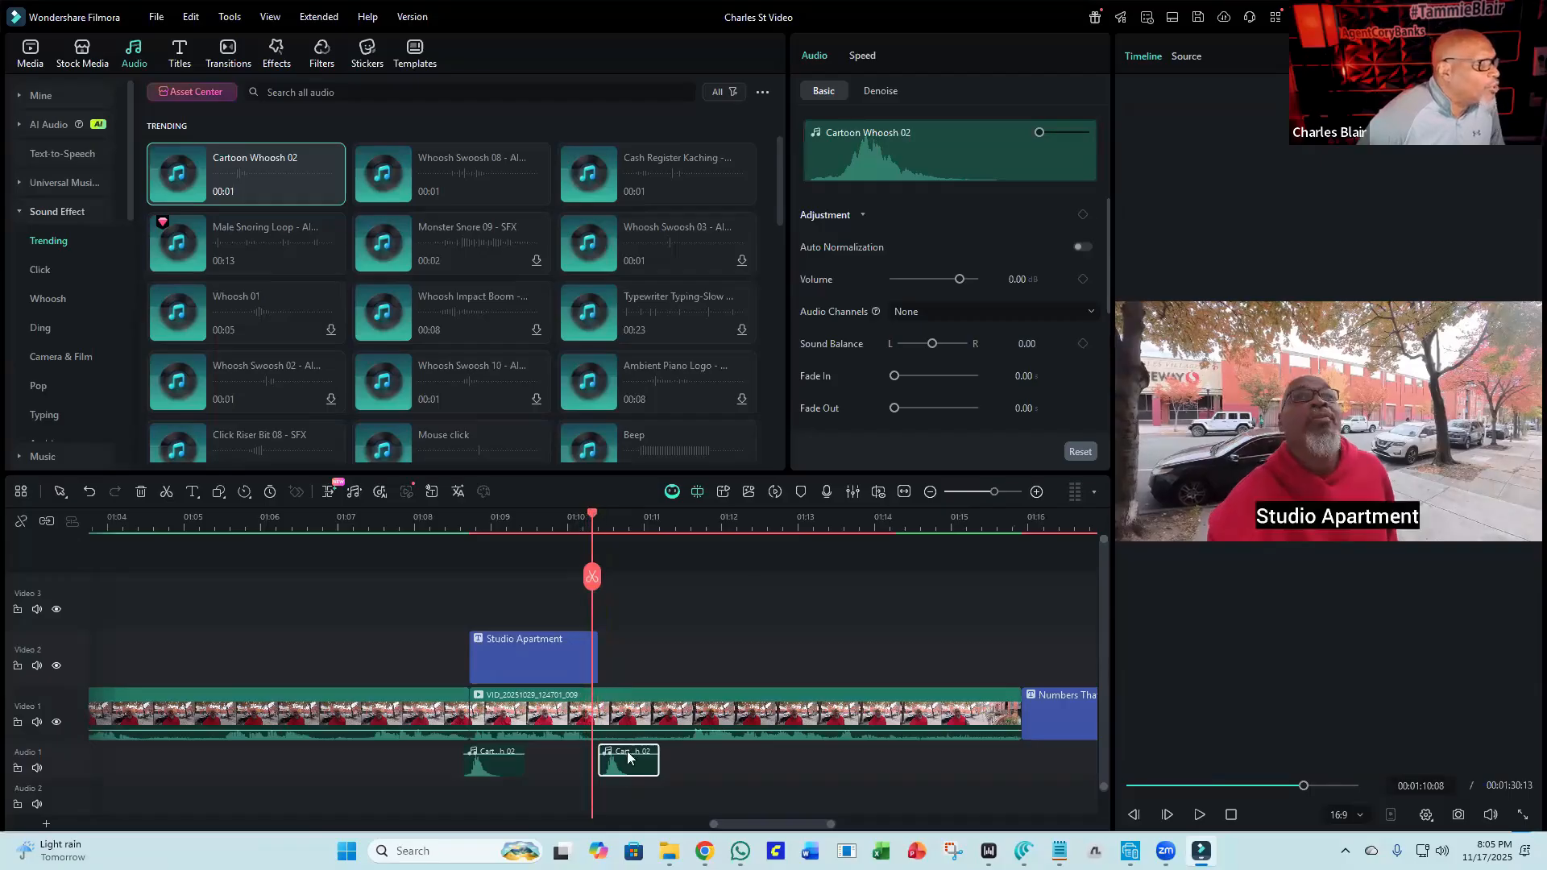
drag(628, 769, 621, 776)
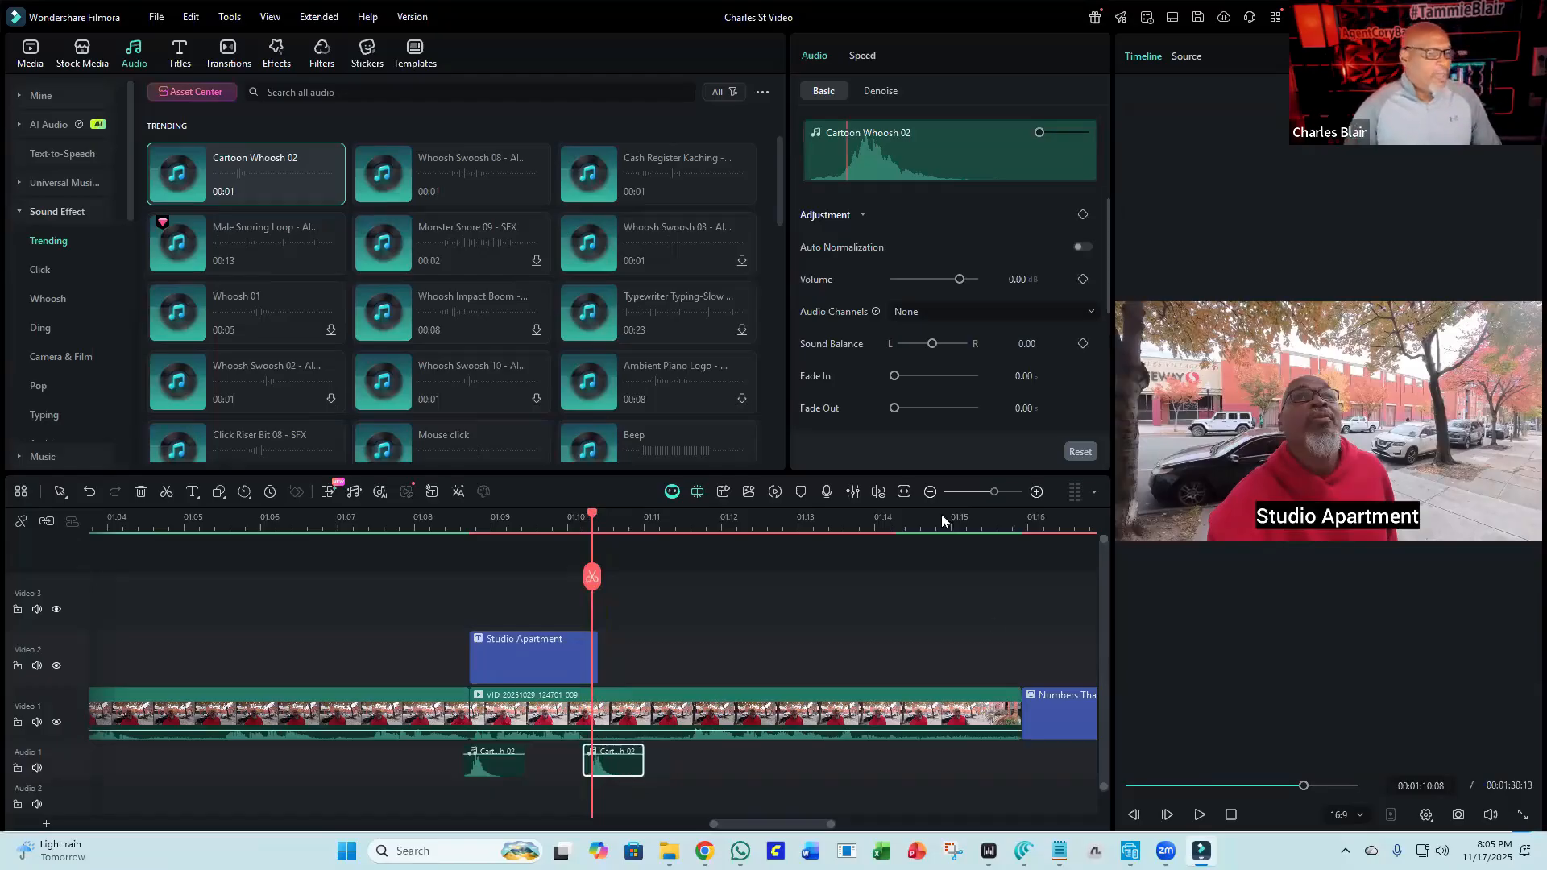
Play back the section with both whooshes from about 1:08.
click(423, 516)
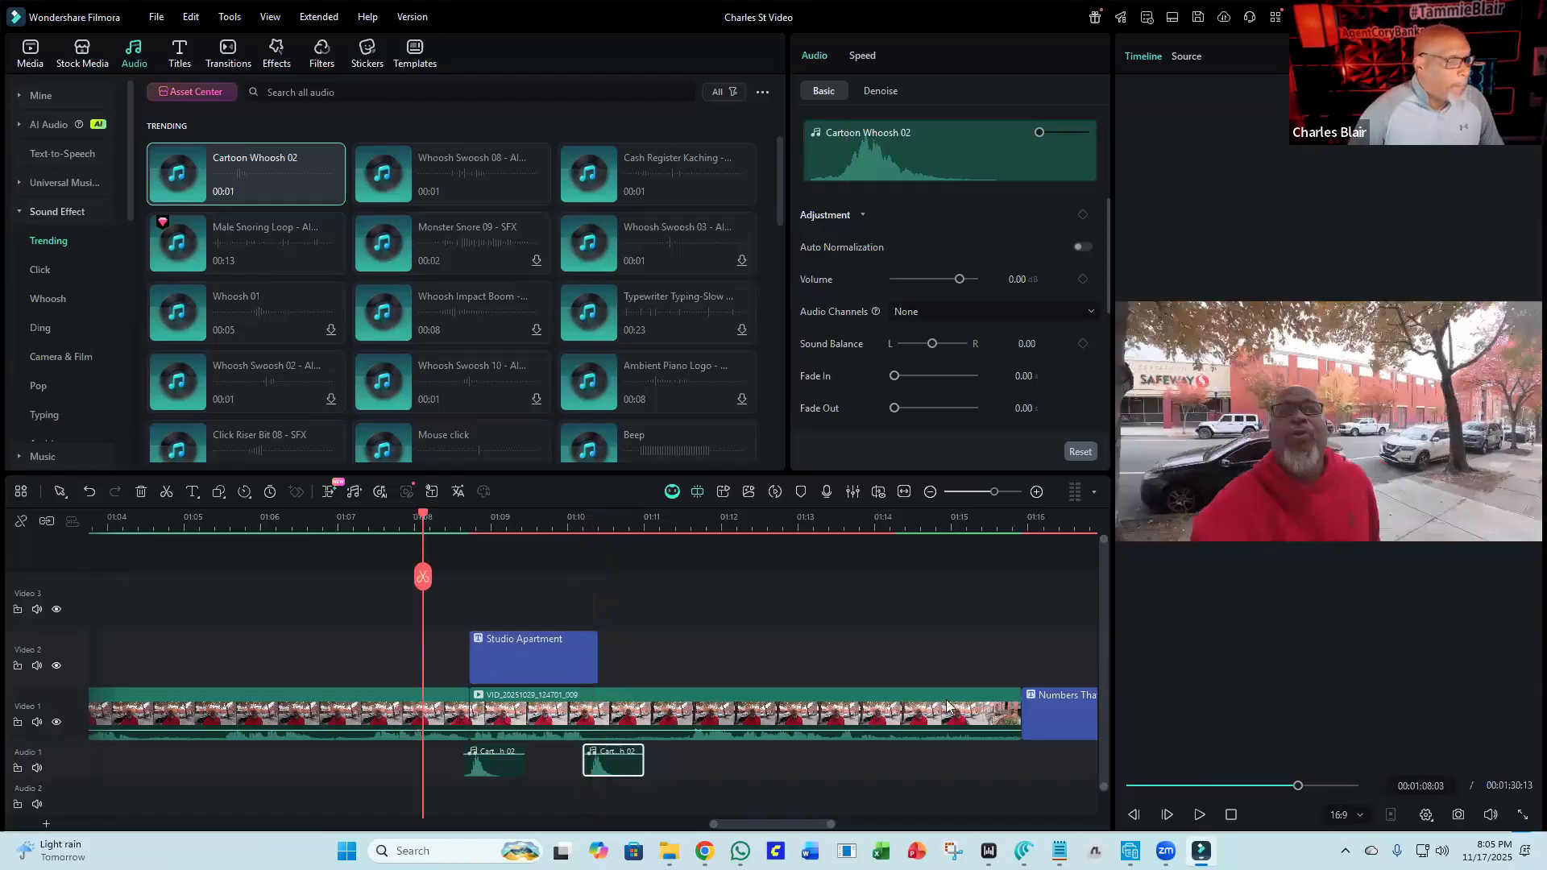
click(1190, 817)
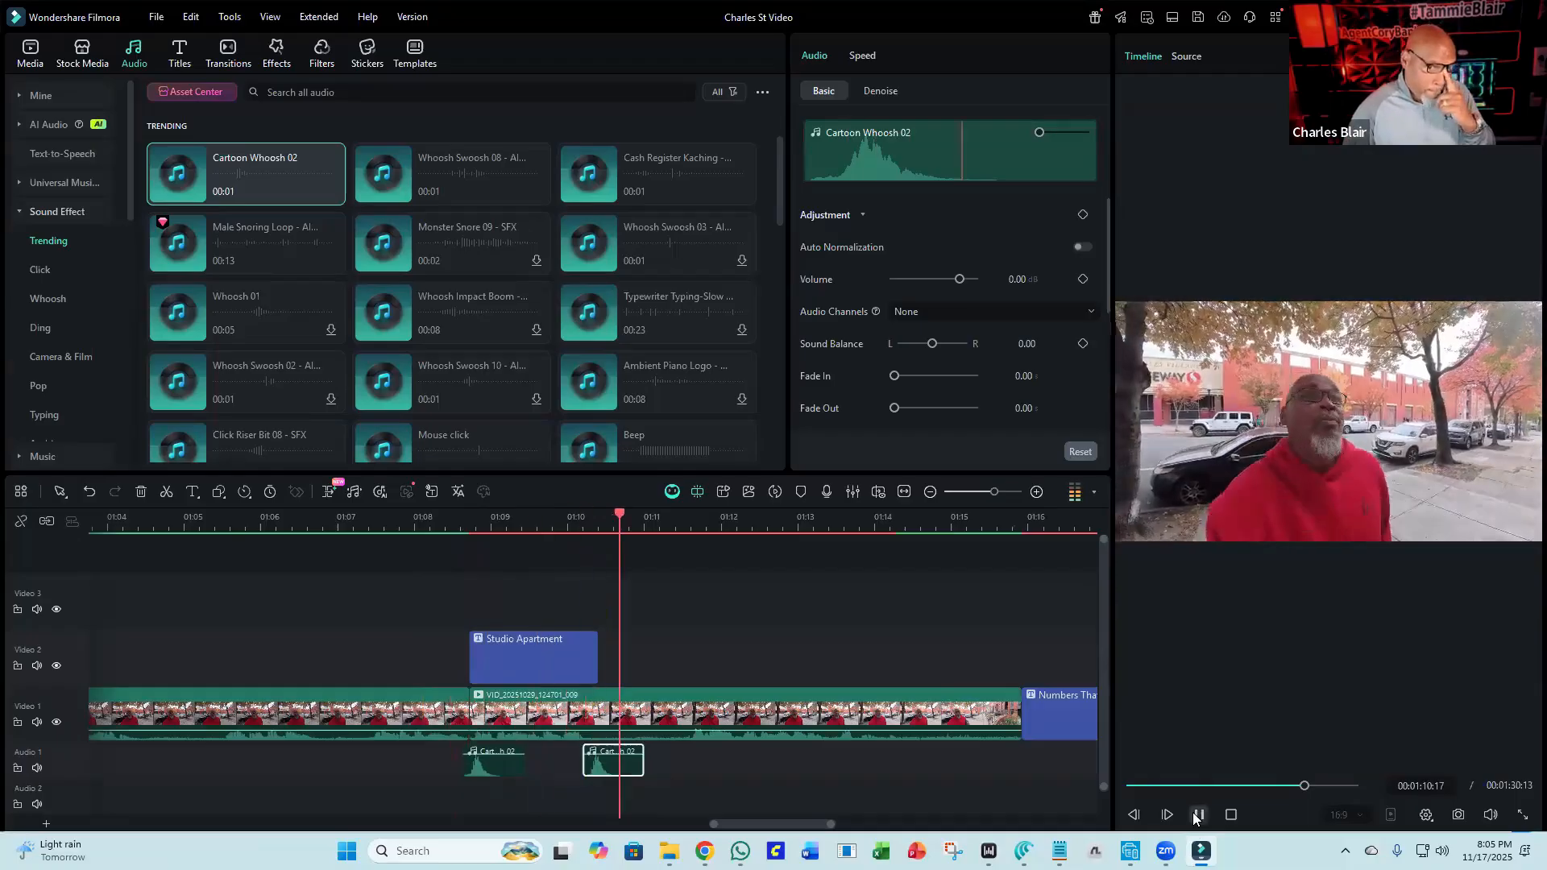
click(1197, 815)
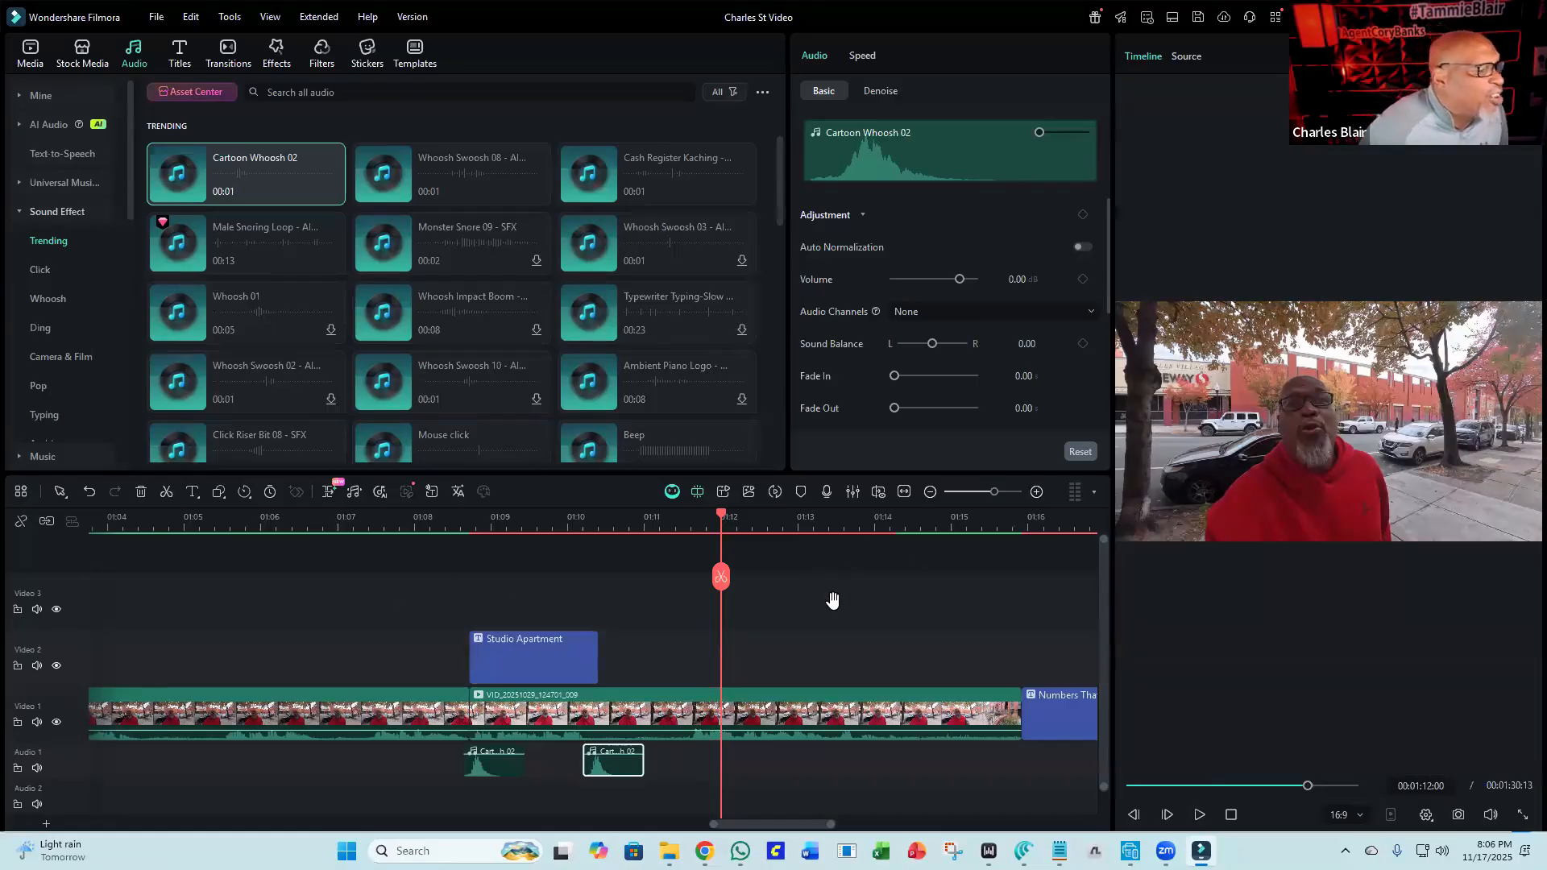
Render the timeline preview and open the Export dialog.
click(775, 491)
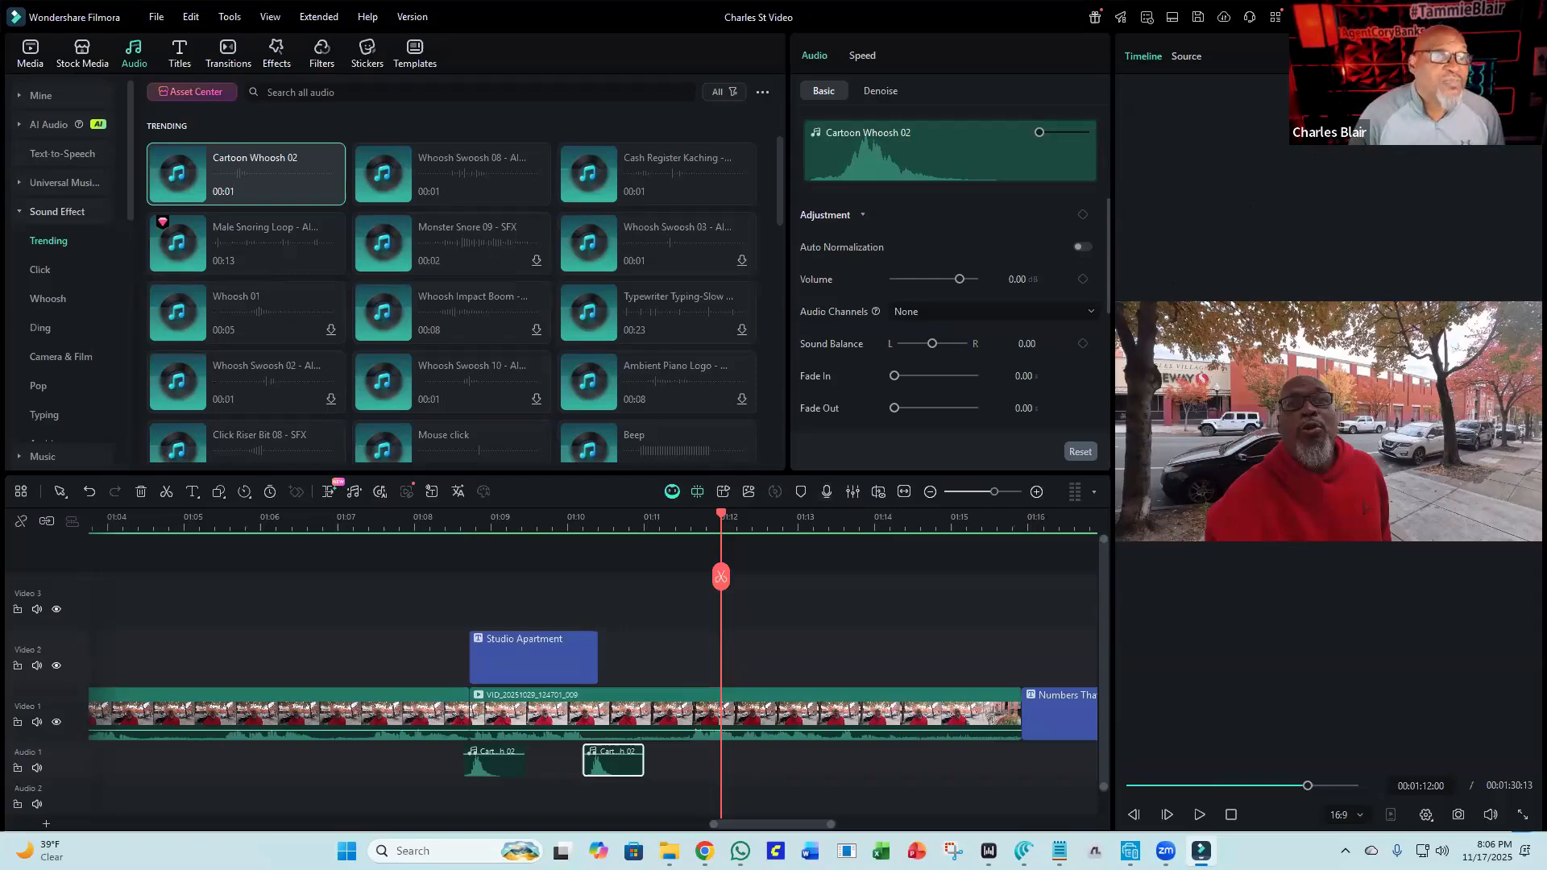
key(ctrl+e)
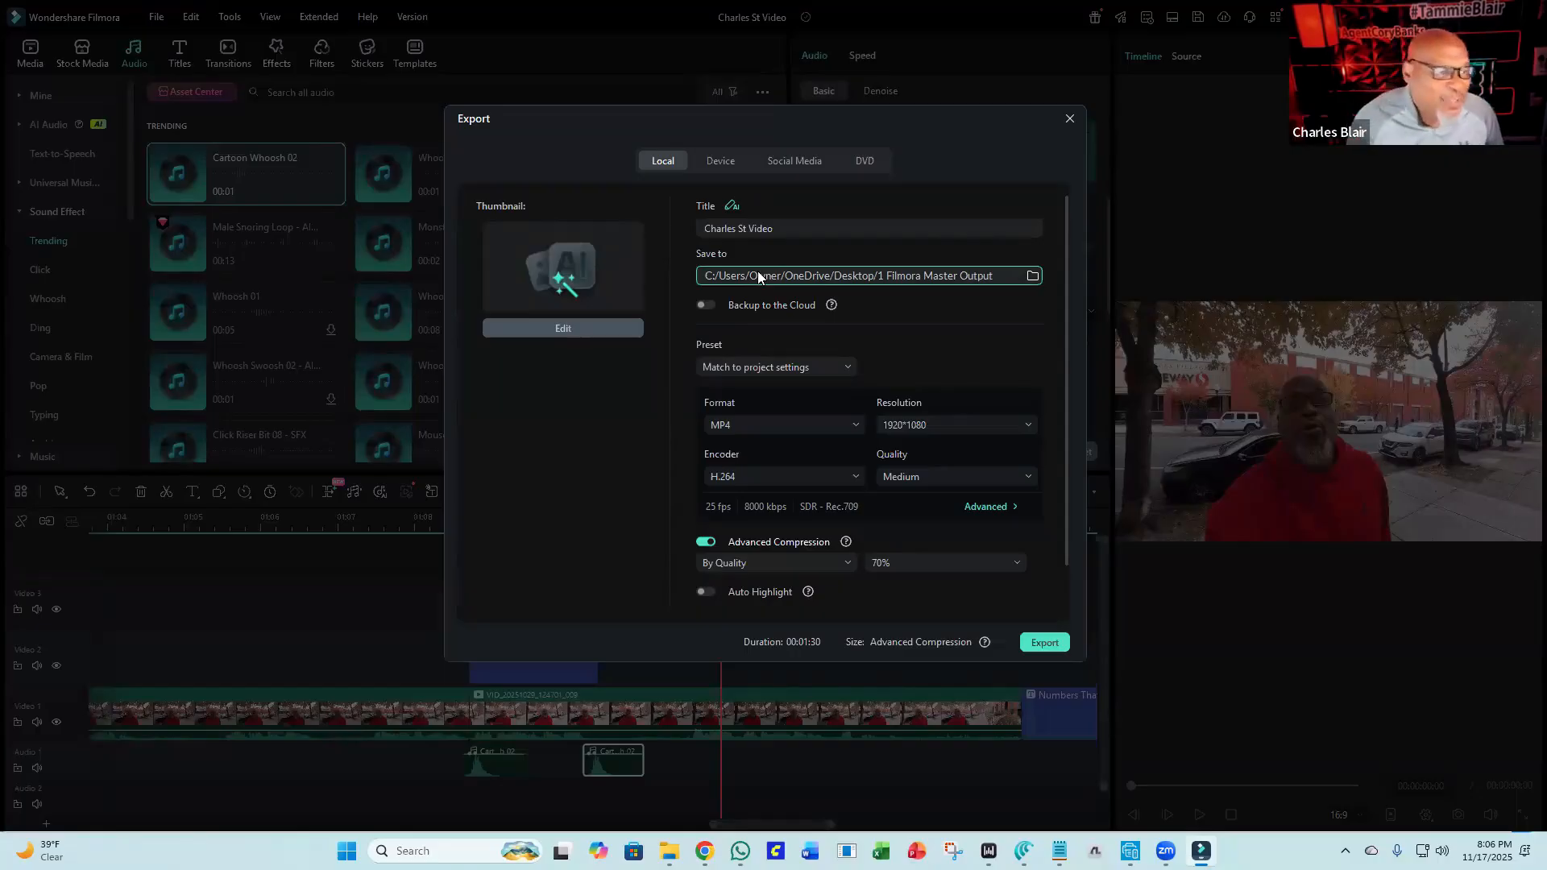
Set the export save location to the Downloads folder and export the video as an MP4.
click(1031, 277)
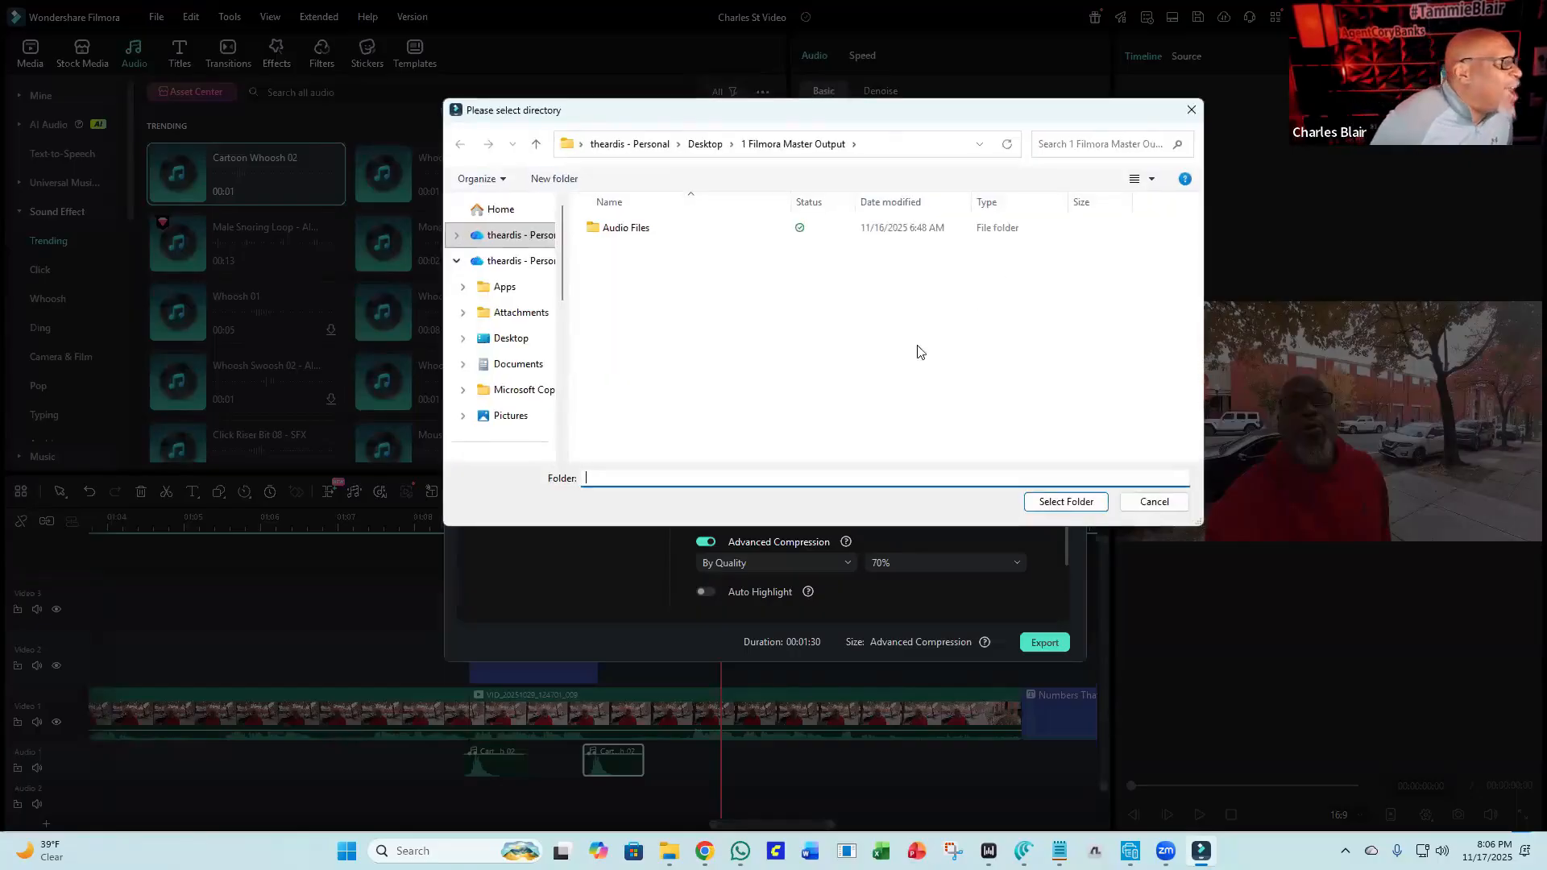
scroll(488, 345, down, 1)
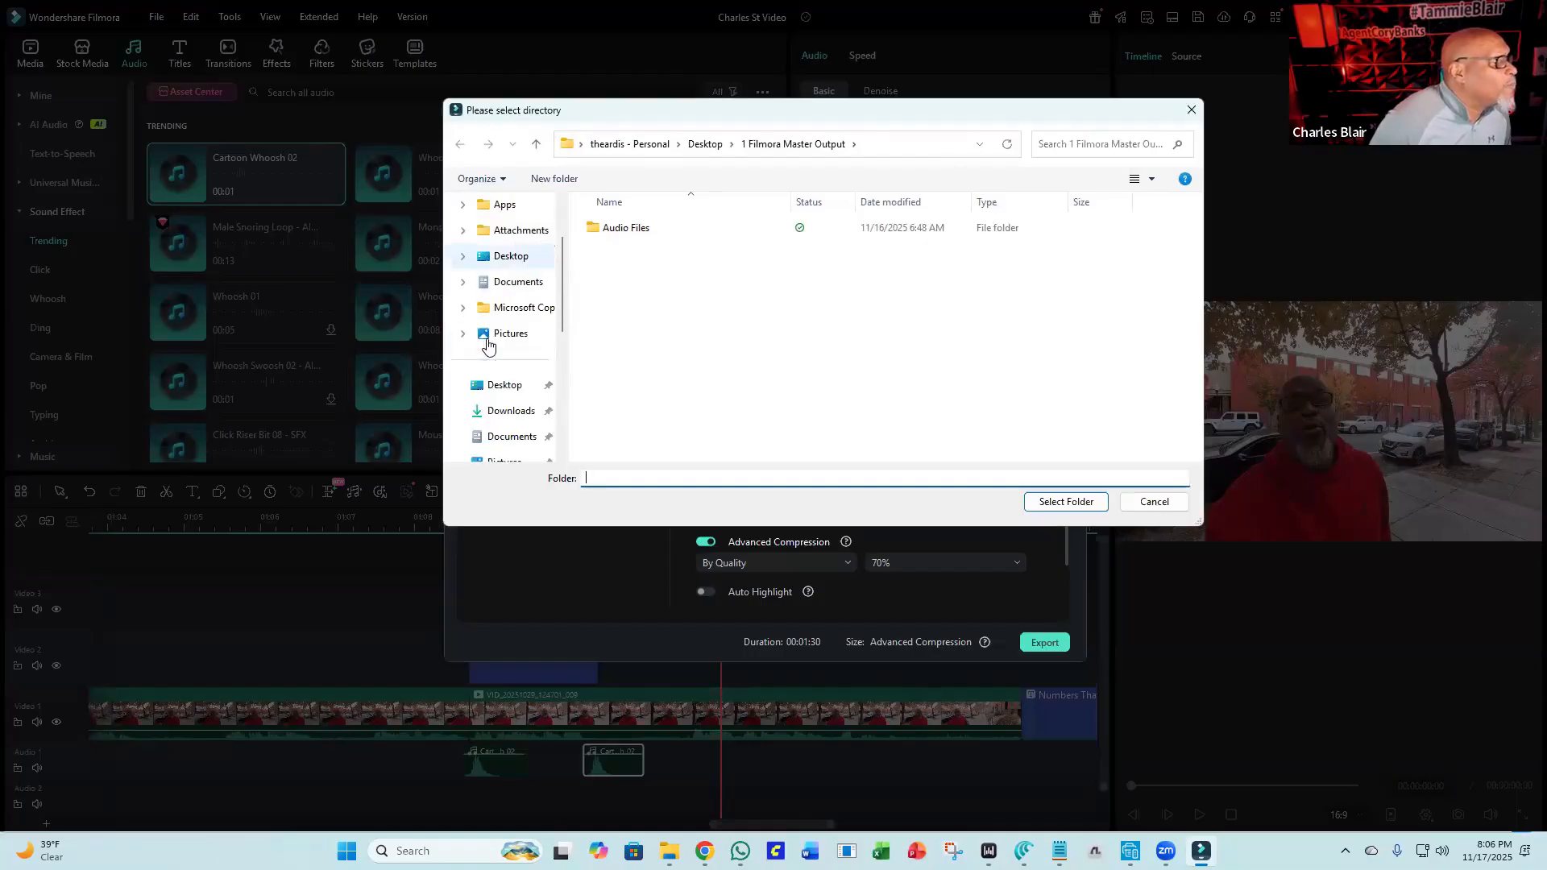
click(511, 410)
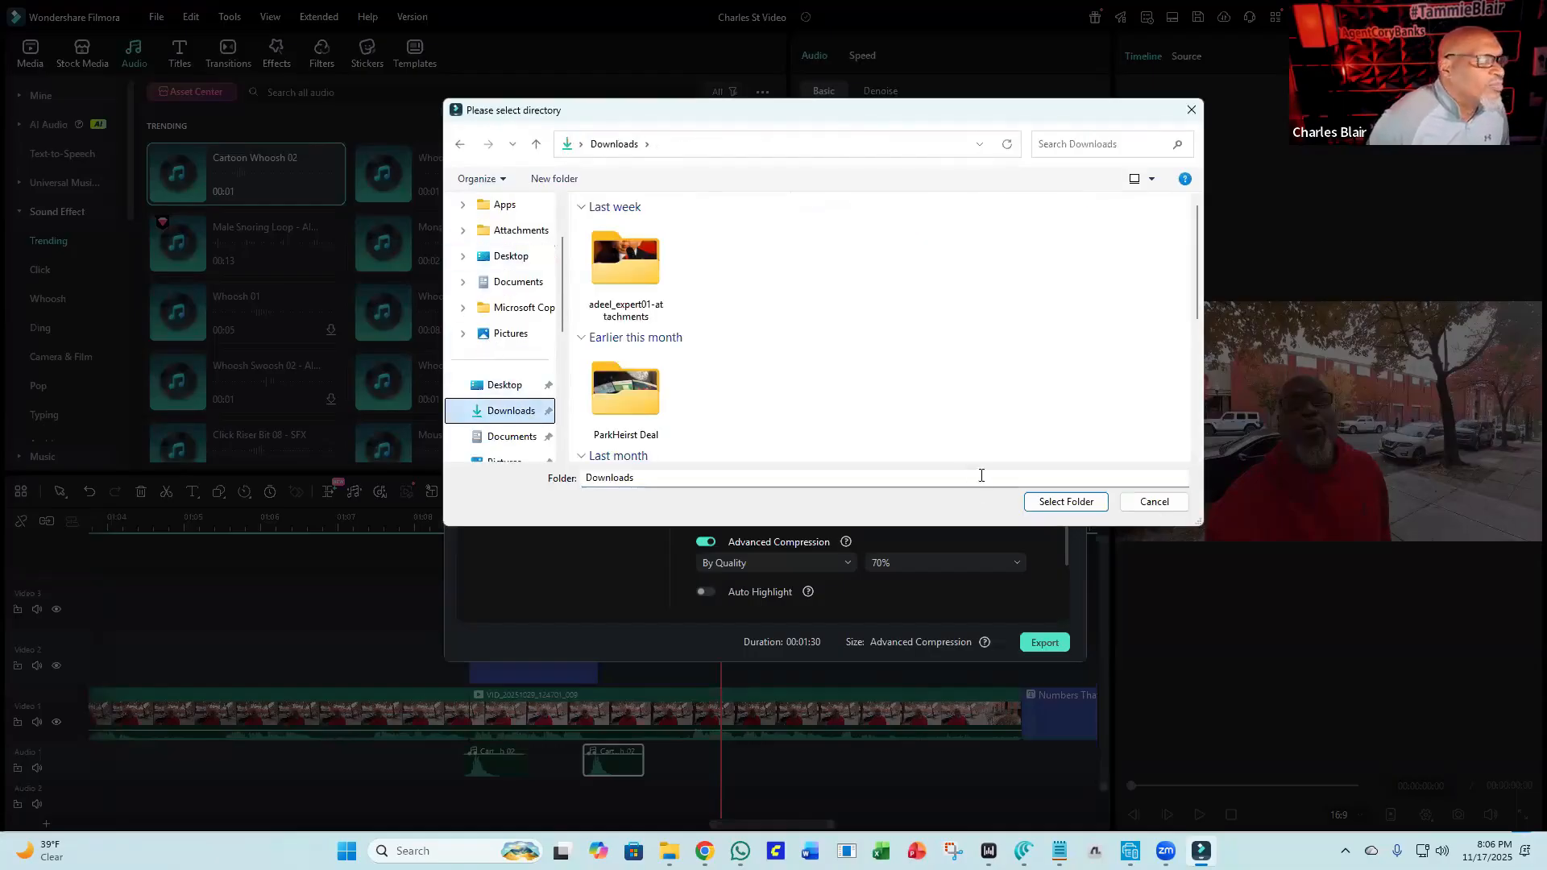
click(1047, 502)
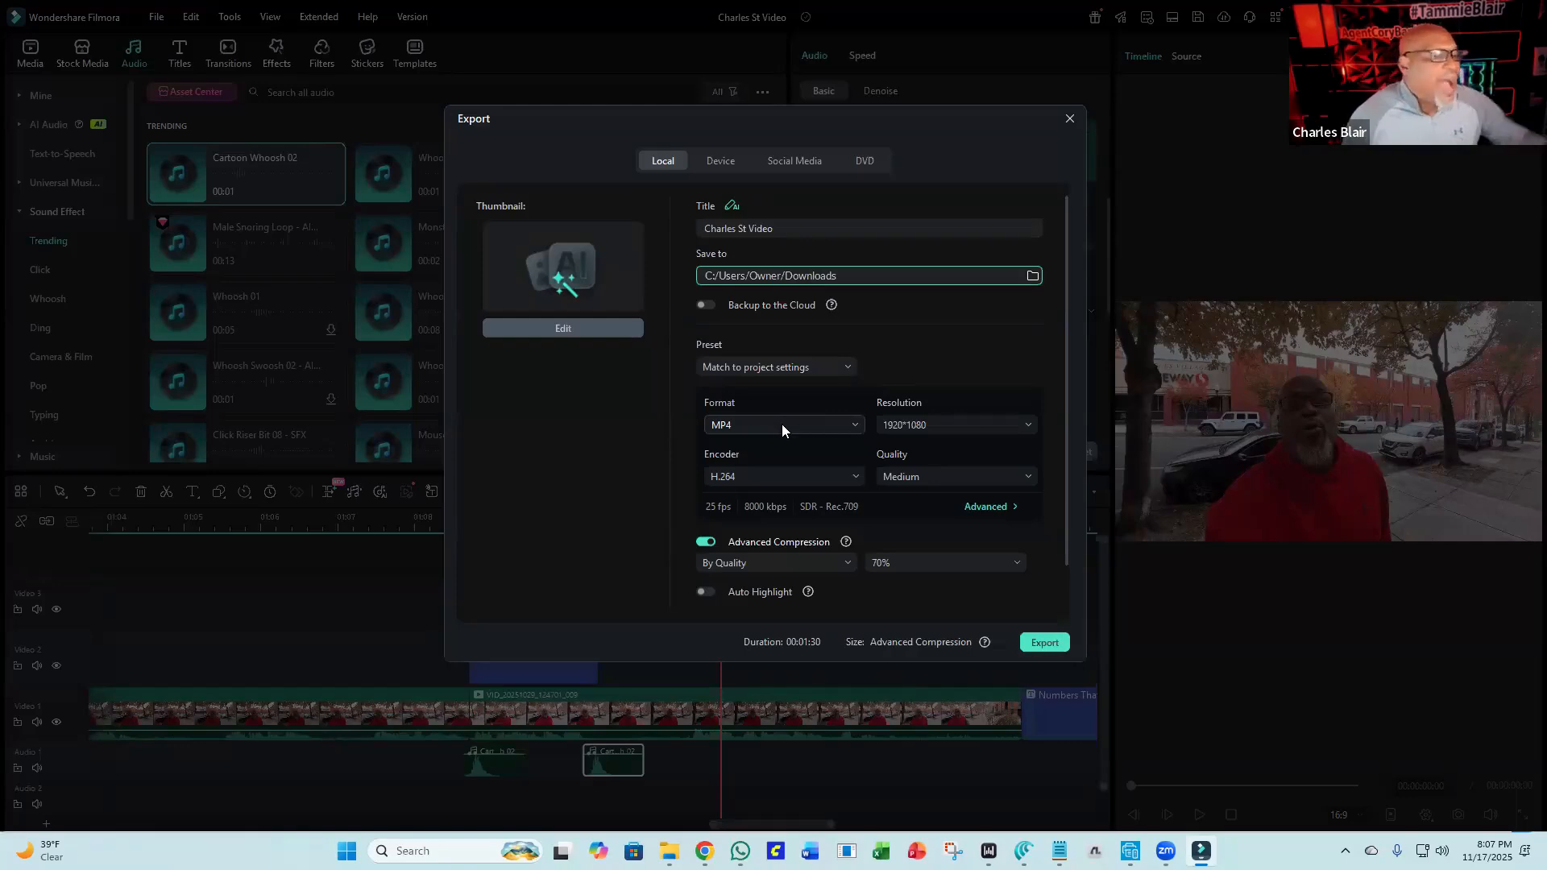
click(1038, 649)
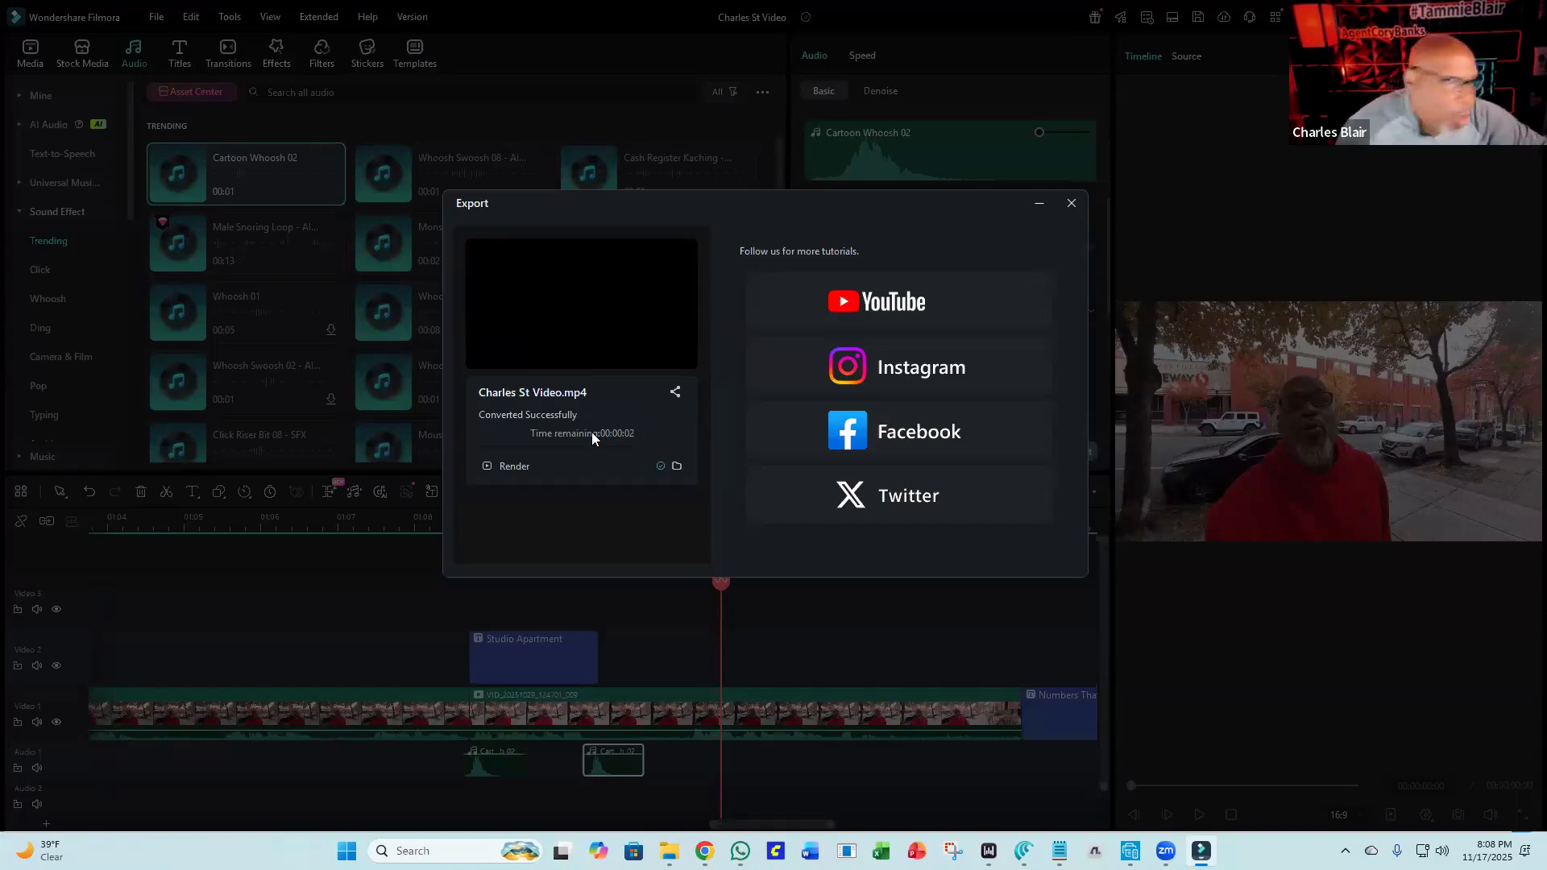
click(1072, 203)
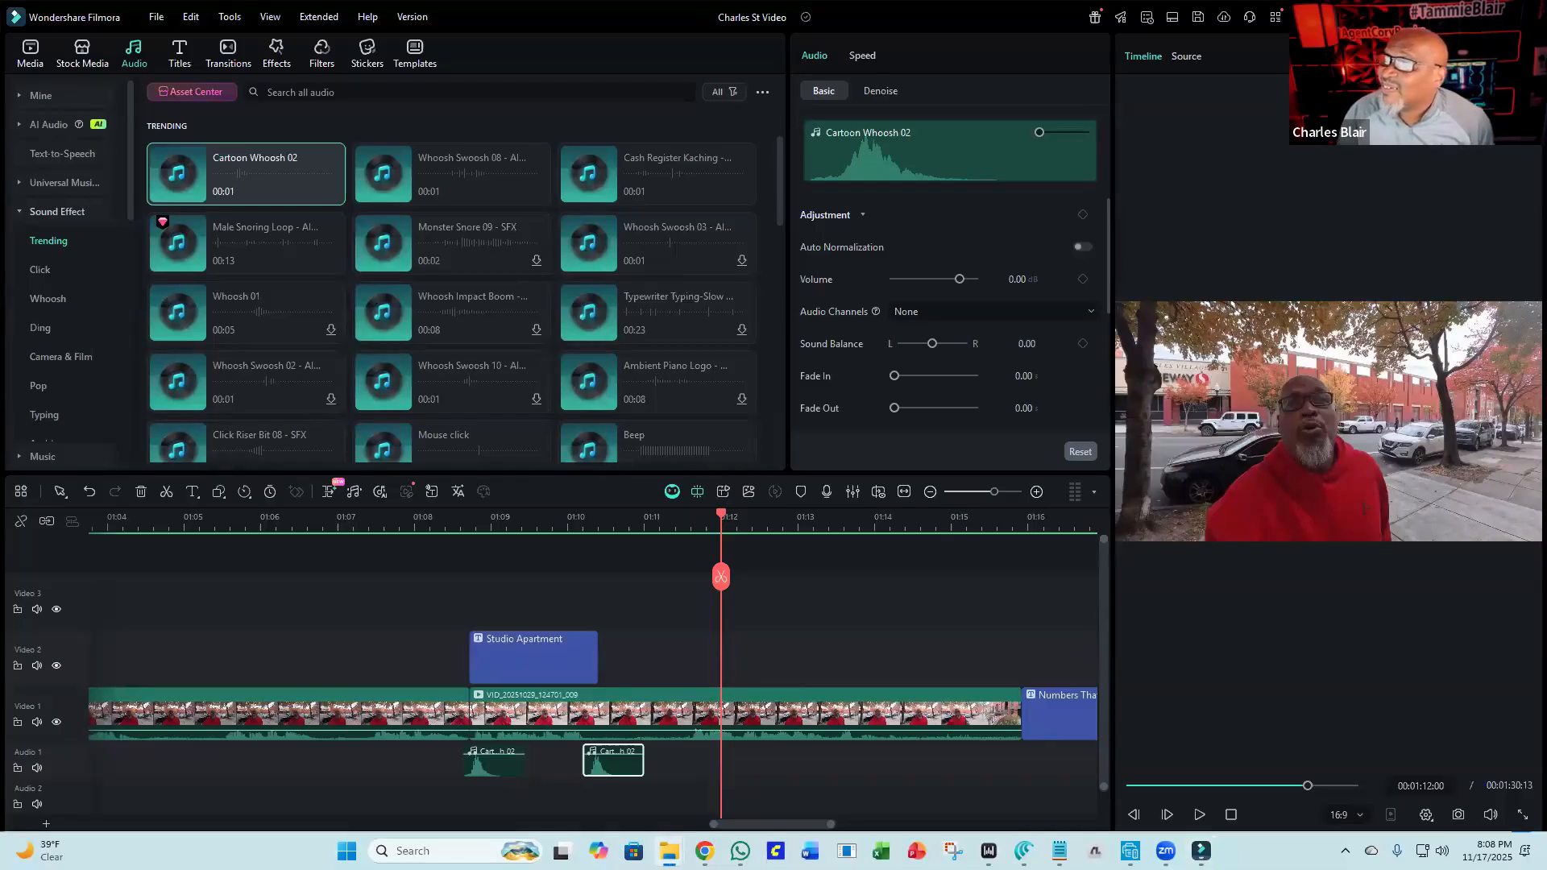
Open the exported Charles St Video from the Downloads folder and play it back.
click(615, 97)
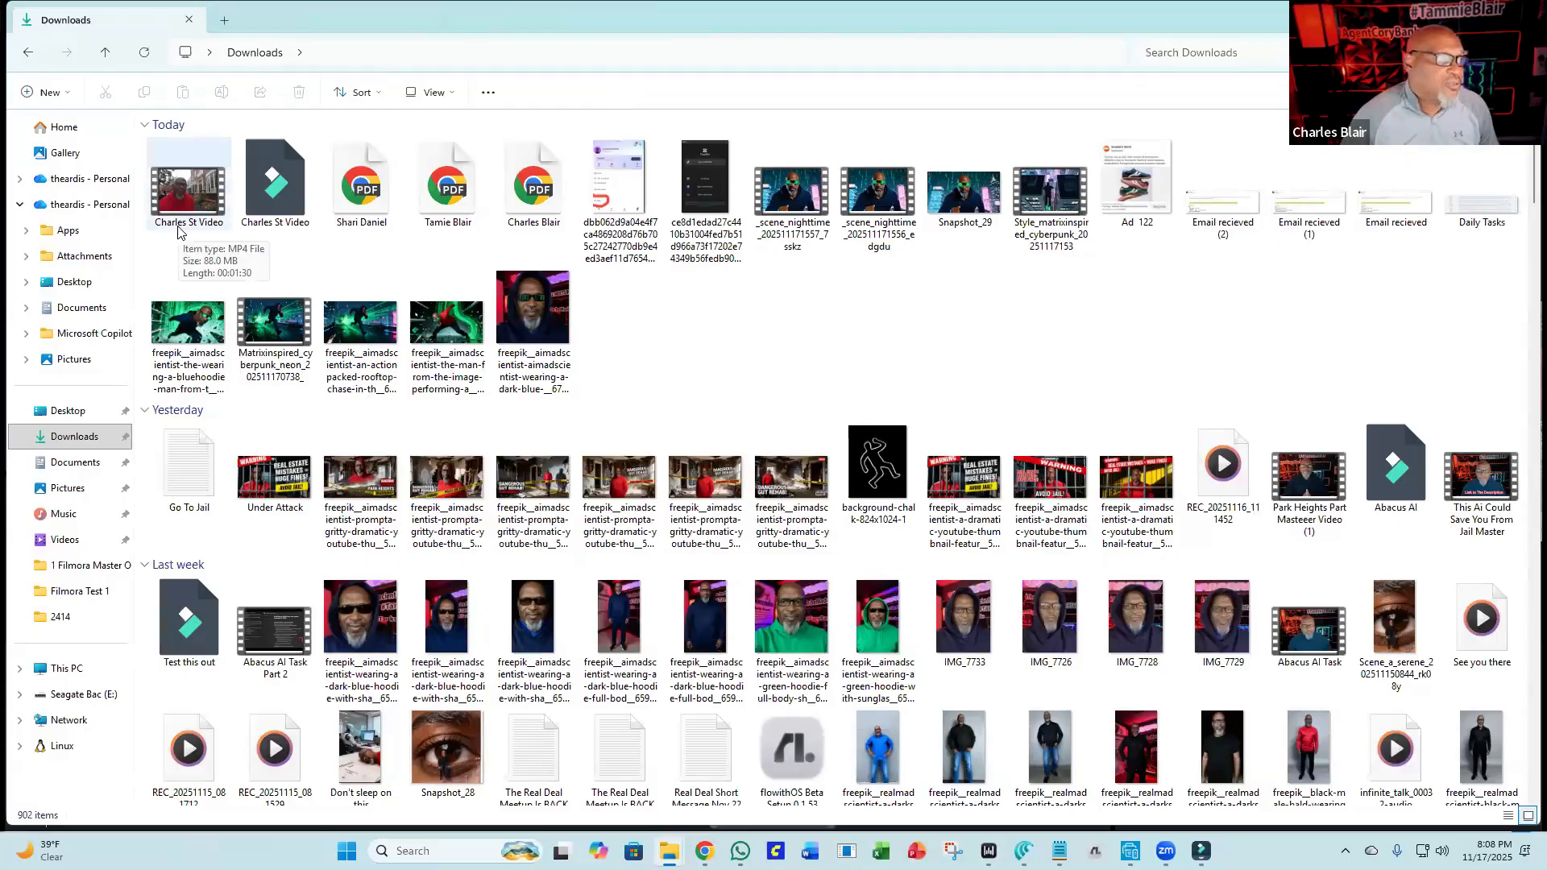
click(211, 188)
double_click(209, 189)
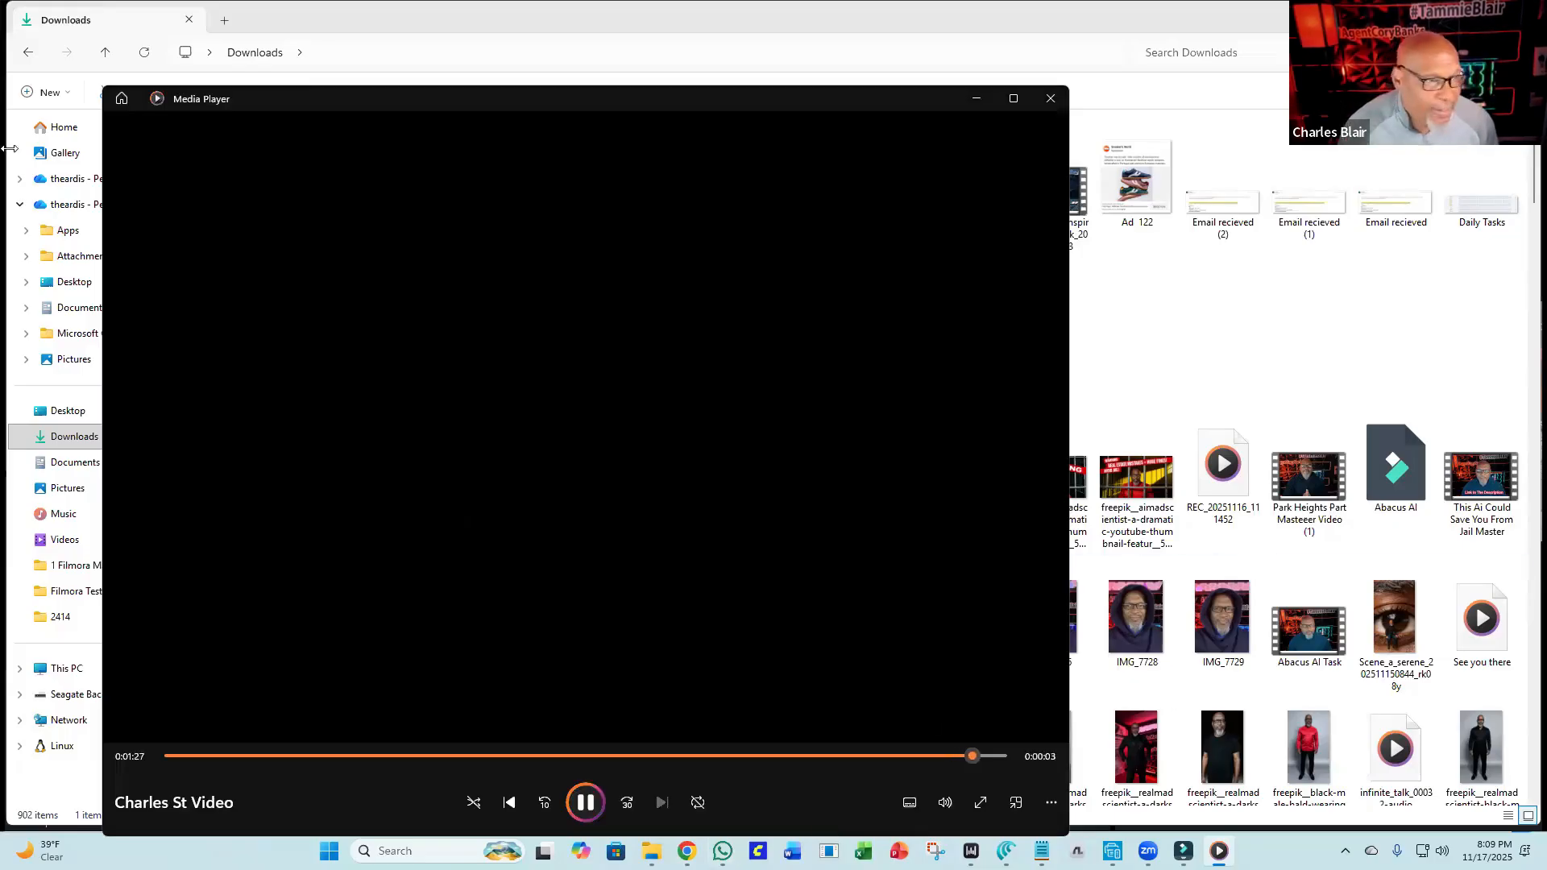
click(1051, 93)
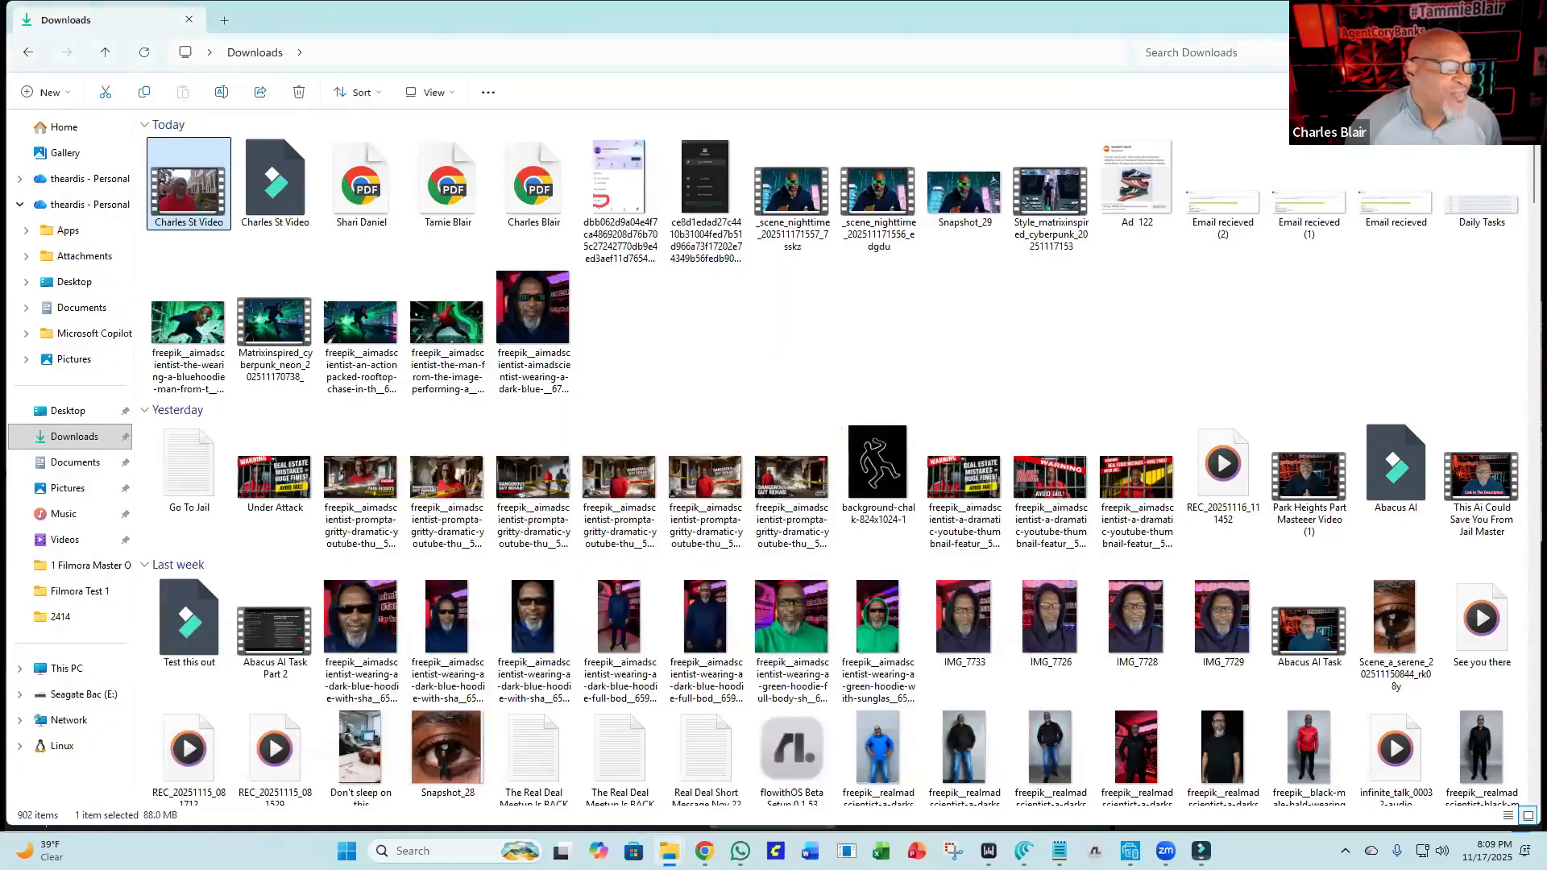
click(1449, 16)
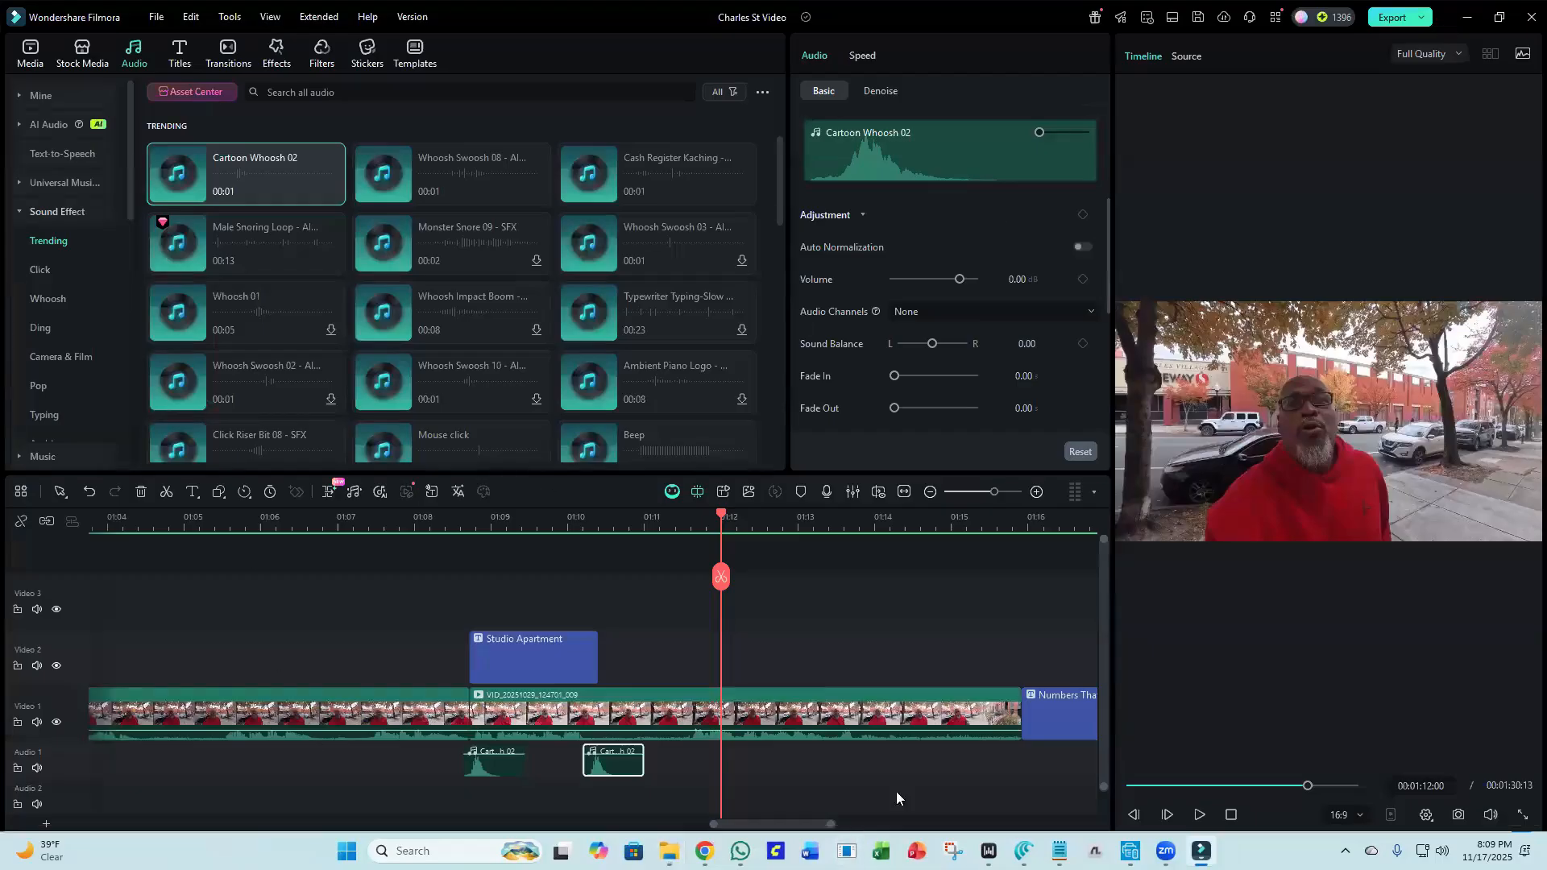
Scroll to the end of the timeline and delete the Park 2 image clip from Video 2.
click(810, 810)
scroll(818, 809, down, 2)
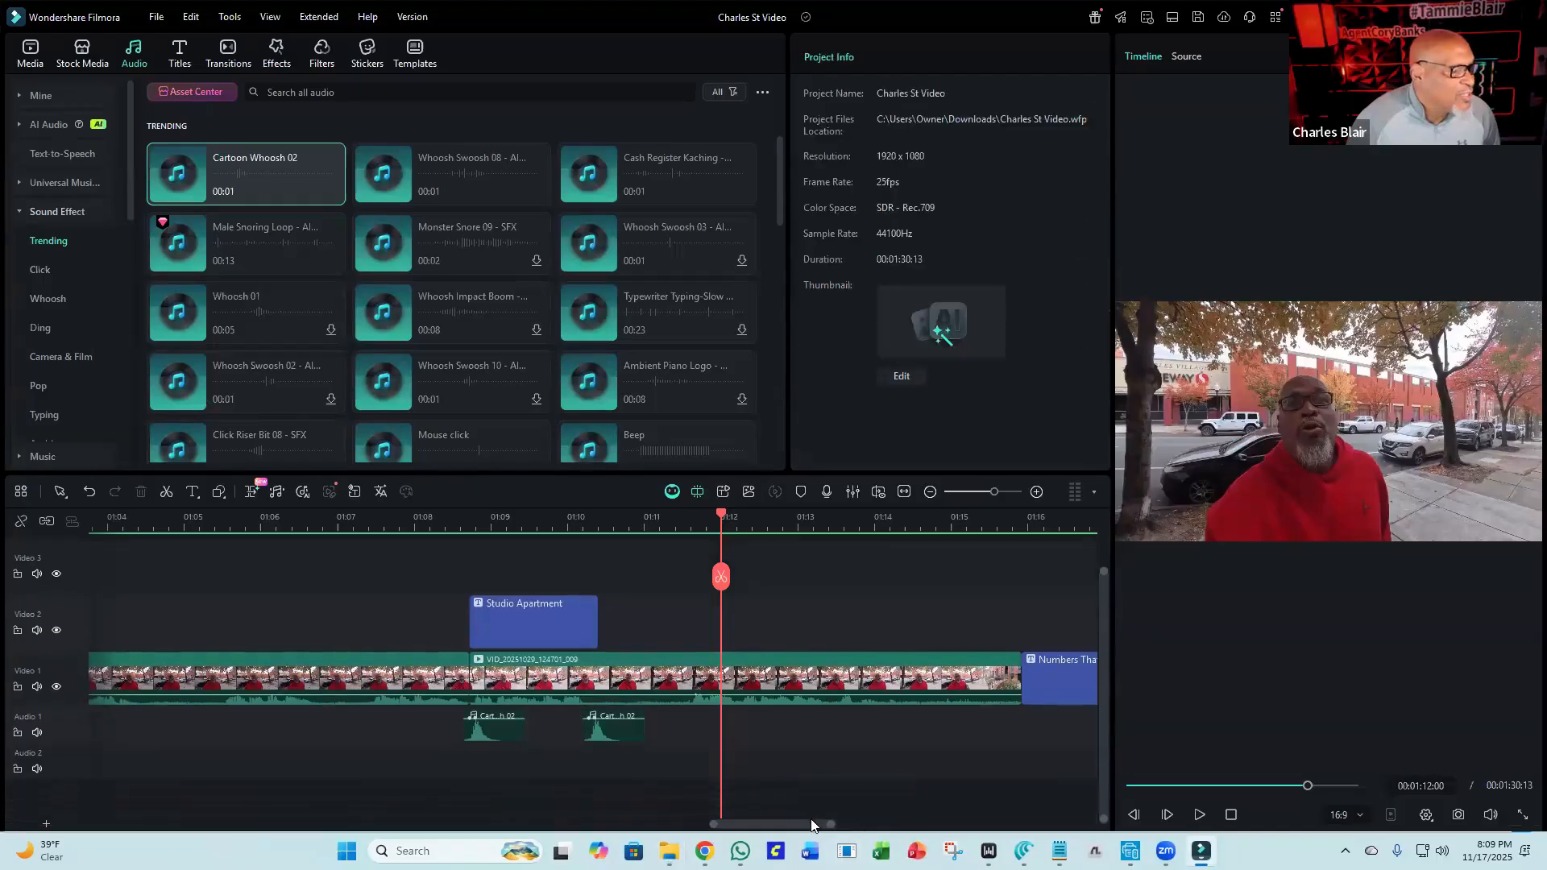
drag(804, 825, 909, 824)
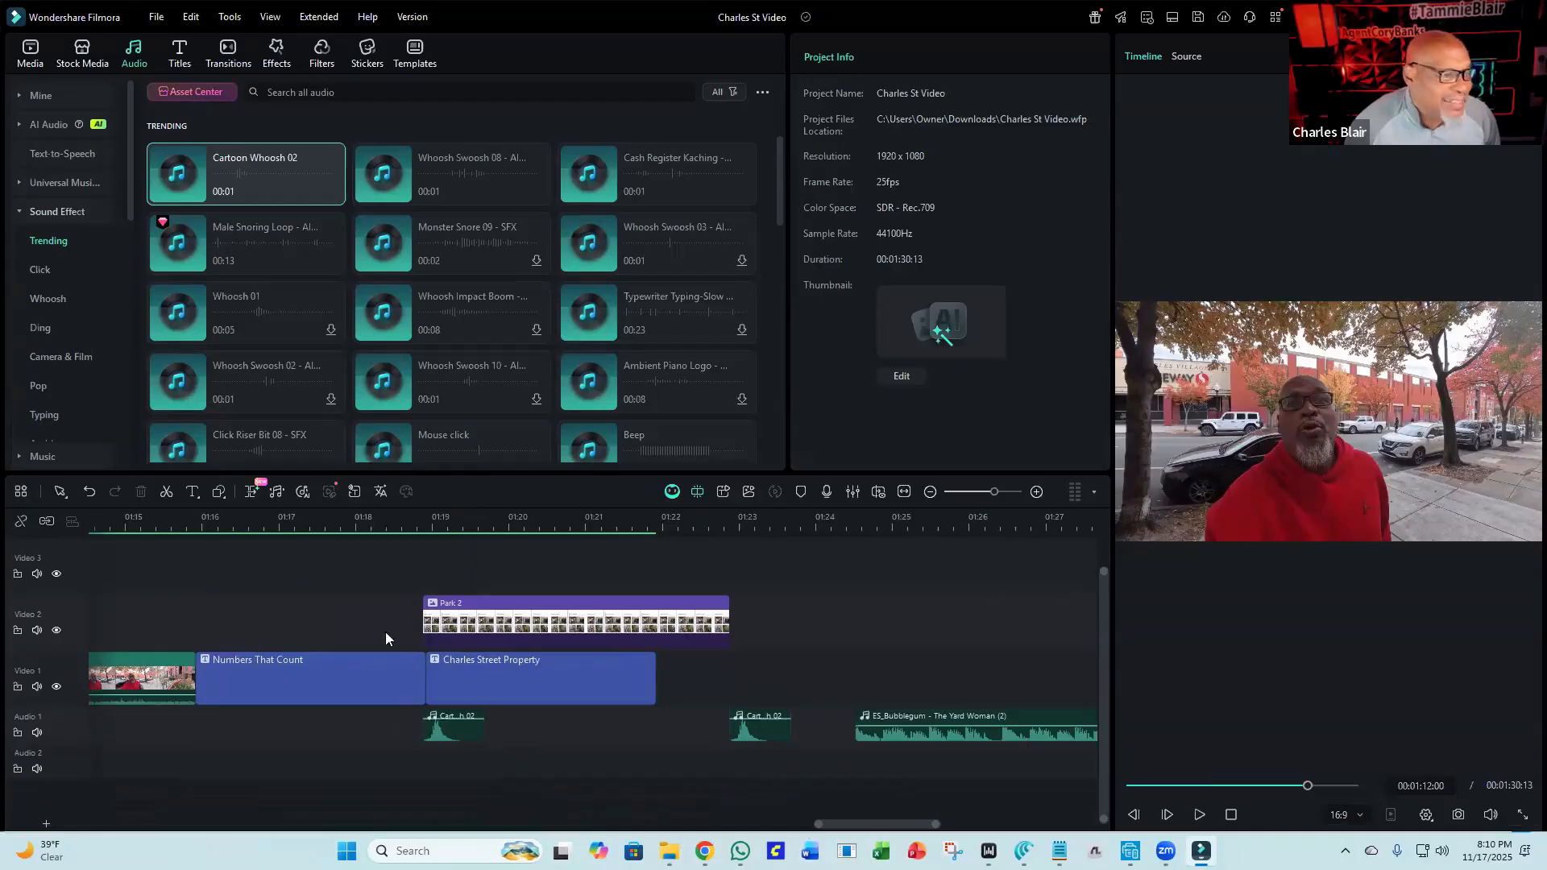
click(612, 616)
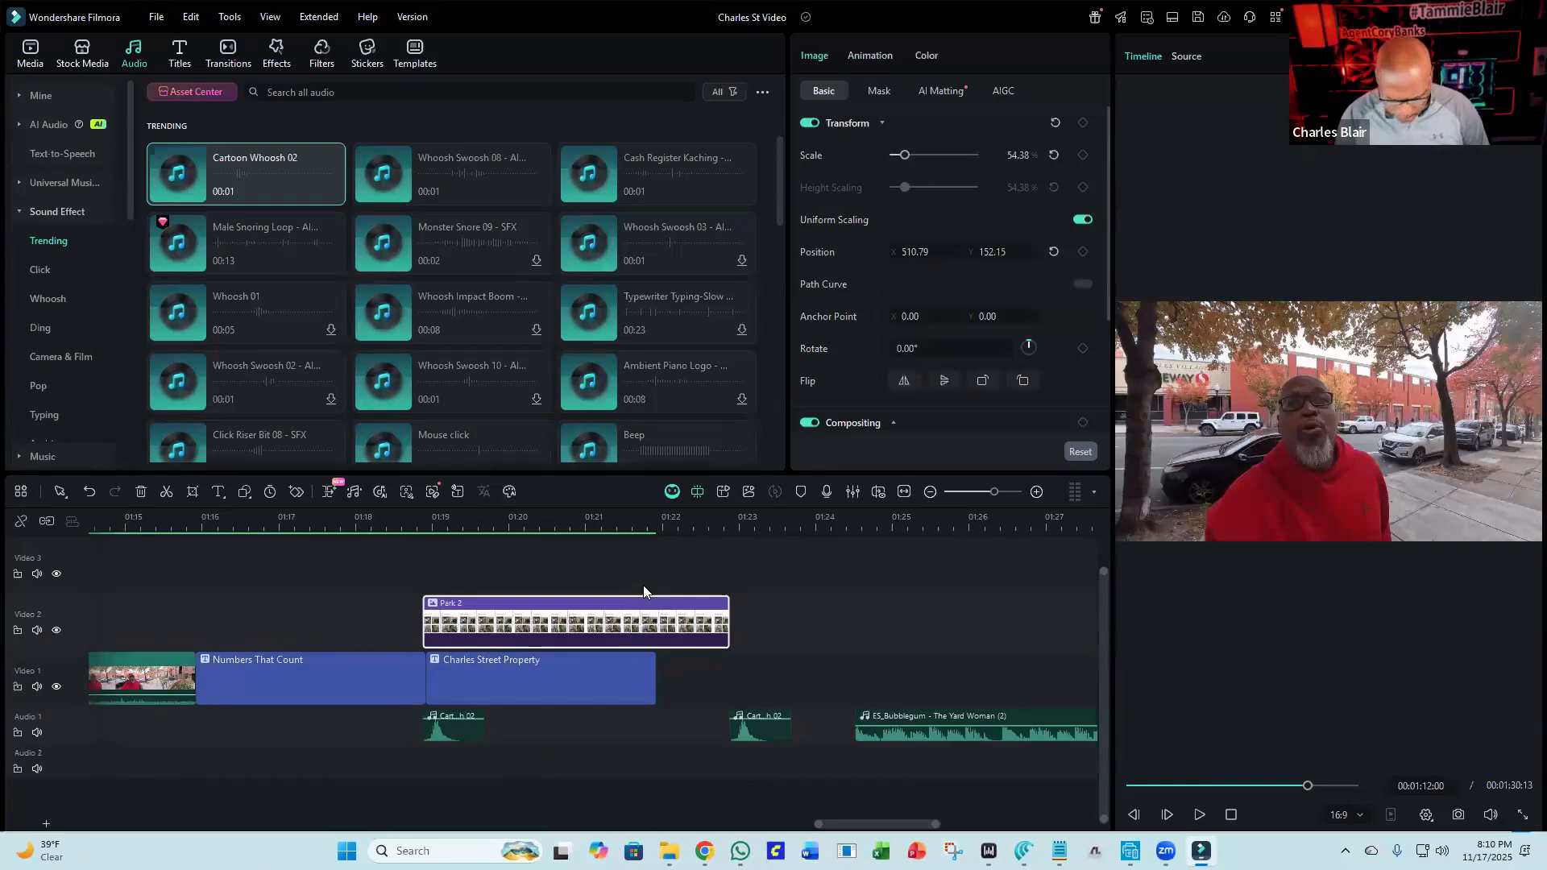
key(Delete)
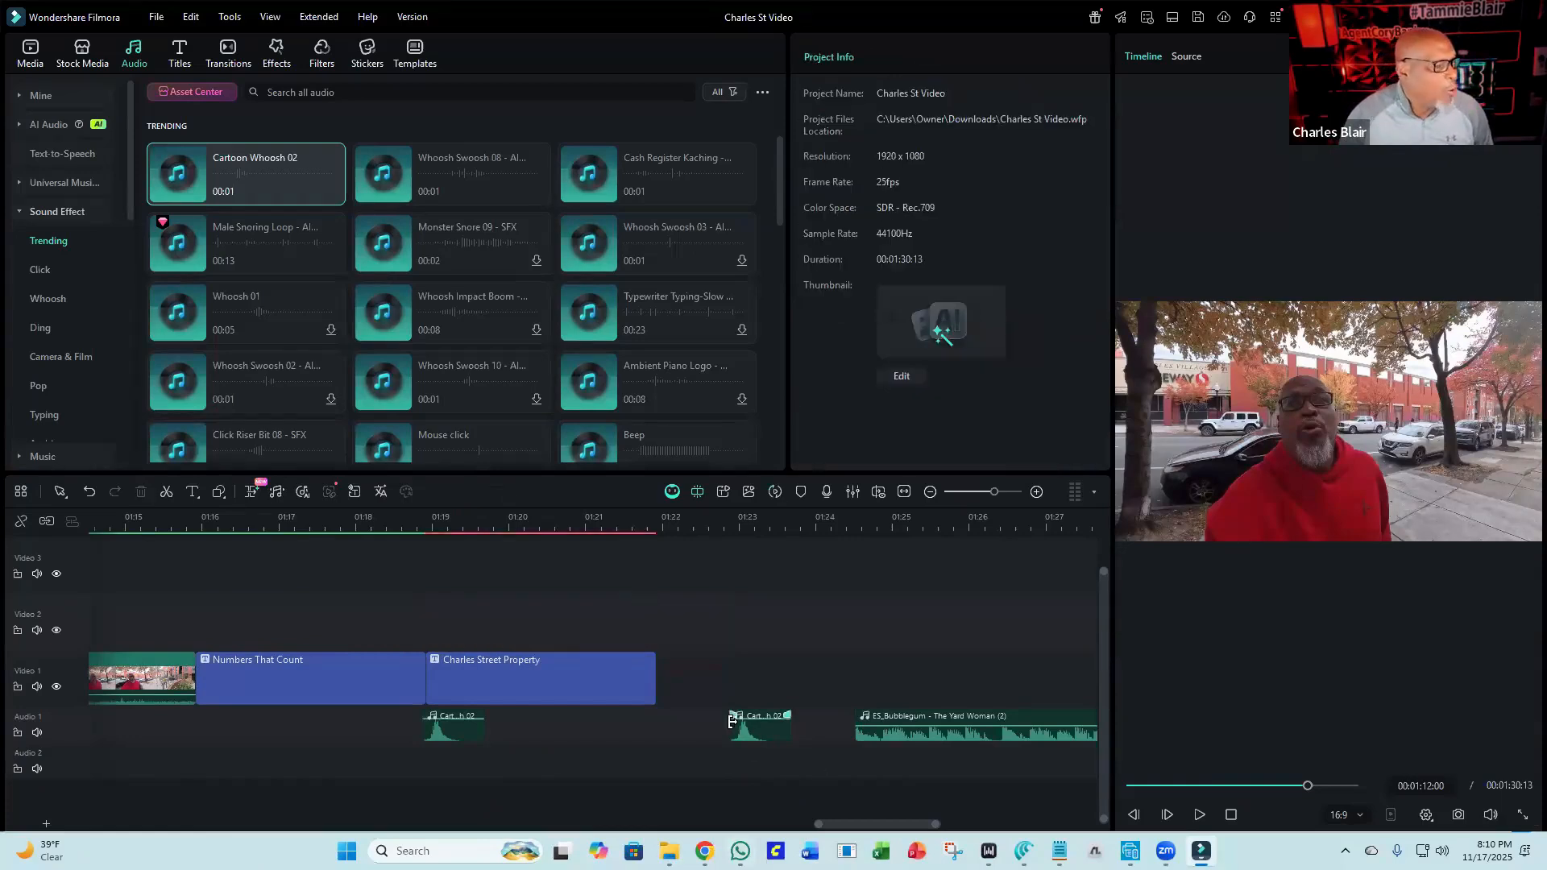
Delete both Cartoon Whoosh 02 clips near the end of Audio 1.
click(469, 721)
click(462, 733)
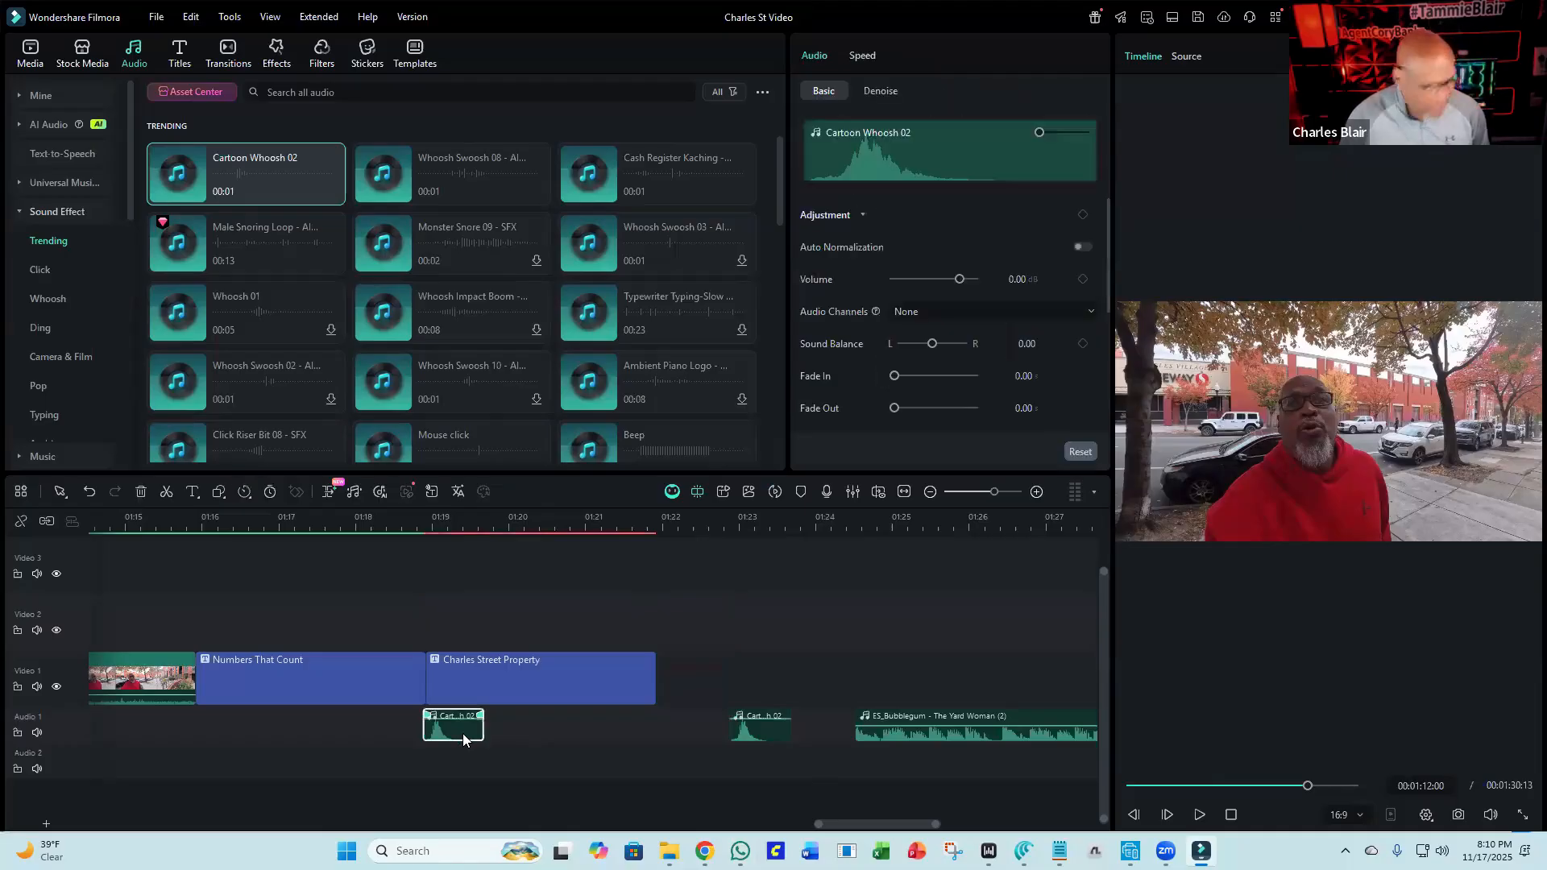
key(Delete)
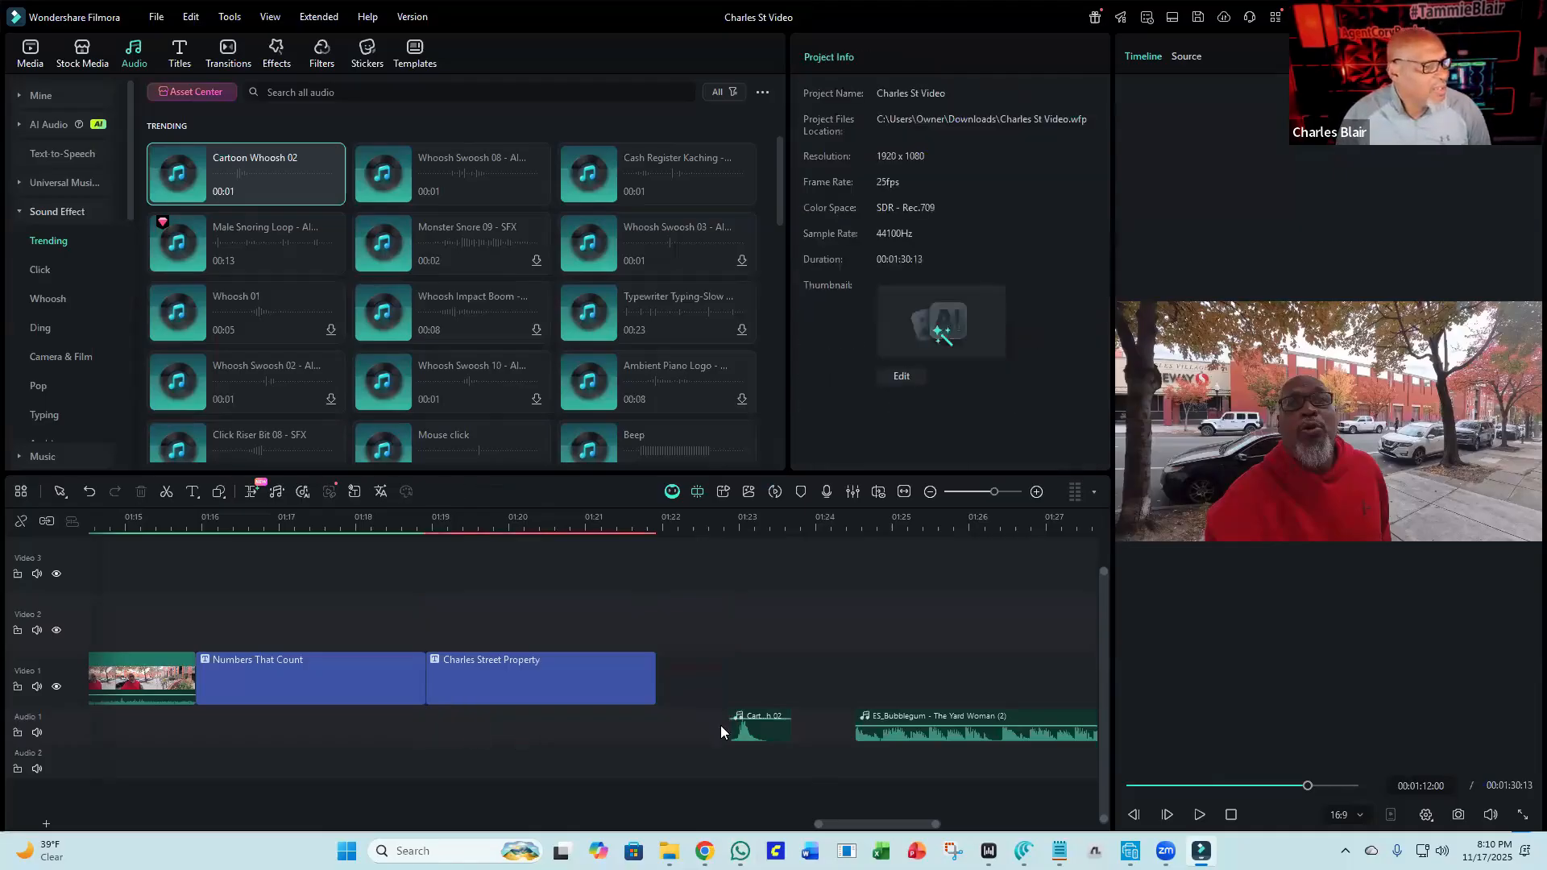
click(759, 733)
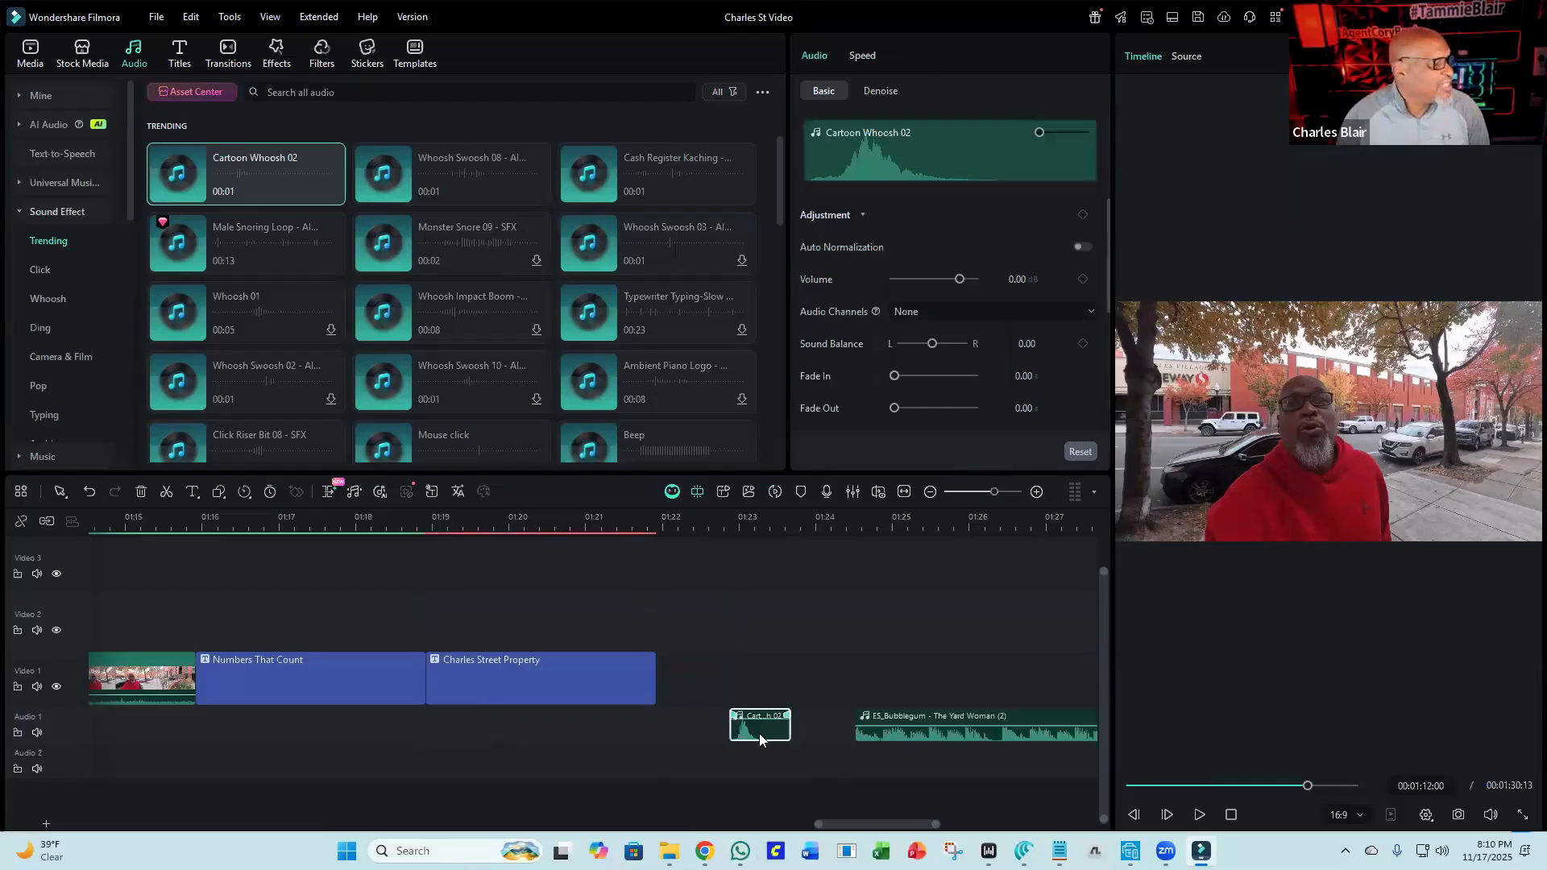
key(Delete)
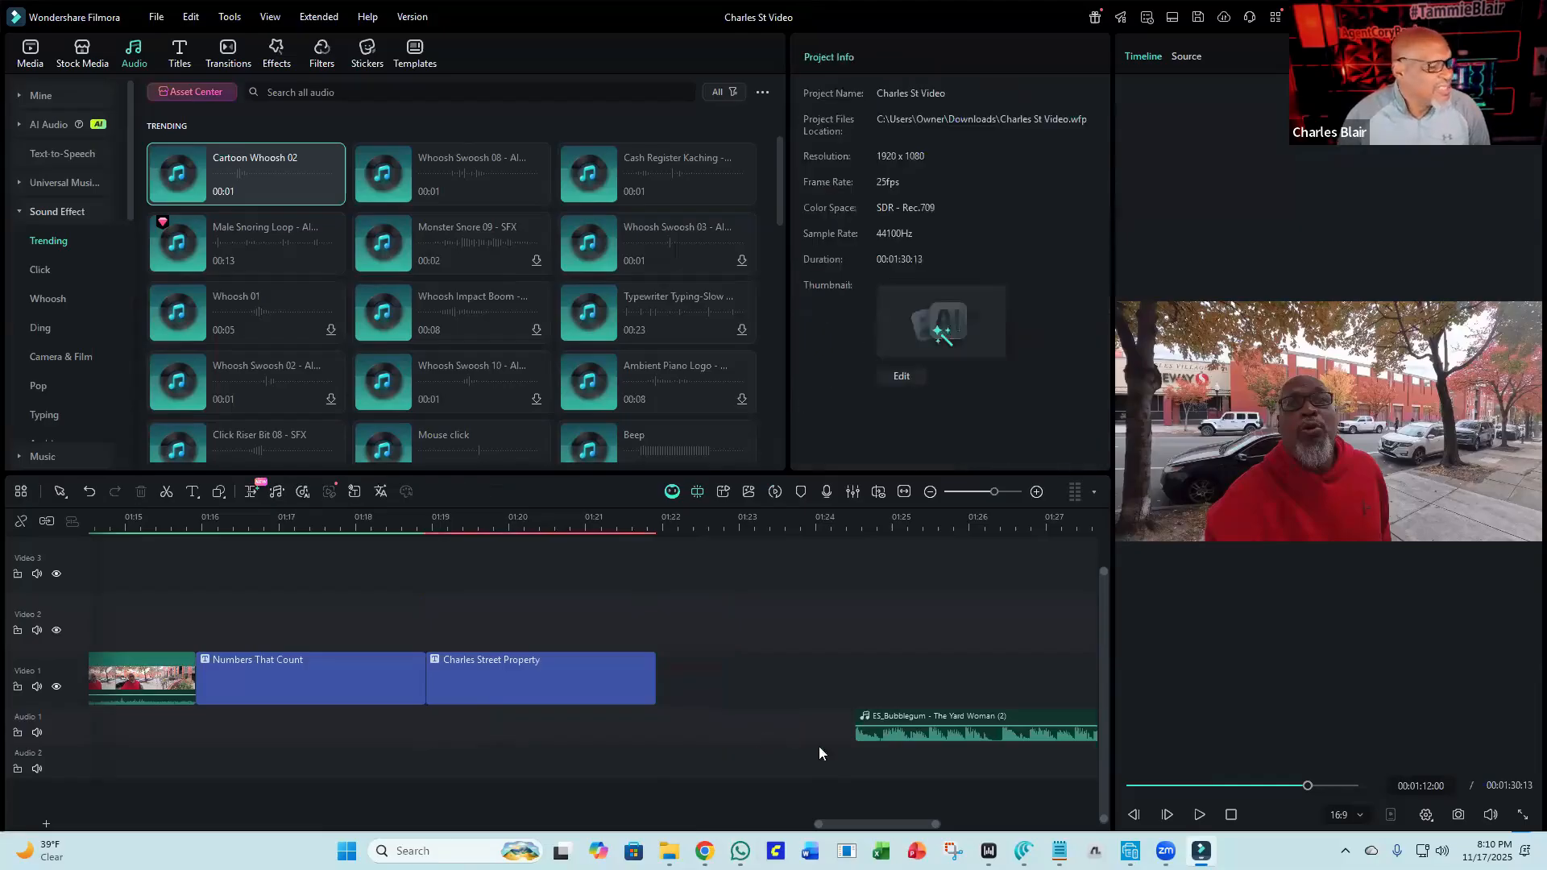
Move the ES_Bubblegum music clip so it starts with the Numbers That Count title, about 1:16.
click(894, 733)
drag(894, 733, 285, 734)
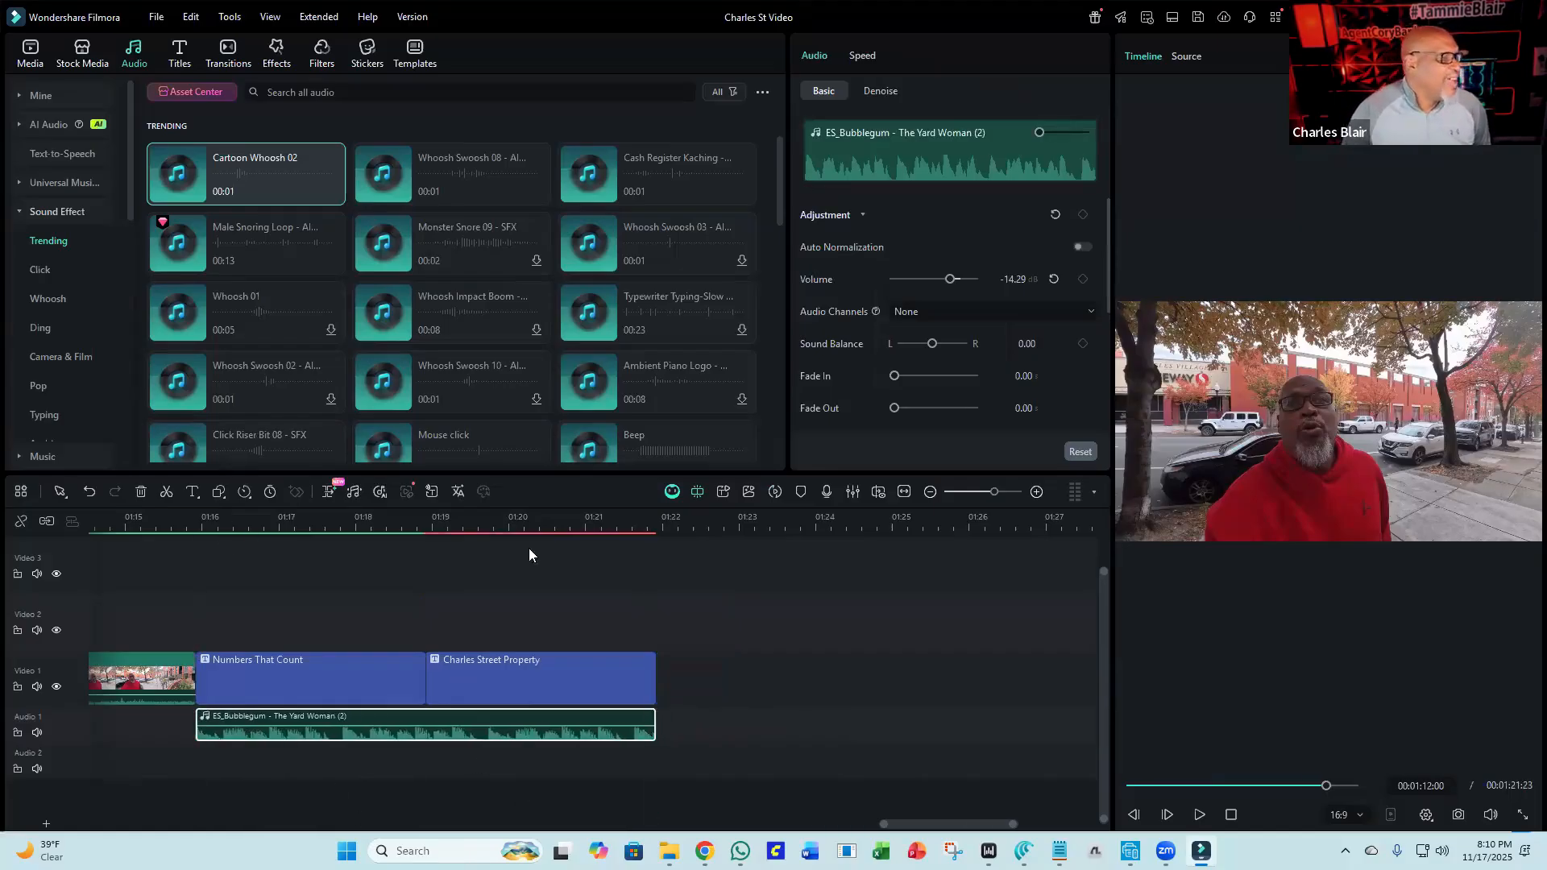
click(774, 492)
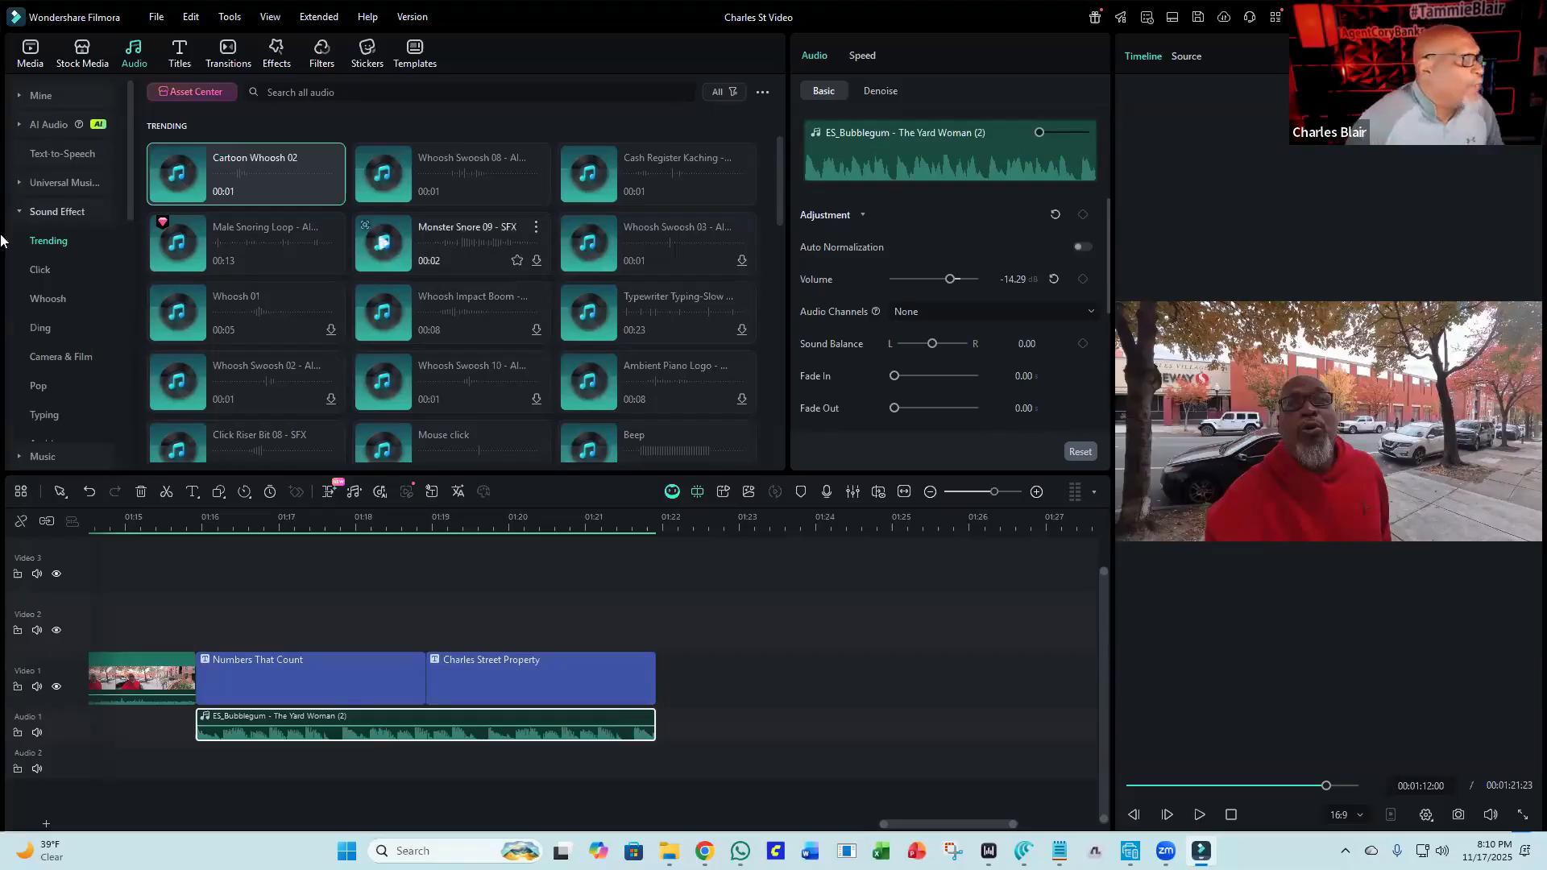
Try to record video from the webcam into the project media.
click(37, 68)
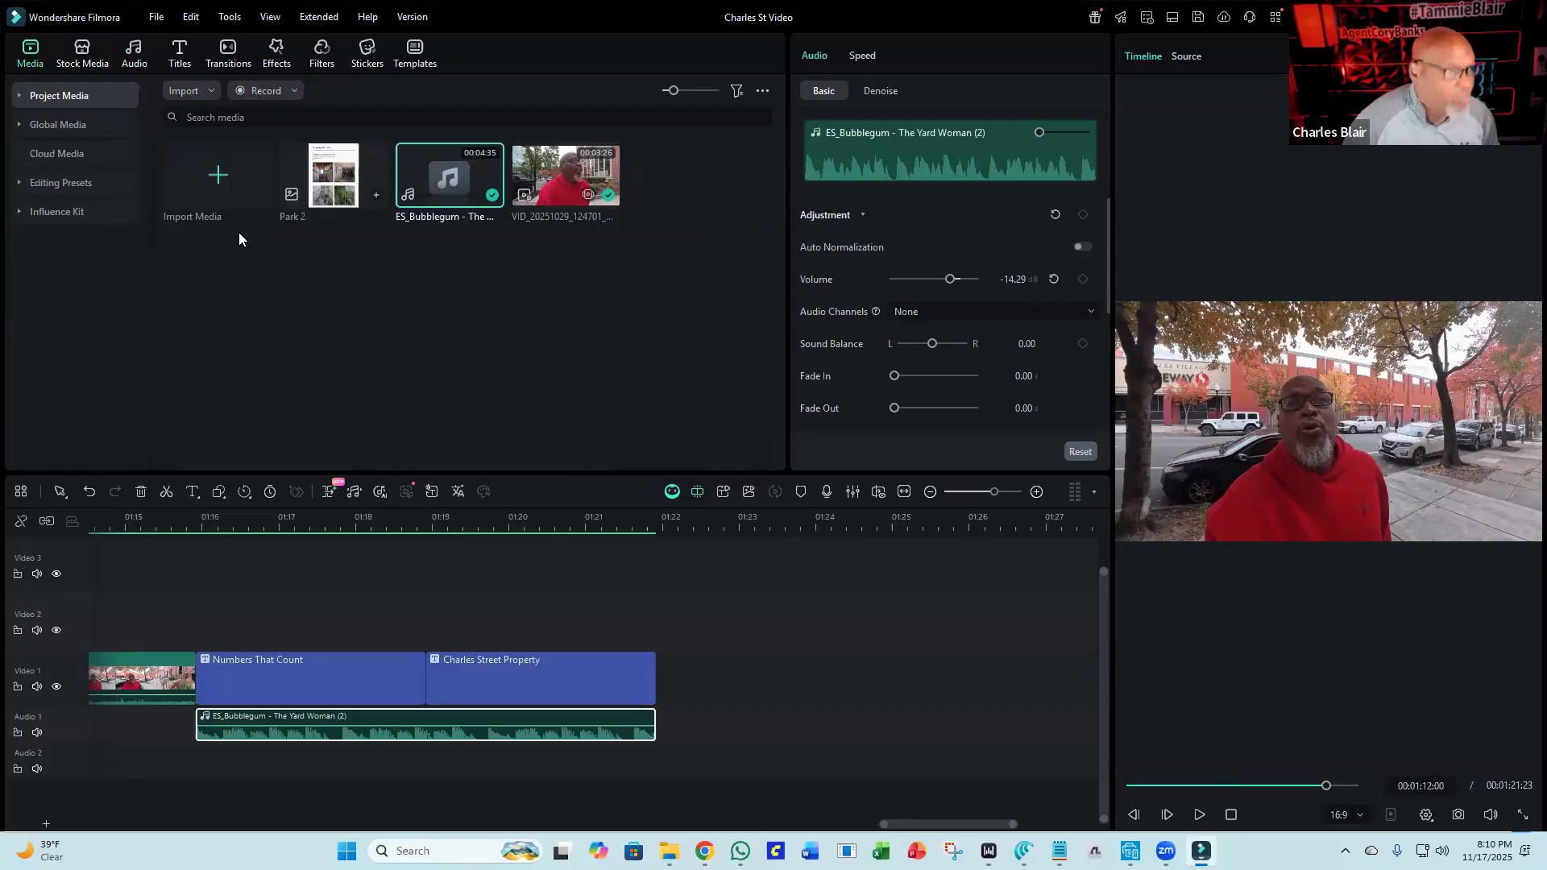
click(277, 97)
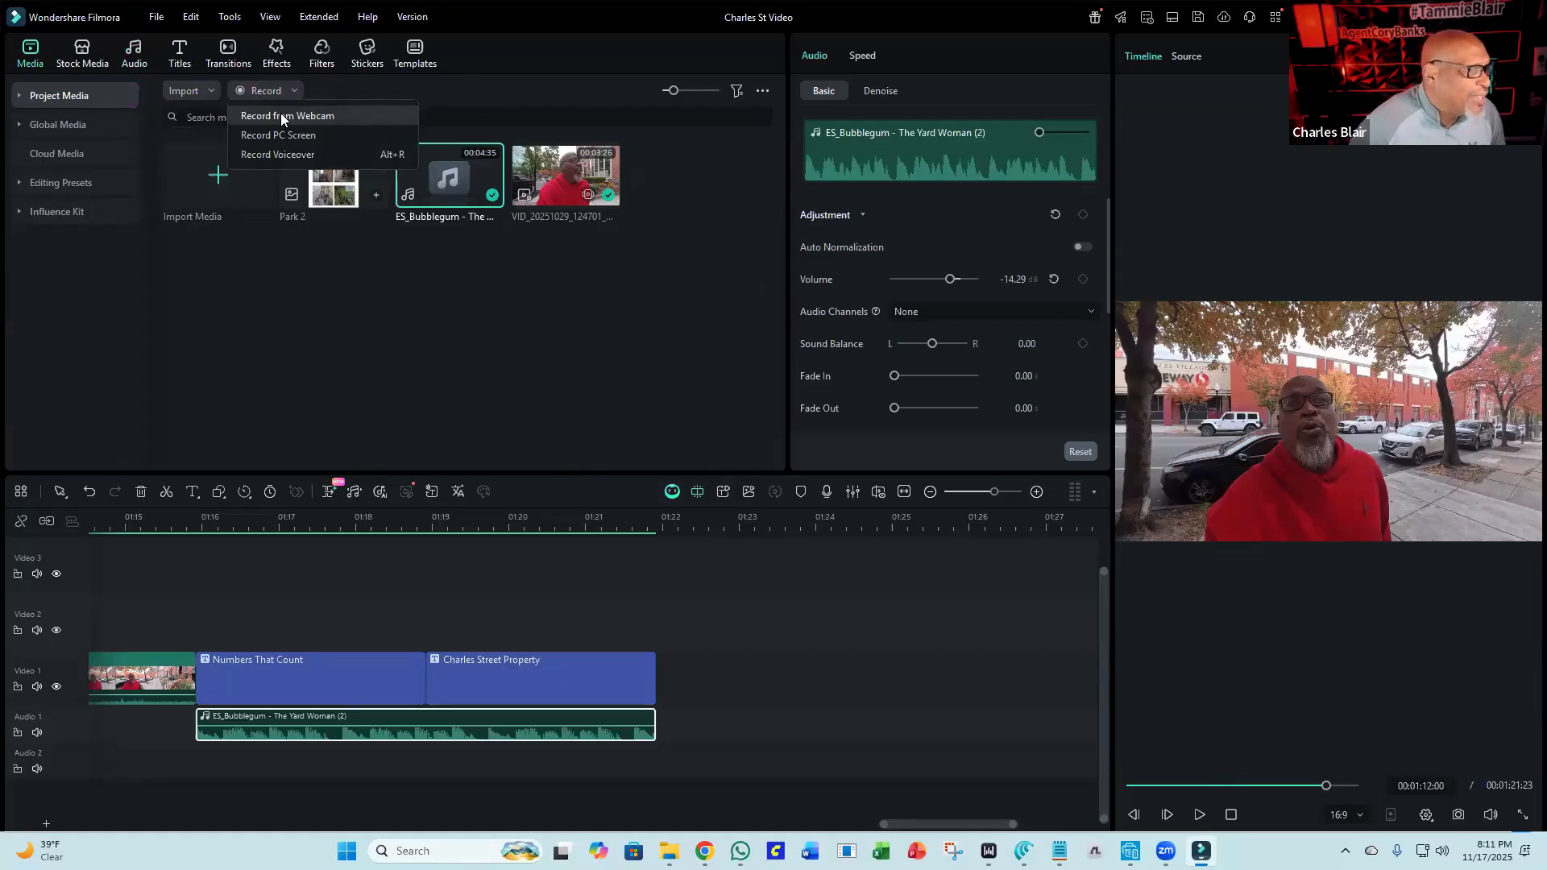
click(281, 117)
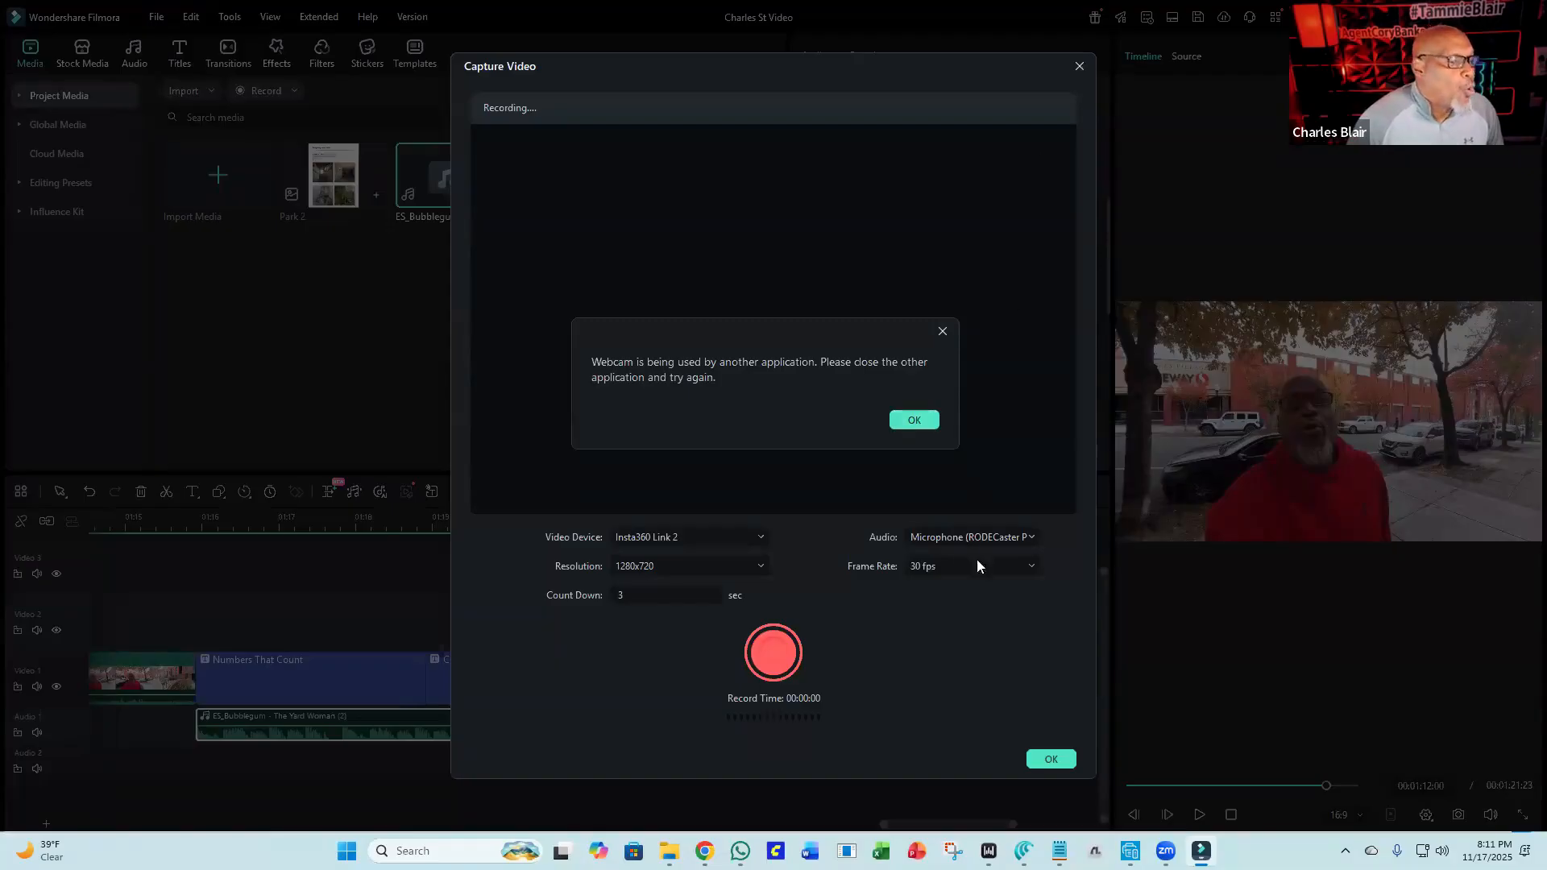
click(919, 427)
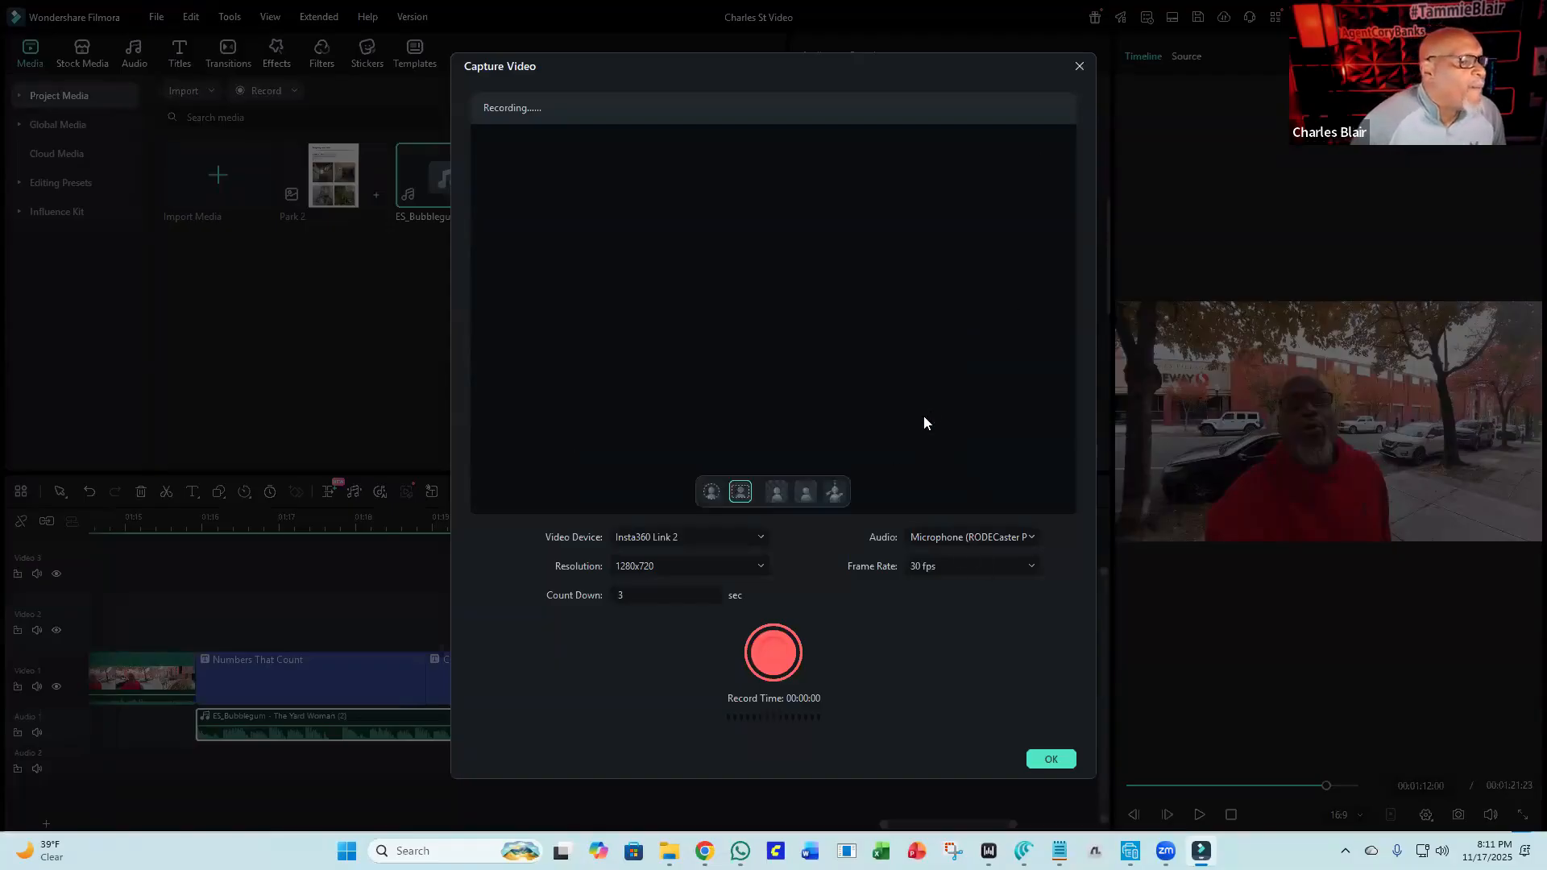
click(1080, 68)
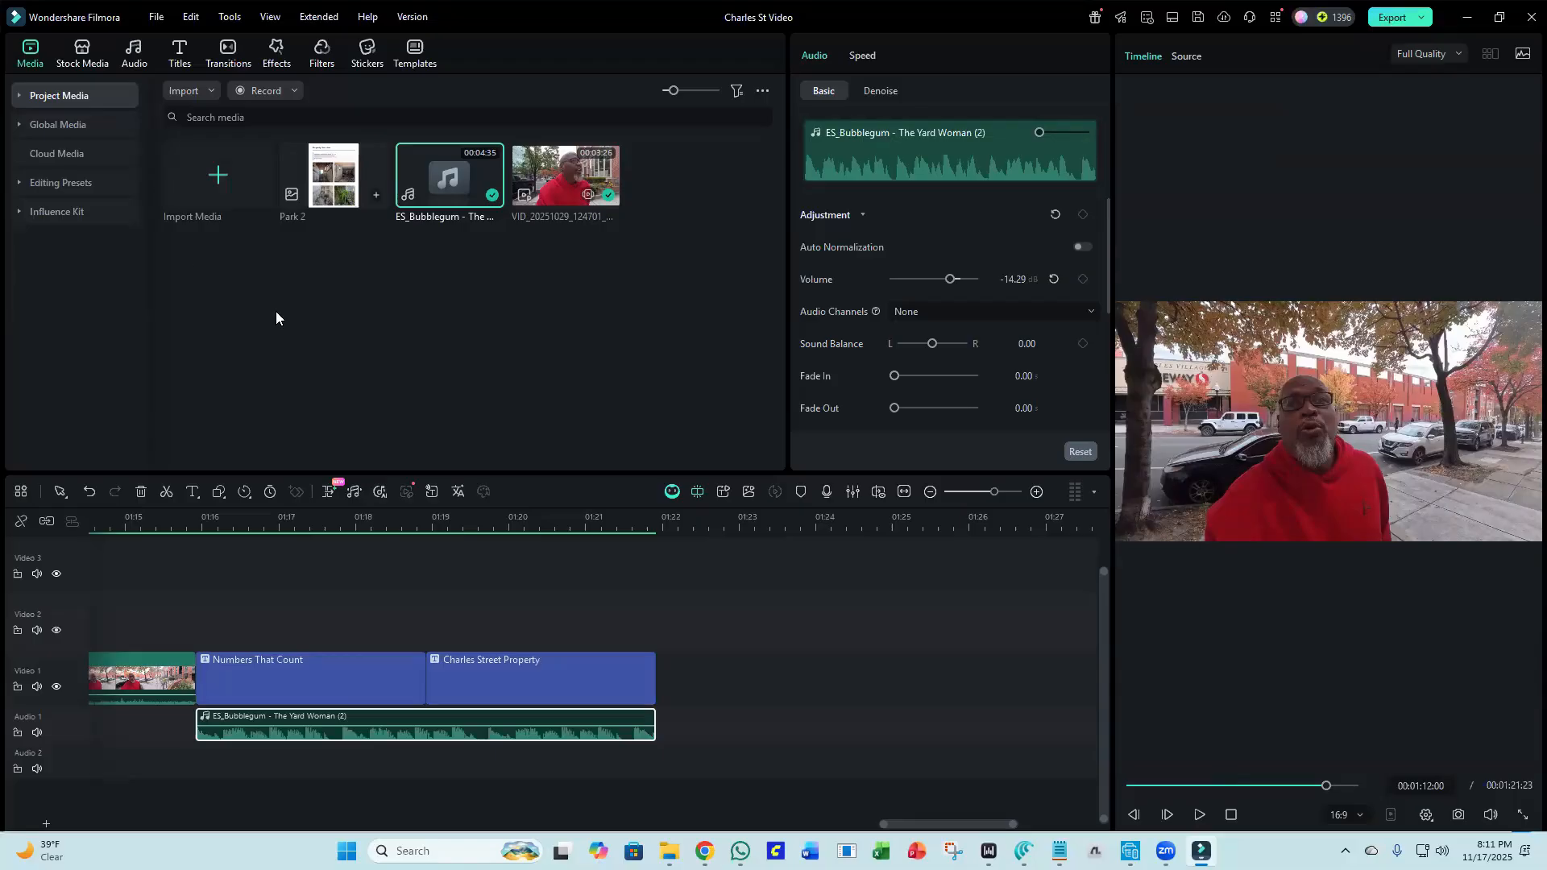
Record a short PC screen clip with the screen recorder into the project media.
click(293, 93)
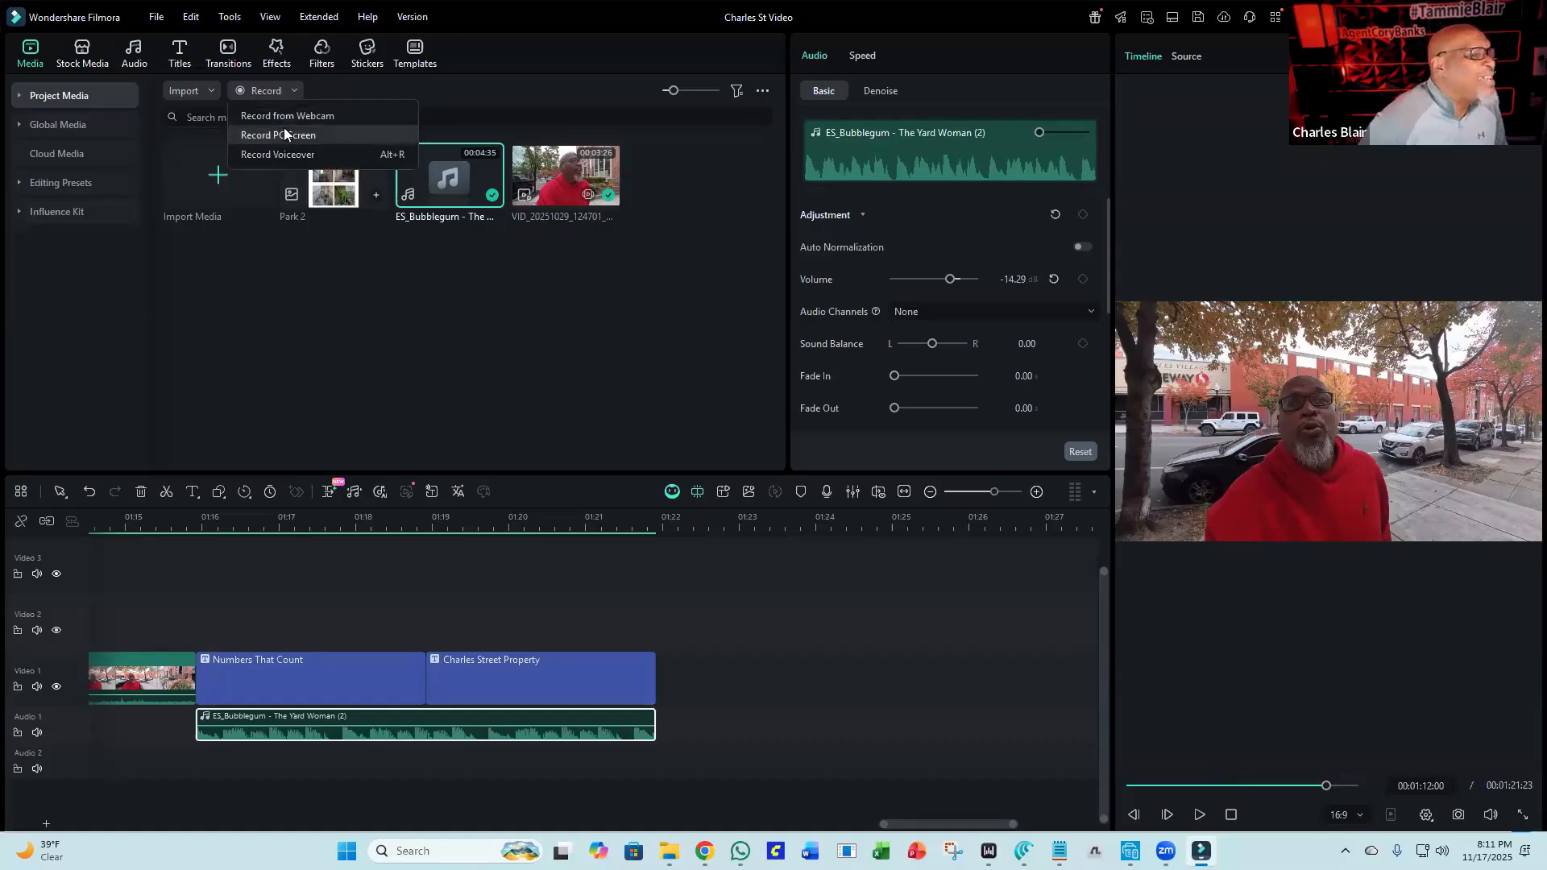
click(288, 134)
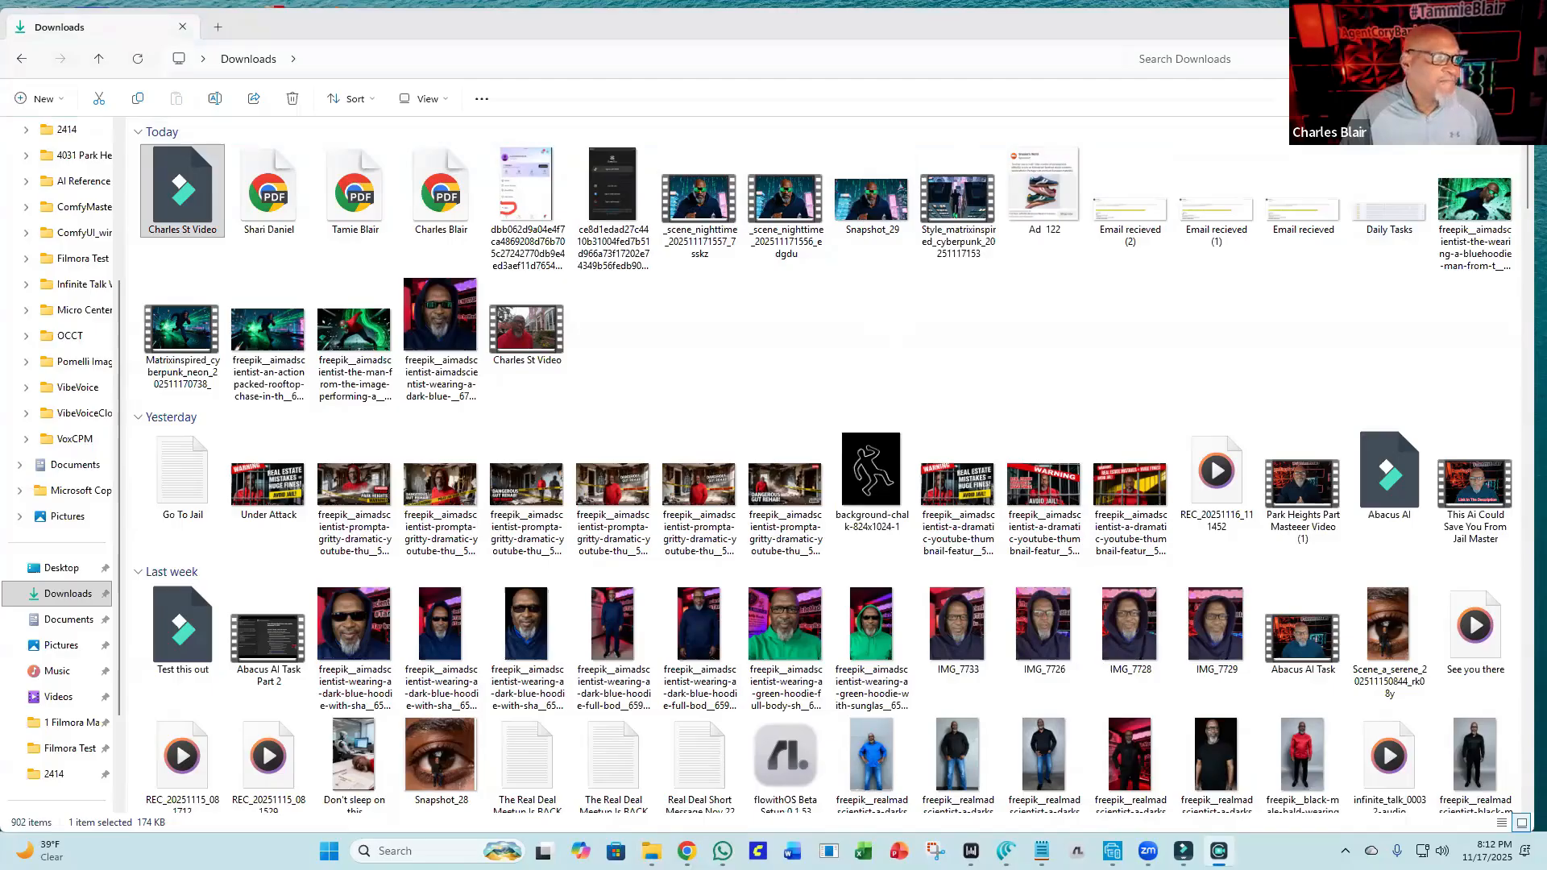
drag(710, 2, 711, 42)
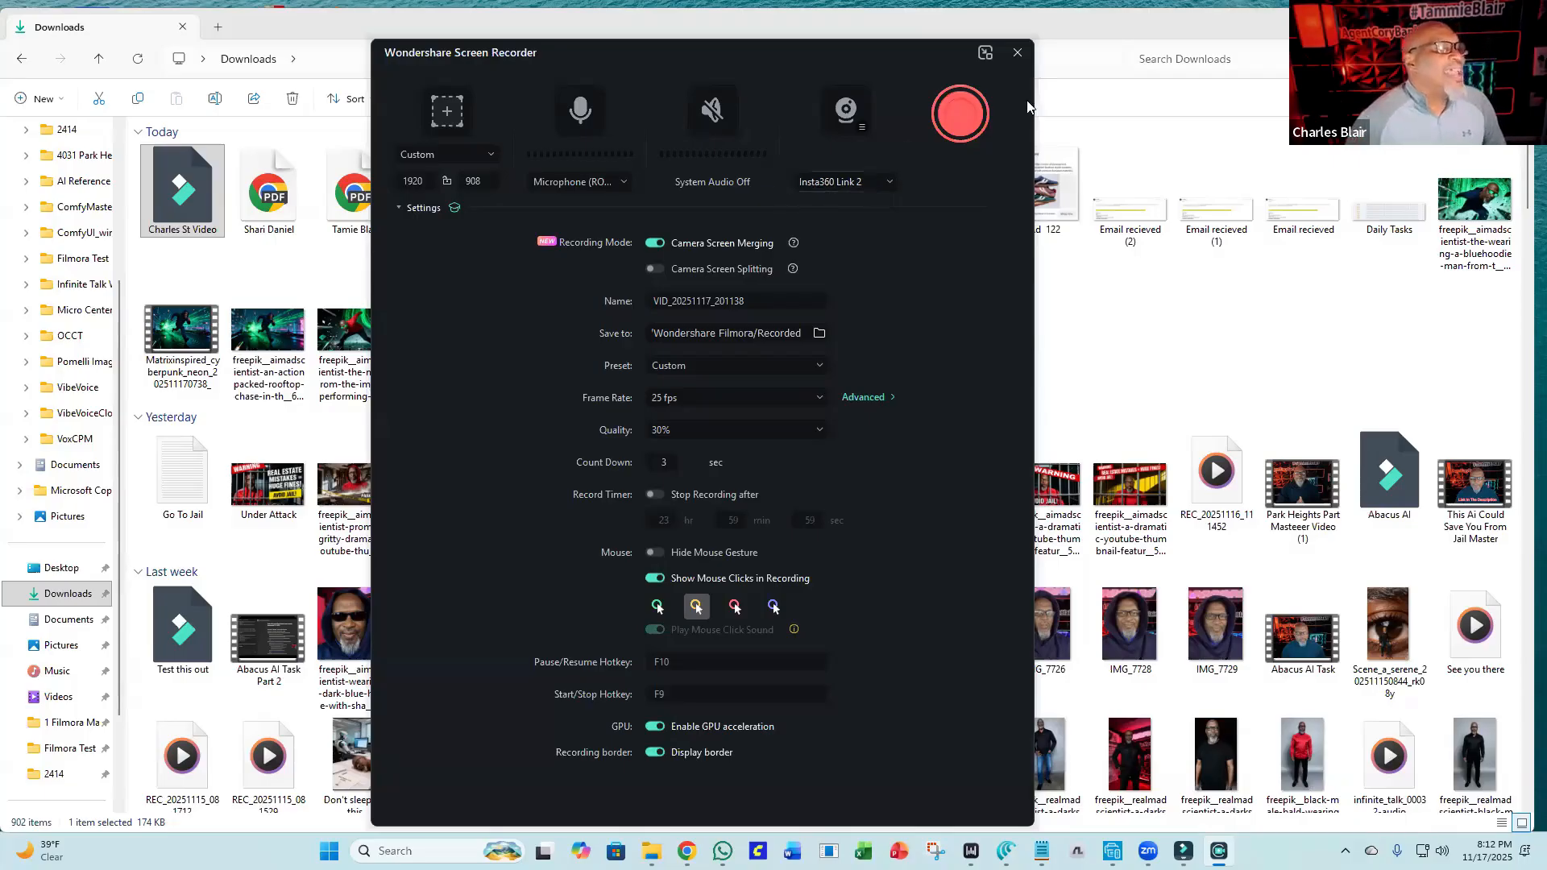
click(957, 116)
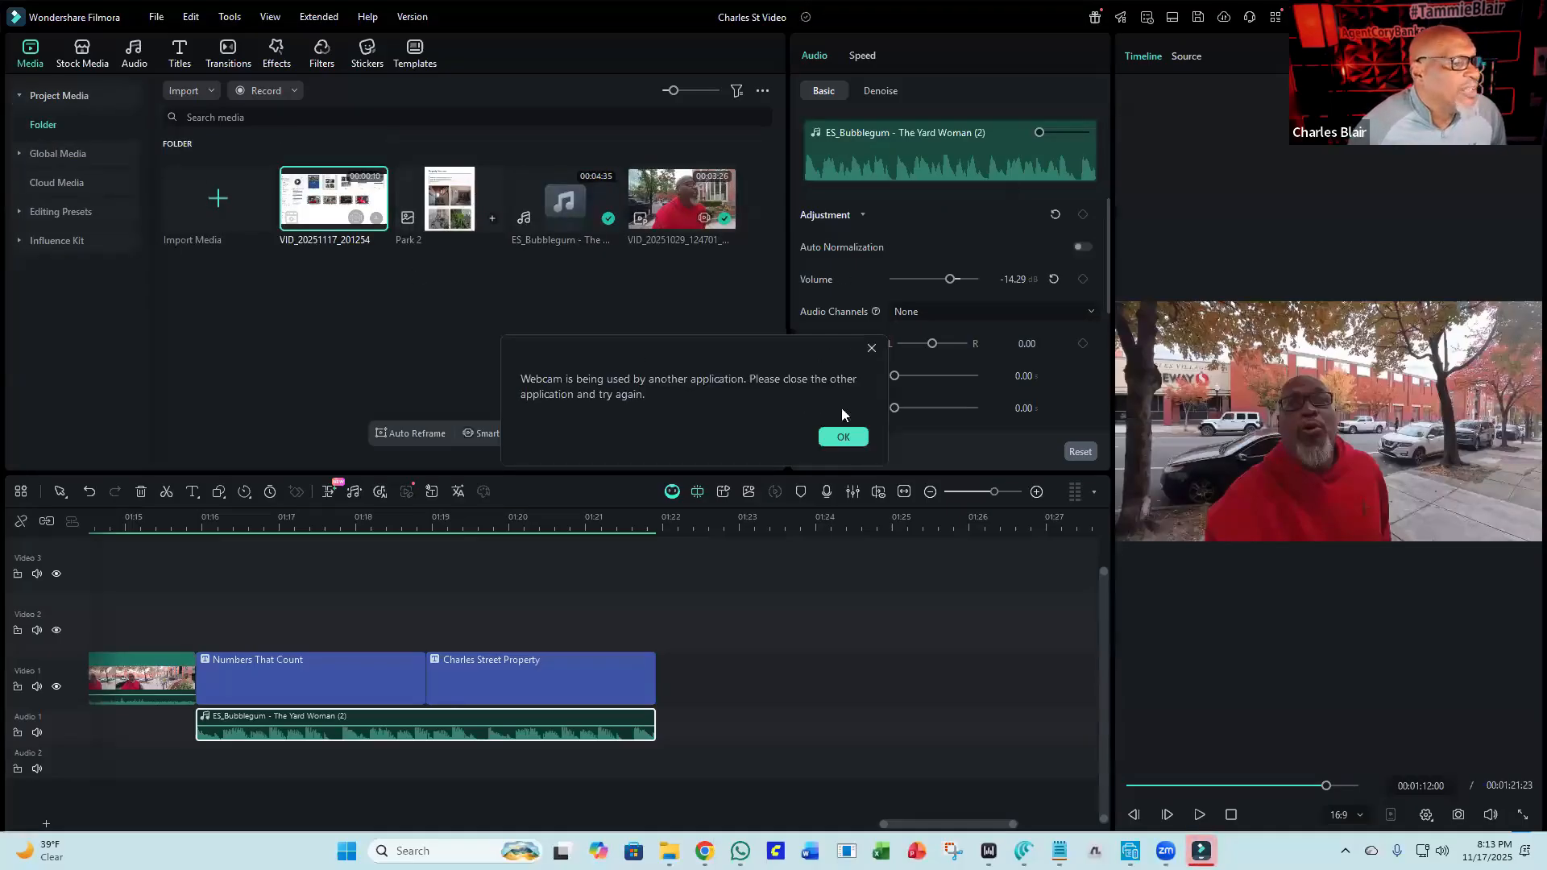
click(843, 437)
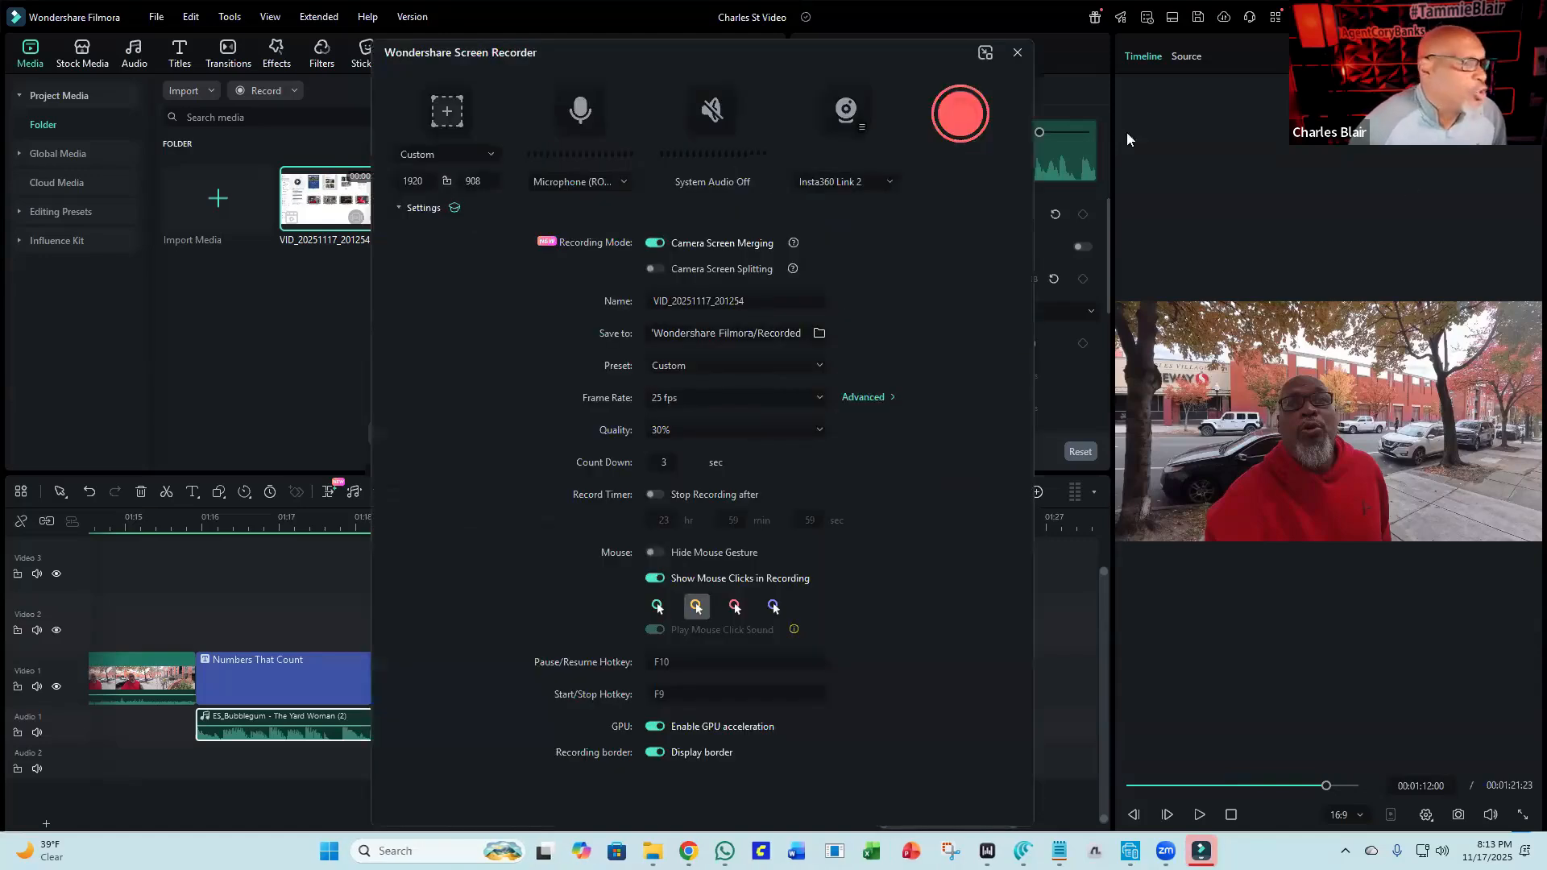
click(1016, 53)
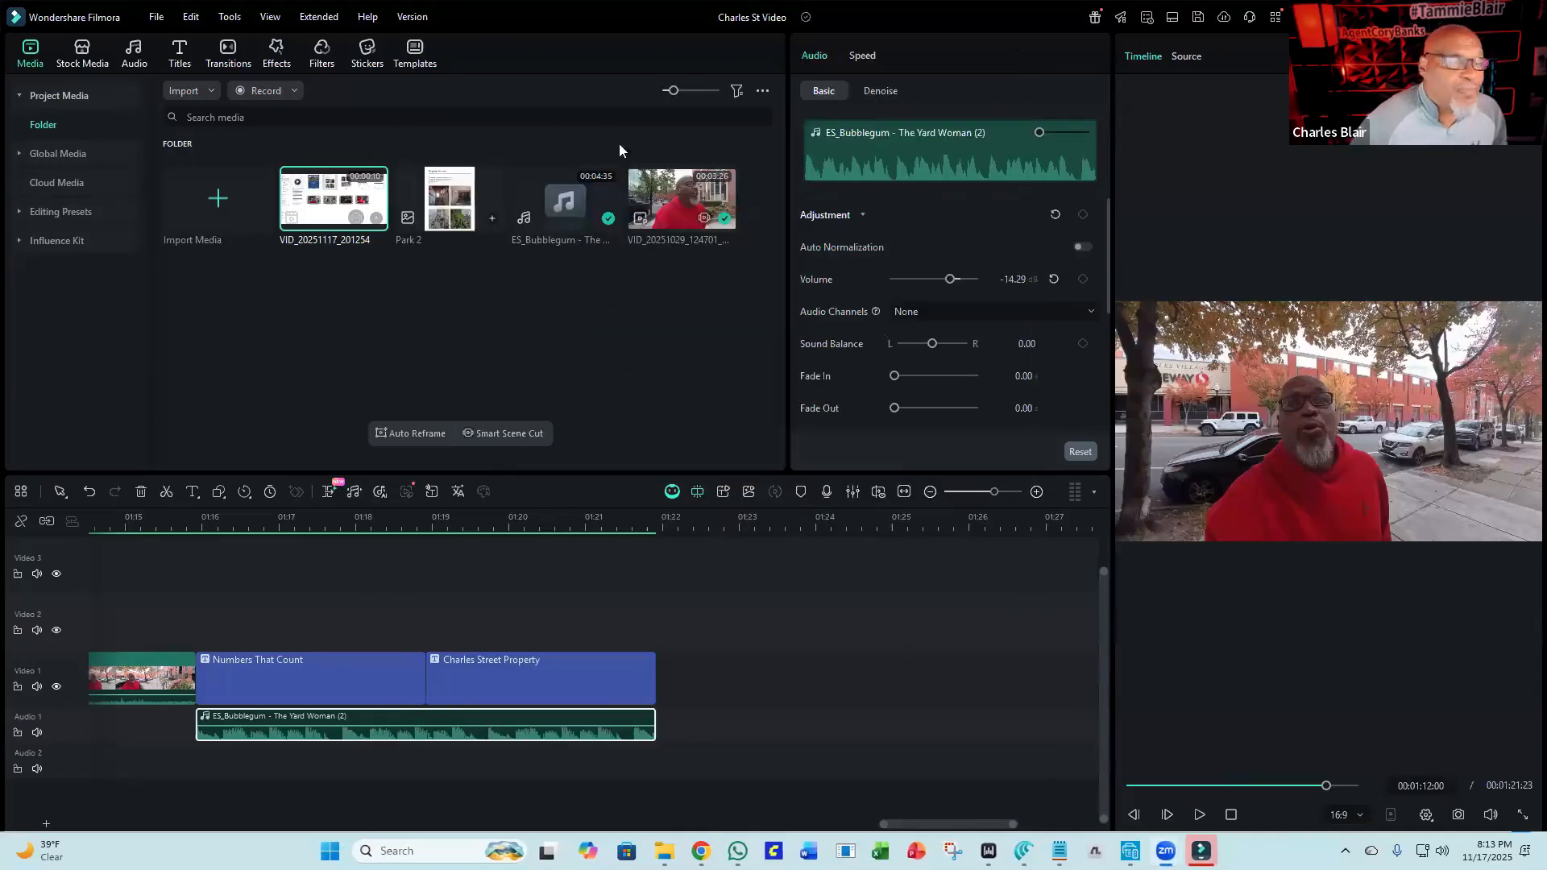
Preview the screen recording and import the $2,500 House video into the project media.
double_click(310, 208)
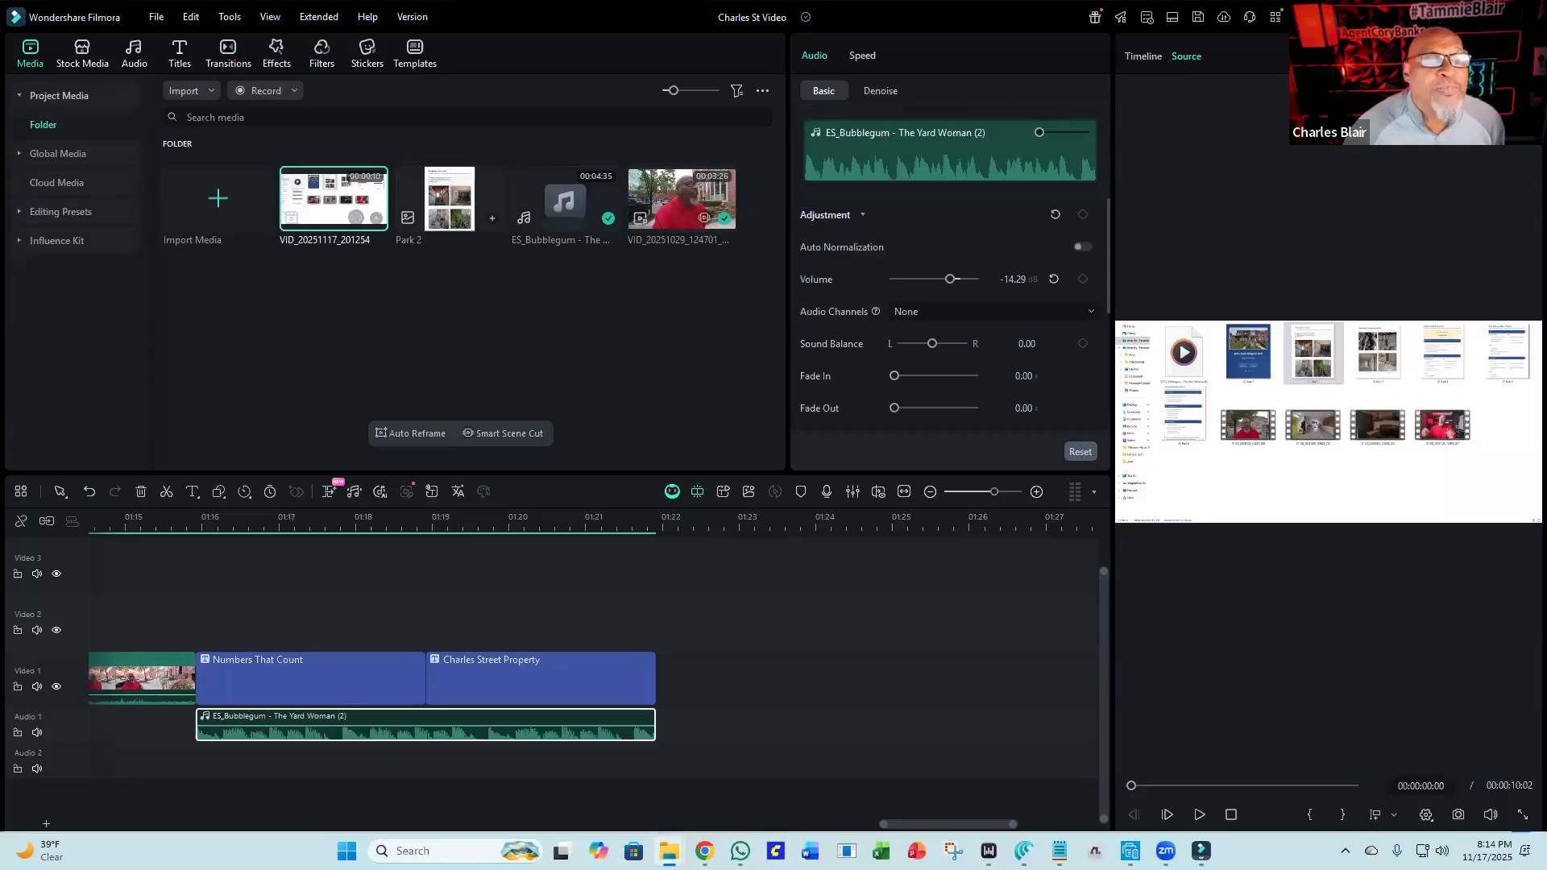
drag(1375, 258, 365, 309)
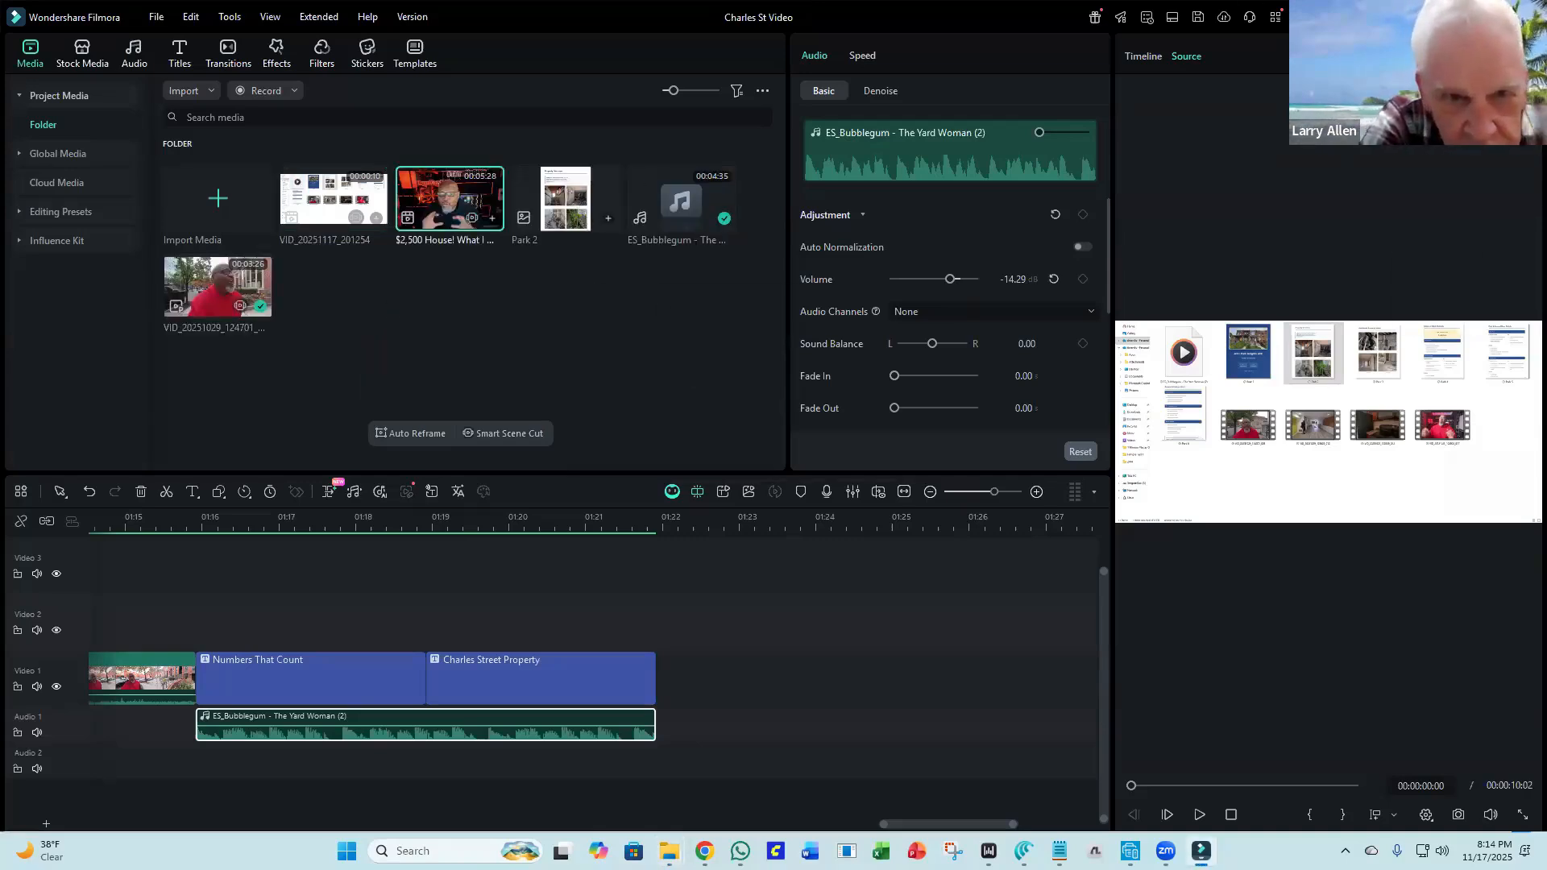
click(1450, 17)
click(1446, 21)
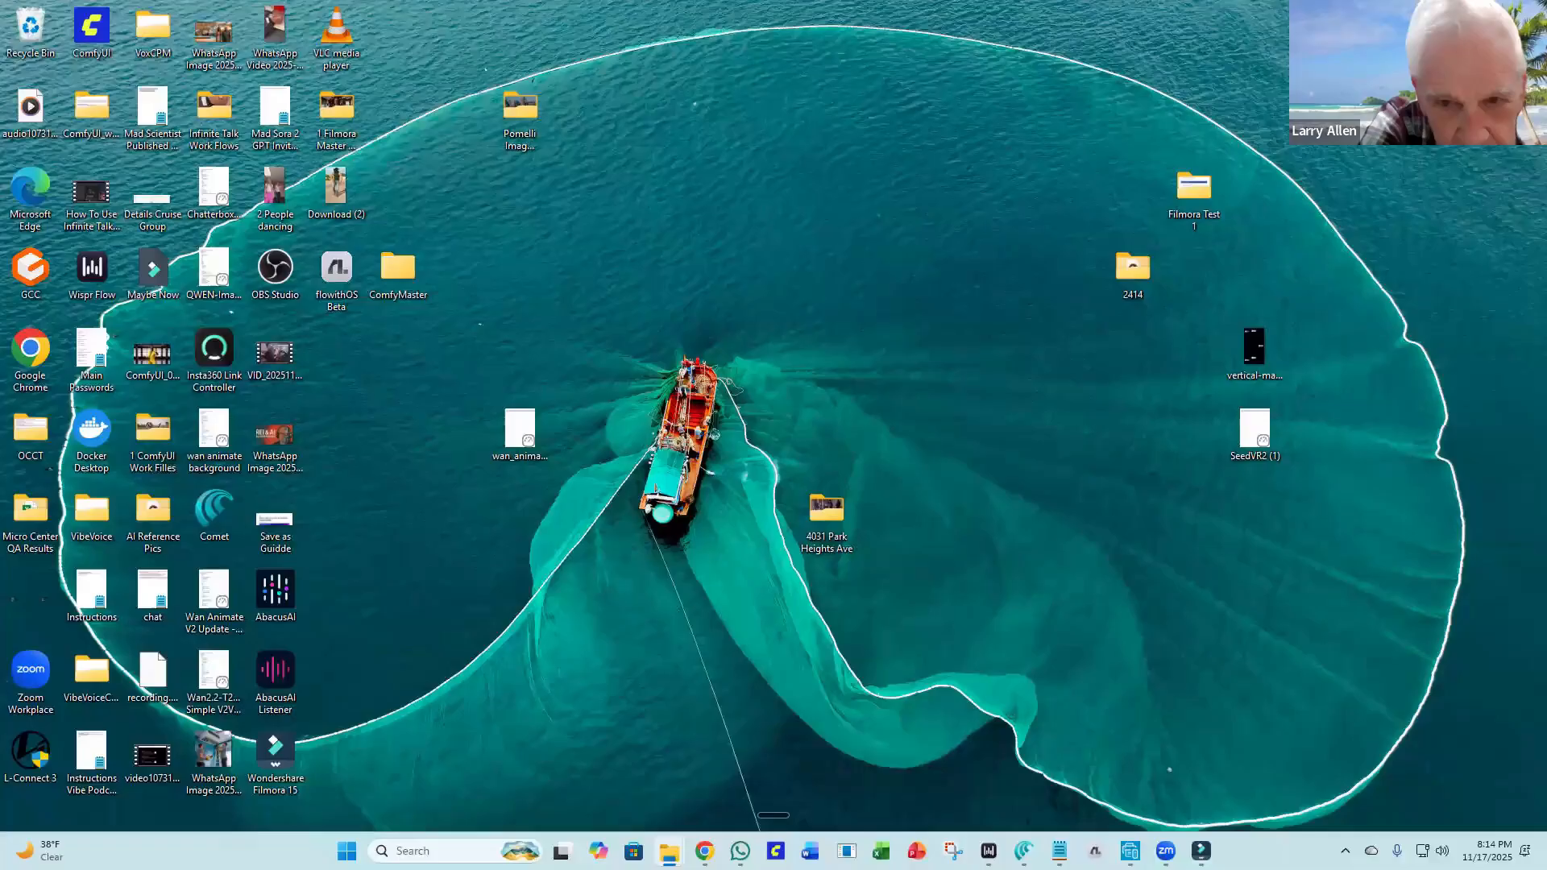
Open the $2,500 House video in Media Player and play it full screen.
drag(745, 219, 686, 240)
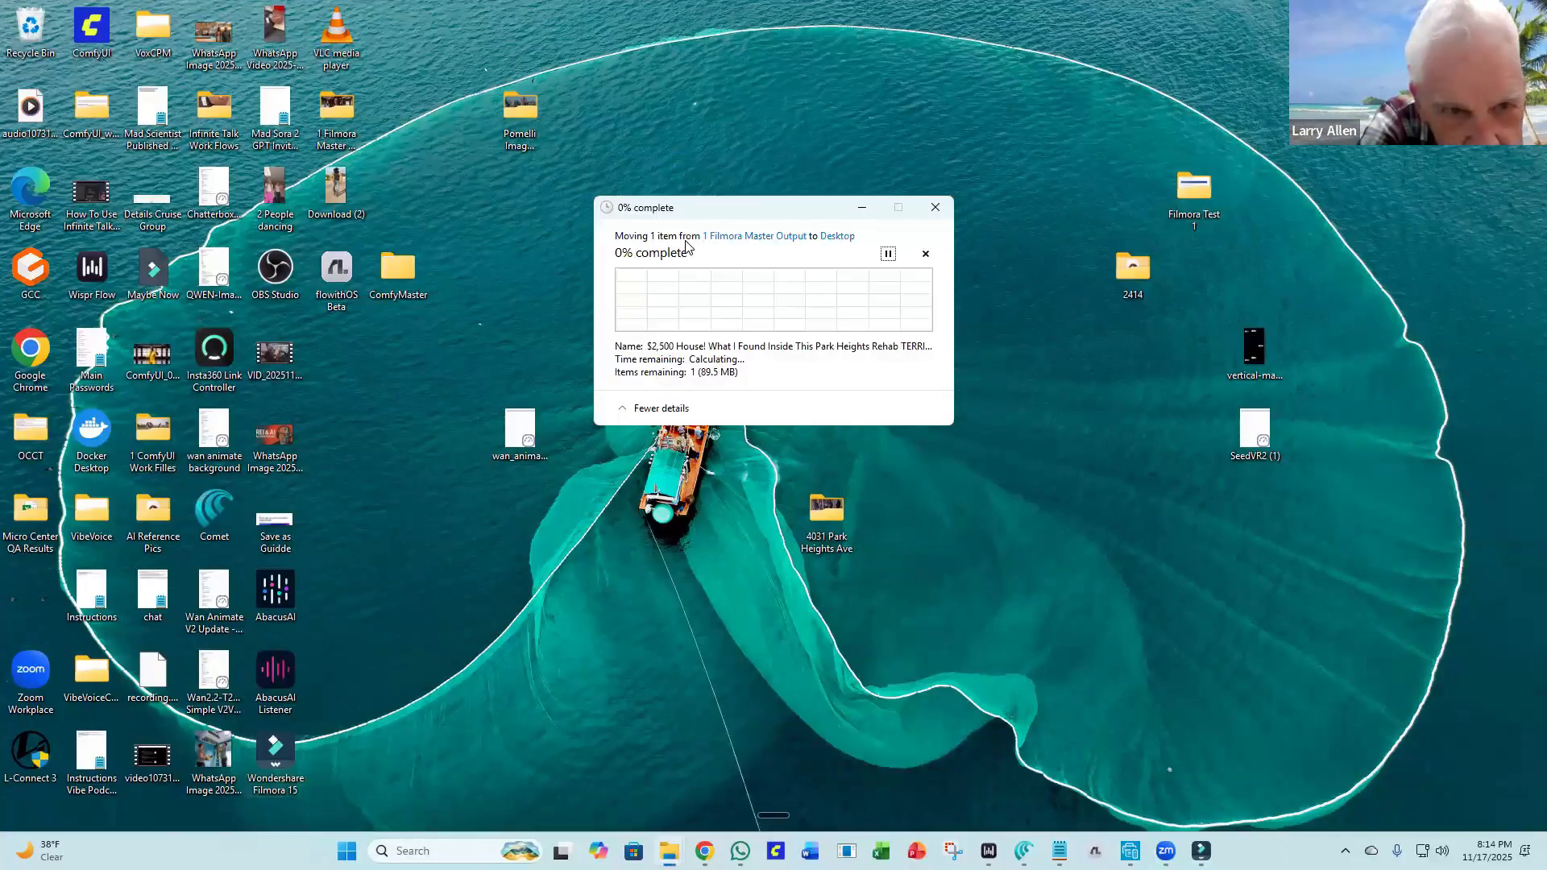
click(935, 209)
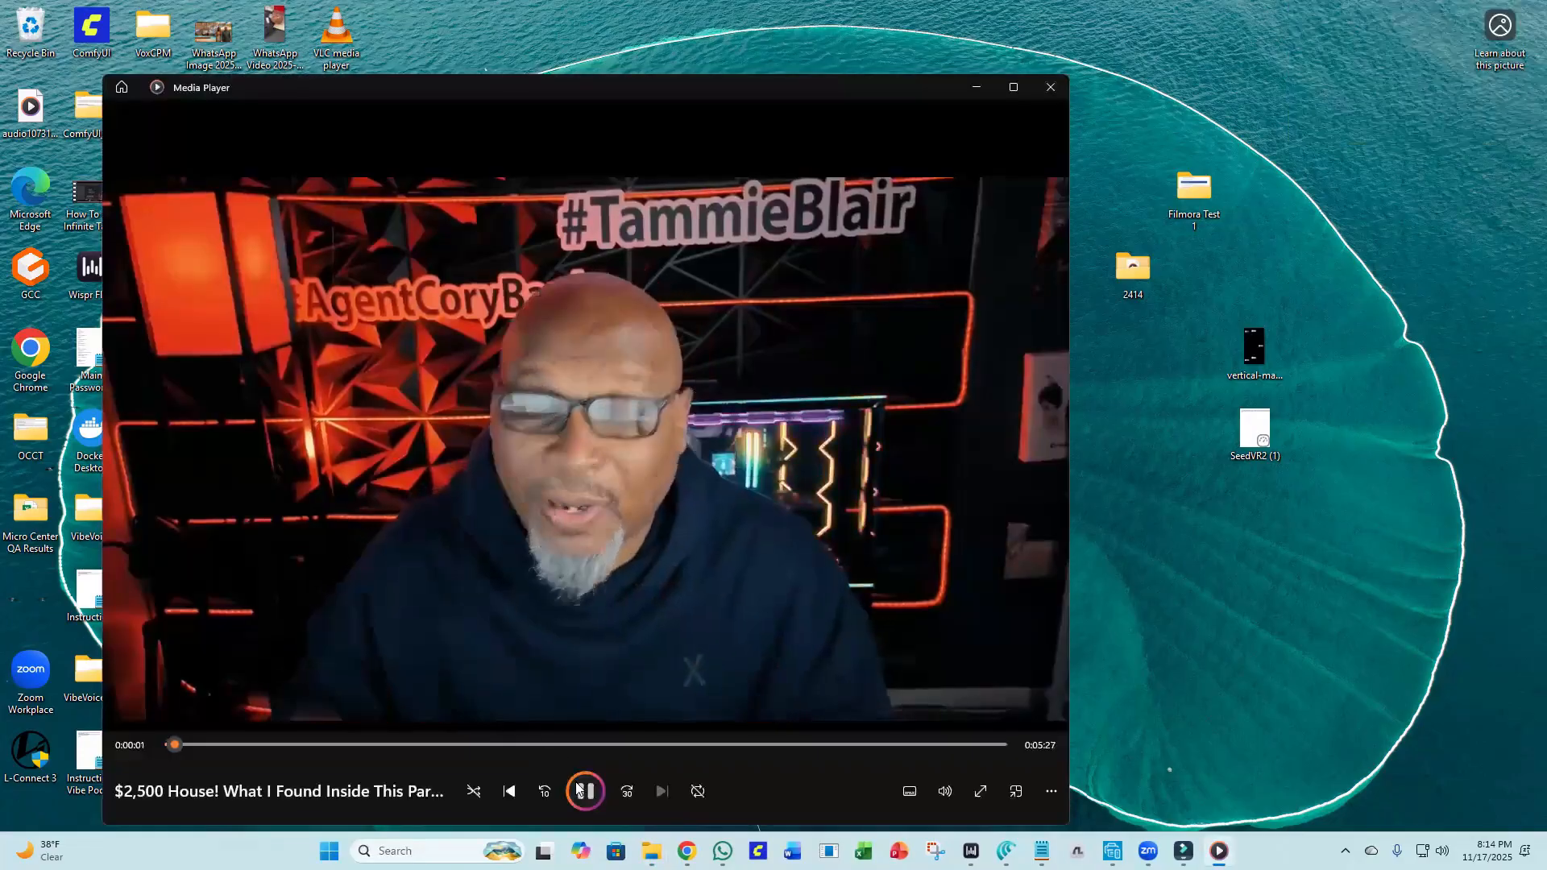
click(528, 549)
drag(174, 748, 159, 748)
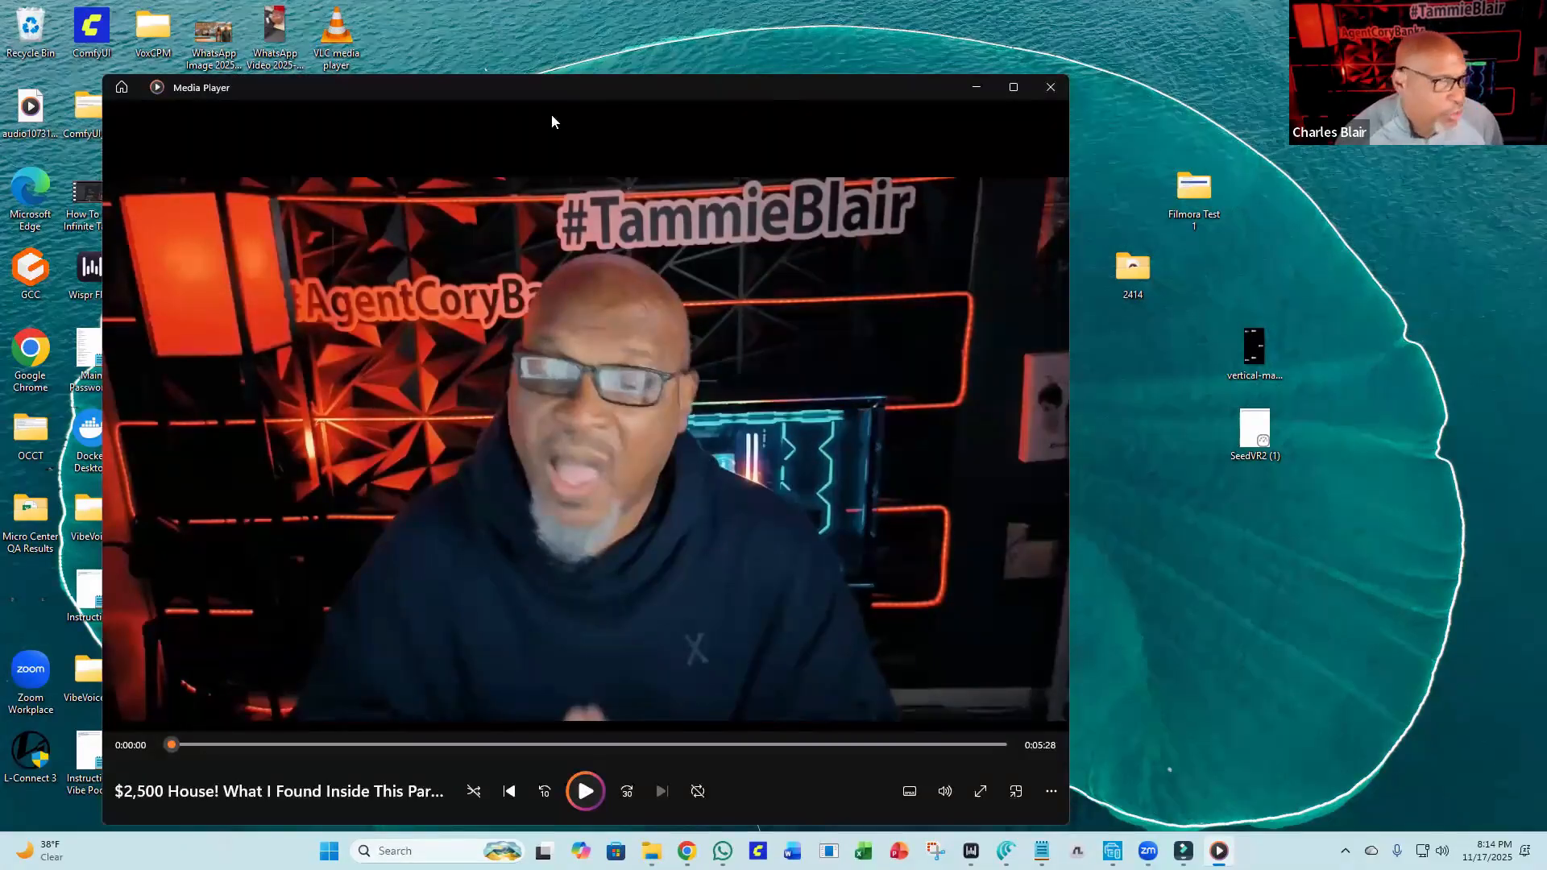
drag(572, 92, 632, 71)
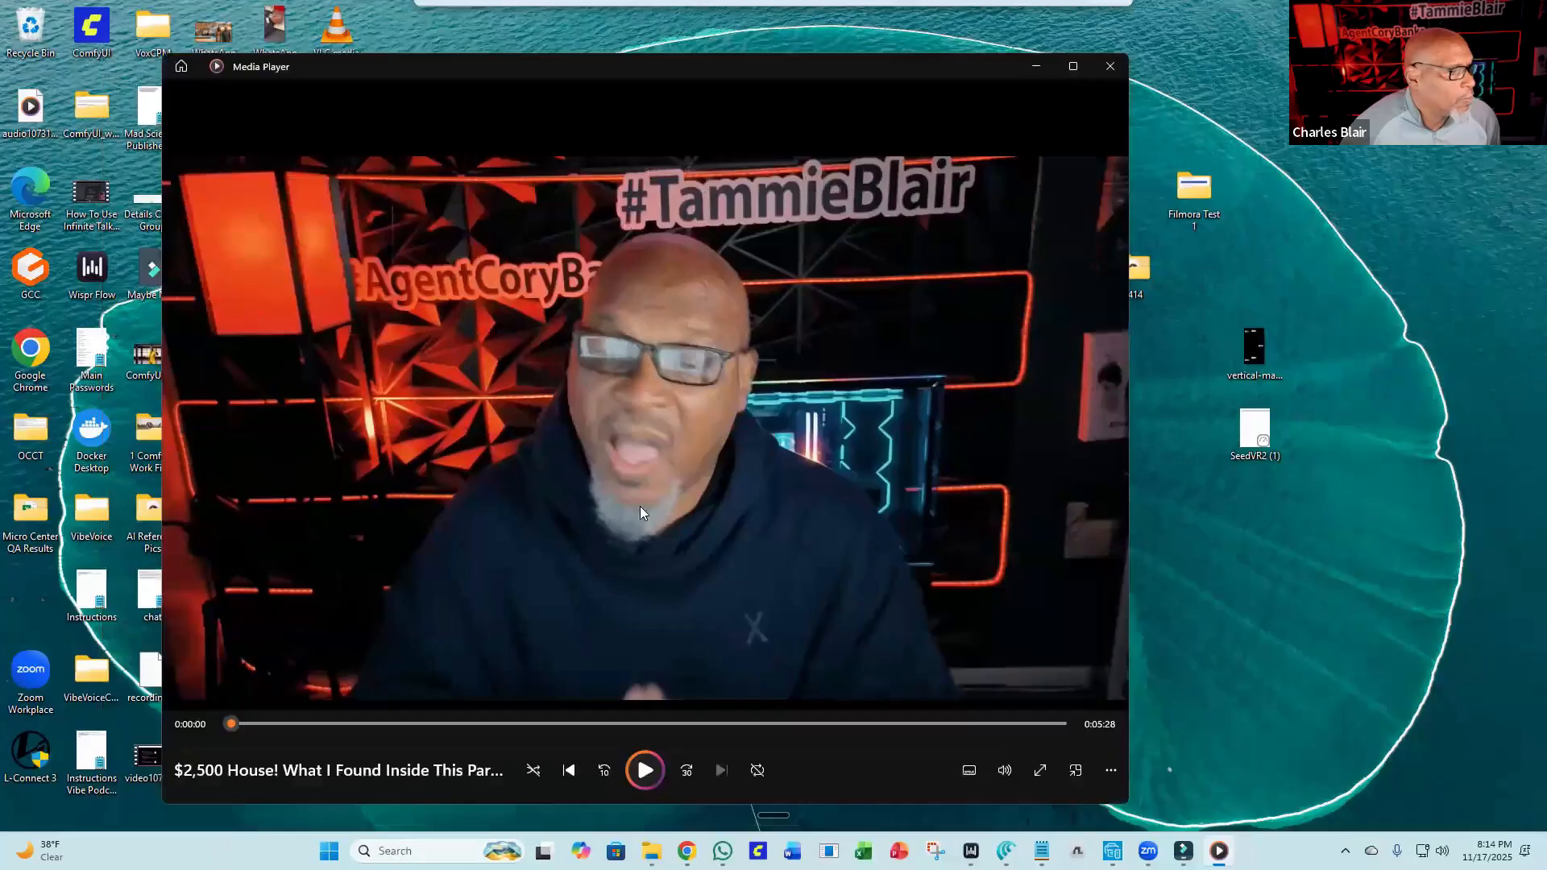
click(642, 770)
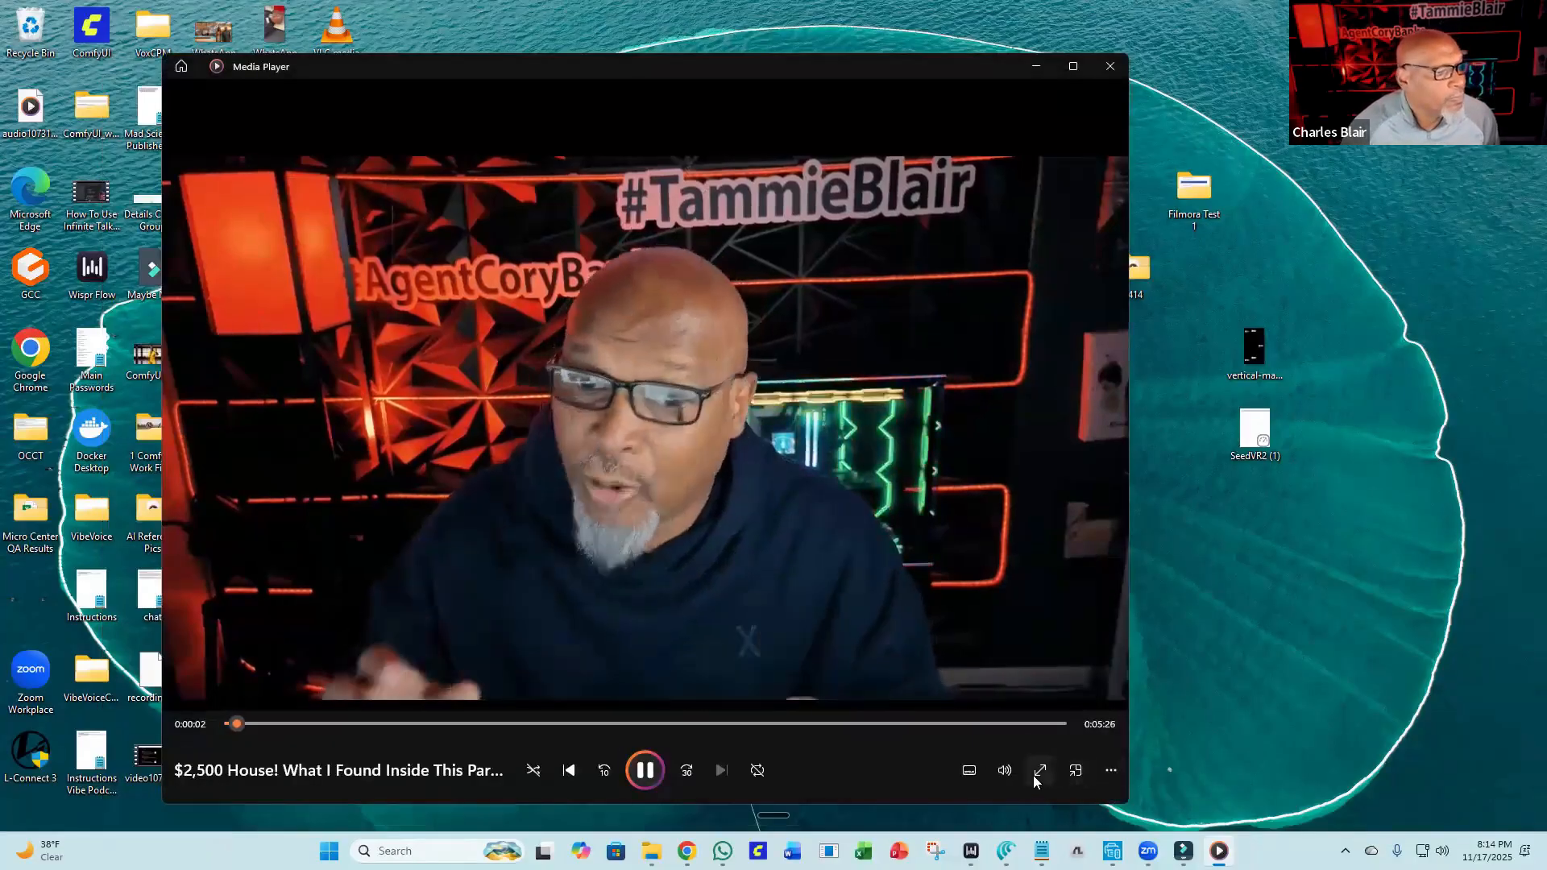
click(1037, 772)
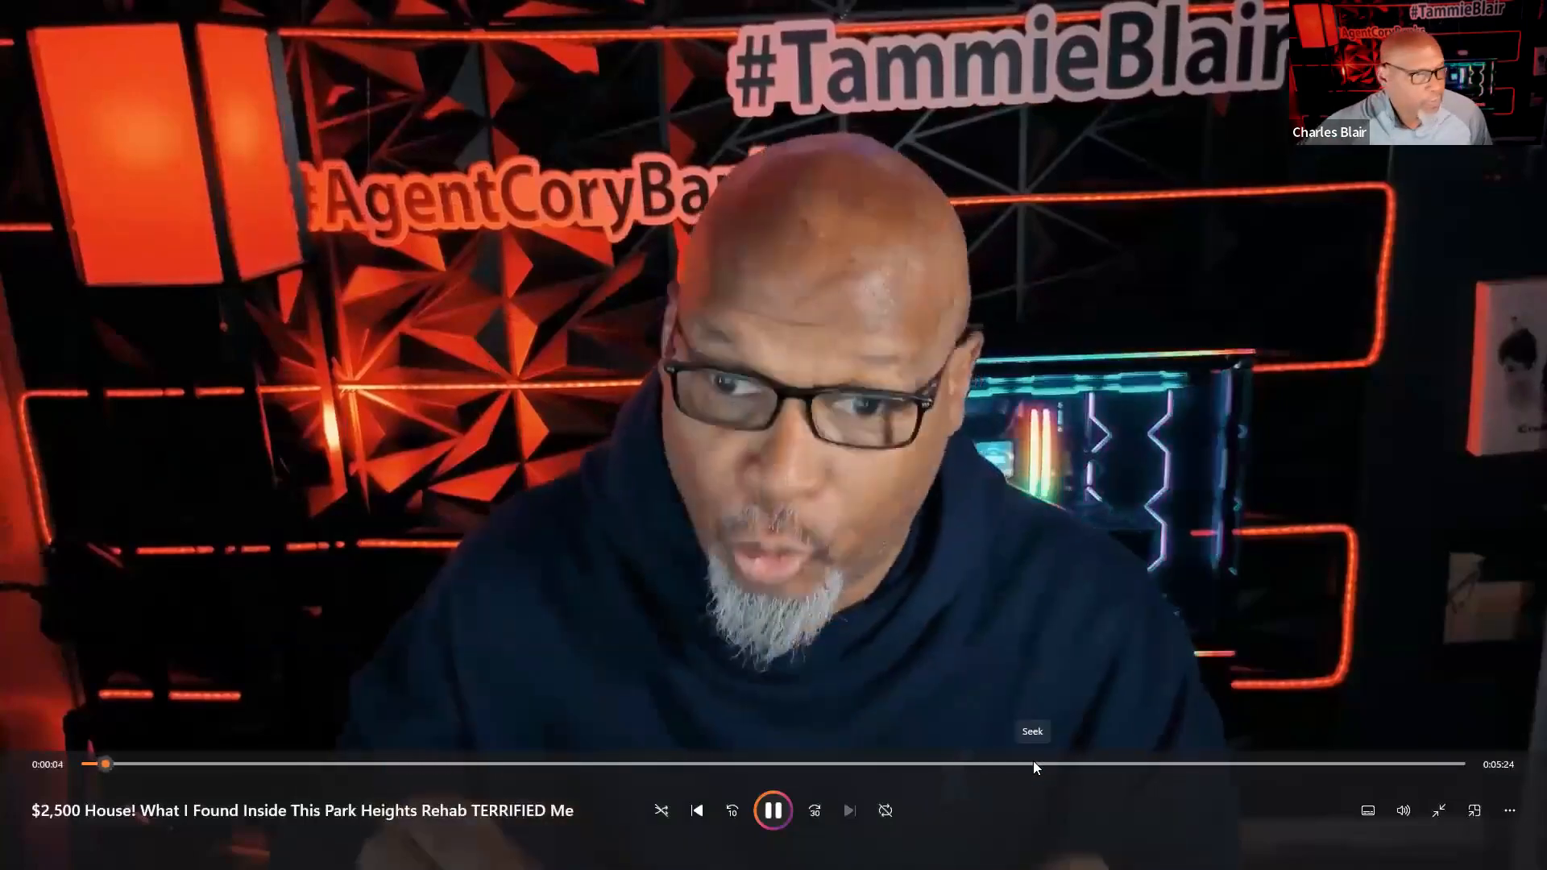
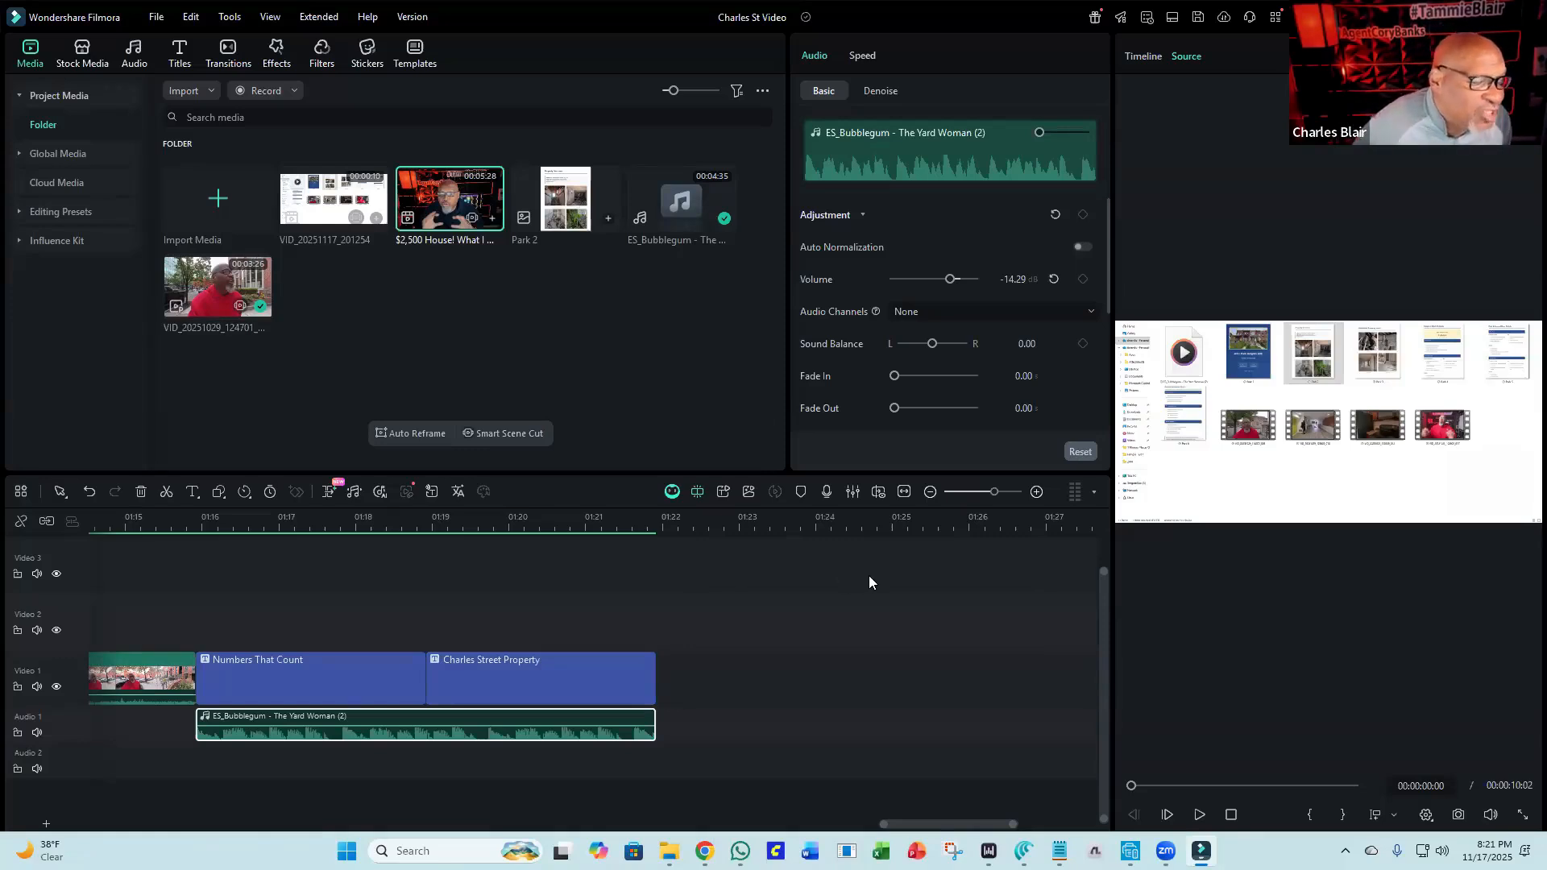
Examine the preview player's display settings and snapshot options.
click(1425, 815)
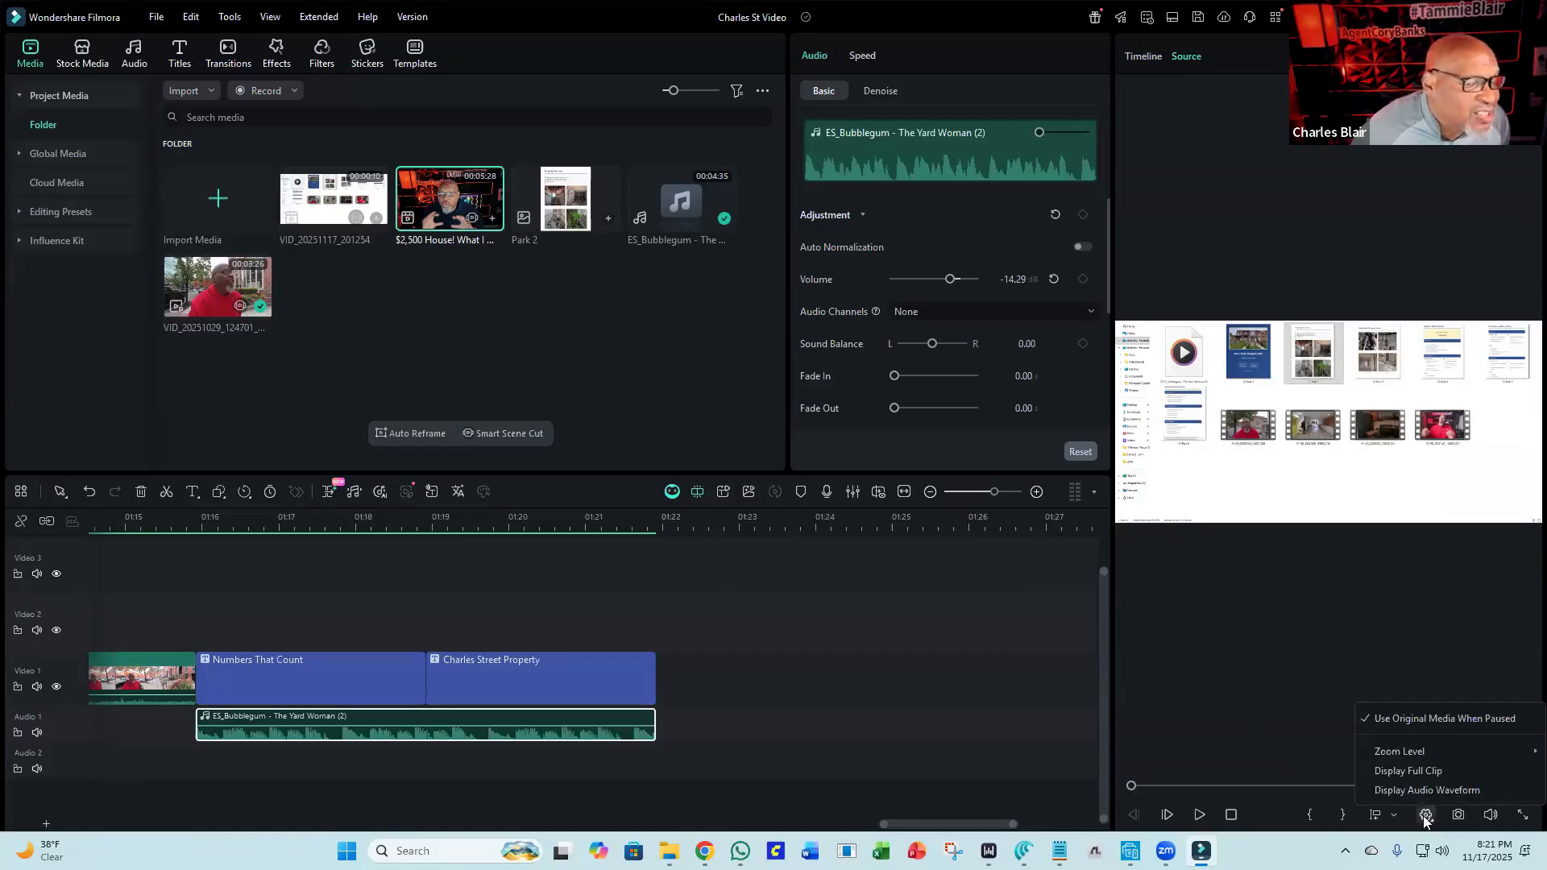
click(1459, 815)
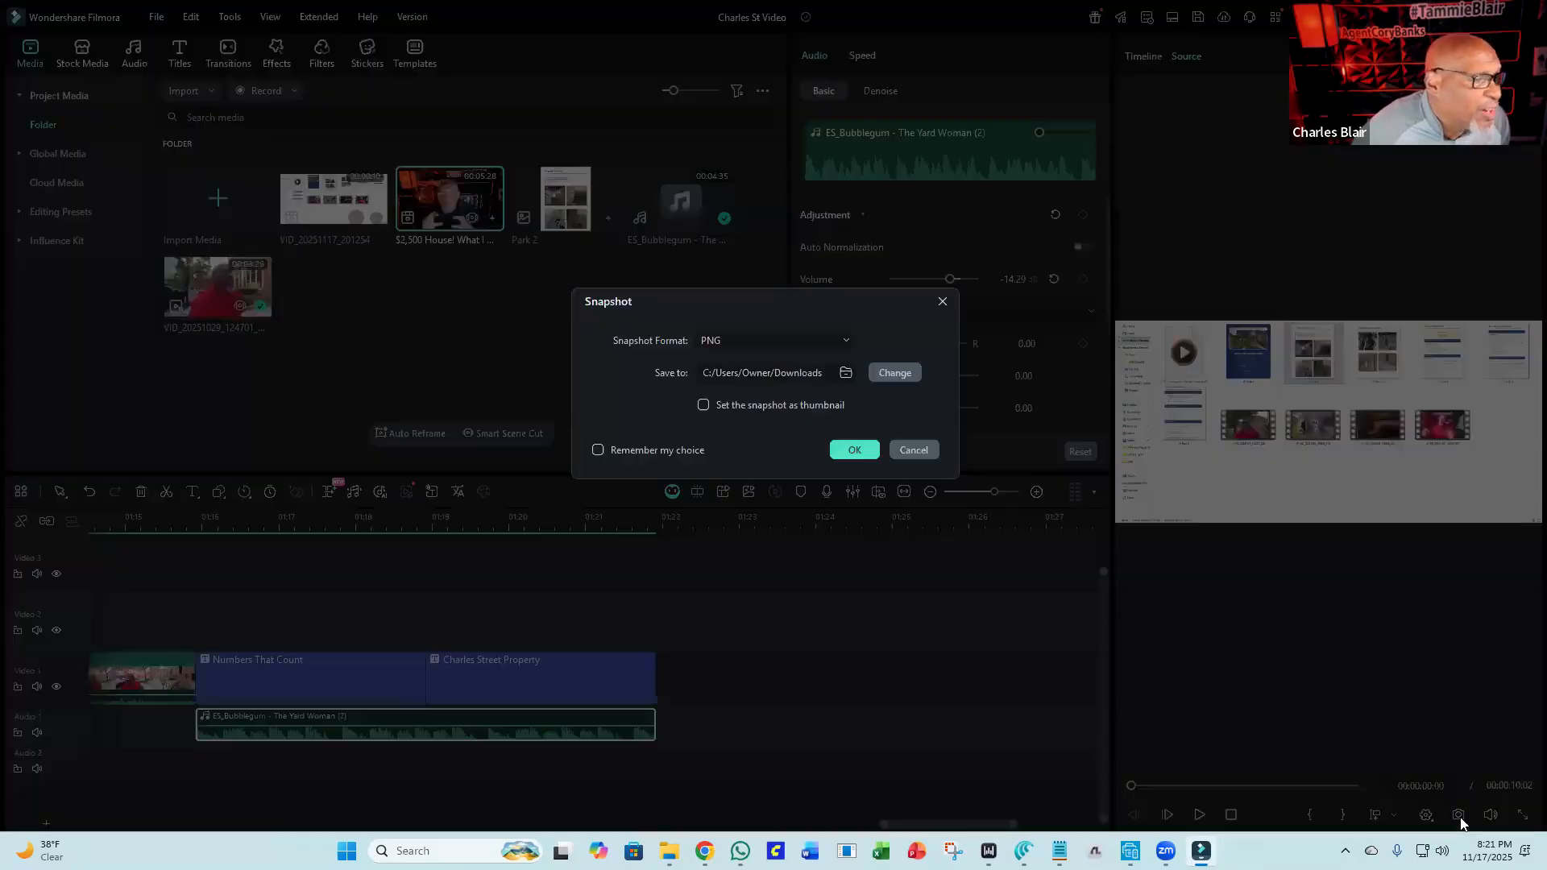
click(942, 302)
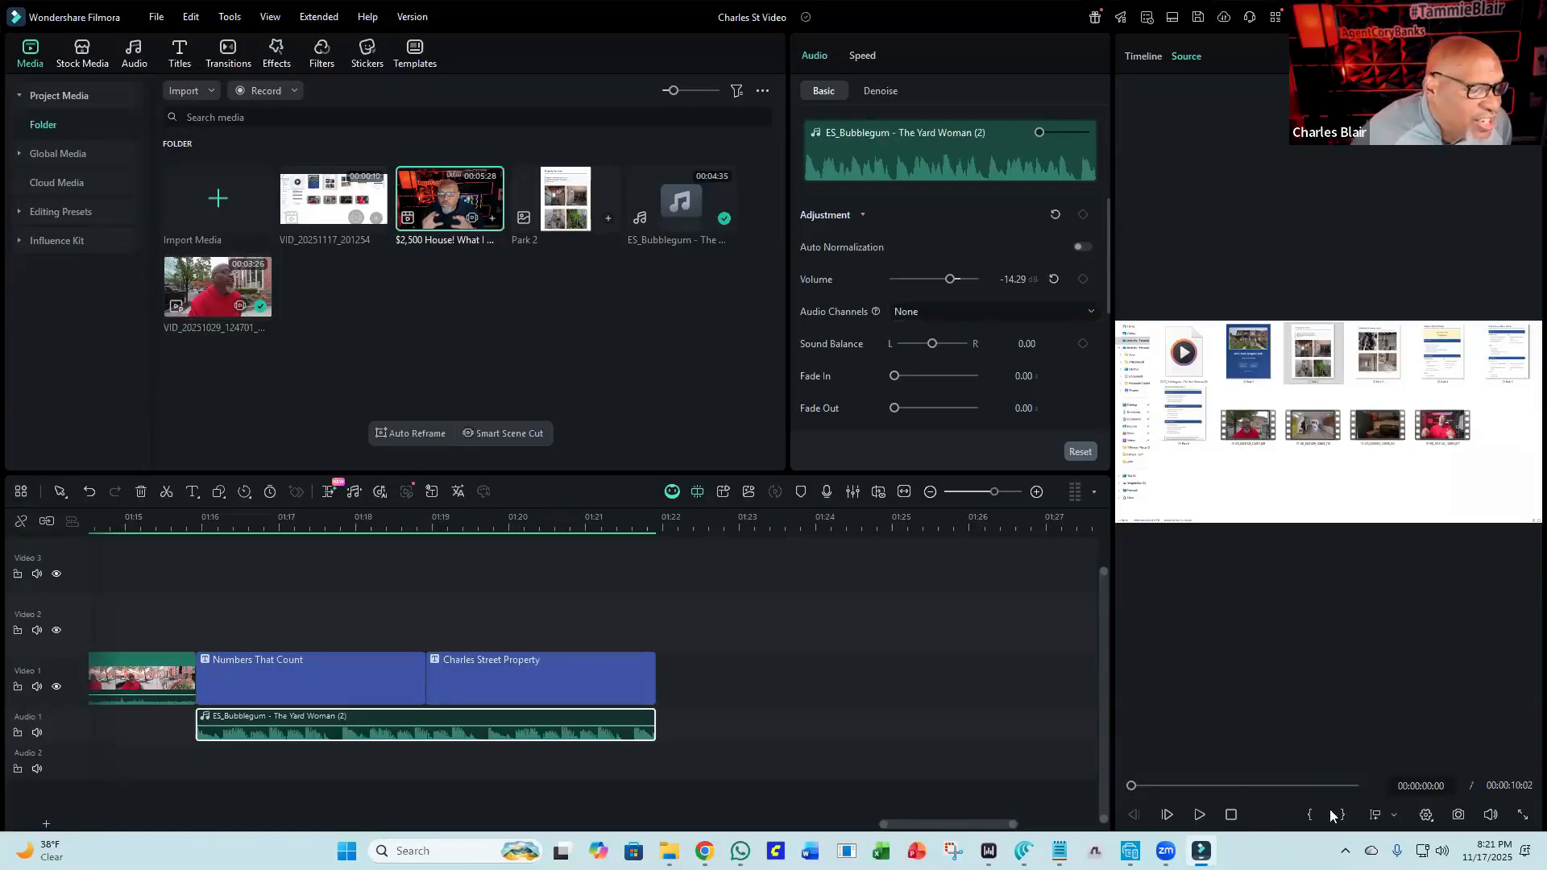
click(1426, 815)
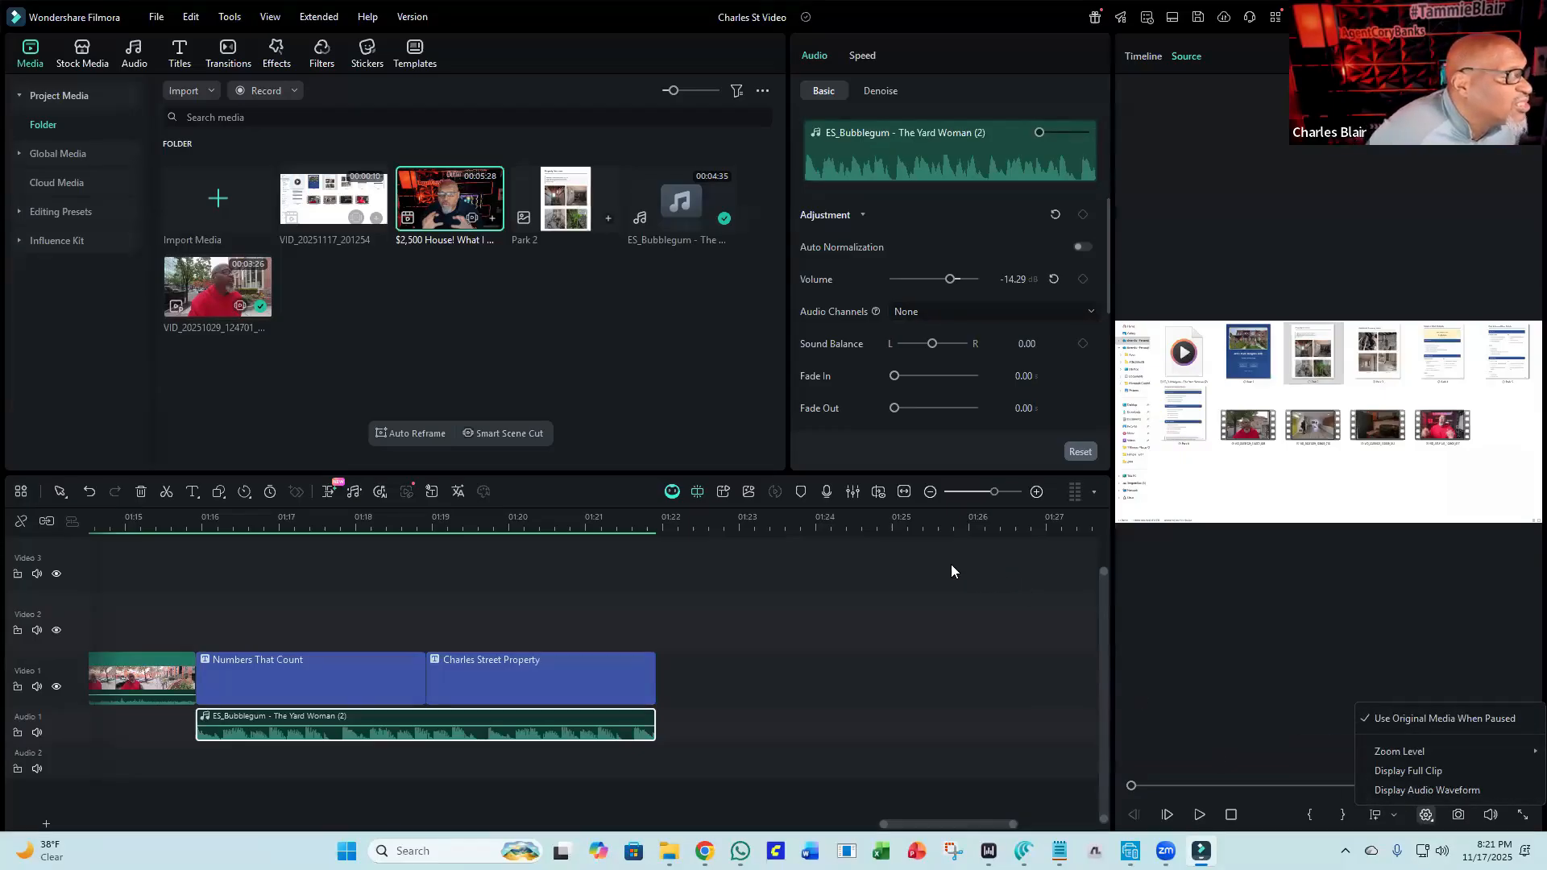
click(1286, 654)
click(1426, 814)
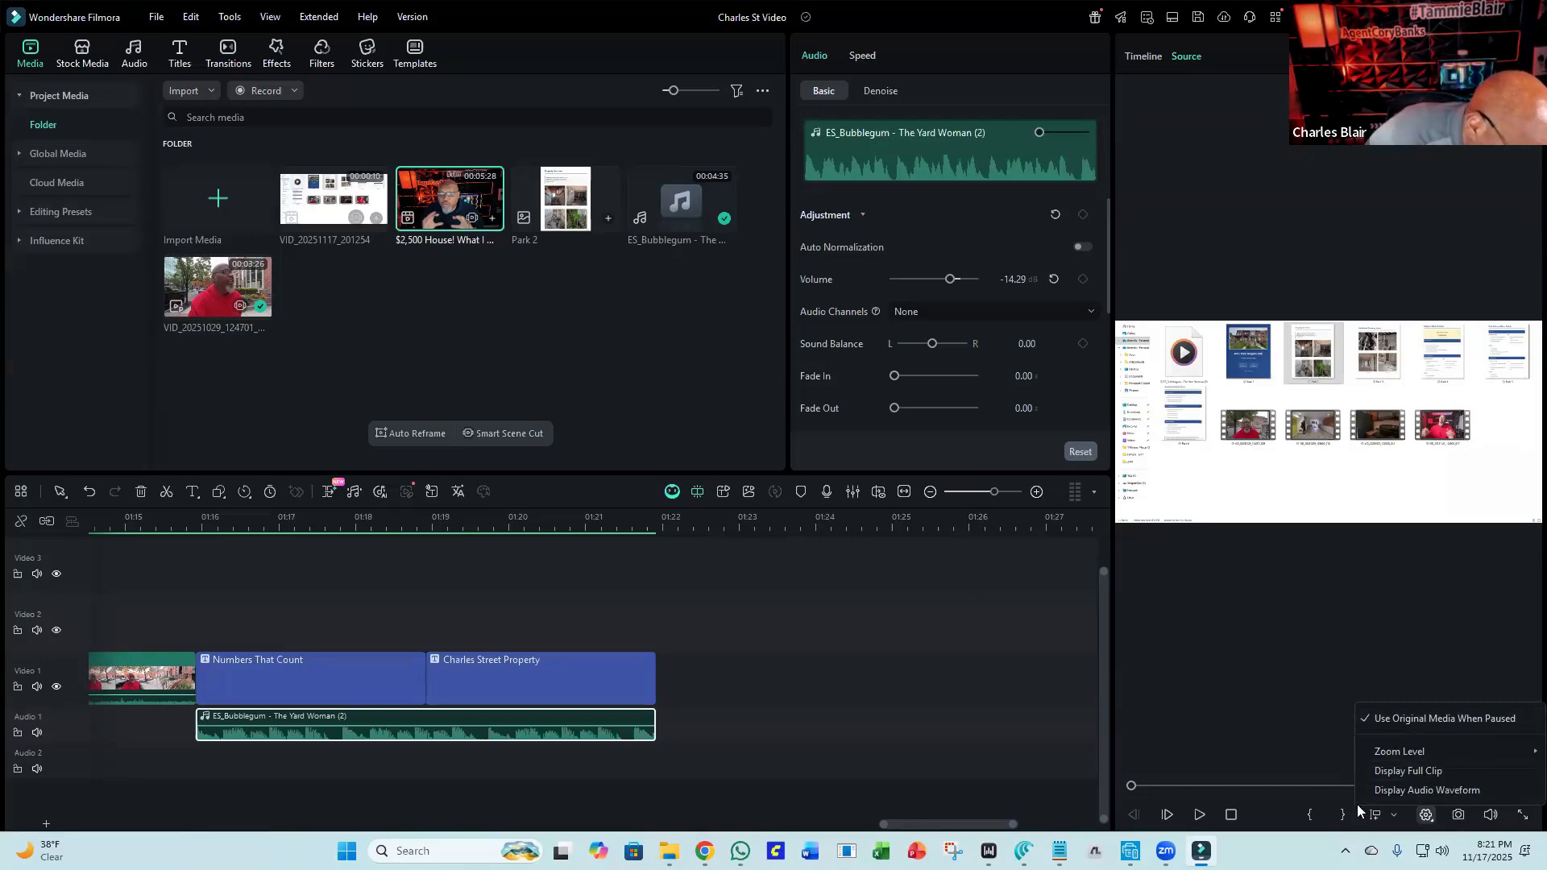
click(1259, 715)
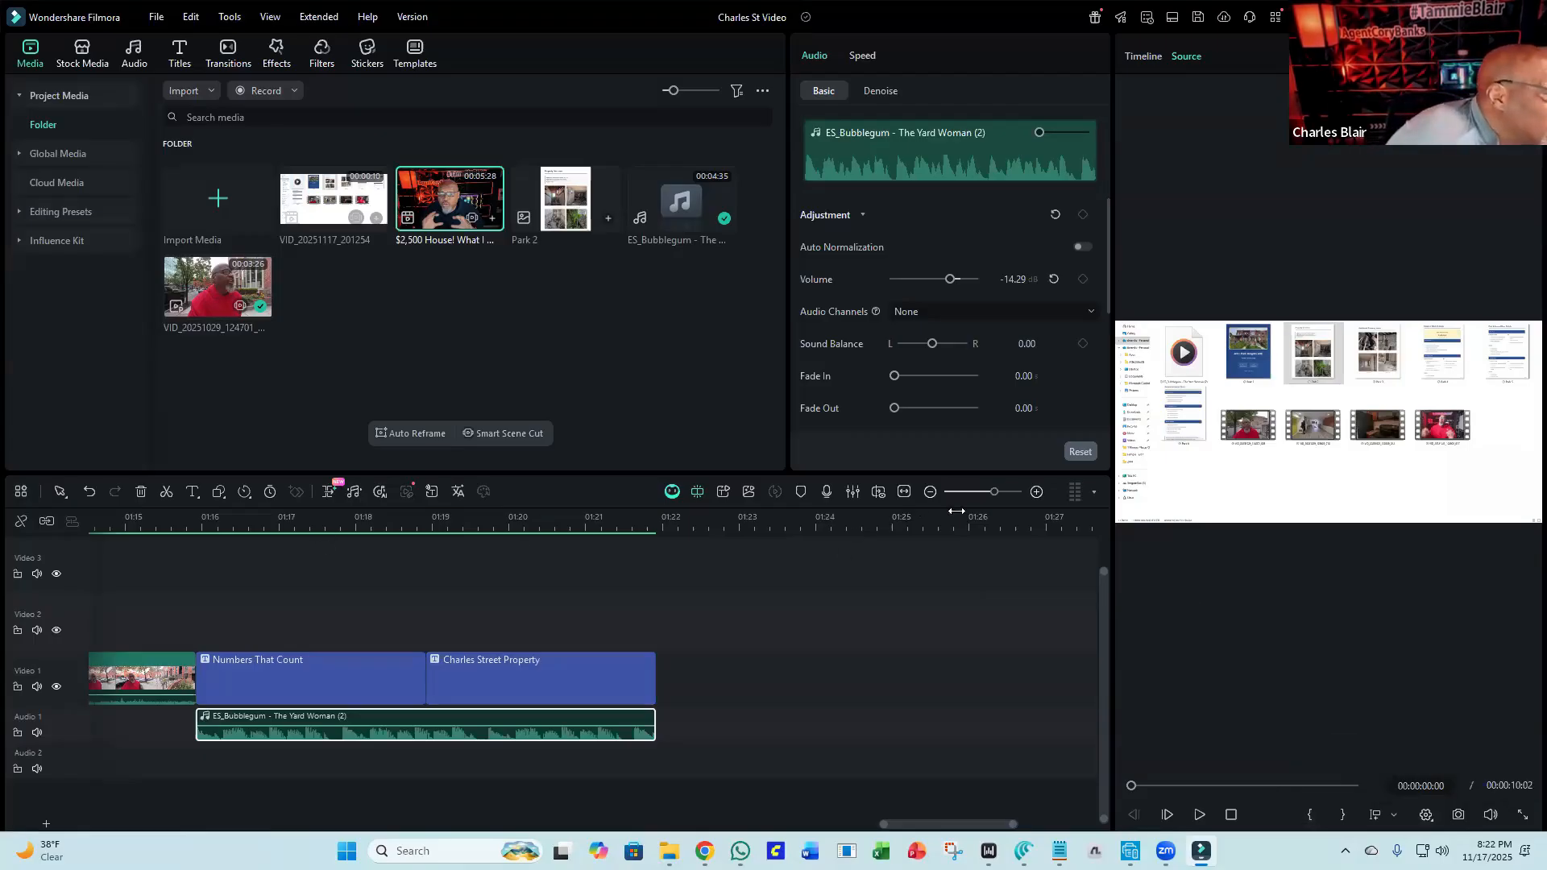
click(158, 18)
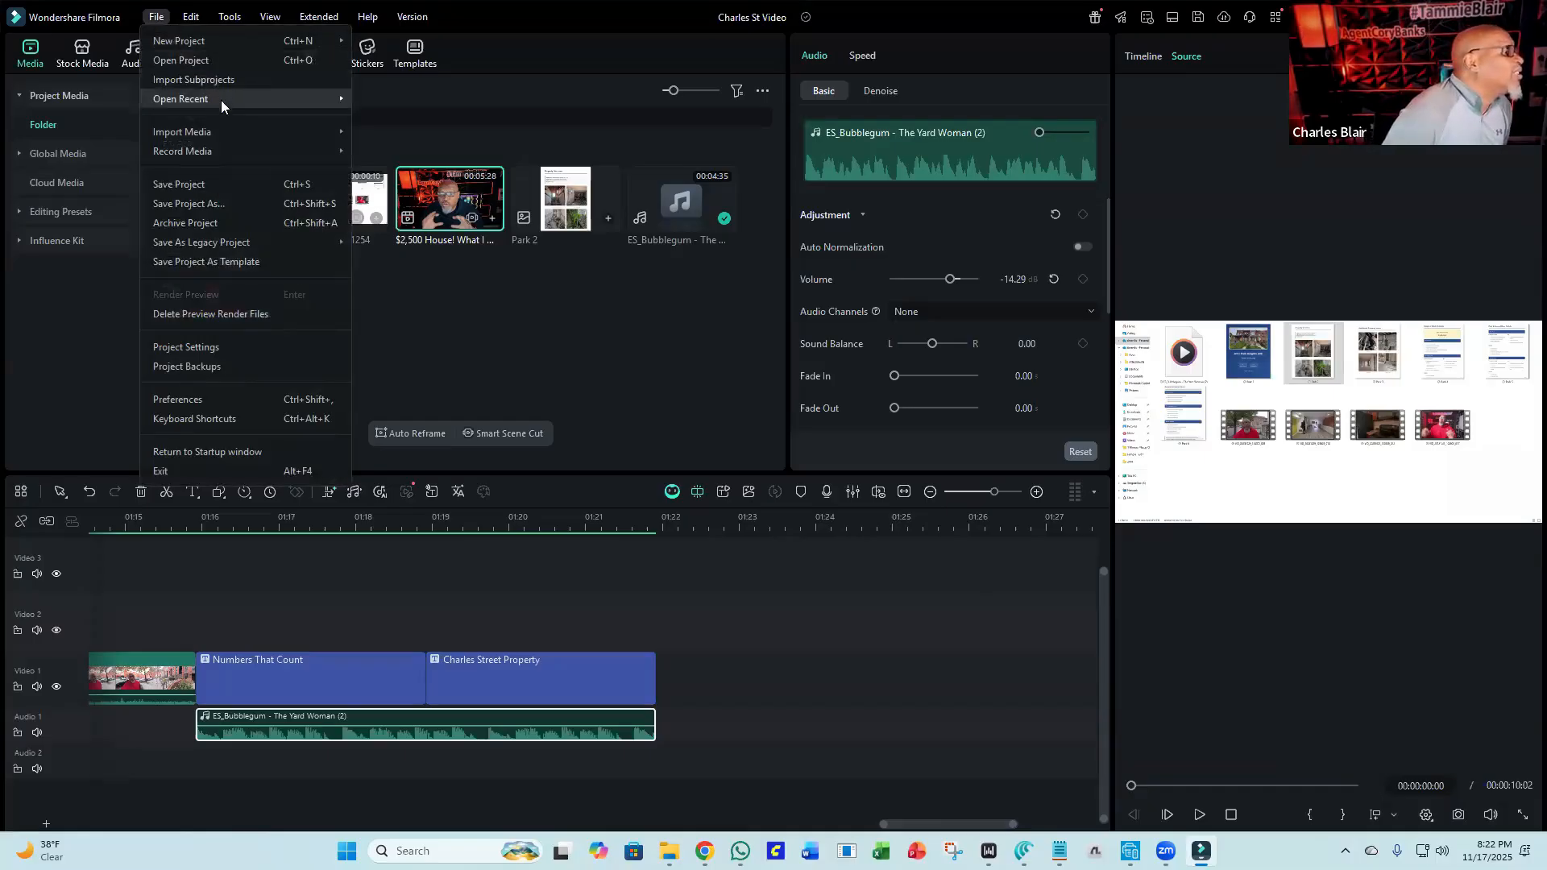
mouse_move(206, 45)
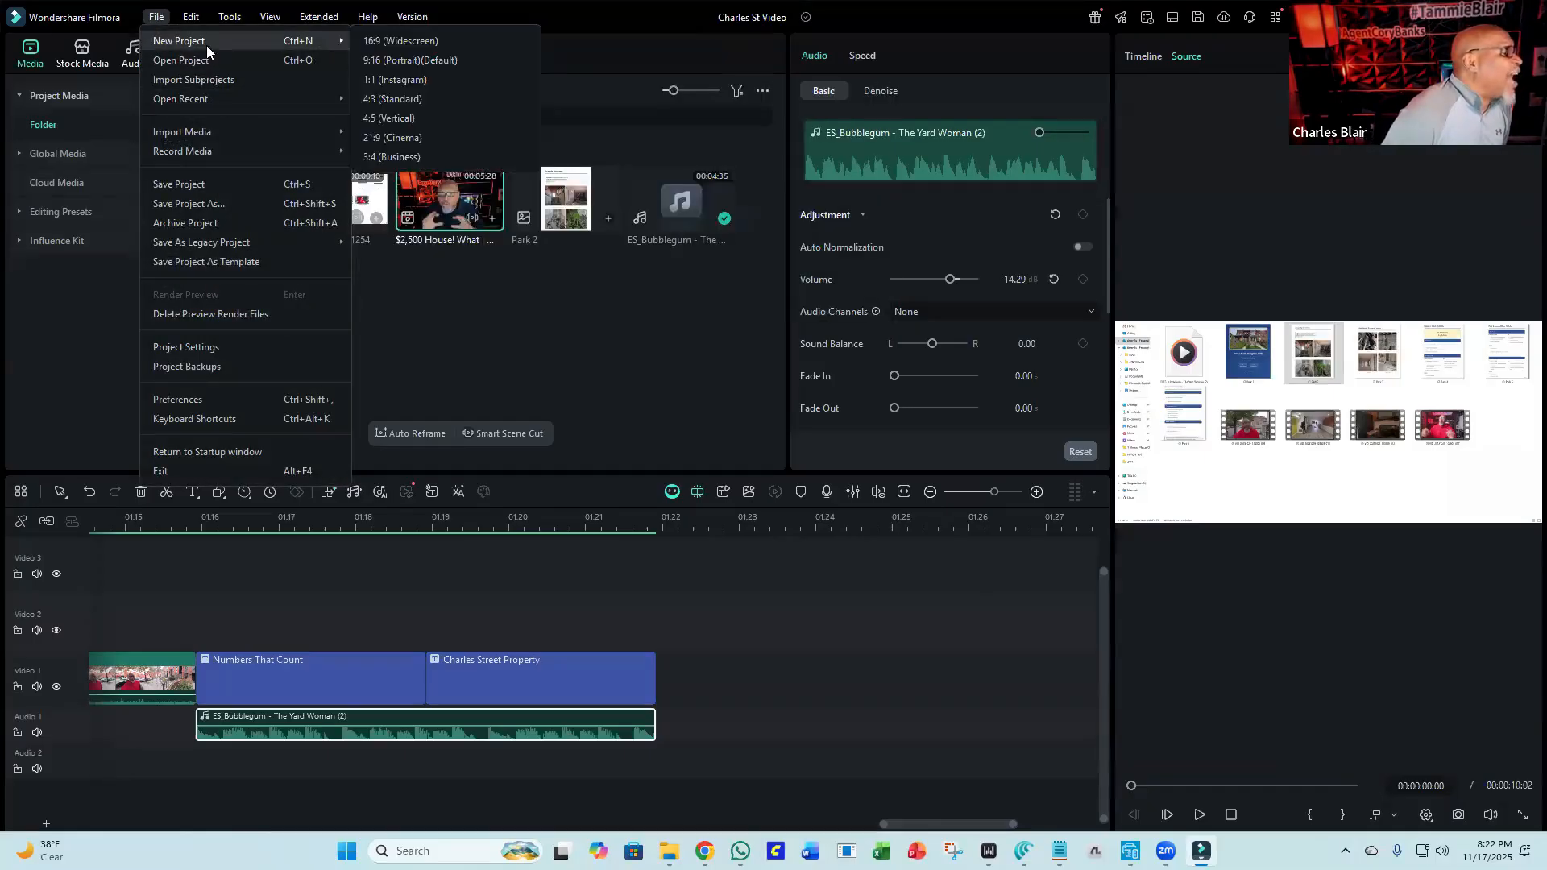
click(203, 346)
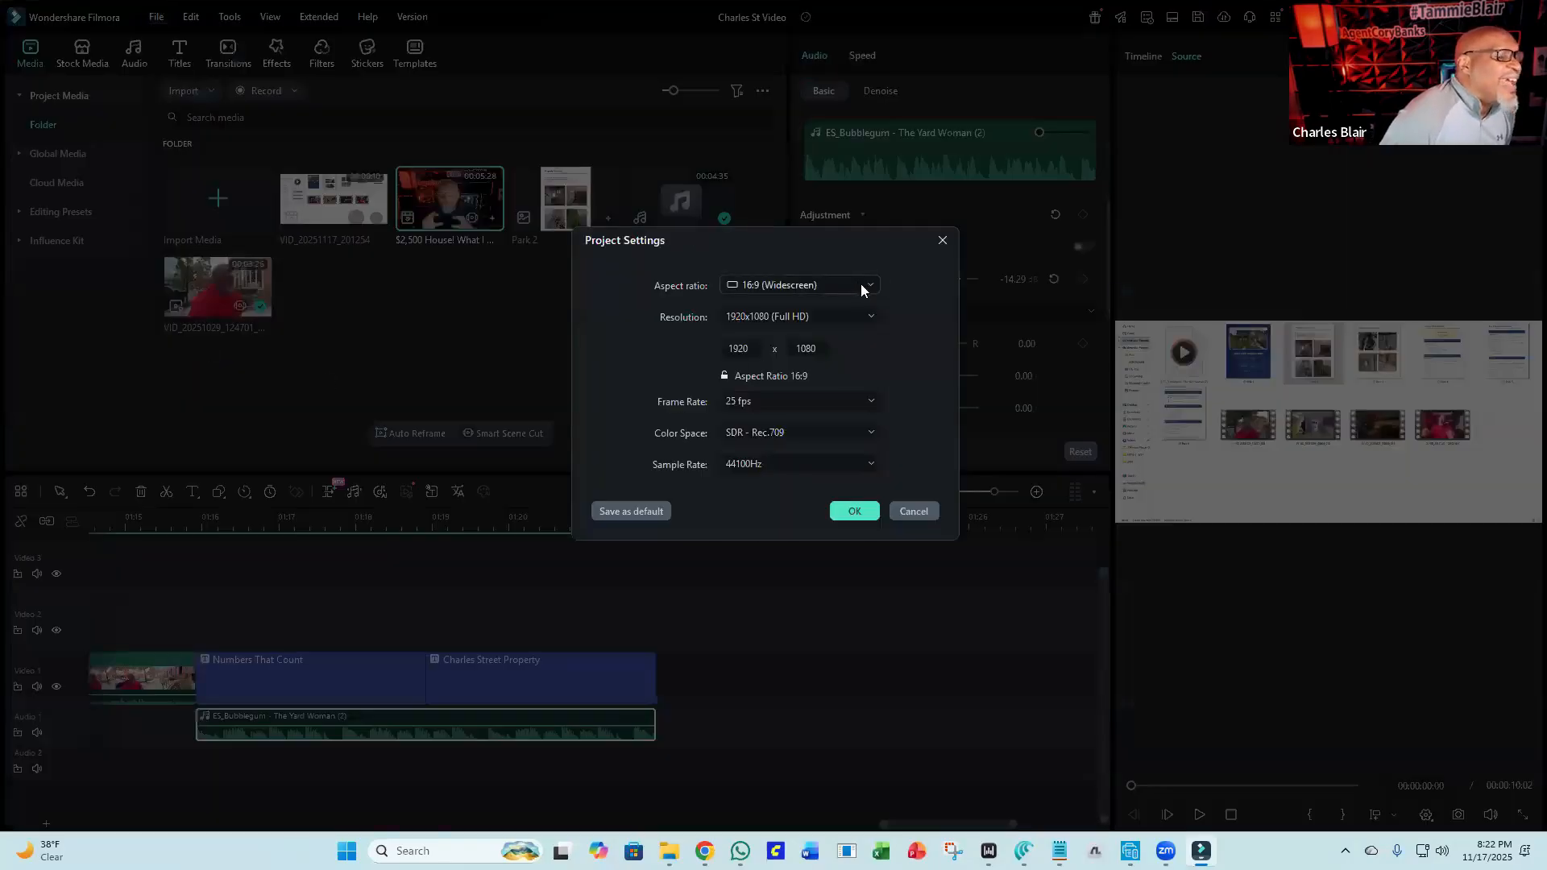
click(943, 238)
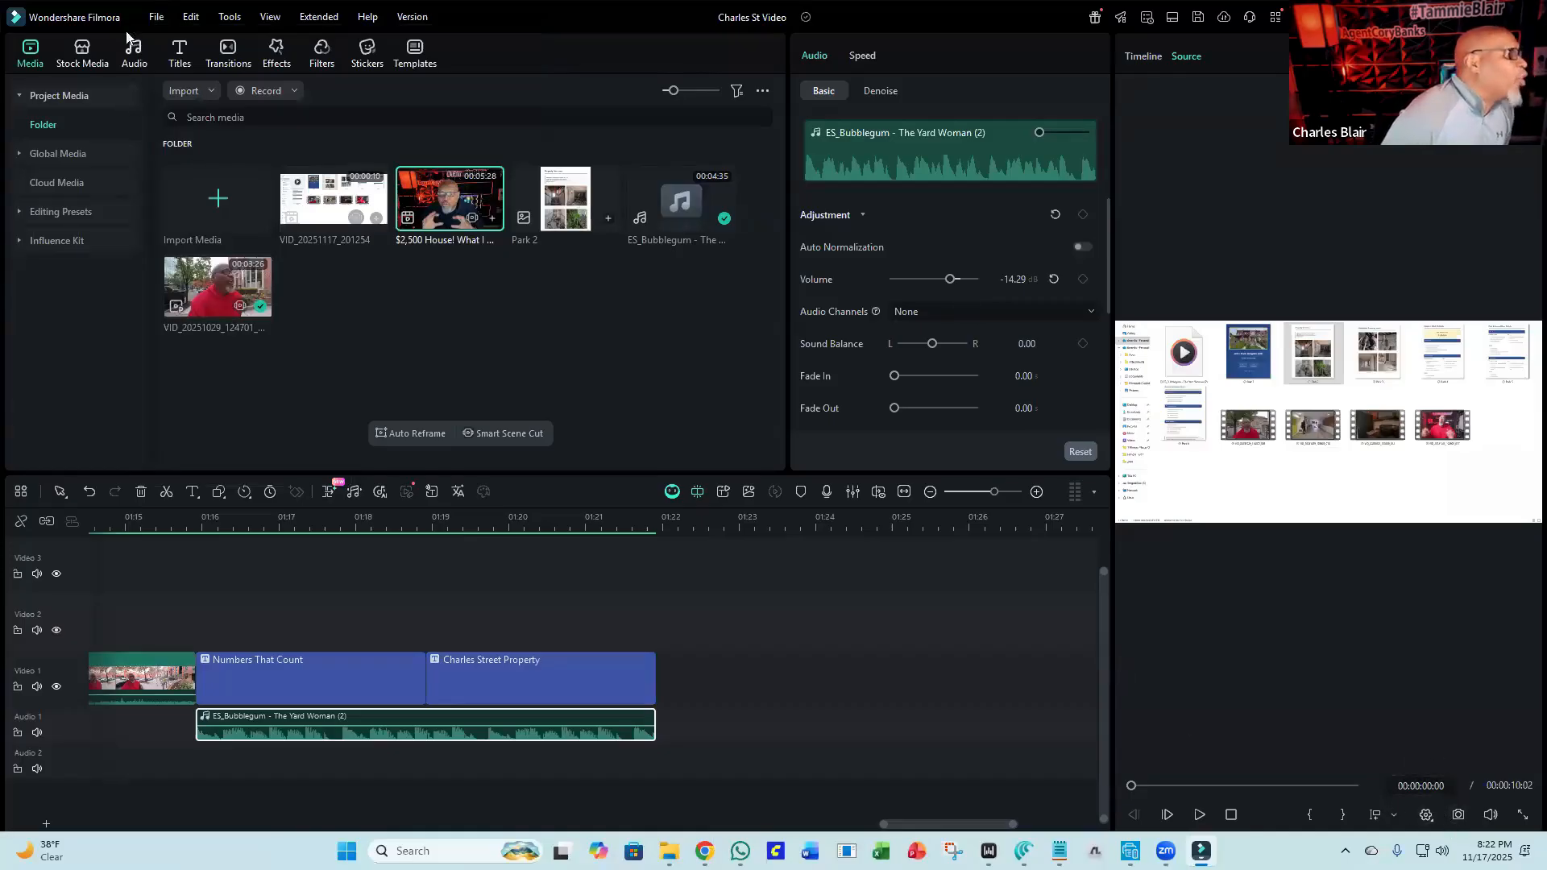
Change the project settings' aspect ratio to 9:16 (Portrait).
click(153, 16)
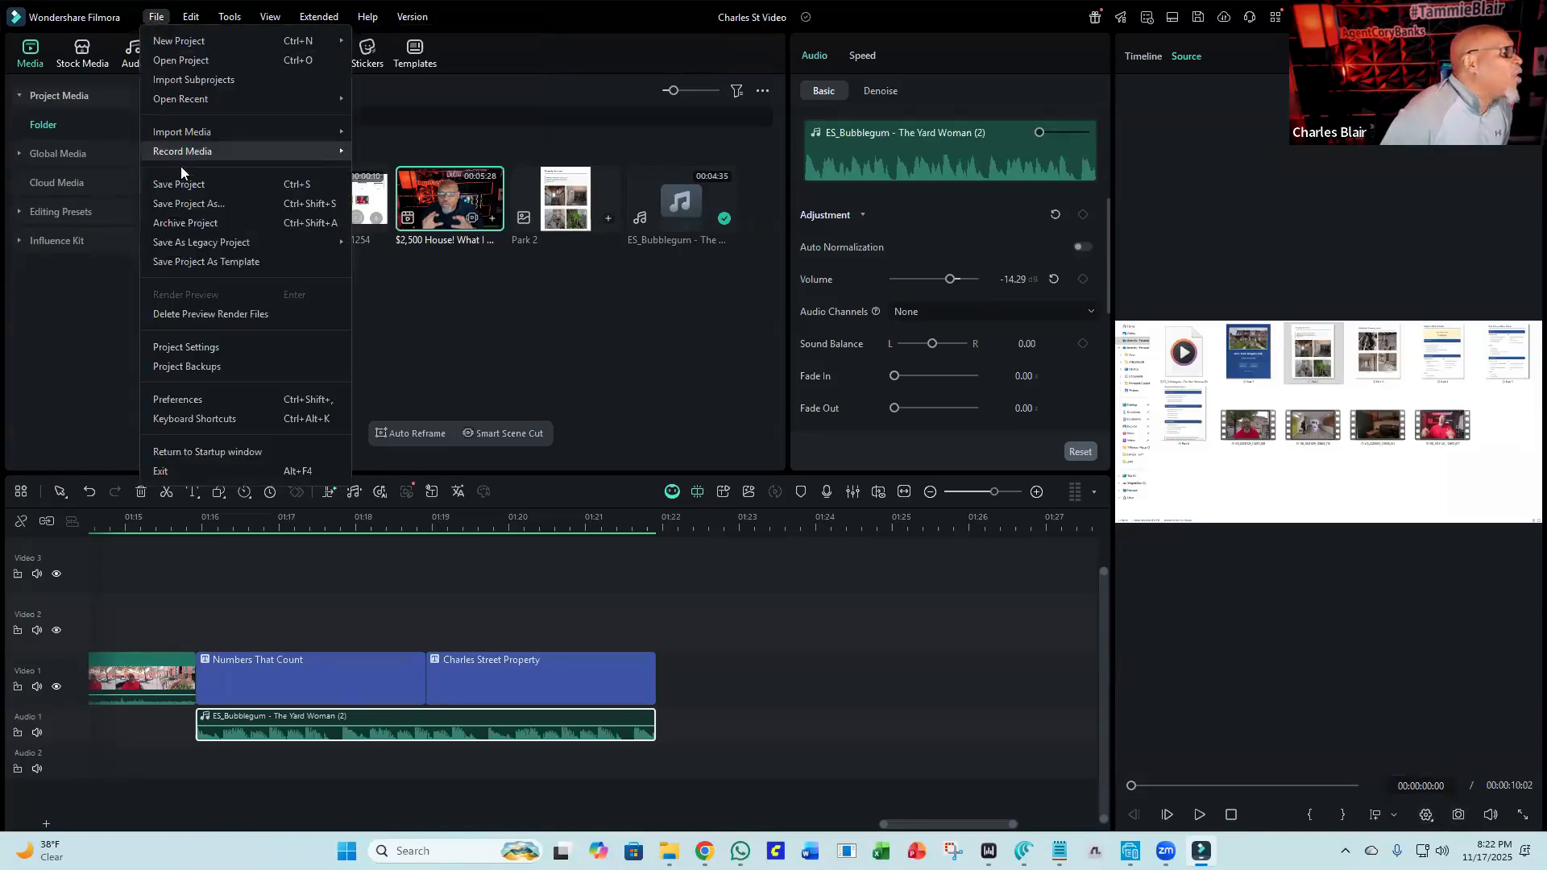
click(201, 344)
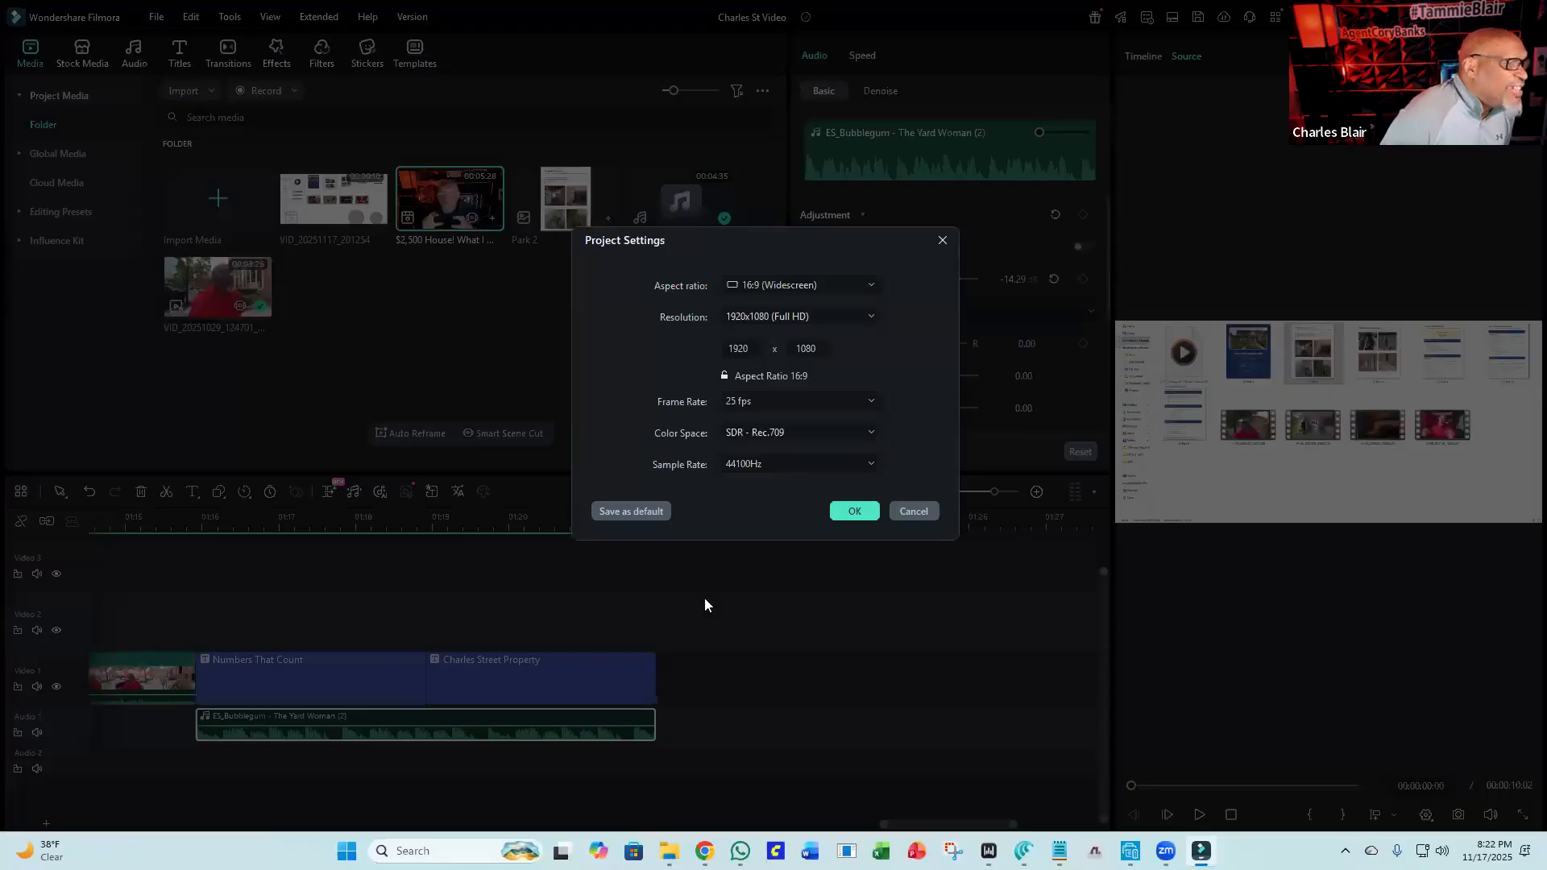
click(846, 285)
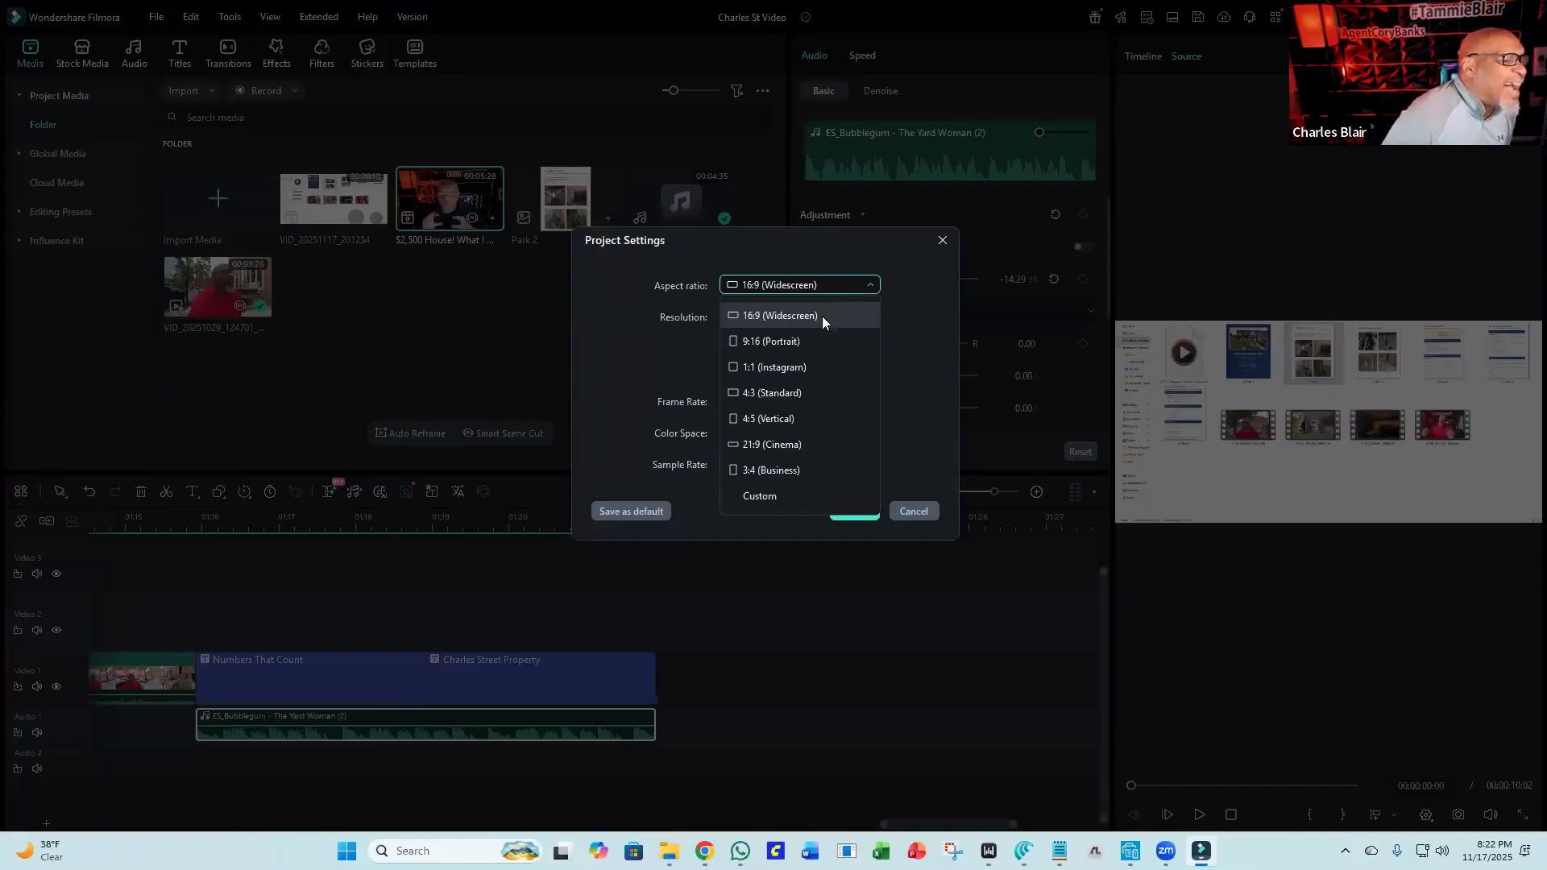
click(815, 339)
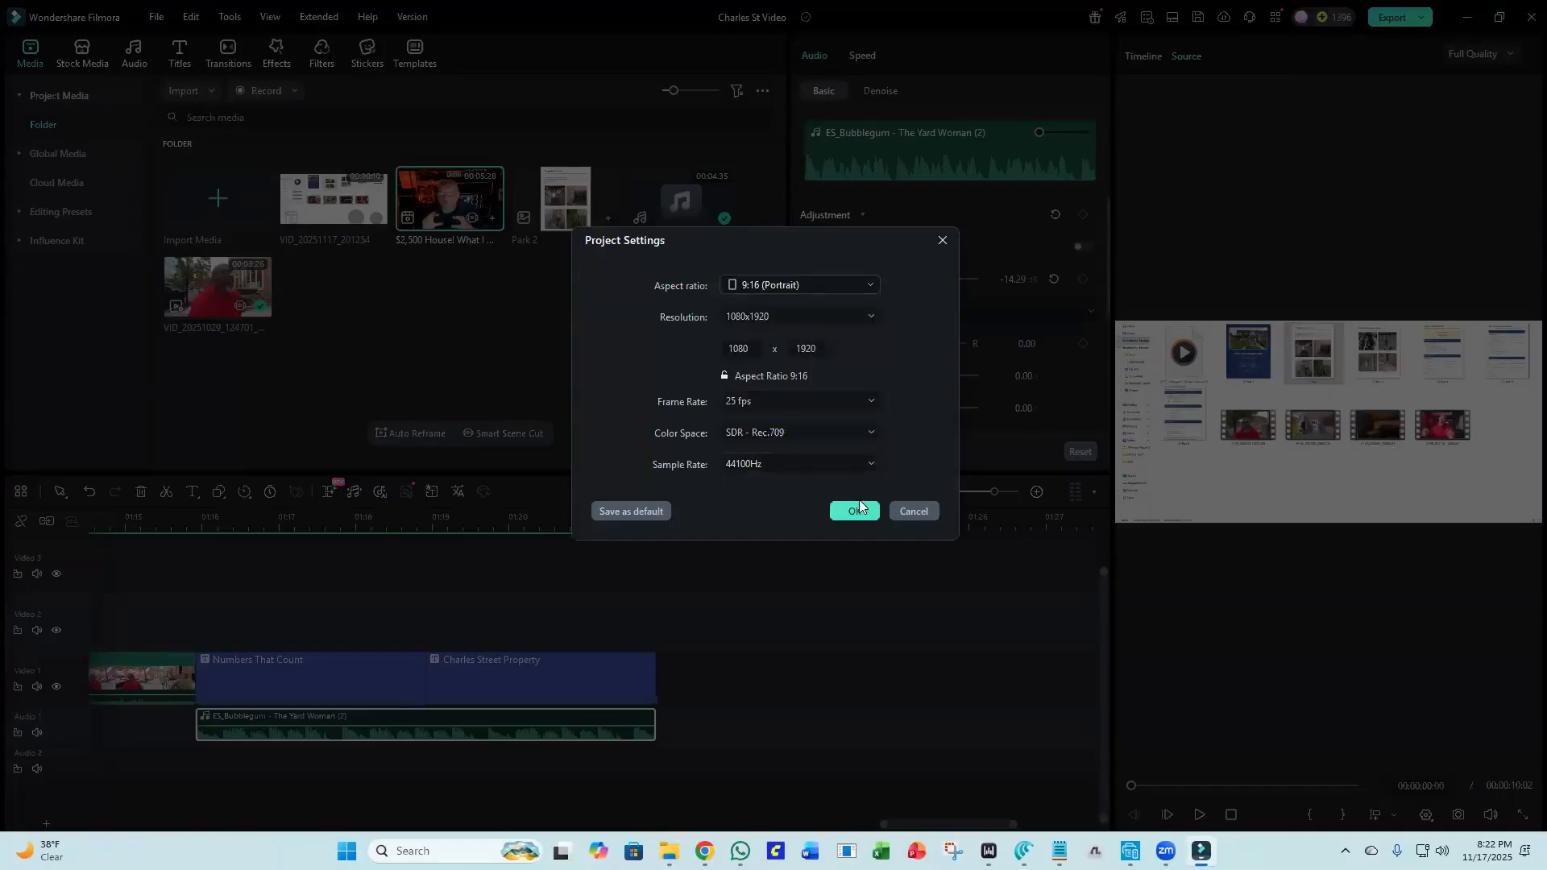
click(854, 511)
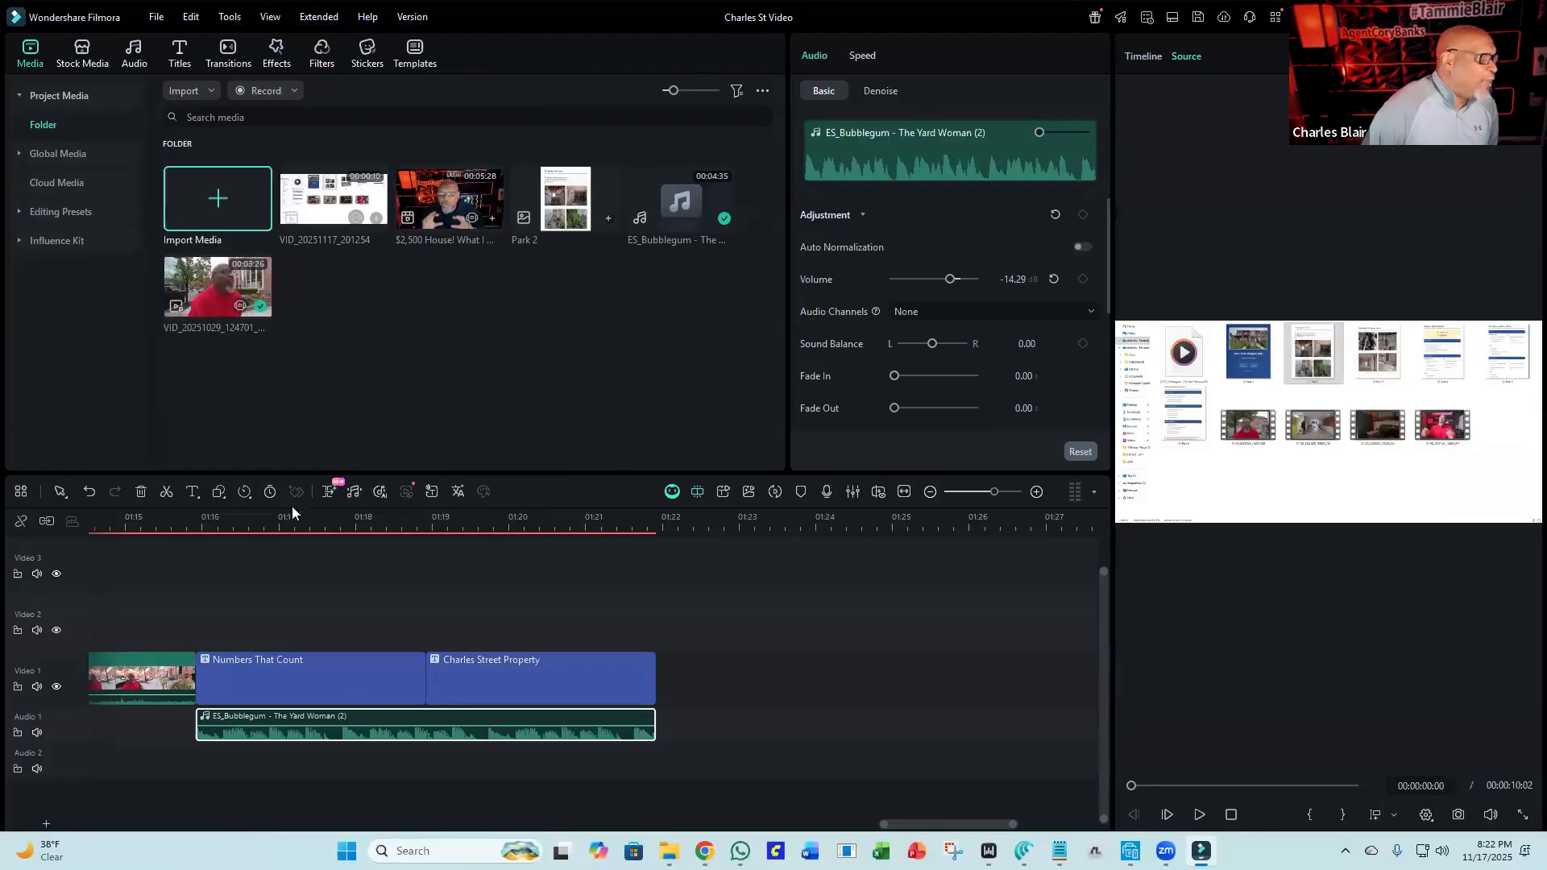
Scrub the playhead back to the start of the timeline to preview the opening.
click(334, 518)
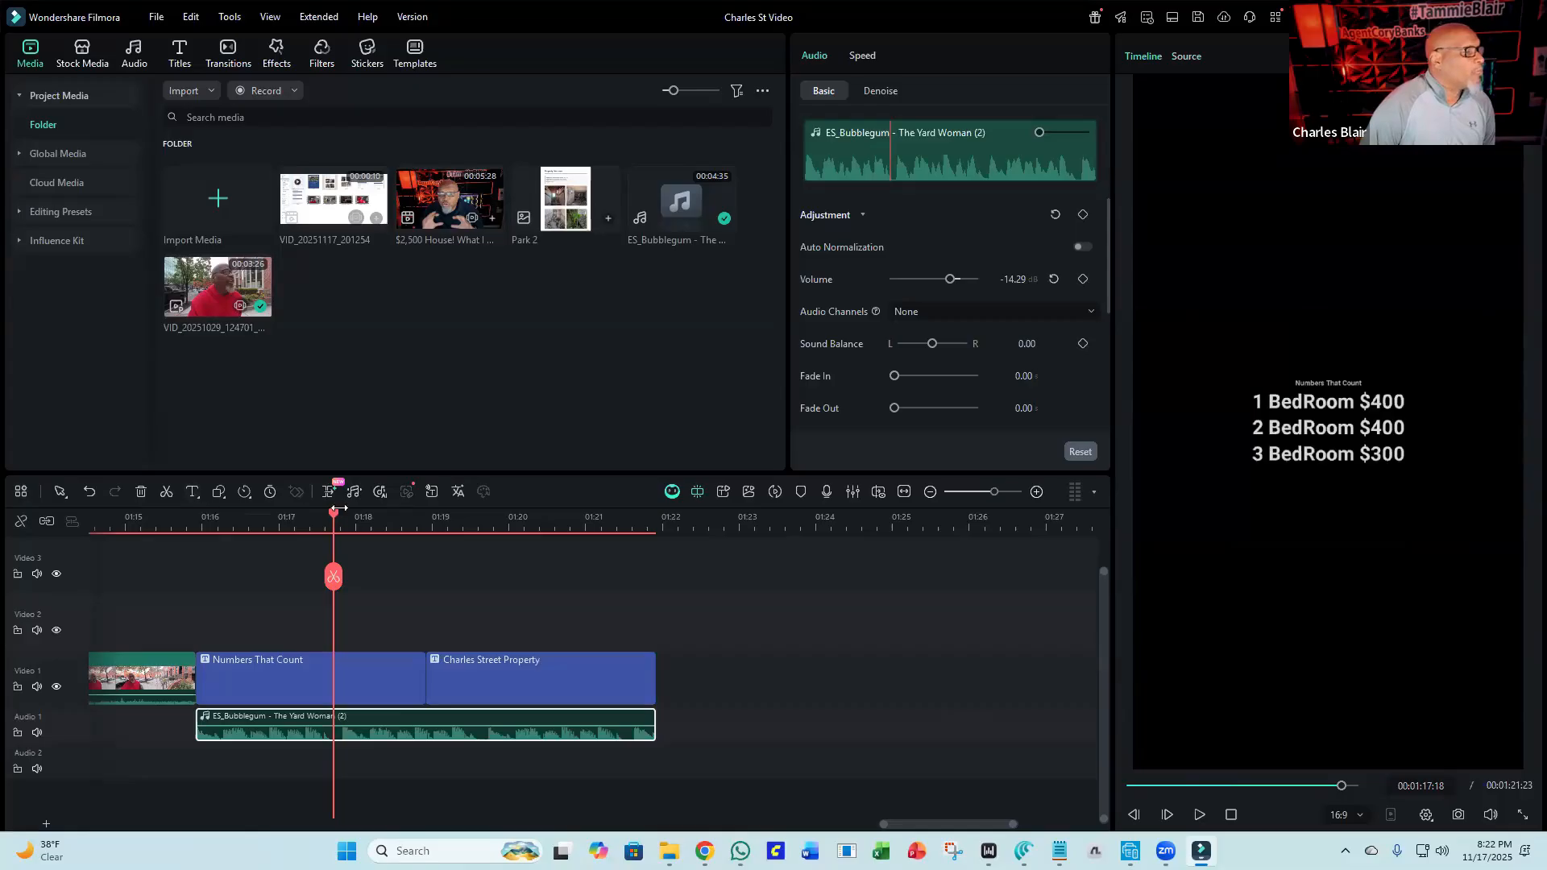
drag(331, 517, 90, 589)
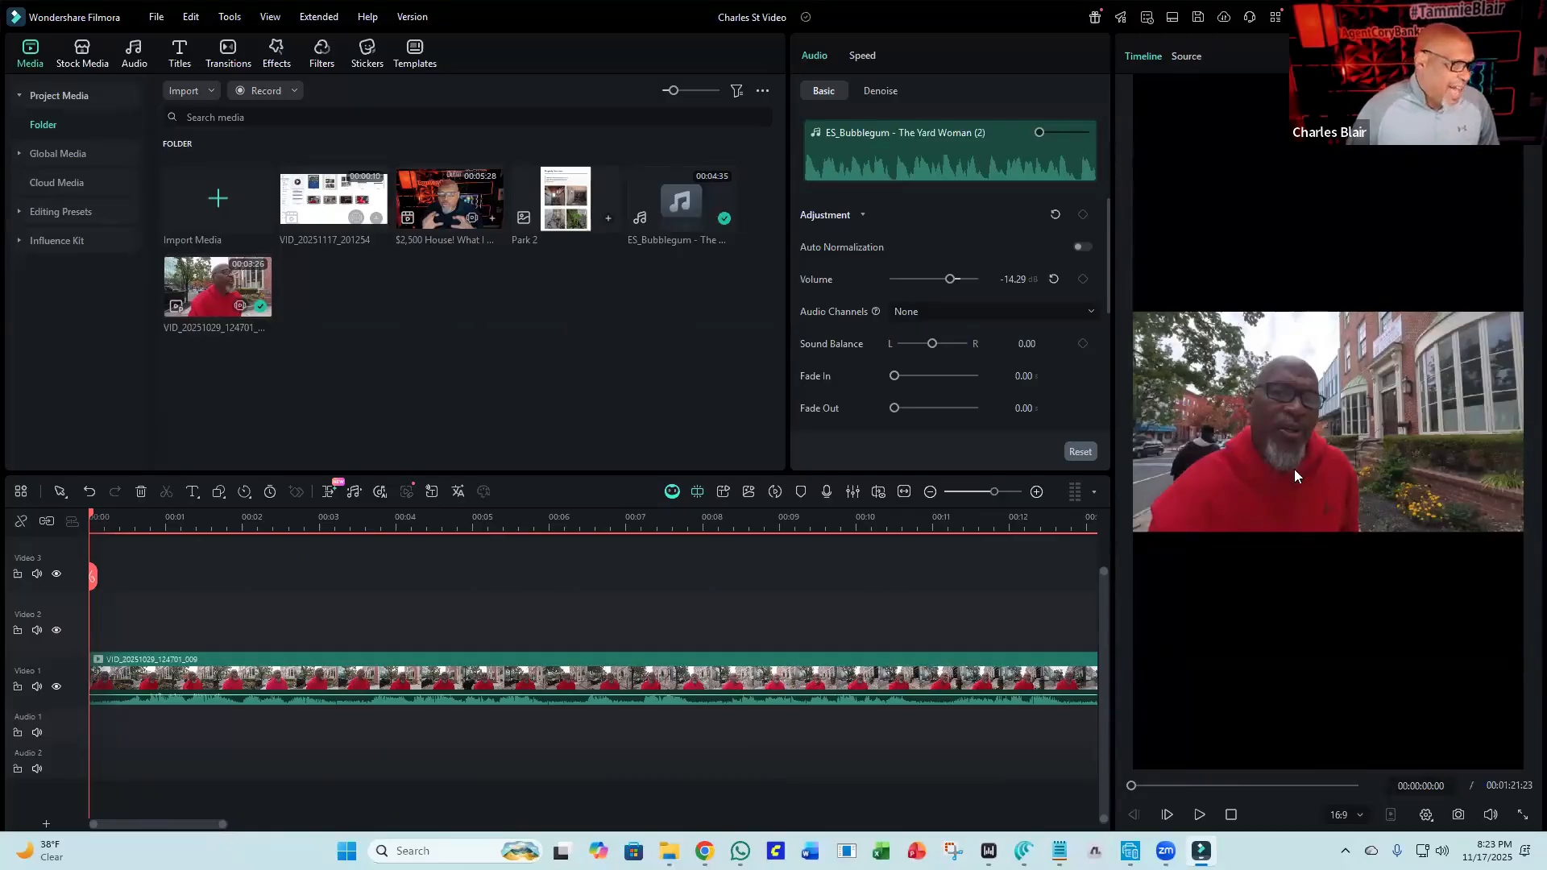
Start a new 9:16 (Portrait) project without saving changes to the current one.
click(164, 20)
mouse_move(171, 41)
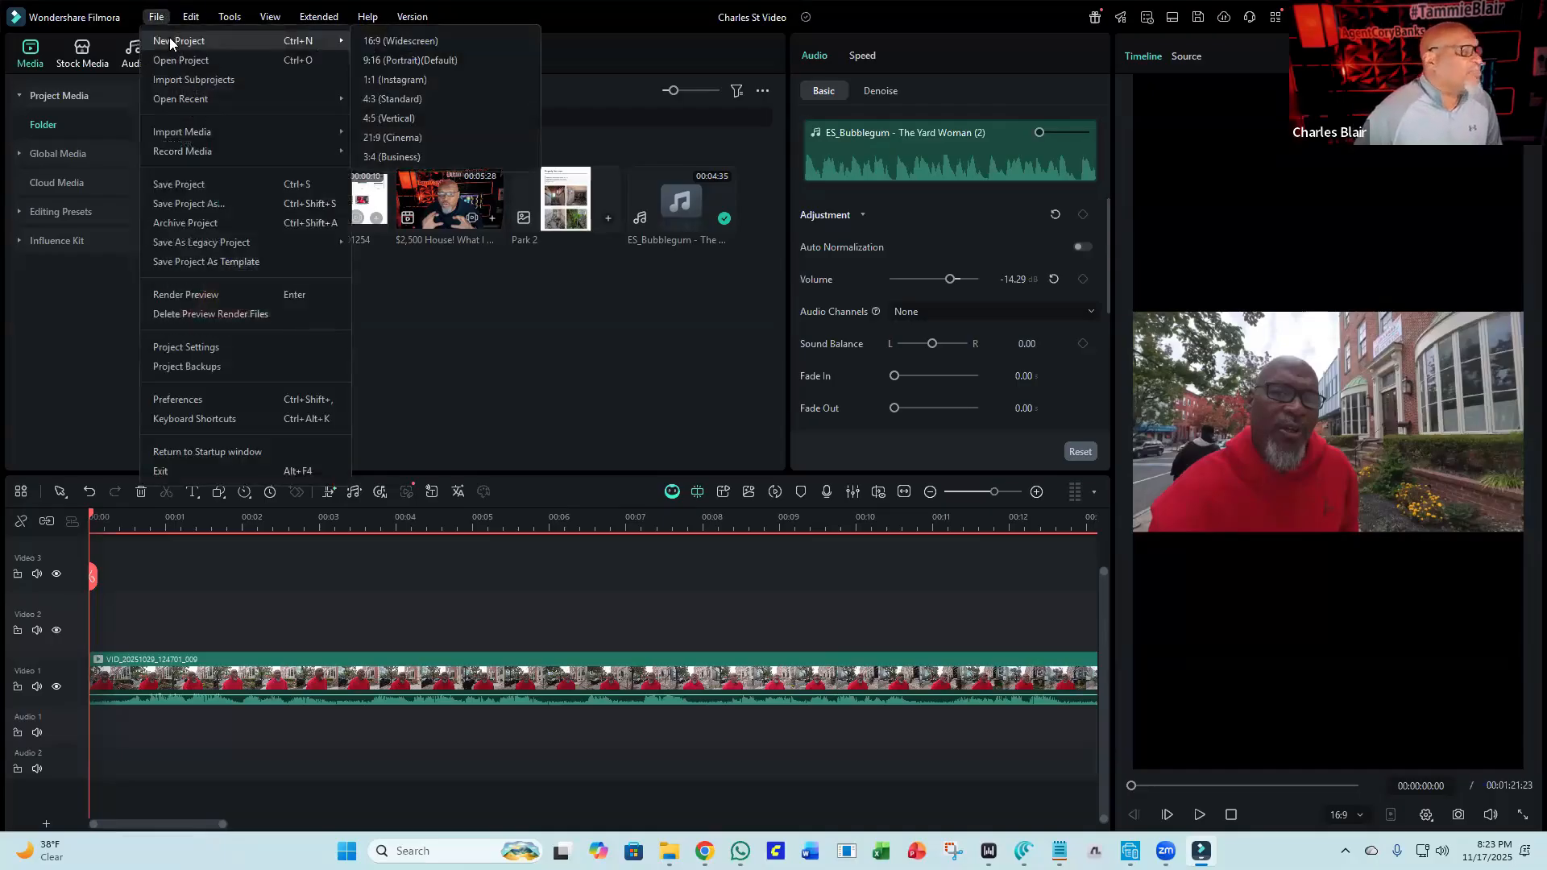
click(452, 40)
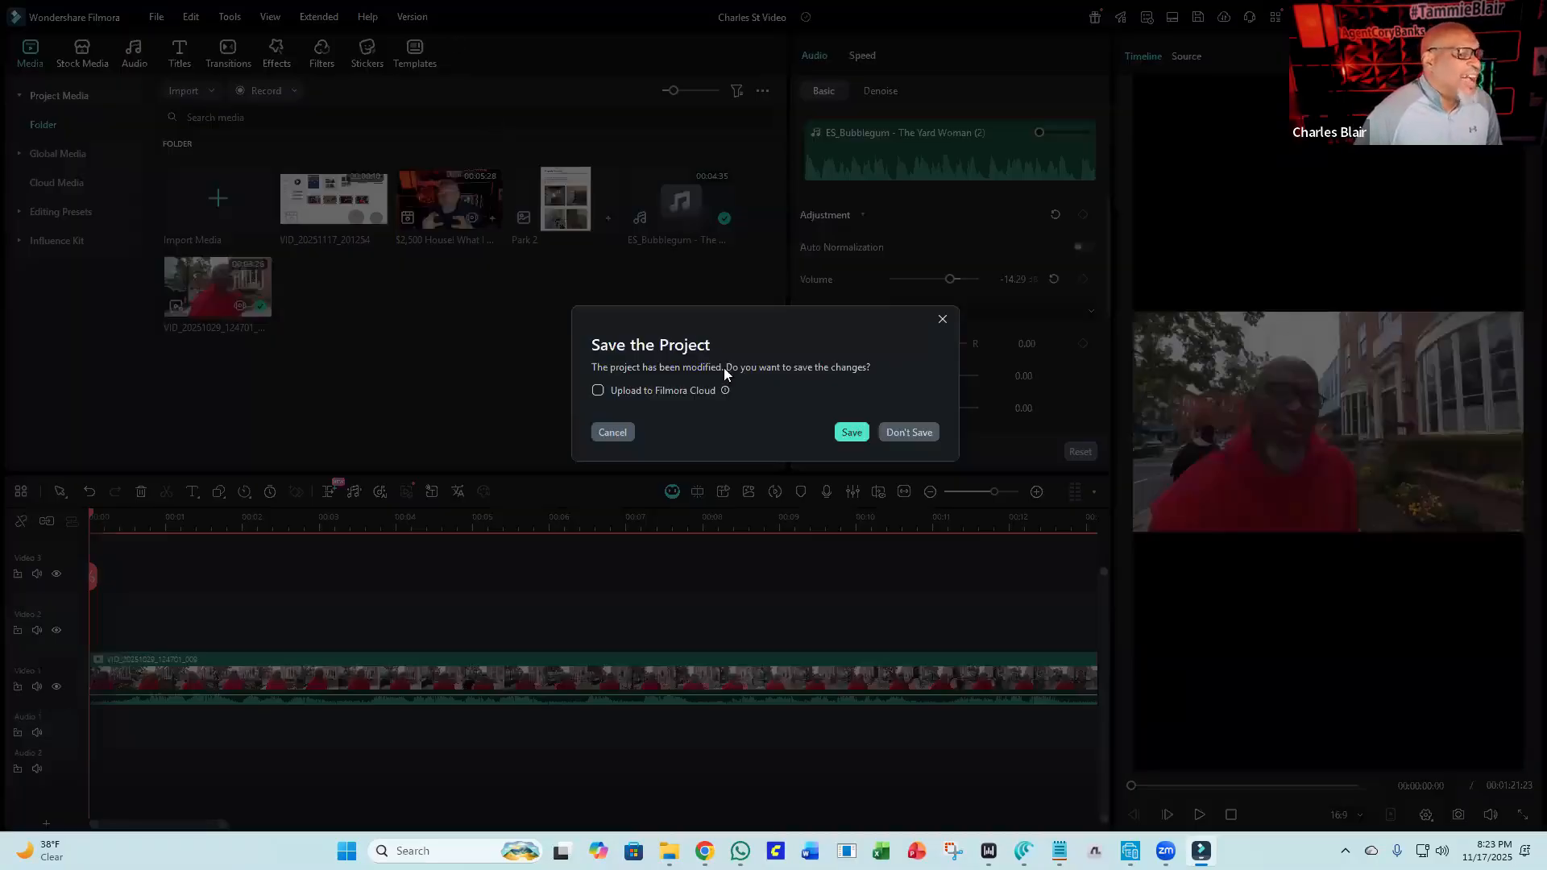
click(926, 433)
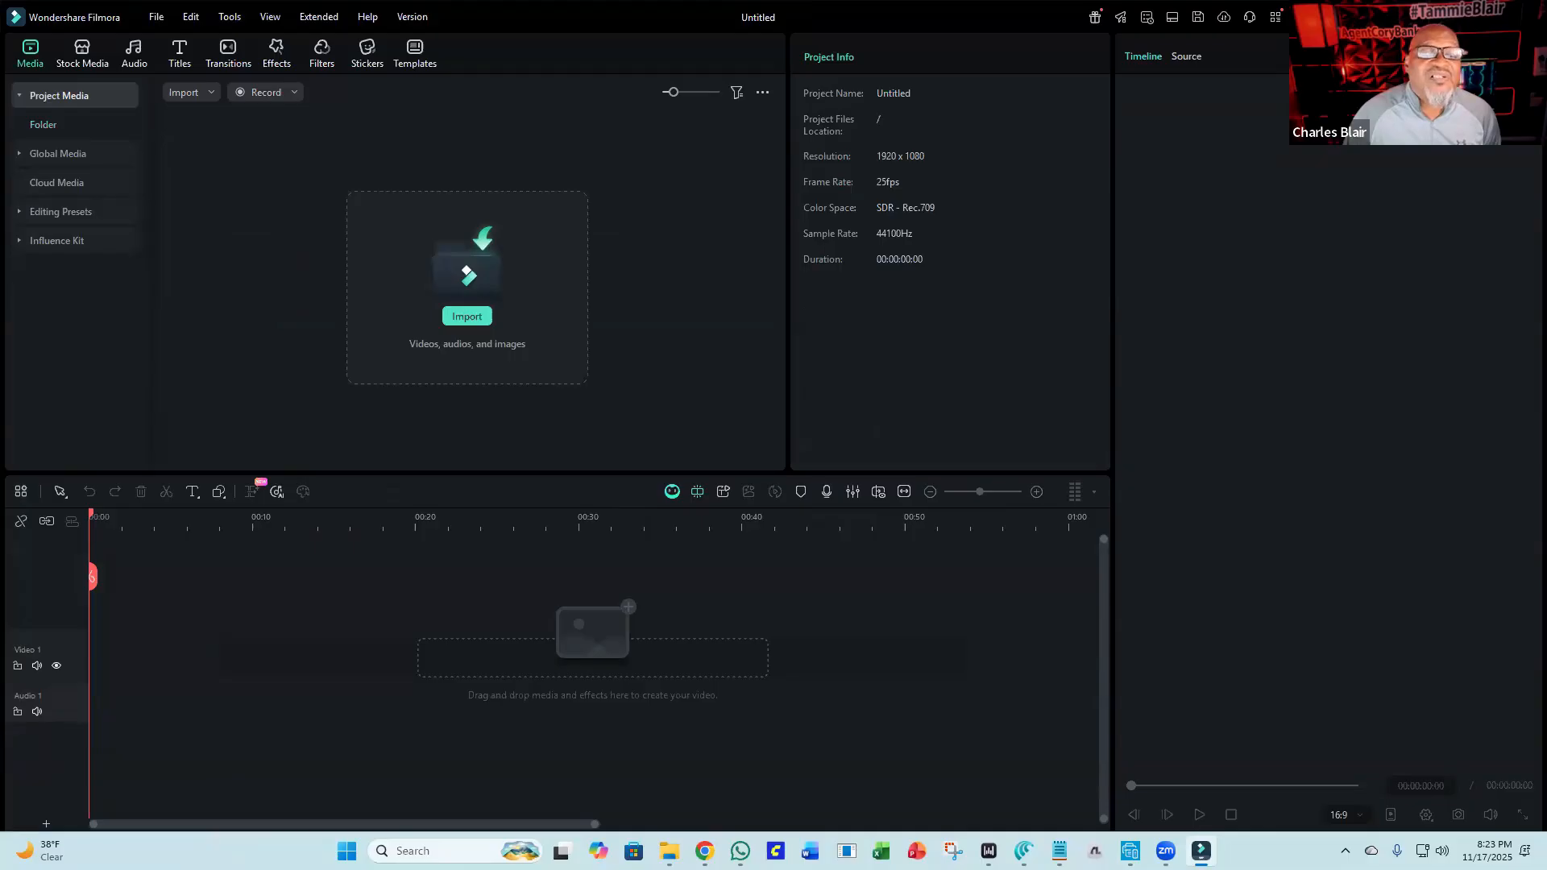
Import the Avoid JAIL Time! video into the project media from the file explorer.
key(alt+Tab)
drag(1019, 438, 1545, 258)
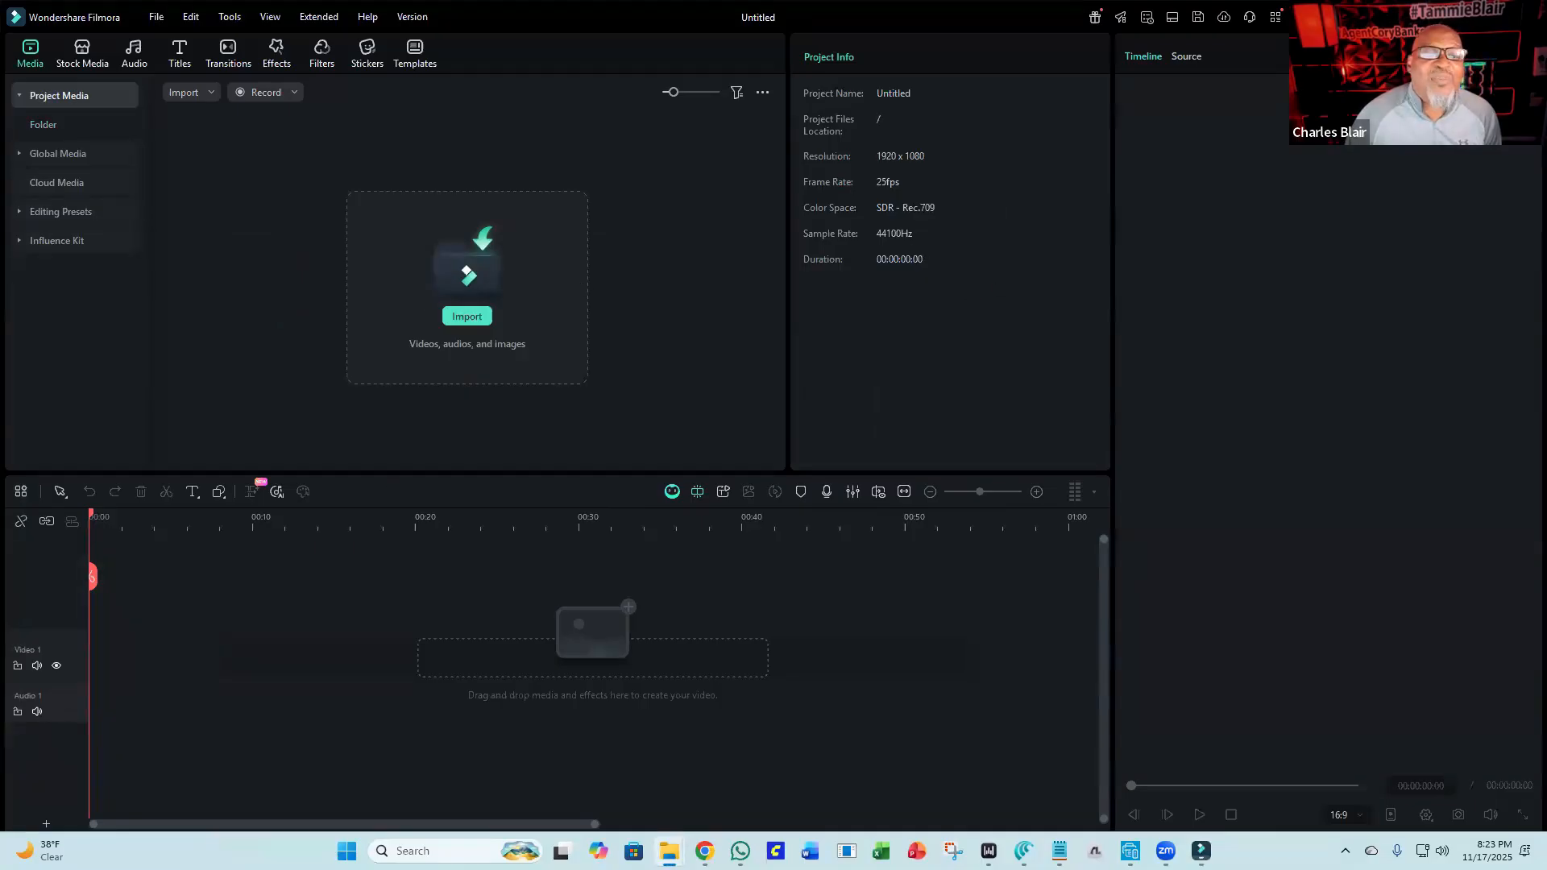
drag(1546, 257, 416, 310)
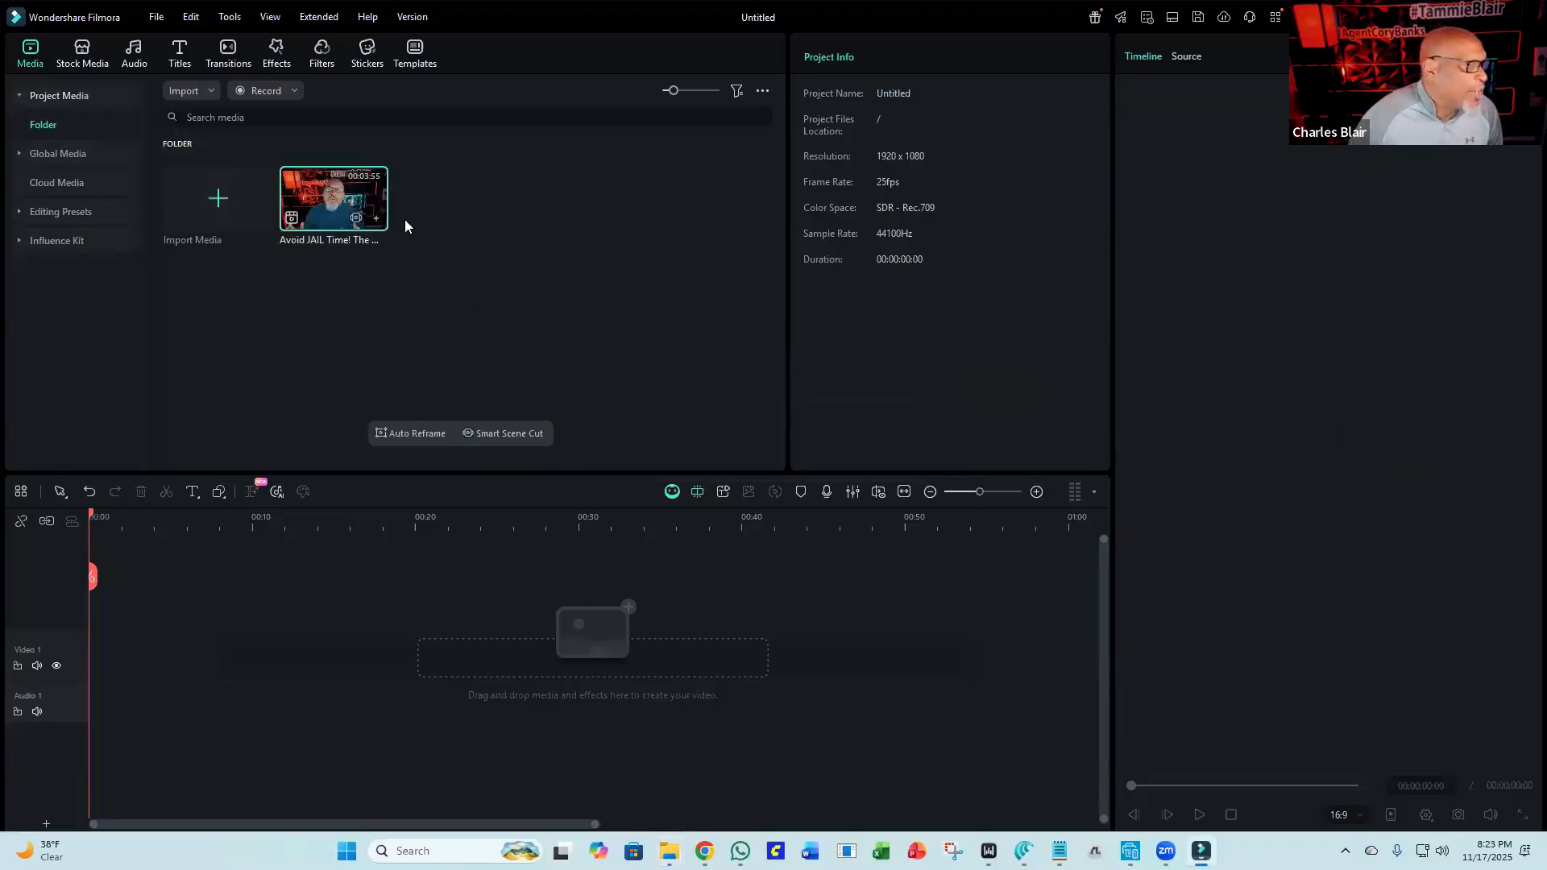
Add the Avoid JAIL Time! clip to the timeline, matching the project to the media's 1920x1080 30fps.
drag(303, 187, 79, 662)
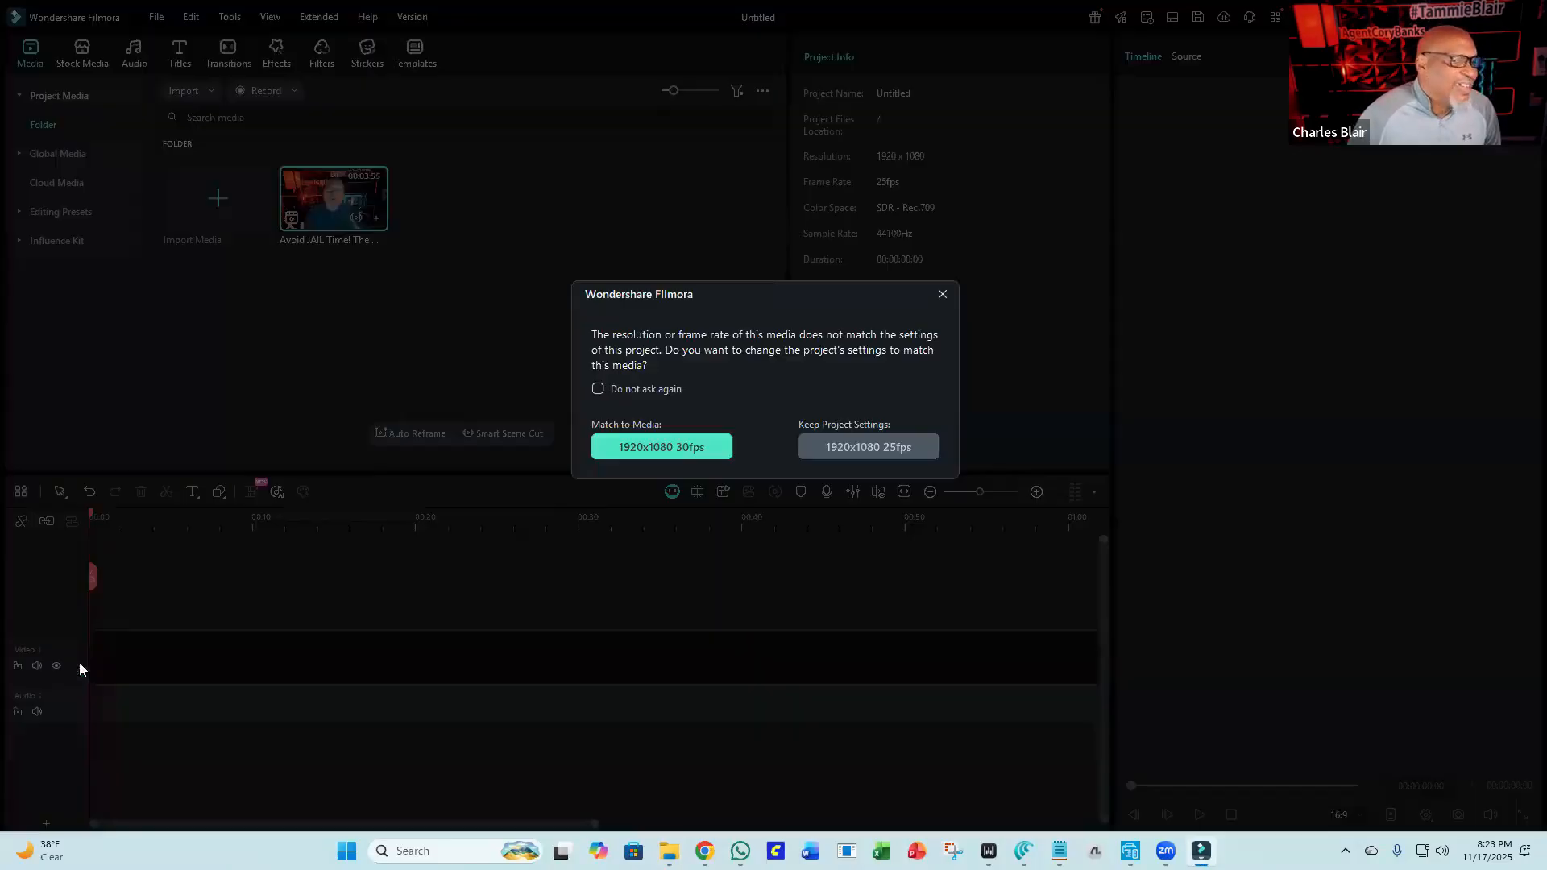
click(654, 446)
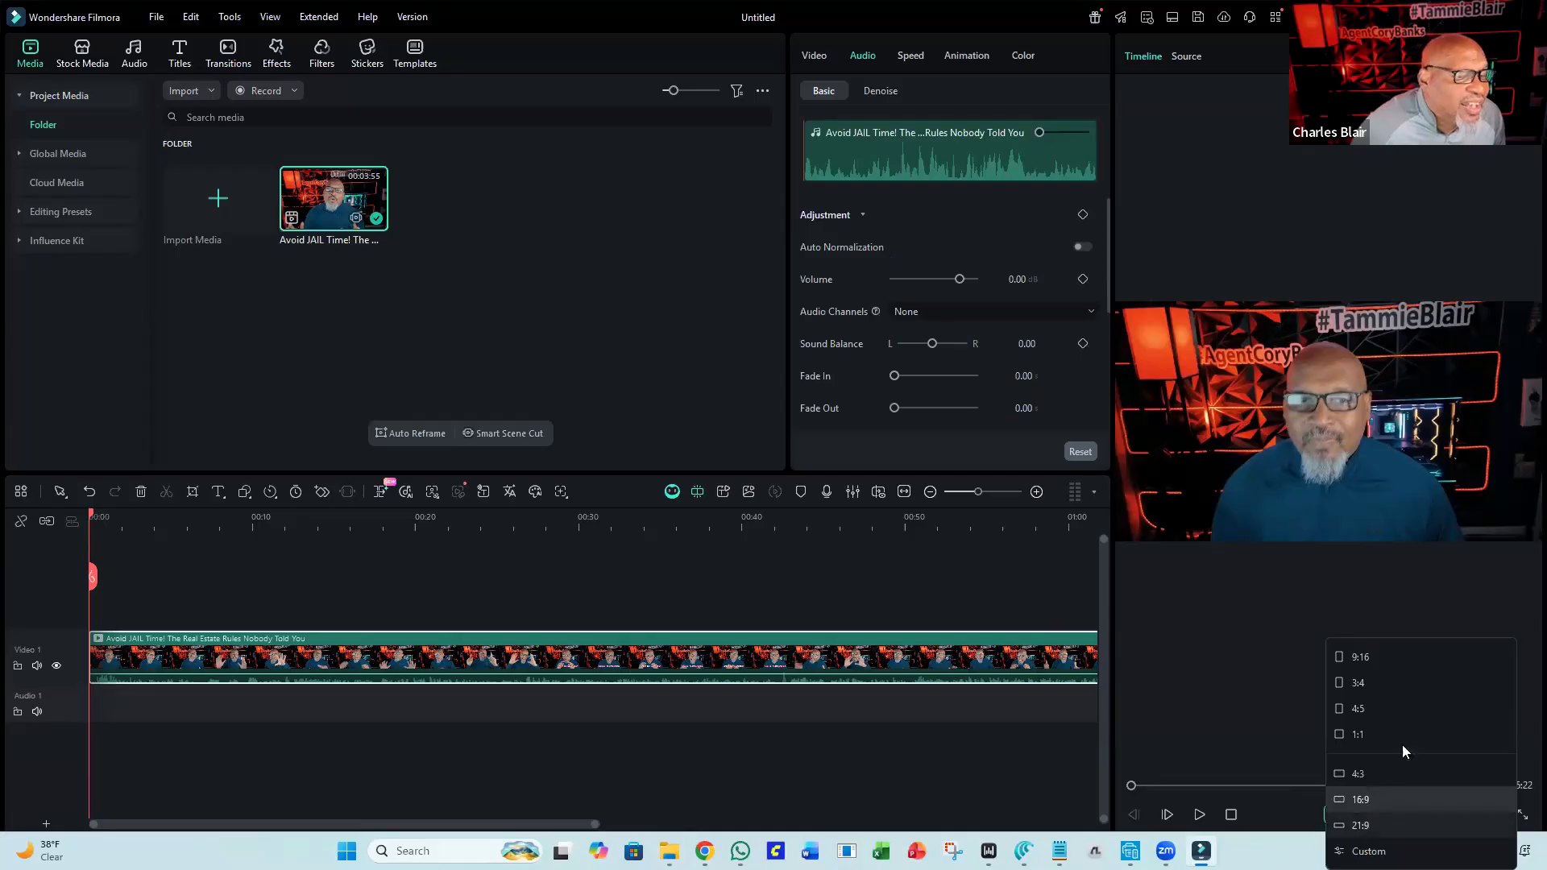
Switch the canvas to 9:16 and scale the clip up to fill the portrait frame.
click(1413, 665)
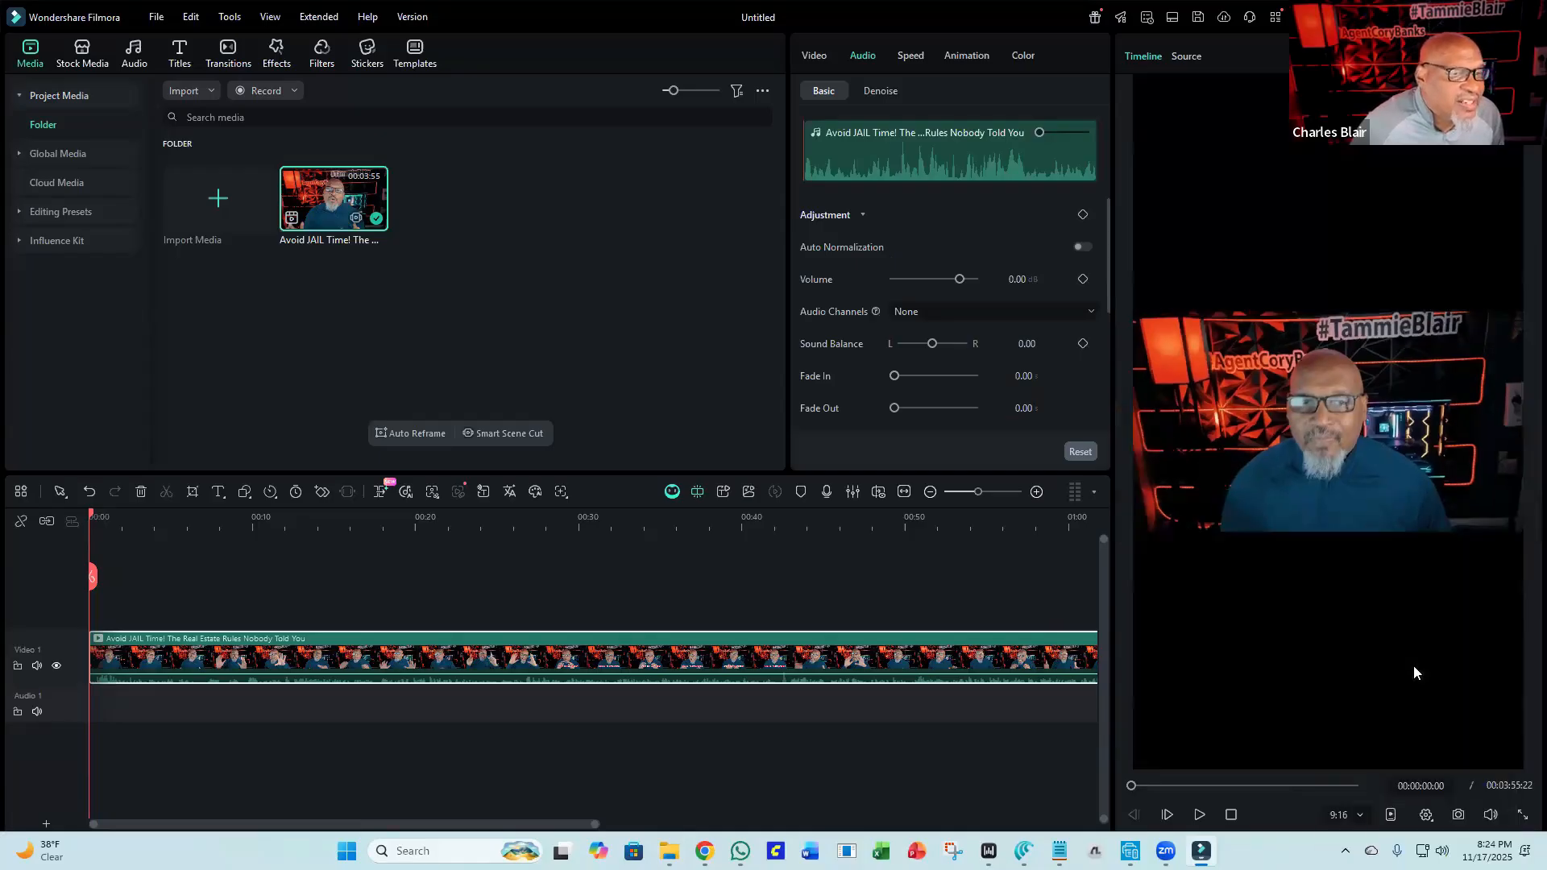
click(1187, 347)
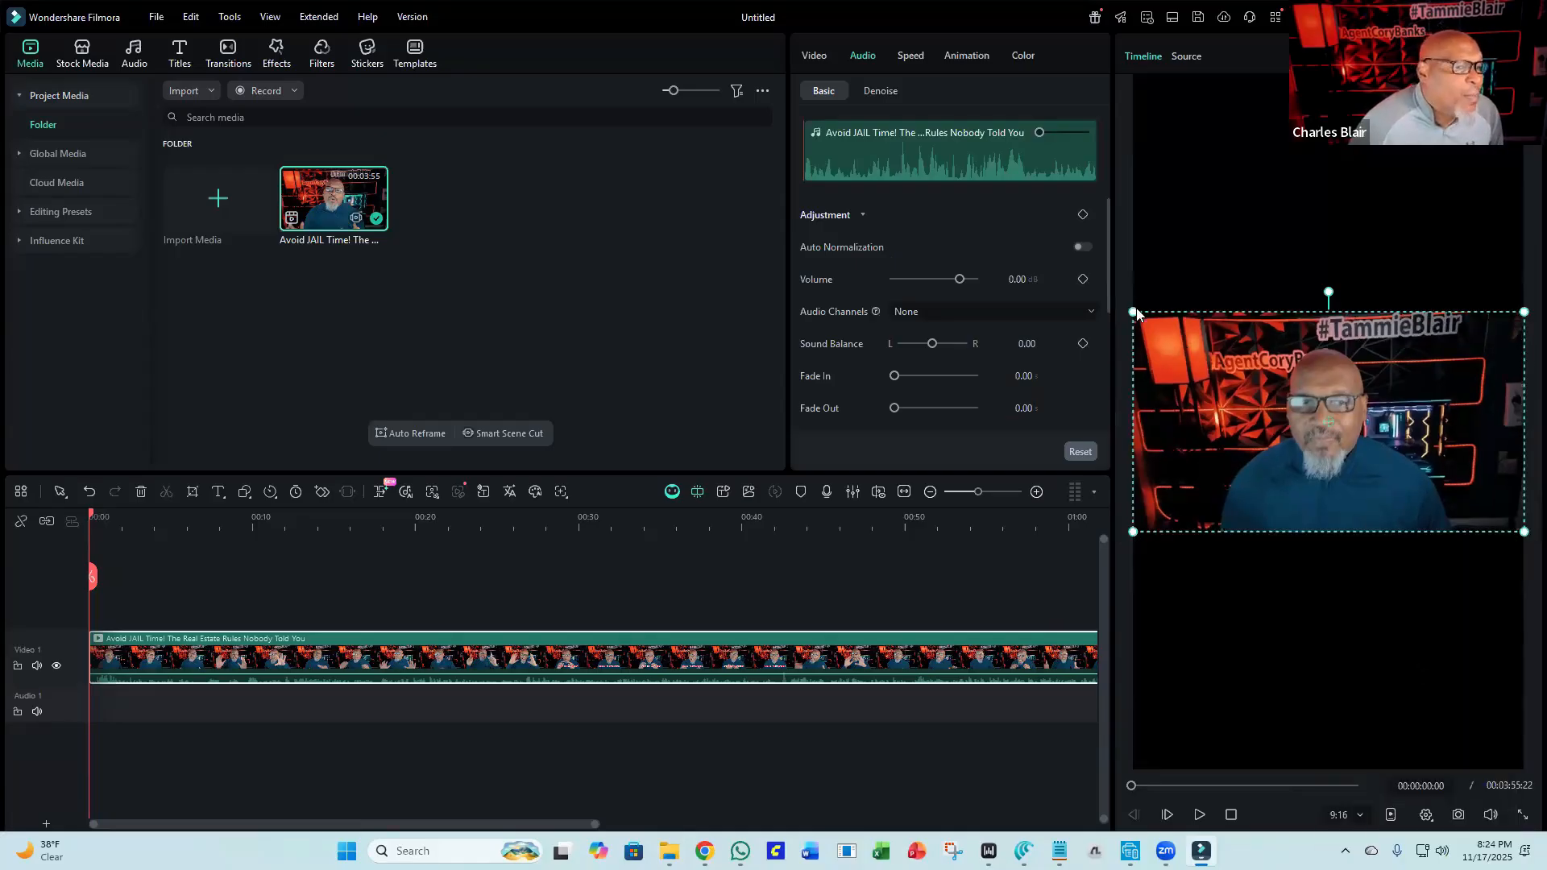
drag(1134, 312, 846, 96)
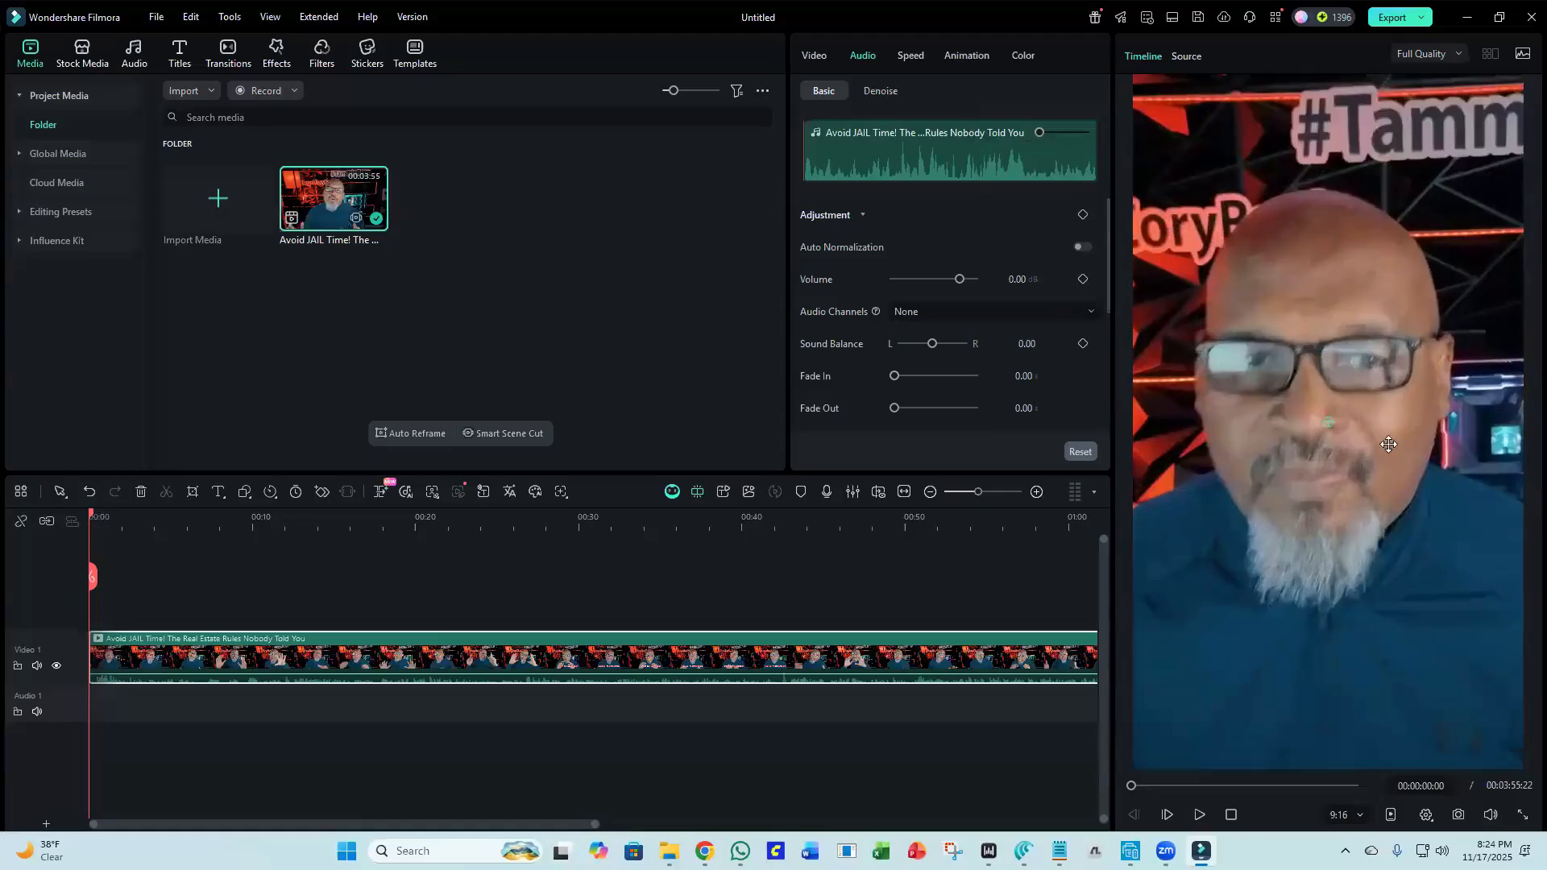
drag(1356, 429, 1370, 425)
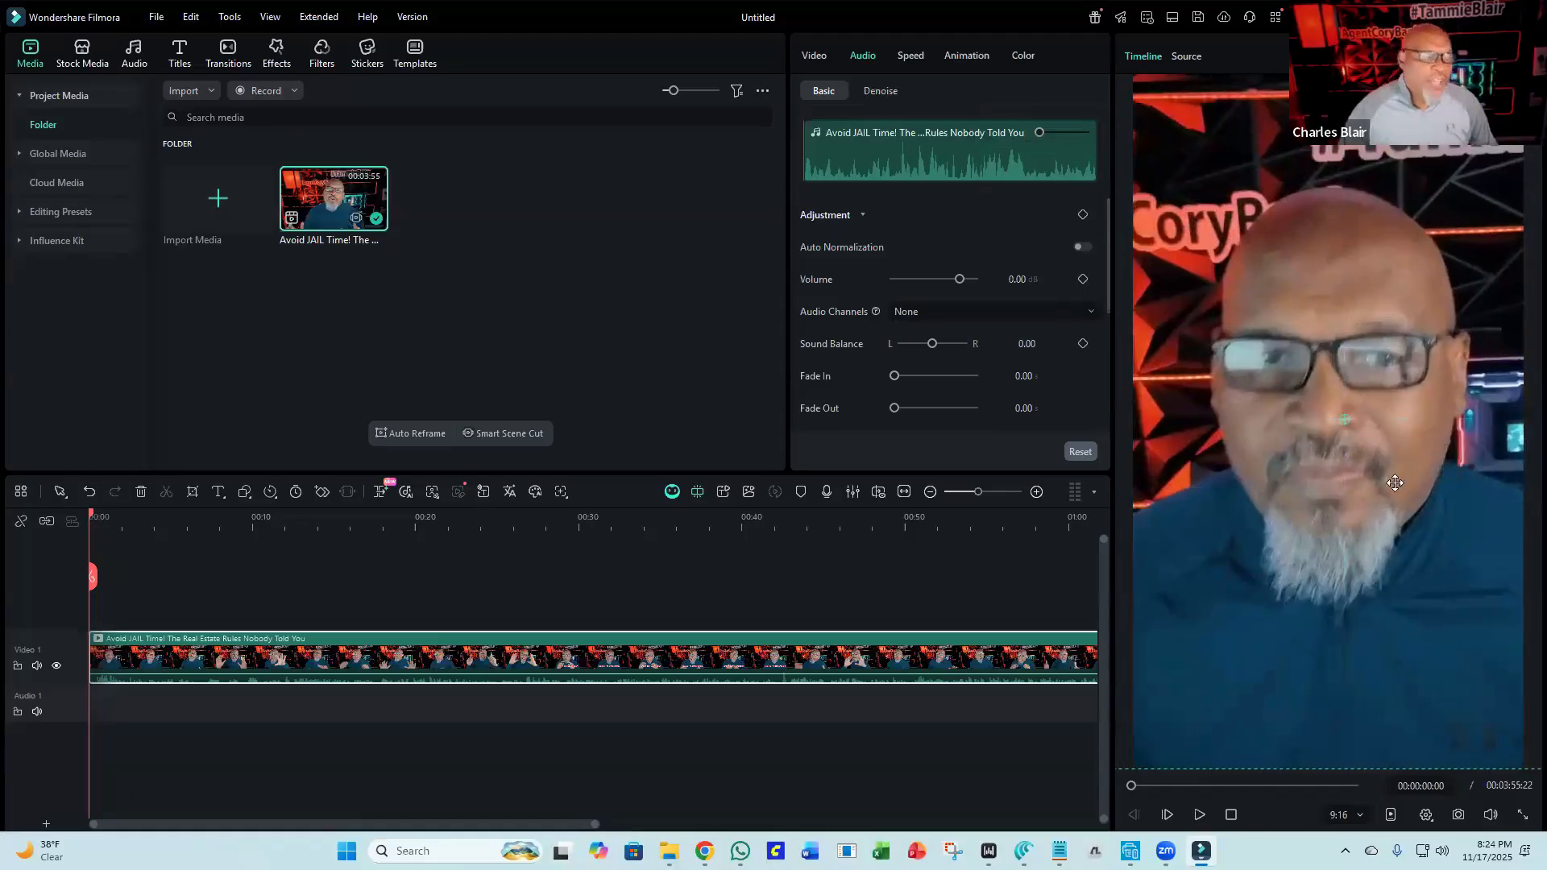
Play the clip briefly, then delete it from the timeline.
click(1200, 815)
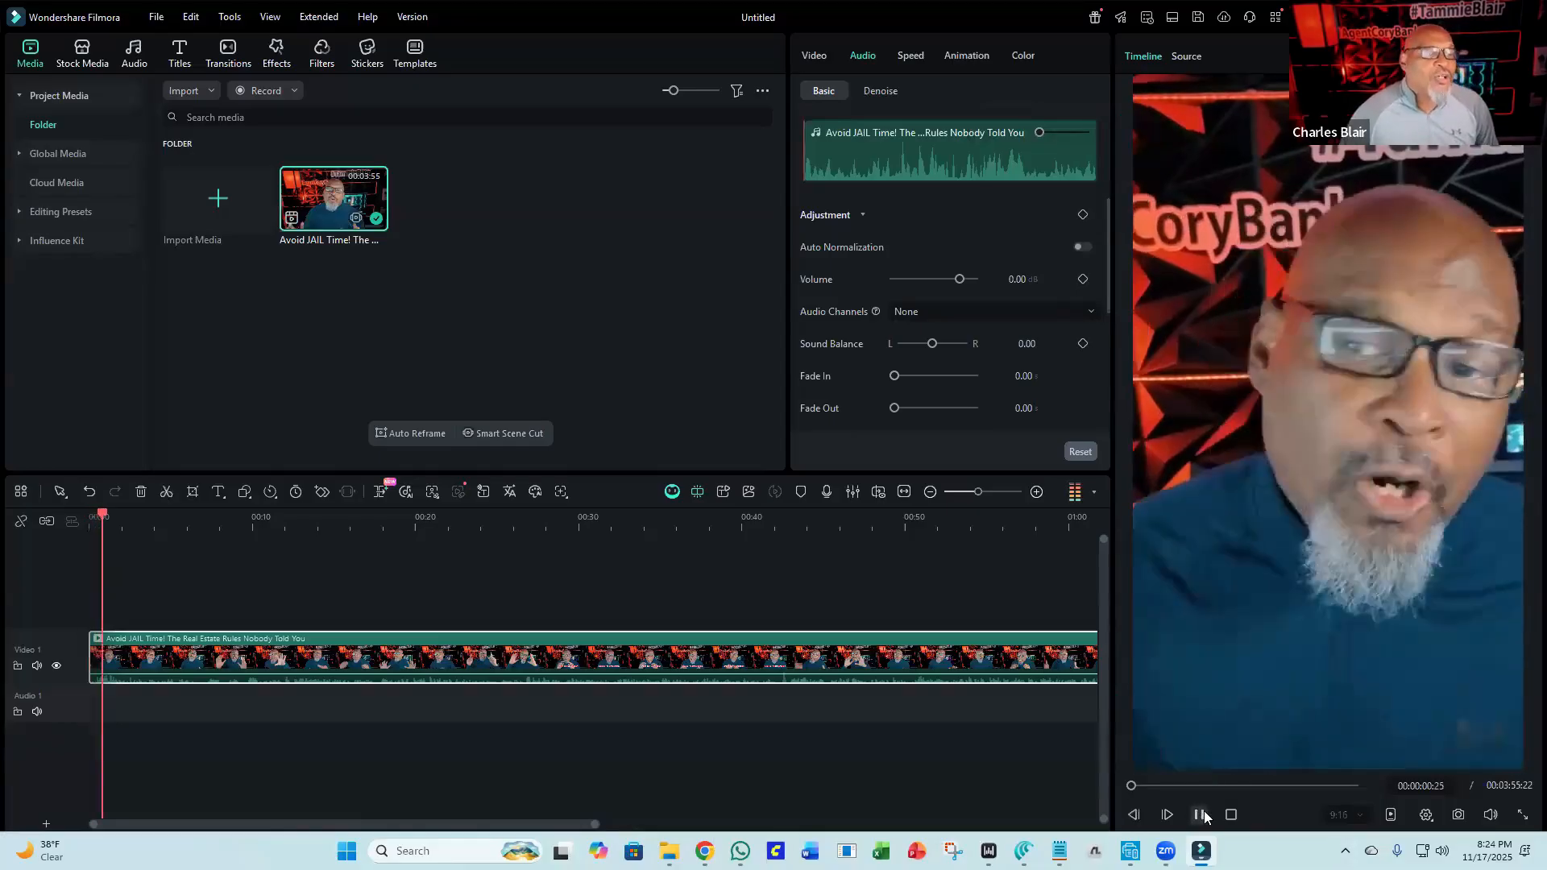
click(1200, 814)
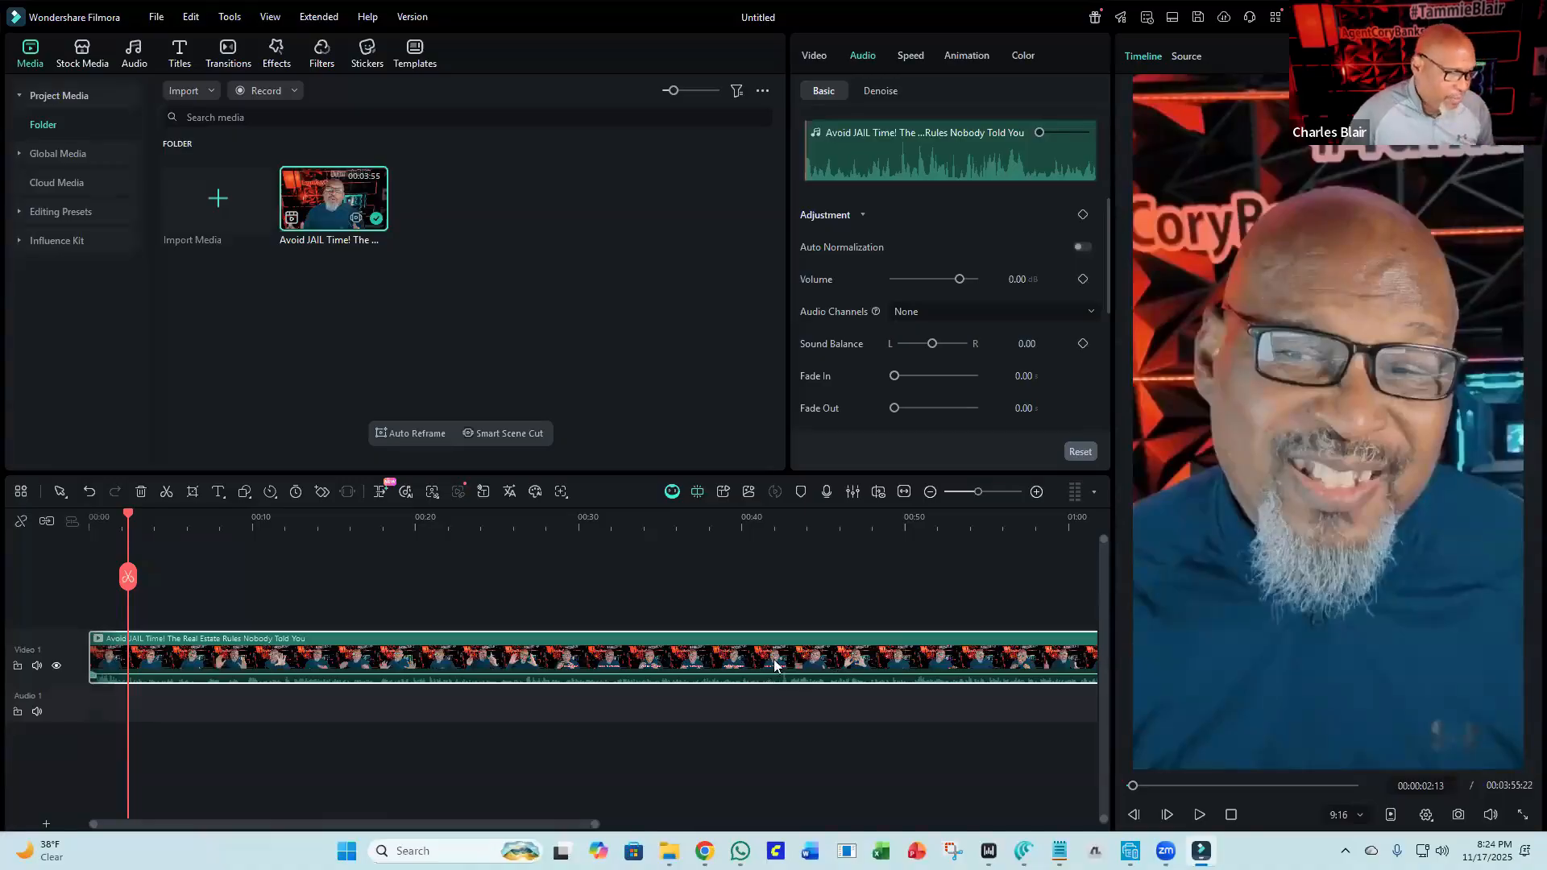
drag(773, 660, 788, 670)
key(Delete)
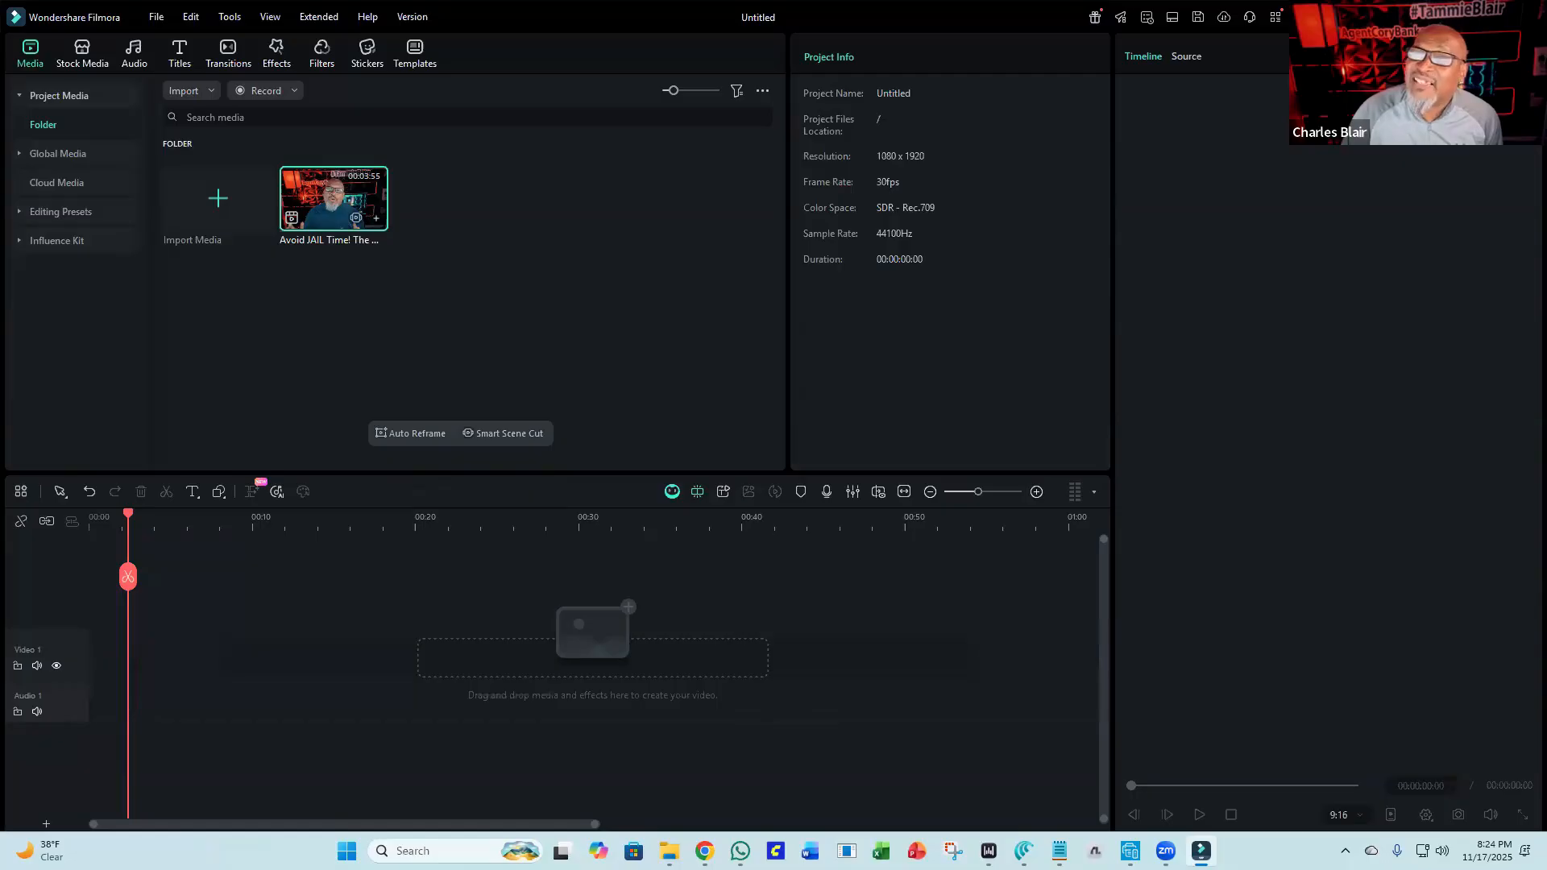
Import the Tammie And Eye Want To See You video and add it to the timeline, matching the project to 720x1280 24fps.
drag(1546, 441, 518, 320)
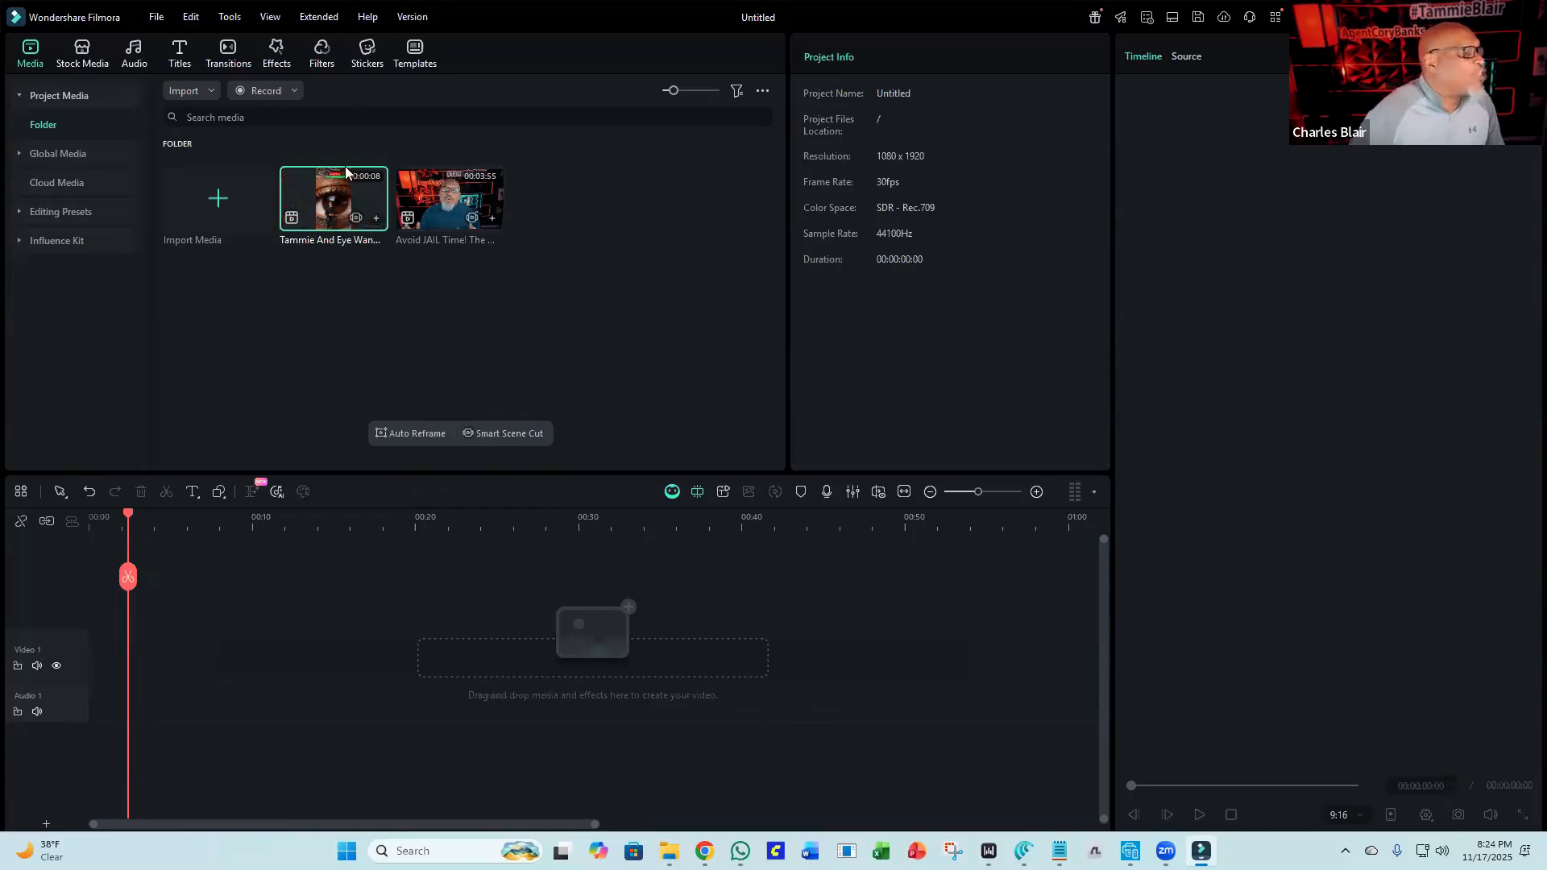
click(376, 218)
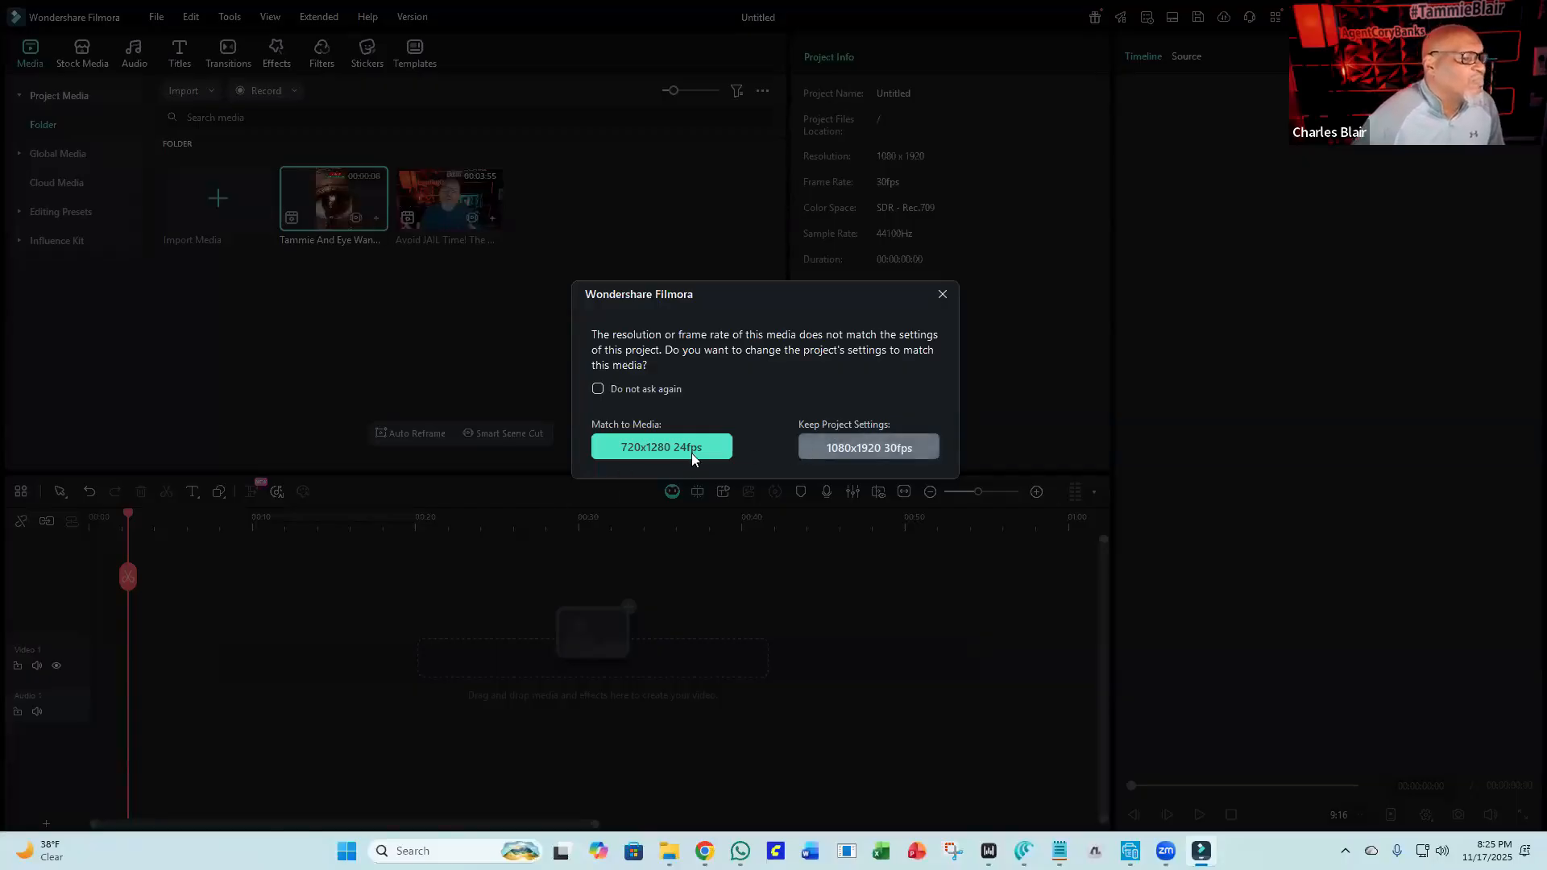
click(630, 455)
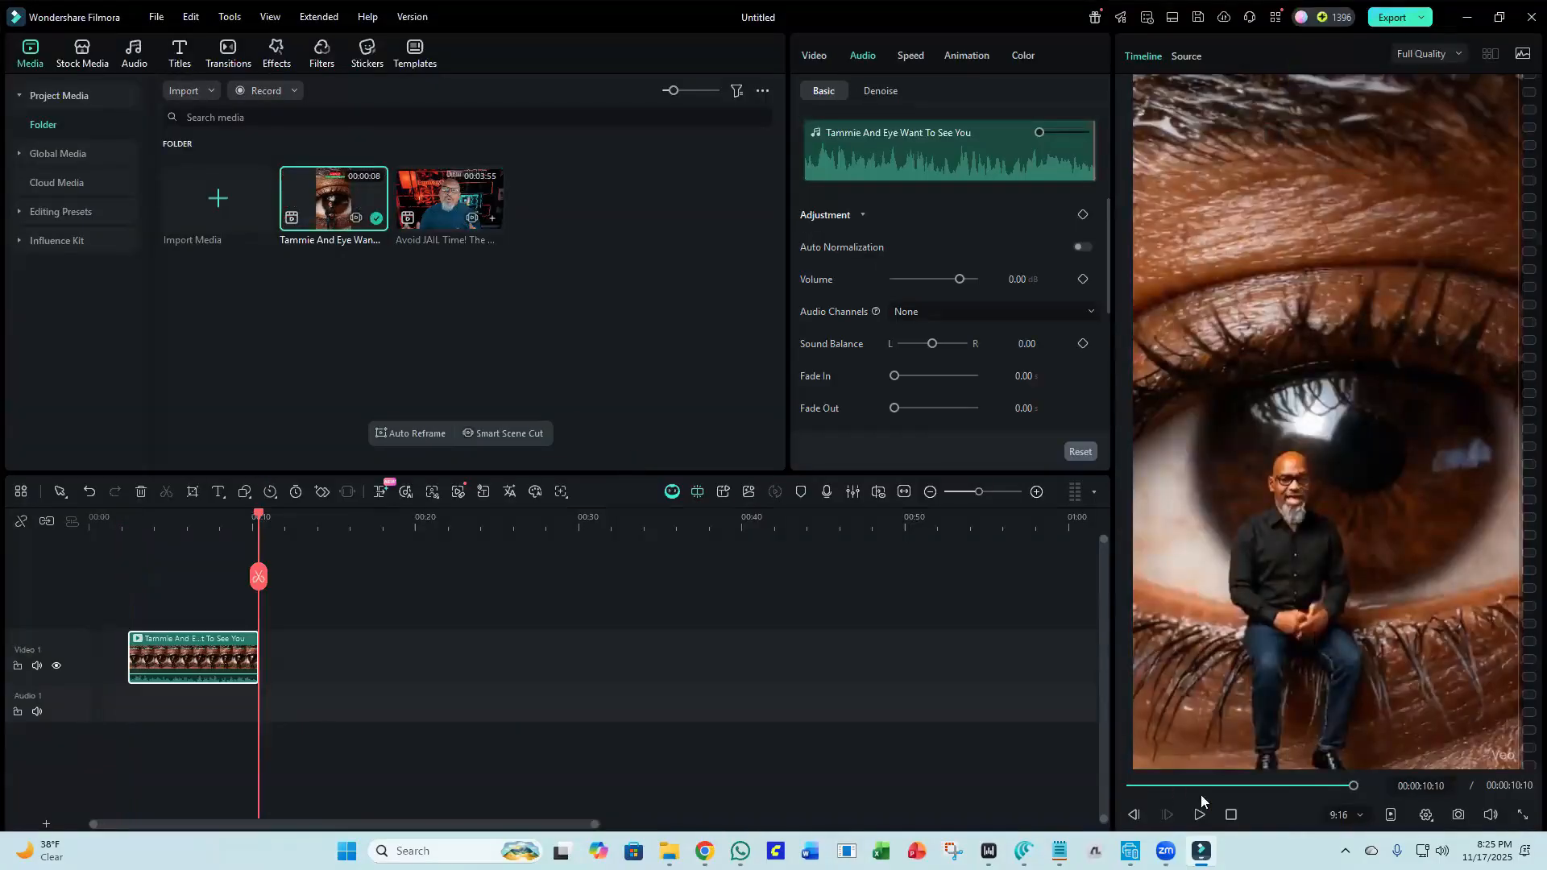
click(1232, 816)
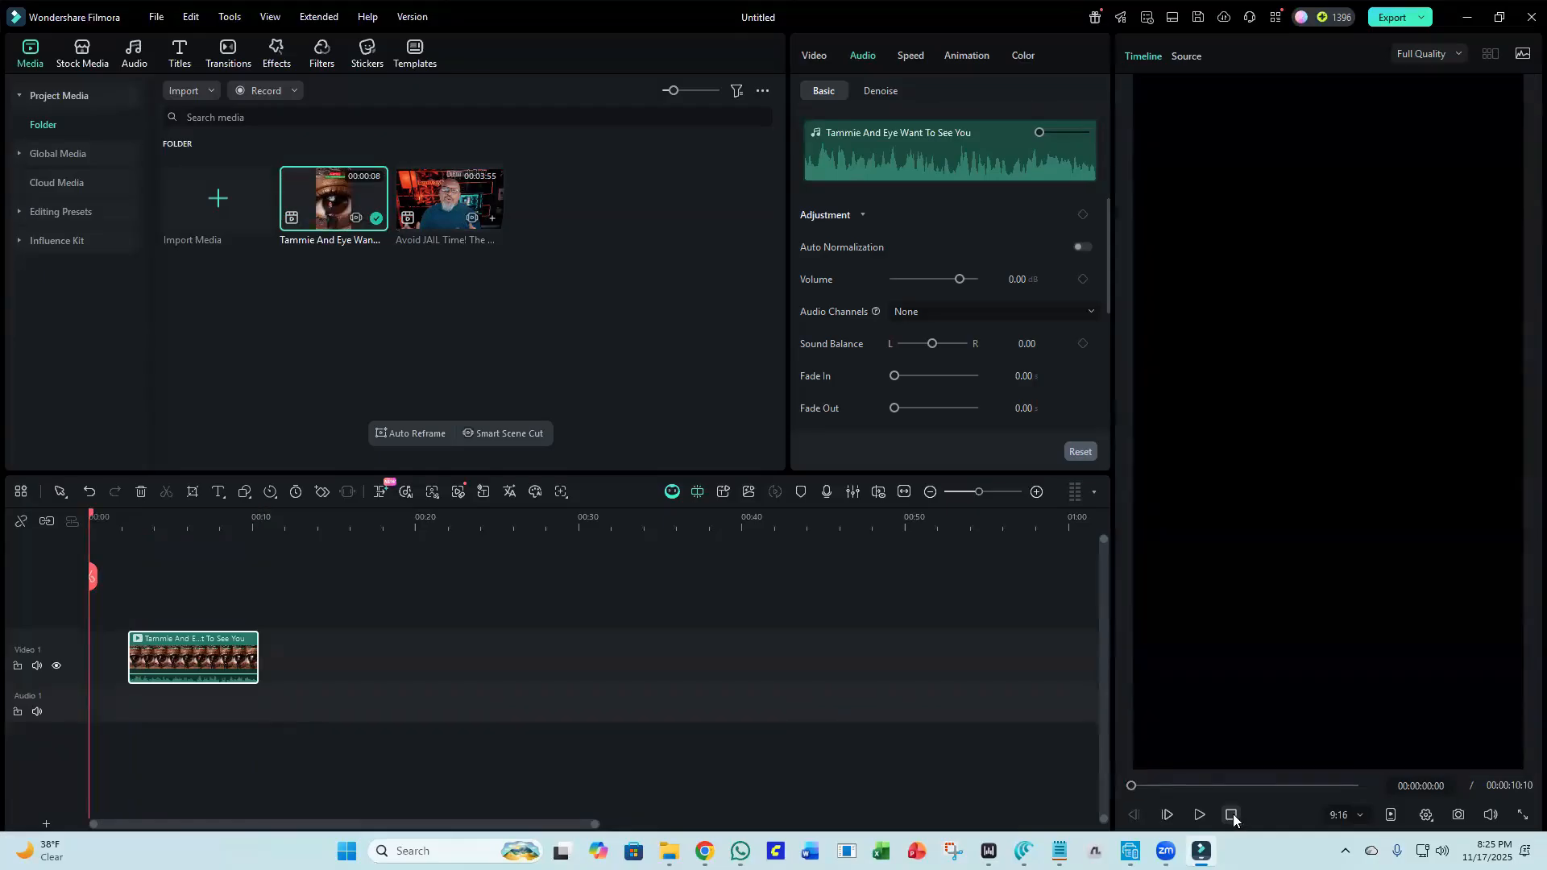
Move the Tammie And Eye Want To See You clip to the start of the timeline and play it through.
drag(141, 653, 112, 657)
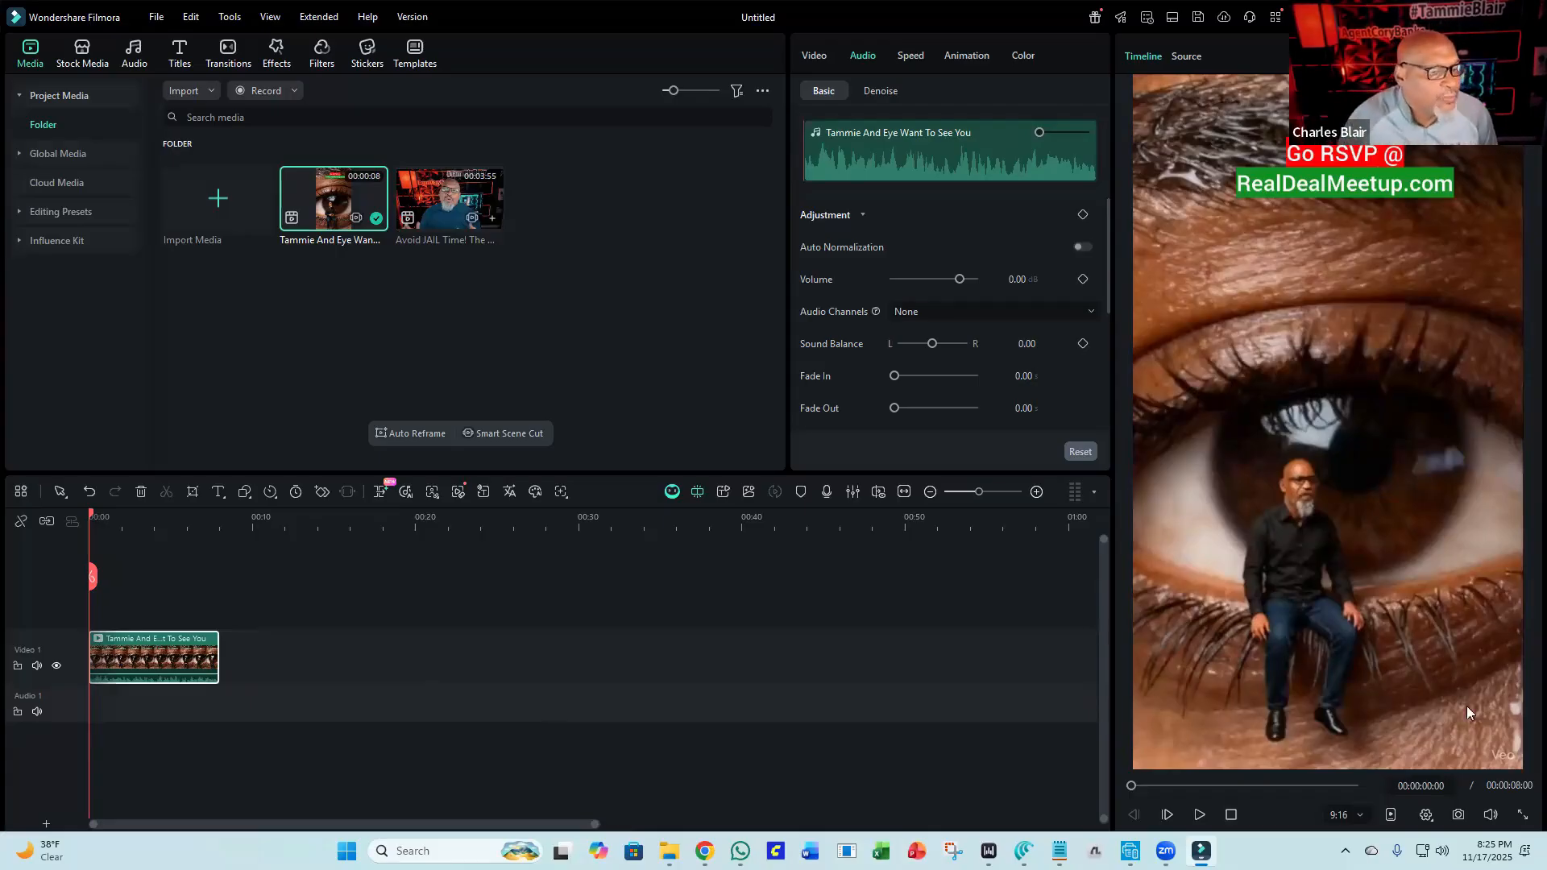
click(1204, 817)
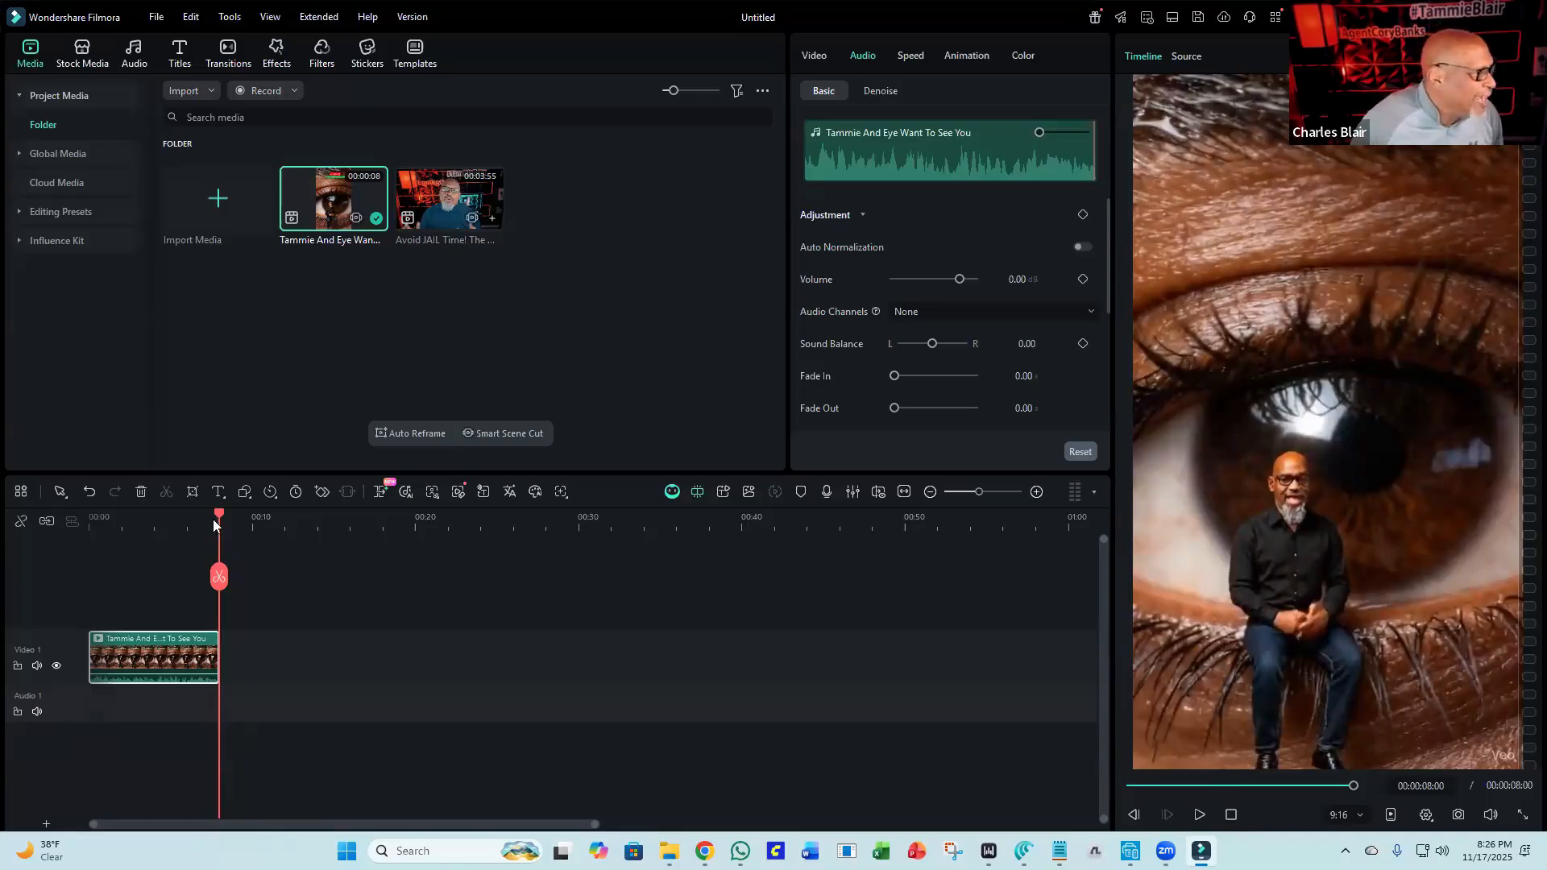
drag(219, 511, 153, 514)
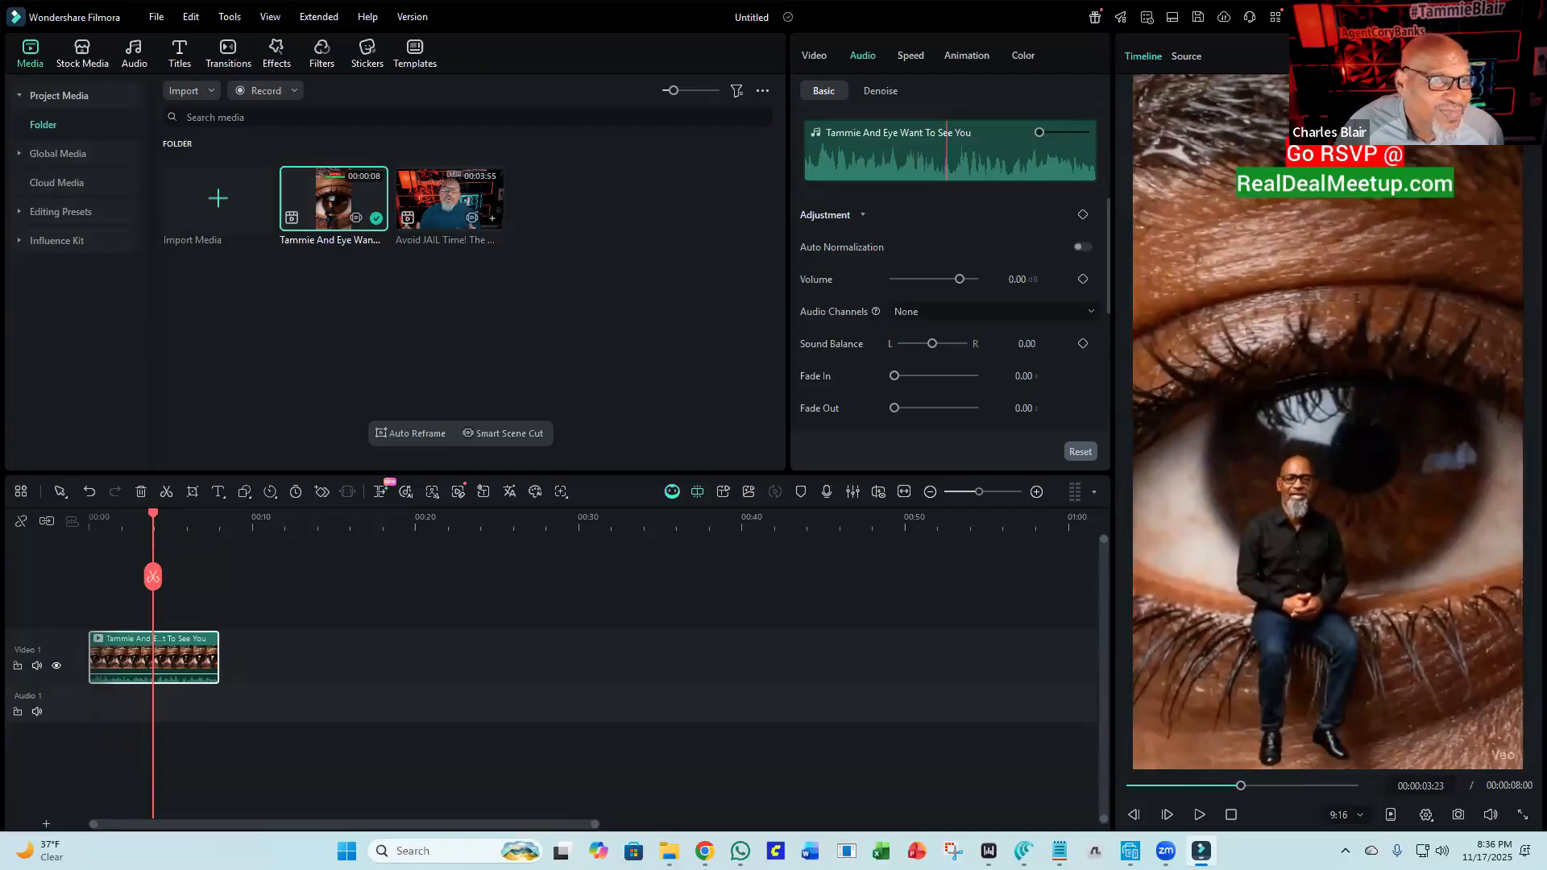
Minimize the editor and preview the My Digital Twin Message video from the desktop, then close the player.
click(1453, 16)
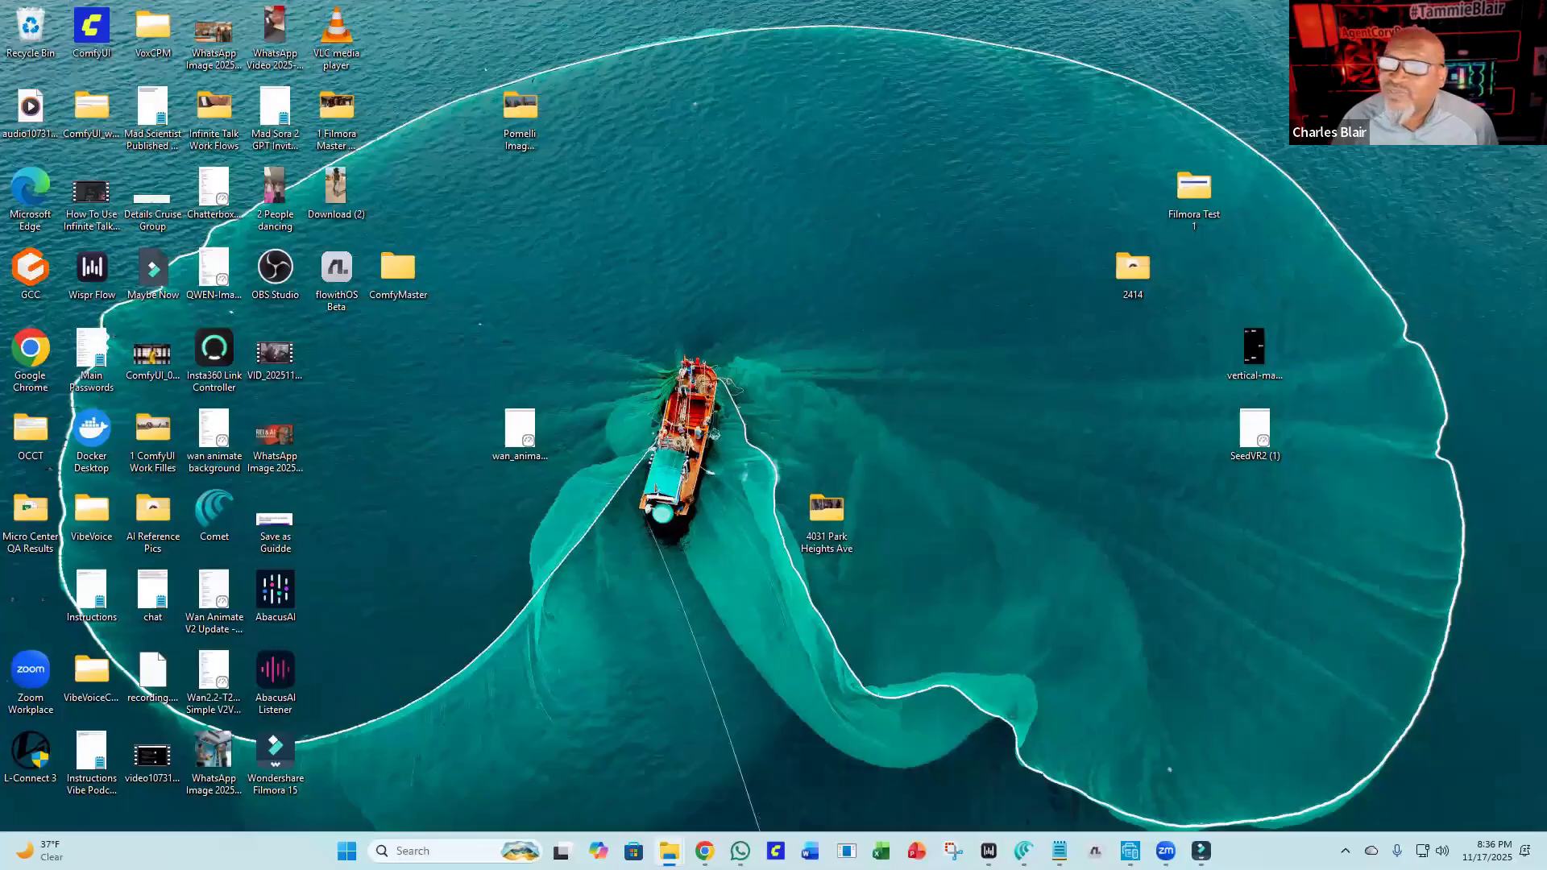
drag(1210, 228, 766, 257)
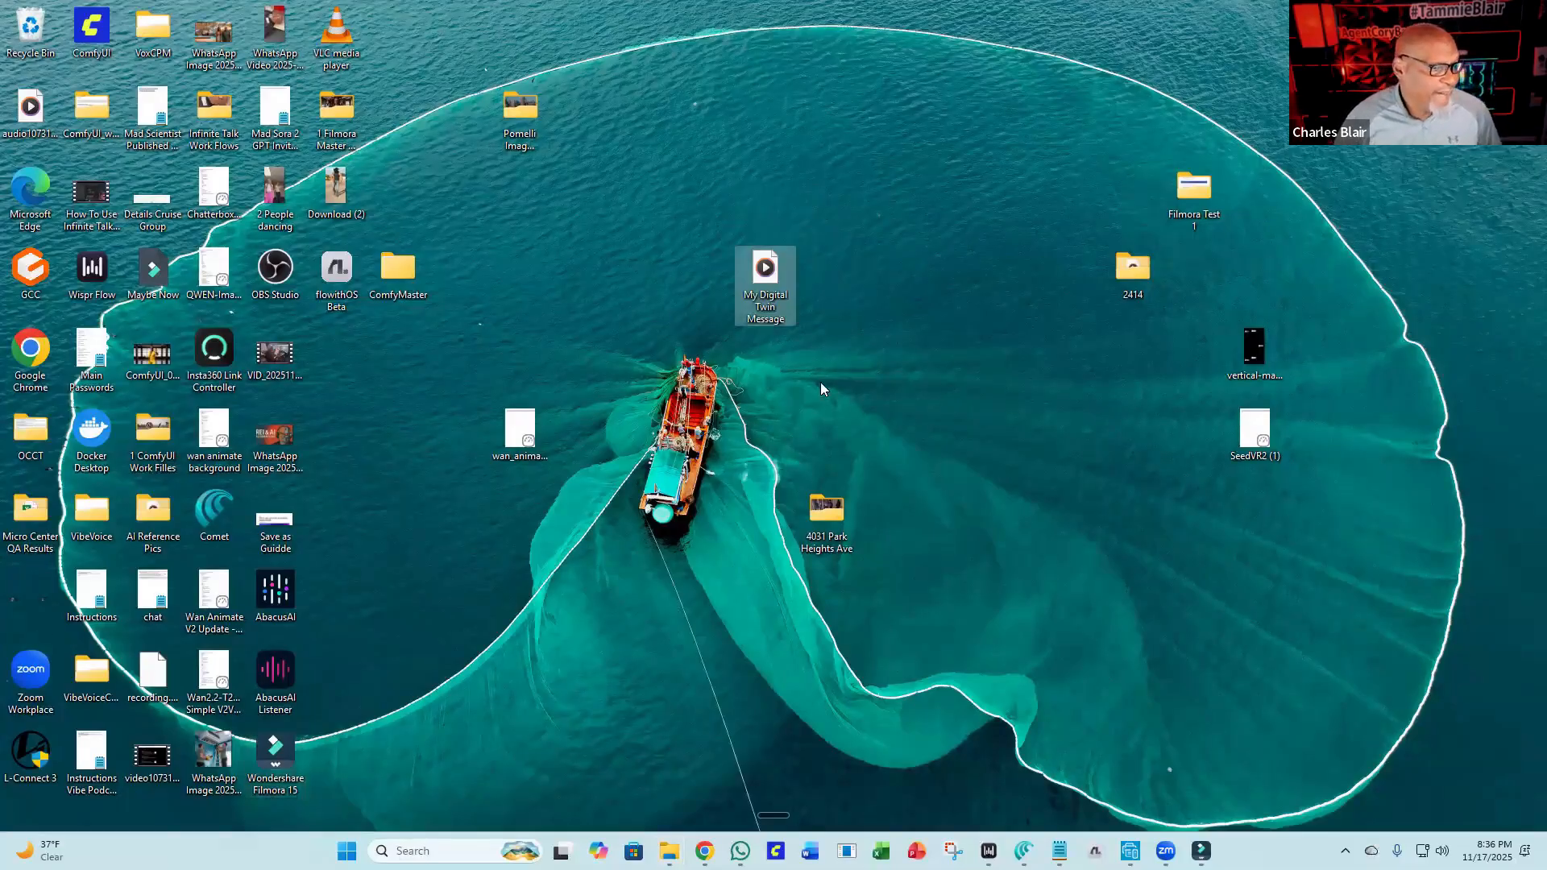
double_click(767, 265)
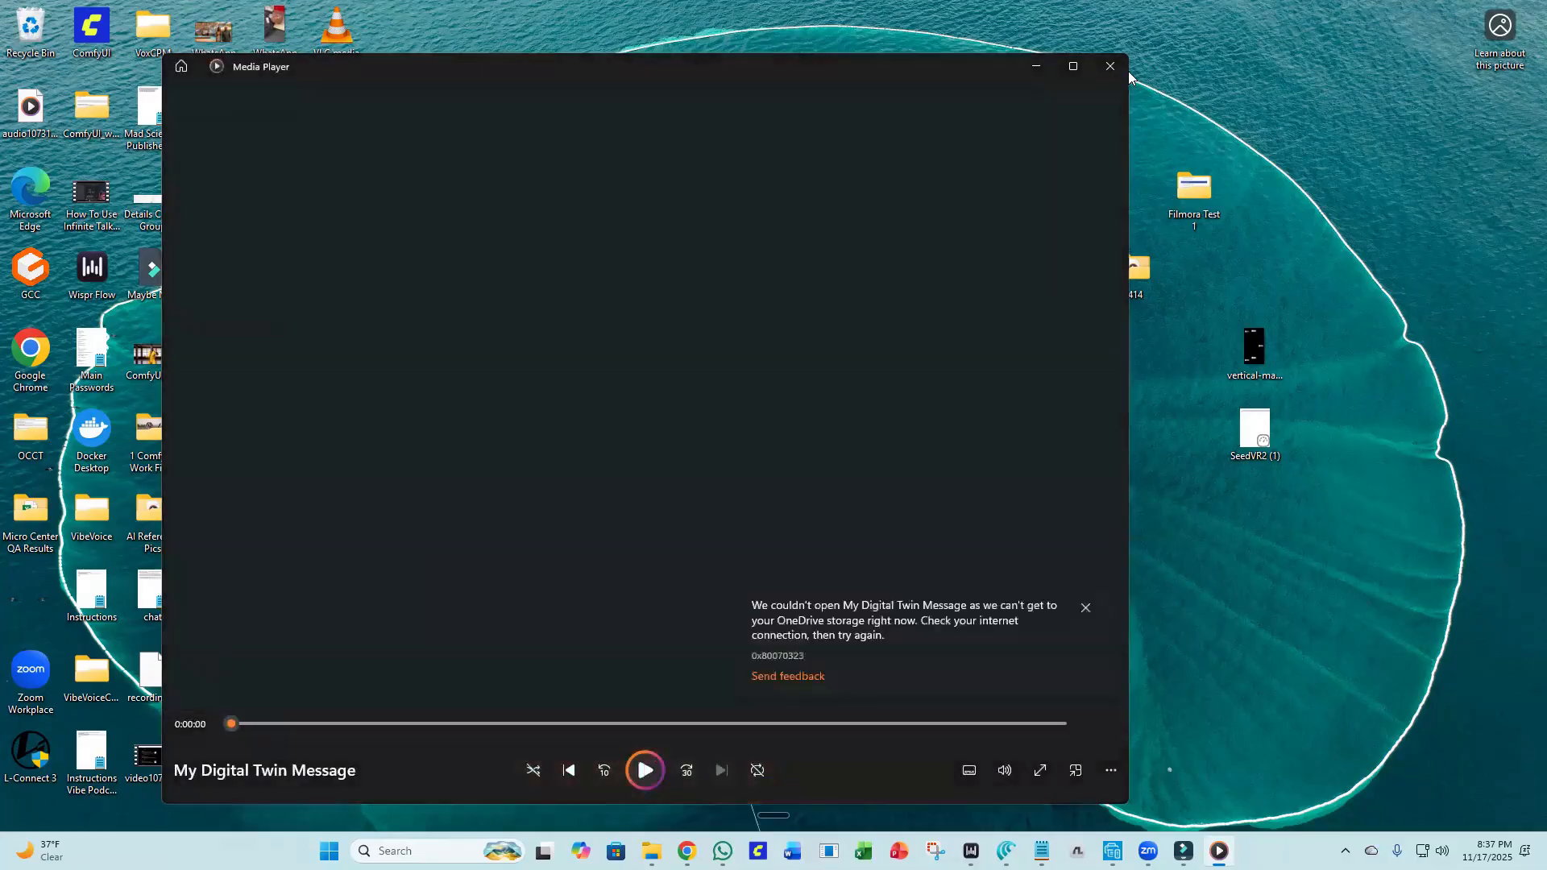
click(1110, 66)
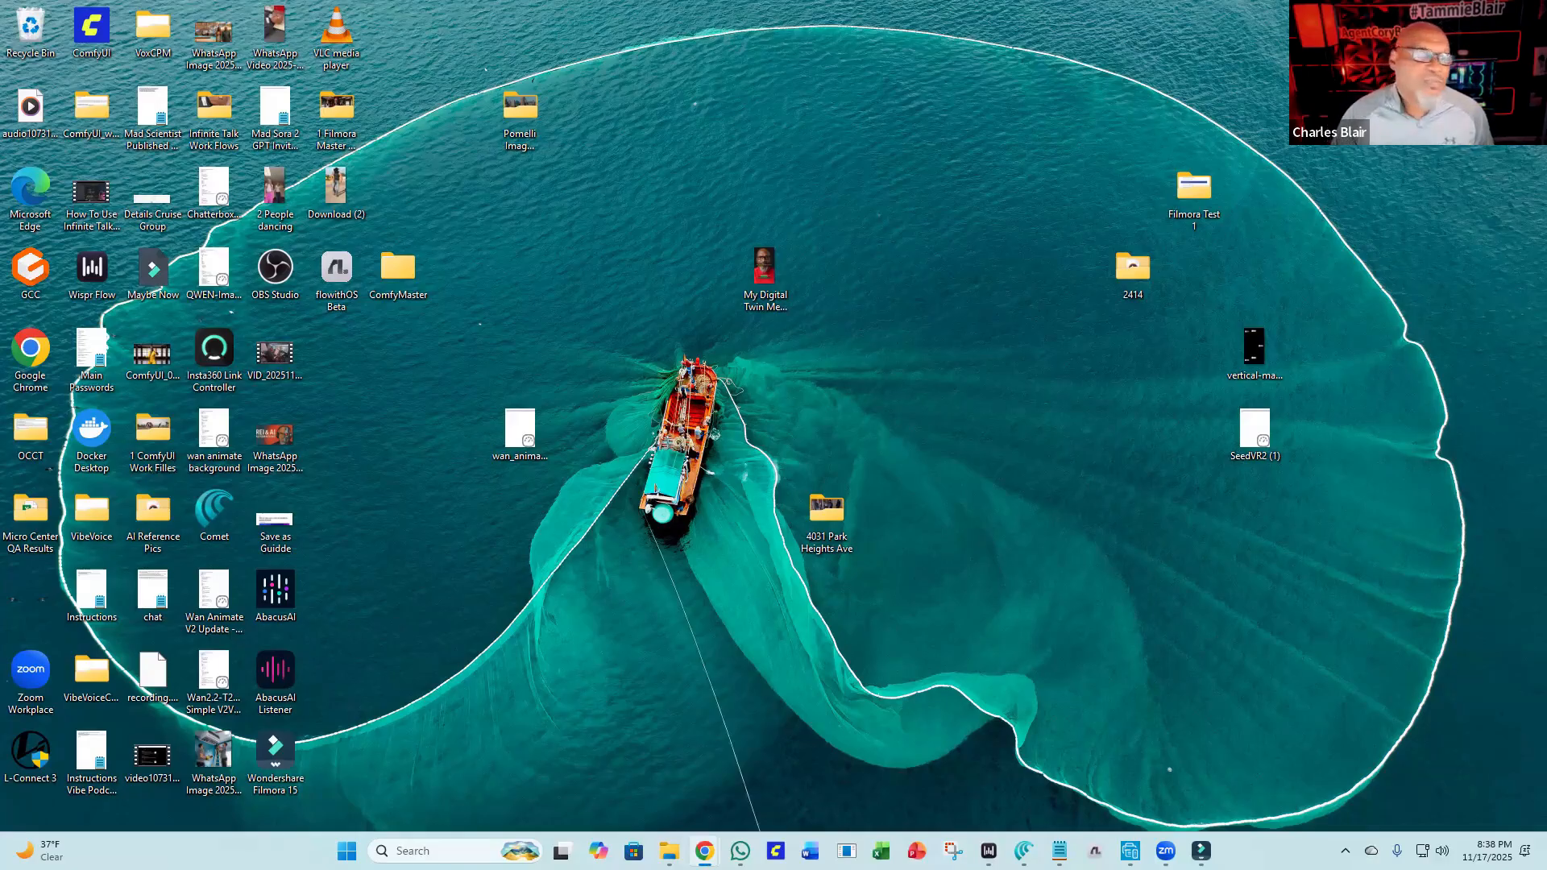
Bring up the browser, maximize it, and open the FREE Online Teleprompter bookmark from the Secret Sauce folder.
drag(670, 3, 668, 65)
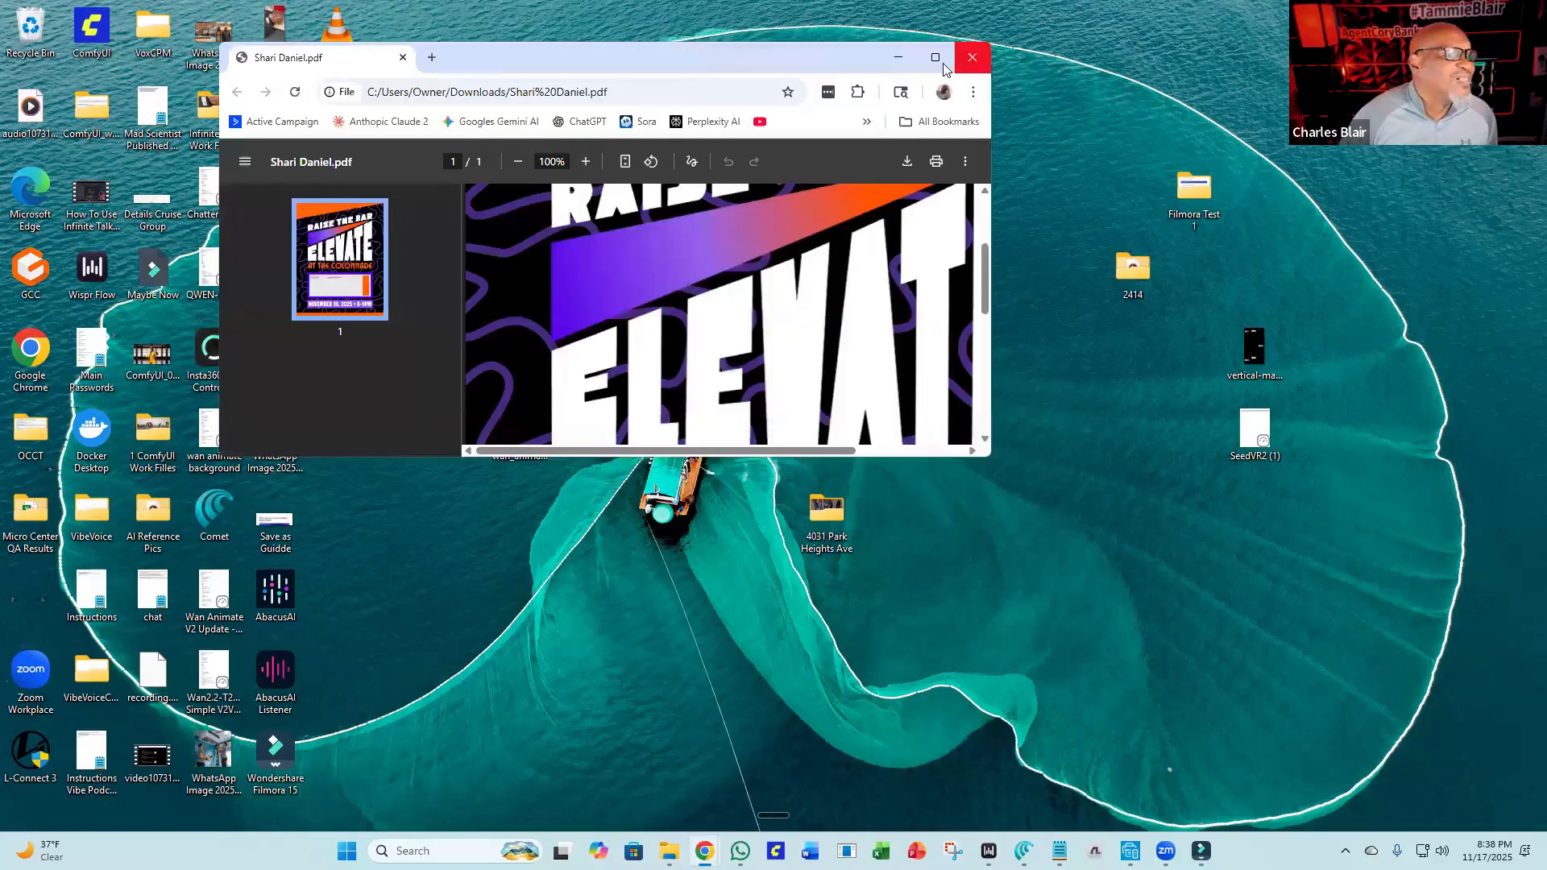
click(938, 61)
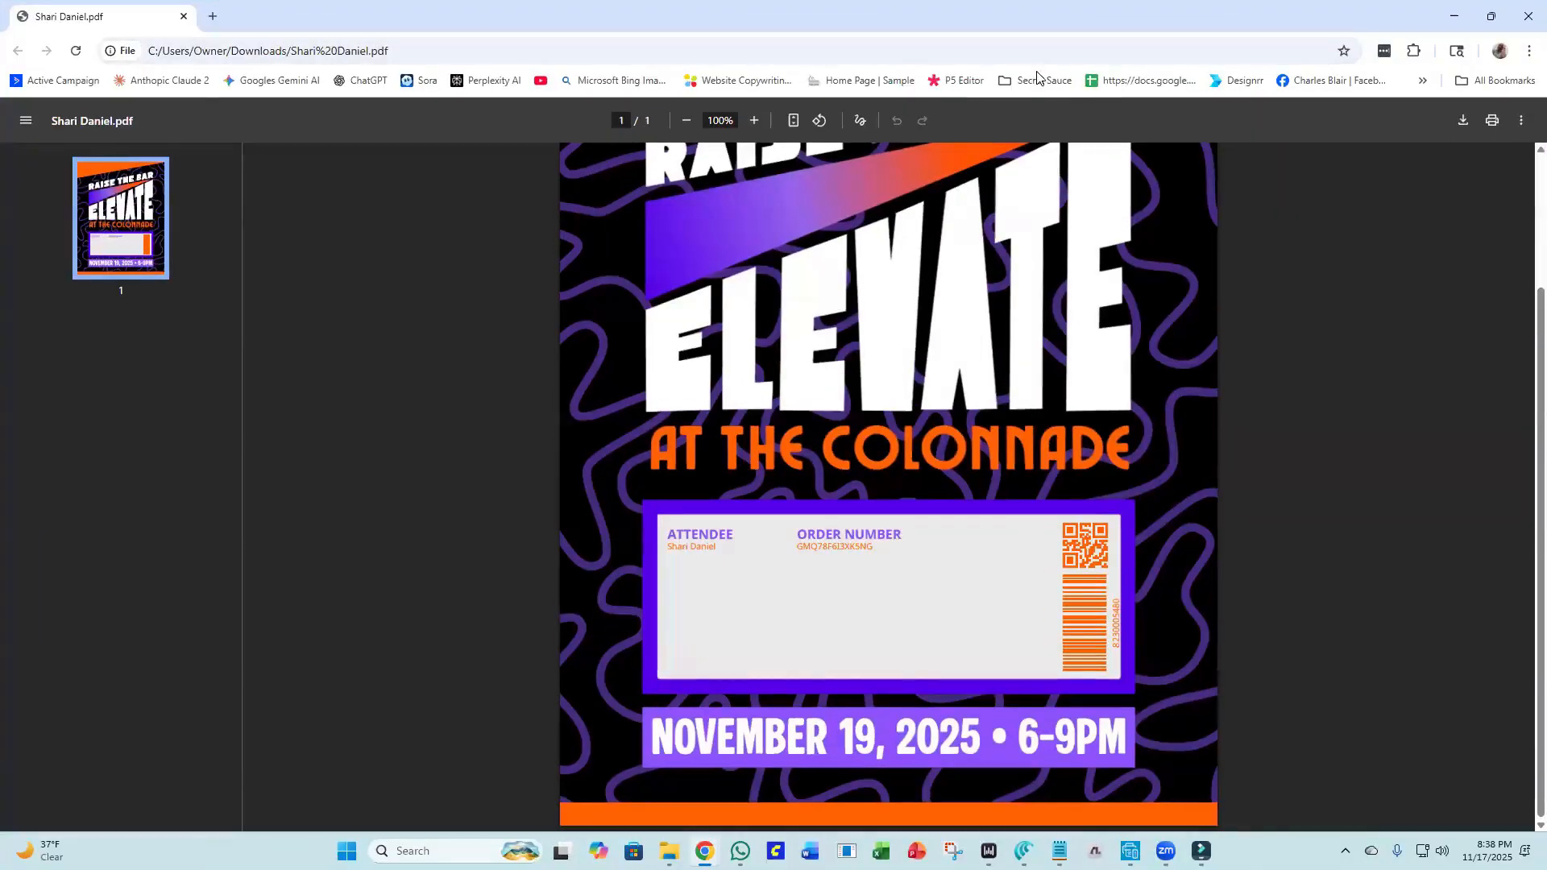
click(1037, 80)
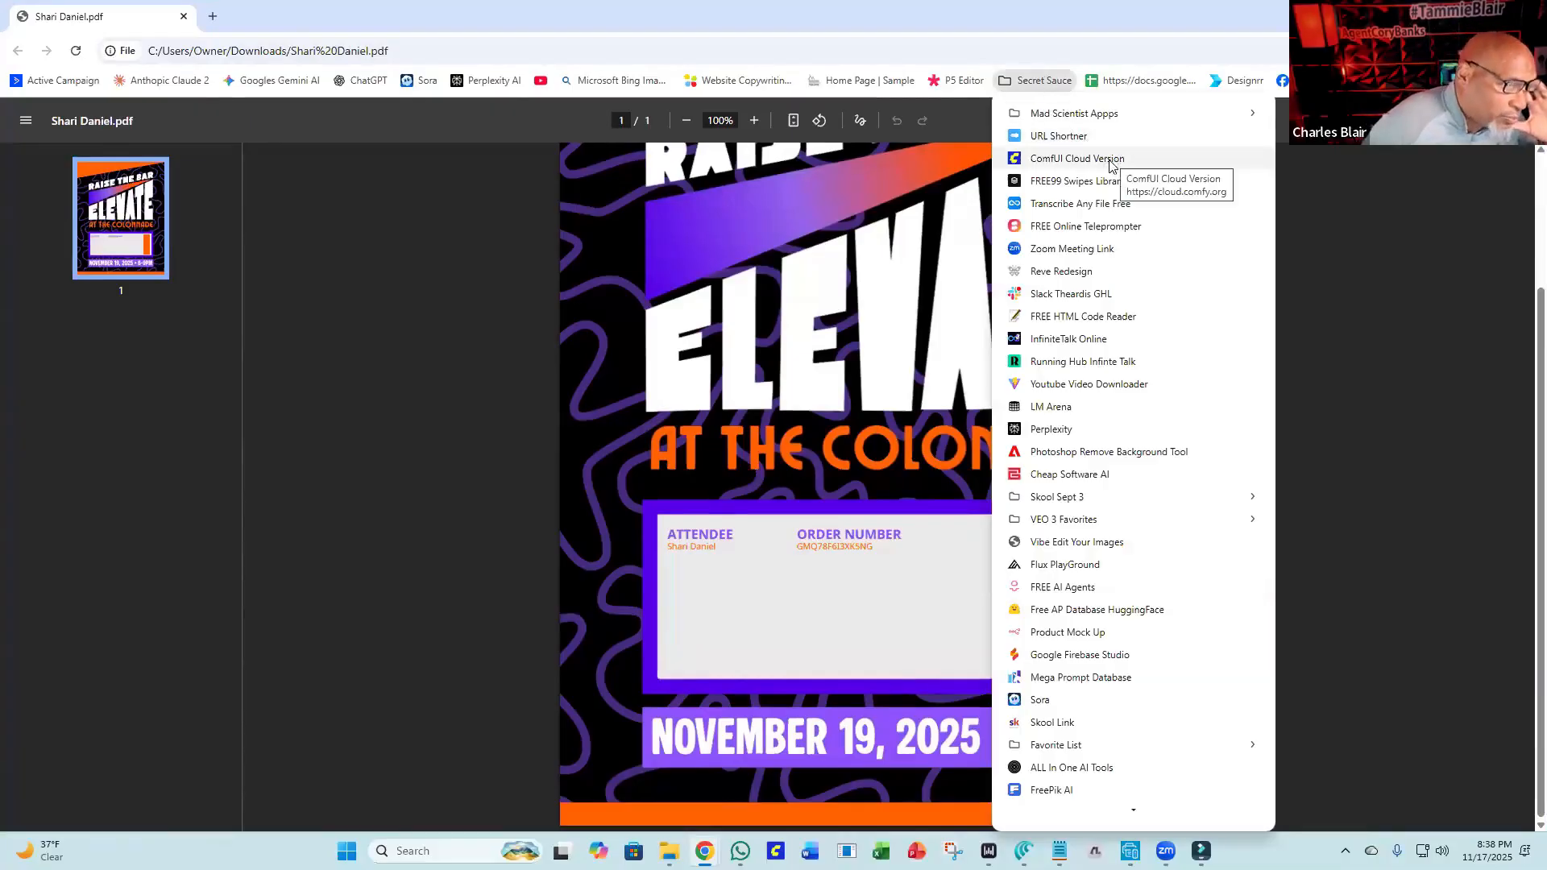
click(1120, 226)
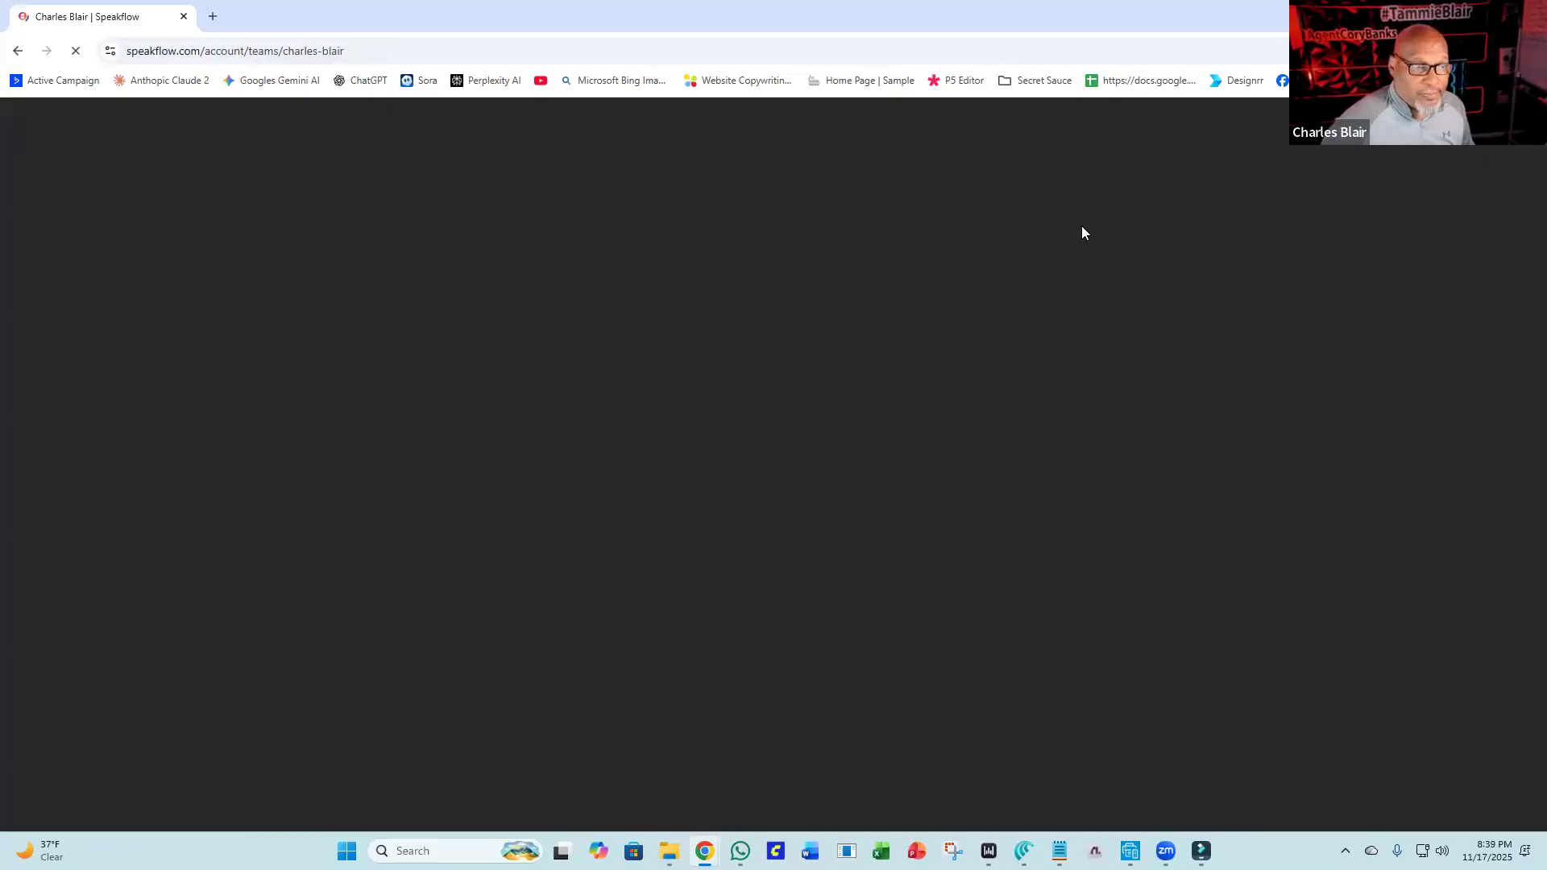
click(216, 50)
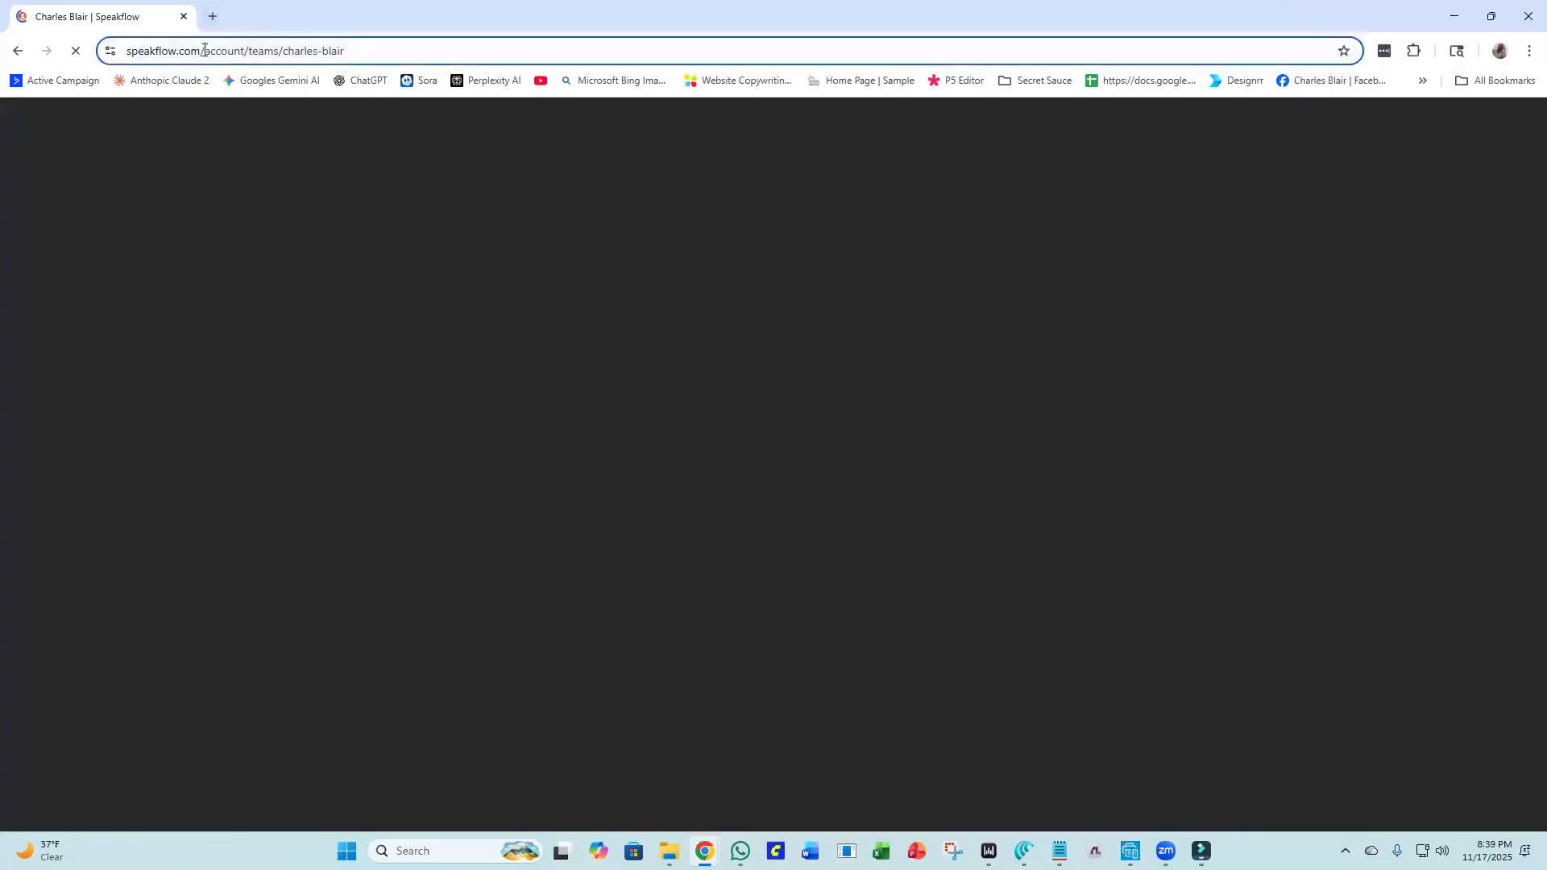
click(285, 28)
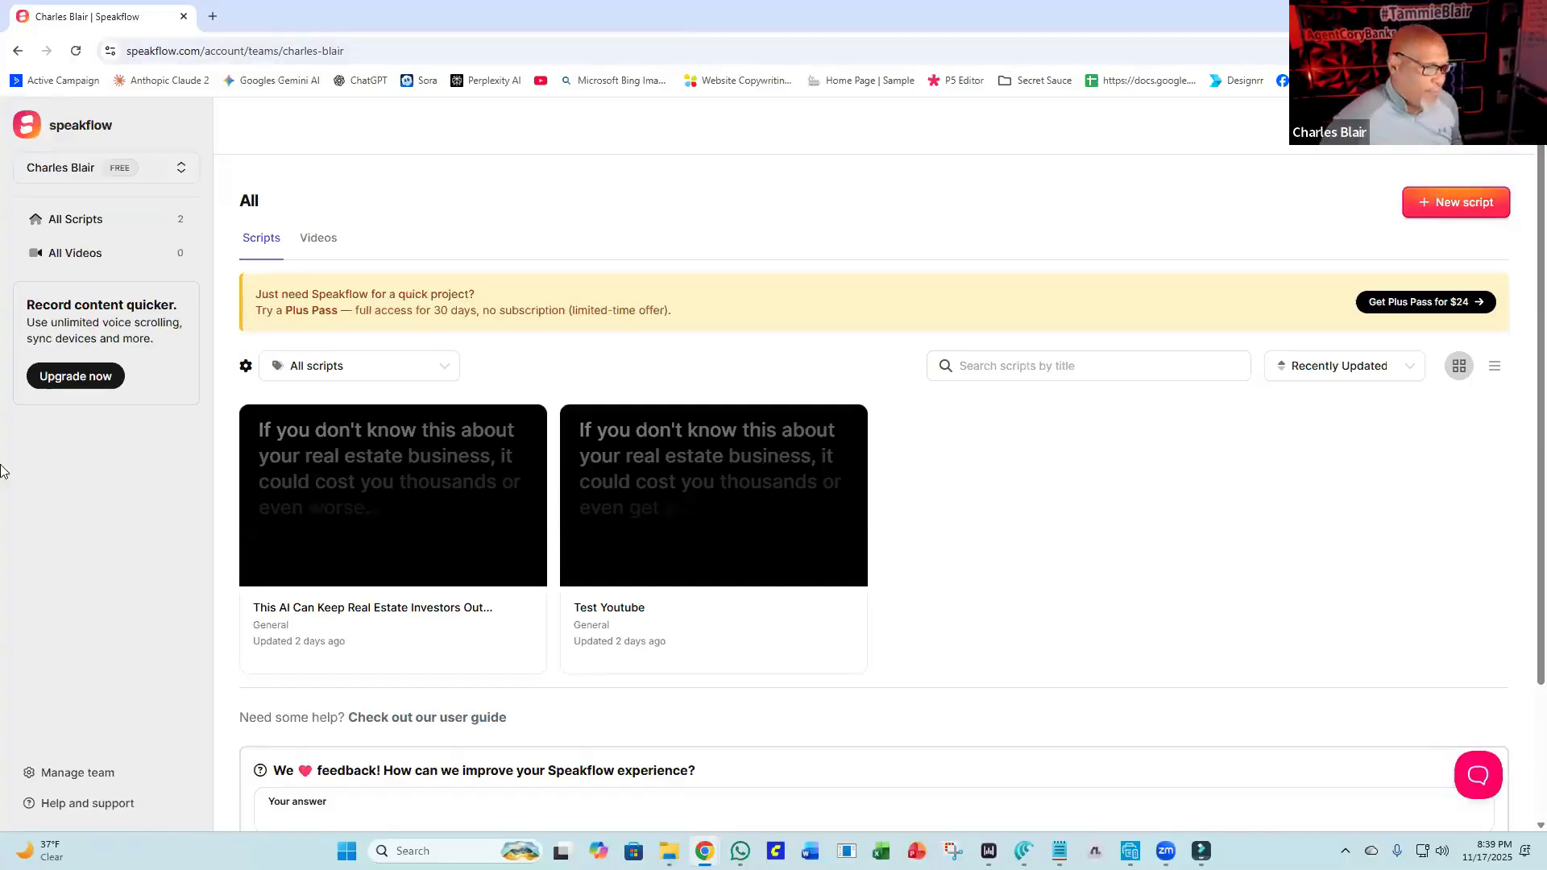
Open the This AI Can Keep Real Estate Investors Out script in Speakflow and start the teleprompter.
click(373, 440)
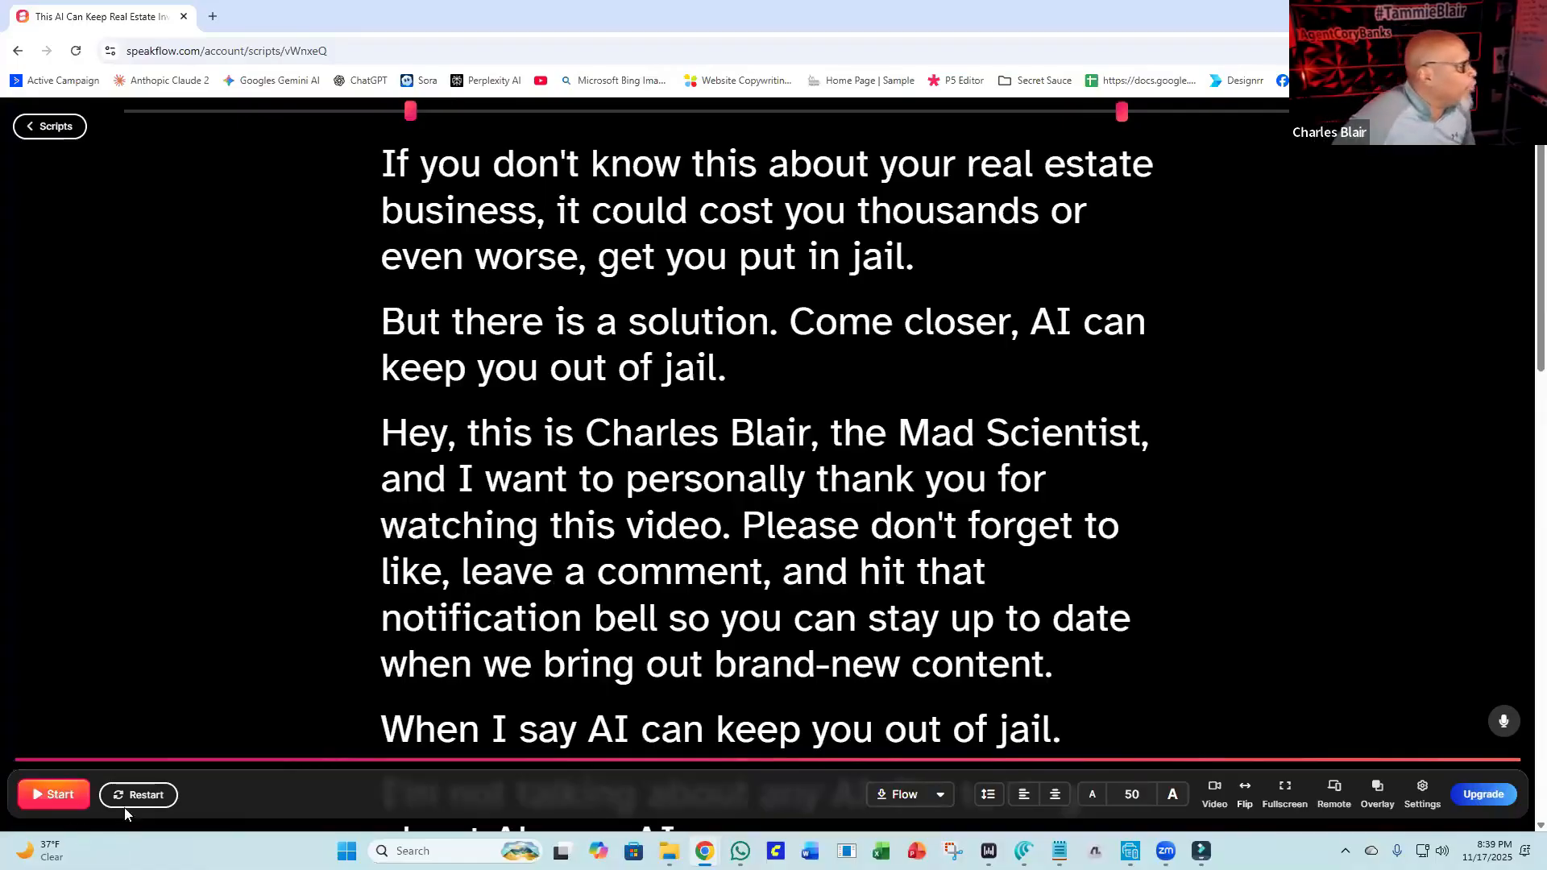
click(64, 799)
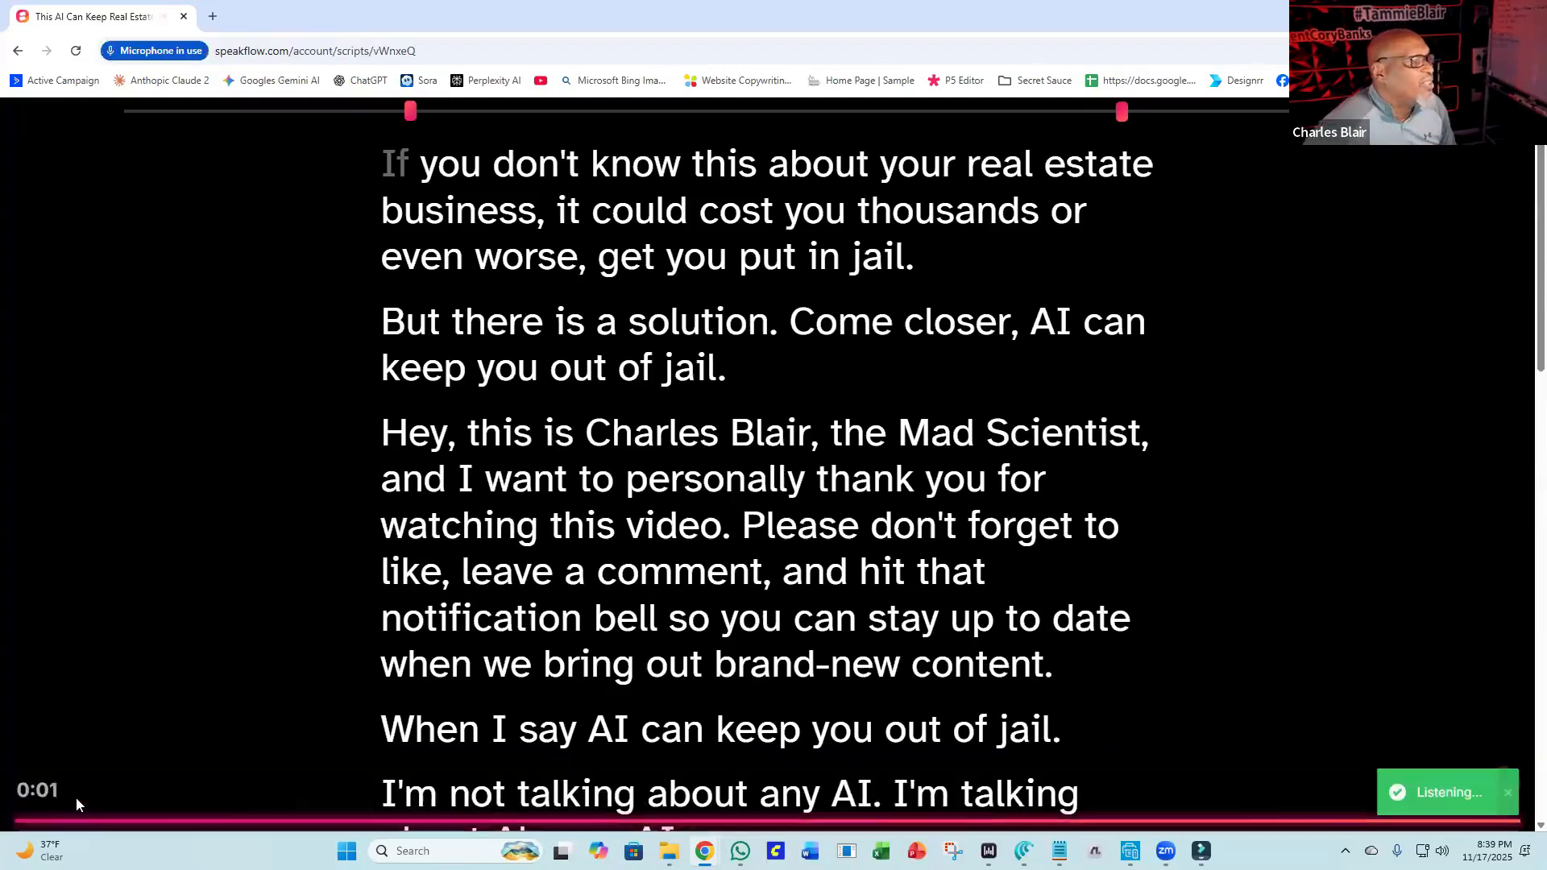